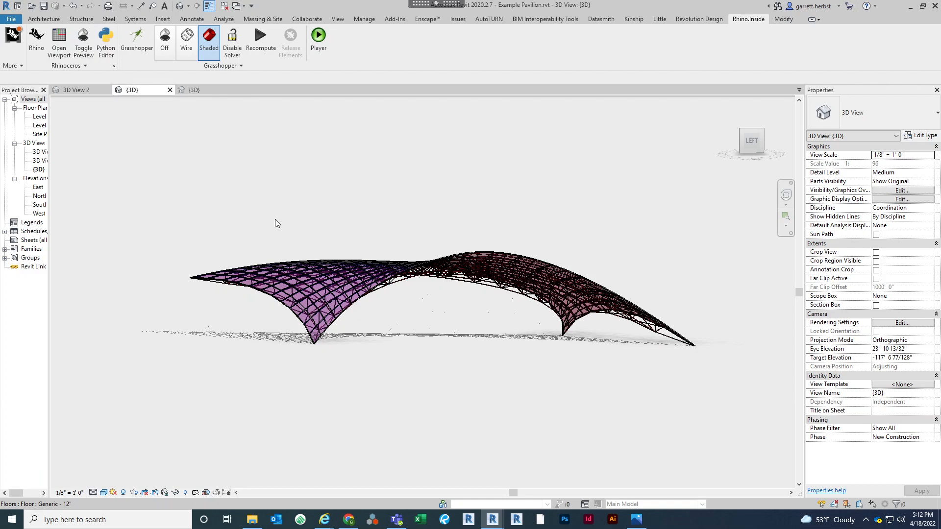
click(289, 245)
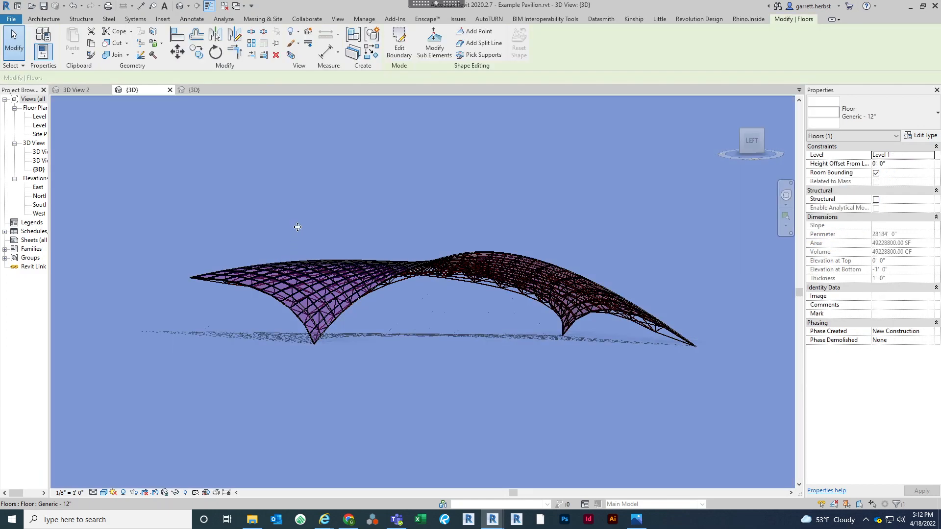
click(297, 227)
shift+middle_drag(394, 226, 284, 247)
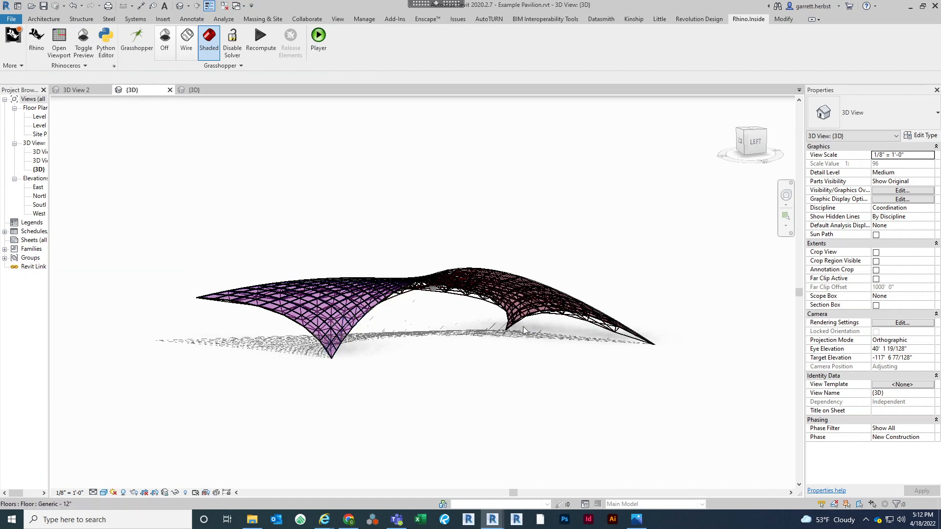
middle_drag(528, 255, 459, 249)
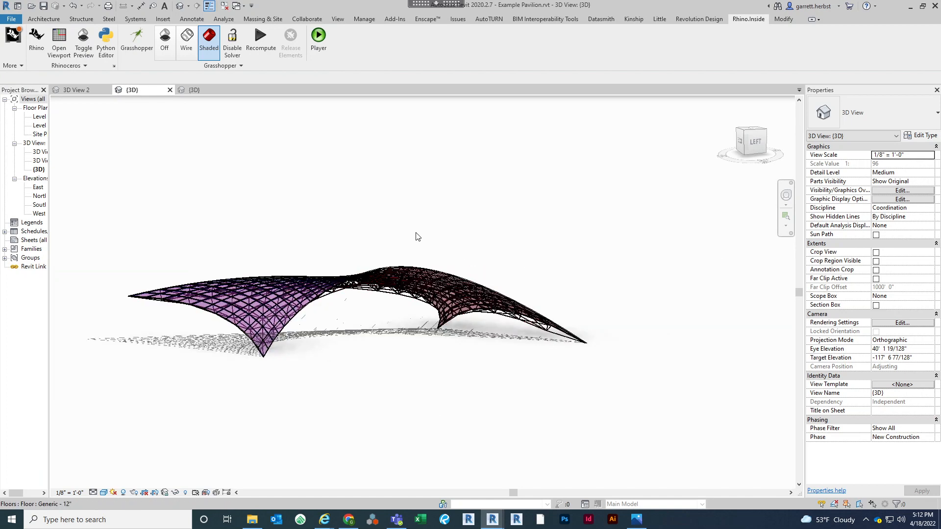
Switch to the Example Pavilion definition in Grasshopper and locate the component group that ends in Add Component (Adaptive)
click(130, 44)
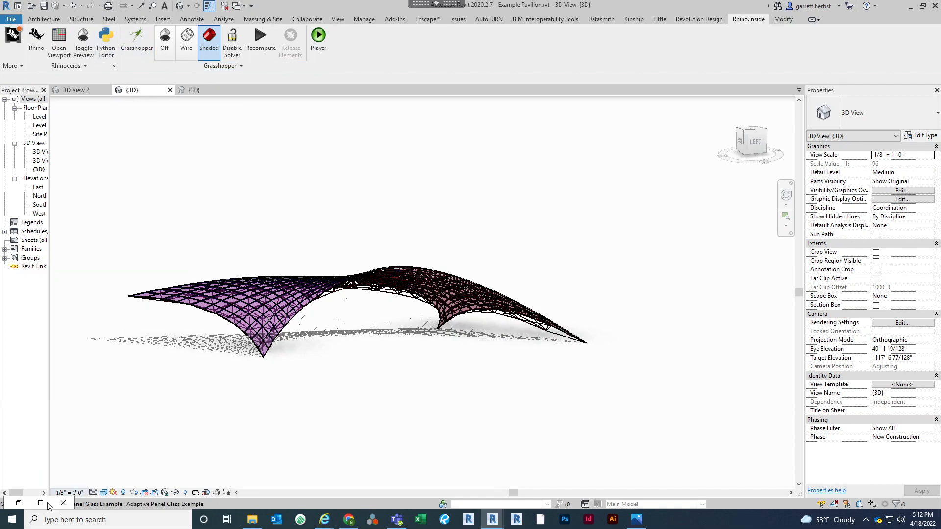
click(19, 503)
scroll(474, 313, down, 3)
right_drag(522, 364, 378, 314)
scroll(519, 173, up, 4)
right_drag(715, 249, 646, 218)
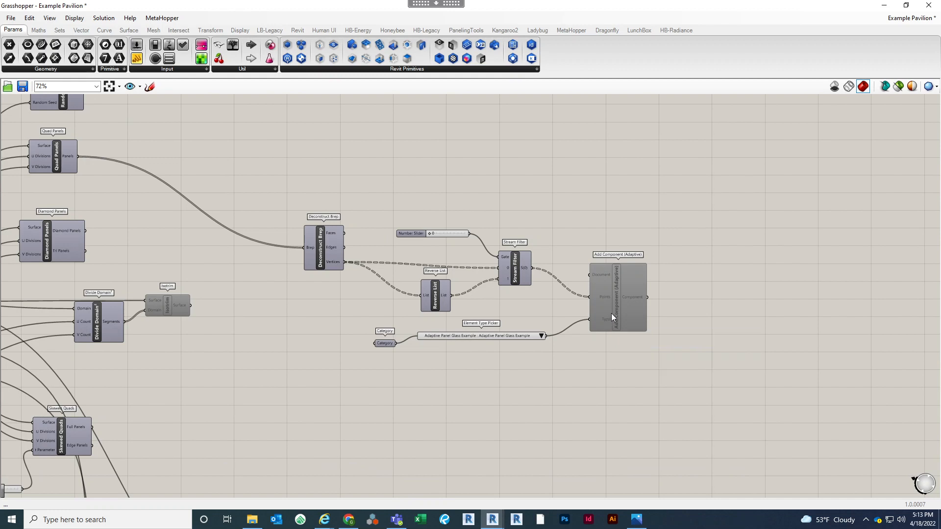
right_drag(583, 319, 586, 265)
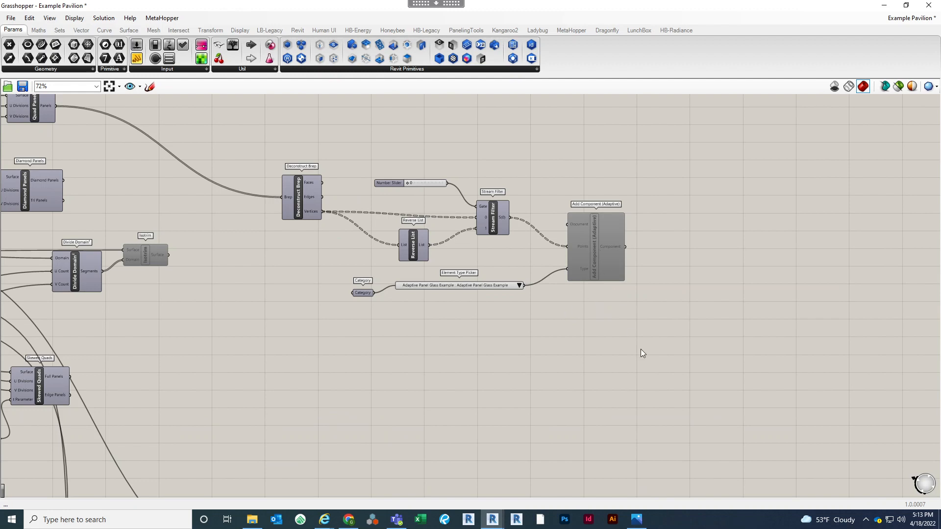
Duplicate the group running from Deconstruct Brep to Add Component (Adaptive) and place the copy below the original
drag(640, 349, 246, 161)
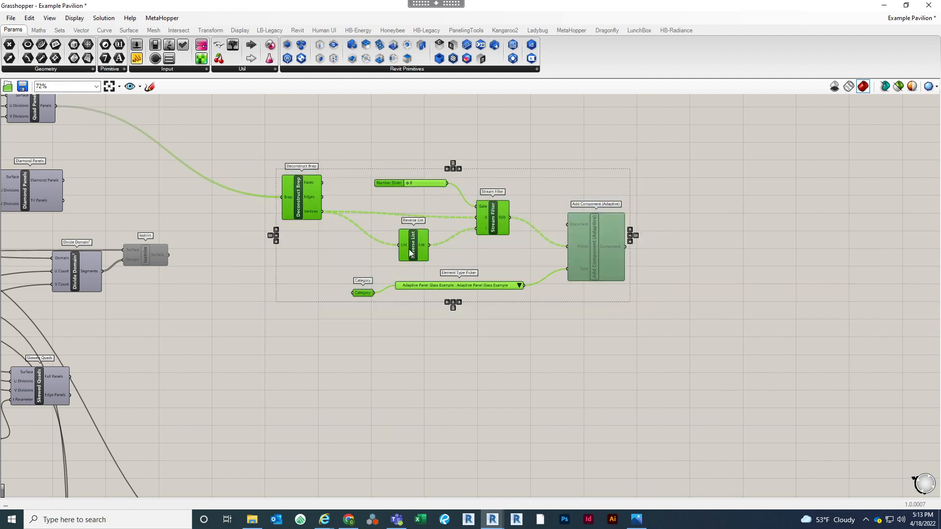
key(ctrl+c)
key(ctrl+v)
drag(590, 251, 587, 432)
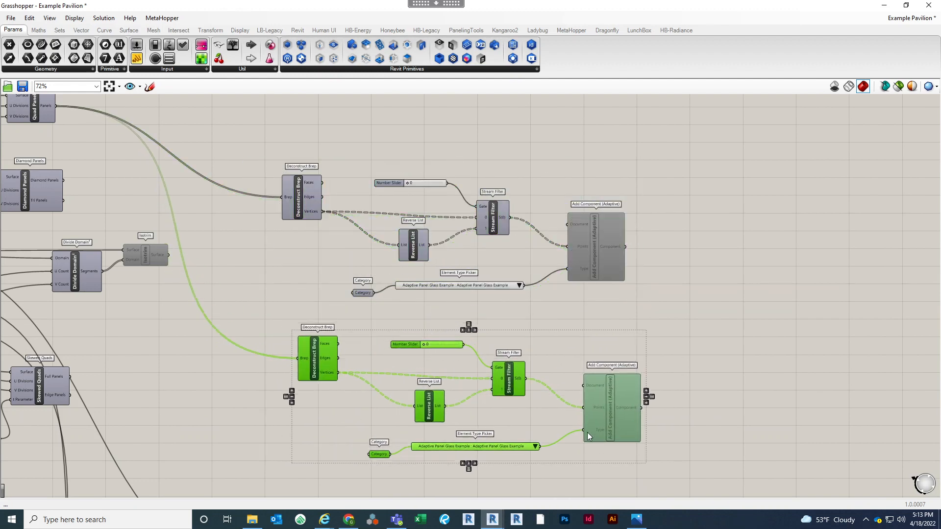
right_drag(607, 331, 633, 224)
click(607, 294)
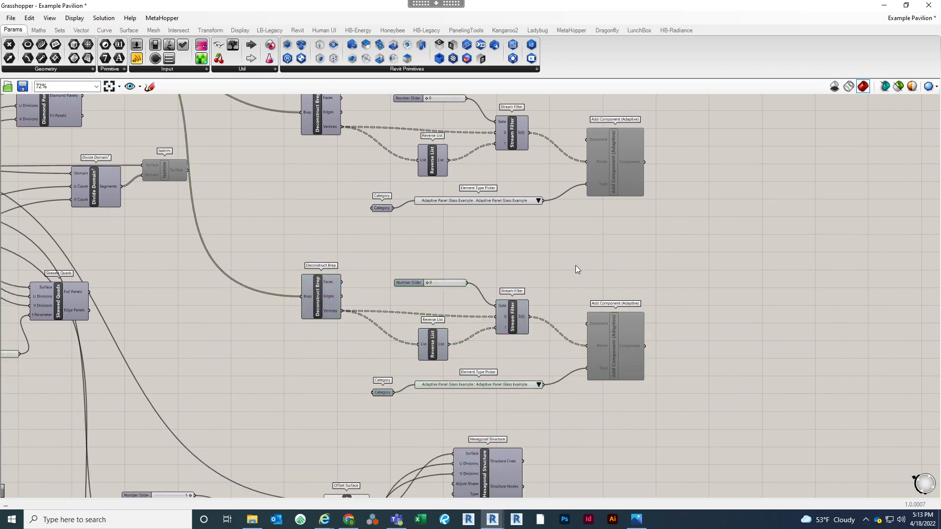
Move the copied adaptive component group into the empty canvas area to the right of the original group
scroll(576, 266, down, 3)
drag(675, 354, 406, 257)
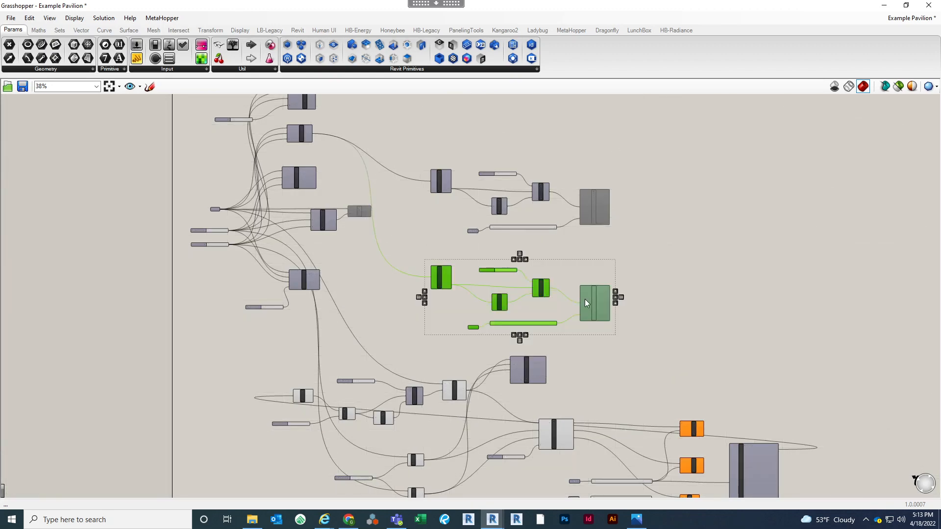
drag(586, 303, 797, 293)
click(814, 233)
right_drag(813, 233, 663, 210)
scroll(663, 225, up, 5)
right_drag(734, 219, 810, 223)
scroll(657, 269, down, 1)
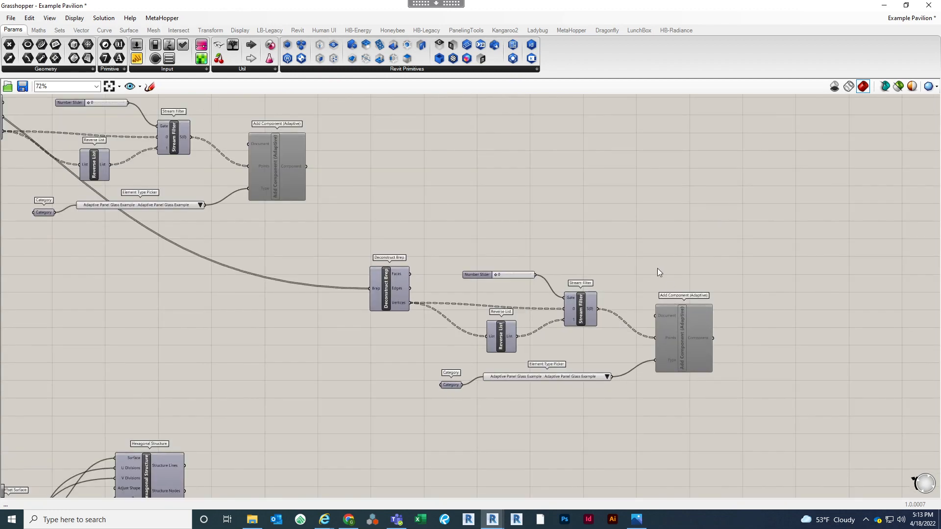
Check which family types the copied group's Element Type Picker offers, keeping the current selection
right_drag(417, 228, 447, 245)
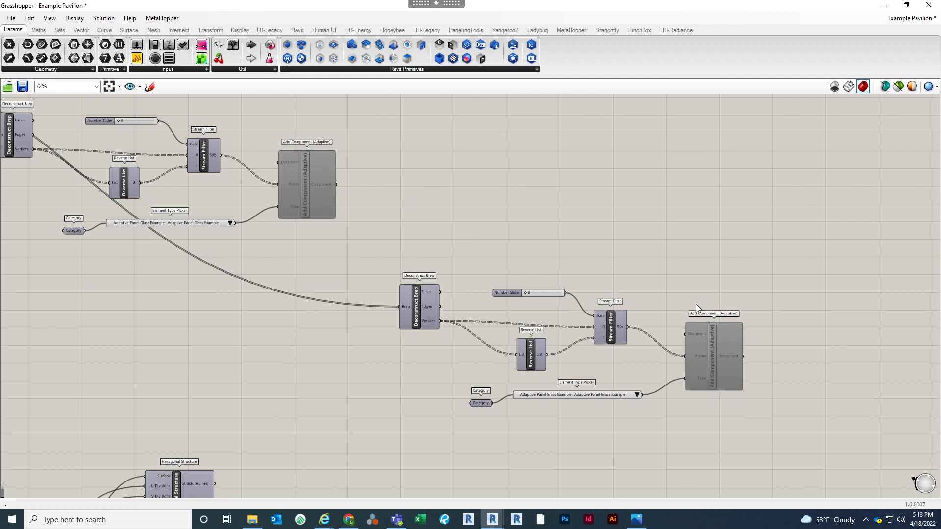
right_drag(696, 307, 604, 252)
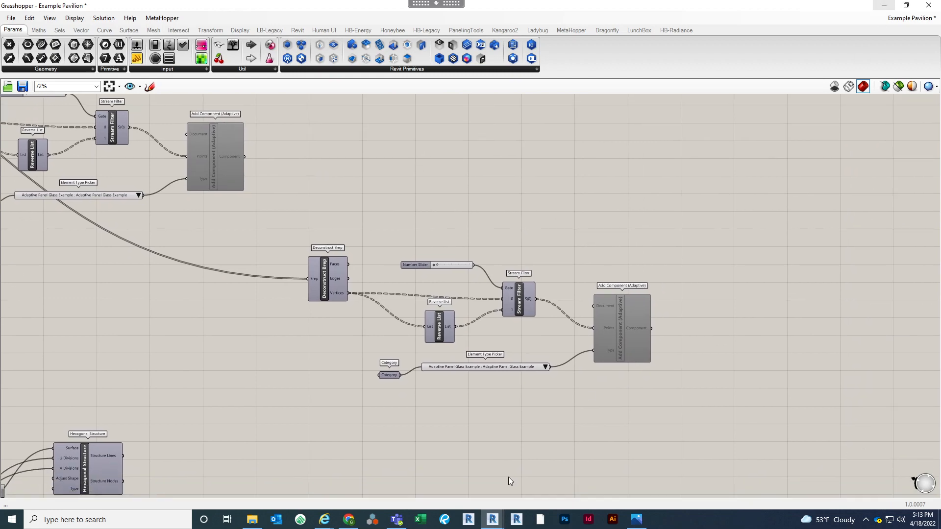
scroll(540, 349, up, 2)
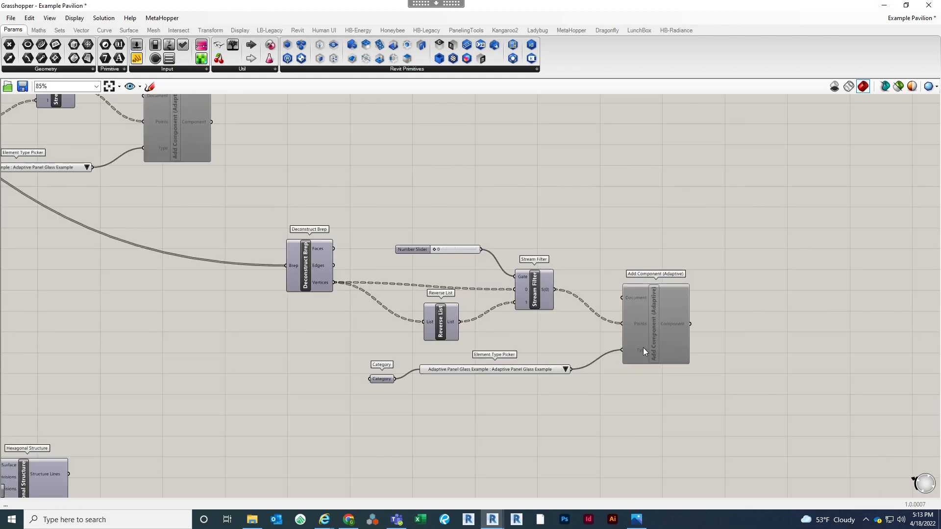
scroll(466, 321, up, 1)
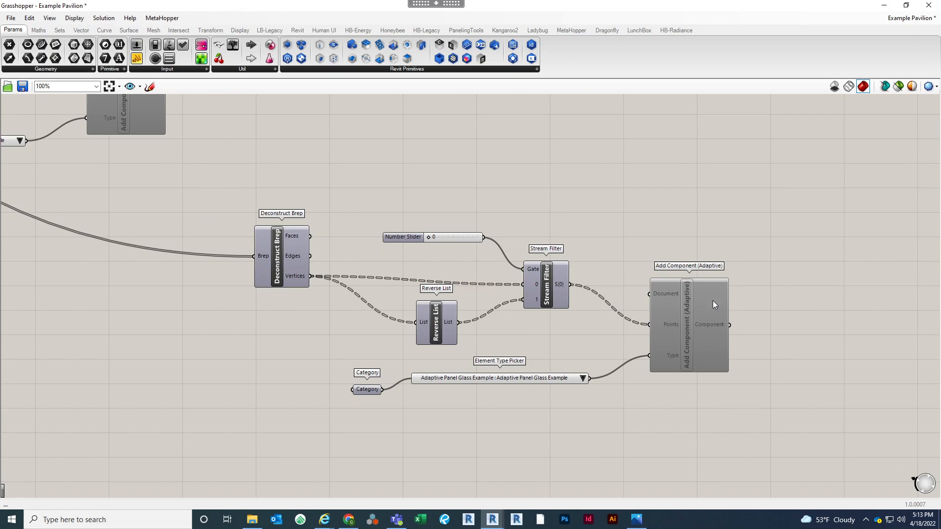
click(582, 378)
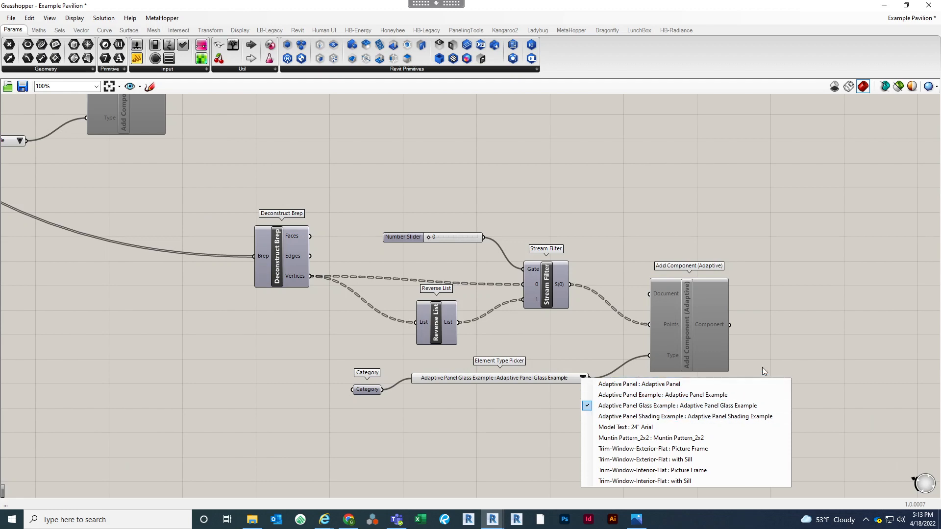
click(754, 349)
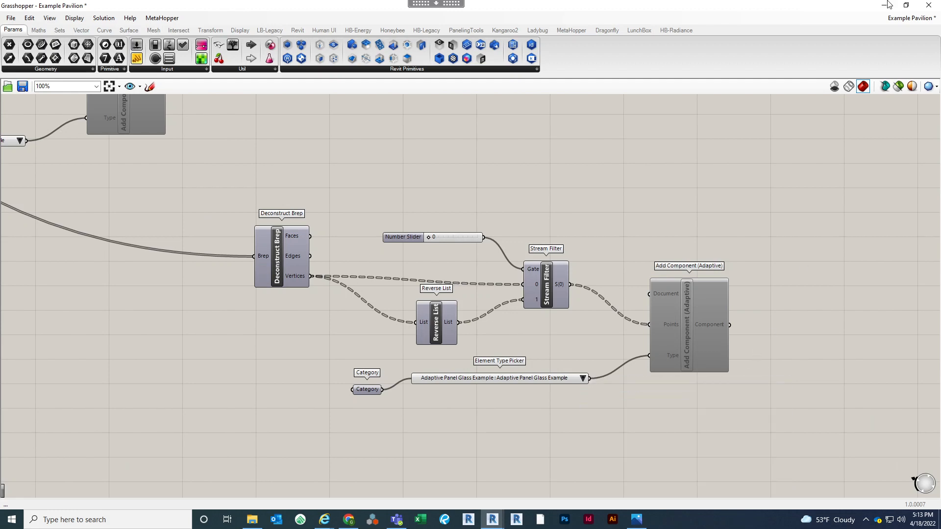
Switch to Revit and view the Adaptive Panel Example family in its 3D view
click(885, 5)
click(196, 89)
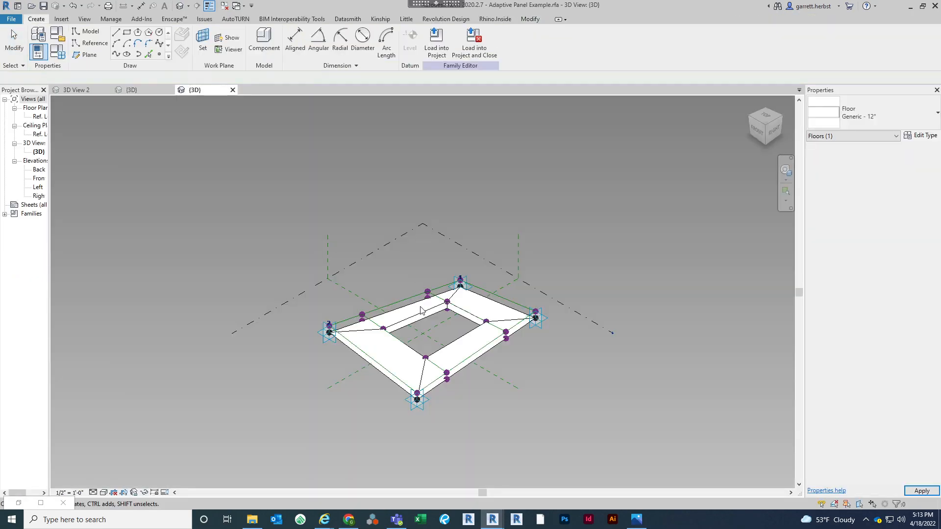
shift+middle_drag(383, 265, 380, 274)
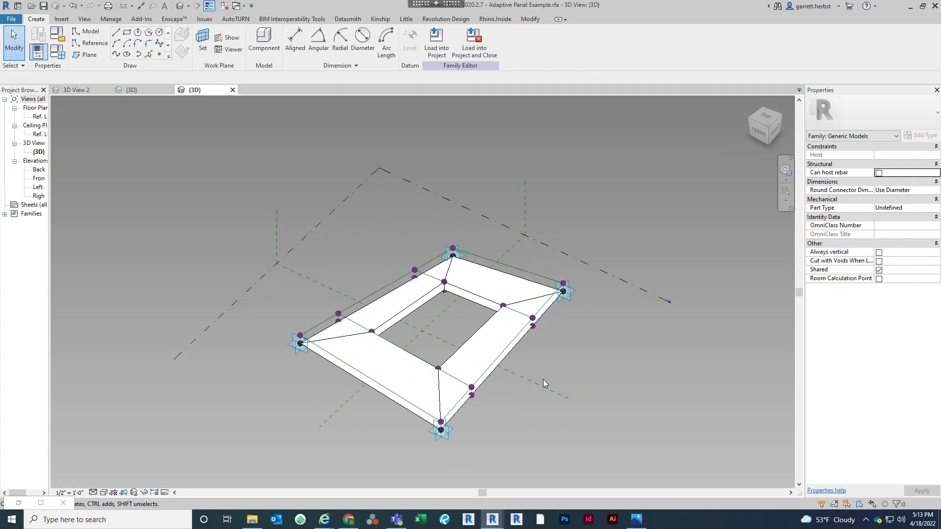
middle_drag(559, 368, 575, 348)
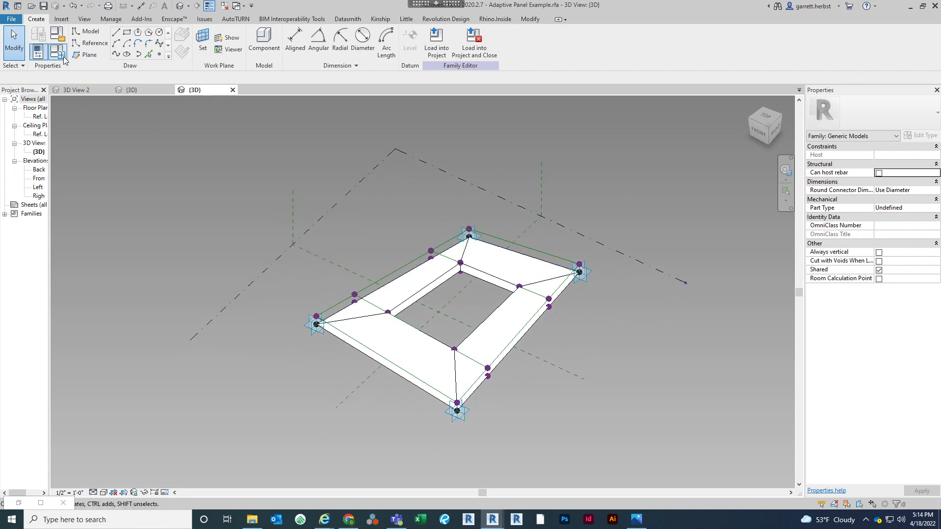
Set the panel family's NCP High parameter to 0.99 in the family types and apply it
drag(229, 144, 220, 145)
click(158, 252)
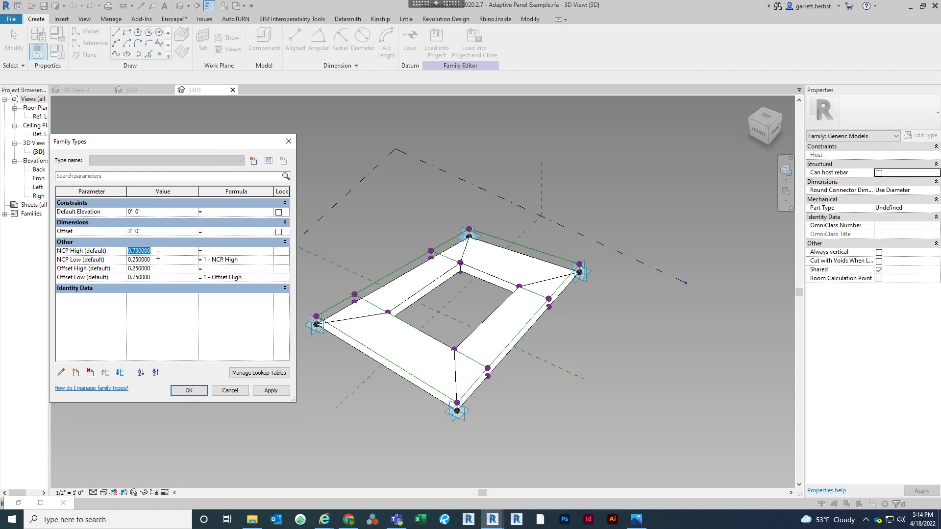
text(.99)
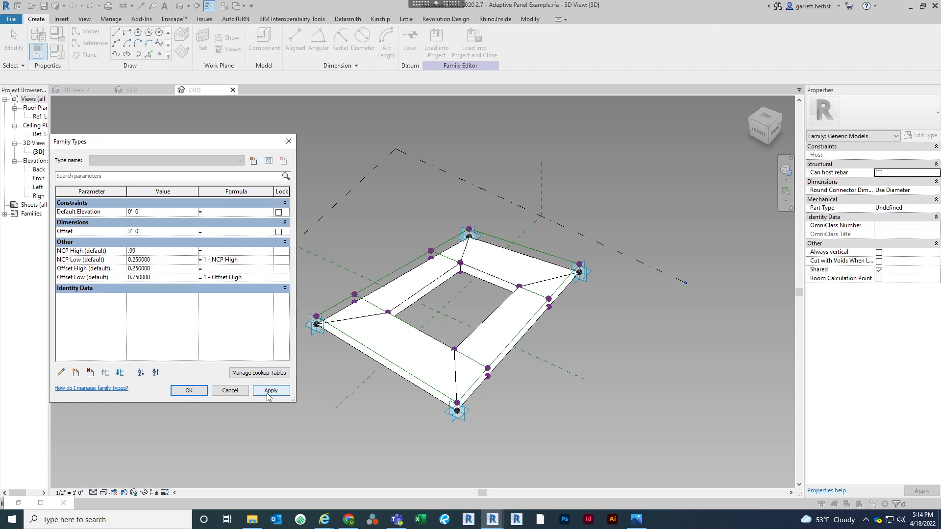
click(269, 393)
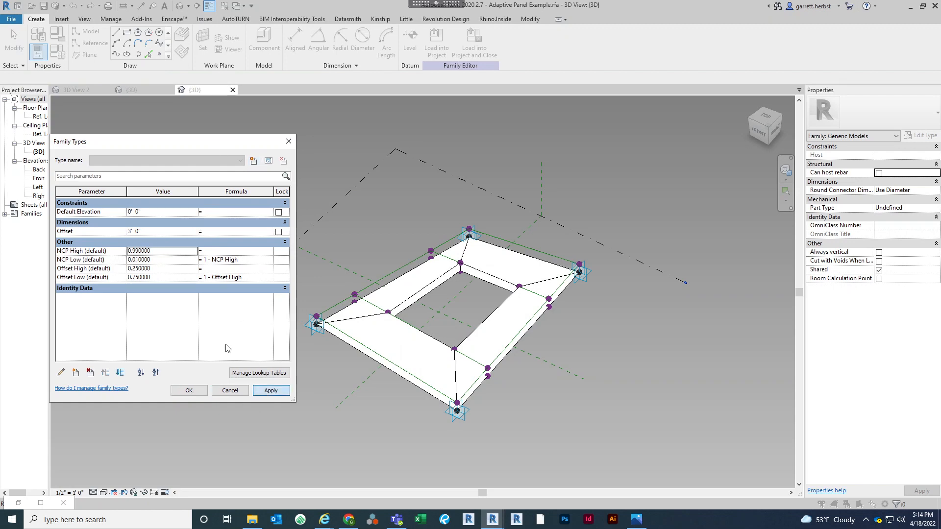
Set the panel family's NCP High parameter to 0.51 and apply it
click(158, 252)
text(.5)
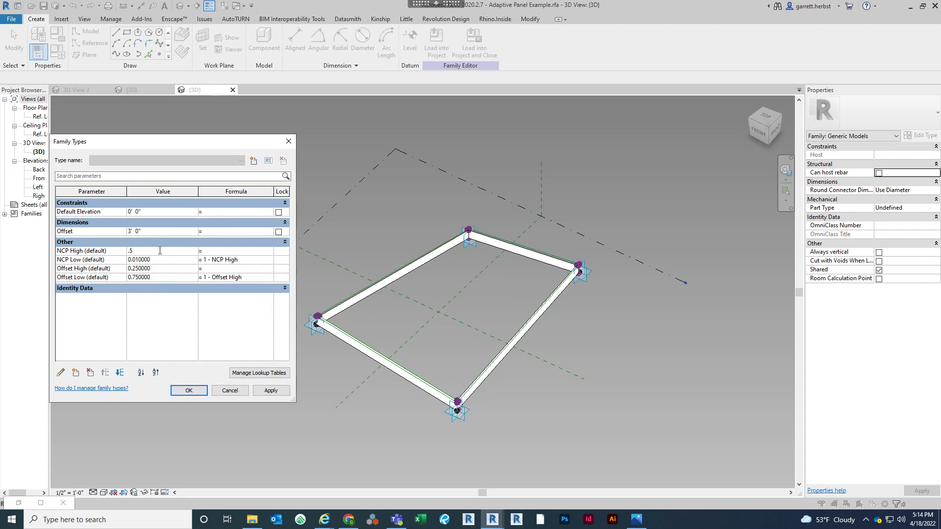
text(1)
click(259, 392)
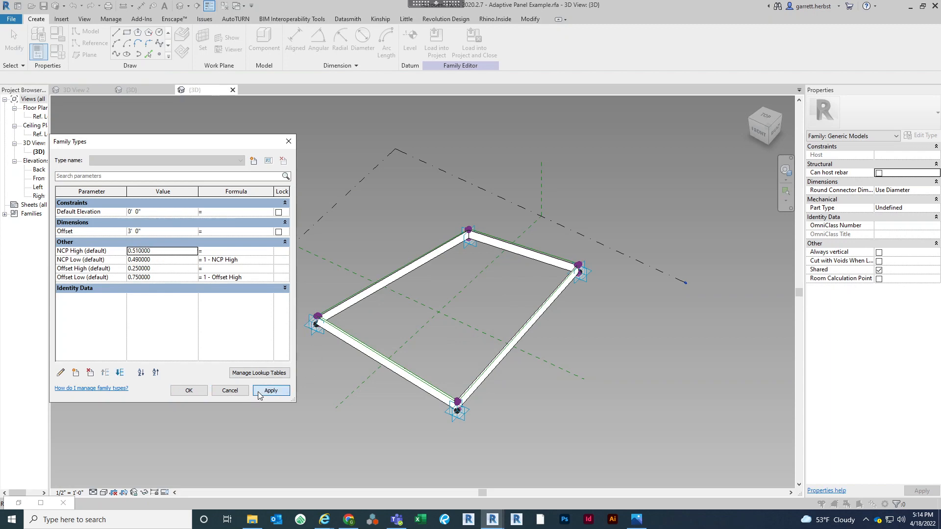
Set the panel family's NCP High parameter to 0.75, apply it and accept the family types
click(161, 251)
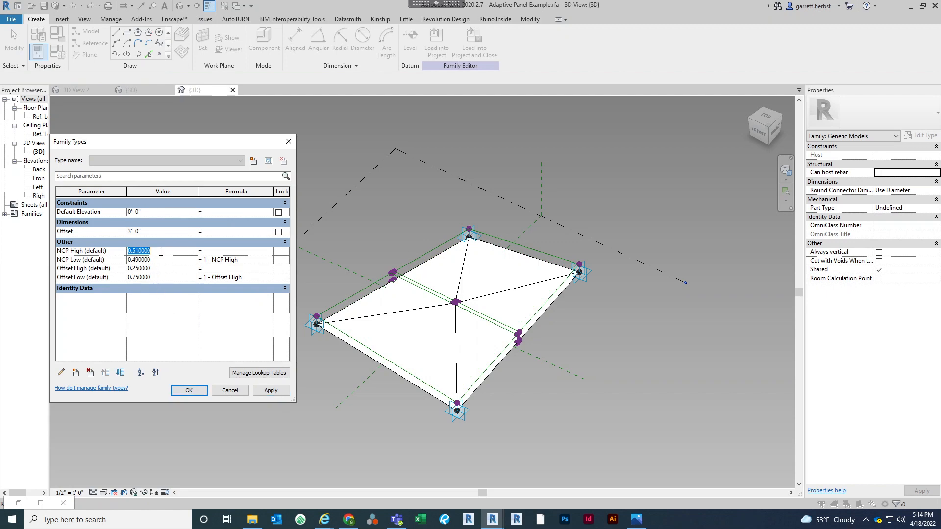
text(.75)
key(Tab)
click(275, 393)
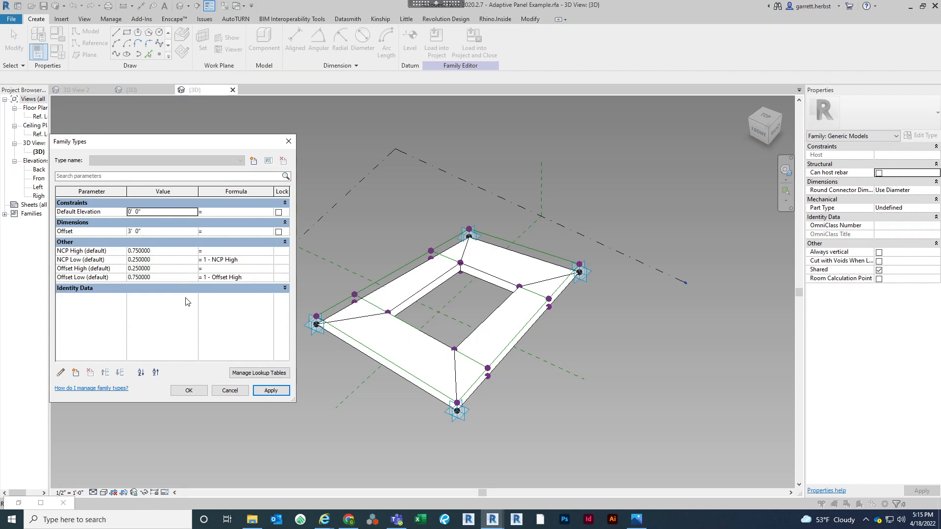
click(198, 394)
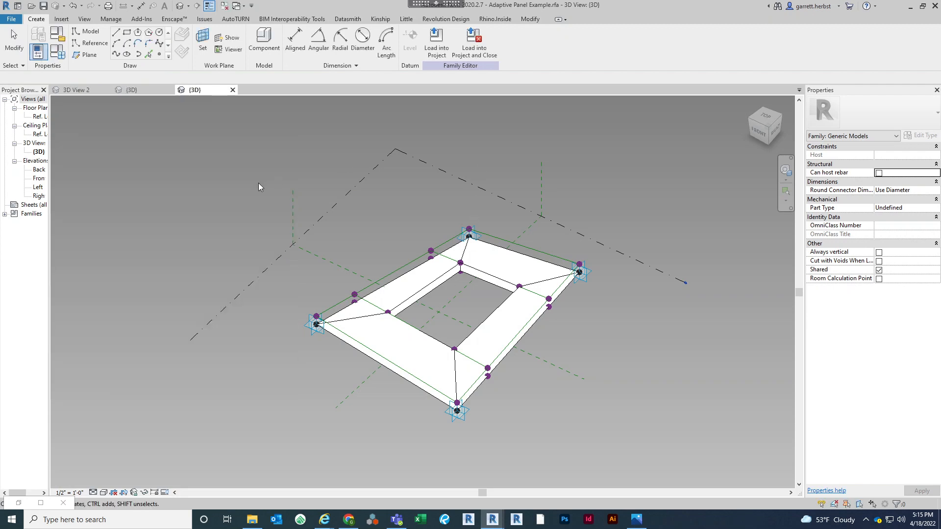
Load the Adaptive Panel Example family into the project, overwriting the existing version and its parameter values
click(436, 41)
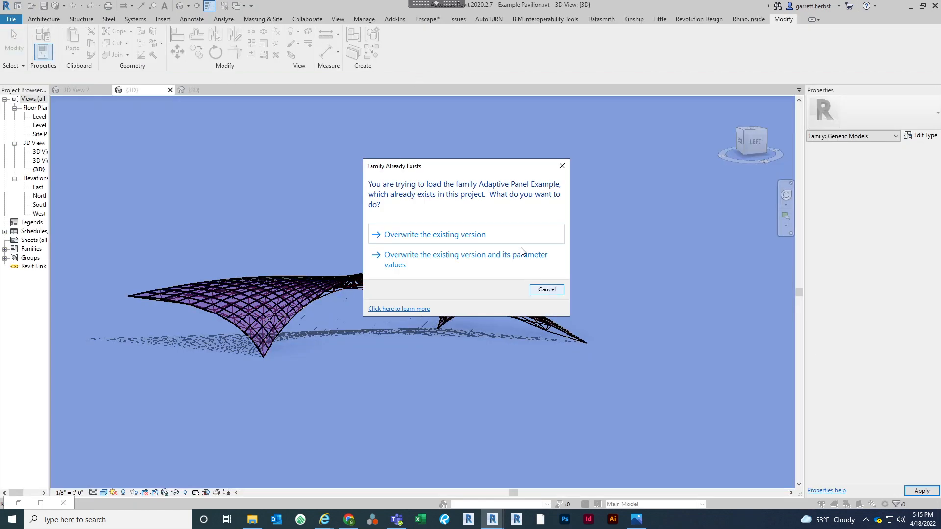
click(522, 255)
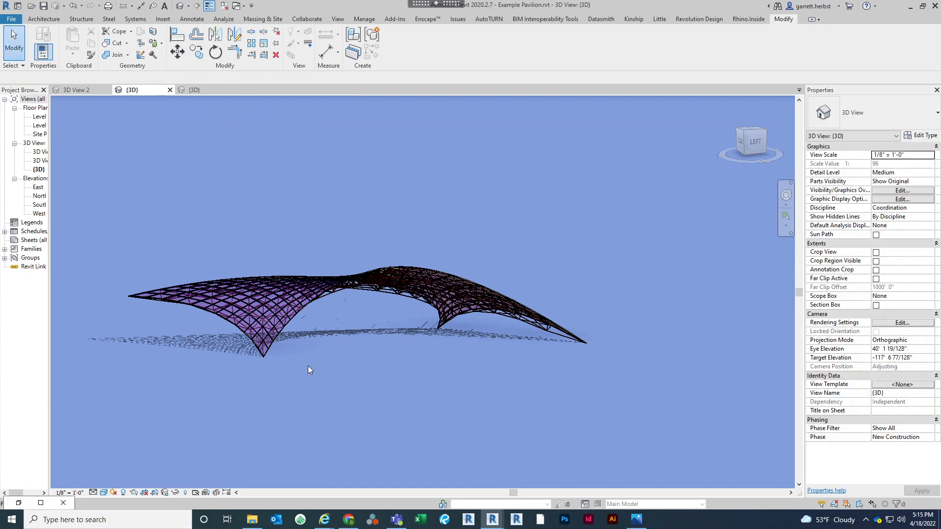
Switch to Grasshopper and set the copied group's Element Type Picker to Adaptive Panel Example : Adaptive Panel Example
click(18, 502)
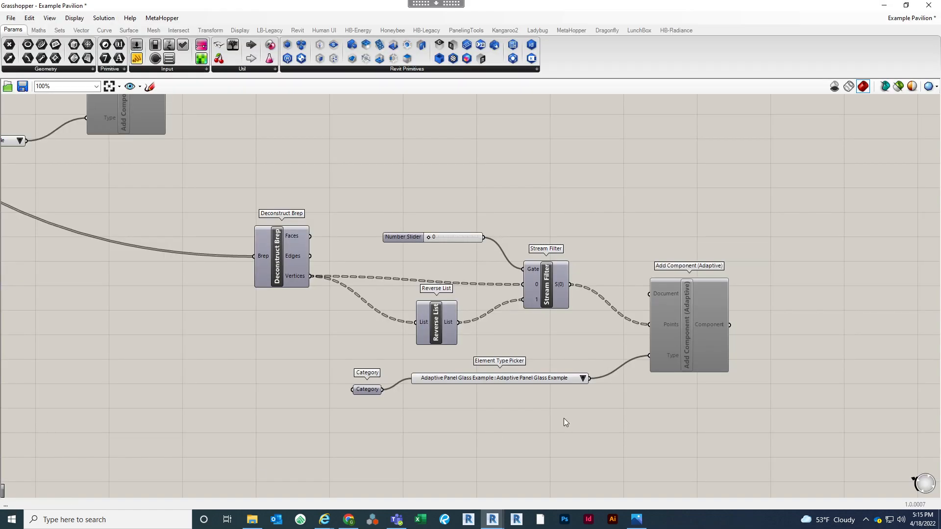
click(582, 379)
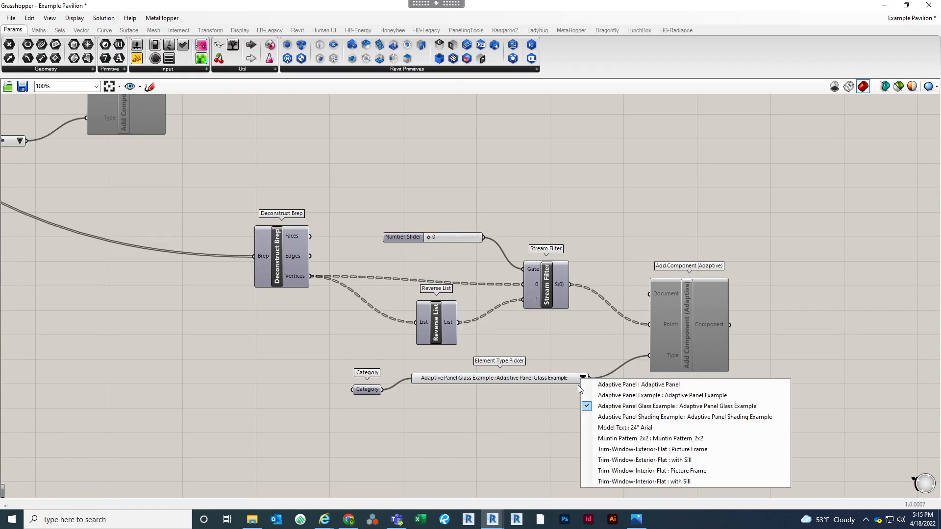
click(643, 394)
Enable the copied group's Add Component (Adaptive) and move the Grasshopper window aside to uncover the Revit 3D view
scroll(548, 237, down, 3)
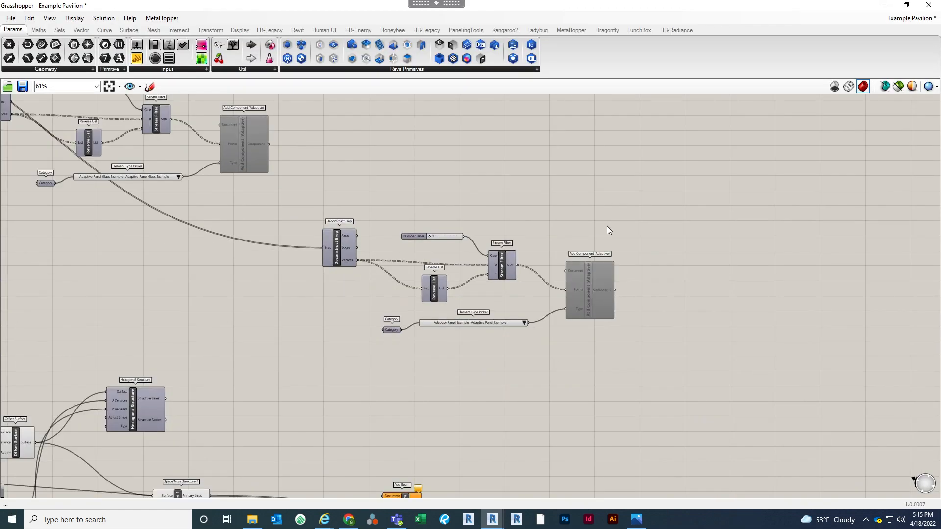
scroll(579, 305, up, 2)
right_click(577, 303)
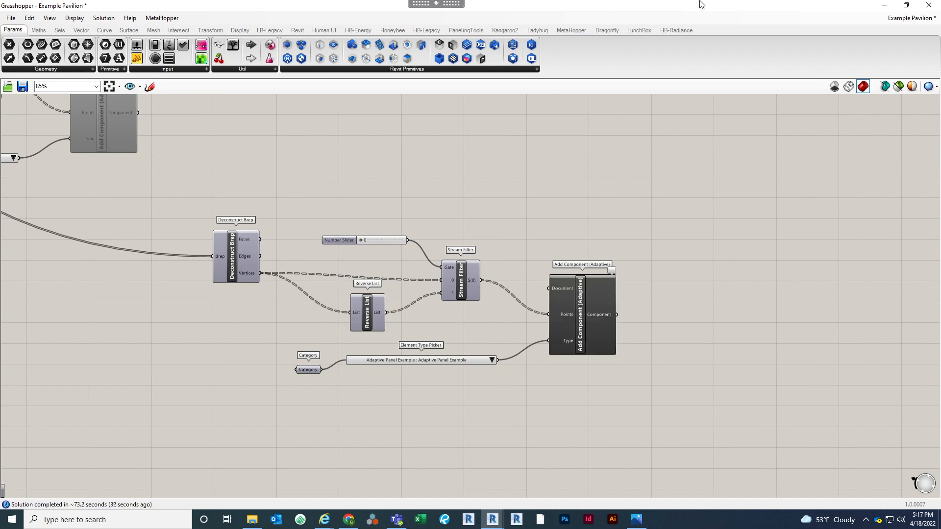
drag(699, 4, 686, 299)
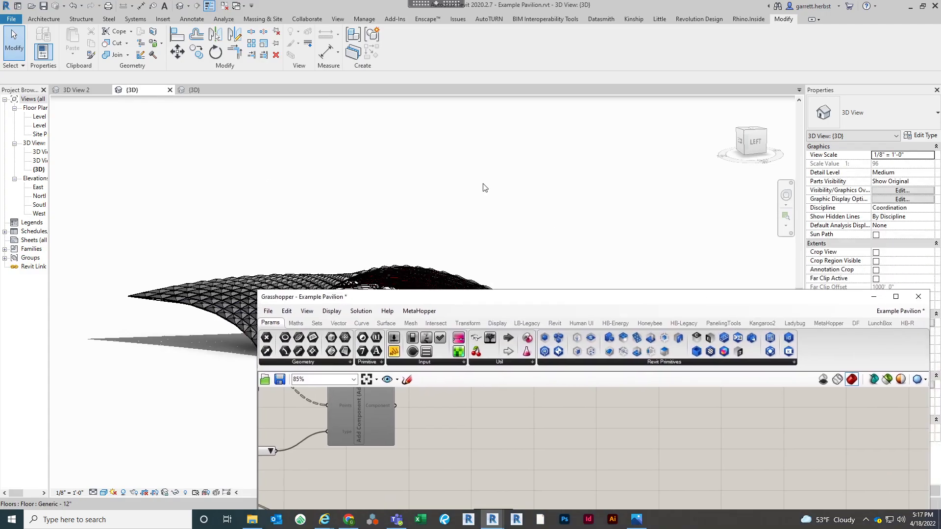
Minimize the Grasshopper window and pin the Generic - 12" floor in the Revit 3D view
click(244, 255)
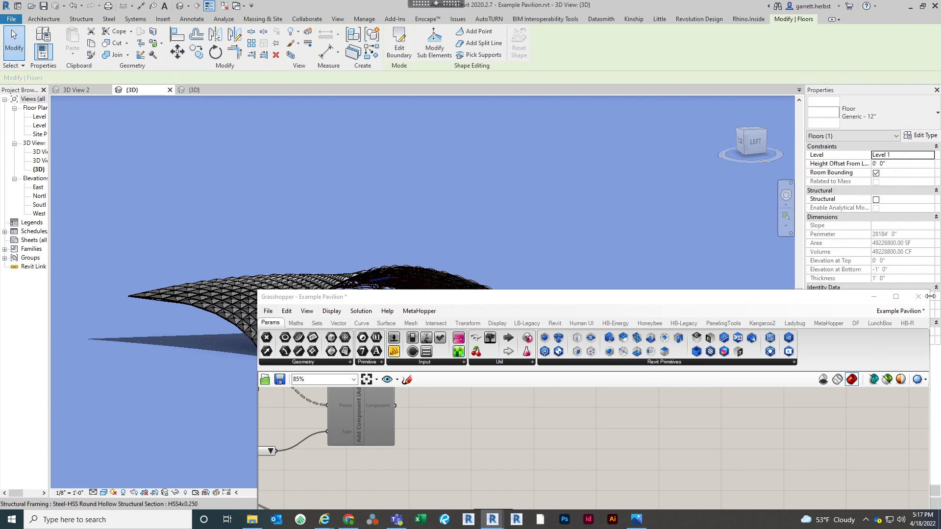
click(874, 300)
click(873, 297)
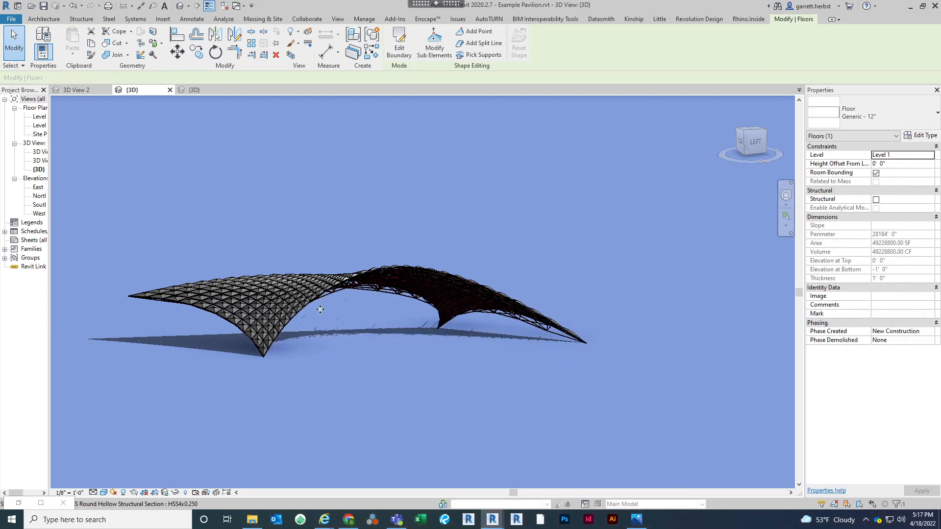
shift+middle_drag(254, 399, 489, 245)
click(274, 43)
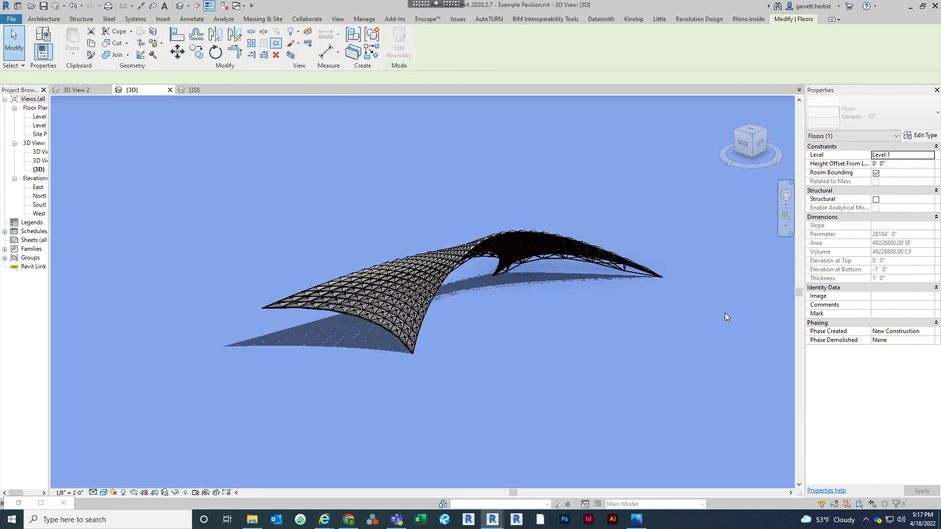
Turn off selection of pinned elements so the large ground floor can no longer be picked
click(841, 500)
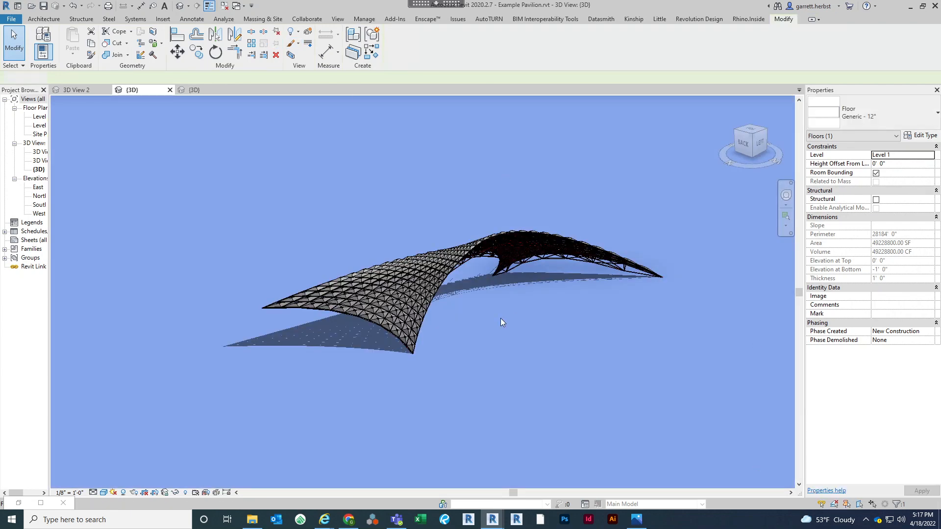
click(501, 319)
scroll(402, 351, down, 3)
click(491, 245)
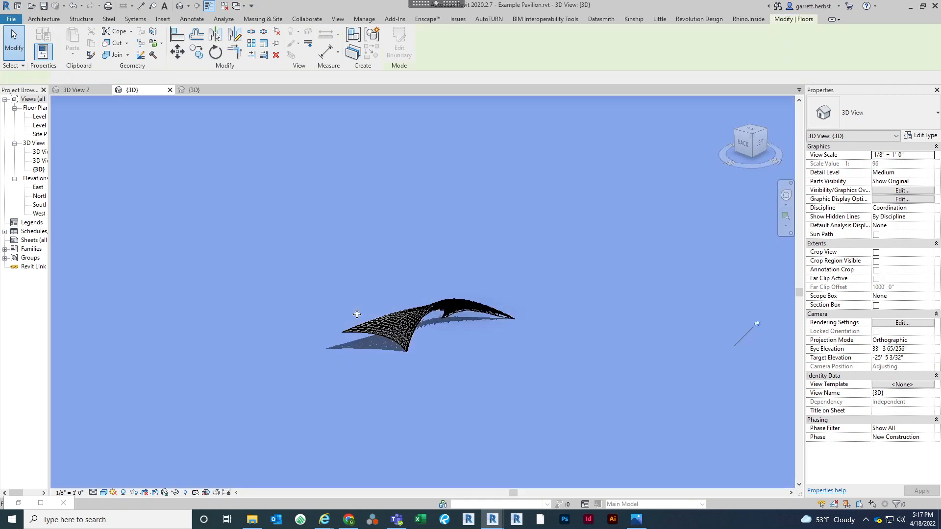
scroll(355, 316, down, 4)
middle_drag(356, 316, 444, 239)
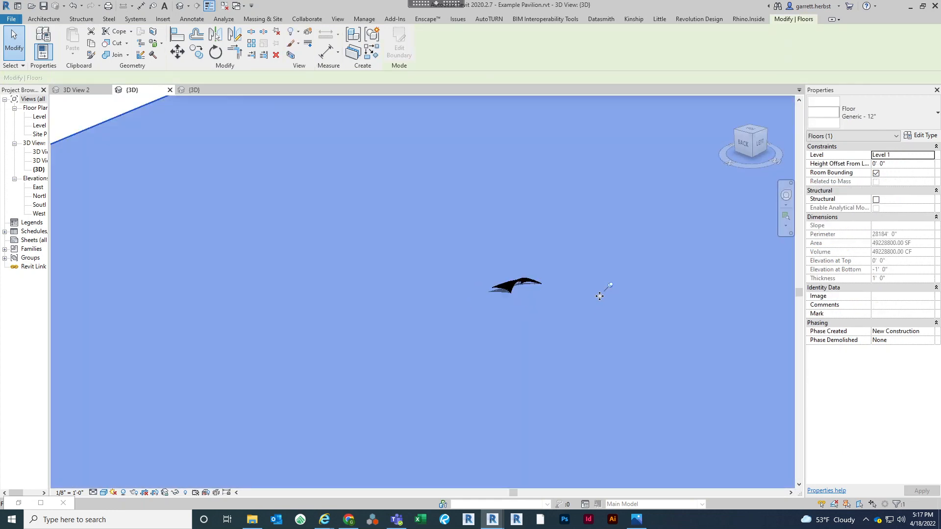
scroll(599, 296, up, 3)
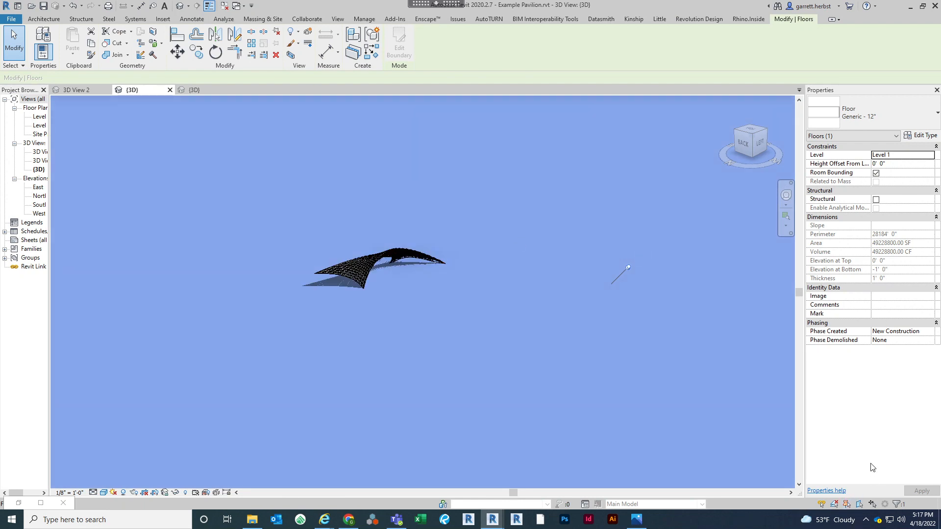
click(849, 506)
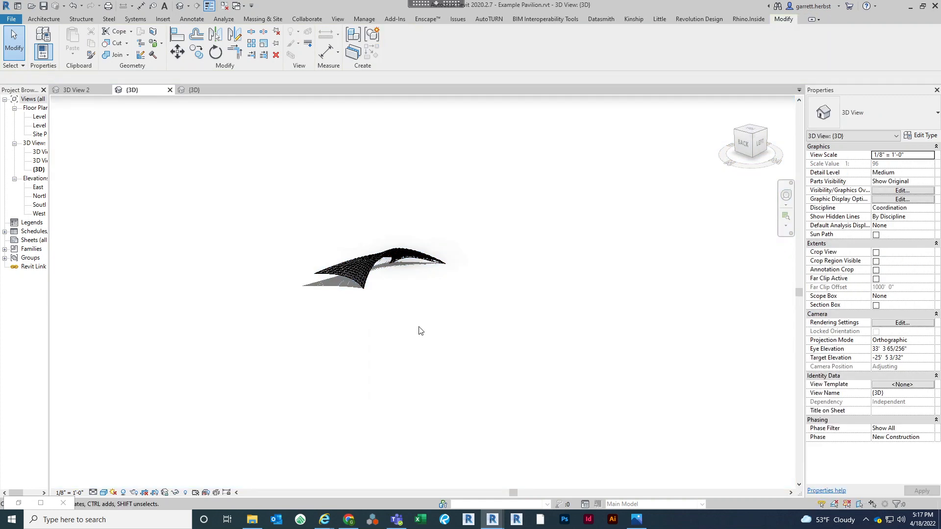
Examine the adaptive panels and the supporting truss across the pavilion roof from several angles and distances
scroll(304, 216, up, 2)
scroll(459, 304, down, 3)
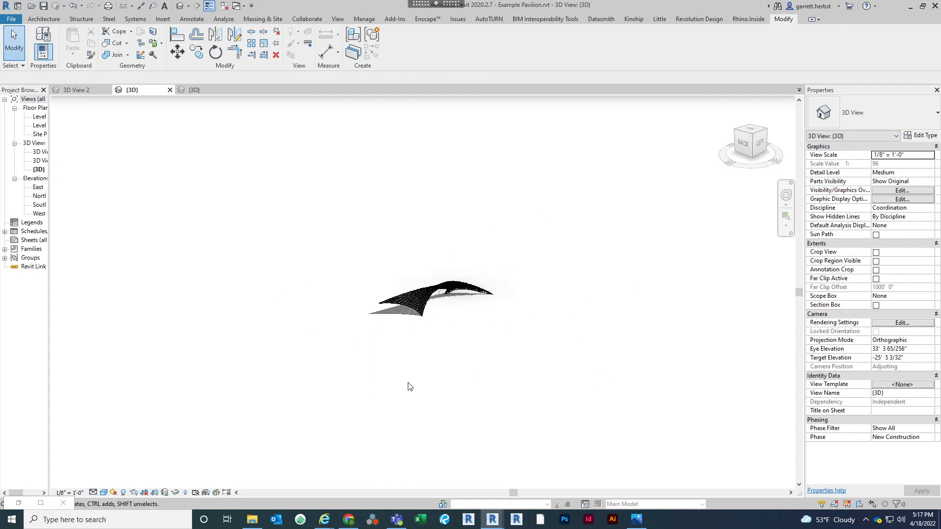
scroll(450, 311, up, 4)
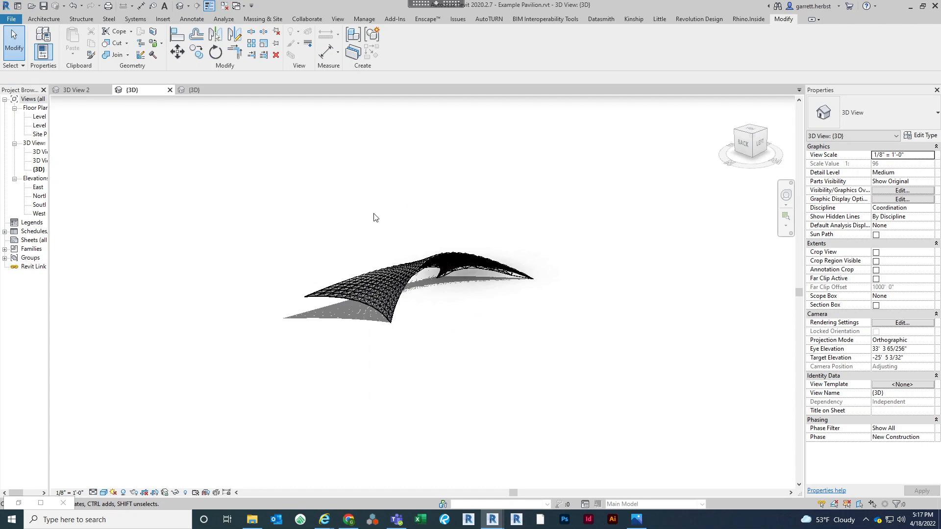
scroll(432, 334, up, 3)
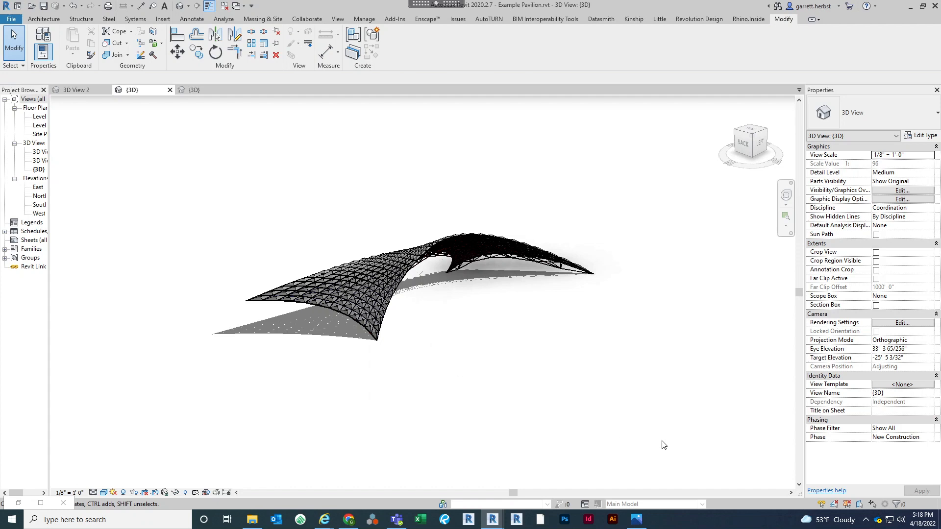
drag(687, 441, 380, 339)
scroll(432, 337, up, 1)
scroll(432, 337, up, 1)
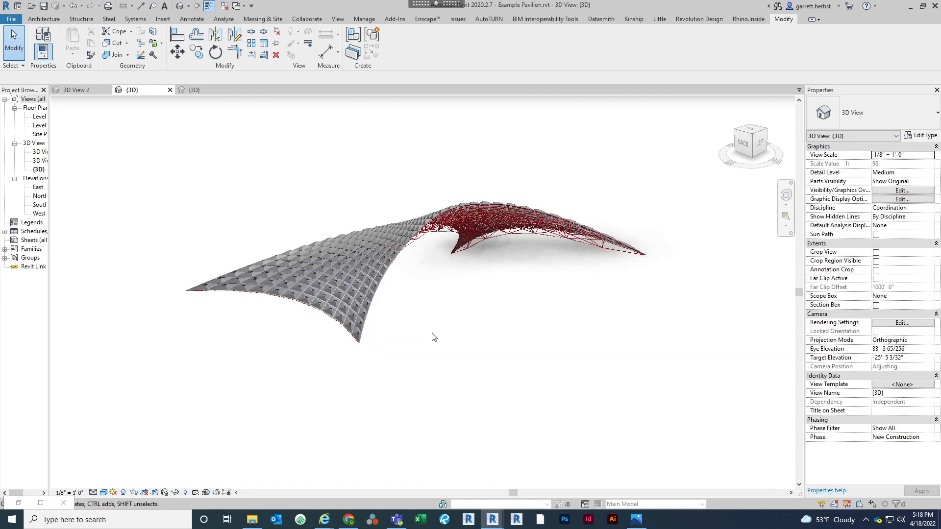
mouse_move(432, 337)
middle_down()
mouse_move(443, 355)
mouse_move(439, 347)
mouse_move(513, 363)
middle_up()
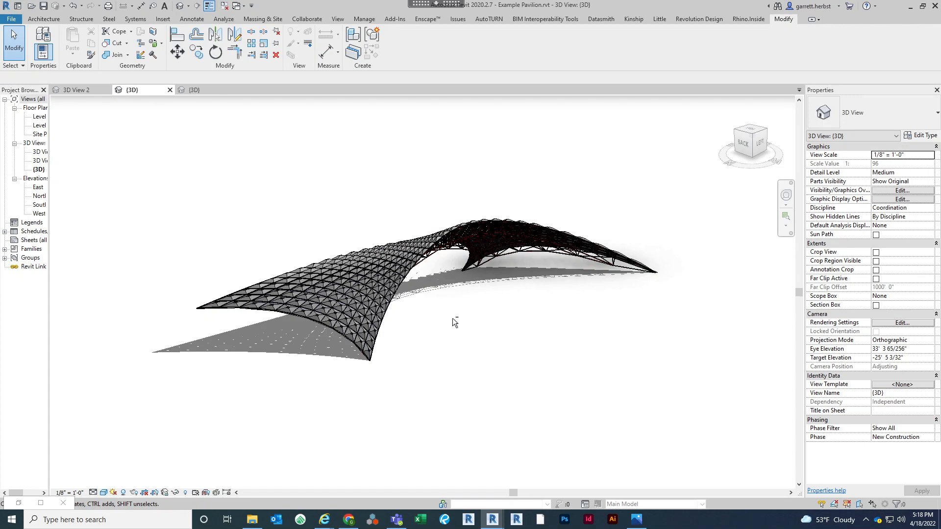
mouse_move(452, 319)
shift+middle_down()
mouse_move(495, 365)
mouse_move(420, 389)
shift+middle_up()
middle_drag(472, 405, 471, 332)
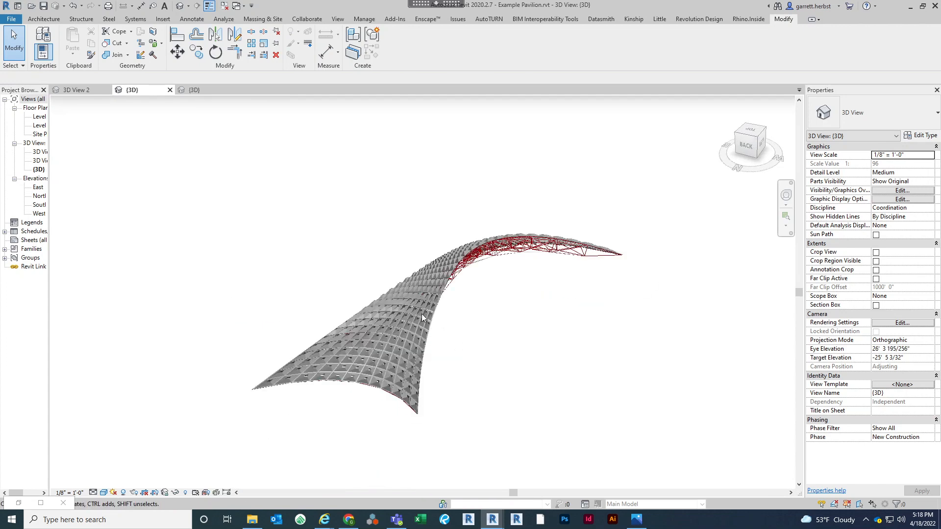
scroll(465, 377, up, 5)
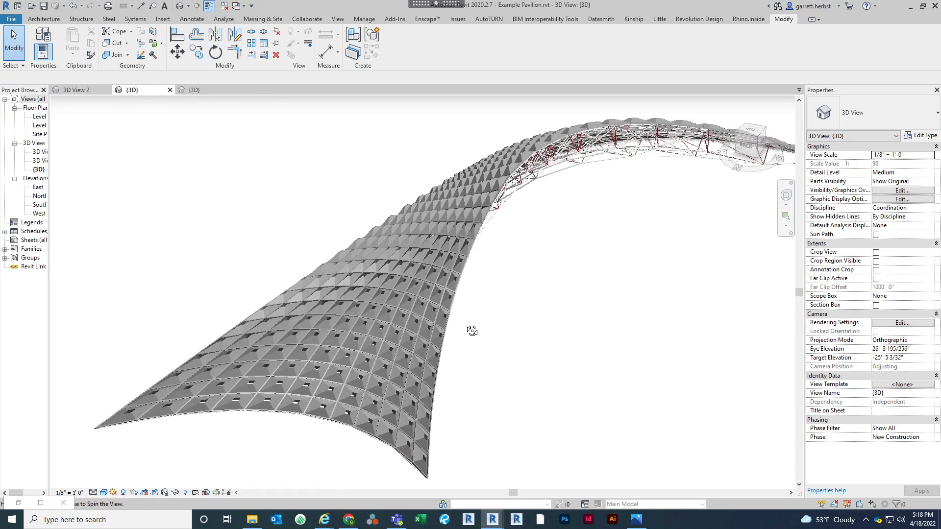
shift+middle_drag(501, 283, 431, 221)
scroll(519, 343, down, 2)
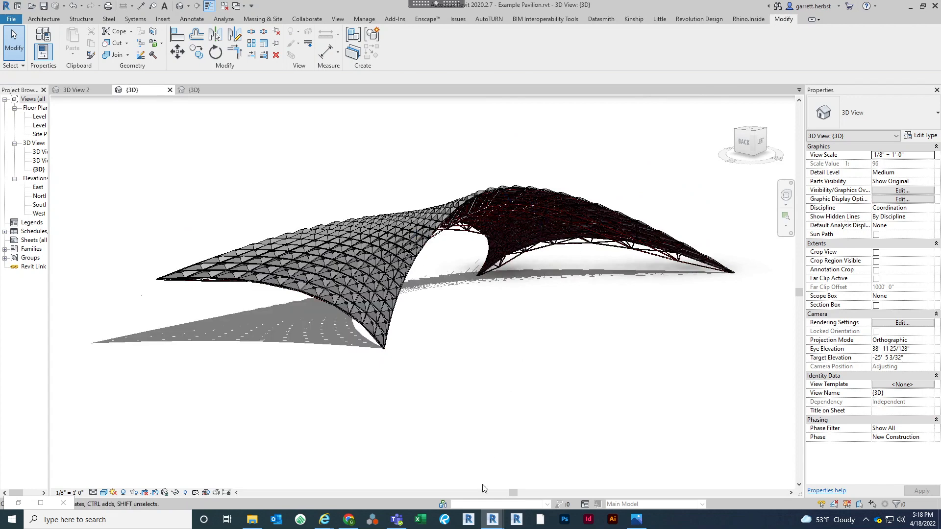
Switch back to Grasshopper by restoring its minimized window and maximizing it
mouse_move(493, 519)
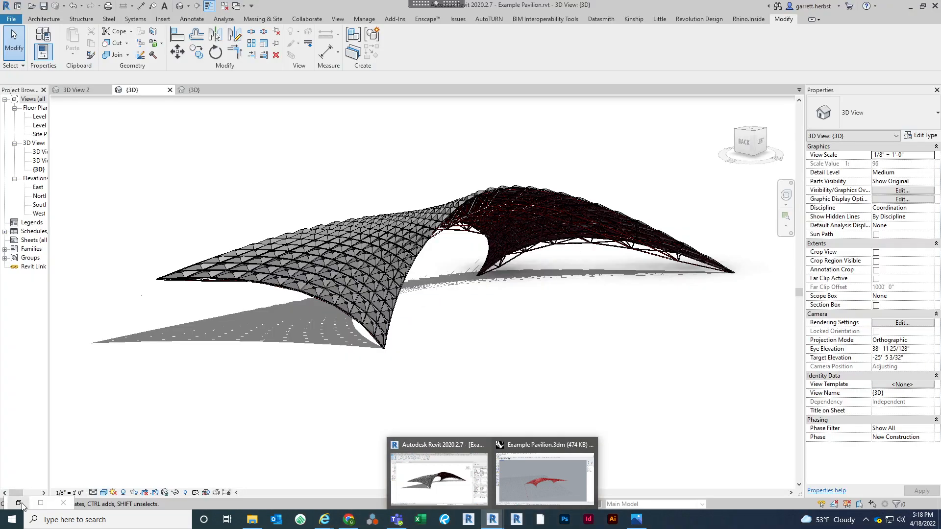
click(11, 505)
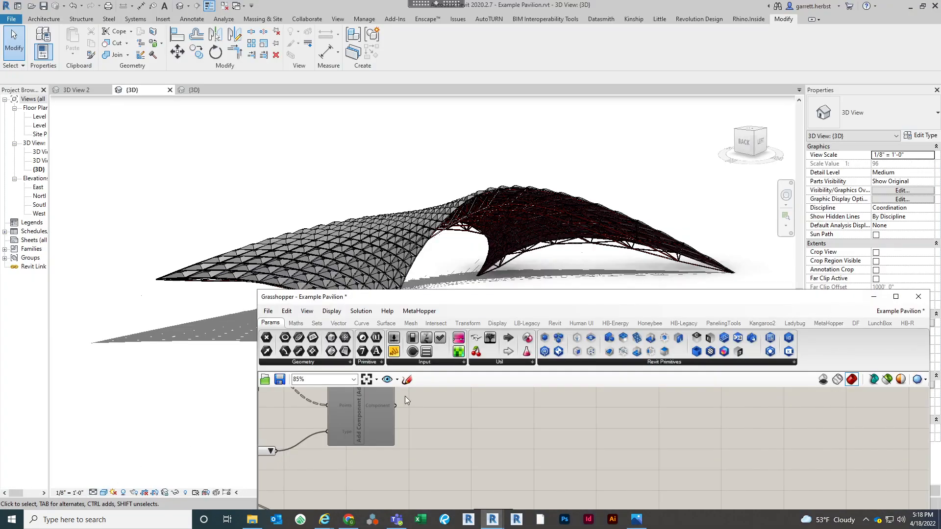
drag(554, 292, 414, 2)
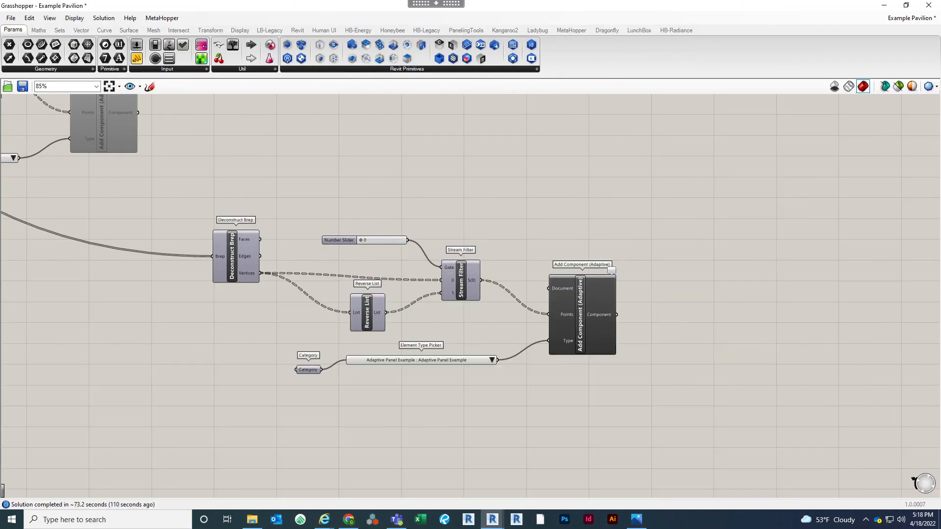
Disable the Add Component (Adaptive) component fed by the Adaptive Panel Example type picker
right_drag(592, 400, 640, 397)
scroll(485, 231, up, 1)
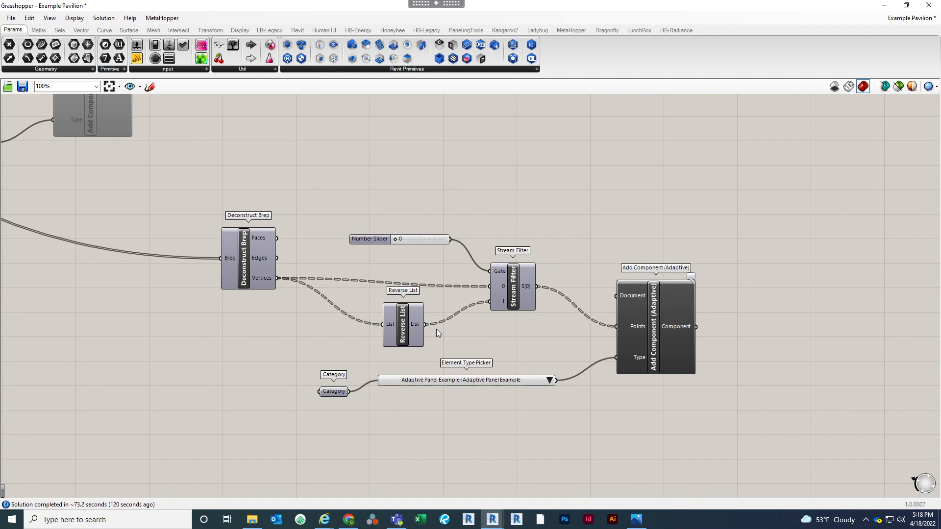
right_drag(610, 393, 537, 431)
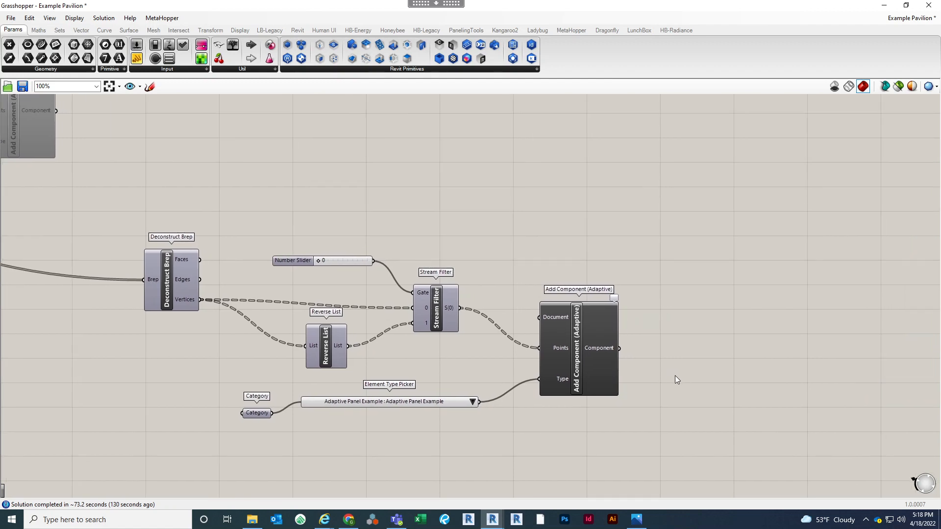
right_drag(675, 379, 630, 375)
click(552, 336)
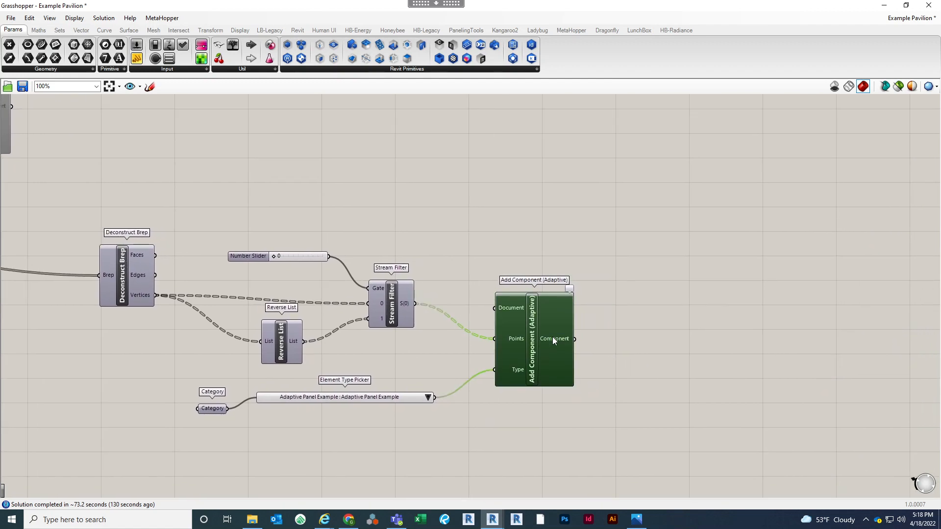
click(629, 338)
right_drag(618, 342, 577, 308)
scroll(575, 340, down, 1)
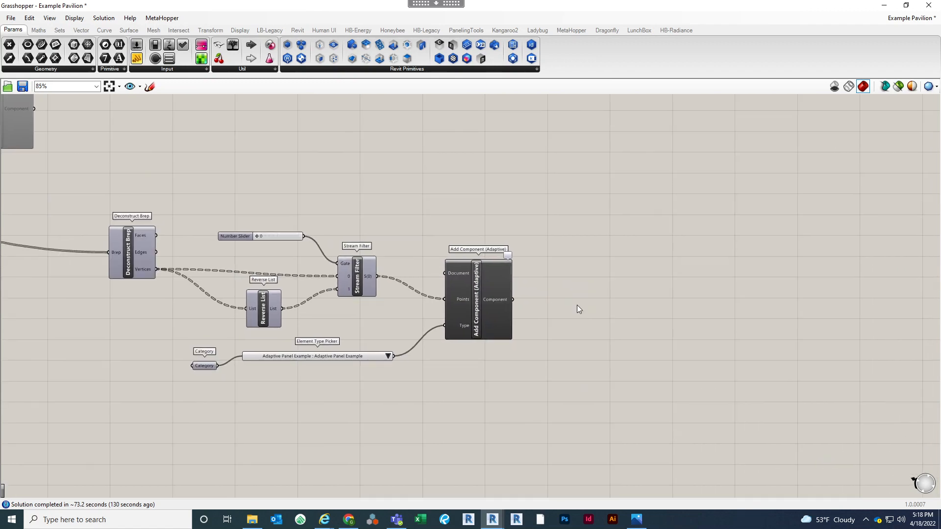
right_click(478, 293)
click(506, 321)
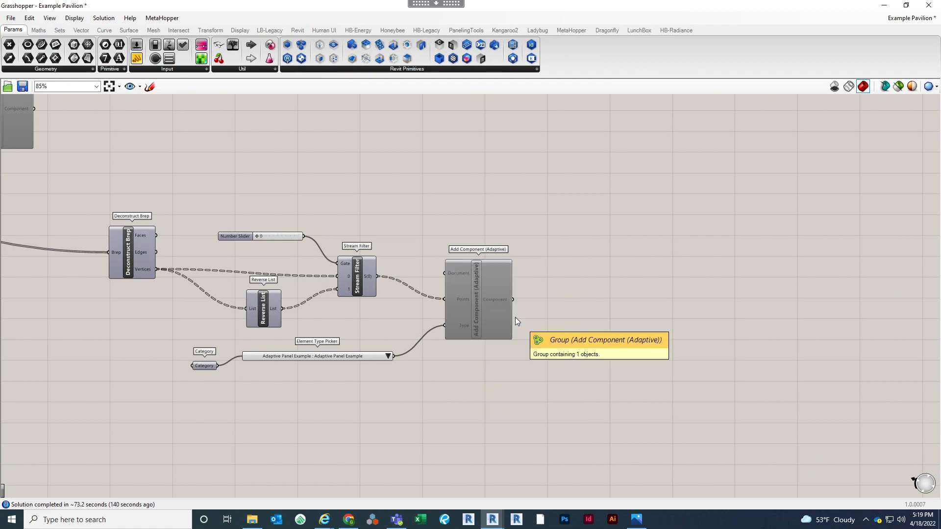
scroll(520, 356, down, 4)
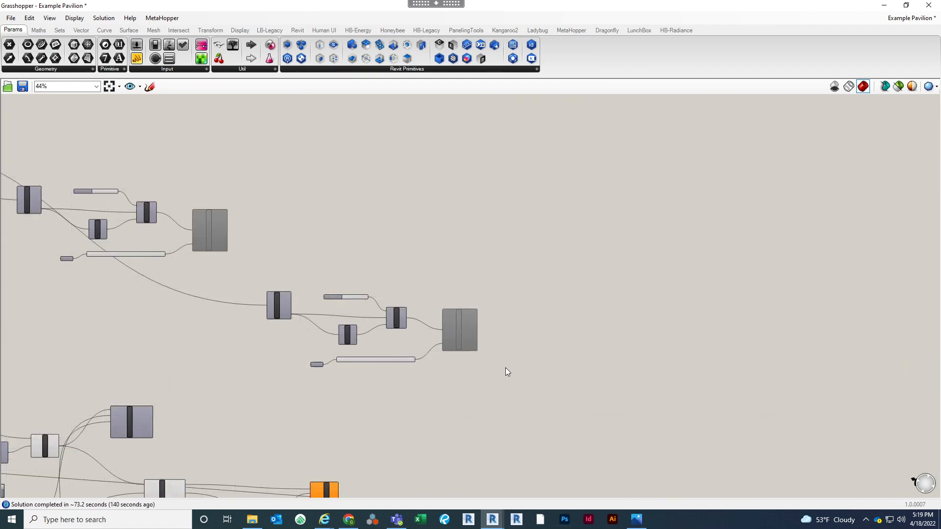
scroll(520, 343, up, 3)
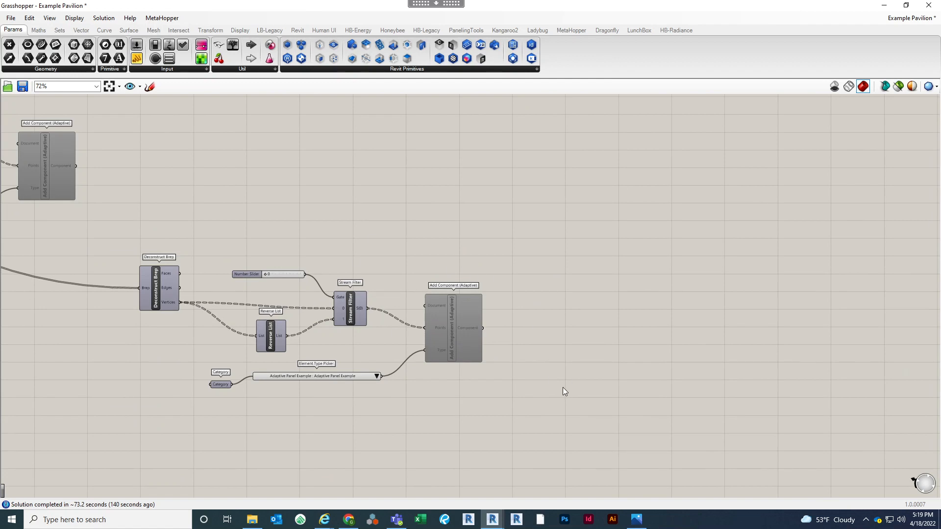
right_drag(564, 390, 534, 328)
scroll(533, 329, down, 2)
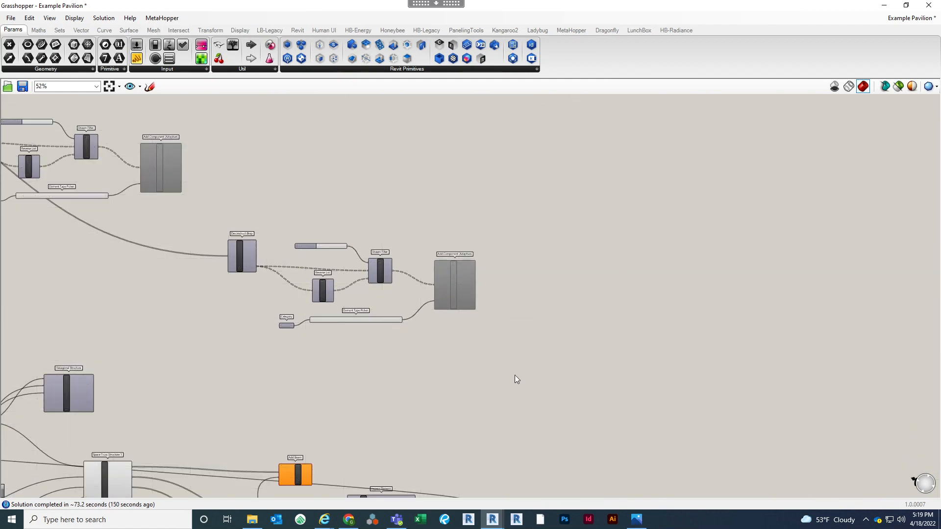
right_drag(514, 379, 447, 364)
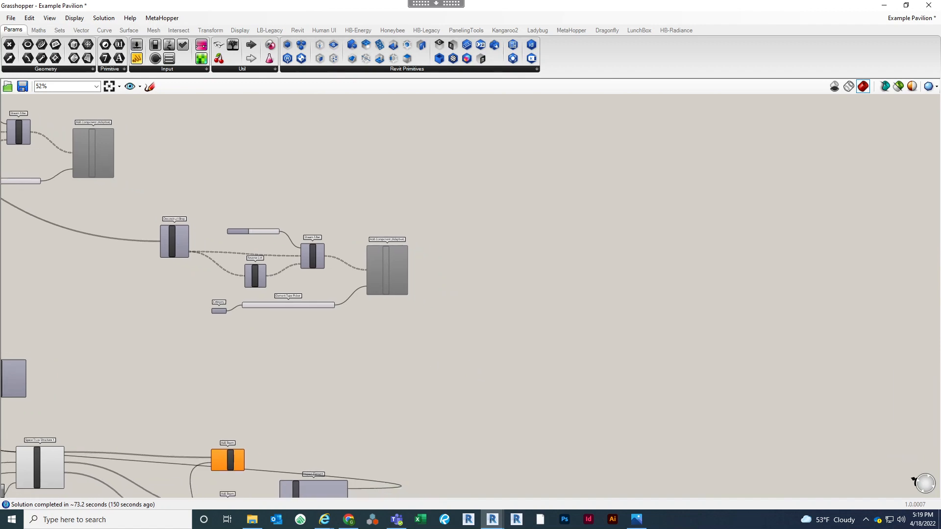
click(636, 520)
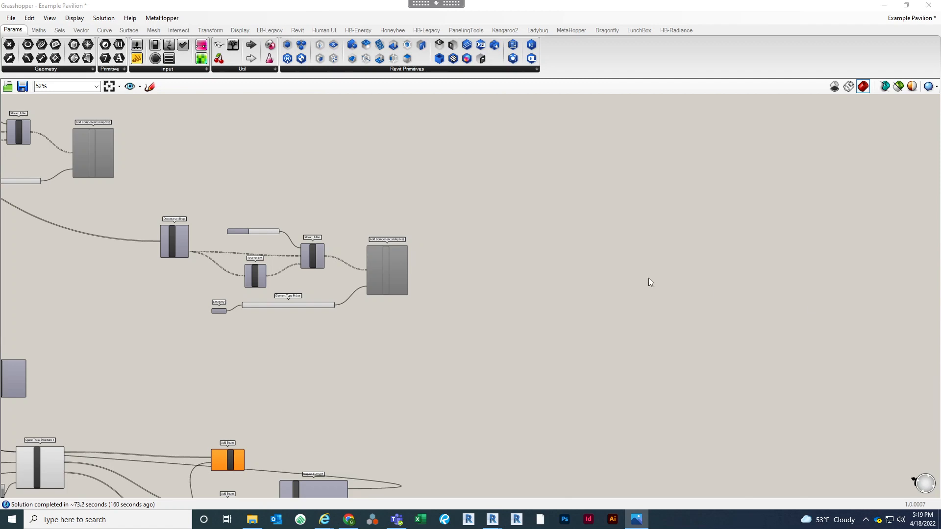
Add an Area component on the empty canvas beside the copied adaptive component group
scroll(482, 226, up, 2)
right_drag(482, 226, 378, 212)
scroll(378, 212, down, 4)
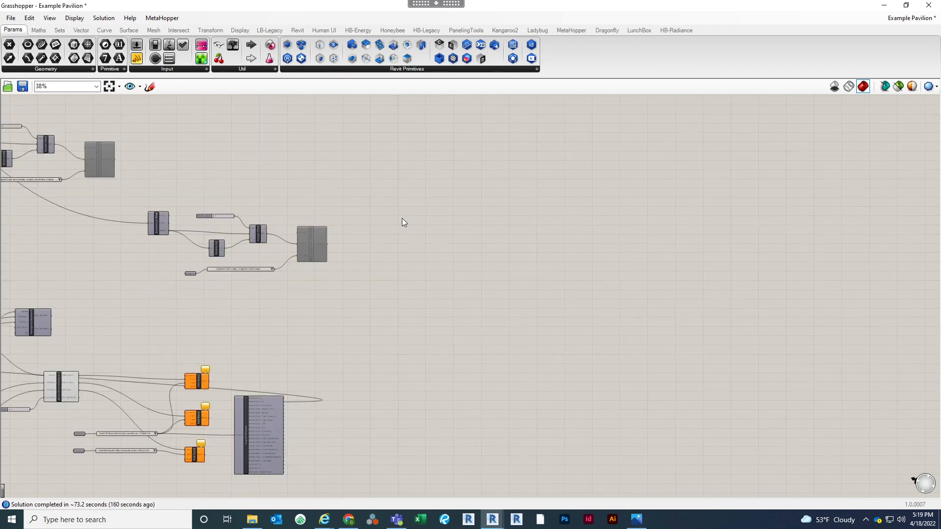
right_drag(453, 240, 413, 286)
scroll(408, 257, up, 2)
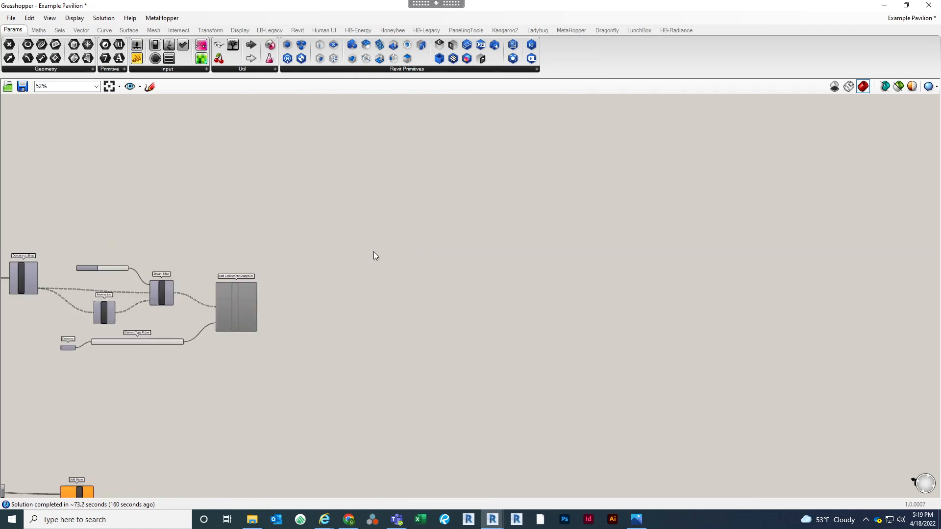
double_click(396, 252)
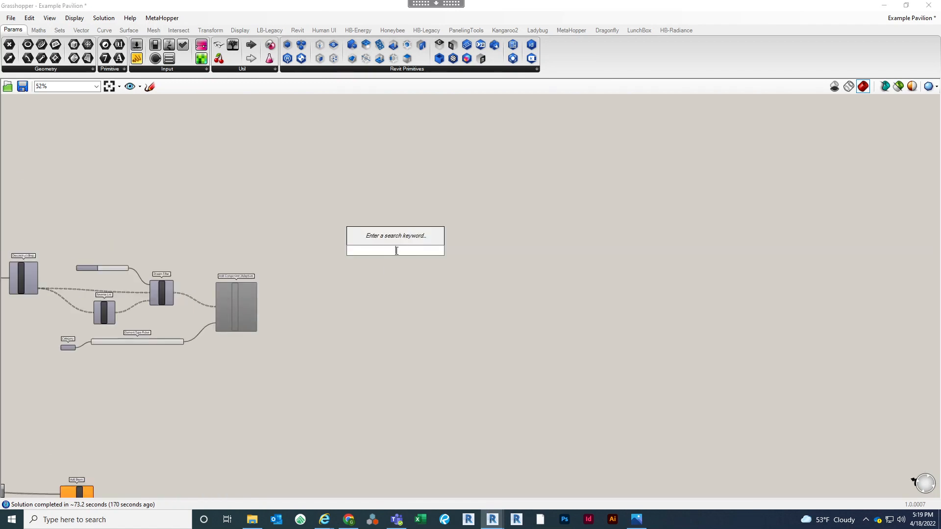
text(area)
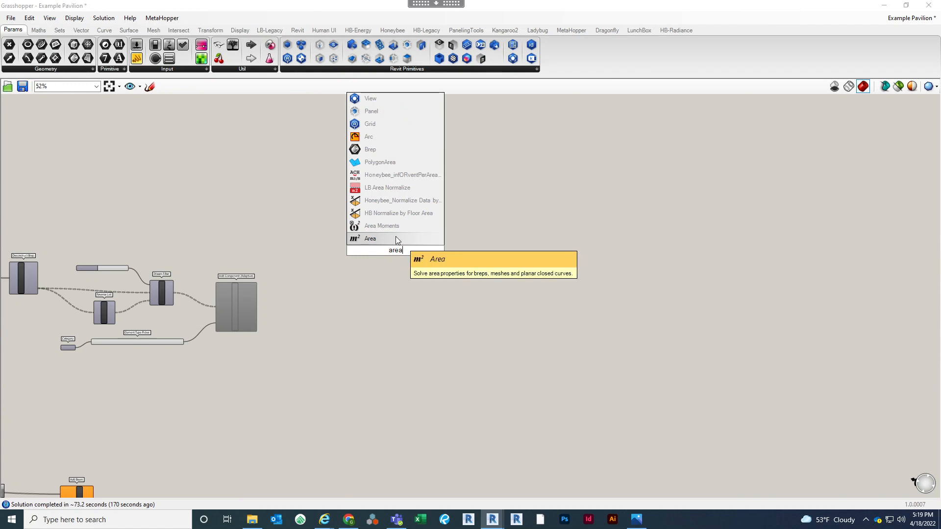
click(396, 238)
click(308, 206)
Connect the Faces output of the copied group's Deconstruct Brep to the Geometry input of the Area component
right_drag(308, 206, 468, 255)
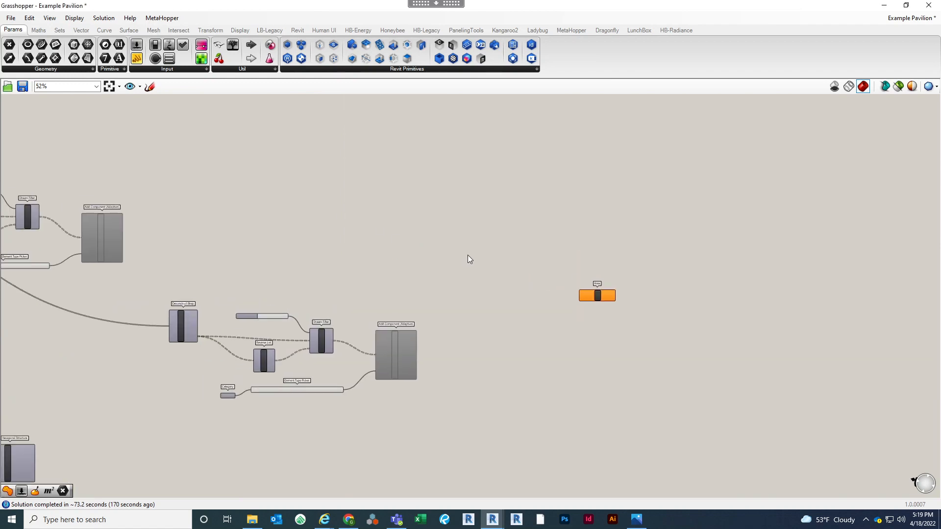
scroll(410, 301, up, 4)
right_drag(407, 307, 629, 290)
scroll(629, 289, down, 1)
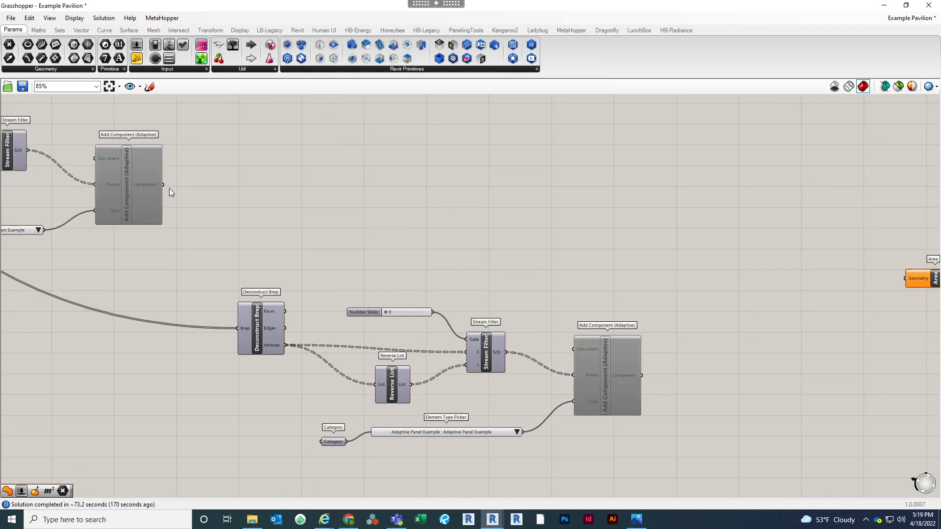
right_drag(169, 188, 201, 197)
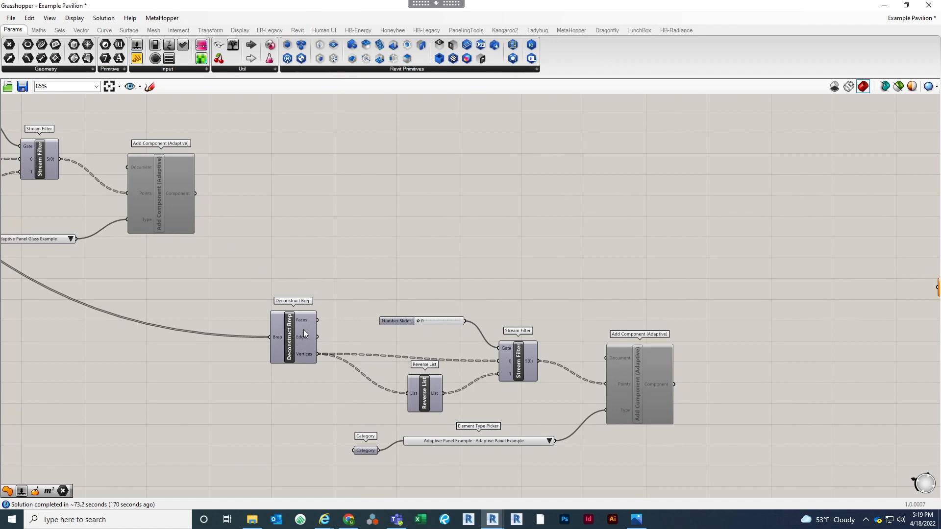
scroll(319, 321, down, 4)
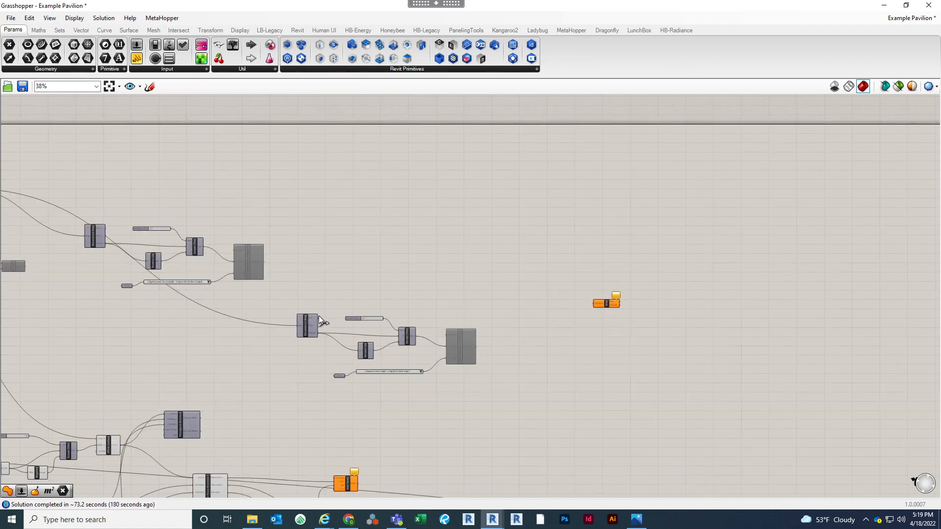
drag(319, 321, 807, 319)
scroll(441, 275, up, 4)
right_drag(821, 245, 688, 240)
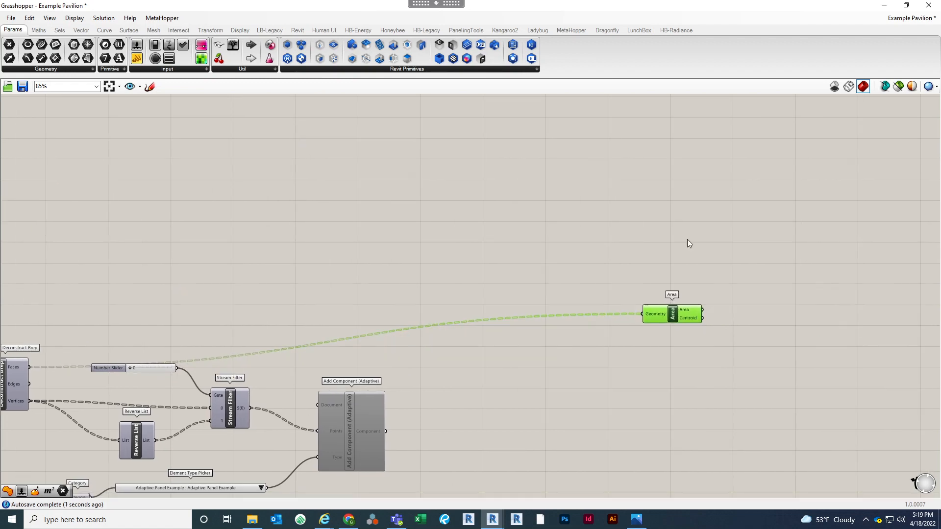
scroll(689, 243, down, 2)
scroll(198, 363, up, 1)
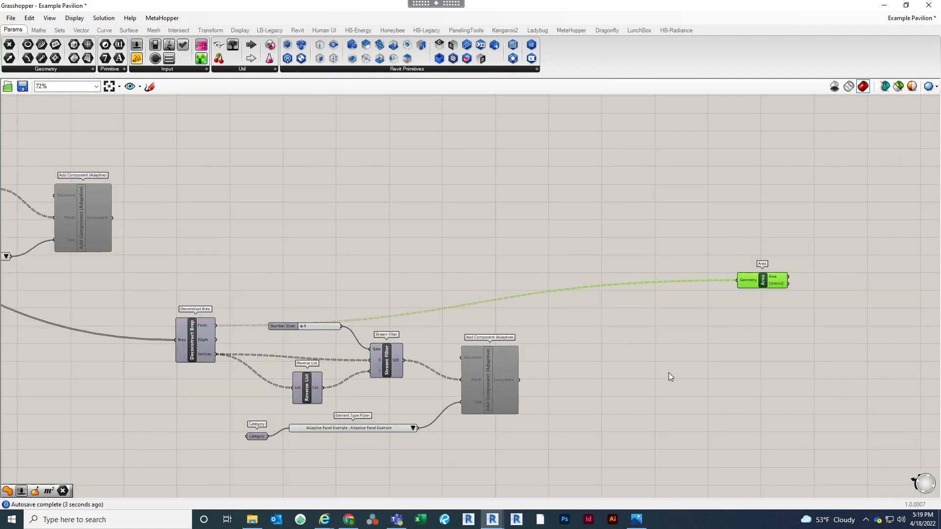
right_drag(668, 373, 597, 350)
right_drag(676, 349, 644, 361)
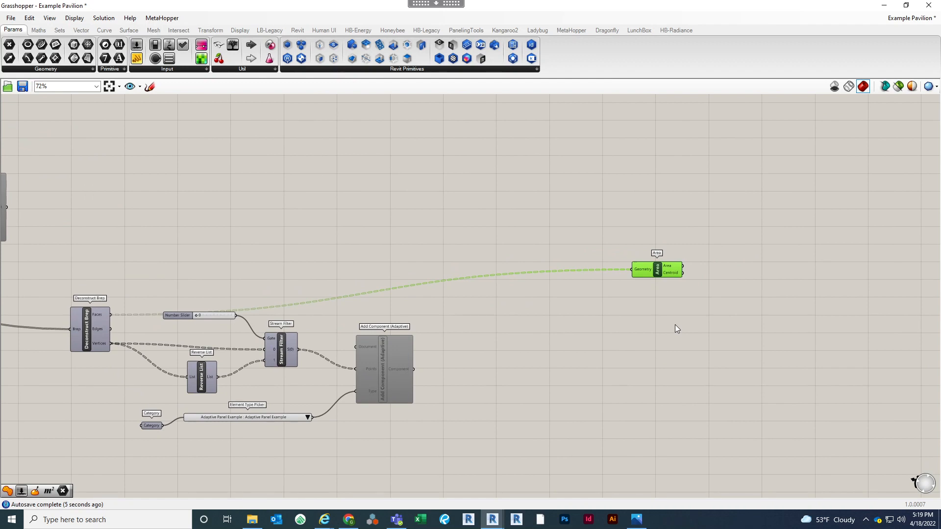
right_drag(675, 324, 514, 369)
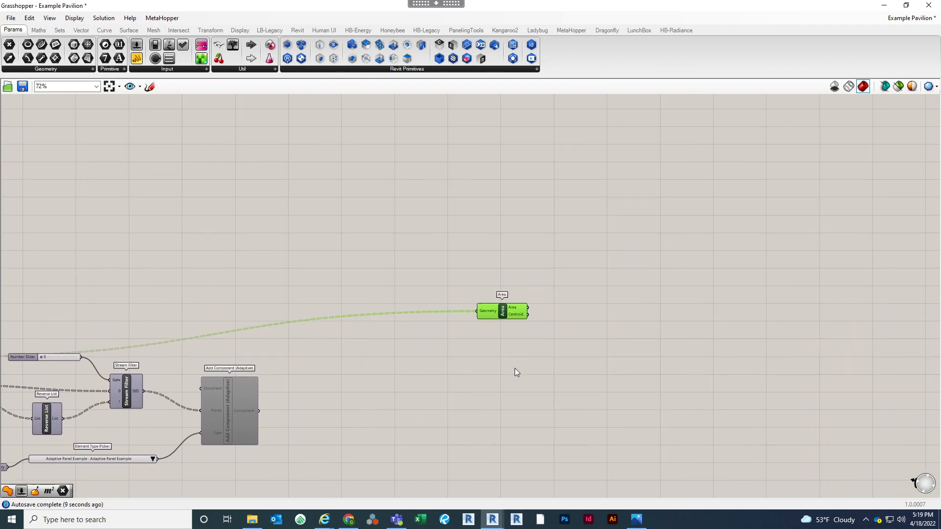
right_drag(578, 333, 530, 351)
right_drag(591, 333, 553, 342)
click(571, 314)
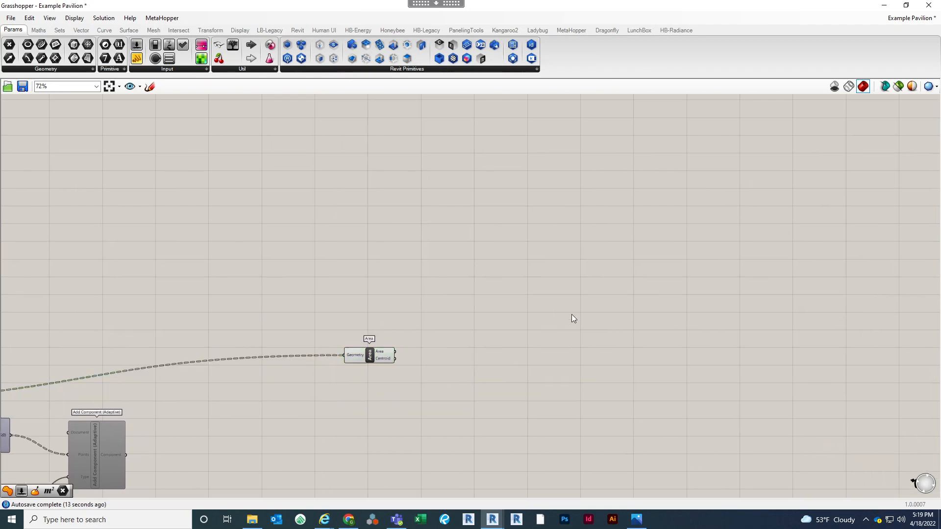
double_click(572, 314)
text(eb)
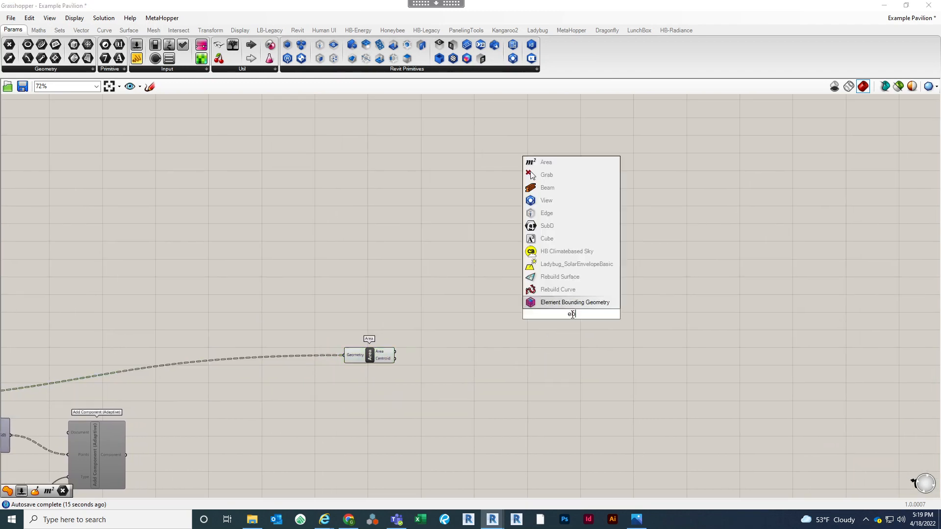
key(Return)
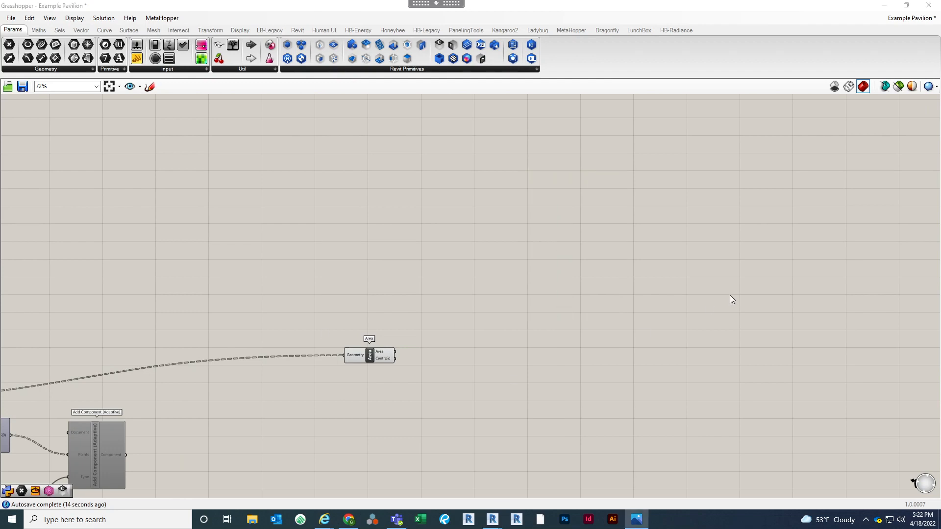
Add an MD Slider on the empty canvas beside the Area component
double_click(472, 277)
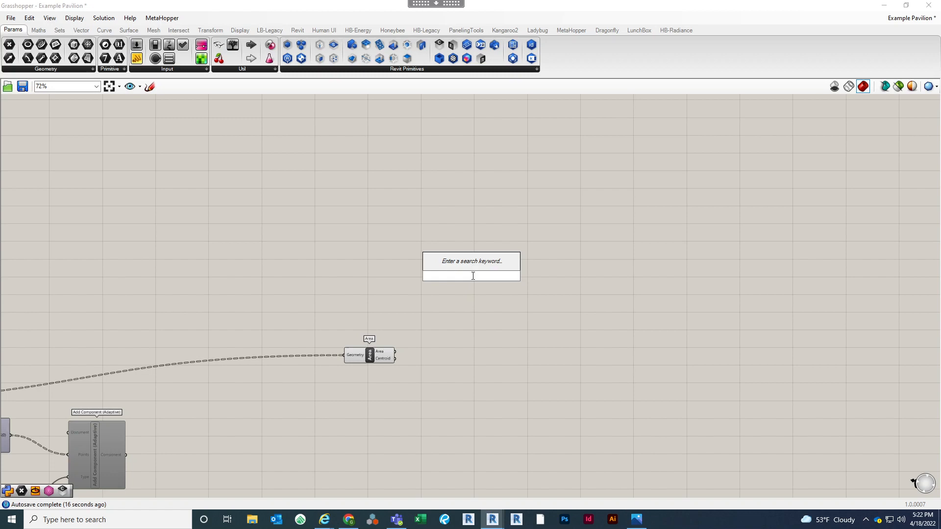
text(md sl)
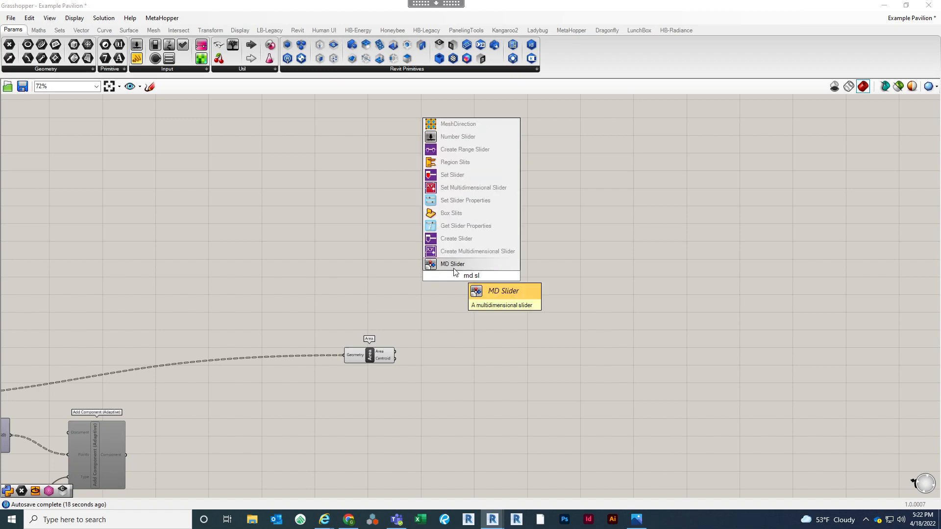
key(Return)
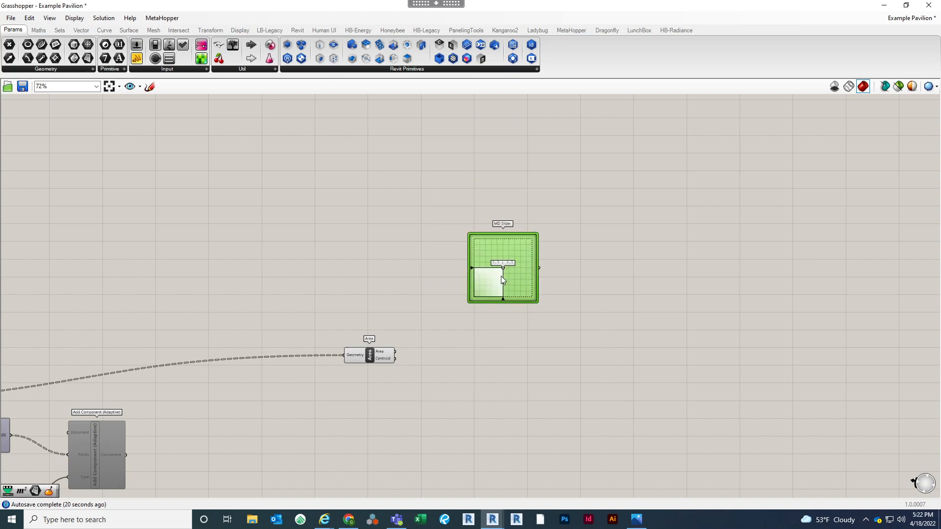
Stretch the MD Slider into a tall, narrow rectangle and move it slightly farther from the Area component
scroll(508, 310, up, 3)
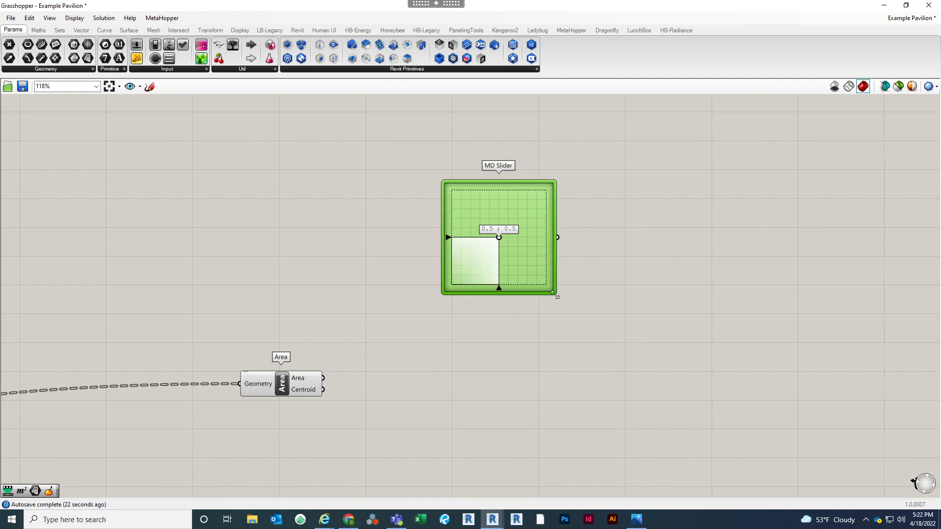
drag(554, 294, 563, 456)
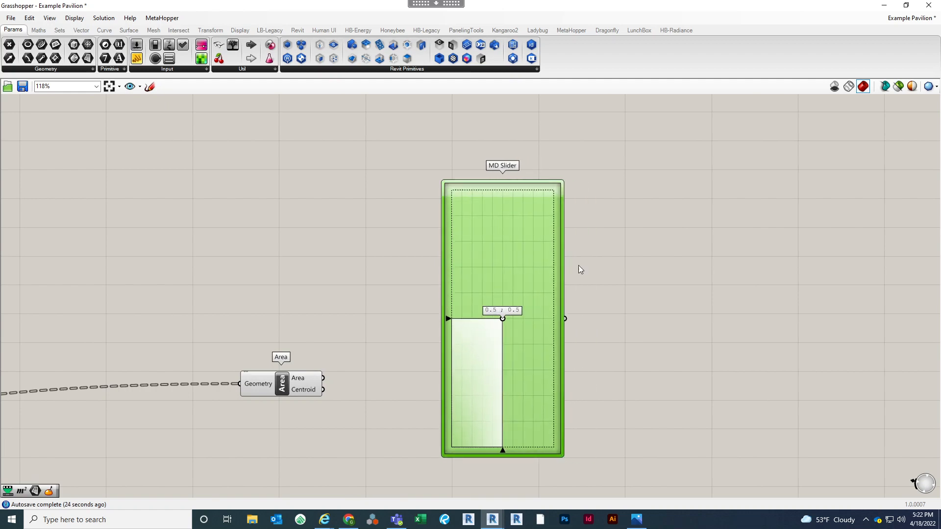
scroll(553, 331, down, 3)
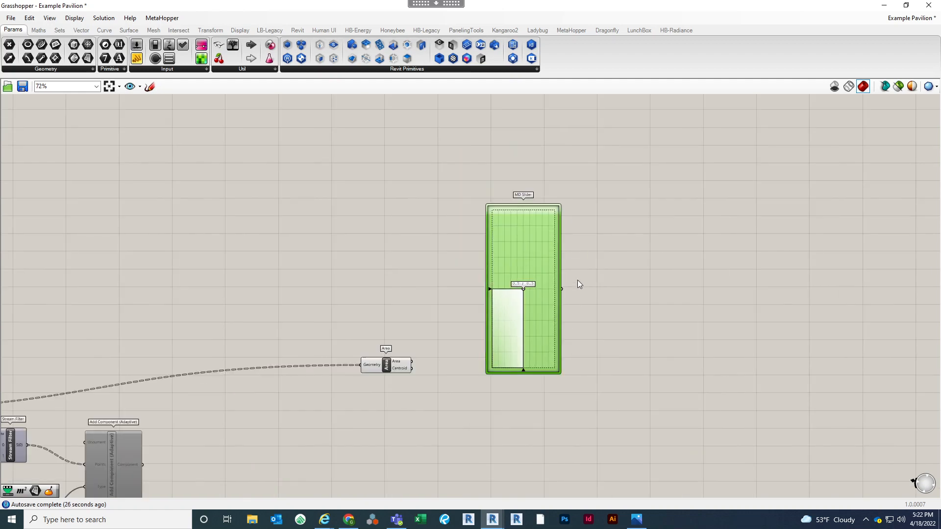
scroll(612, 320, up, 2)
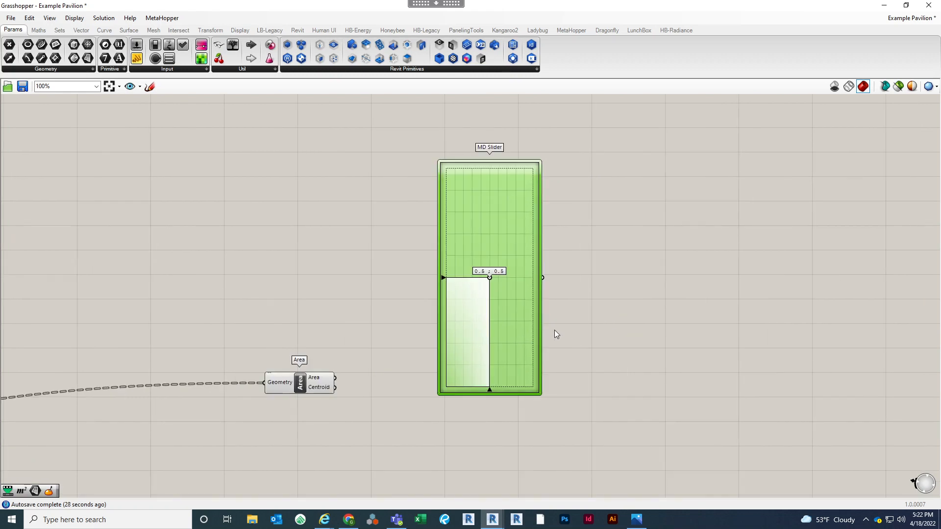
drag(541, 319, 523, 305)
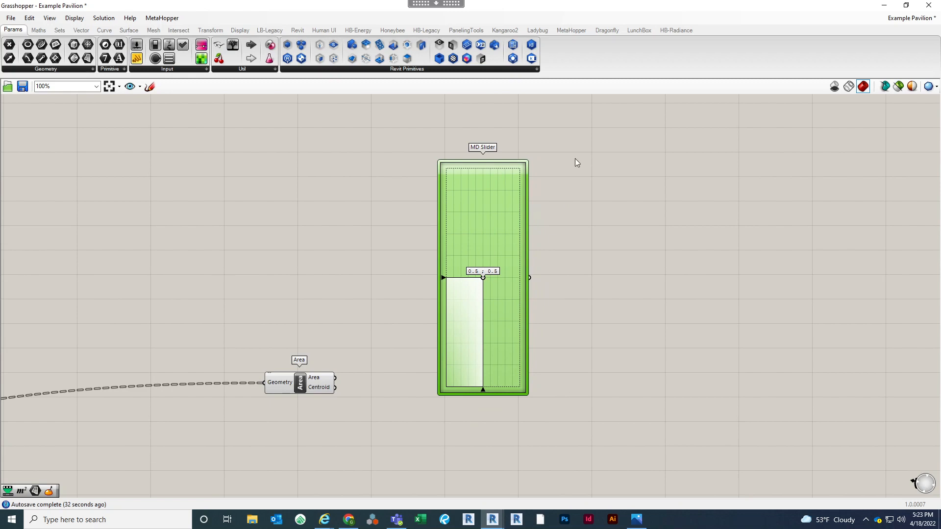
scroll(382, 246, down, 1)
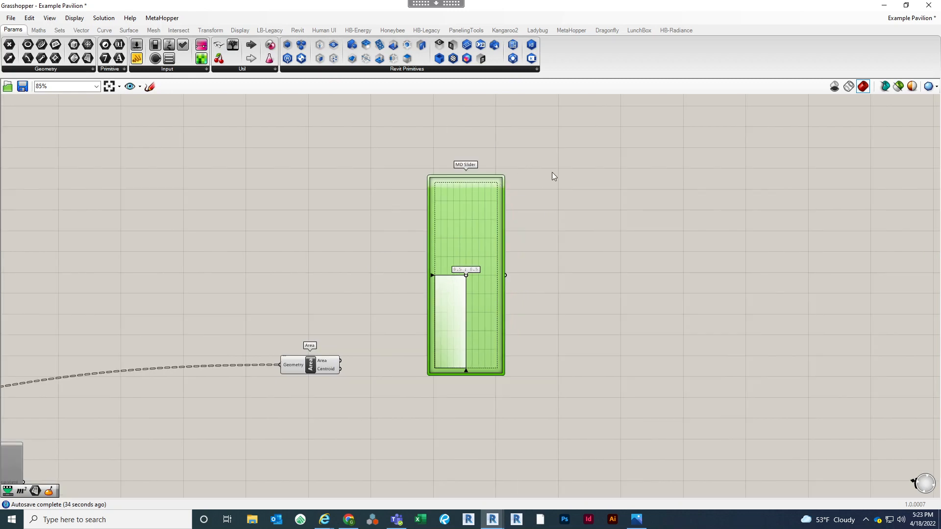
drag(551, 172, 541, 182)
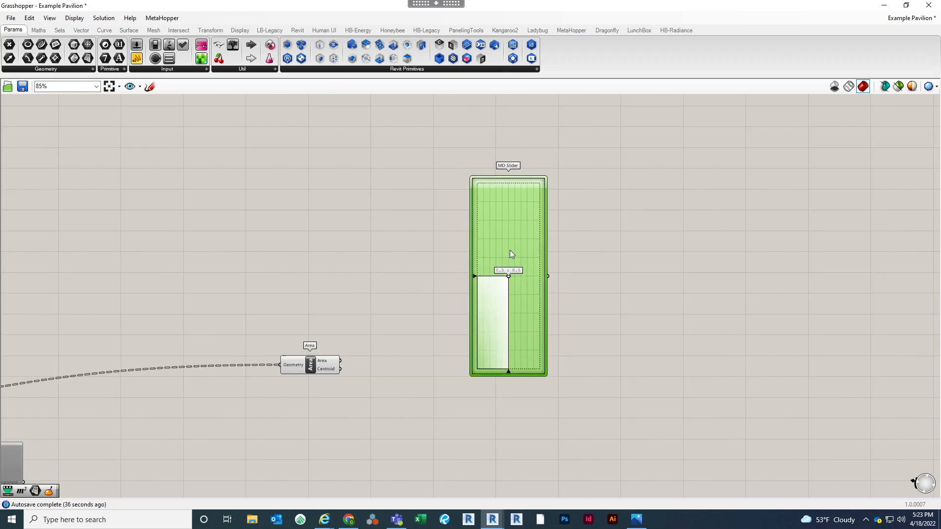
drag(532, 257, 543, 306)
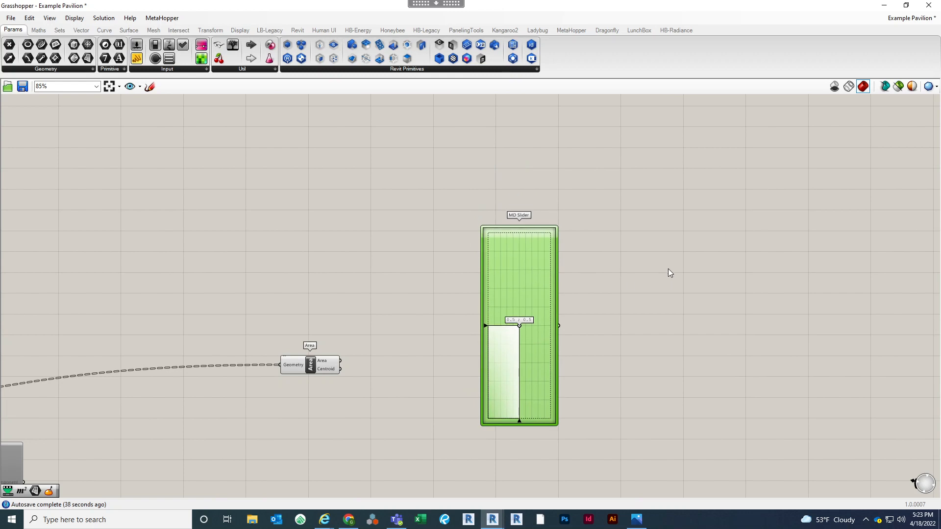
Add an Evaluate Surface component on the canvas beyond the MD Slider
double_click(690, 229)
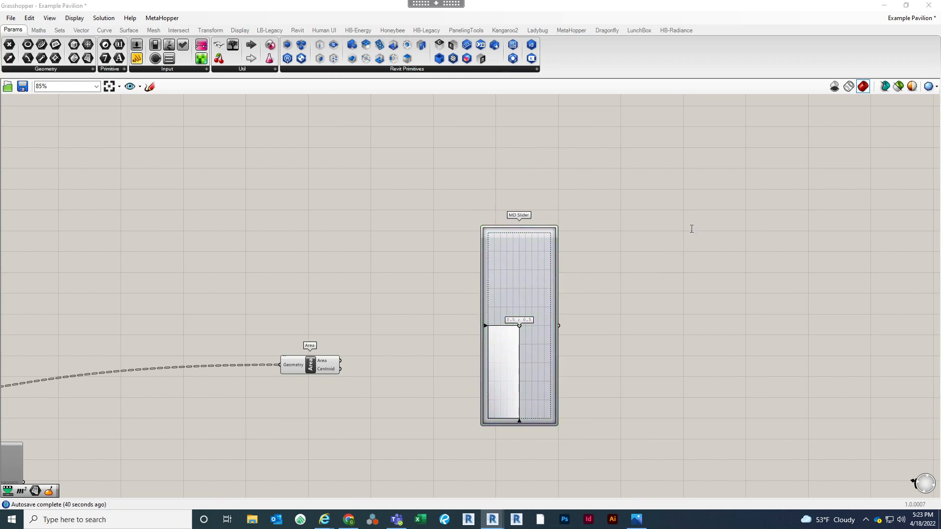
text(eval)
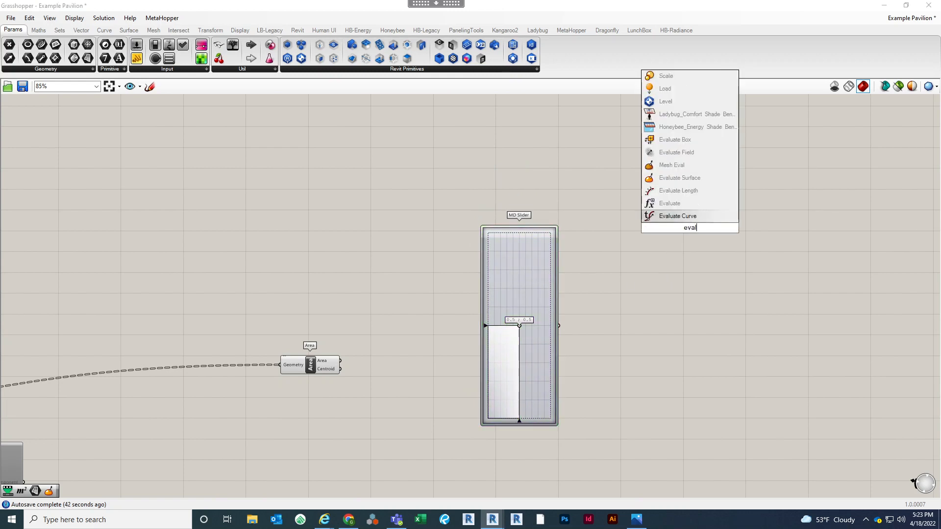
click(703, 177)
drag(711, 228, 726, 231)
Connect the original Surface parameter that feeds the panel components to the Surface input of Evaluate Surface
scroll(670, 272, down, 6)
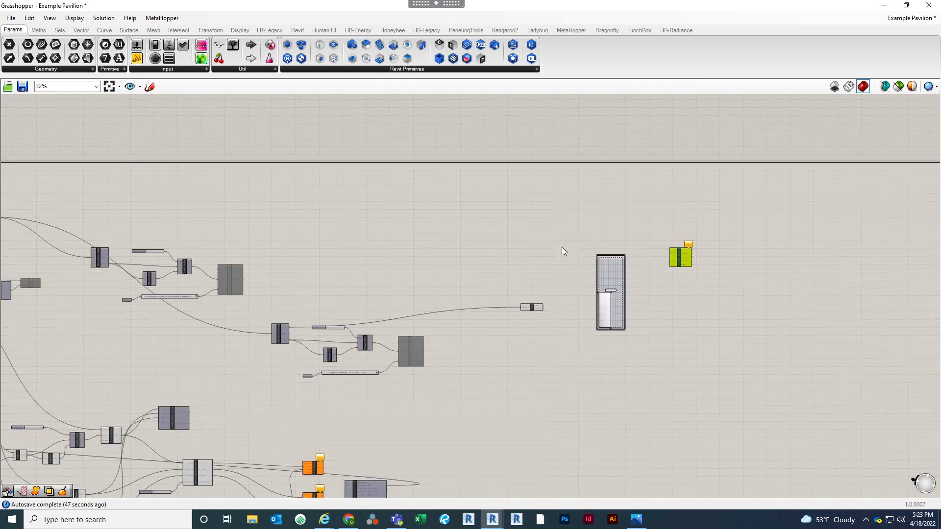
scroll(487, 269, up, 3)
right_drag(465, 287, 619, 248)
right_drag(290, 312, 371, 300)
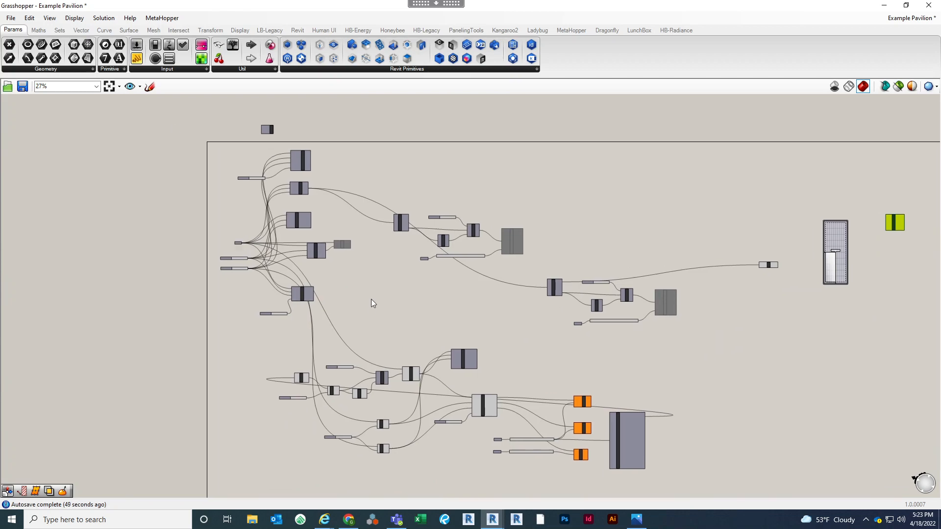
scroll(304, 247, up, 2)
scroll(150, 221, up, 2)
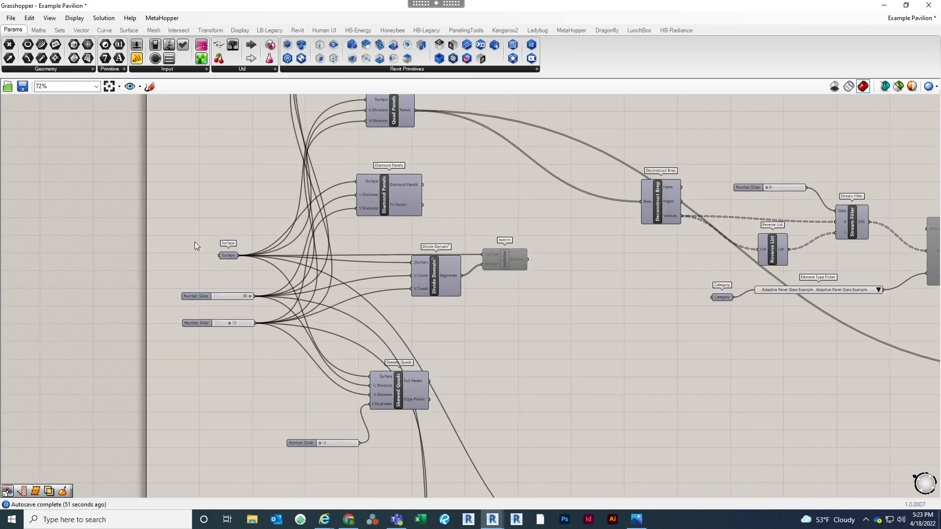
scroll(240, 248, down, 4)
drag(239, 255, 676, 243)
scroll(839, 222, up, 4)
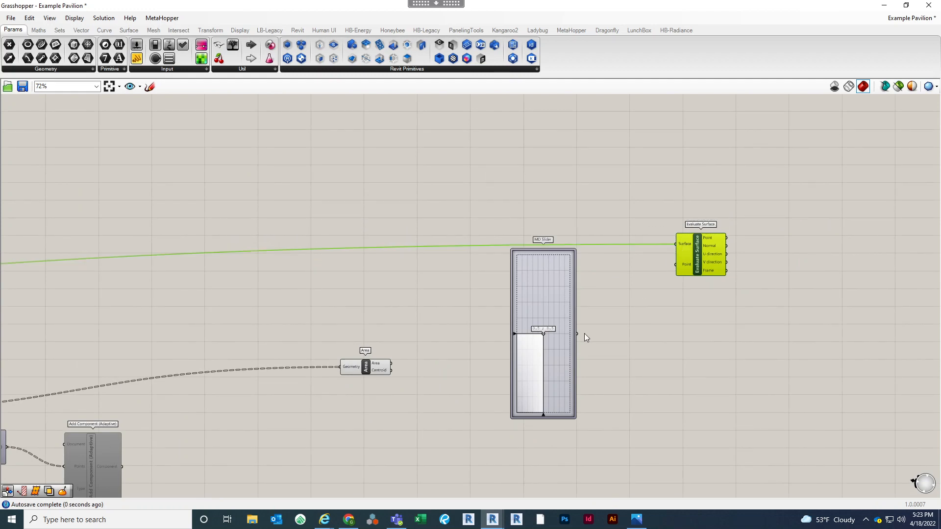
Connect the MD Slider output to the Point input of Evaluate Surface and move that component slightly higher on the canvas
drag(578, 336, 605, 336)
drag(679, 270, 677, 266)
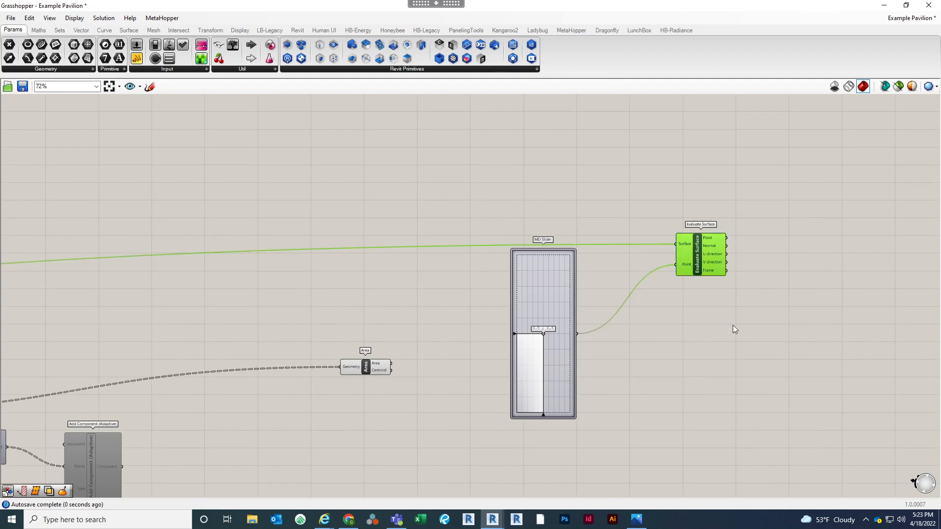
click(632, 331)
scroll(620, 335, up, 2)
drag(607, 235, 588, 179)
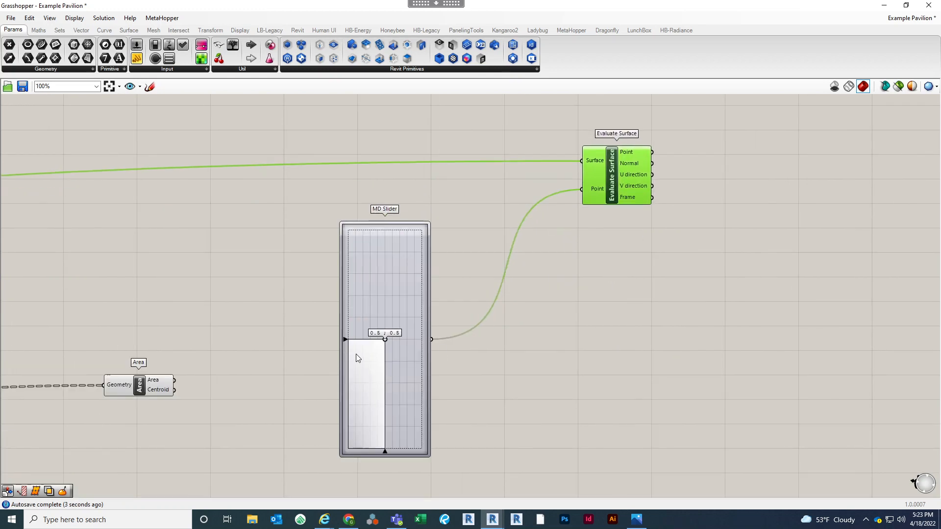
Move the MD Slider's control point to about 0.83 ; 0.75
right_click(386, 268)
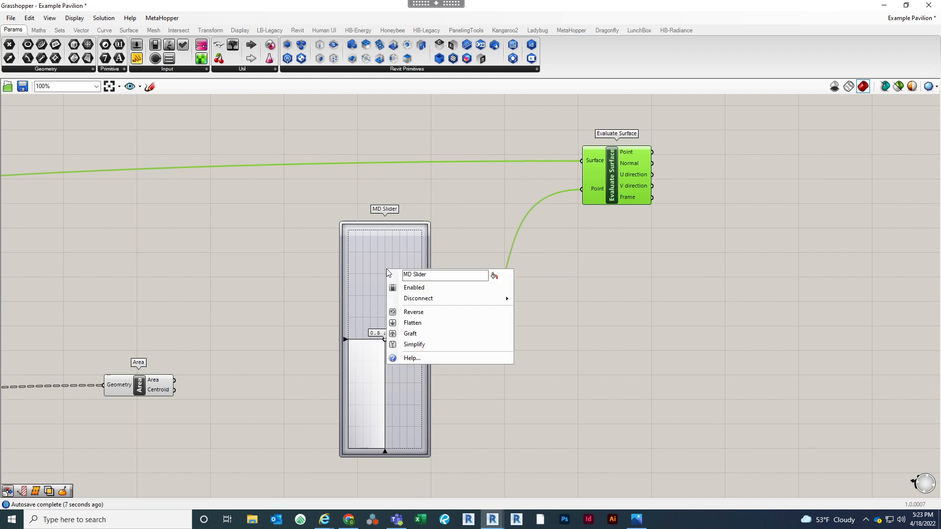
click(487, 212)
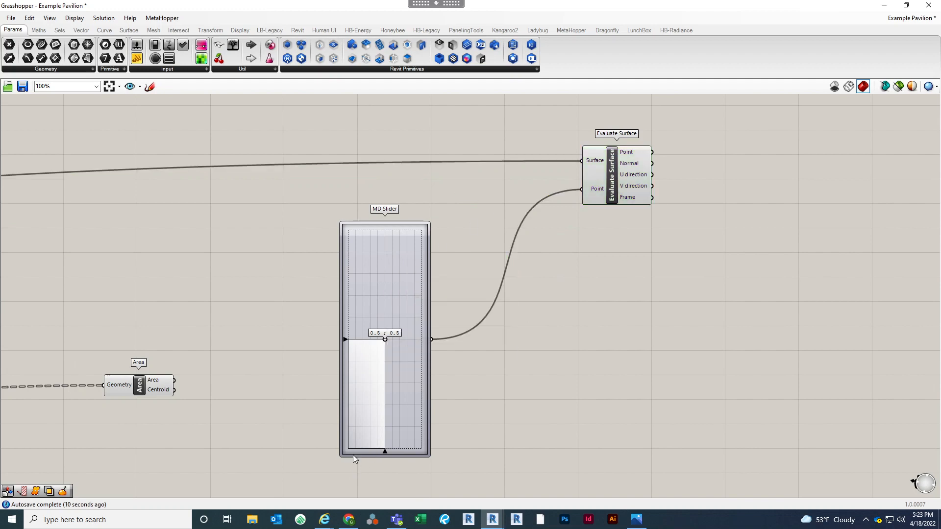
click(386, 340)
click(409, 284)
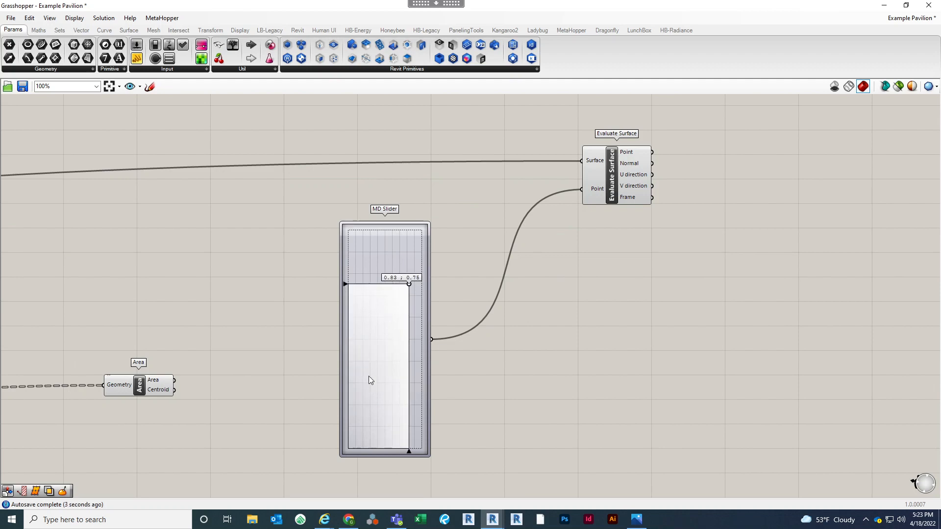
Reparameterize the Surface input of Evaluate Surface and move that component slightly lower on the canvas
right_drag(544, 353, 572, 362)
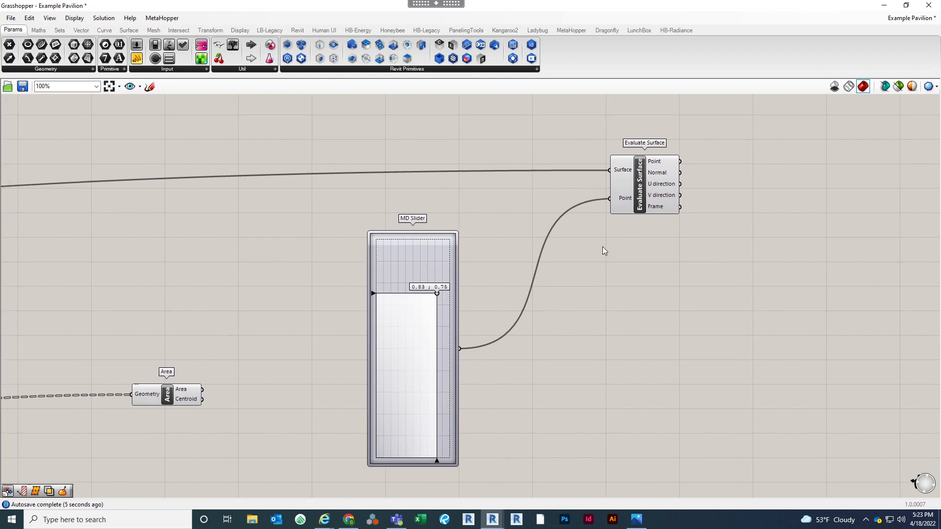
right_click(624, 171)
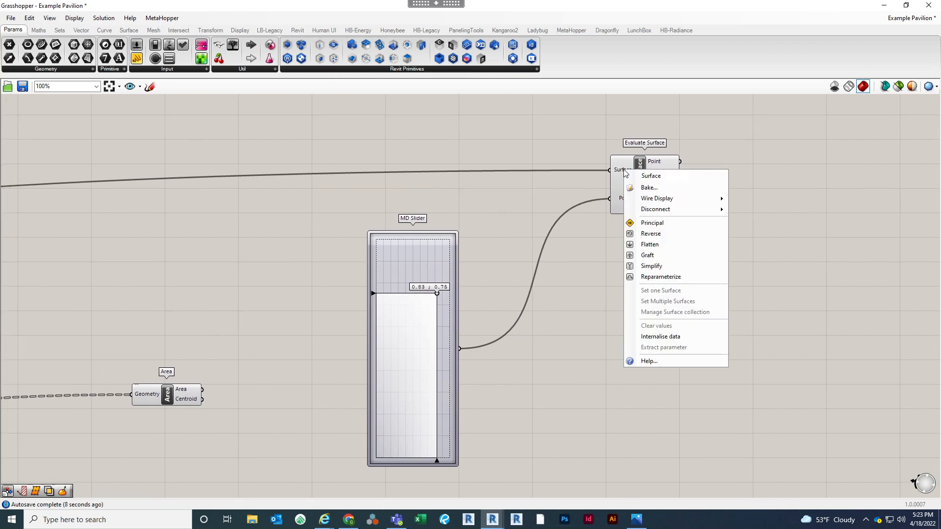
click(681, 276)
click(668, 206)
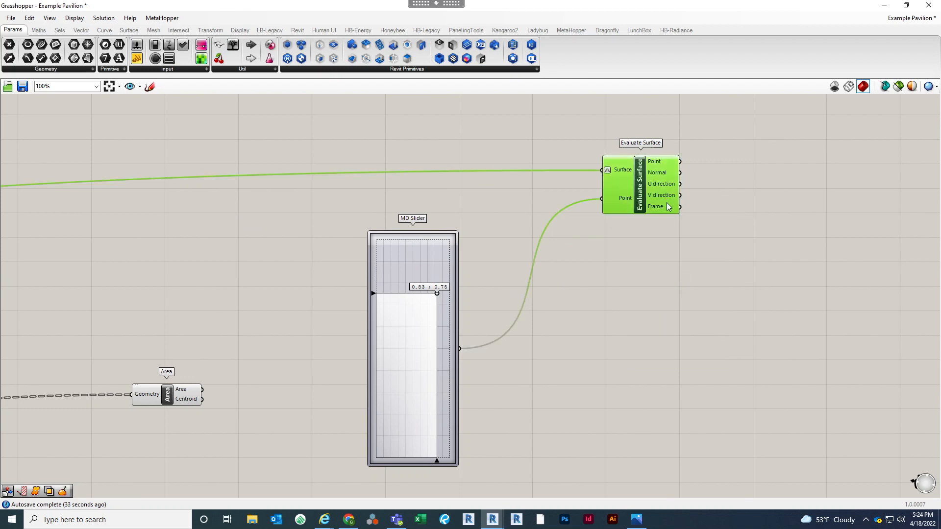
drag(669, 206, 680, 227)
click(661, 328)
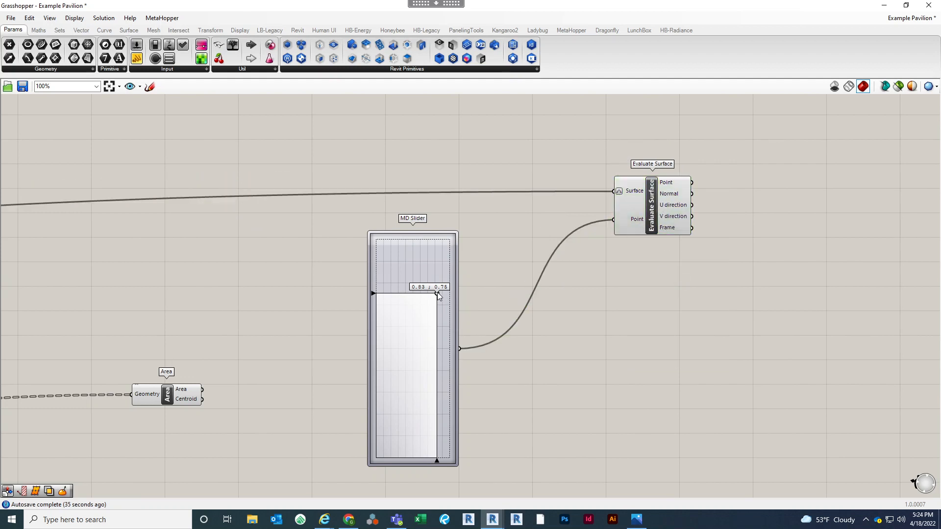
Move the MD Slider's control point to 1.0 ; 1.0, down to the opposite corner, and back to about 0.73 ; 0.61
drag(438, 291, 469, 221)
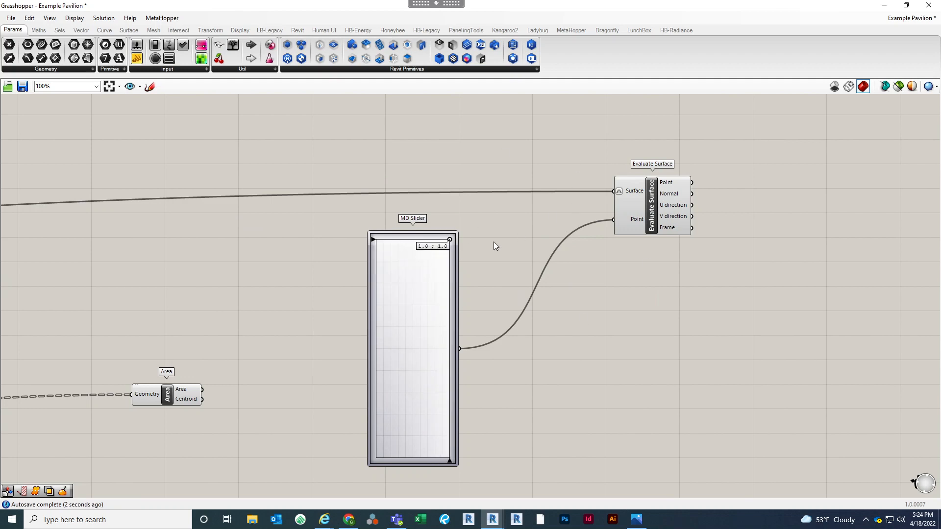
drag(449, 241, 378, 458)
drag(414, 375, 428, 322)
Shrink the Grasshopper window to reveal Revit and open the Rhino.Inside viewport showing the previewed roof geometry
double_click(657, 6)
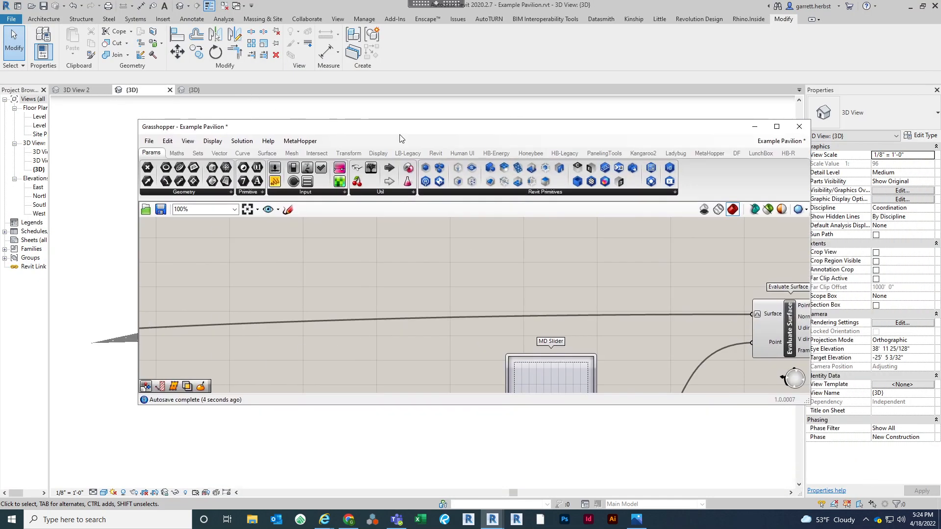
click(658, 469)
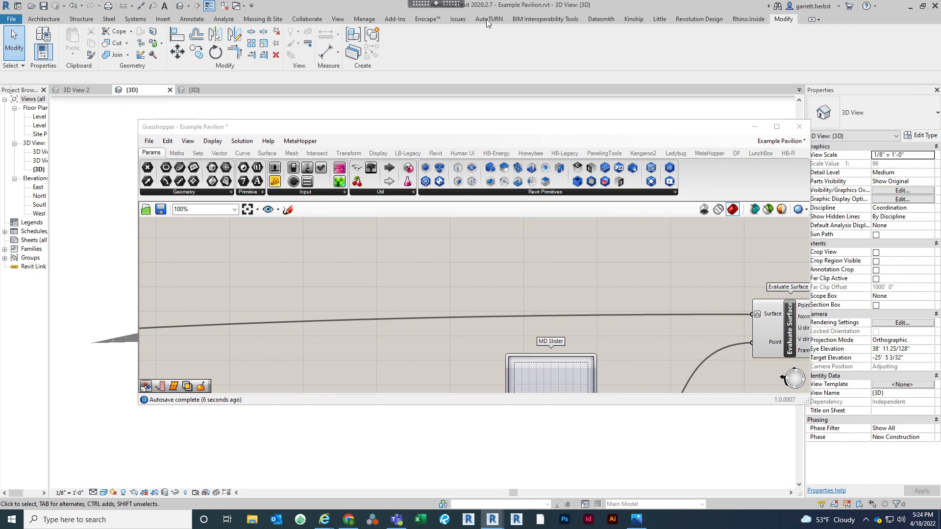
click(748, 18)
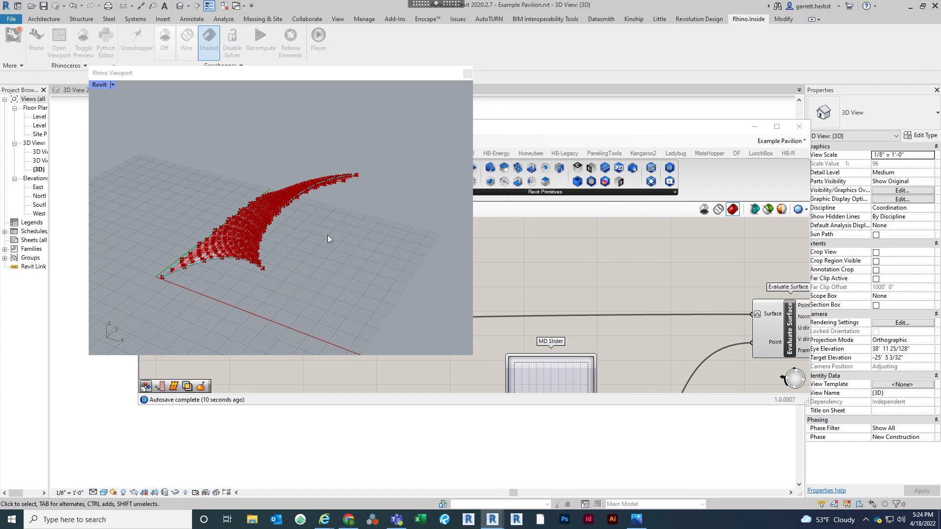
right_drag(251, 225, 343, 264)
Turn off the preview of the lowest group of components and move the Grasshopper window down below the Rhino viewport
scroll(637, 264, down, 5)
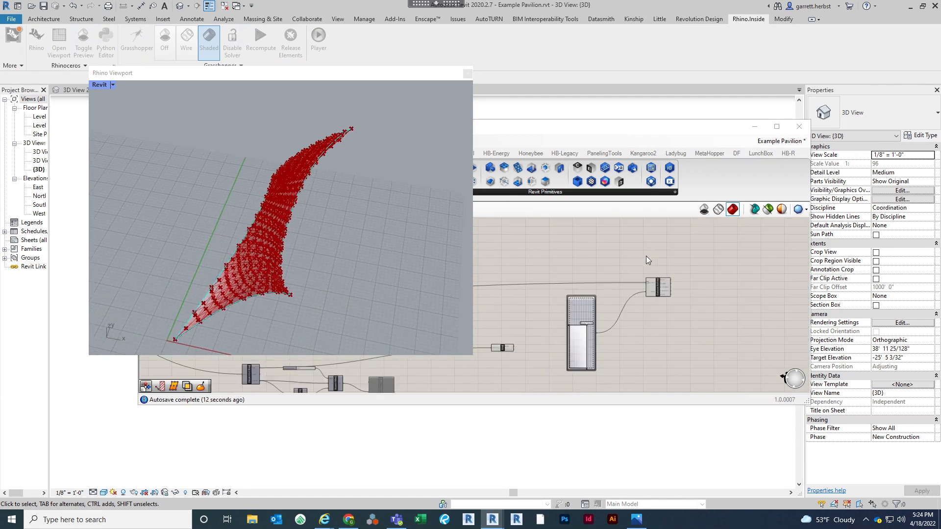
click(630, 283)
drag(671, 229, 588, 243)
drag(633, 360, 534, 302)
middle_click(584, 298)
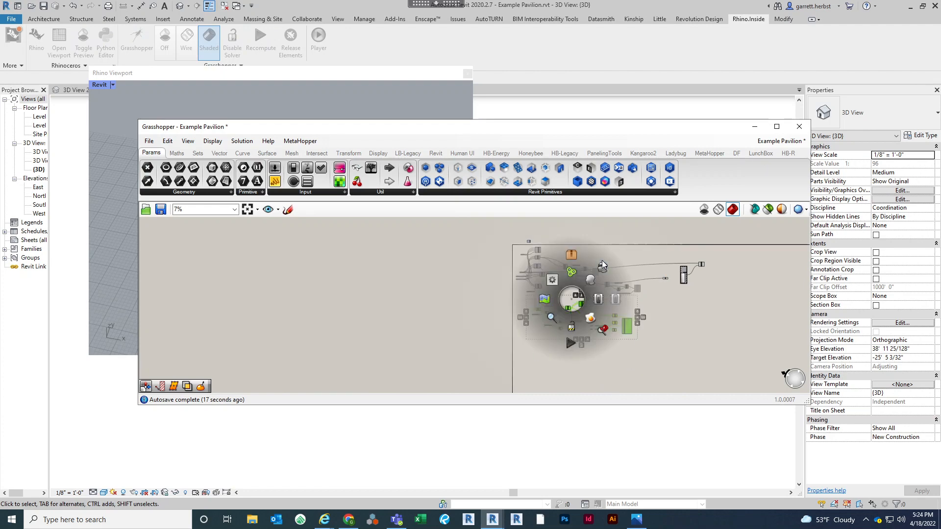
click(602, 263)
drag(603, 127, 592, 259)
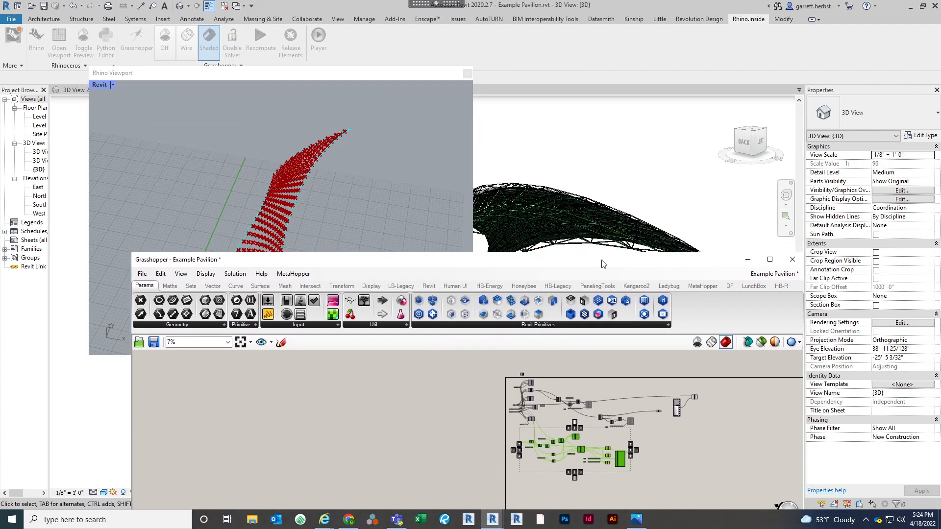
click(368, 166)
click(605, 377)
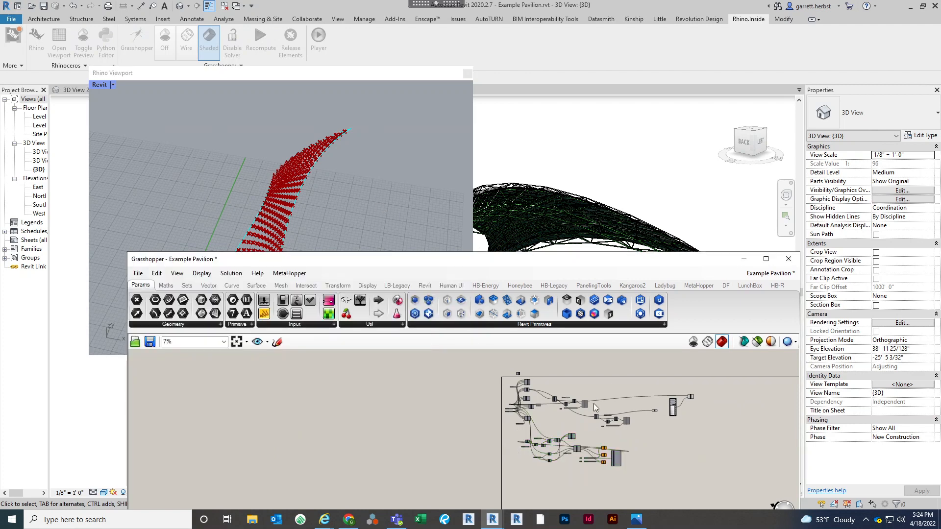
Try to turn off the preview of the upper component groups together with the Area component
scroll(588, 431, up, 3)
right_drag(593, 432, 631, 456)
scroll(631, 455, down, 2)
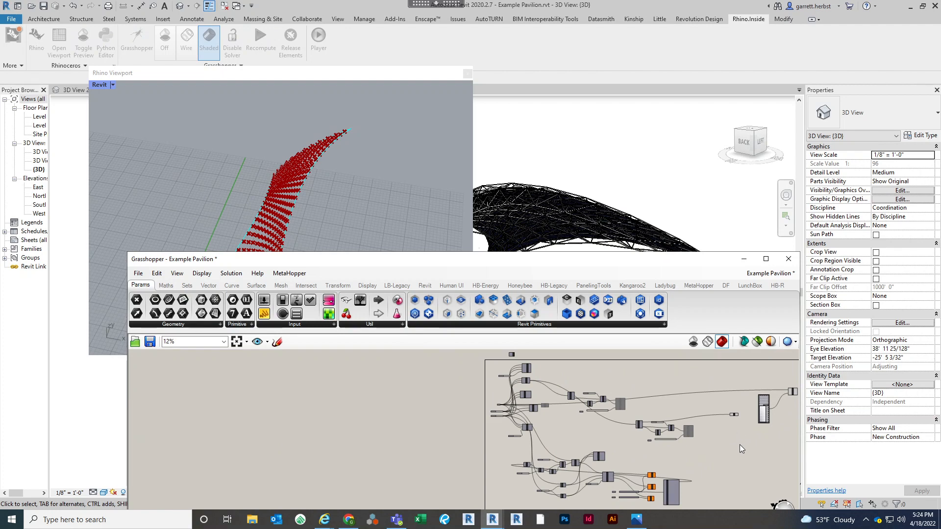
drag(739, 449, 483, 356)
middle_click(537, 383)
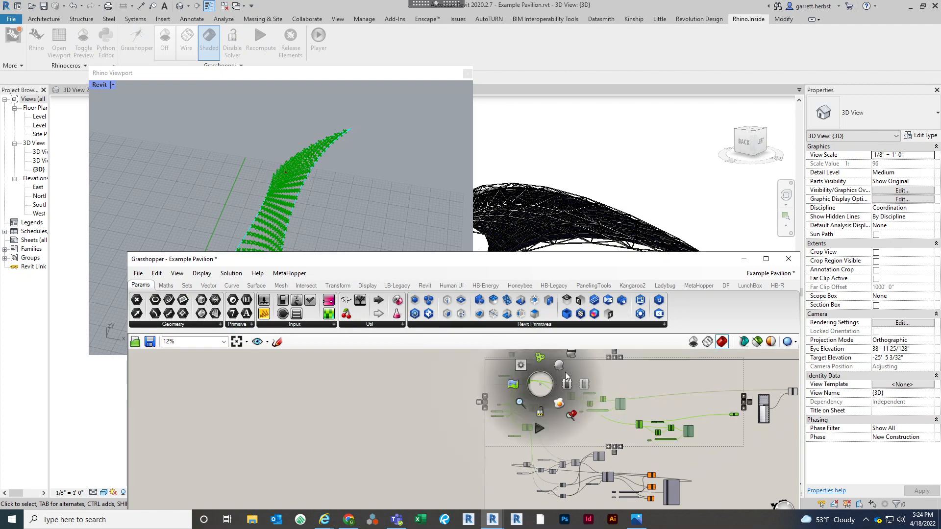
click(686, 389)
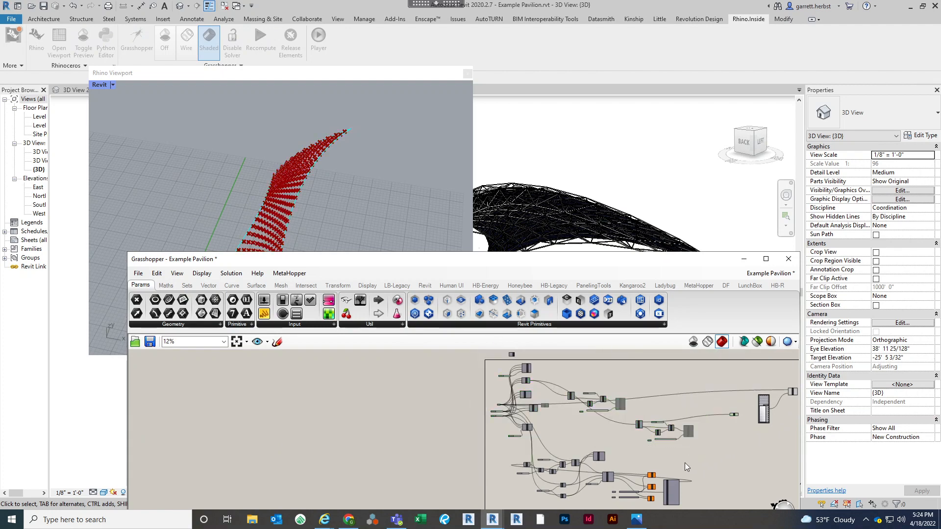
Turn off the preview of the Area component, leaving the Evaluate Surface preview on
scroll(716, 464, up, 5)
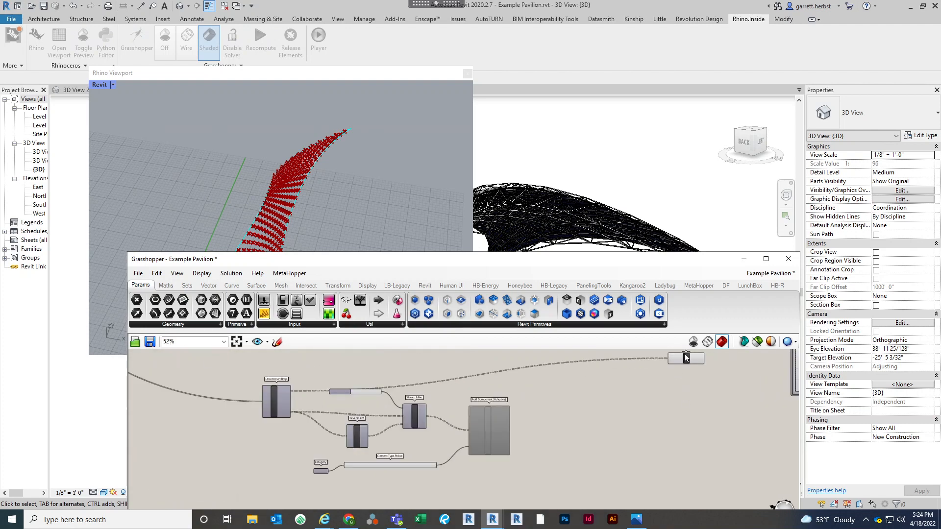
click(687, 359)
scroll(712, 387, down, 4)
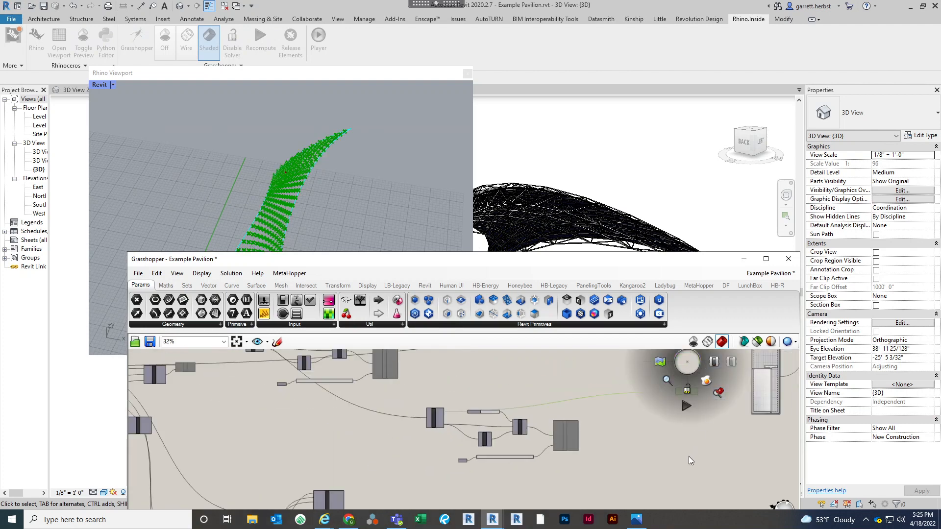
scroll(697, 442, down, 3)
right_drag(696, 442, 677, 402)
click(734, 361)
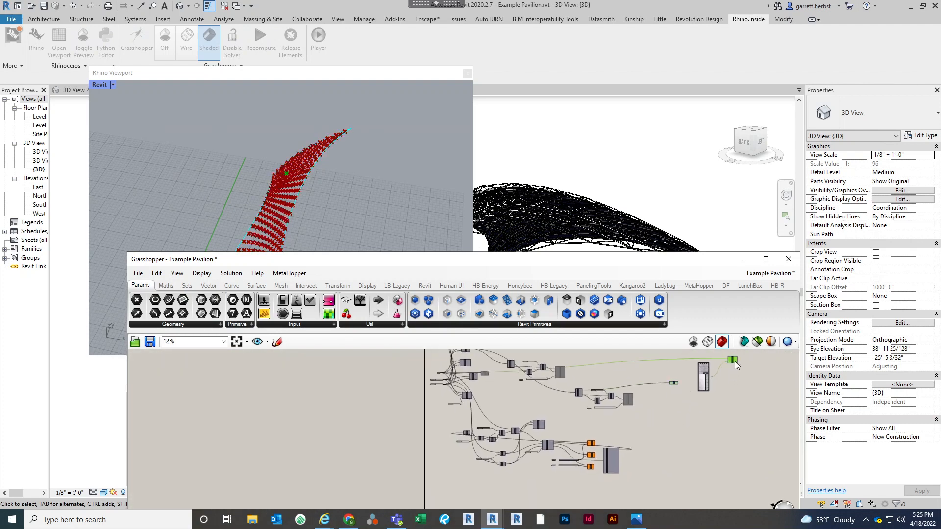
click(676, 379)
click(671, 382)
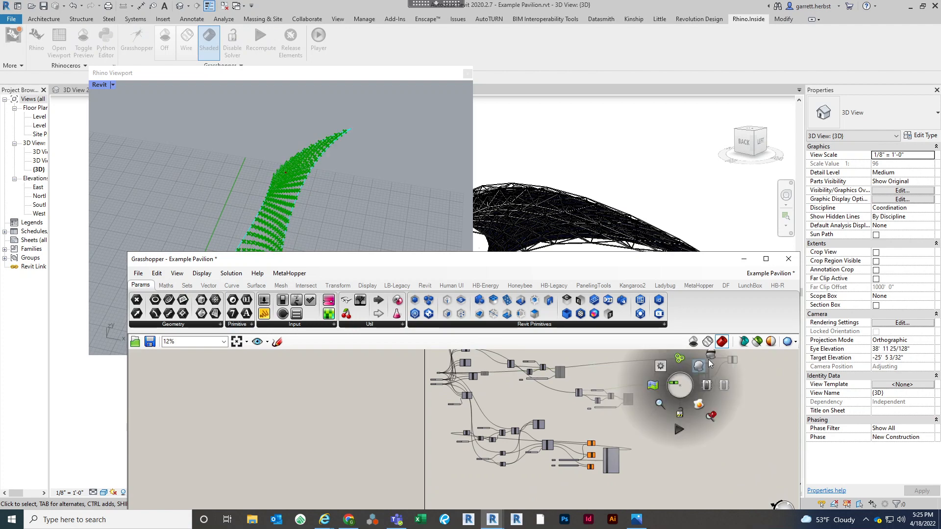
click(704, 443)
Move the MD Slider's control point to about 0.31 ; 0.43
right_drag(750, 362, 691, 363)
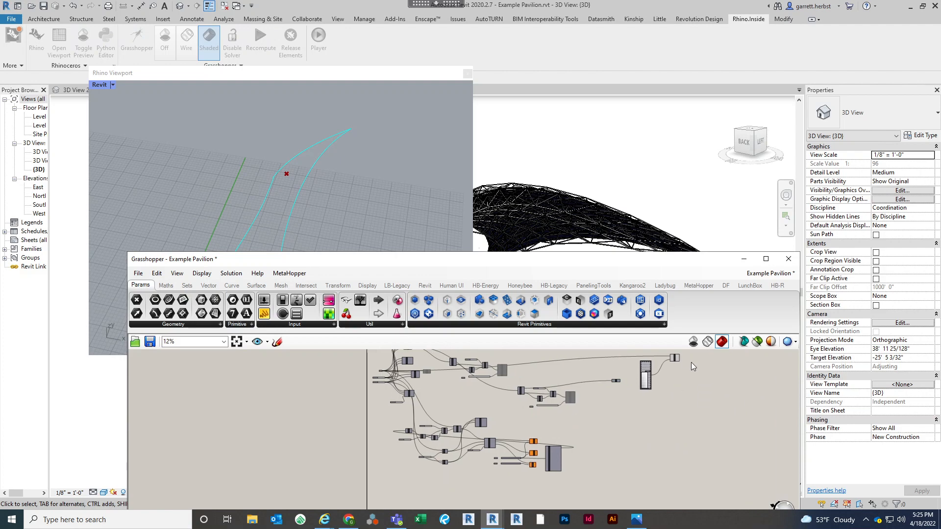
scroll(680, 367, up, 4)
right_drag(365, 166, 368, 215)
scroll(367, 211, up, 4)
right_drag(693, 389, 672, 445)
scroll(598, 449, up, 4)
right_drag(598, 449, 612, 426)
scroll(591, 421, up, 1)
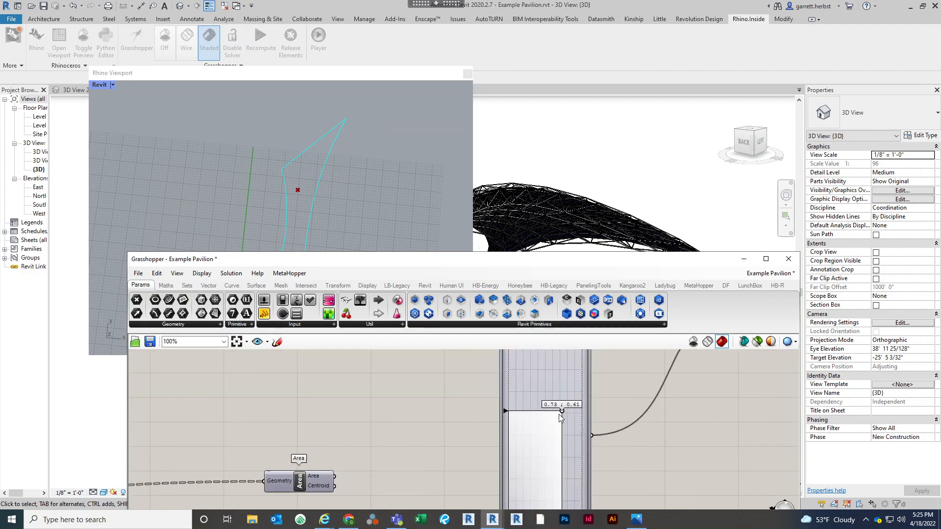
drag(561, 415, 530, 451)
Move the Rhino viewport window up clear of the Grasshopper canvas and shift the MD Slider slightly lower on the canvas
drag(348, 73, 322, 13)
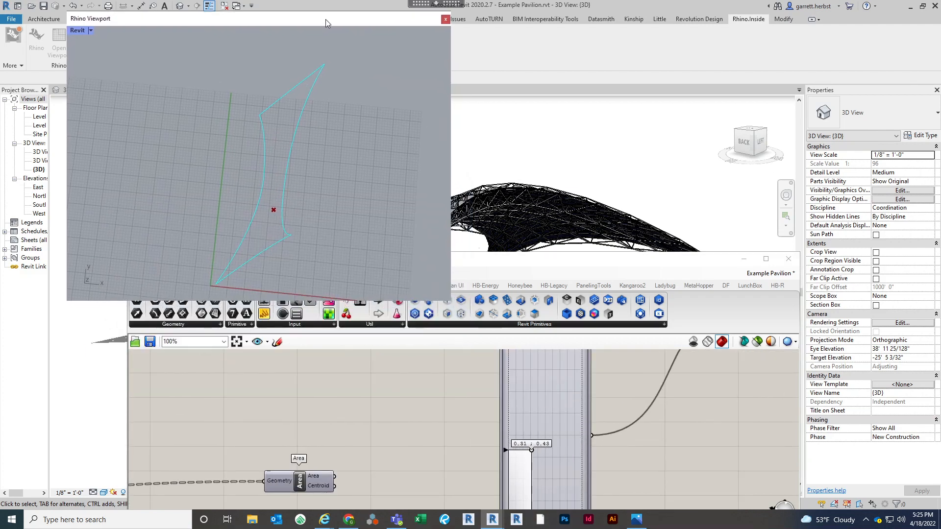
scroll(526, 425, down, 3)
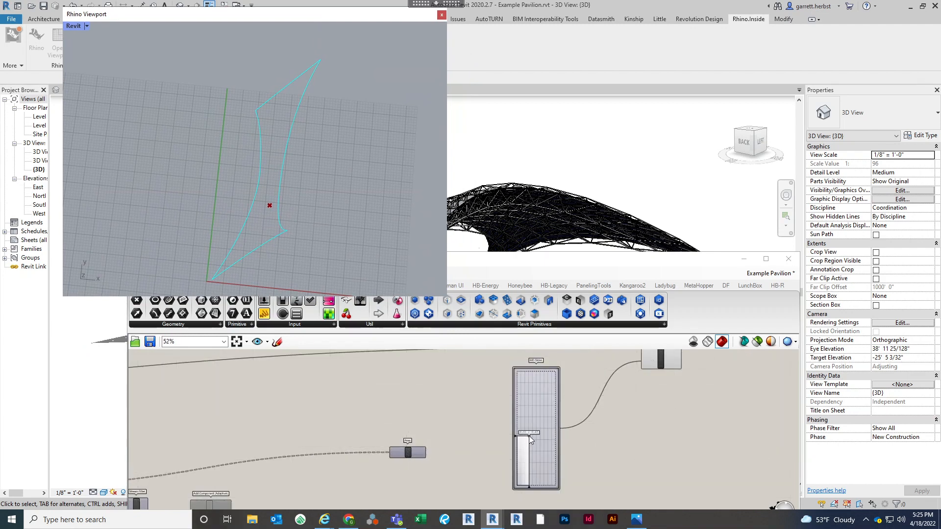
click(530, 443)
click(586, 475)
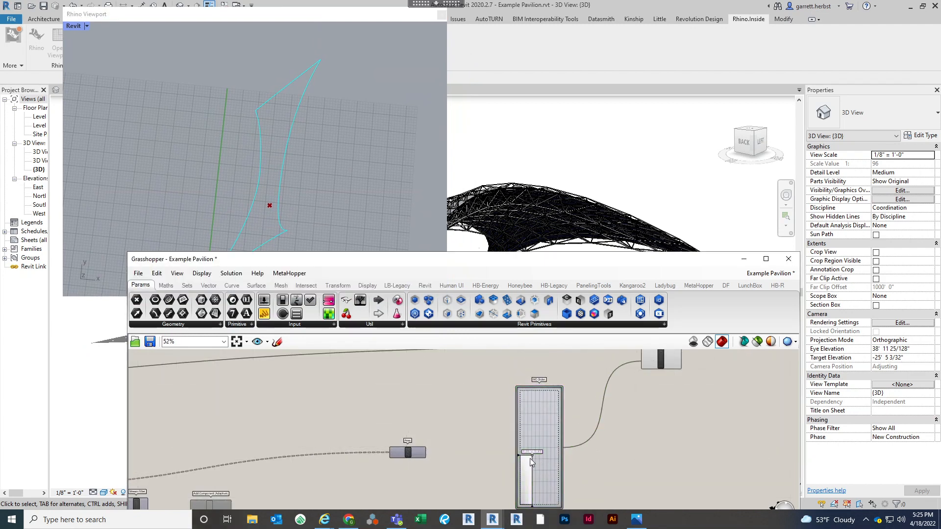
Move the MD Slider's control point to a high horizontal and low vertical value and compare the point's position on the surface
drag(532, 458, 549, 483)
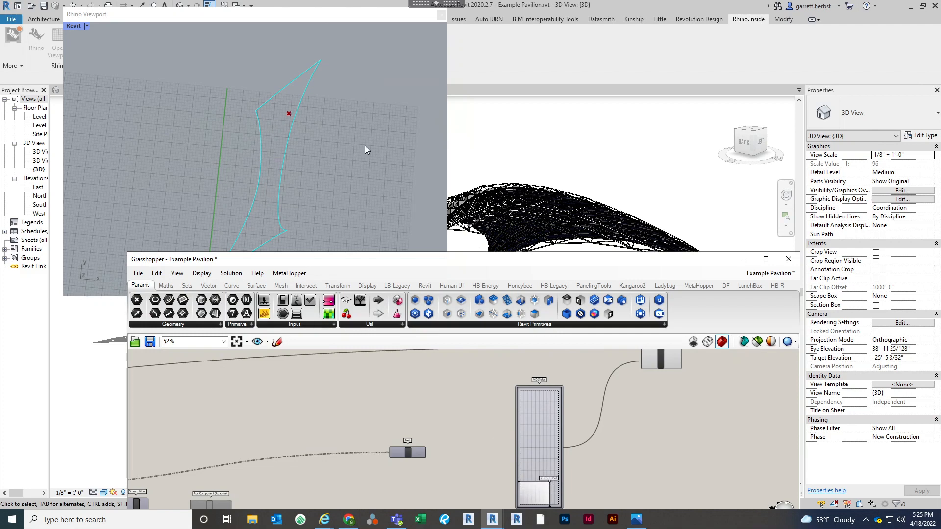
right_drag(365, 145, 360, 64)
right_drag(627, 459, 592, 408)
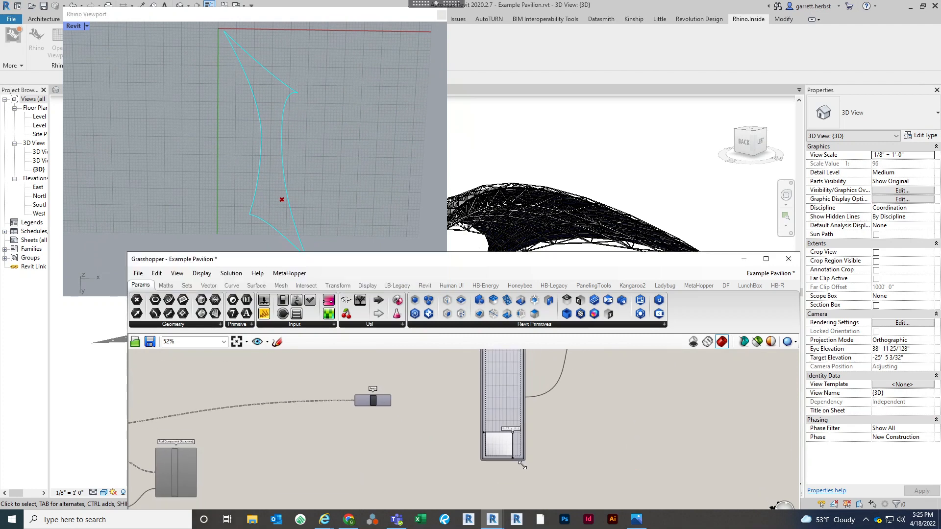
Shift the MD Slider slightly on the canvas and set its control point near the middle of both ranges
drag(508, 438, 501, 438)
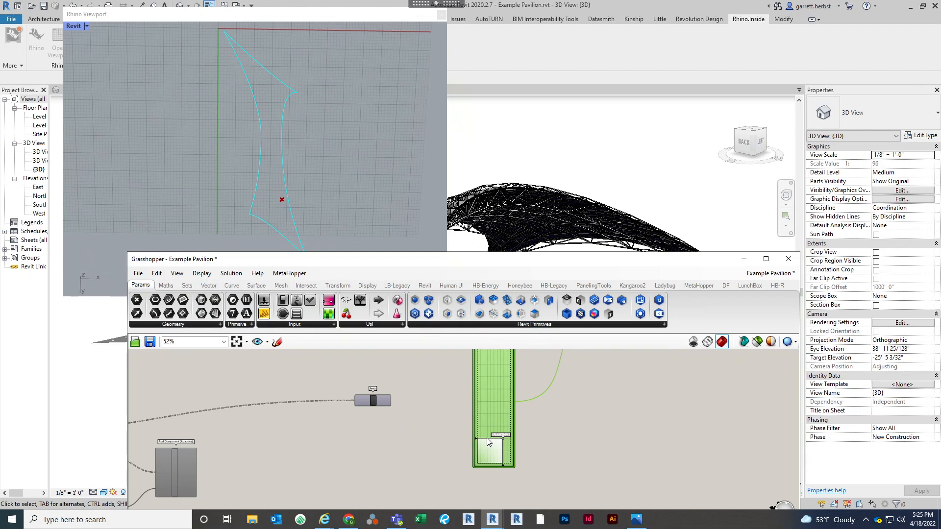
click(517, 442)
drag(501, 438, 496, 406)
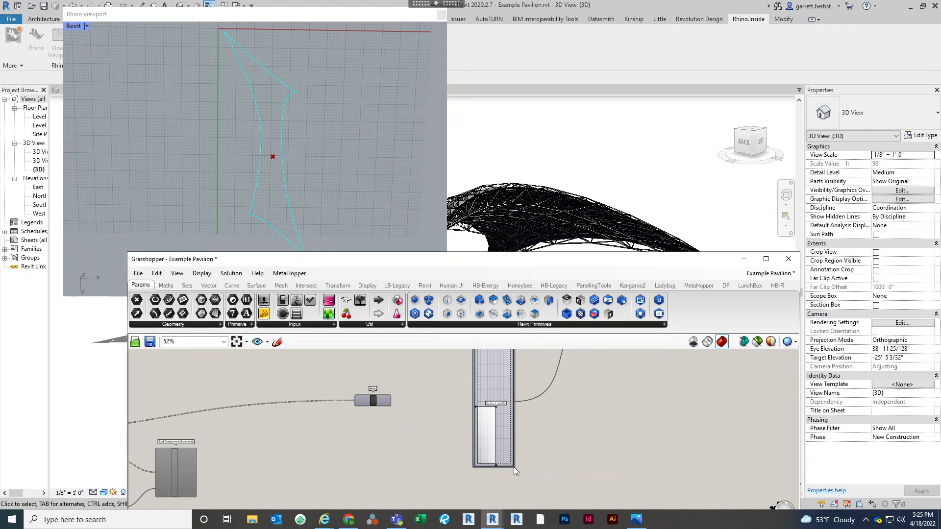
Resize the MD Slider from a tall shape to a wide, low rectangle that matches the roof surface's proportions
drag(514, 465, 614, 398)
right_drag(637, 389, 632, 427)
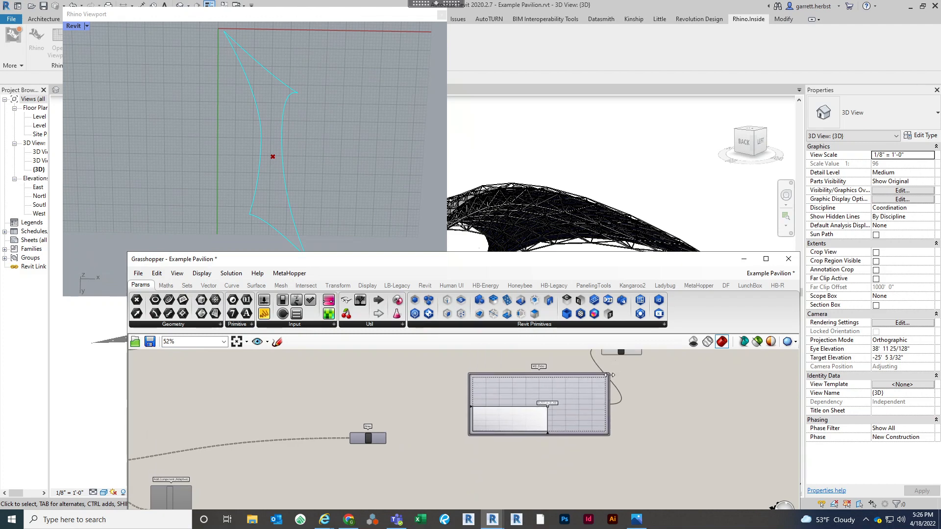
drag(607, 373, 609, 382)
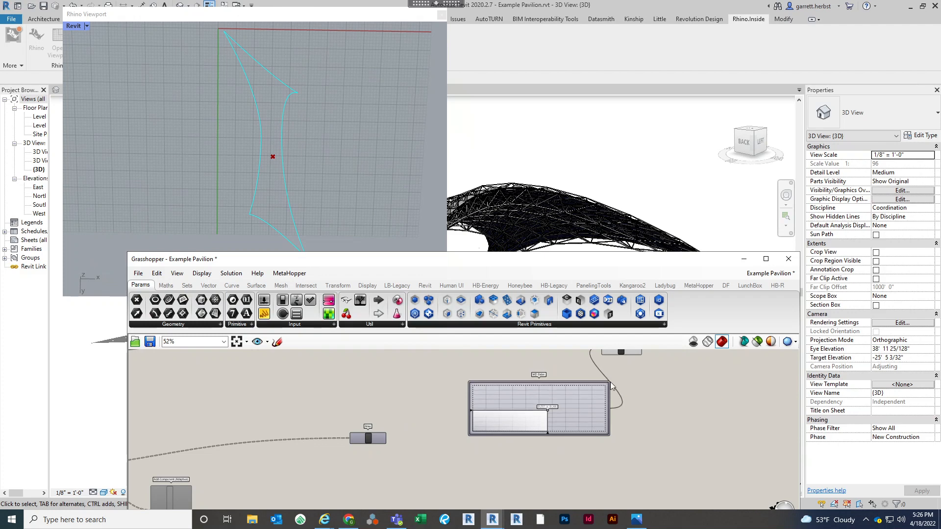
scroll(607, 383, up, 3)
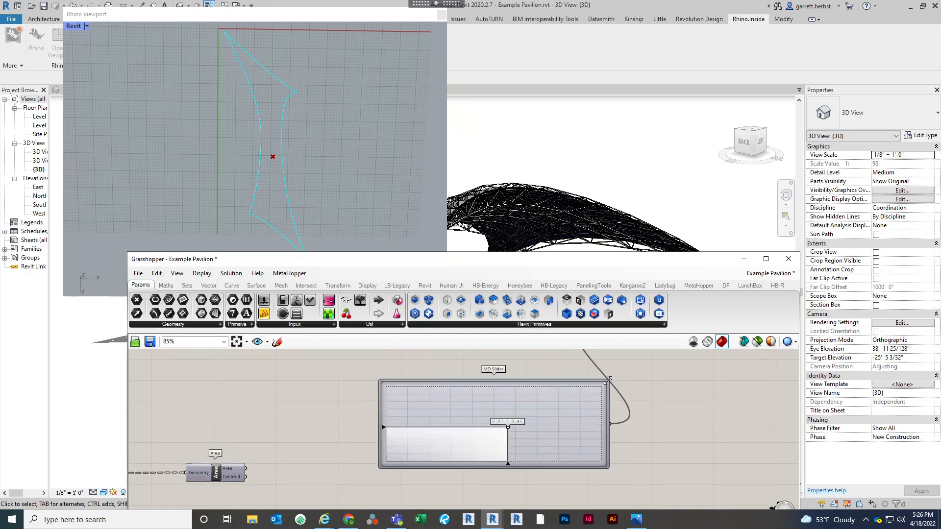
drag(607, 380, 589, 399)
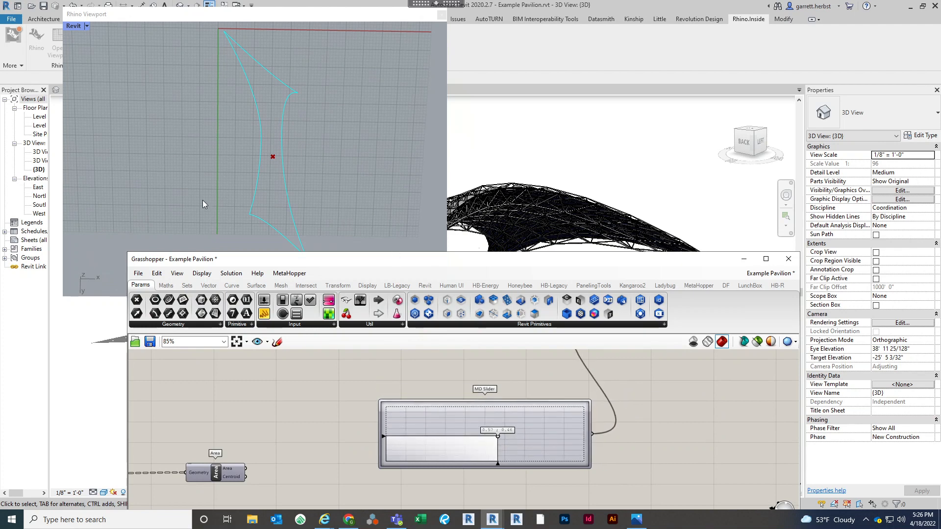
Move the MD Slider's control point to about 0.16 ; 0.66 and compare the point's position on the surface
right_drag(202, 204, 310, 224)
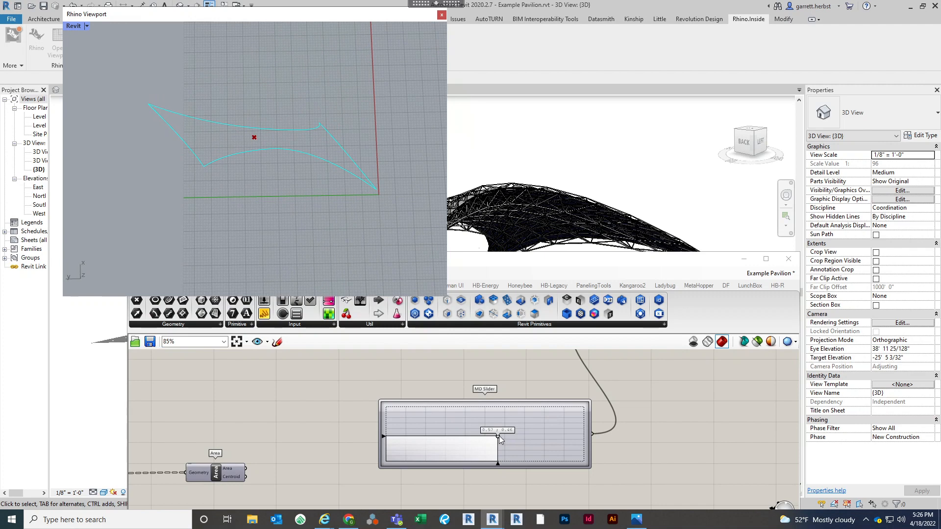
mouse_move(499, 436)
mouse_down()
mouse_move(475, 446)
mouse_move(460, 429)
mouse_move(482, 418)
mouse_move(570, 414)
mouse_move(570, 441)
mouse_move(431, 439)
mouse_up()
mouse_move(562, 452)
mouse_down()
mouse_move(559, 415)
mouse_move(437, 420)
mouse_up()
right_drag(294, 200, 286, 15)
right_drag(310, 253, 317, 118)
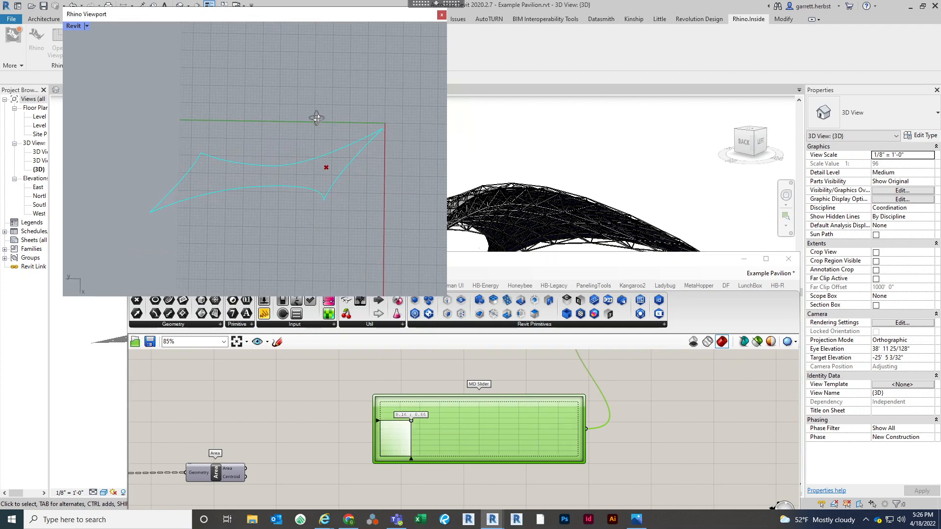
right_drag(189, 116, 316, 129)
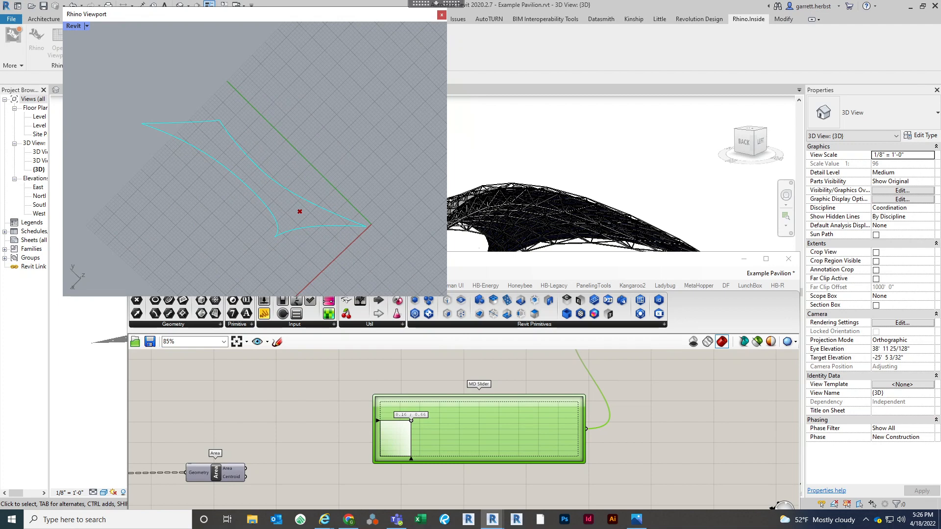
Move the MD Slider's control point to about 0.88 ; 0.75 and compare the point's position on the roof surface
right_drag(229, 130, 213, 96)
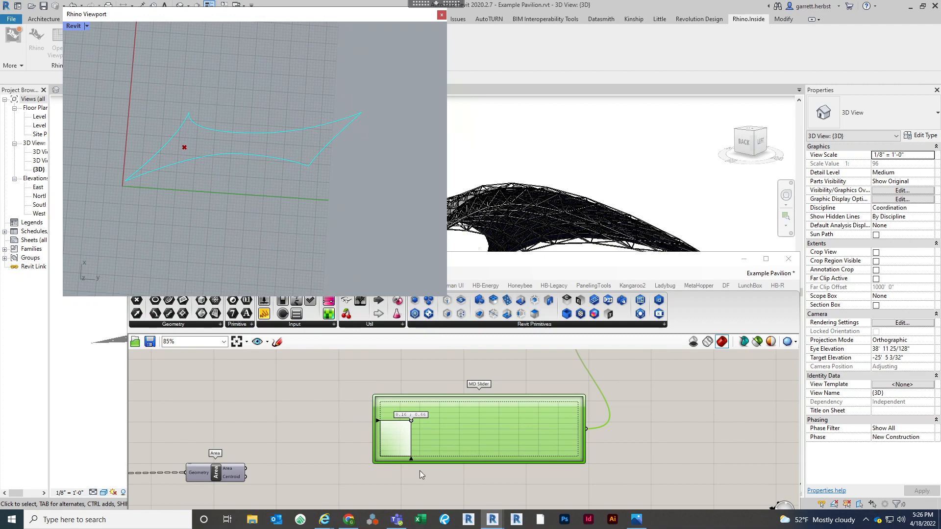
click(412, 421)
drag(412, 426, 513, 436)
drag(426, 441, 553, 416)
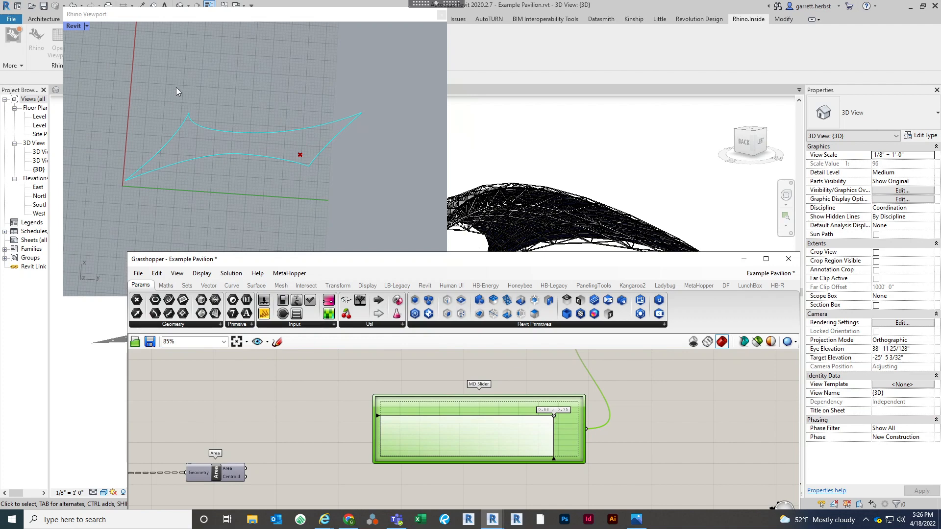
right_drag(176, 90, 294, 230)
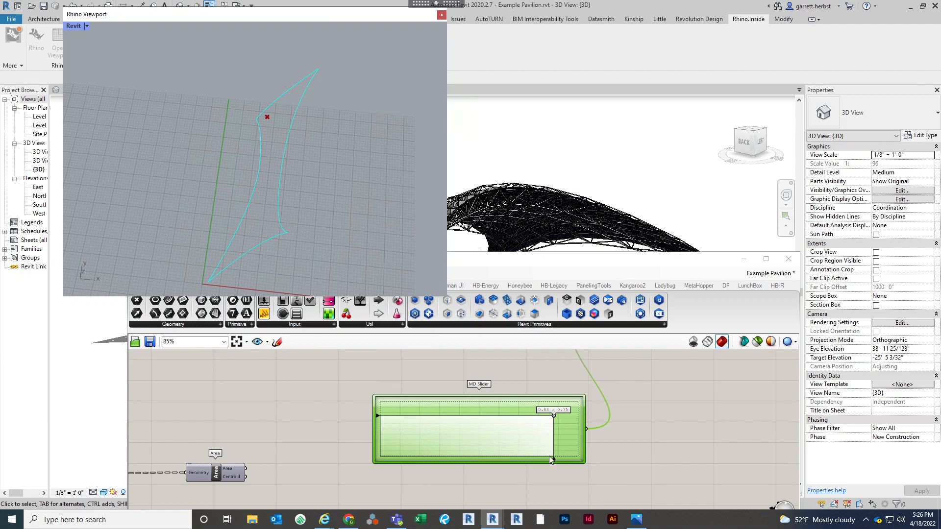
Move the Evaluate Surface component a little farther from the MD Slider on the canvas
right_drag(656, 431, 524, 443)
scroll(523, 443, down, 3)
right_drag(521, 364, 515, 394)
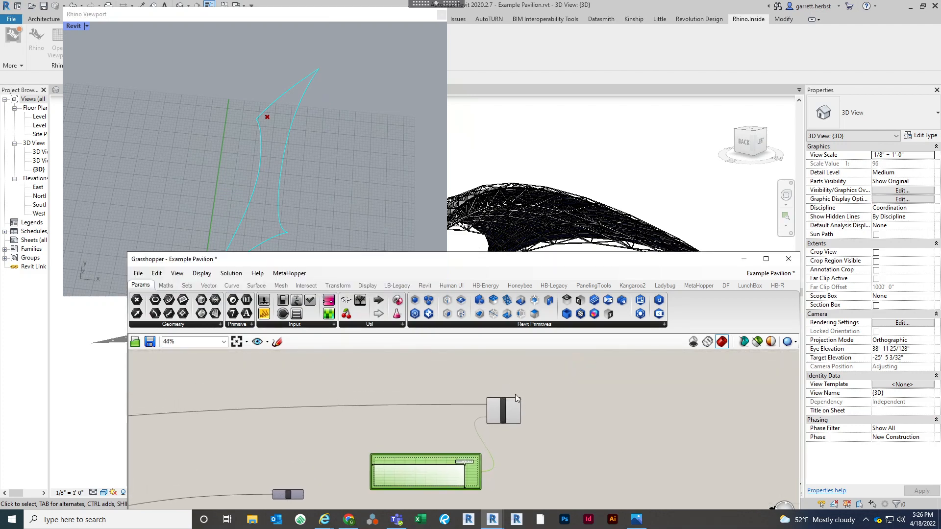
scroll(515, 393, up, 3)
drag(499, 426, 543, 427)
drag(627, 434, 602, 413)
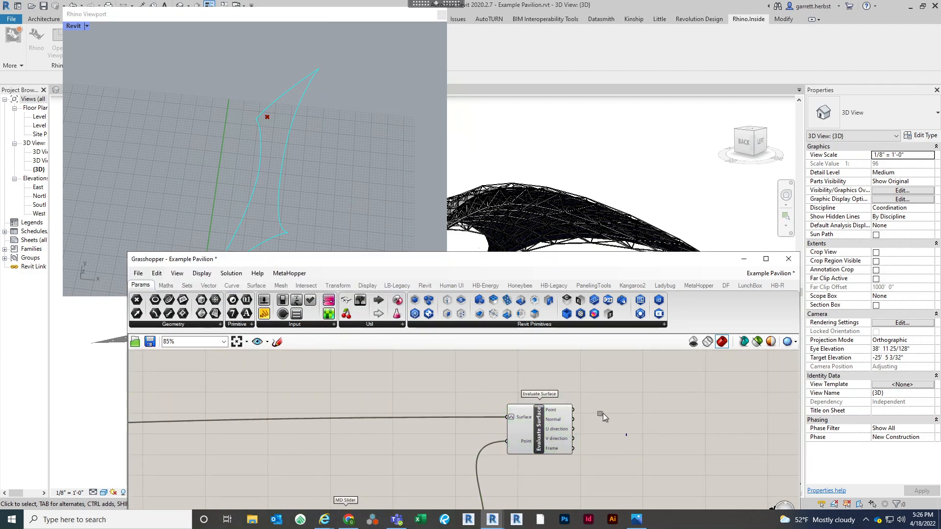
Close the Rhino viewport preview and maximize the Grasshopper window
scroll(601, 412, down, 3)
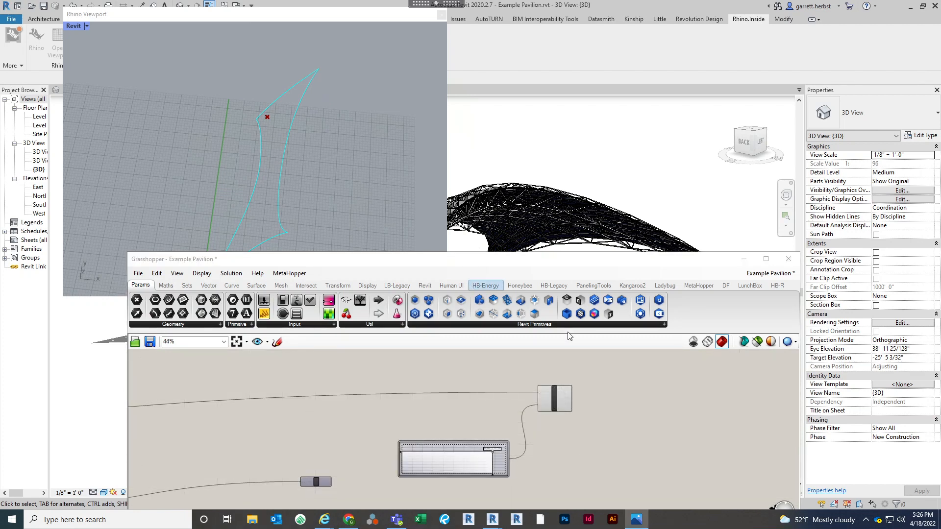
right_click(591, 390)
click(608, 259)
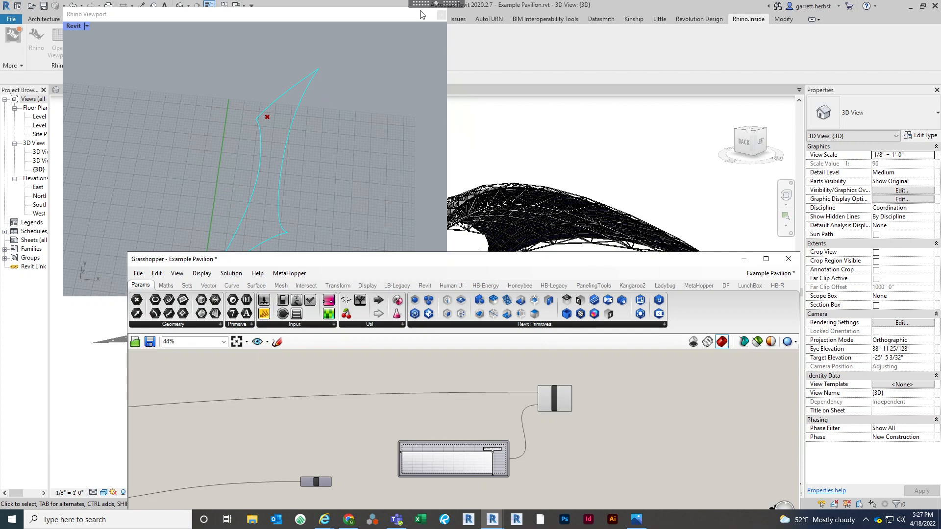
click(441, 14)
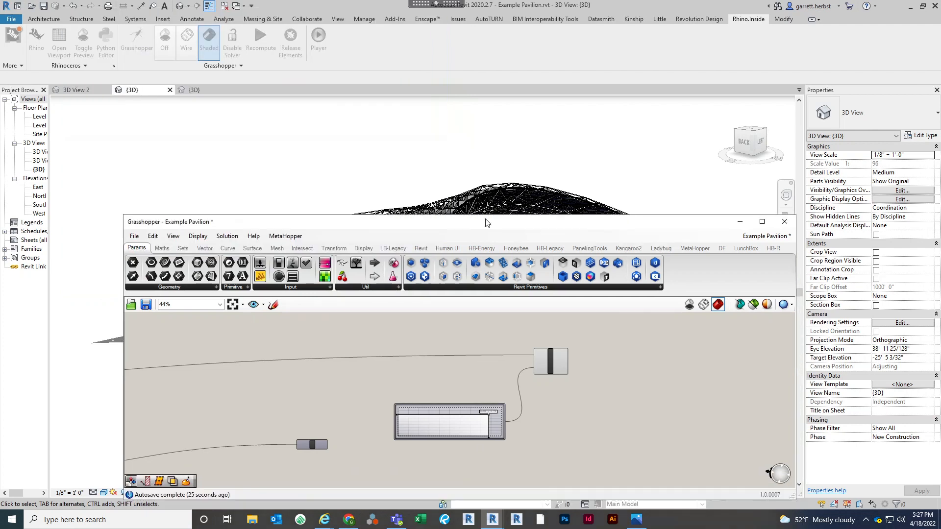
double_click(489, 258)
scroll(412, 284, up, 5)
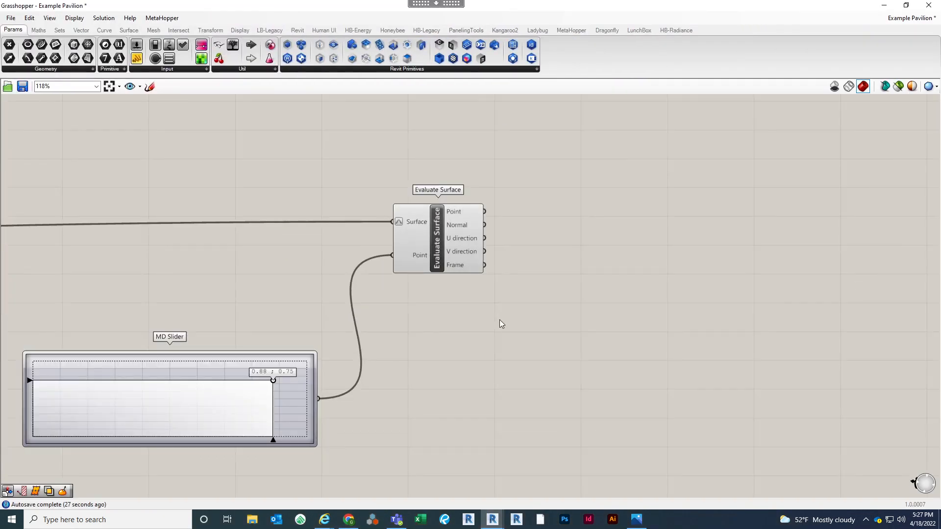
double_click(620, 287)
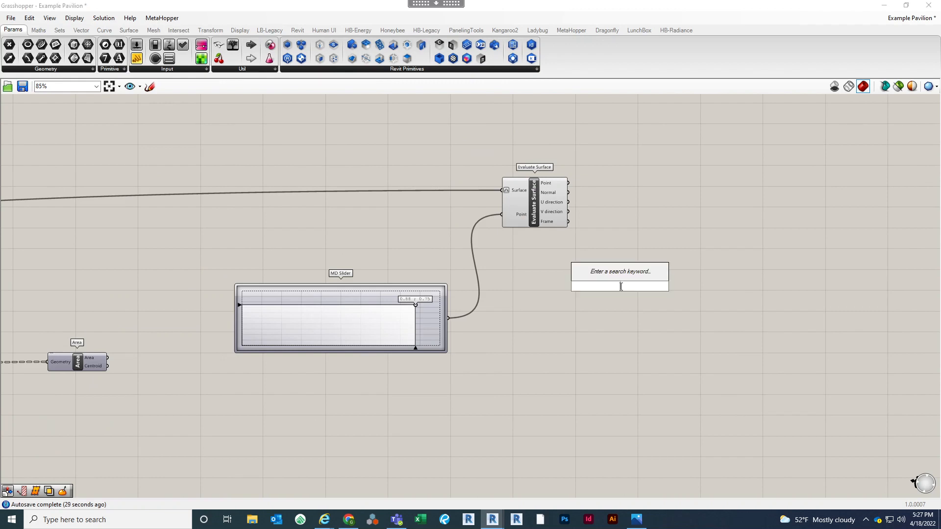
text(closest p)
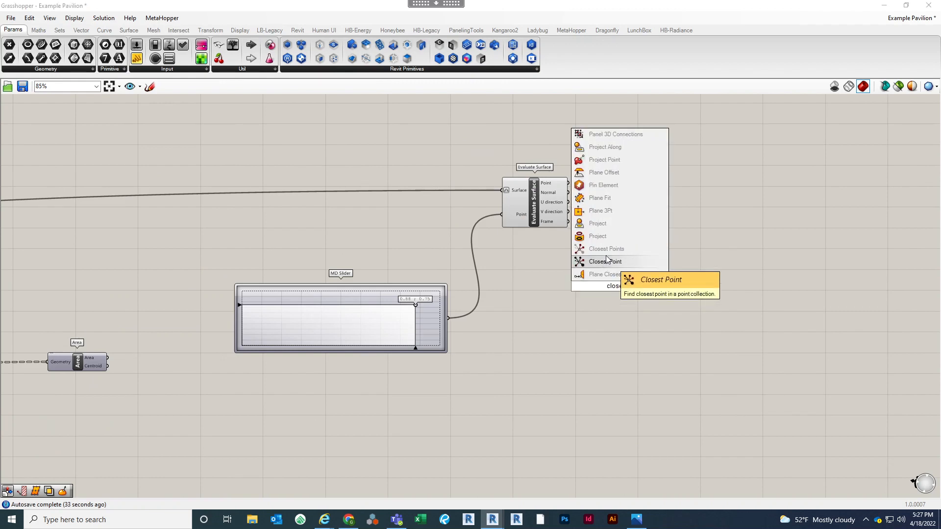
click(606, 249)
click(614, 255)
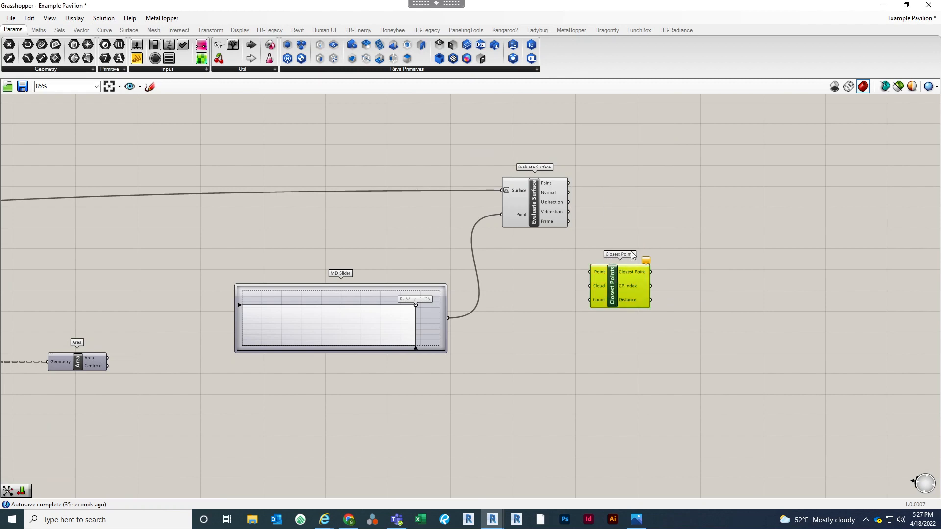
key(Delete)
Add a Closest Point component beside Evaluate Surface and wire Evaluate Surface's Point output into its Point input
double_click(645, 236)
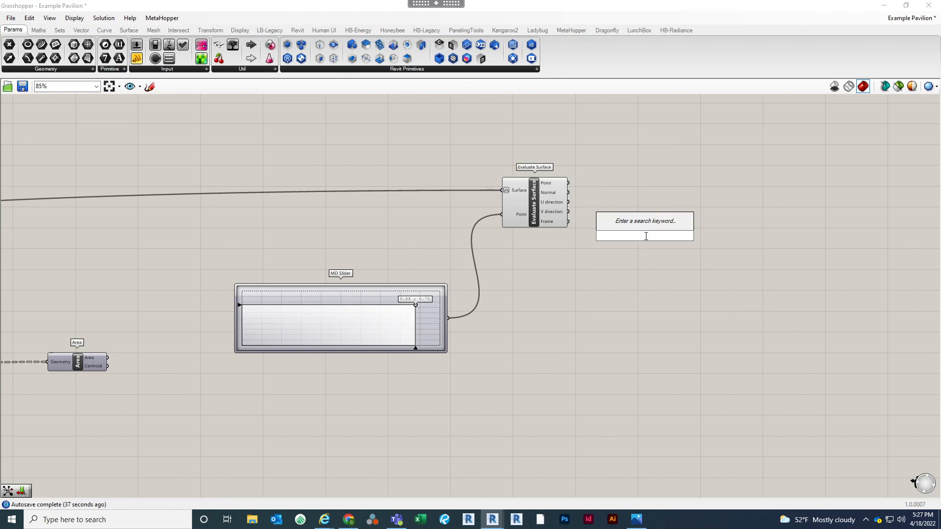
text(closes)
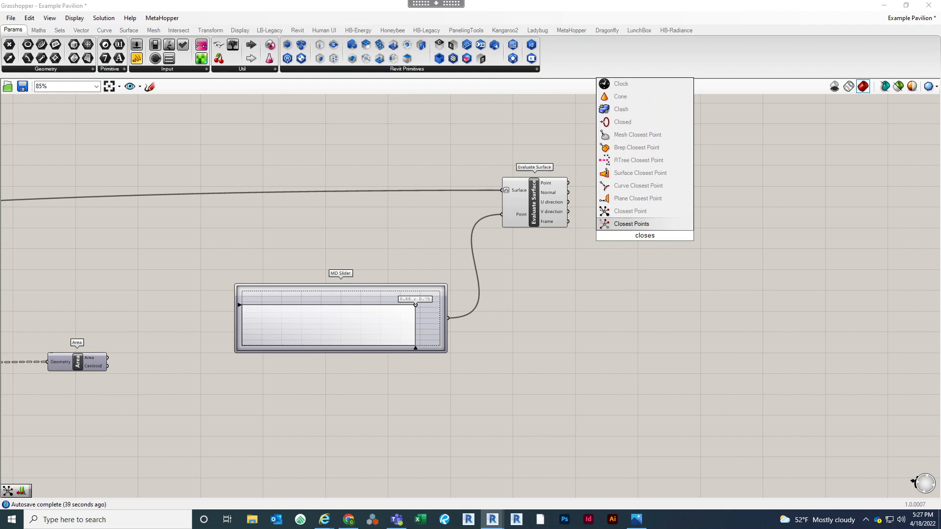
click(652, 213)
drag(679, 232, 678, 230)
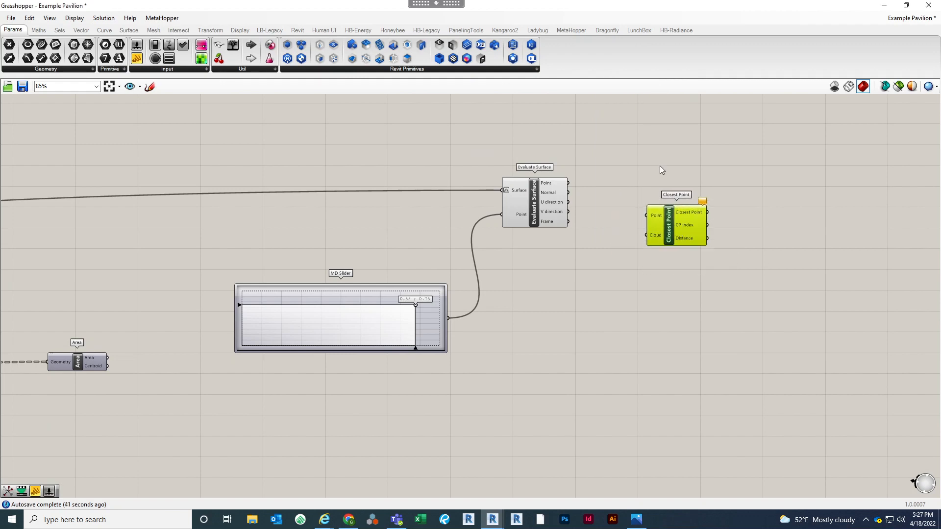
click(660, 166)
right_drag(692, 168, 790, 163)
drag(667, 178, 746, 211)
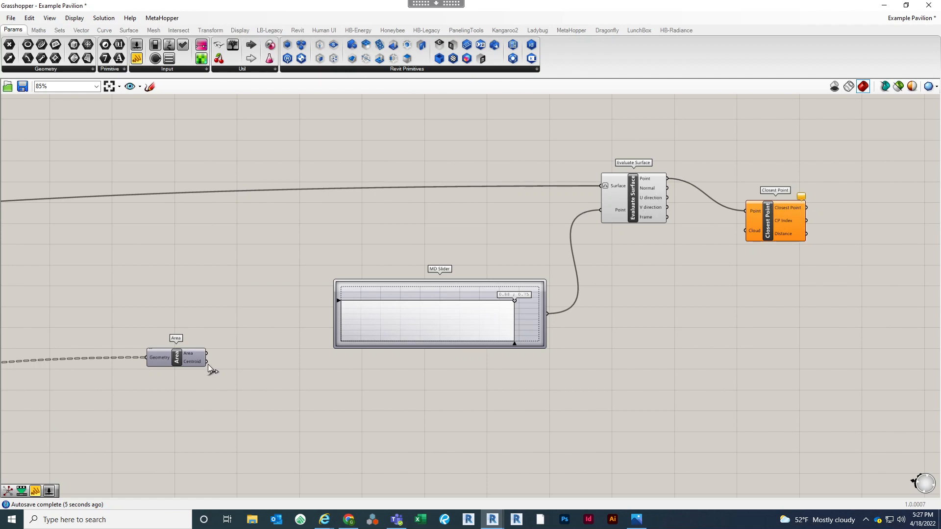
Wire the Area component's Centroid output into the Closest Point component's Cloud input
drag(207, 361, 774, 255)
right_drag(774, 255, 737, 266)
drag(168, 372, 751, 326)
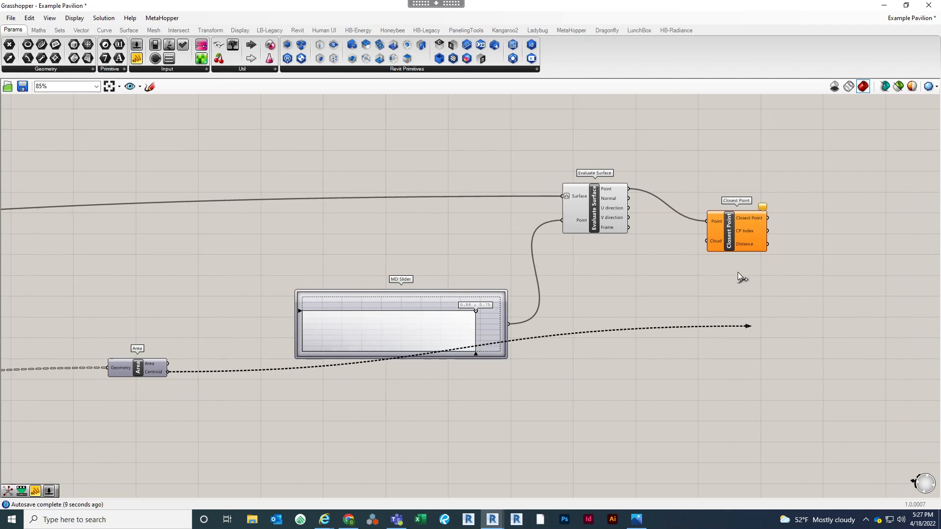
drag(737, 273, 709, 242)
Examine the Closest Point component's Distance data and its incoming connections from Evaluate Surface and Area
right_drag(725, 278, 641, 311)
scroll(726, 266, up, 1)
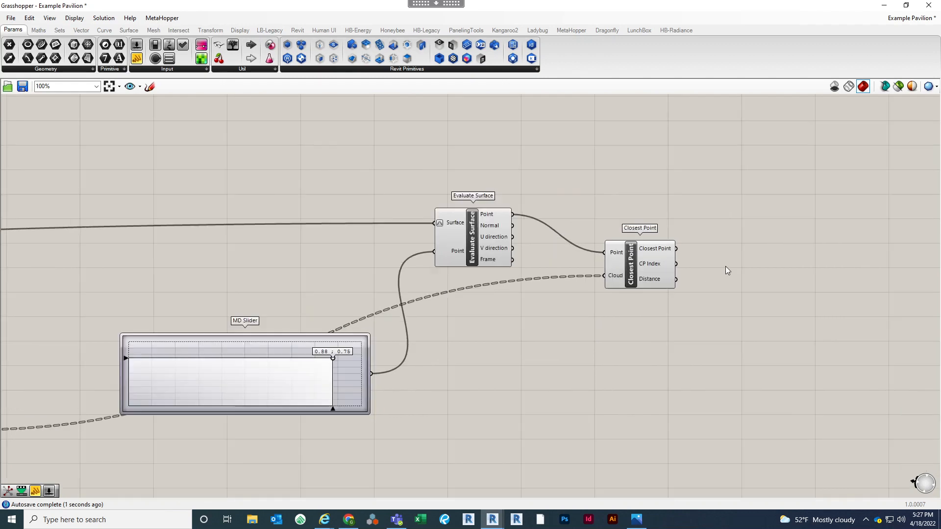
scroll(725, 266, up, 2)
mouse_move(631, 287)
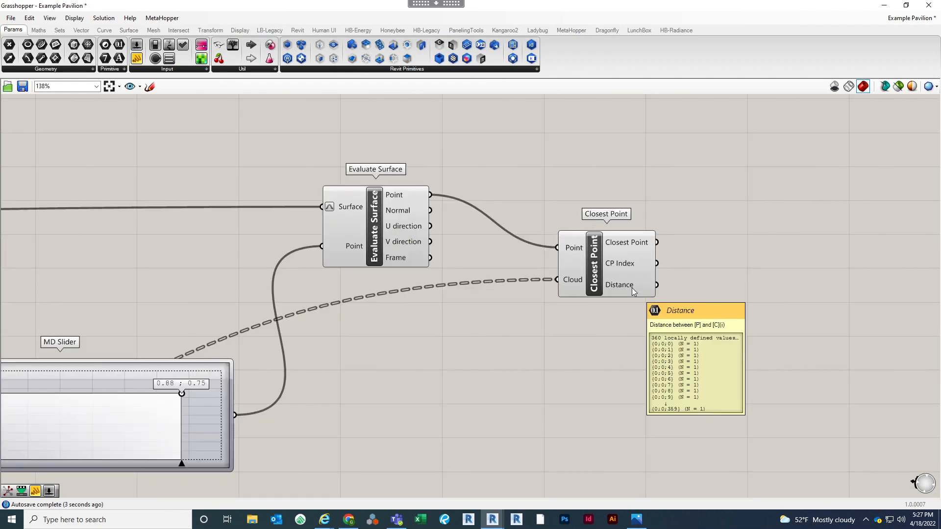
scroll(631, 287, down, 2)
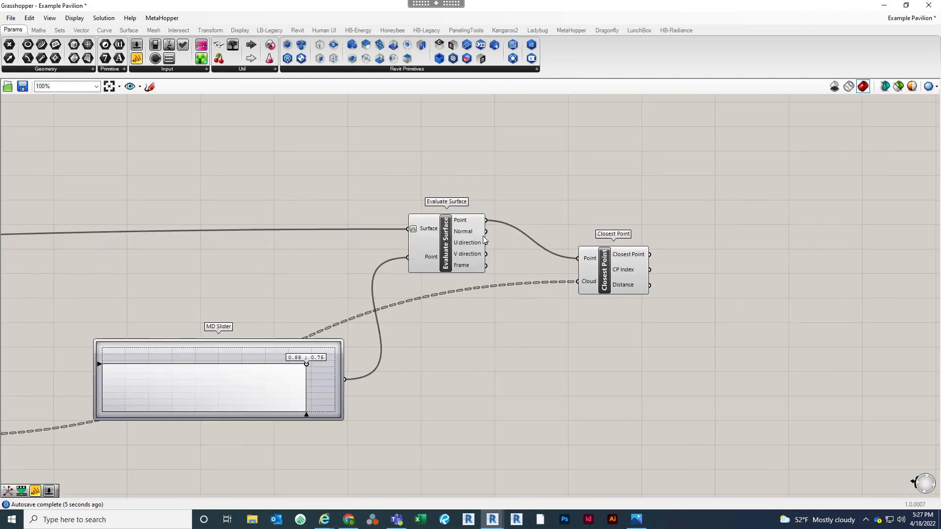
right_drag(165, 398, 383, 361)
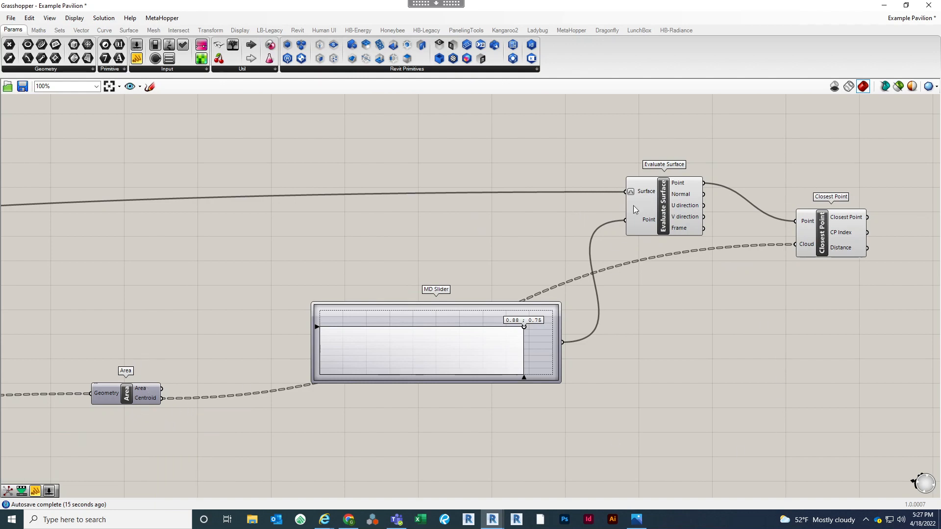
right_drag(740, 307, 615, 329)
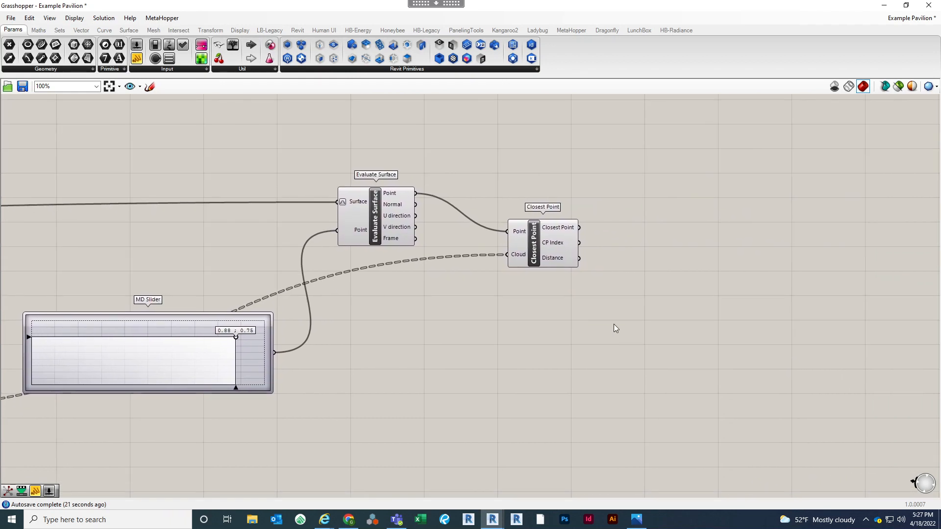
key(alt+Tab)
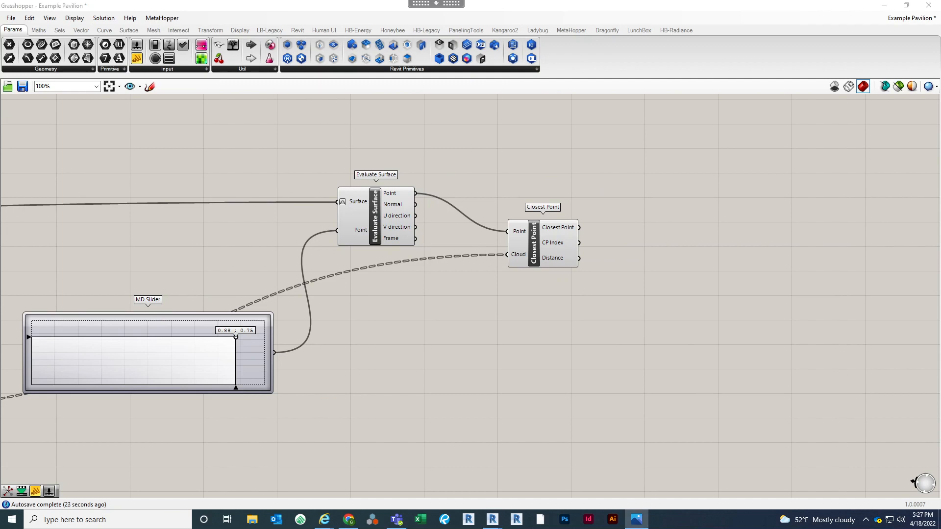
right_click(527, 333)
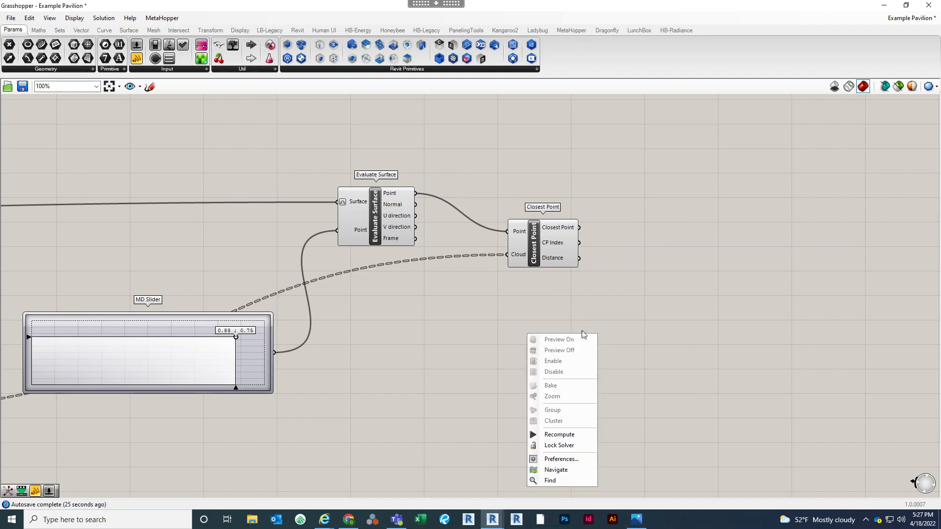
scroll(488, 335, down, 2)
scroll(649, 292, up, 3)
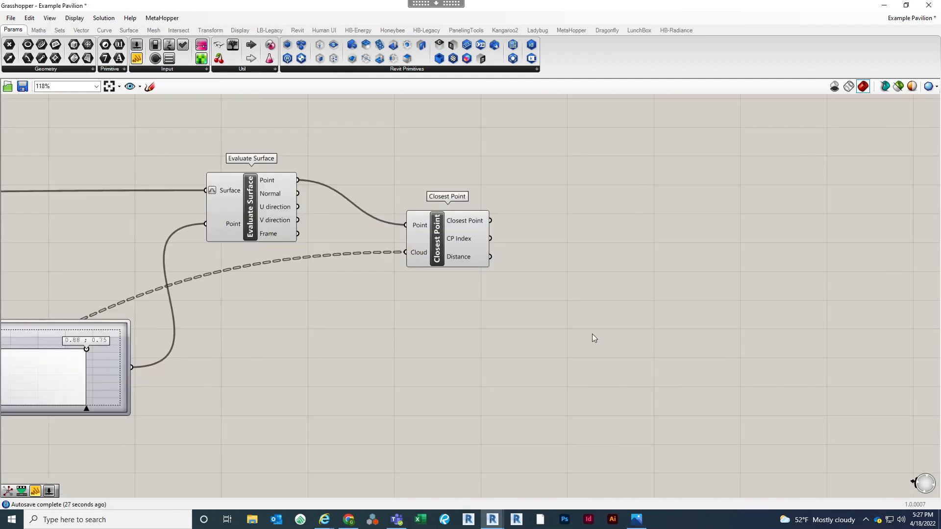
Add a Bounds component below Closest Point and wire Closest Point's Distance output into its Numbers input
double_click(657, 312)
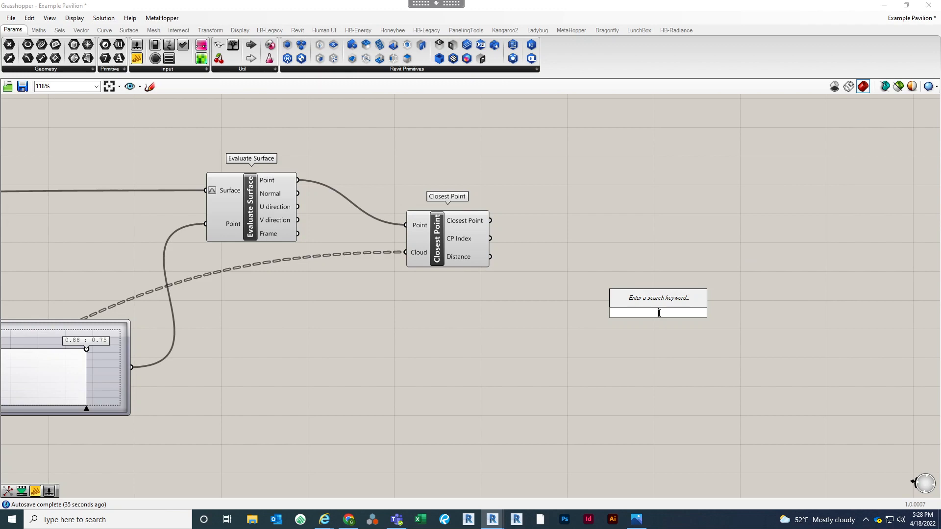
text(bounds)
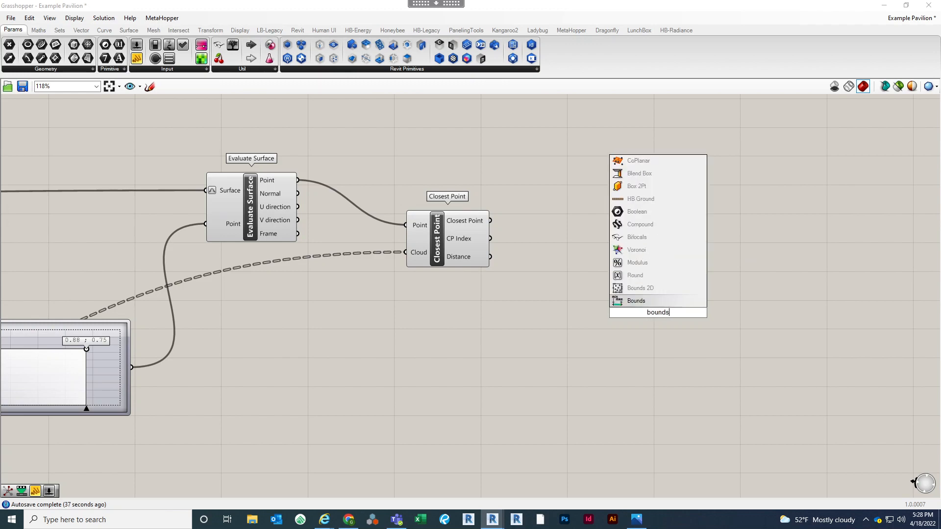
click(667, 301)
drag(646, 324, 534, 324)
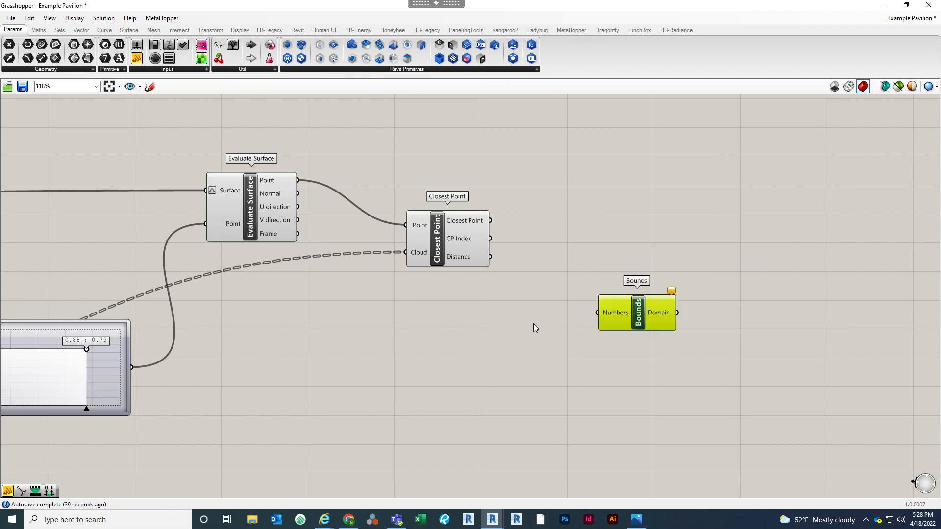
drag(492, 256, 552, 337)
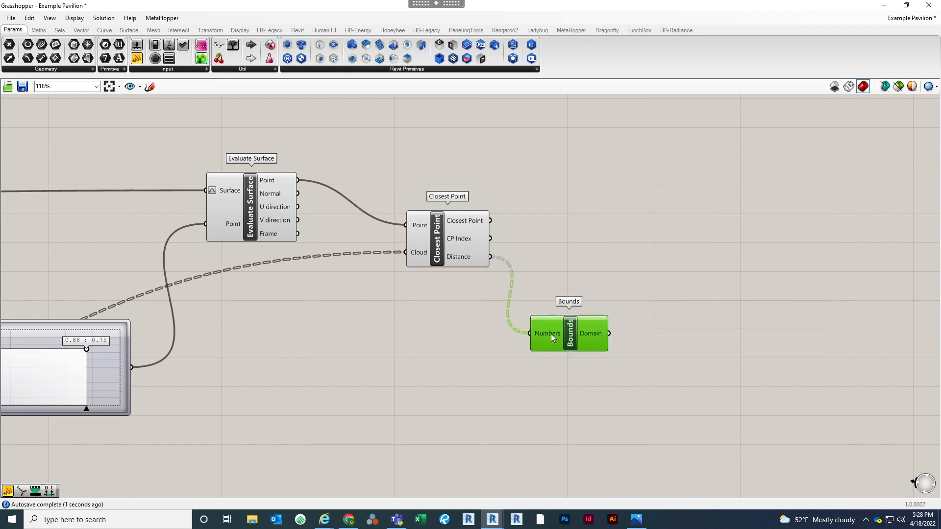
Flatten the Closest Point component's Distance output and check the Domain that Bounds produces
right_click(468, 258)
click(503, 298)
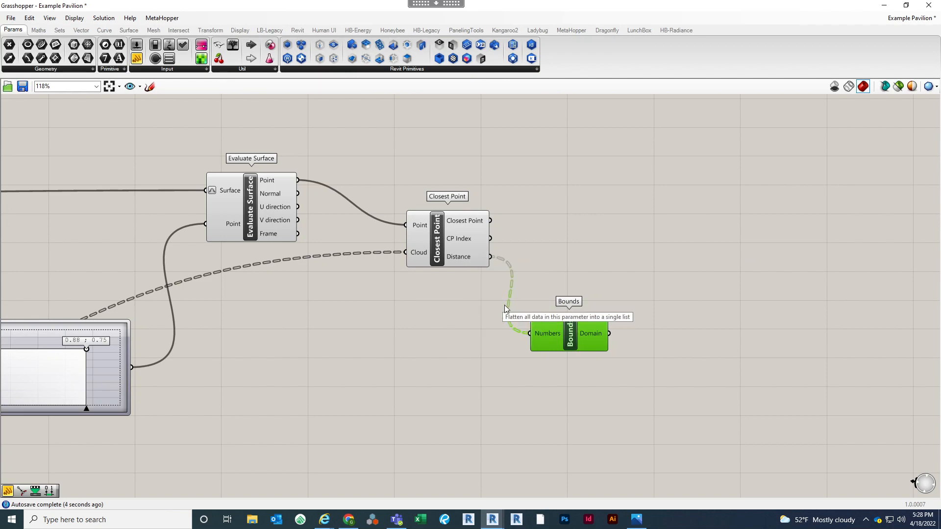
scroll(596, 325, up, 2)
mouse_move(596, 325)
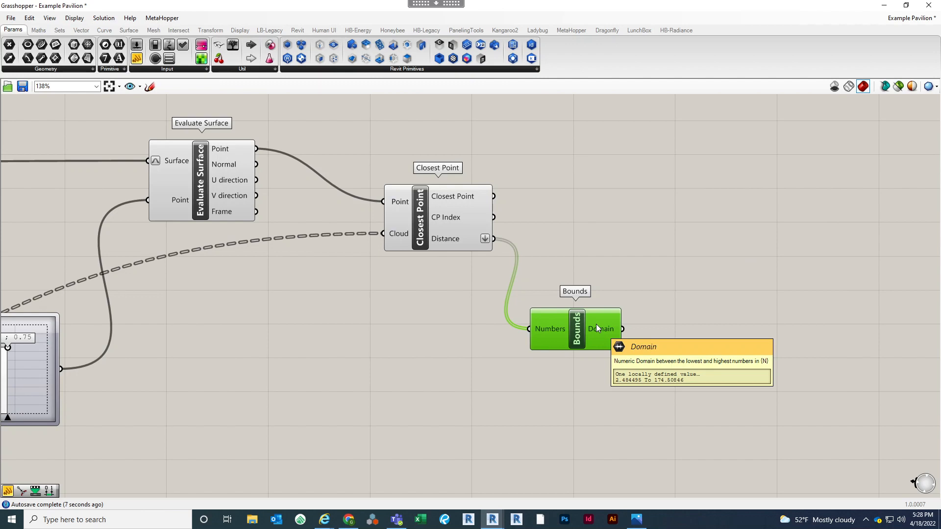
Shift the Bounds component slightly and add a Remap Numbers component beyond it on the canvas
right_drag(587, 281, 533, 311)
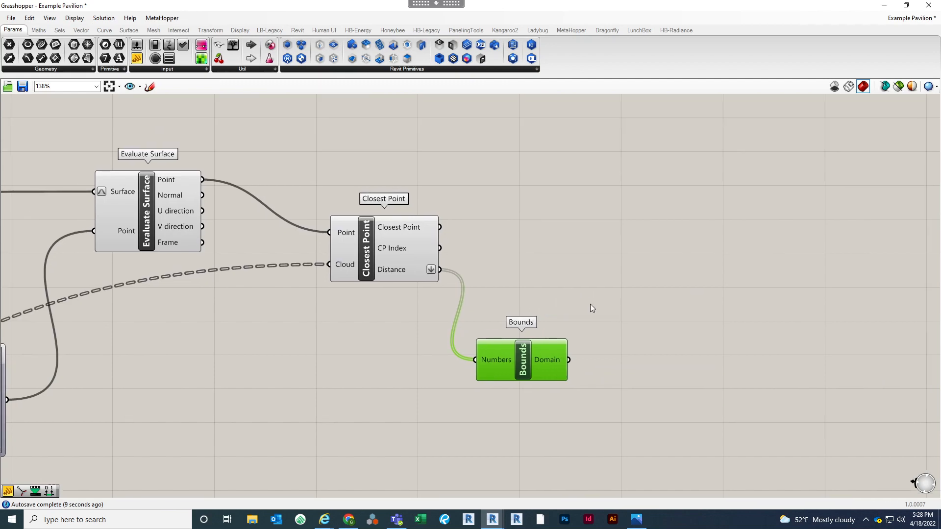
click(590, 305)
drag(560, 352, 569, 360)
double_click(671, 292)
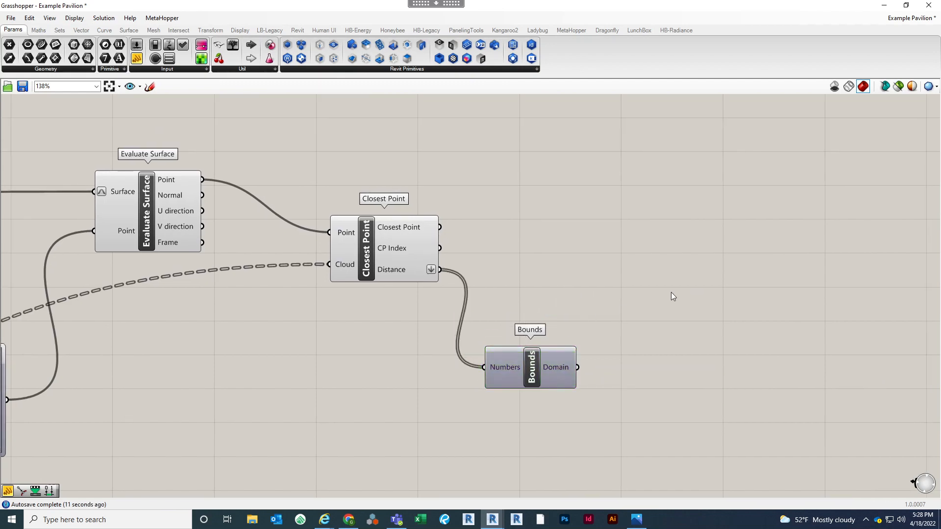
text(remap)
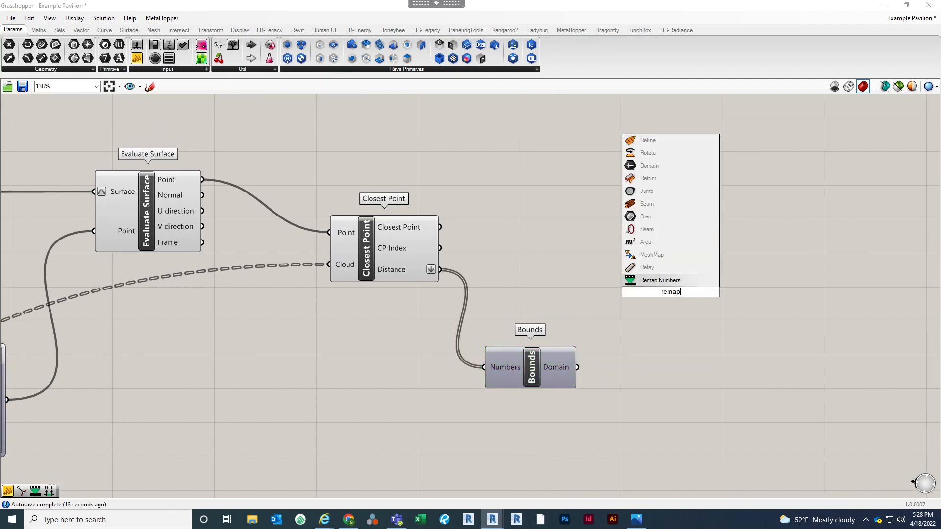
key(Return)
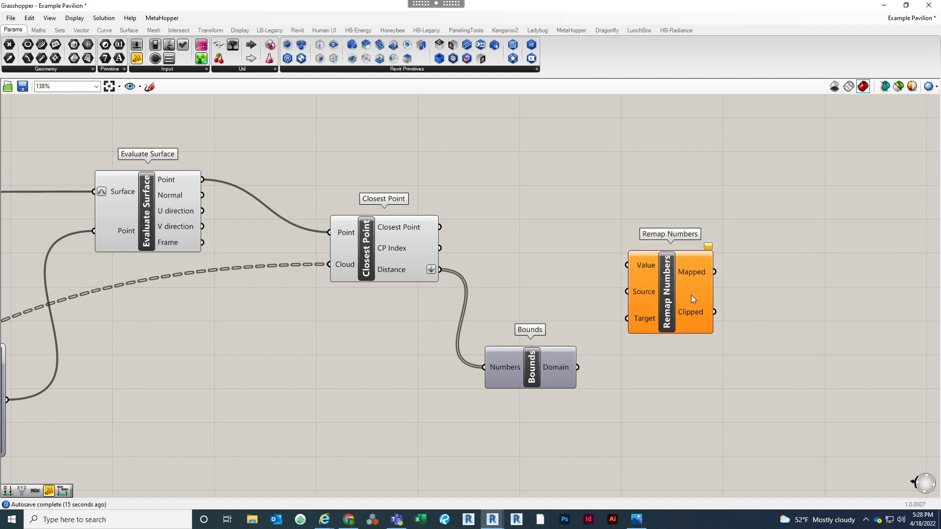
Wire Closest Point's Distance into Remap Numbers' Value and Bounds' Domain into its Source, moving Bounds up between the two components
drag(436, 270, 658, 267)
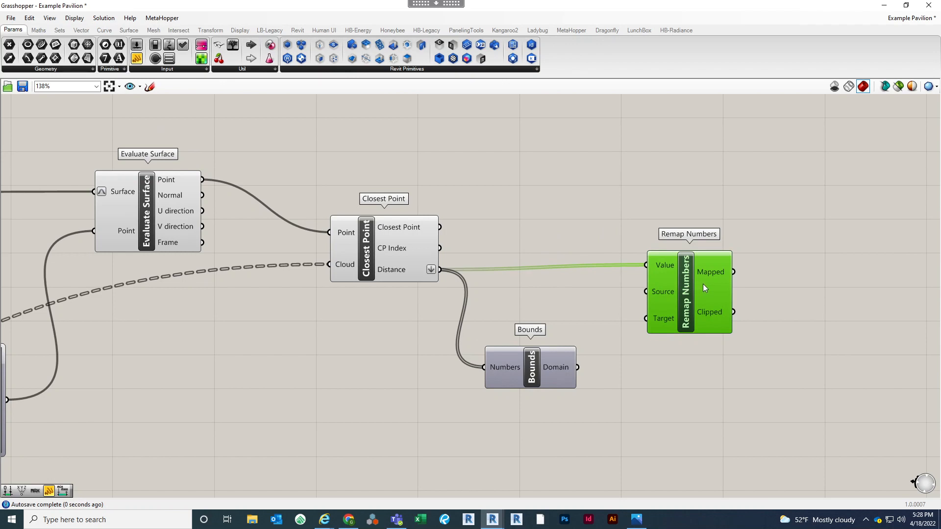
drag(703, 288, 720, 287)
drag(522, 368, 552, 300)
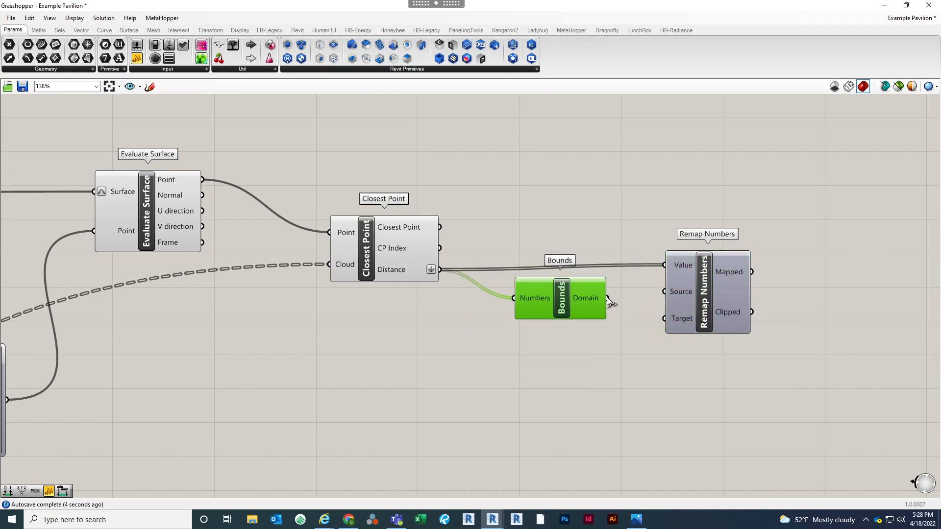
drag(666, 293, 715, 290)
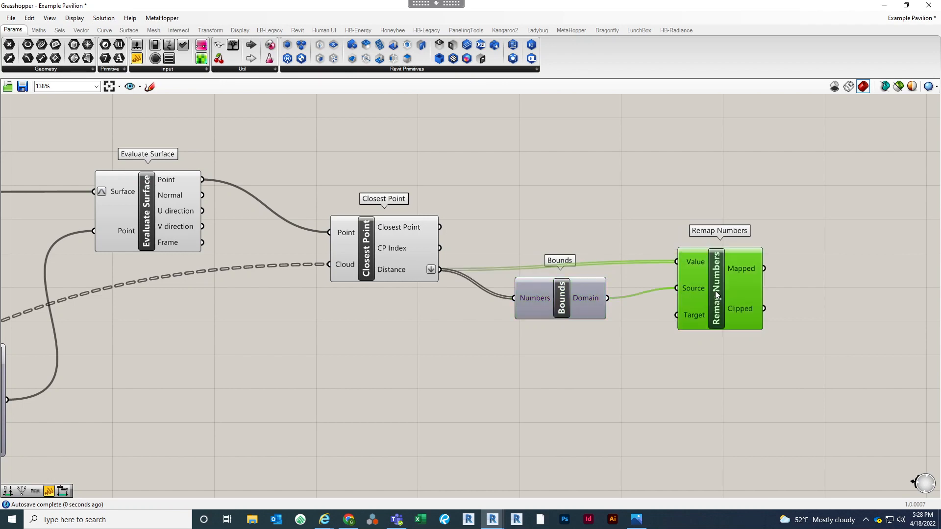
click(563, 387)
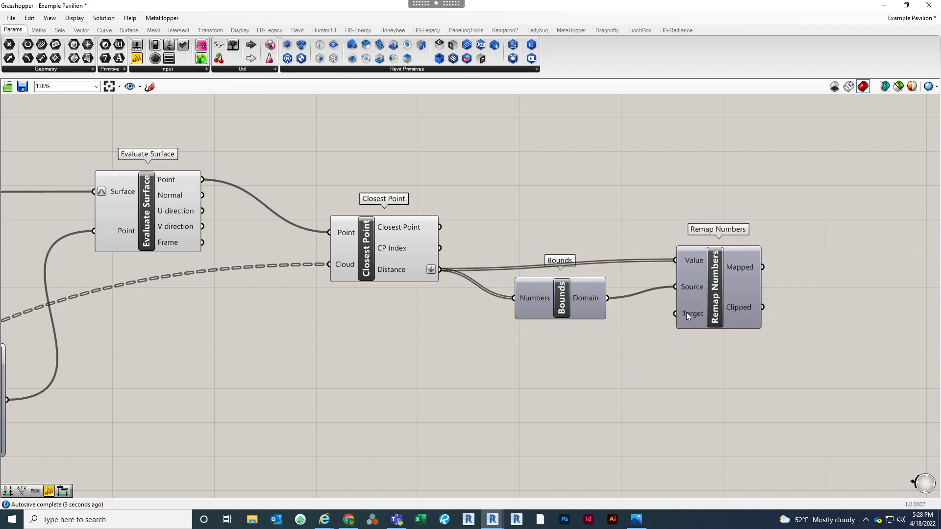
Switch to Revit, review the adaptive panel family's type parameters without changing them, and return to the Grasshopper canvas
scroll(615, 367, down, 3)
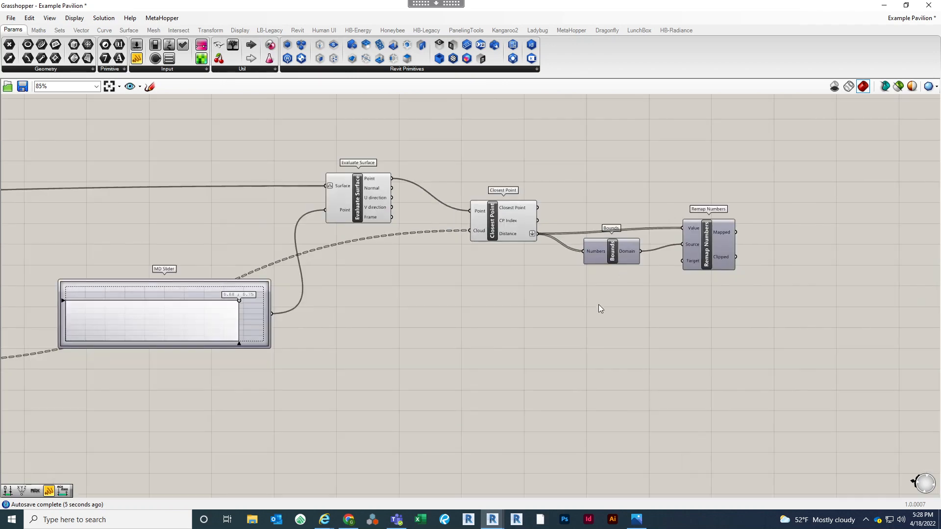
right_drag(598, 308, 666, 302)
scroll(666, 301, up, 3)
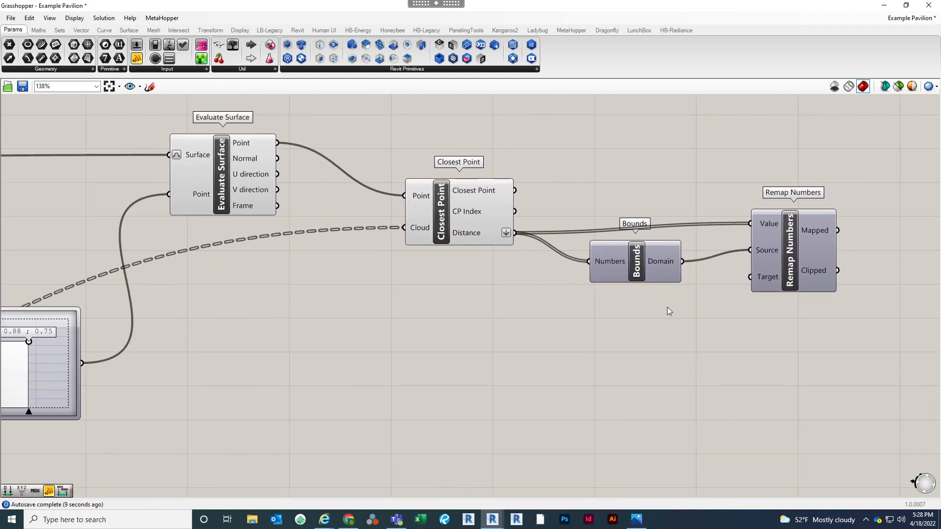
click(885, 8)
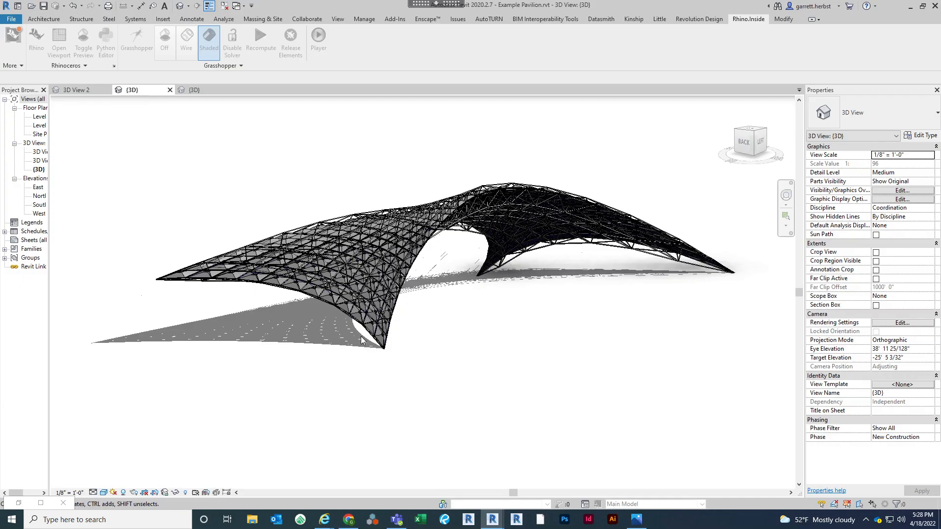
click(202, 89)
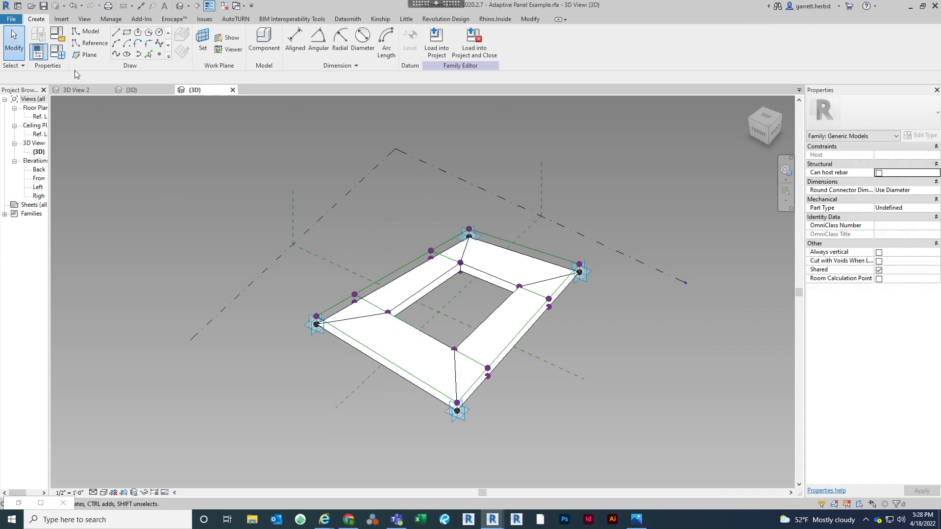
click(61, 55)
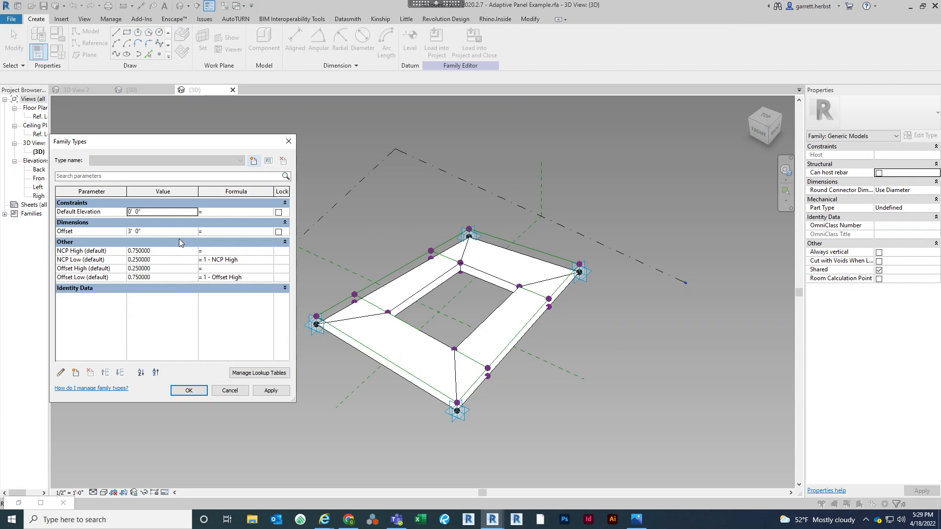
click(245, 392)
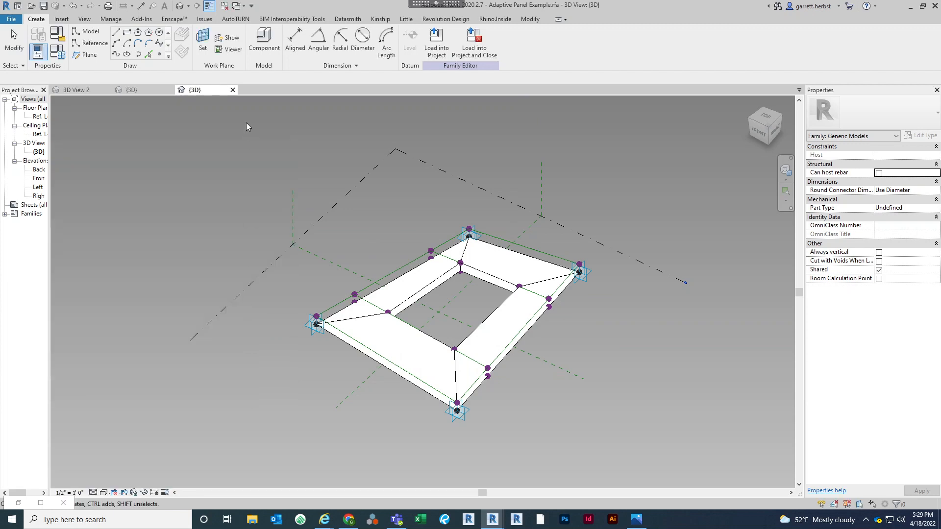
click(139, 93)
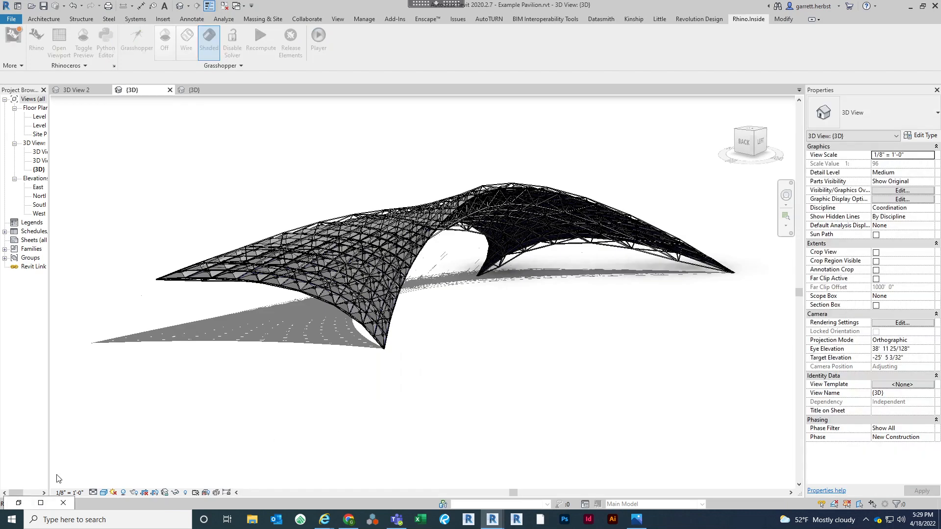
click(19, 503)
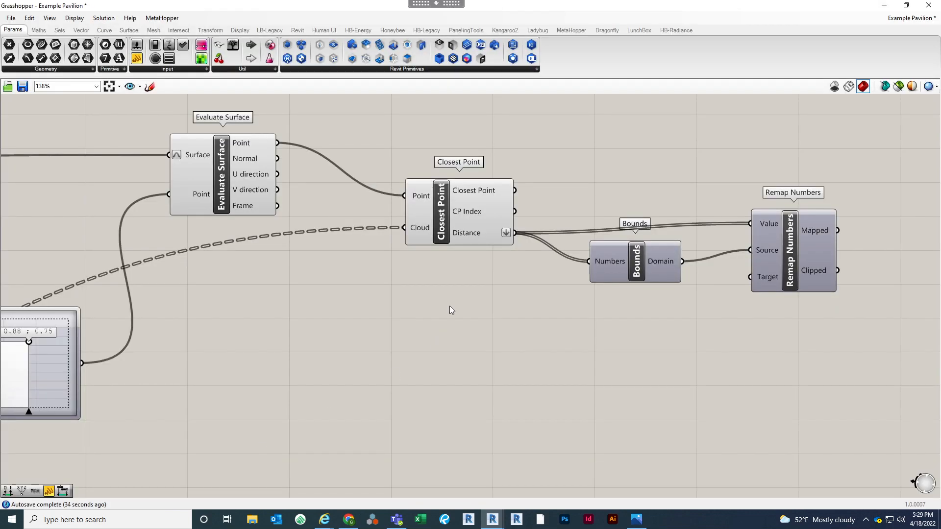
Add a Construct Domain component below Bounds and feed its Domain start from a number slider set to 0.501
double_click(597, 376)
text(domain)
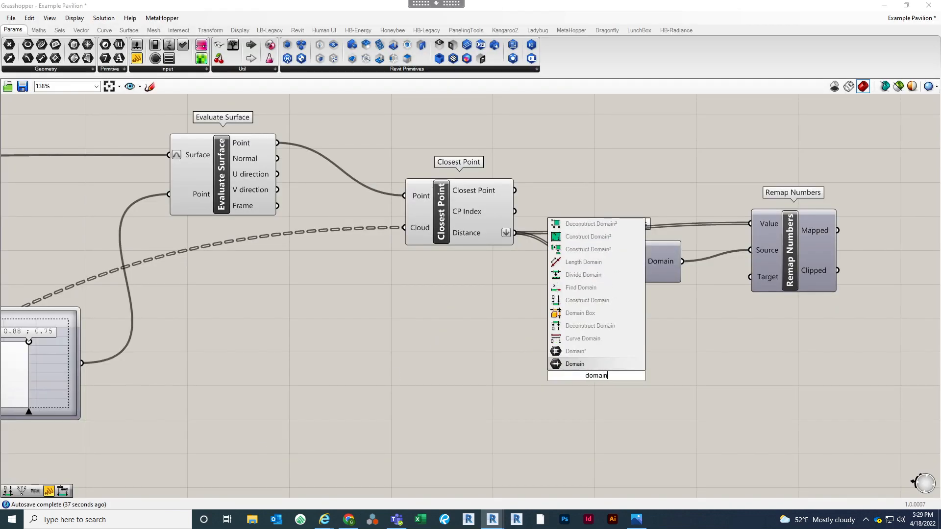
click(587, 300)
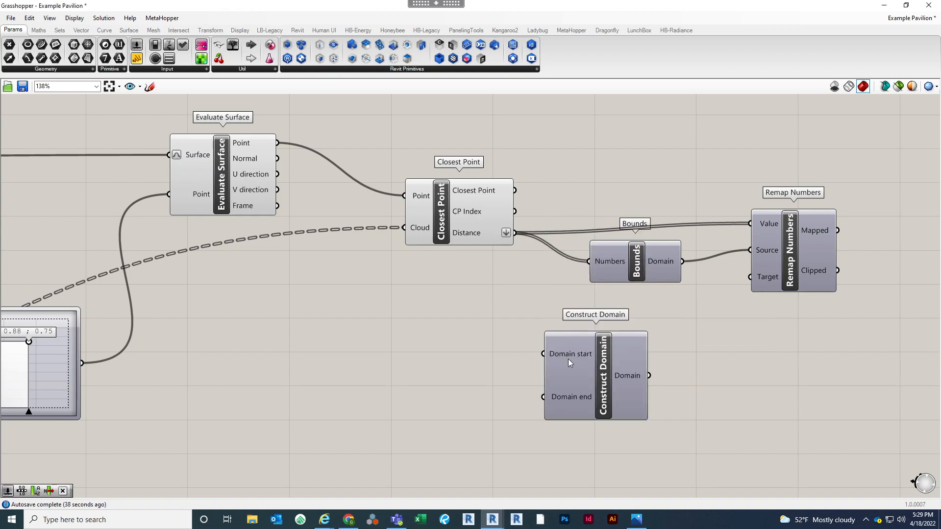
double_click(453, 342)
text(.501)
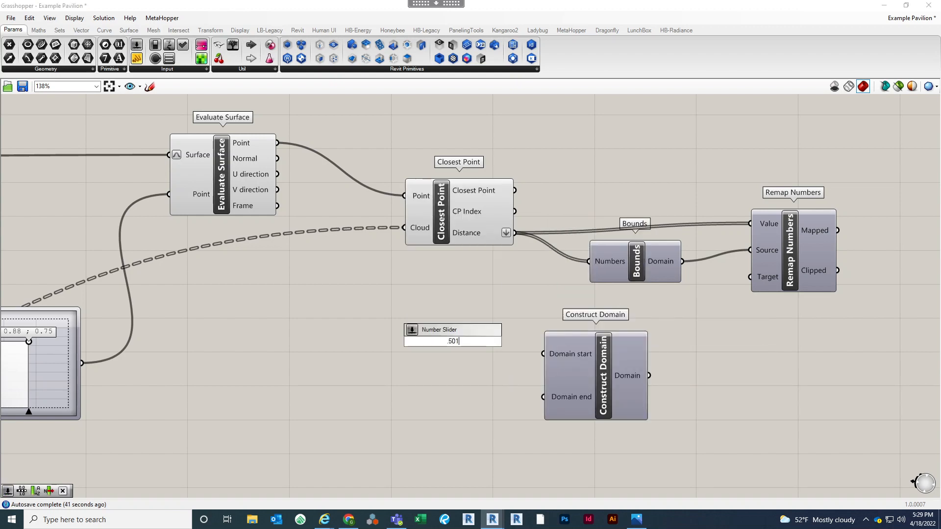
key(Return)
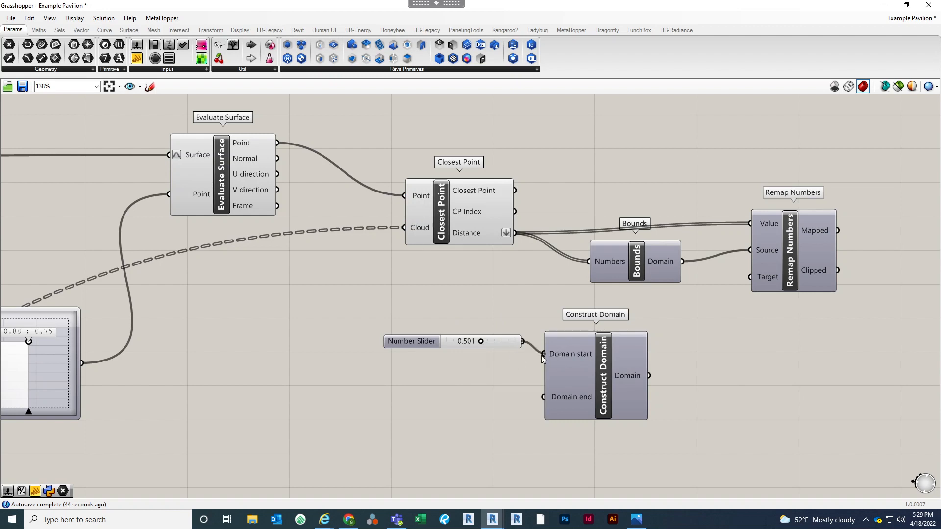
drag(498, 345, 475, 347)
click(445, 411)
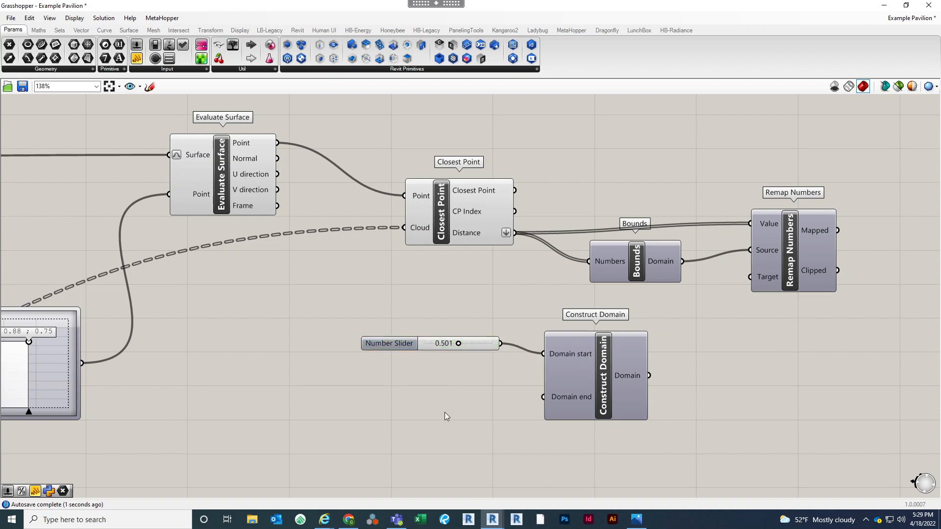
Feed Domain end from a new 0.999 number slider and wire Construct Domain's output into Remap Numbers' Target
double_click(445, 413)
text(0.999)
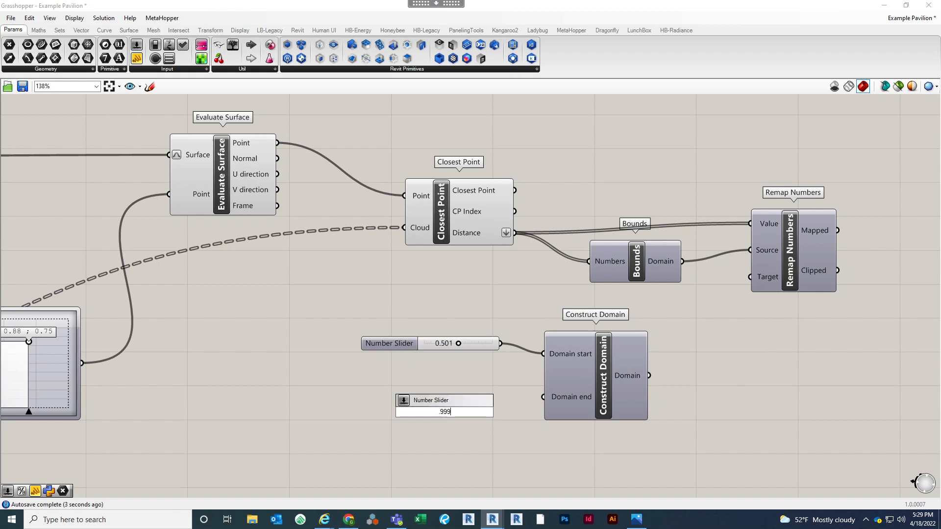
key(Return)
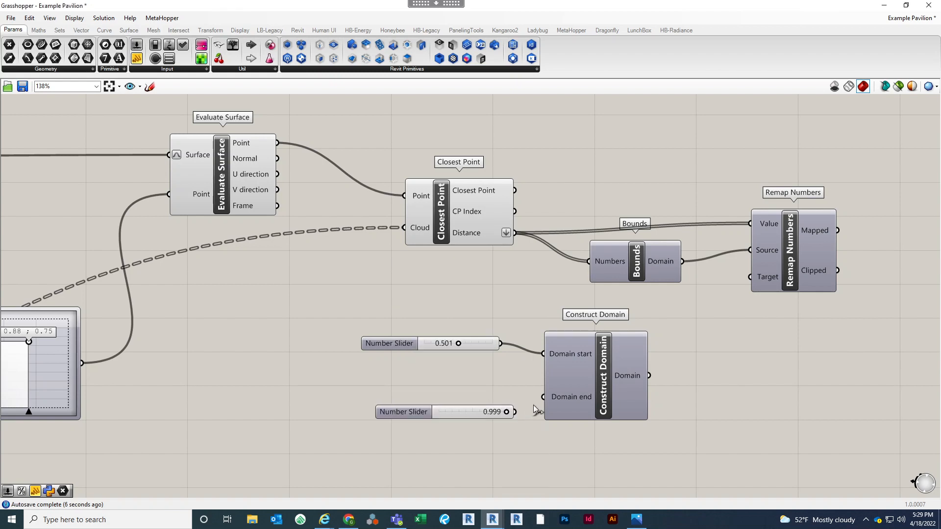
drag(460, 414, 449, 415)
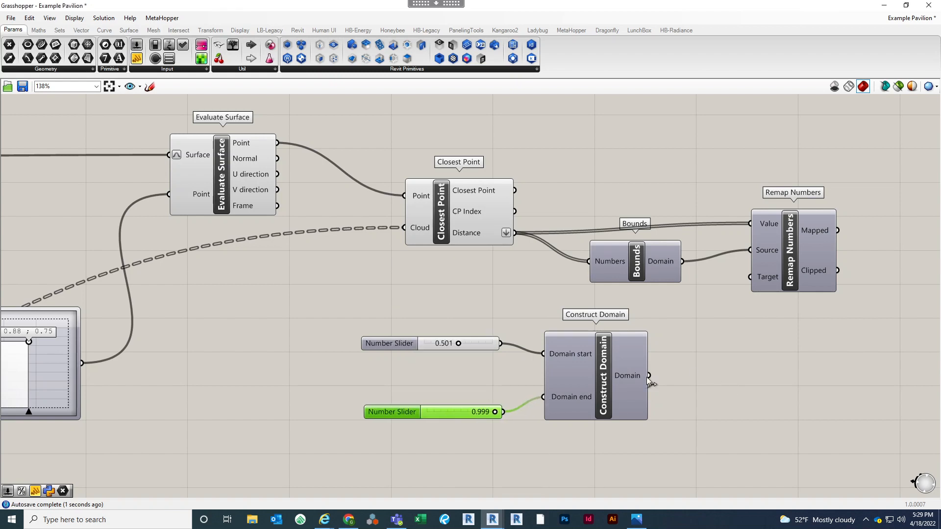
drag(722, 299, 740, 278)
click(827, 342)
Check Remap Numbers' Mapped values in a temporary enlarged panel, and delete that panel
right_drag(703, 341, 501, 360)
scroll(501, 360, down, 2)
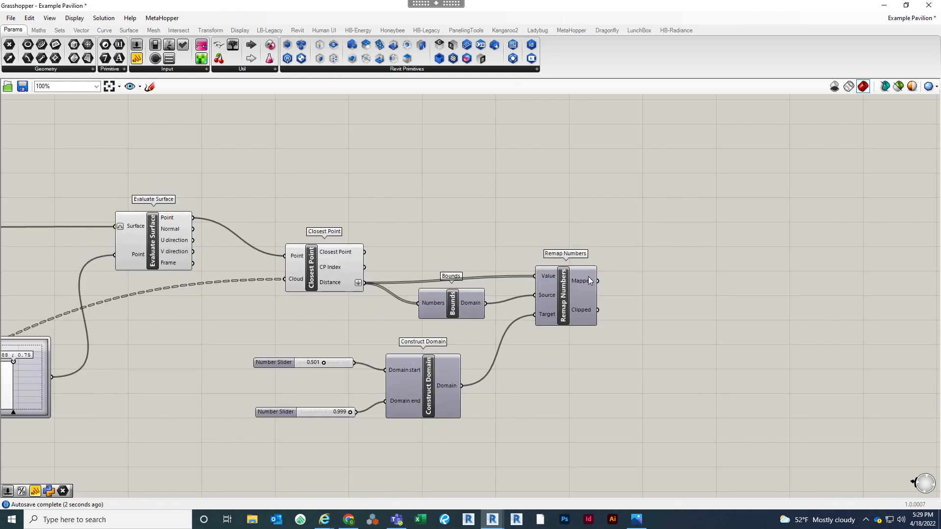
double_click(684, 278)
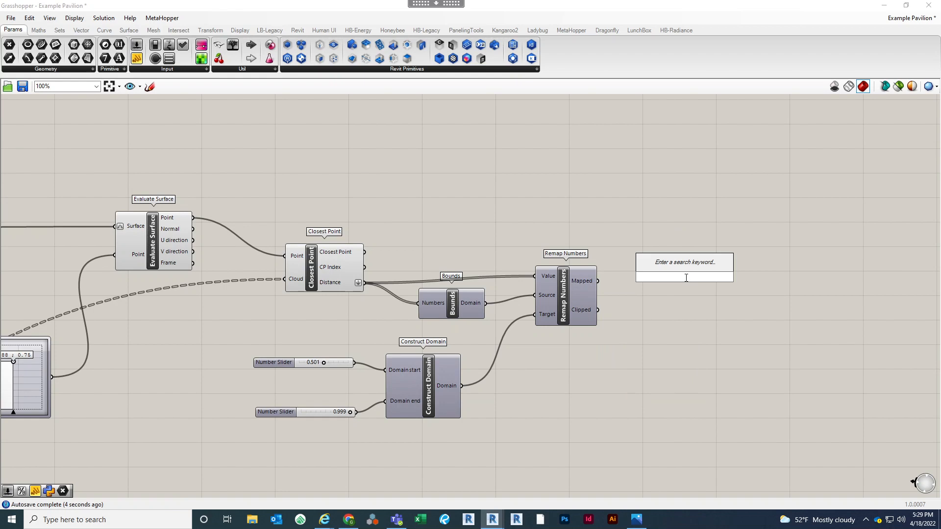
text(pane)
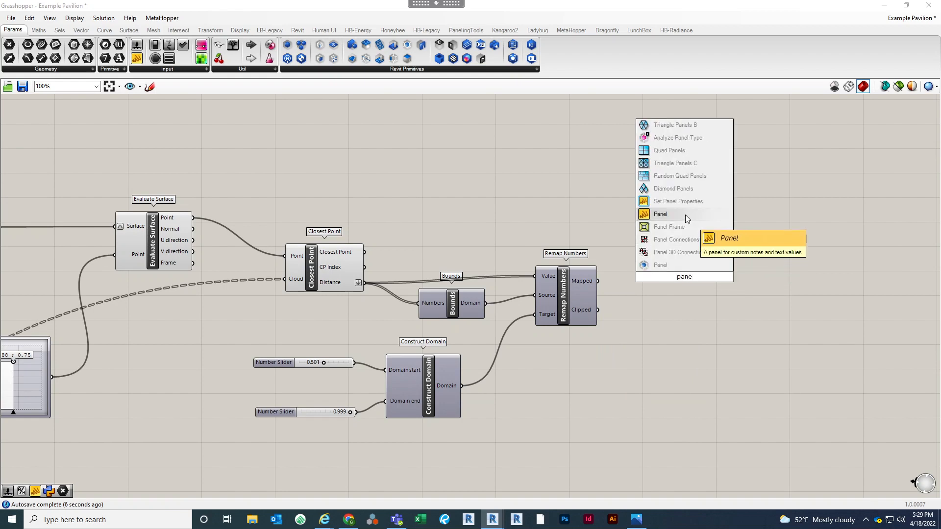
click(684, 214)
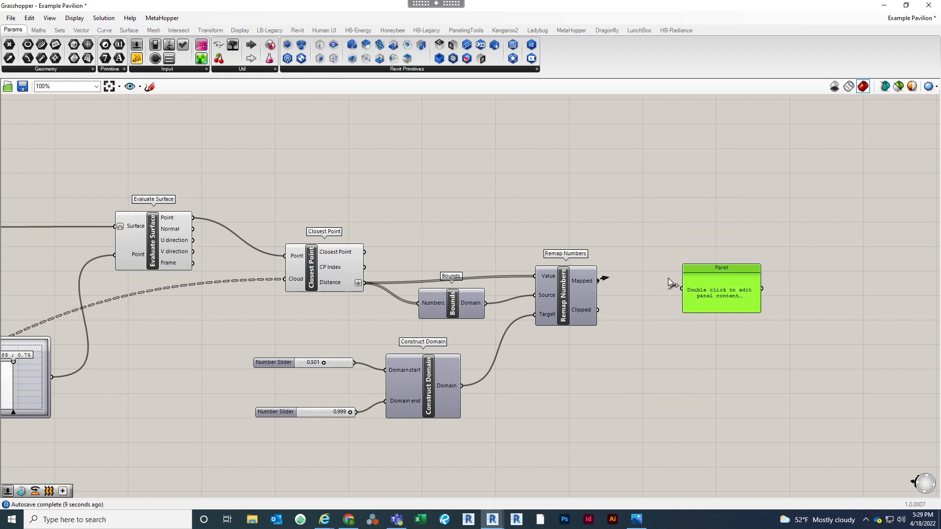
drag(668, 279, 681, 288)
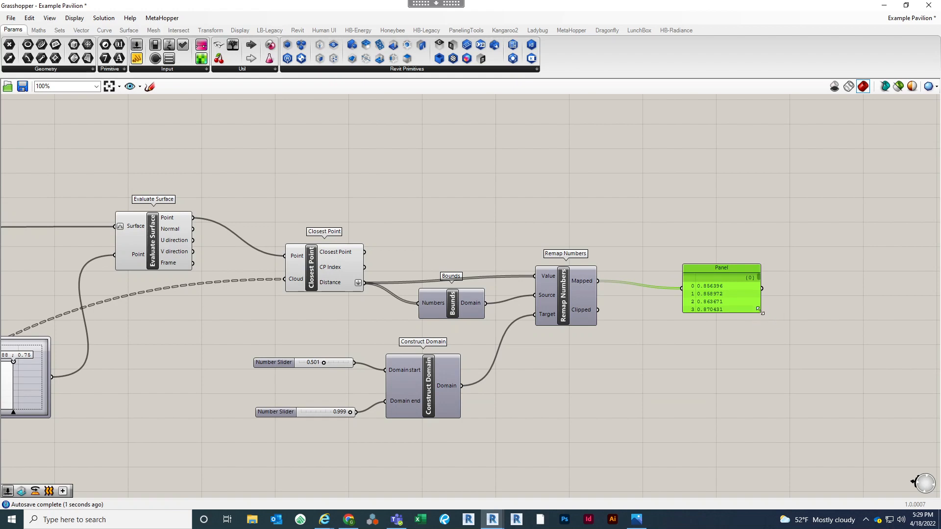
drag(762, 315, 815, 427)
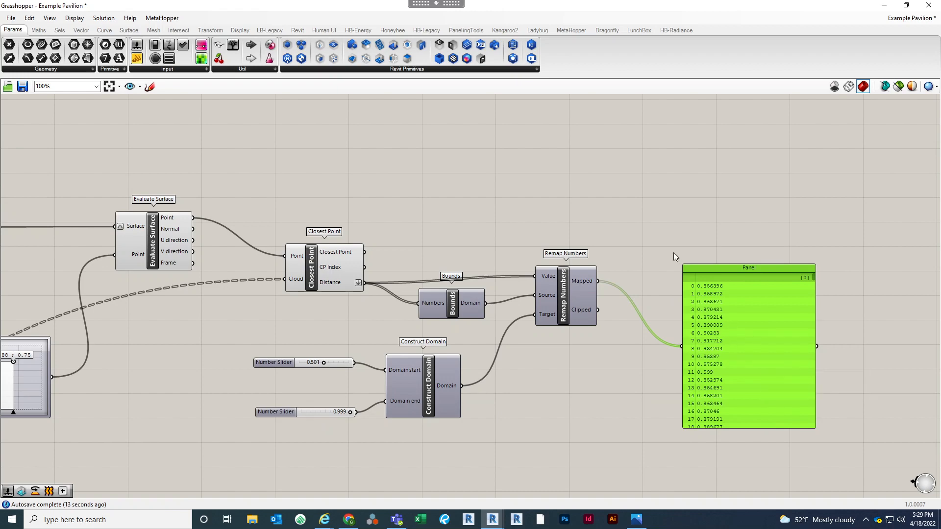
key(Delete)
scroll(669, 269, down, 4)
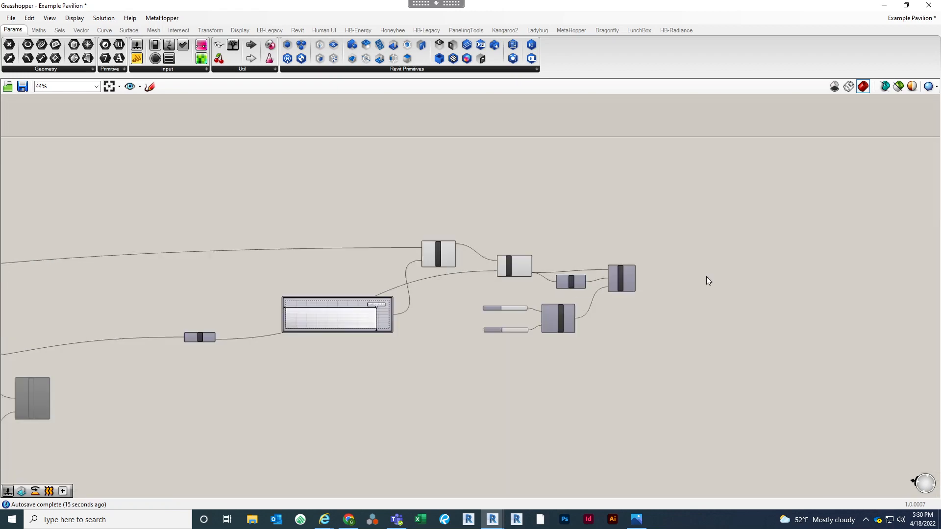
right_drag(707, 277, 638, 303)
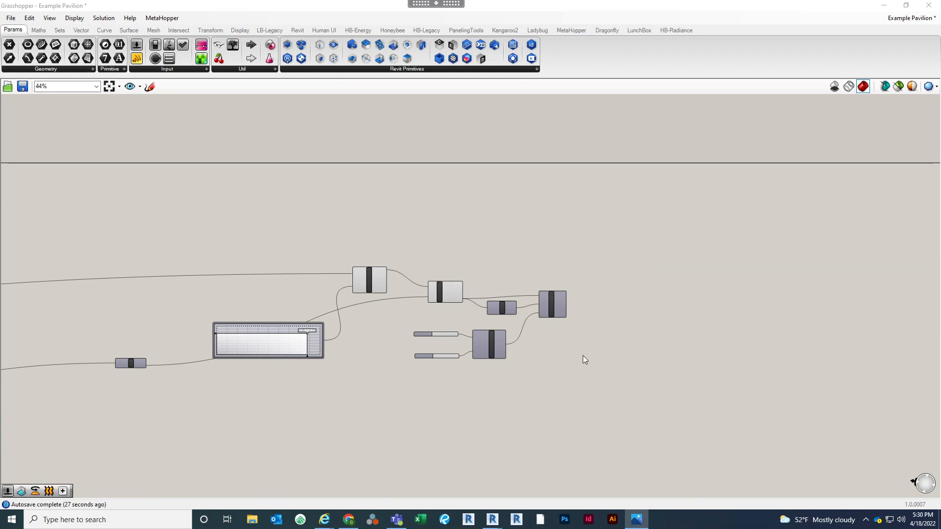
scroll(583, 355, up, 4)
right_drag(607, 355, 404, 357)
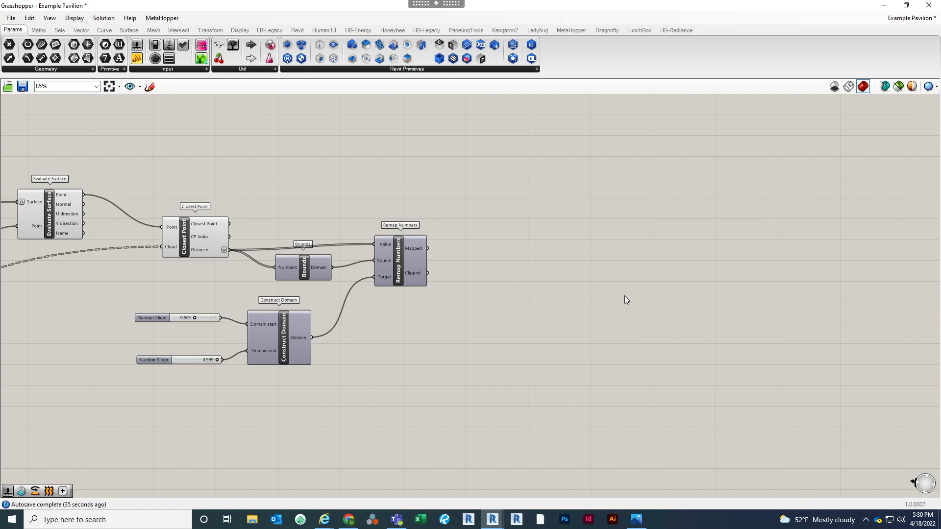
scroll(622, 300, down, 4)
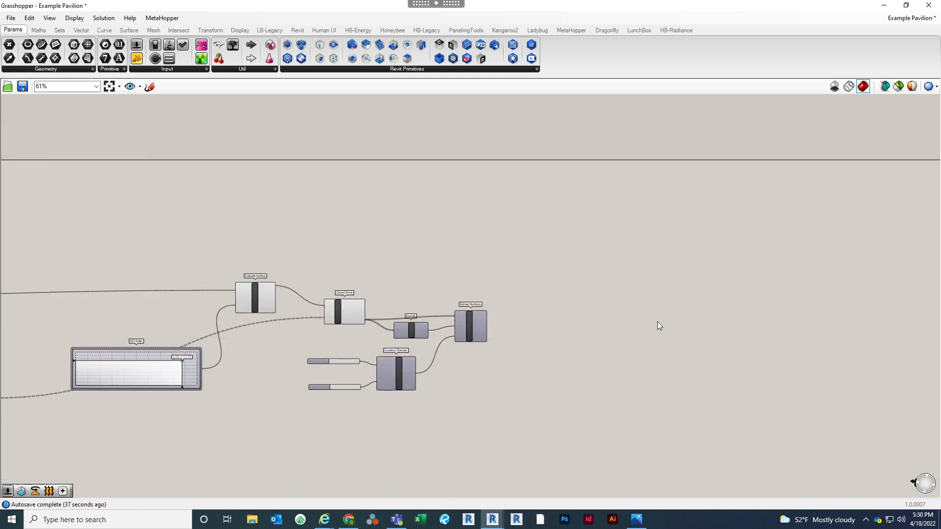
scroll(657, 321, up, 2)
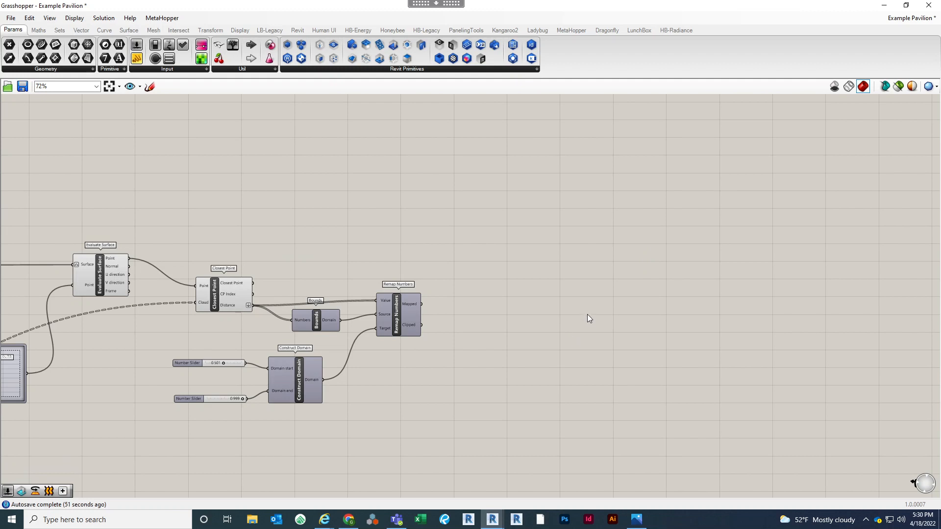
Add a Scale component on the empty canvas beyond Remap Numbers, placed slightly above it
right_drag(601, 313, 597, 346)
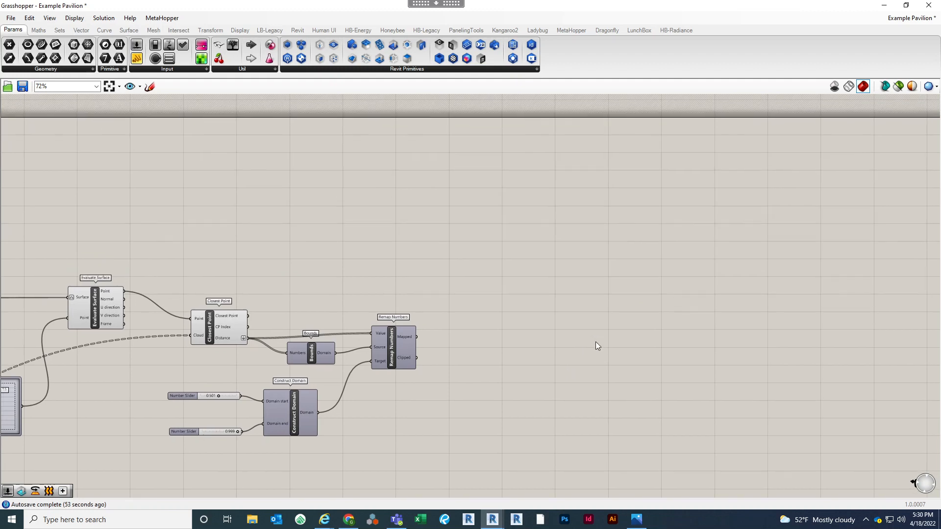
double_click(613, 304)
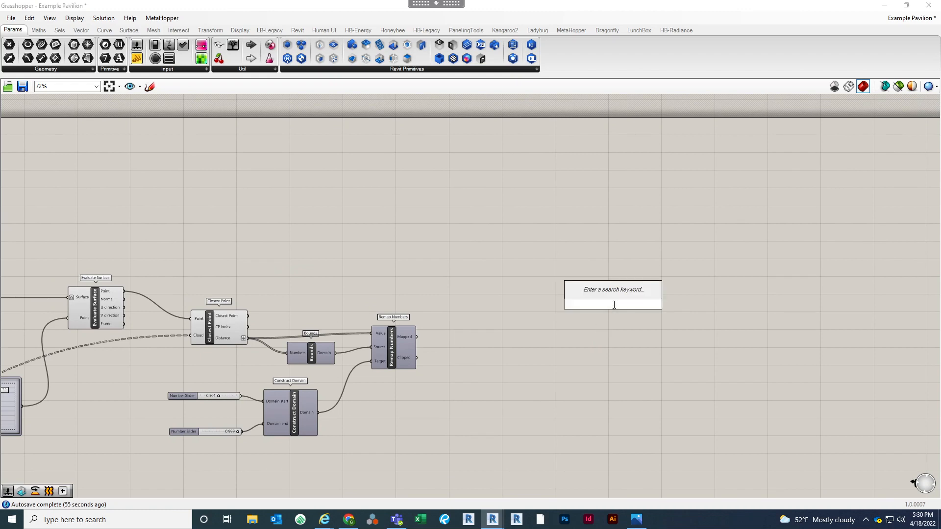
text(scale)
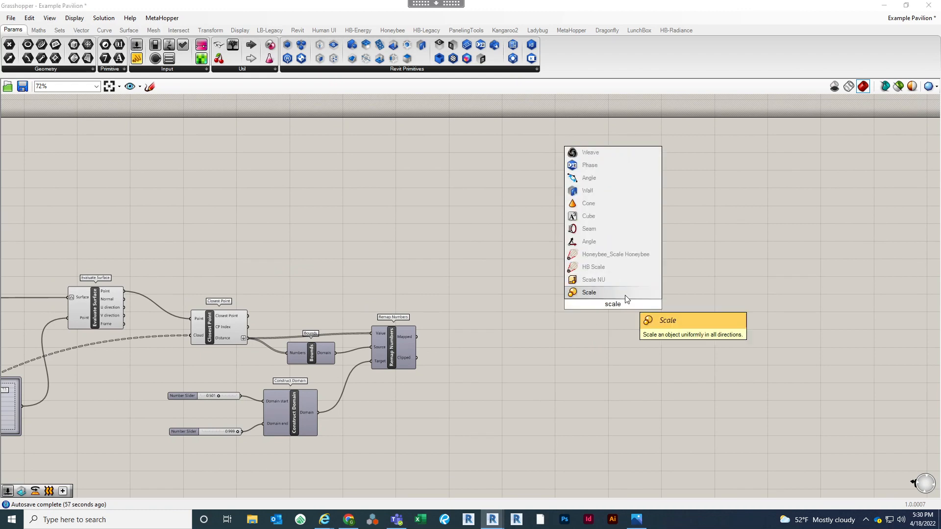
click(628, 292)
drag(623, 303, 649, 278)
scroll(702, 208, down, 3)
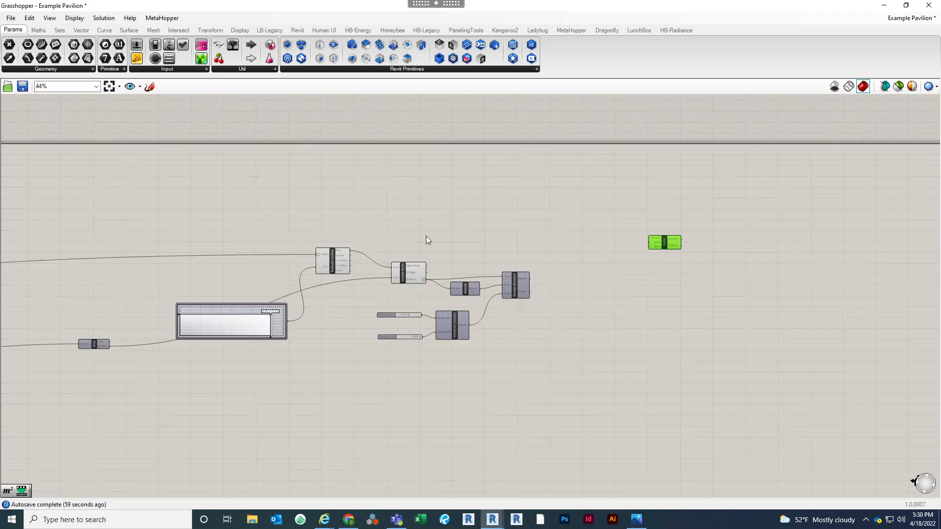
Wire the Faces output of the second Deconstruct Brep into the Geometry input of Scale
scroll(233, 210, up, 1)
right_drag(400, 199, 602, 194)
scroll(314, 338, up, 4)
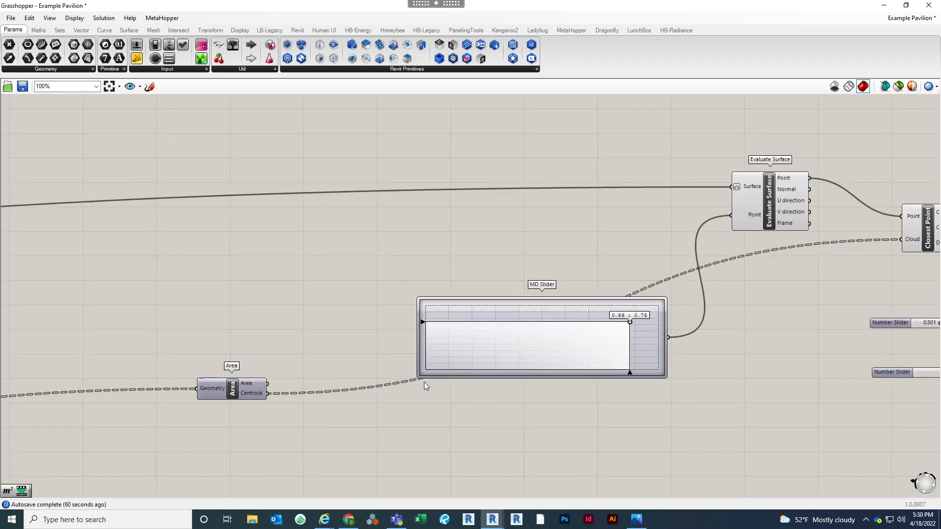
scroll(460, 376, down, 6)
right_drag(97, 383, 298, 364)
scroll(293, 398, up, 6)
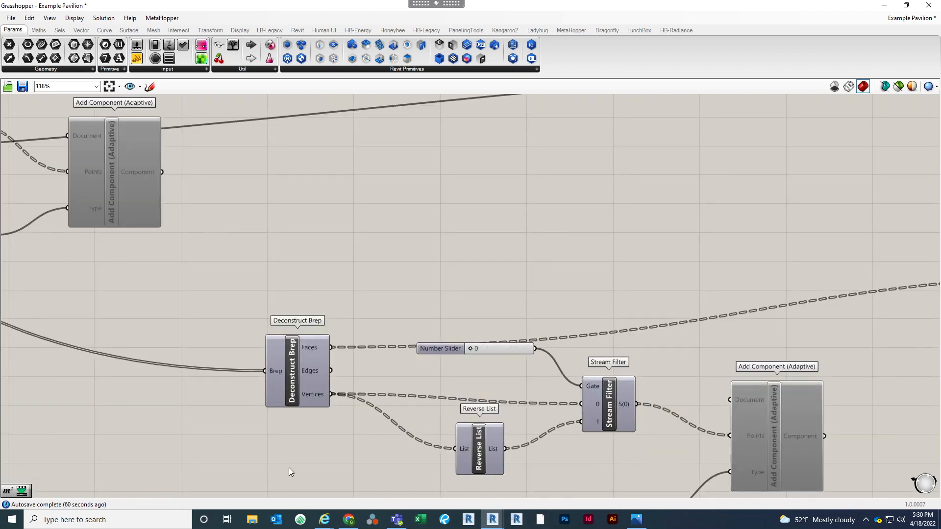
scroll(322, 351, down, 7)
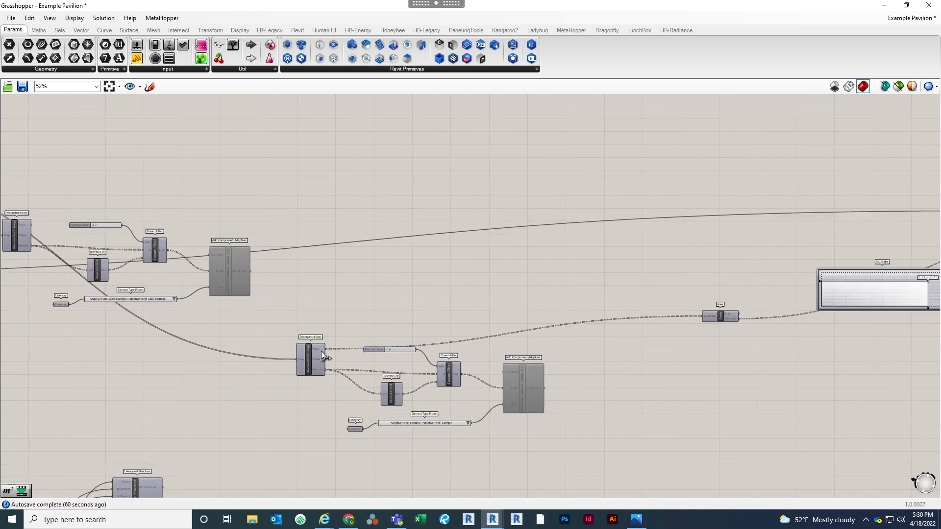
scroll(866, 291, up, 4)
scroll(775, 309, down, 3)
drag(569, 333, 619, 109)
scroll(833, 250, up, 5)
Wire the Centroid output of the Area component into the Center input of Scale
scroll(619, 175, down, 1)
scroll(619, 175, down, 2)
right_drag(629, 211, 938, 219)
right_drag(187, 269, 453, 194)
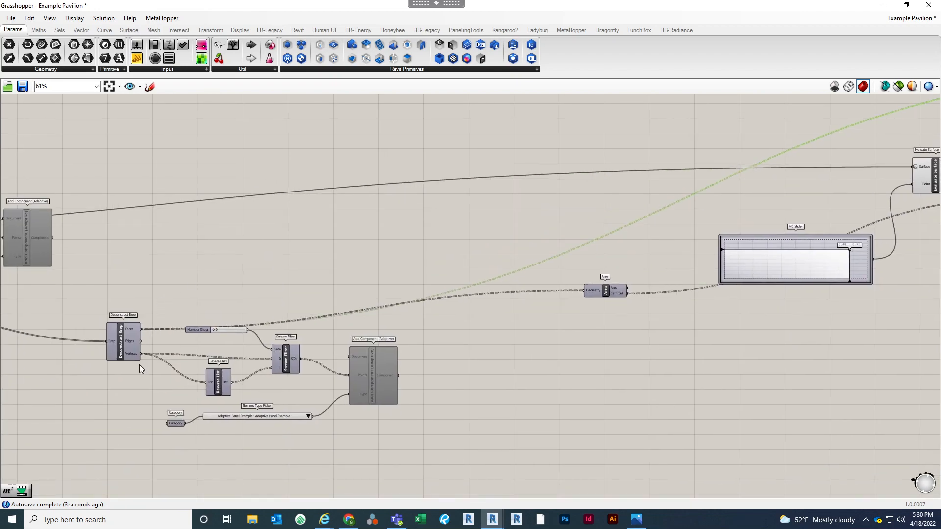
right_drag(576, 353, 349, 365)
scroll(352, 285, up, 2)
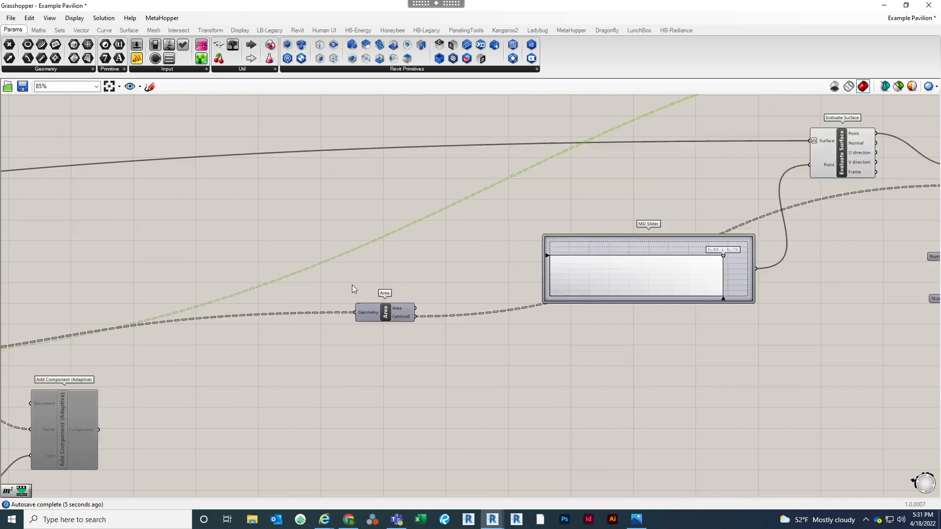
scroll(352, 285, up, 2)
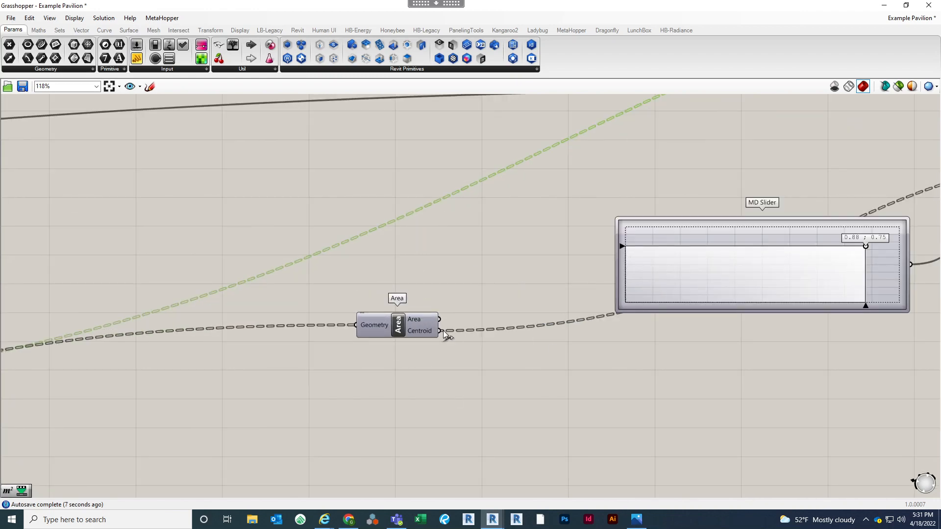
scroll(426, 347, down, 7)
scroll(789, 245, up, 2)
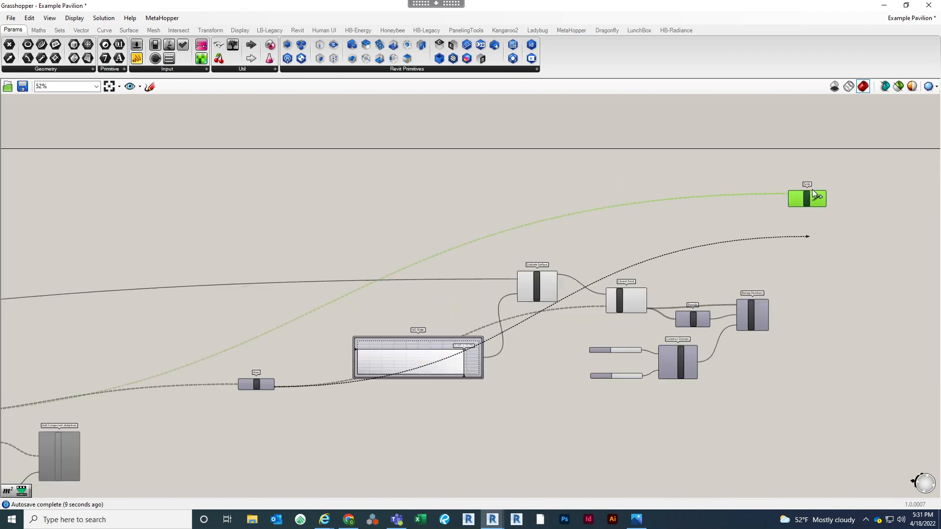
scroll(812, 189, up, 5)
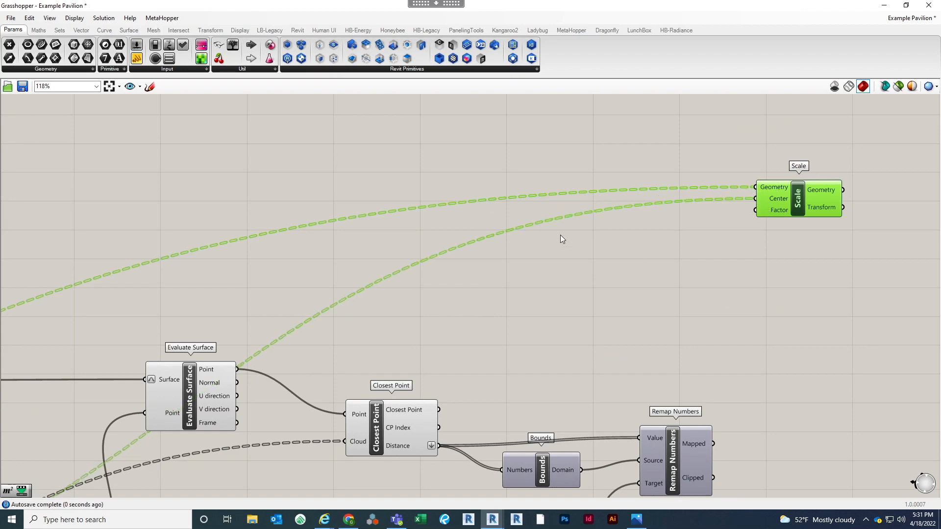
Move Scale farther away from Remap Numbers to make room for more components between them
right_drag(756, 284, 560, 234)
drag(616, 149, 781, 167)
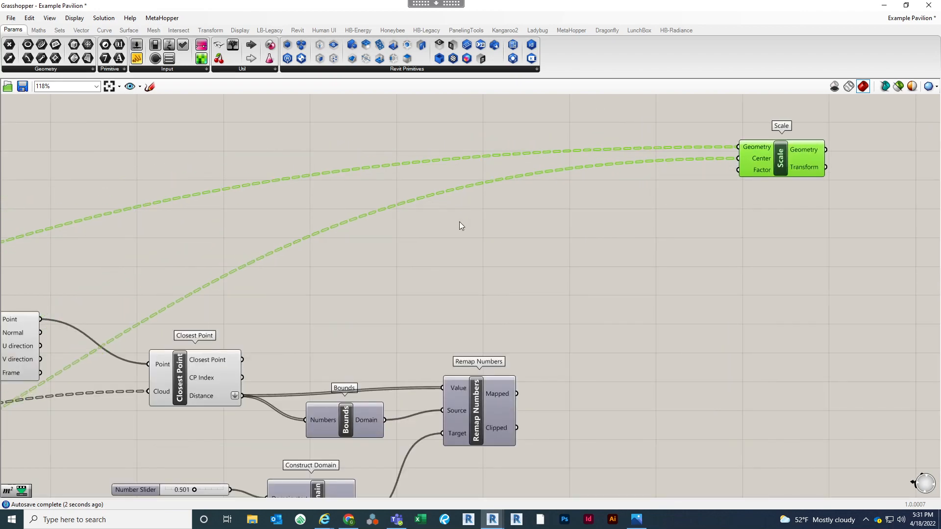
scroll(460, 221, down, 2)
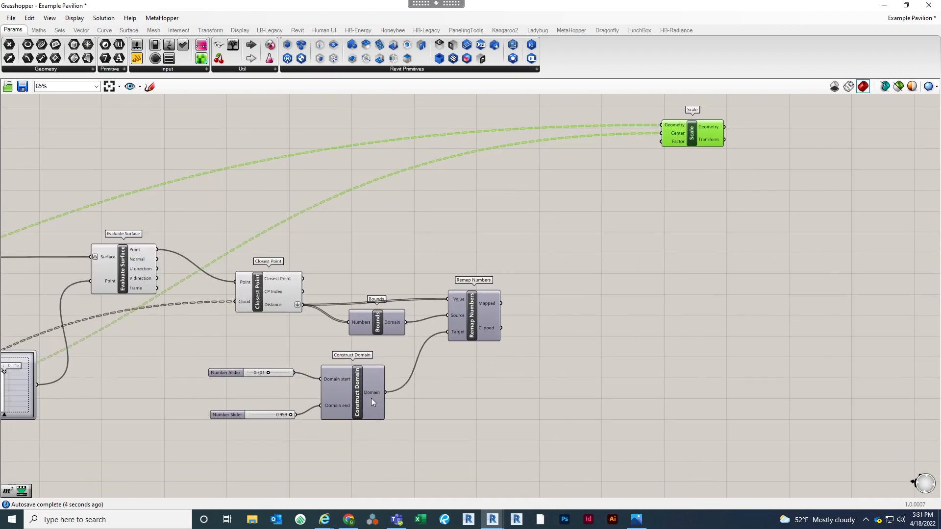
right_drag(570, 364, 547, 393)
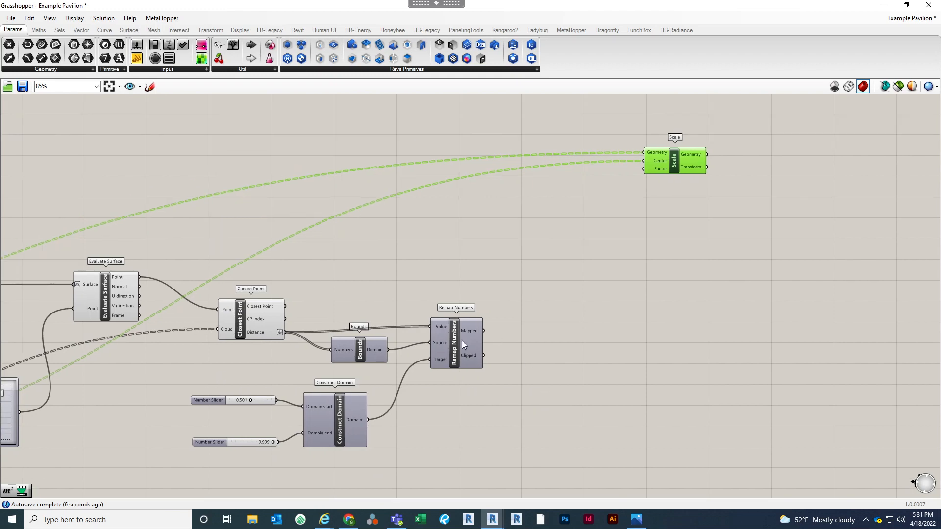
right_drag(682, 288, 662, 298)
drag(658, 175, 741, 184)
Duplicate Remap Numbers and Construct Domain with their wires, and arrange the copies just below Scale
double_click(589, 275)
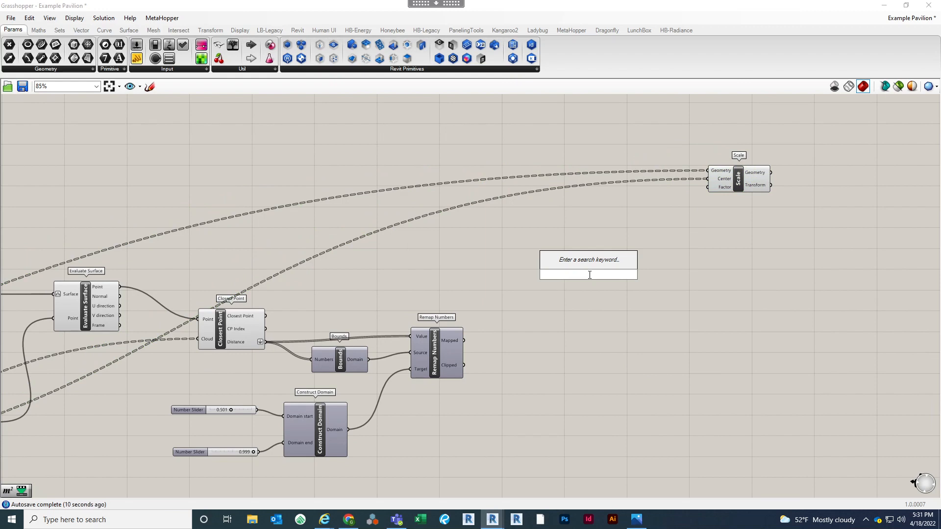
click(554, 365)
click(435, 368)
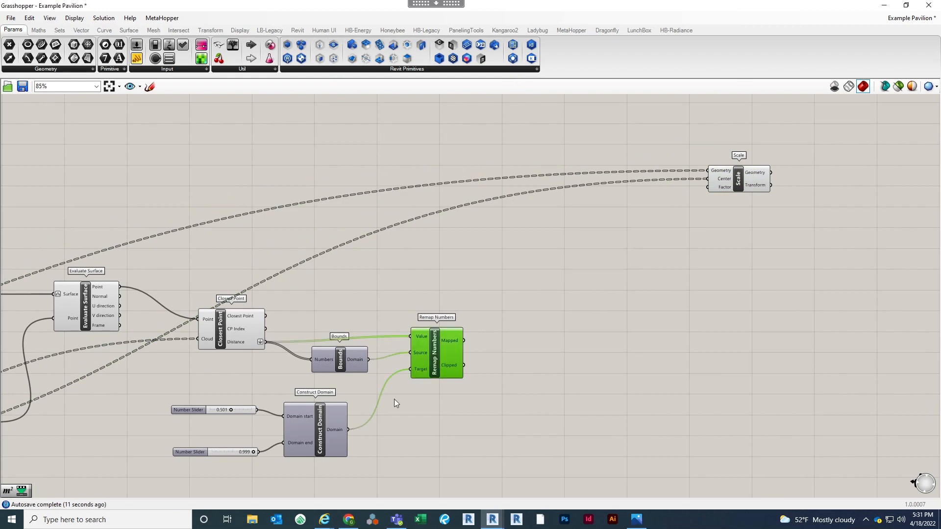
shift+click(320, 437)
key(ctrl+v)
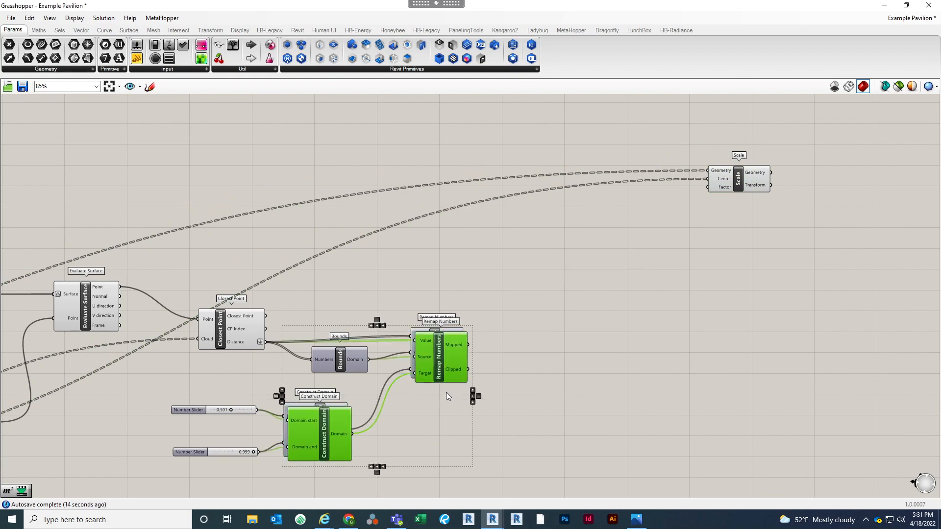
drag(442, 357, 696, 286)
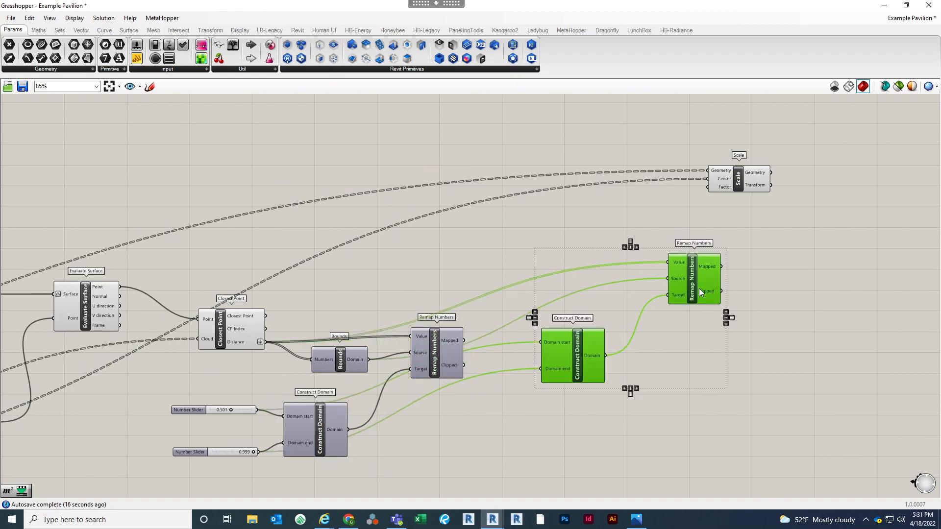
click(645, 360)
drag(577, 366, 623, 358)
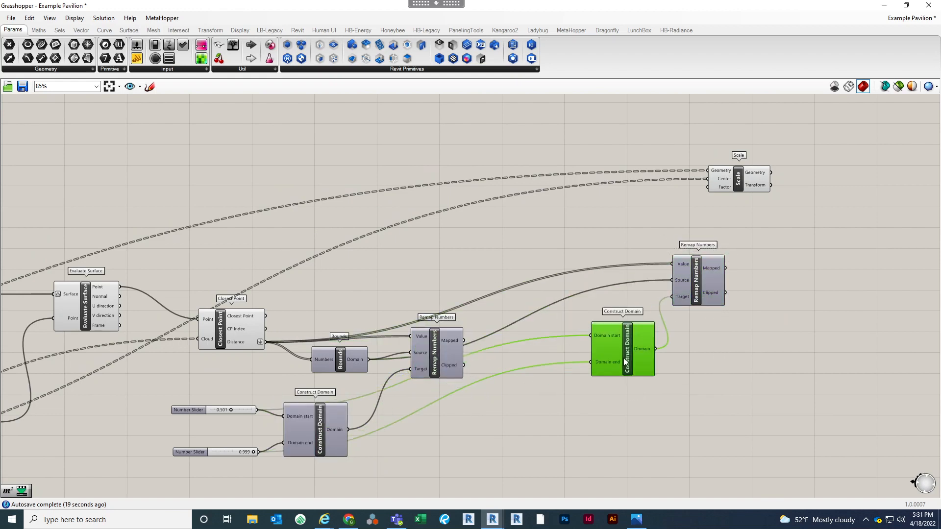
Place a copy of Bounds before the second Remap Numbers and wire both into a second remapping of the first one's Mapped values
drag(452, 358, 466, 319)
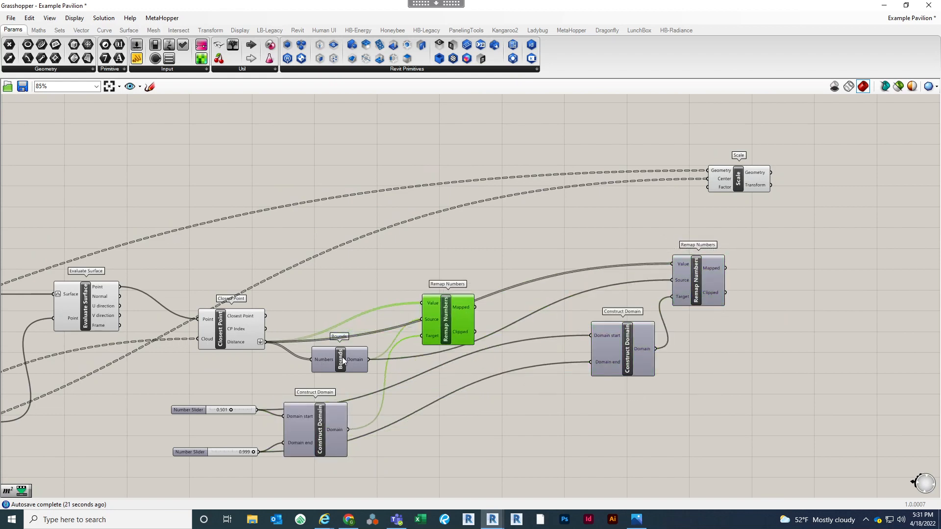
drag(340, 361, 604, 283)
drag(477, 308, 578, 274)
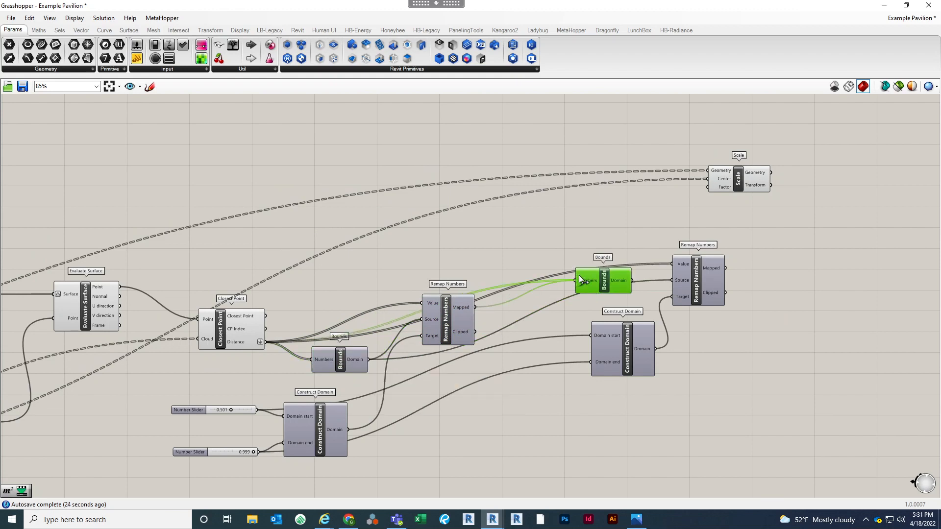
drag(475, 307, 672, 279)
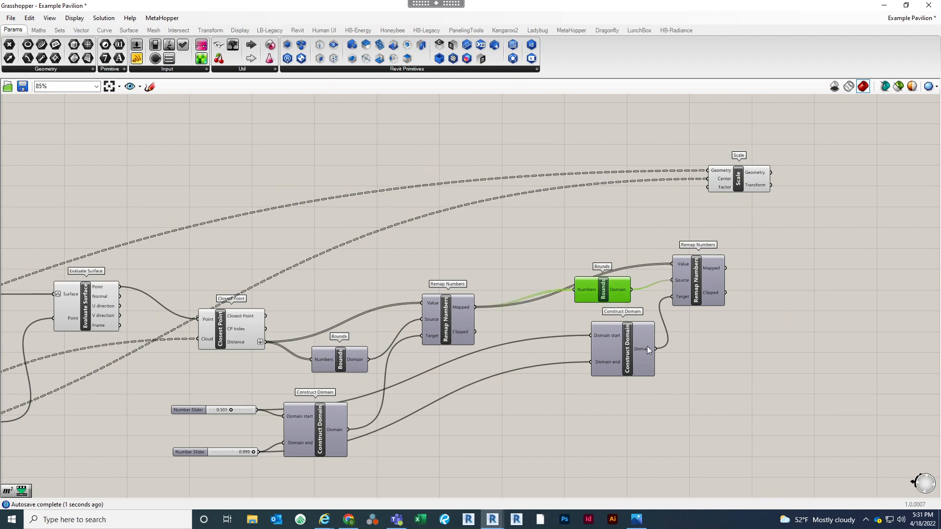
Add two number sliders set to 0 and 1 below the duplicated Construct Domain, stacked one above the other
drag(623, 361, 611, 367)
double_click(502, 428)
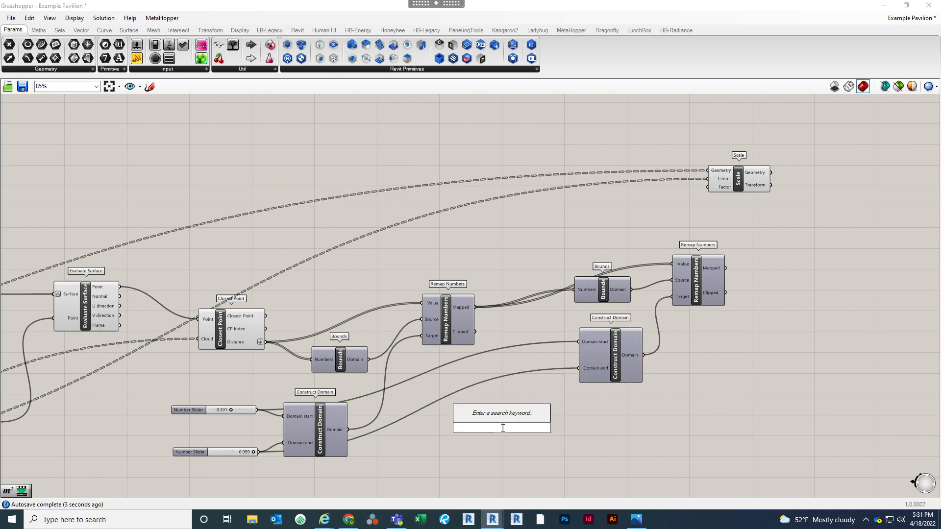
text(0)
key(Return)
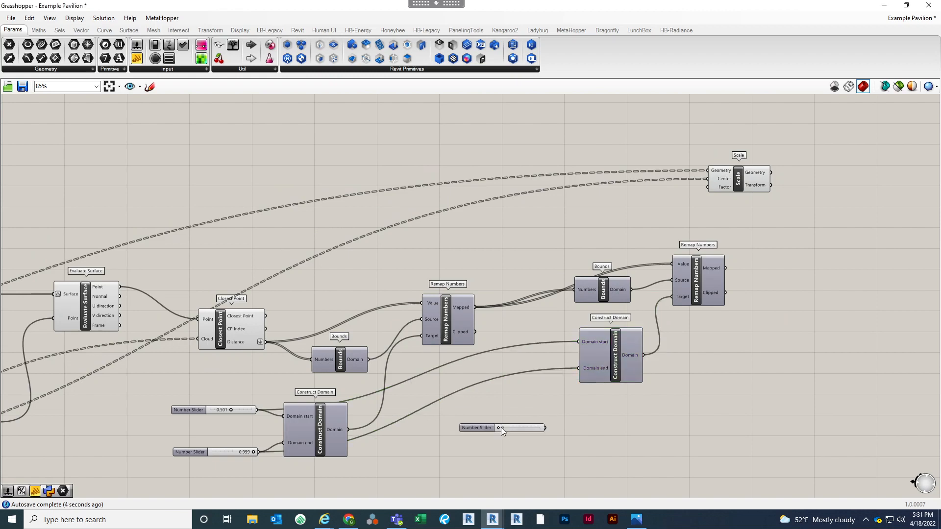
double_click(521, 460)
text(1)
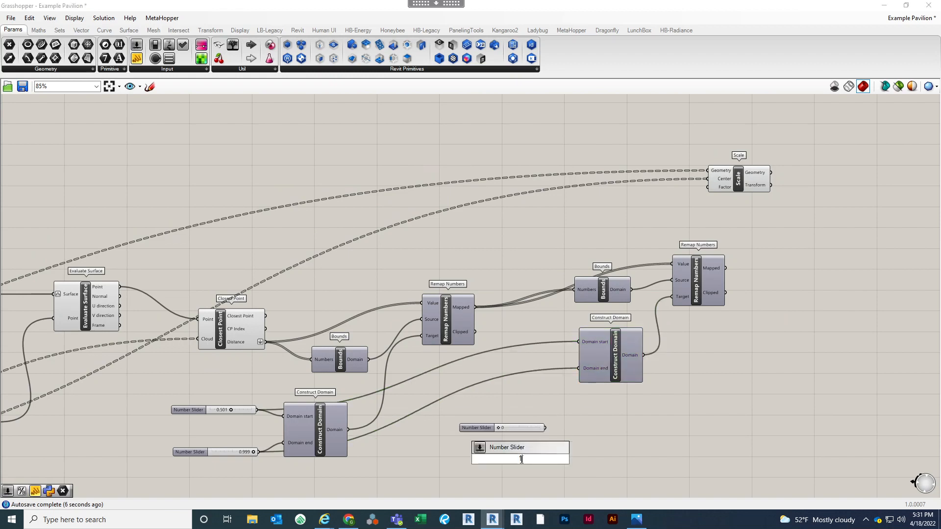
key(Return)
drag(520, 459, 503, 445)
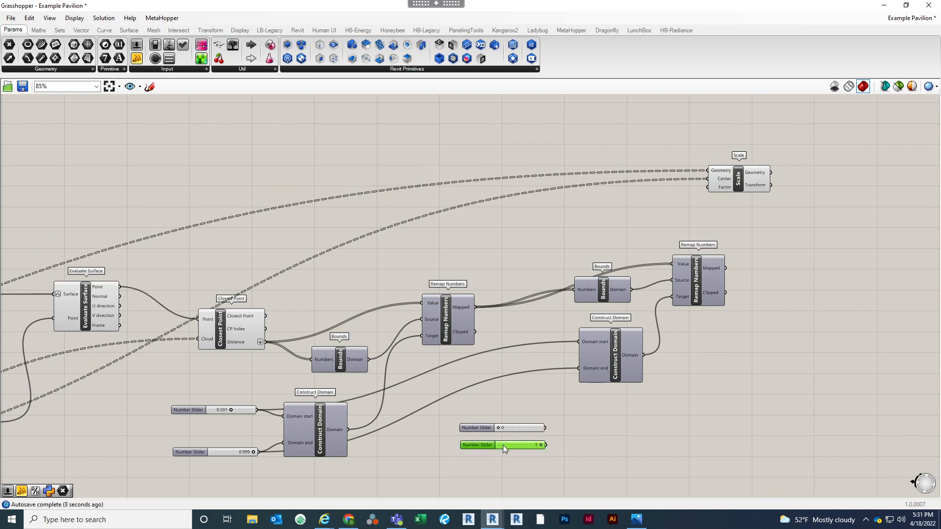
Delete the 0 number slider and add a 0.01 number slider in its place
scroll(527, 416, up, 1)
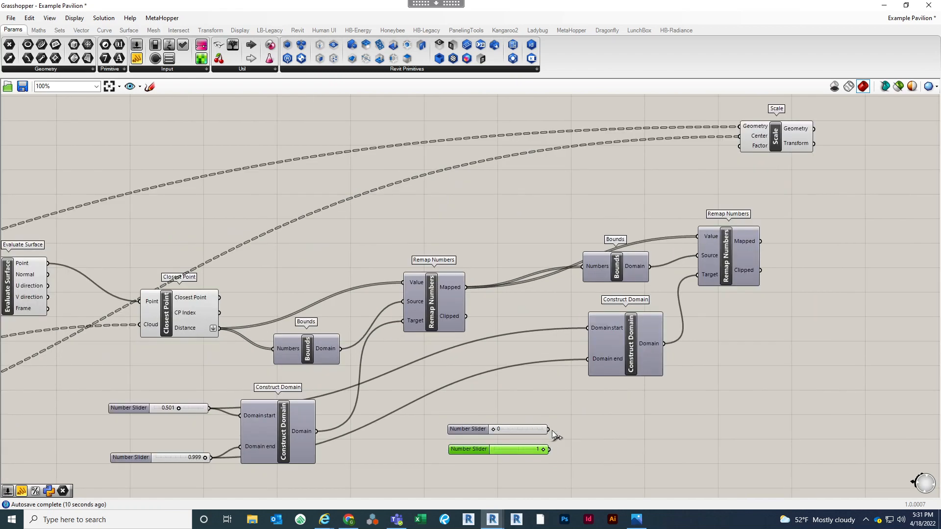
drag(558, 400, 521, 437)
key(Delete)
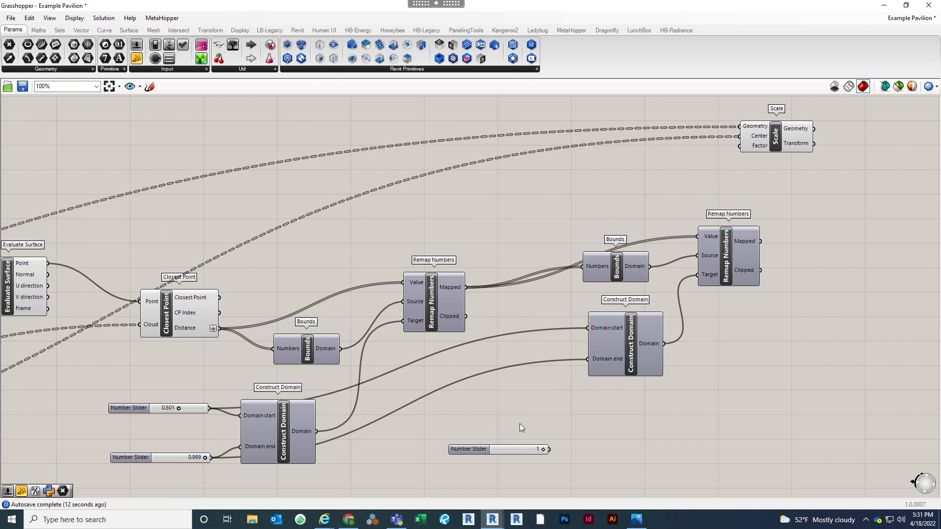
double_click(520, 423)
text(0.01)
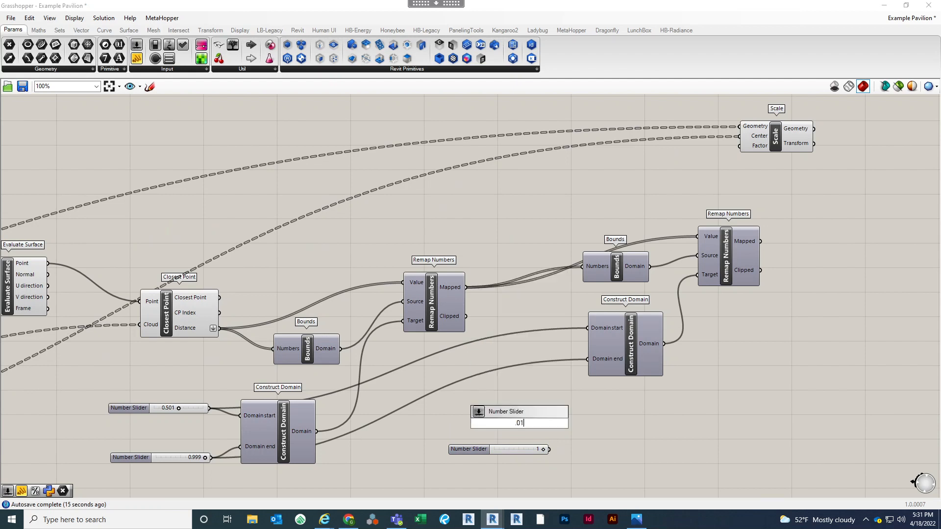
key(Return)
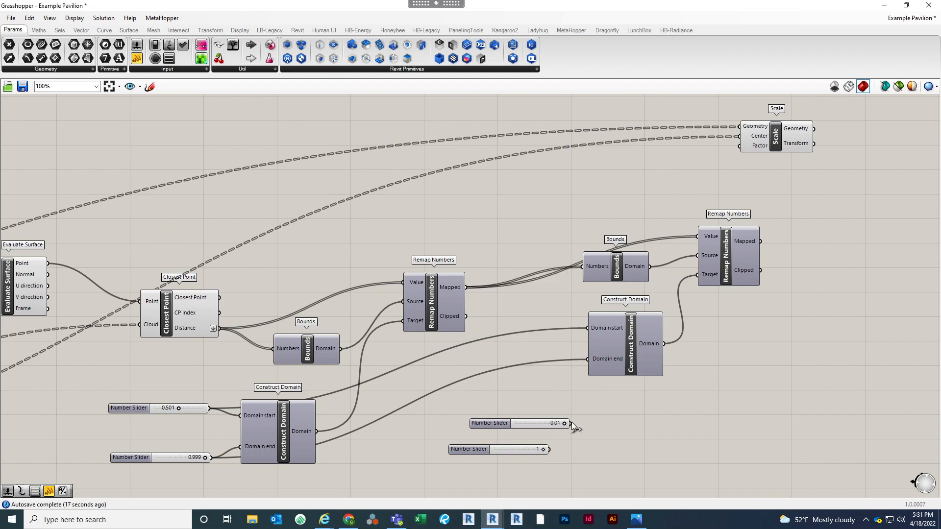
Feed the second Construct Domain's start from the 0.01 slider and its end from the 1 slider, and move both sliders closer
drag(571, 423, 587, 328)
drag(549, 449, 589, 359)
drag(520, 421, 511, 374)
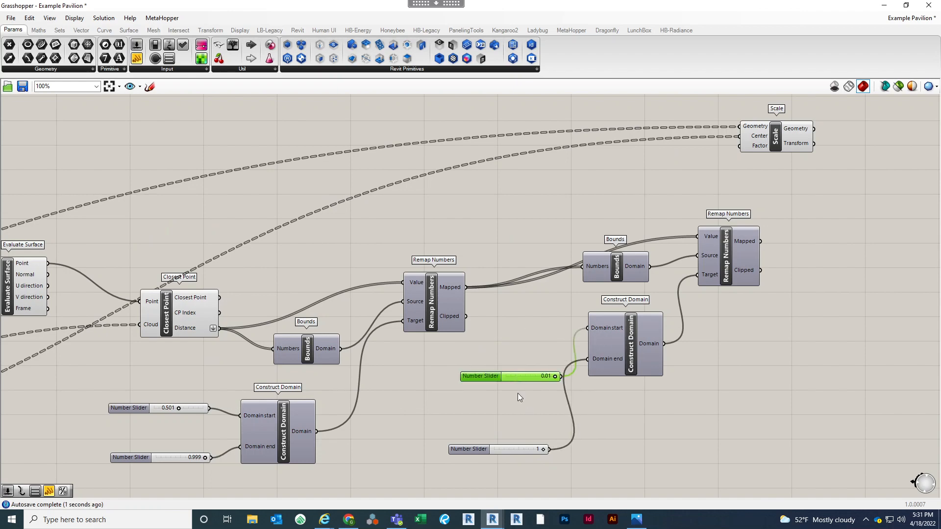
drag(520, 447, 526, 414)
Wire the second Remap Numbers' Mapped output into Scale's Factor and move Scale beyond Remap Numbers
right_drag(696, 361, 668, 449)
drag(716, 257, 711, 234)
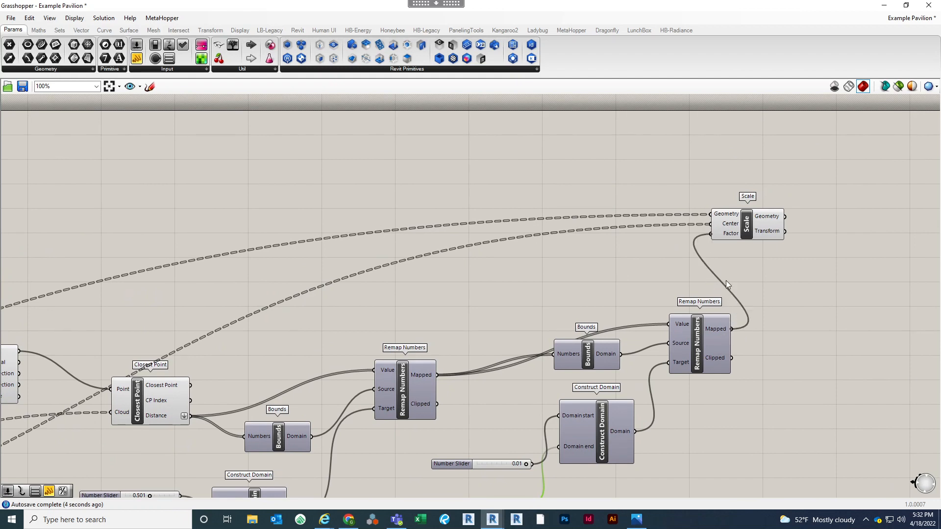
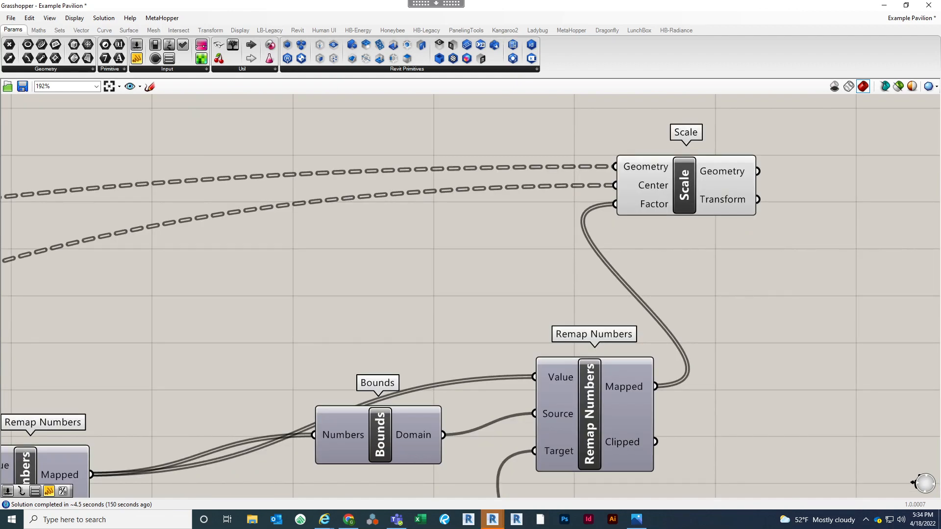
scroll(727, 271, down, 3)
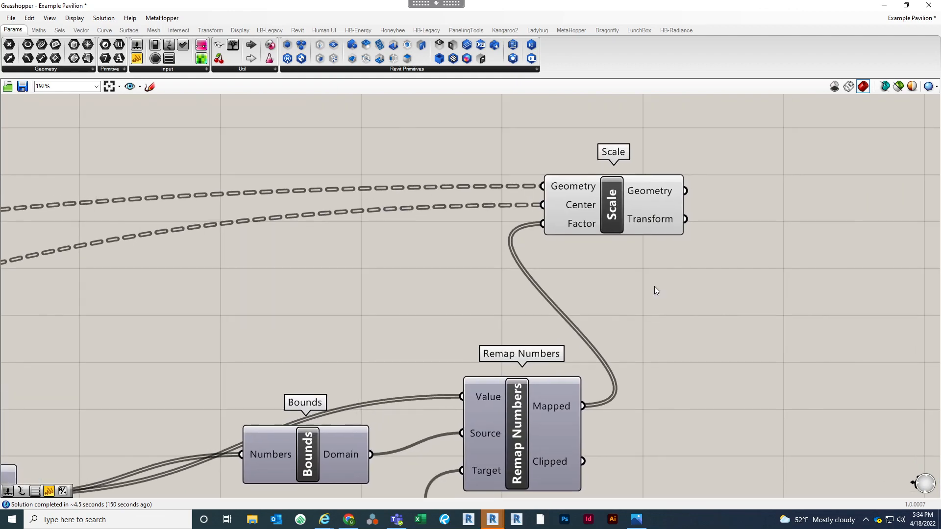
click(592, 248)
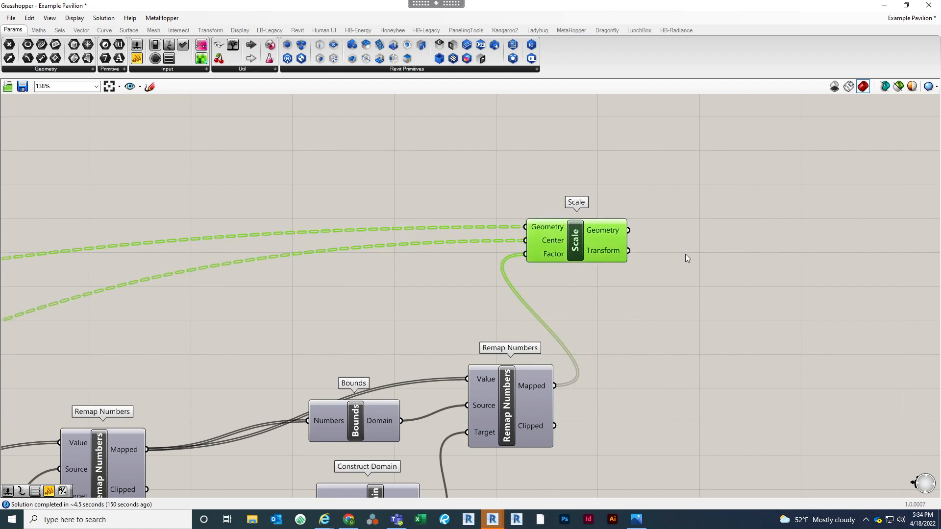
click(690, 195)
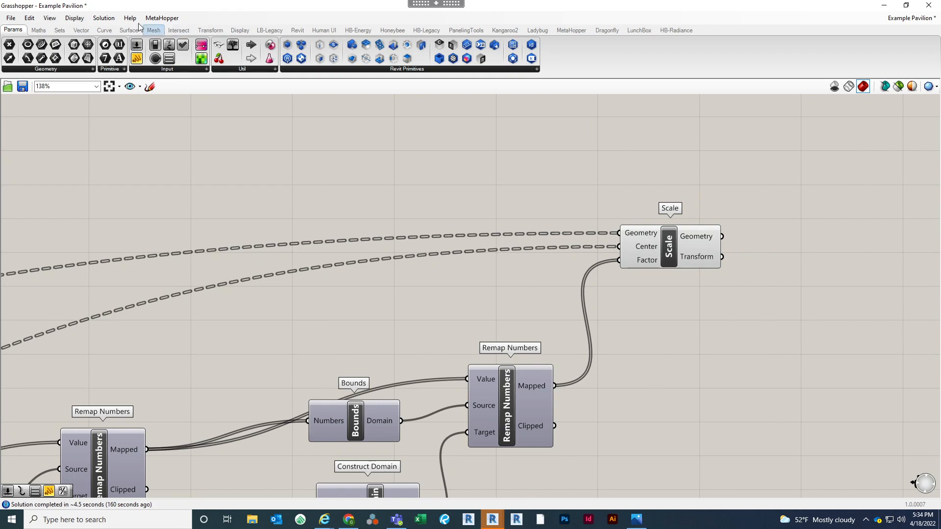
Disable the Grasshopper solver so the definition stops recomputing
click(102, 18)
click(127, 55)
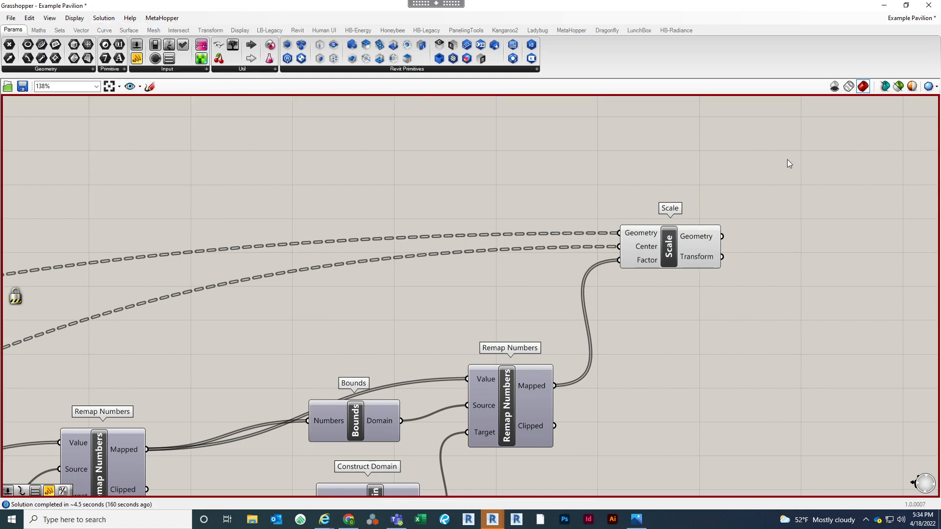
Flatten Scale's Geometry and Center inputs and re-enable the solver
right_click(638, 234)
click(683, 309)
right_click(649, 249)
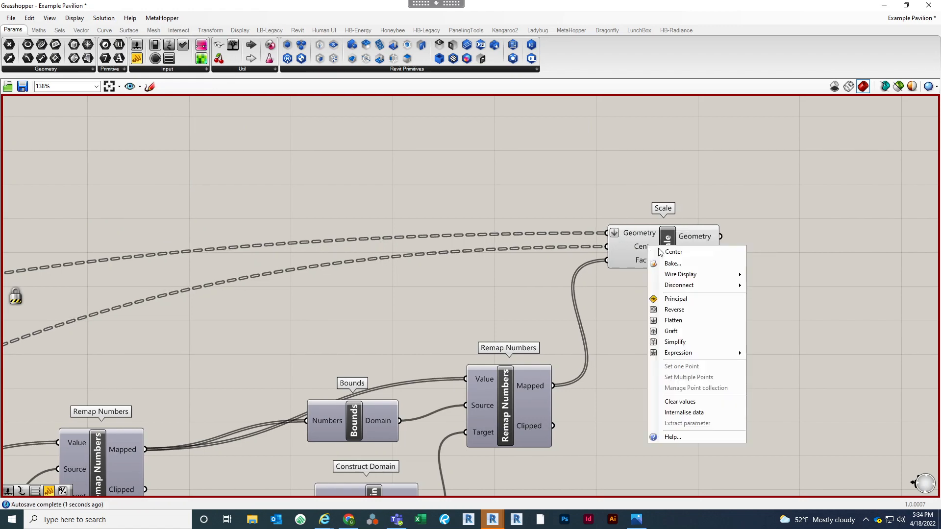
click(696, 318)
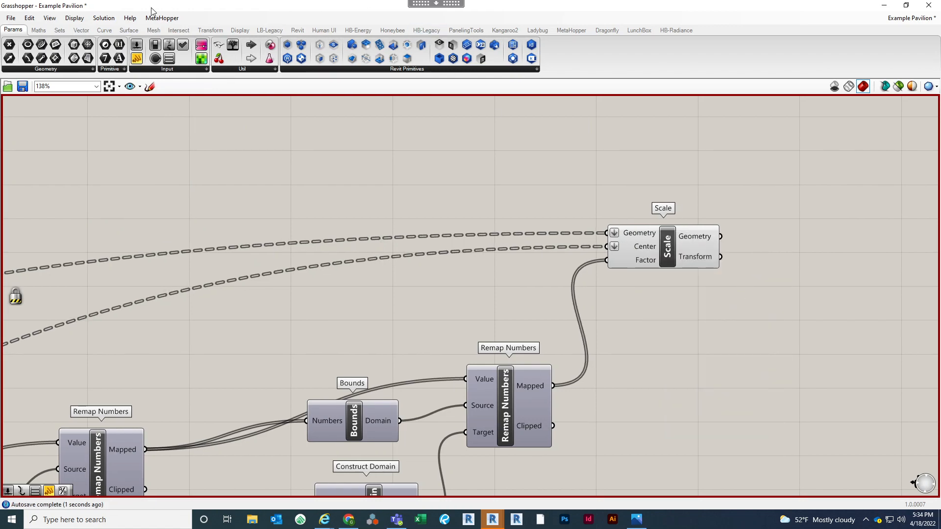
click(104, 18)
click(115, 28)
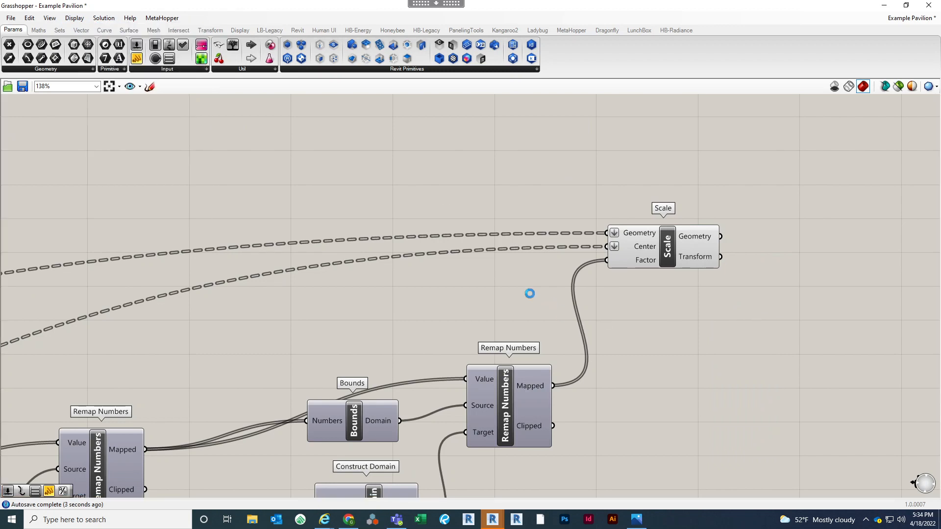
Examine the scaled roof panels in Rhino's Perspective viewport, and return to the Grasshopper definition
right_drag(287, 291, 133, 272)
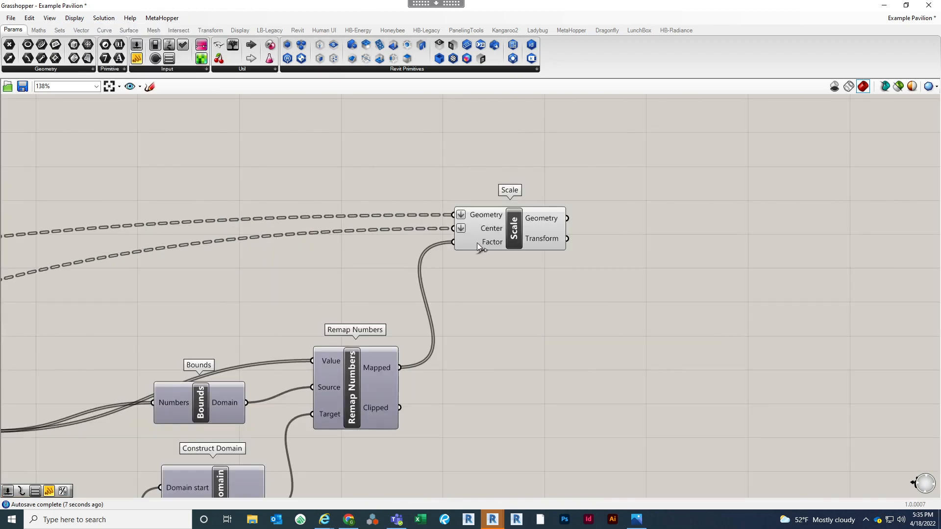
right_drag(574, 289, 581, 294)
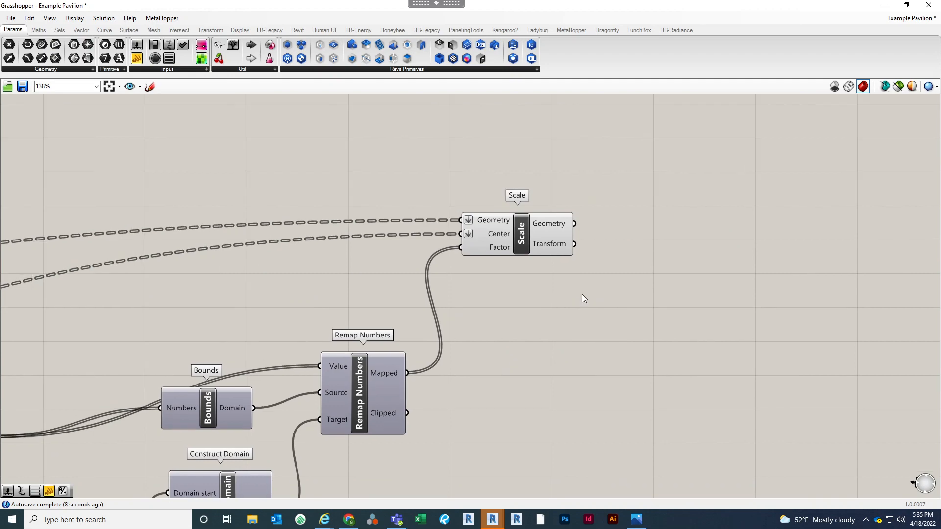
click(883, 4)
right_drag(604, 231, 603, 271)
scroll(616, 166, up, 4)
scroll(587, 196, up, 3)
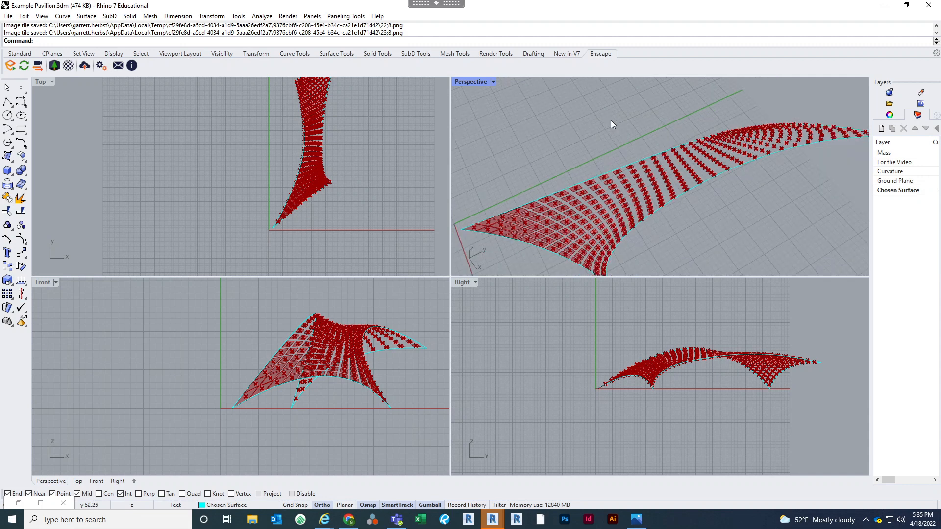
click(493, 520)
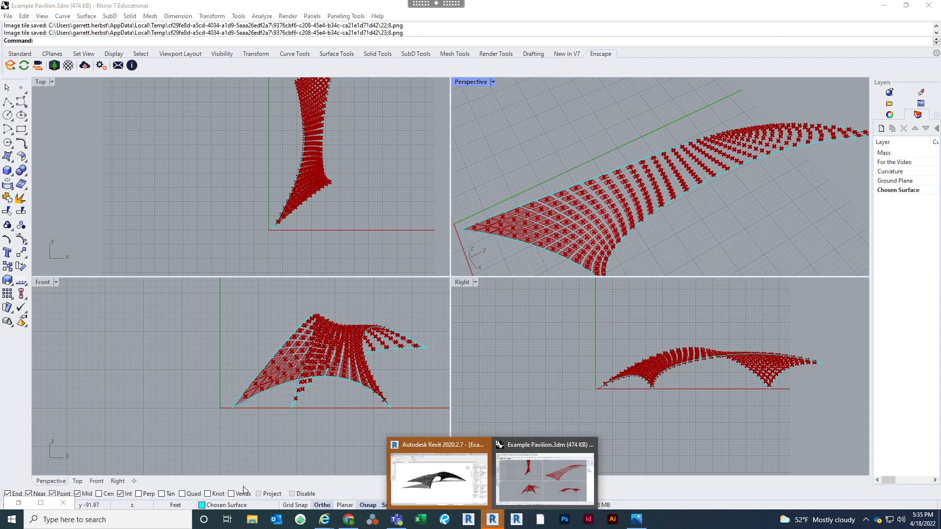
click(16, 505)
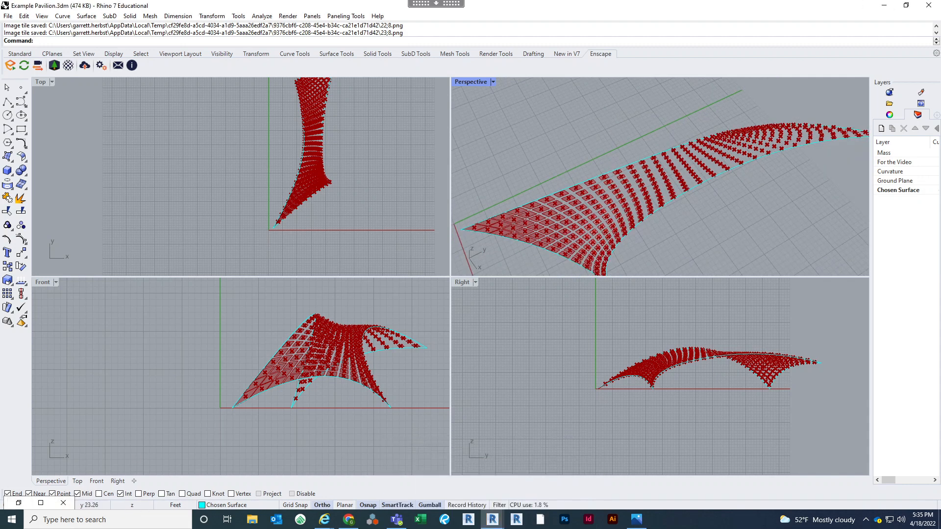
click(18, 503)
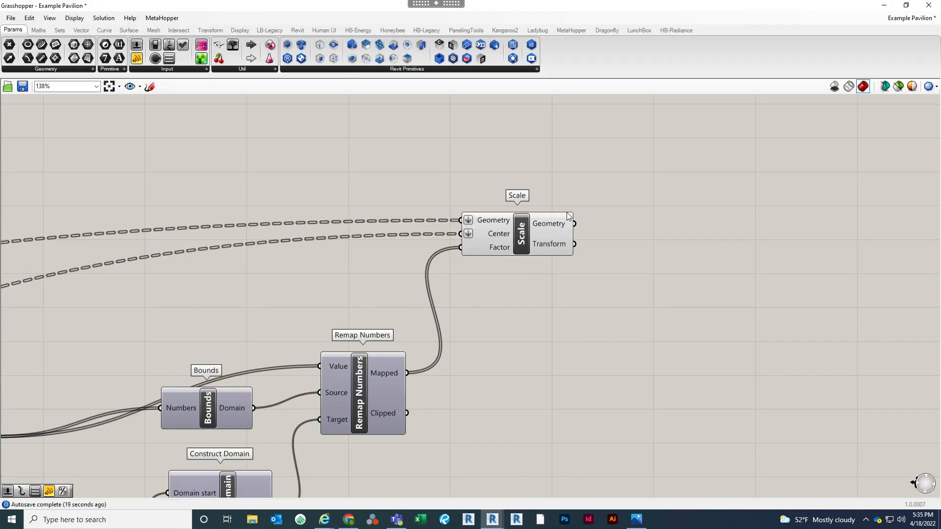
Turn off the preview of the Evaluate Surface and Closest Point components
scroll(616, 197, down, 4)
scroll(205, 303, up, 3)
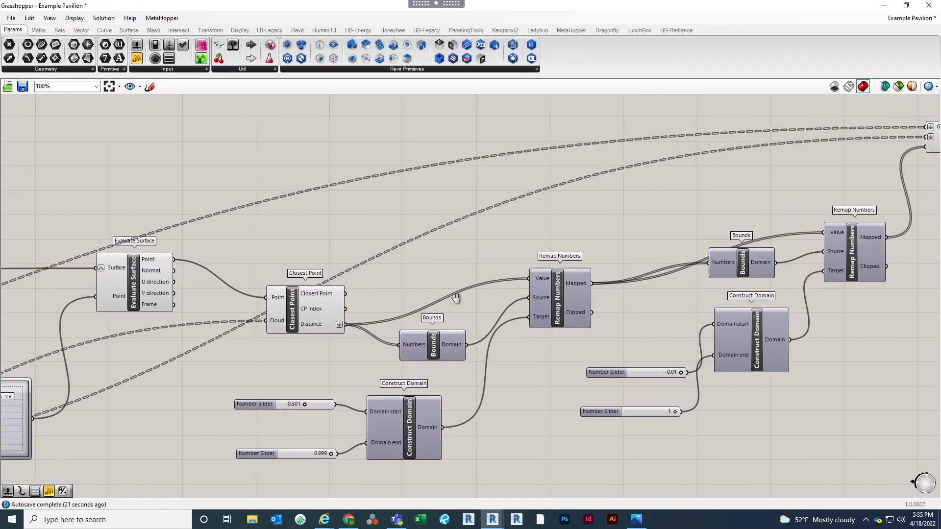
right_drag(350, 160, 486, 181)
drag(489, 173, 264, 375)
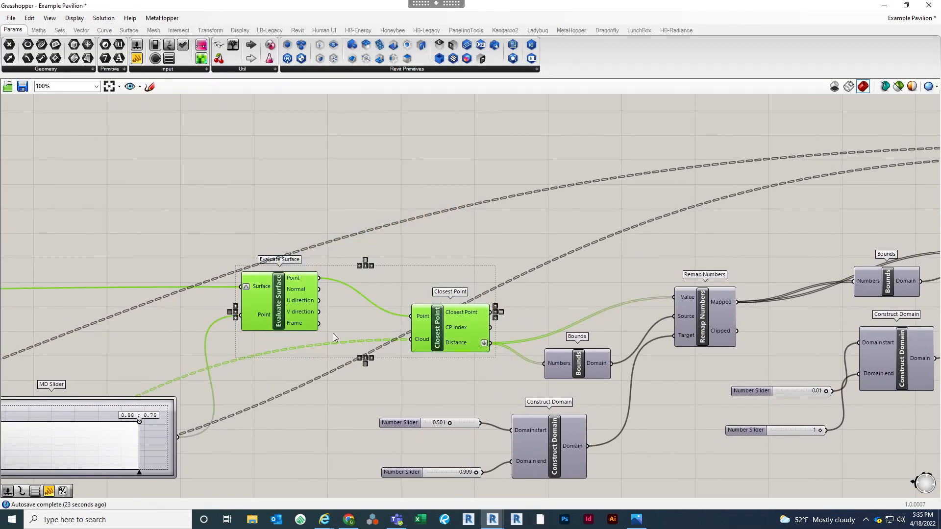
middle_click(333, 335)
click(353, 311)
scroll(392, 248, down, 3)
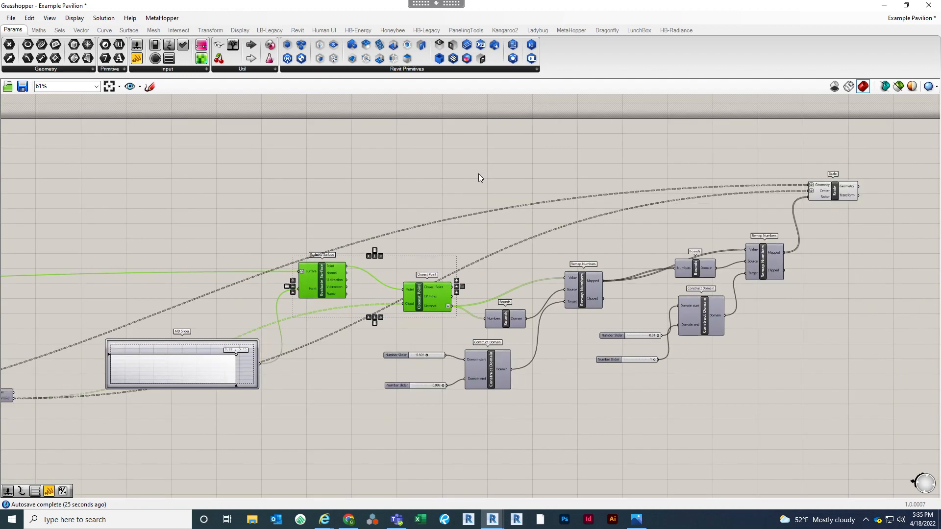
click(478, 173)
Shrink the Grasshopper window so that the MD Slider and Rhino's Perspective viewport can be seen together
right_drag(455, 194, 432, 212)
drag(671, 4, 509, 213)
right_drag(789, 159, 646, 181)
scroll(373, 361, down, 5)
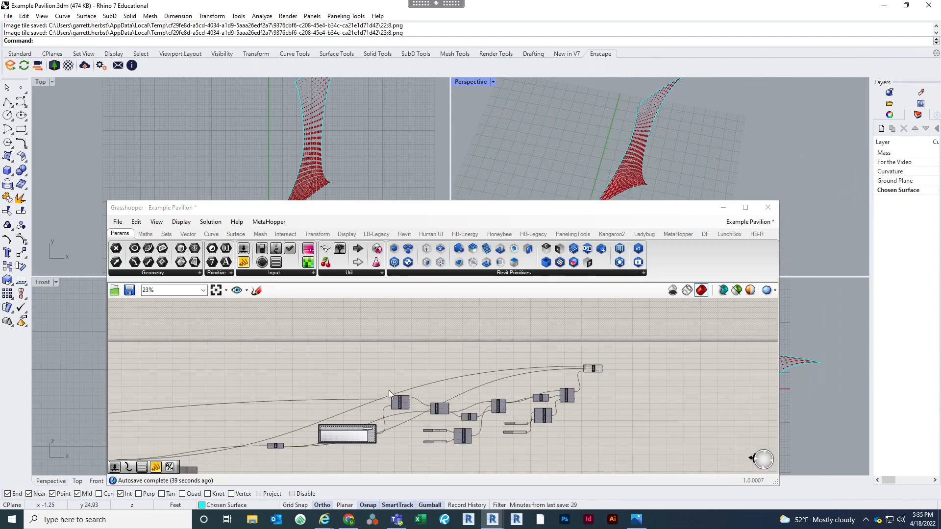
right_drag(358, 436, 463, 390)
scroll(463, 391, up, 6)
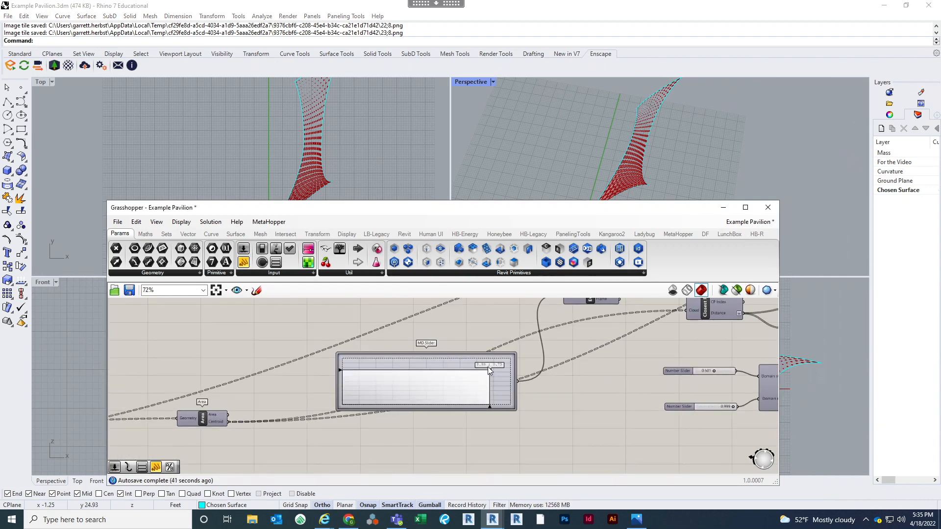
Try several surface point positions with the MD Slider, ending at about 0.74 and 0.58, and maximize the Grasshopper window
drag(487, 369, 331, 395)
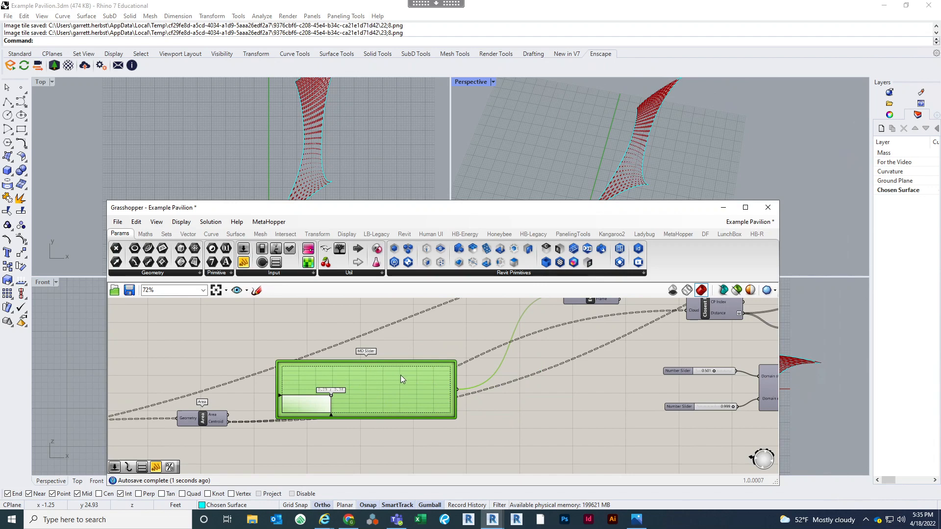
drag(401, 374, 334, 380)
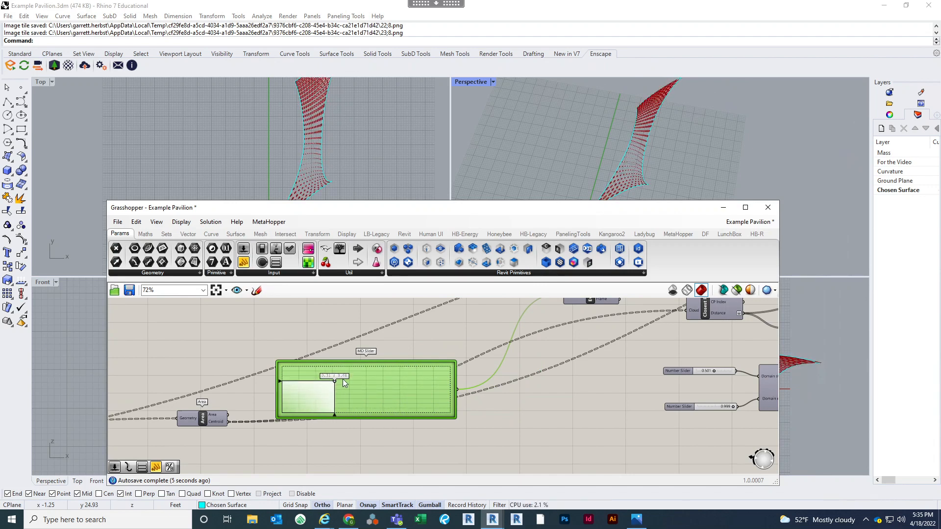
click(342, 378)
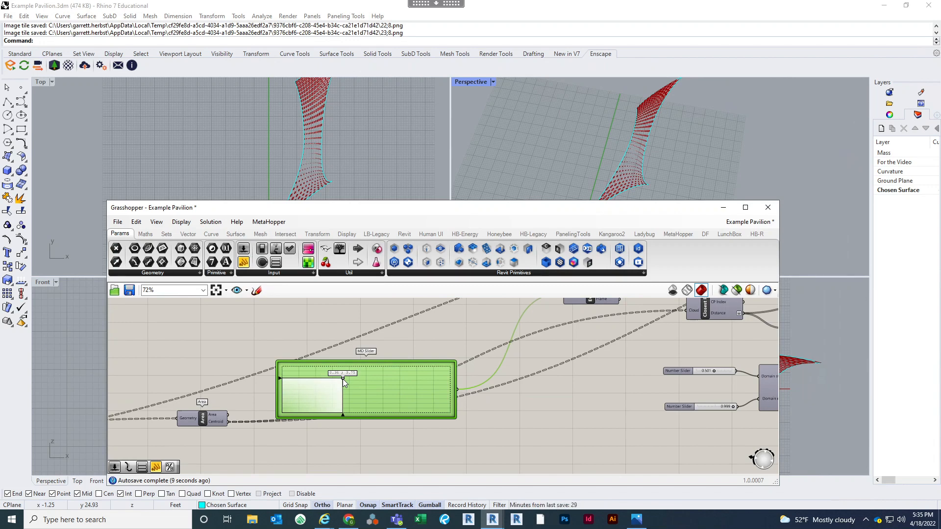
drag(342, 378, 404, 389)
right_drag(661, 114, 706, 140)
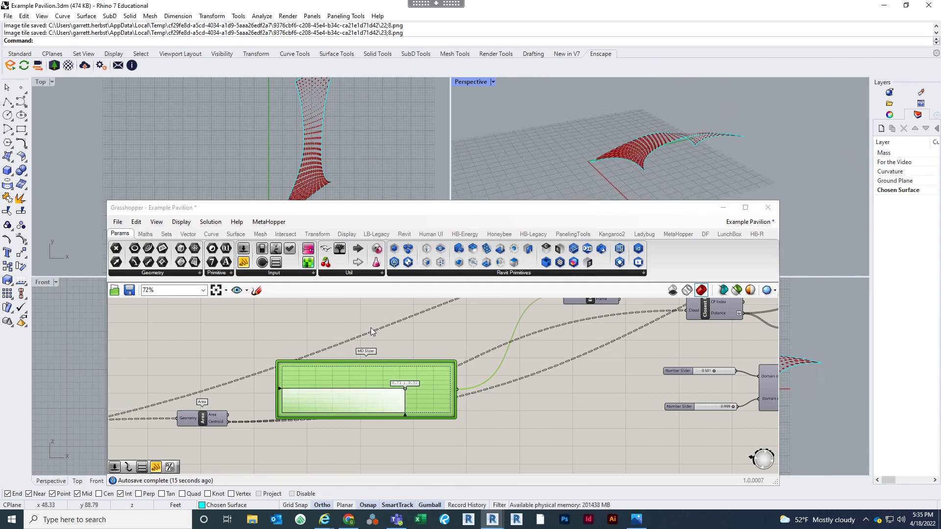
drag(403, 389, 405, 386)
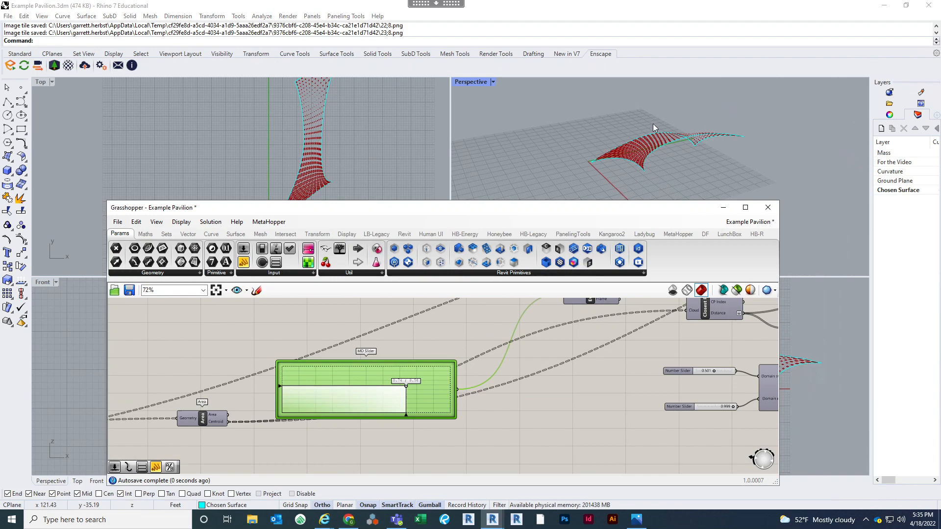
right_drag(653, 128, 699, 116)
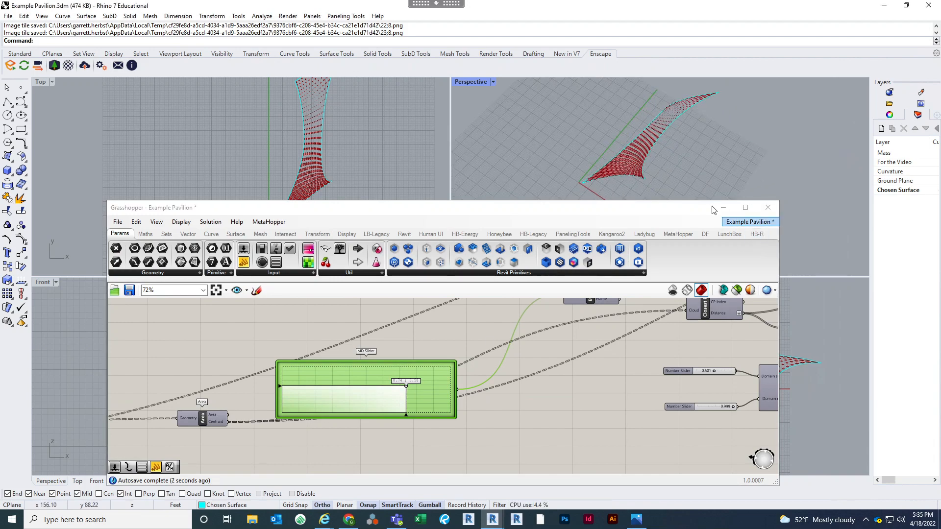
drag(682, 207, 681, 1)
Move Scale slightly closer to the second Remap Numbers and turn off its preview
scroll(481, 387, down, 6)
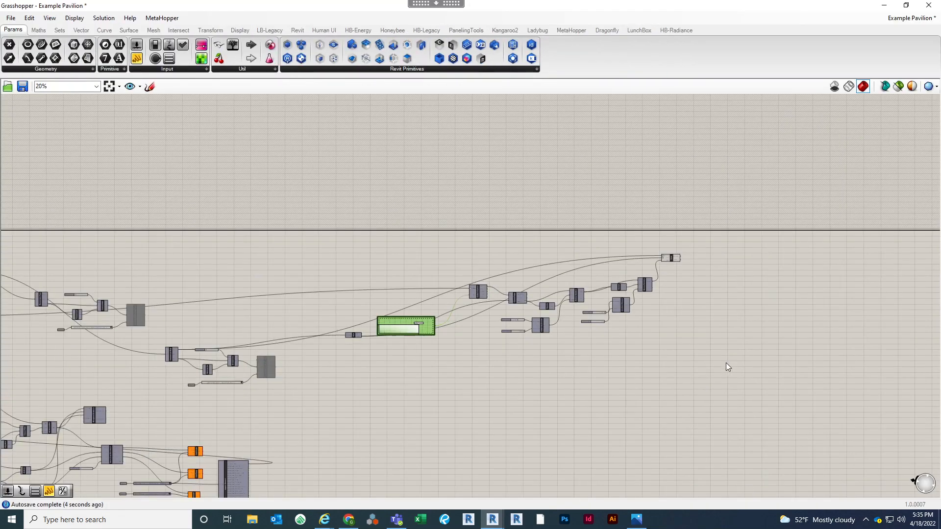
right_drag(726, 364, 580, 365)
scroll(550, 294, up, 5)
right_drag(551, 307, 623, 232)
click(611, 182)
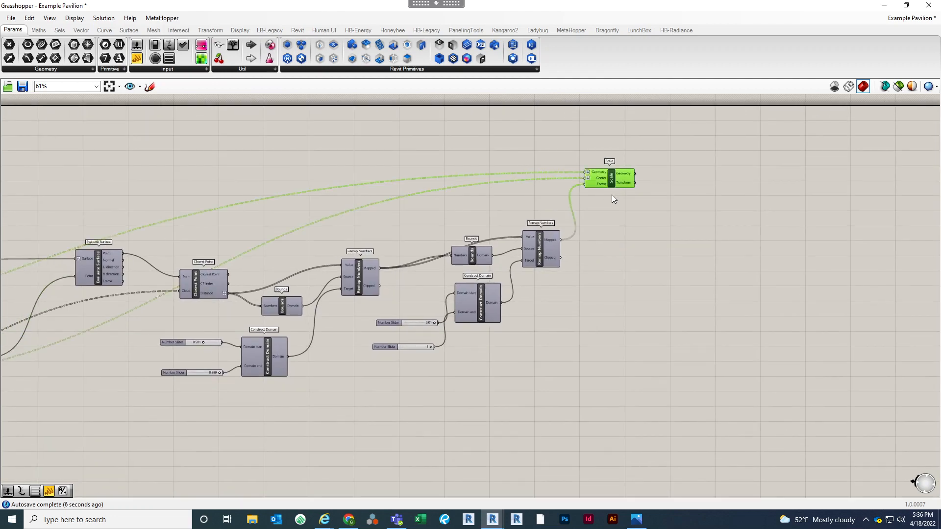
drag(612, 181, 611, 196)
right_click(609, 193)
click(636, 214)
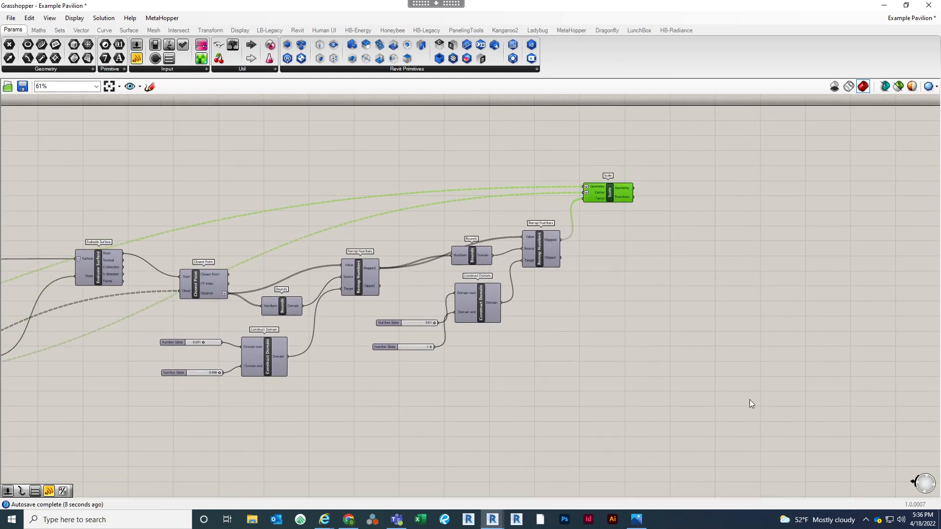
Move Scale and the second remapping group with its sliders farther from the first Remap Numbers to clear canvas space
drag(750, 402, 418, 143)
drag(604, 198, 886, 148)
scroll(574, 206, down, 3)
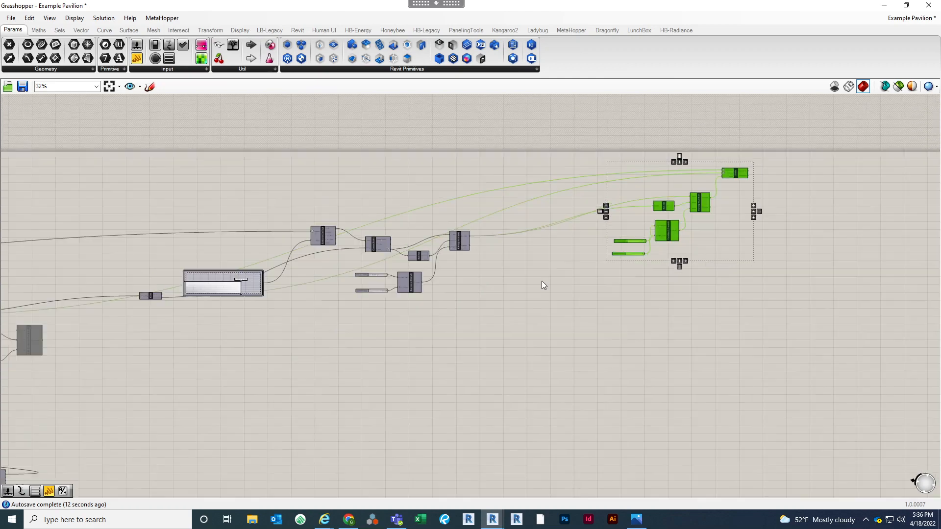
right_drag(541, 281, 597, 219)
scroll(424, 259, up, 3)
right_drag(424, 261, 510, 310)
click(509, 310)
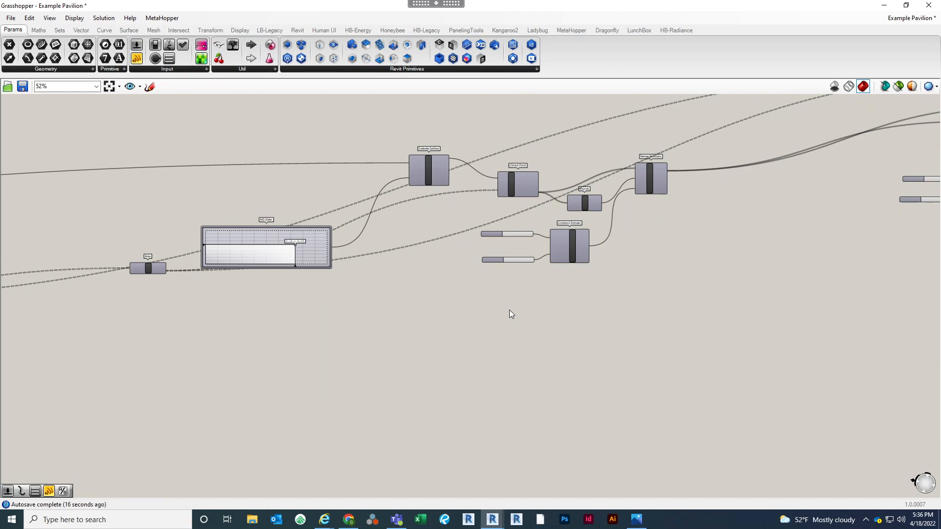
key(super)
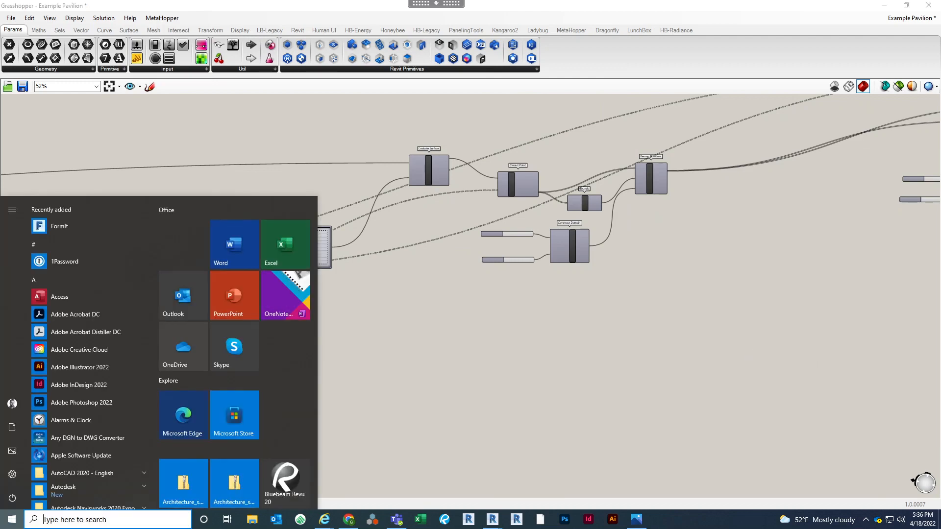
key(super)
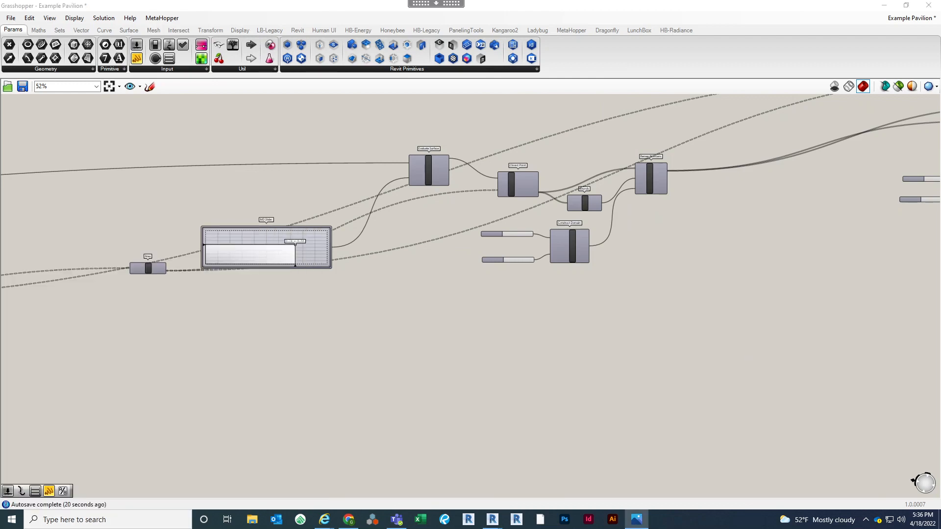
click(604, 319)
Add a Revit Category parameter on the empty canvas below the first Construct Domain
scroll(565, 320, down, 2)
right_drag(719, 330, 651, 305)
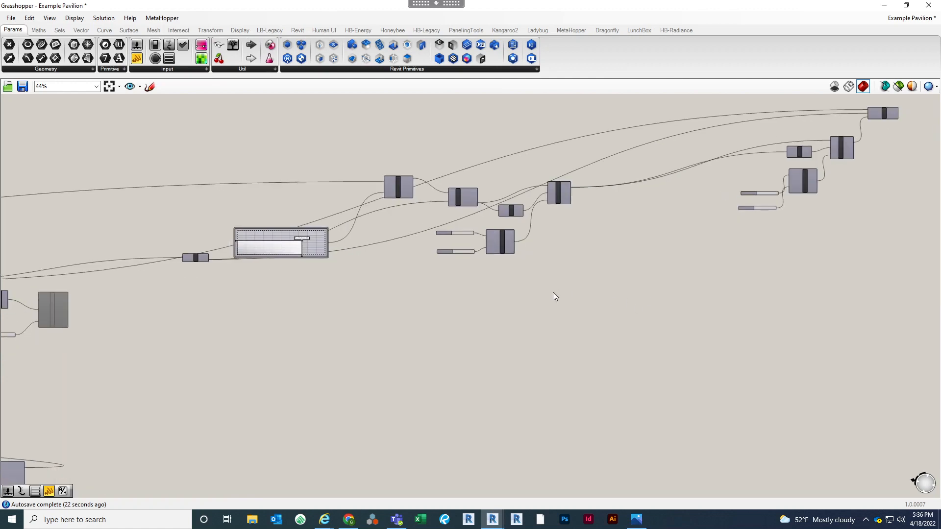
scroll(573, 308, up, 3)
double_click(596, 333)
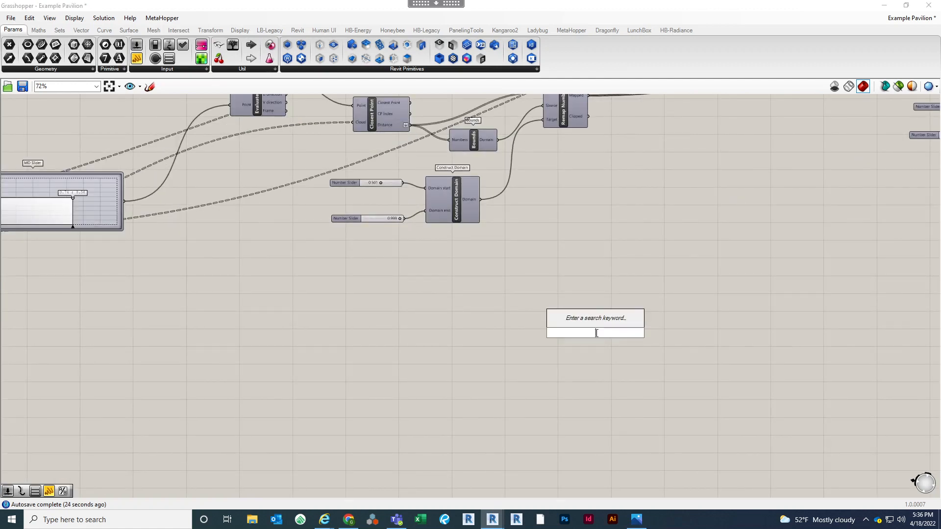
text(categ)
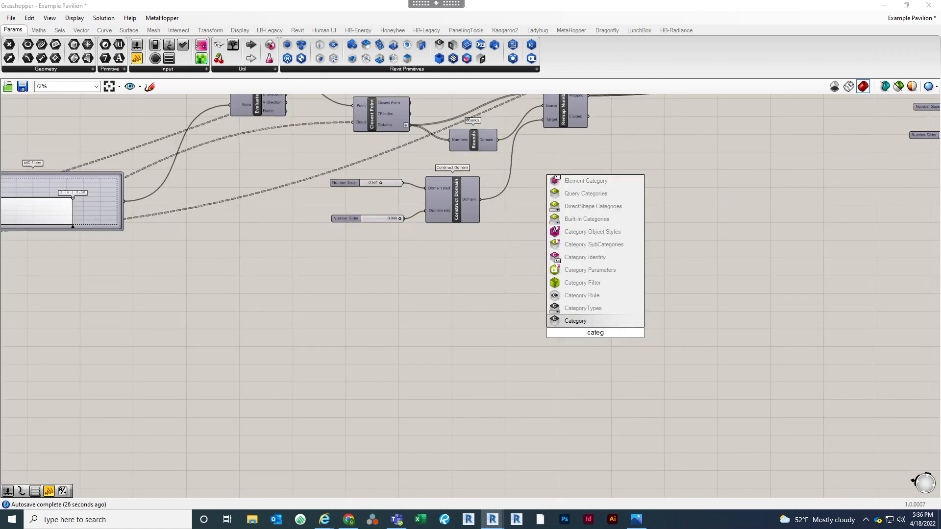
key(Return)
drag(599, 336, 587, 350)
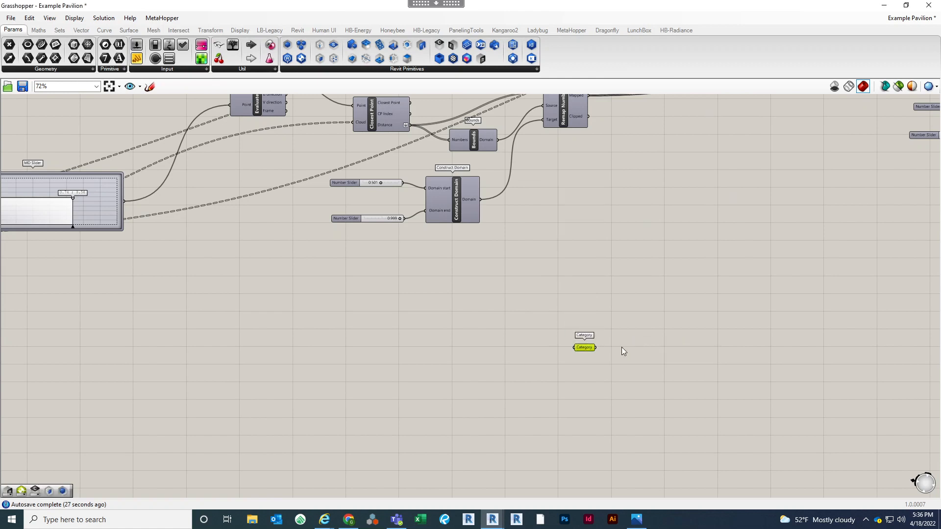
click(636, 351)
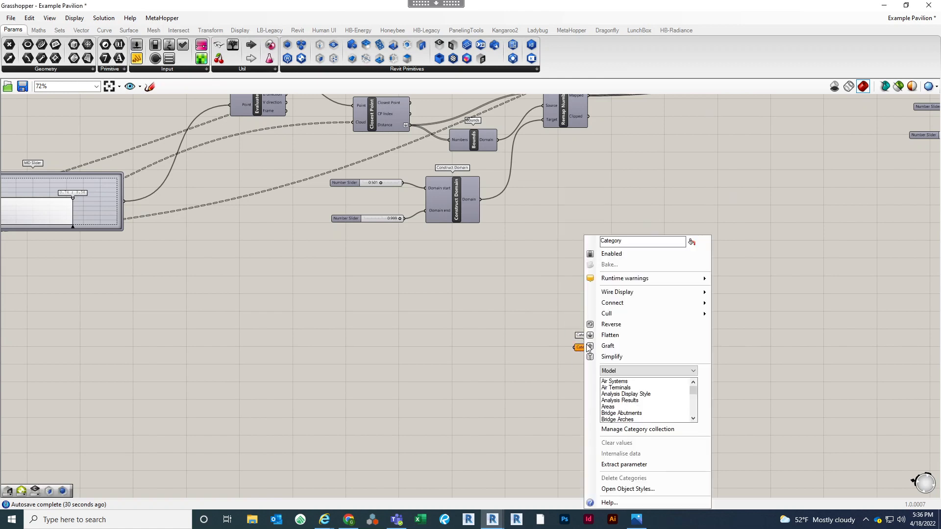
Set the Category parameter to the Generic Models model category
right_click(584, 348)
scroll(645, 403, down, 13)
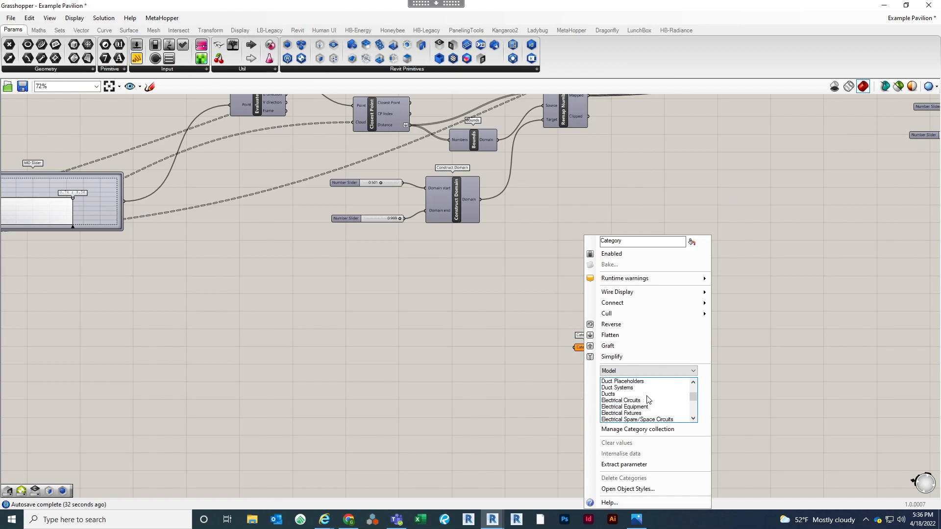
scroll(637, 407, down, 1)
click(635, 400)
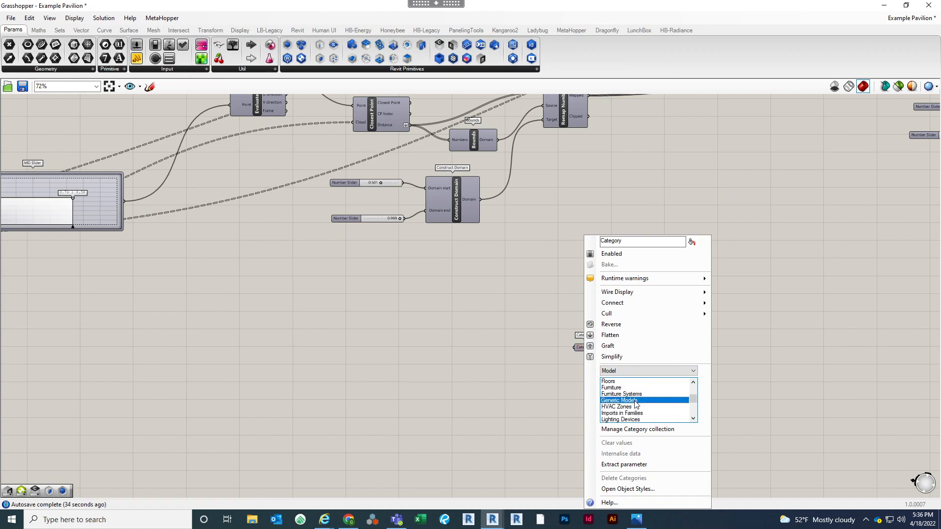
Add an Element Type Picker fed by the Category parameter and choose Adaptive Panel Example : Adaptive Panel Example
double_click(646, 352)
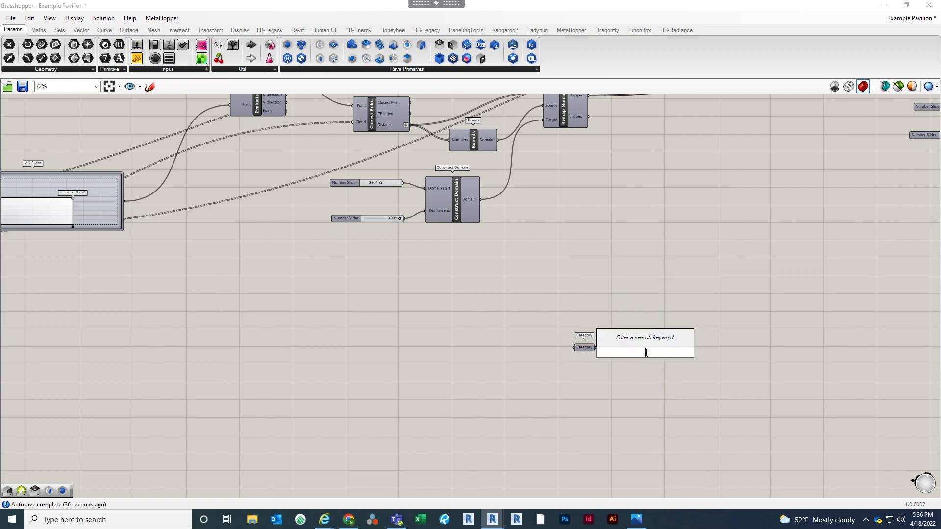
text(element ty)
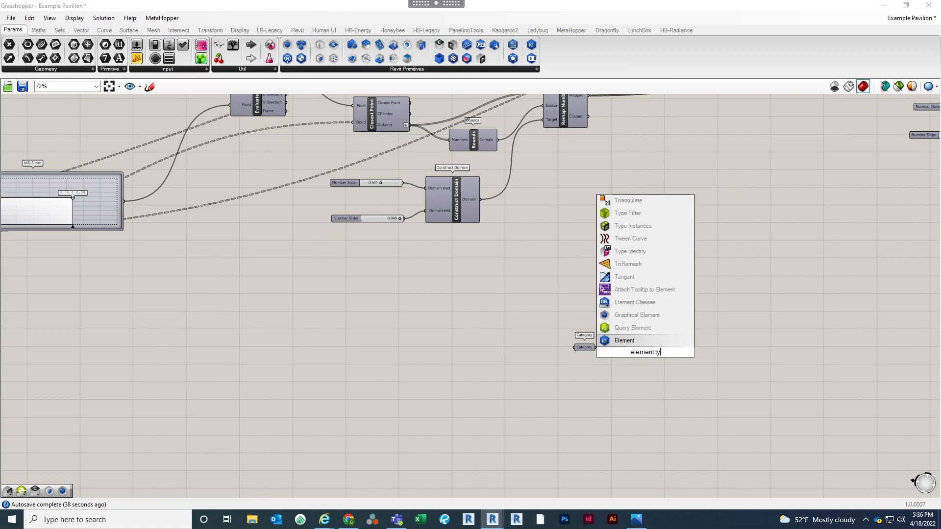
text(pe pi)
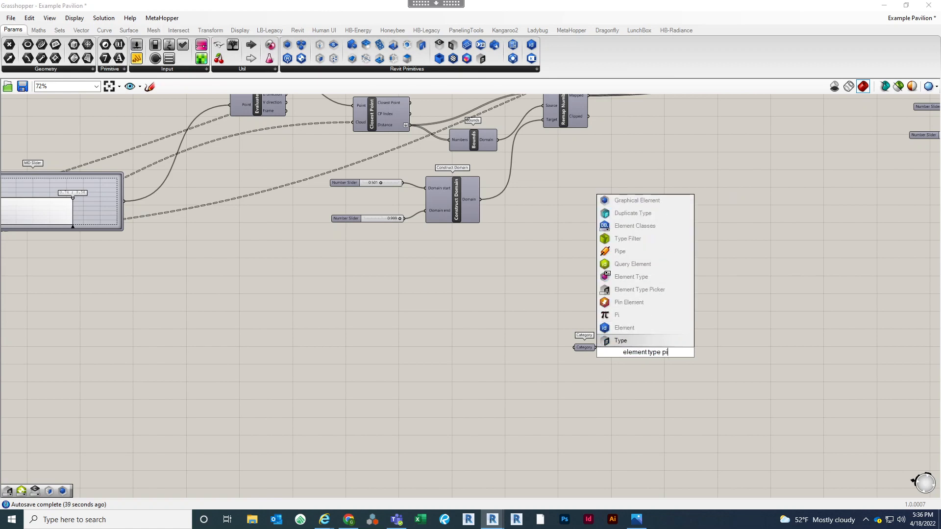
click(647, 290)
scroll(643, 360, up, 2)
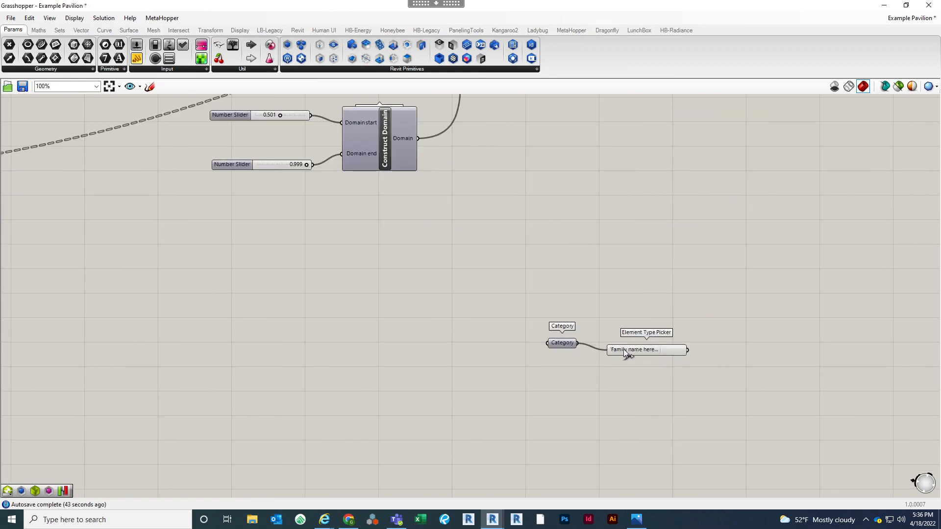
drag(577, 344, 607, 350)
drag(728, 346, 706, 345)
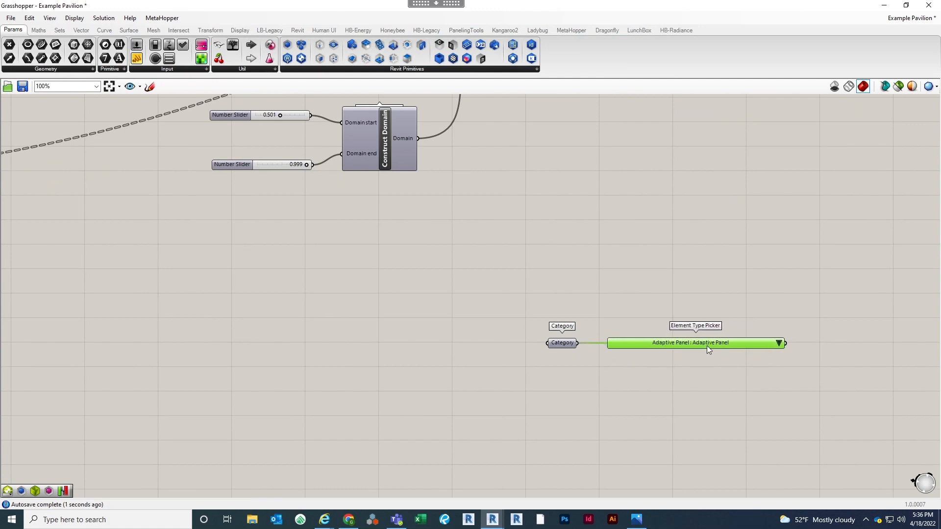
click(779, 343)
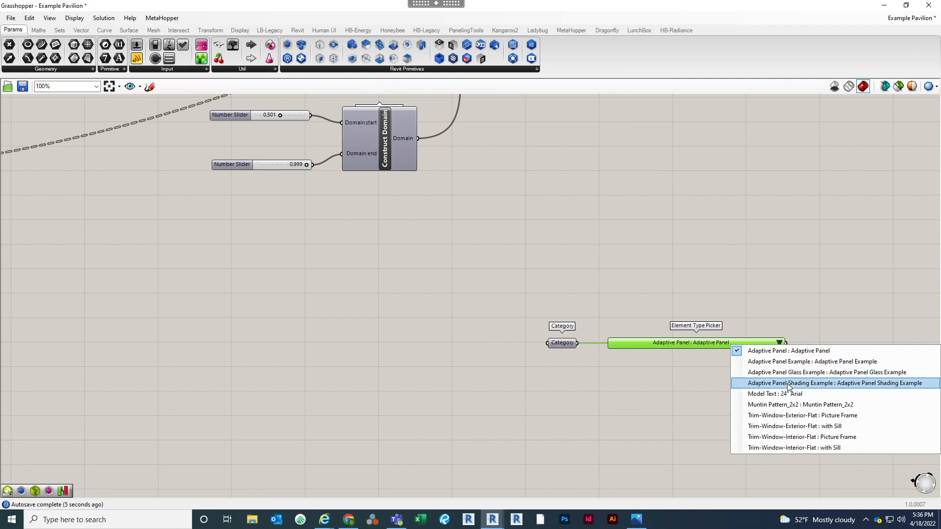
click(789, 362)
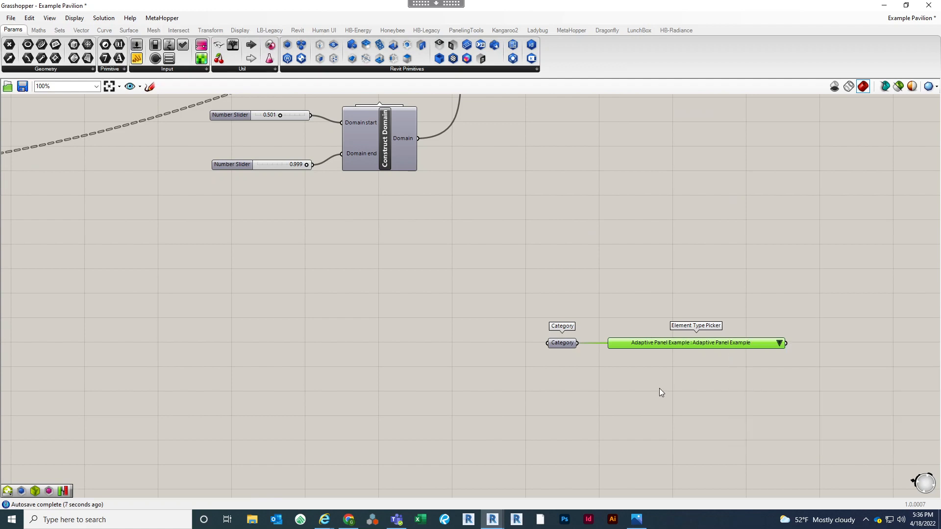
Add a Type Filter component and connect the Element Type Picker to its Types input
scroll(683, 328, down, 3)
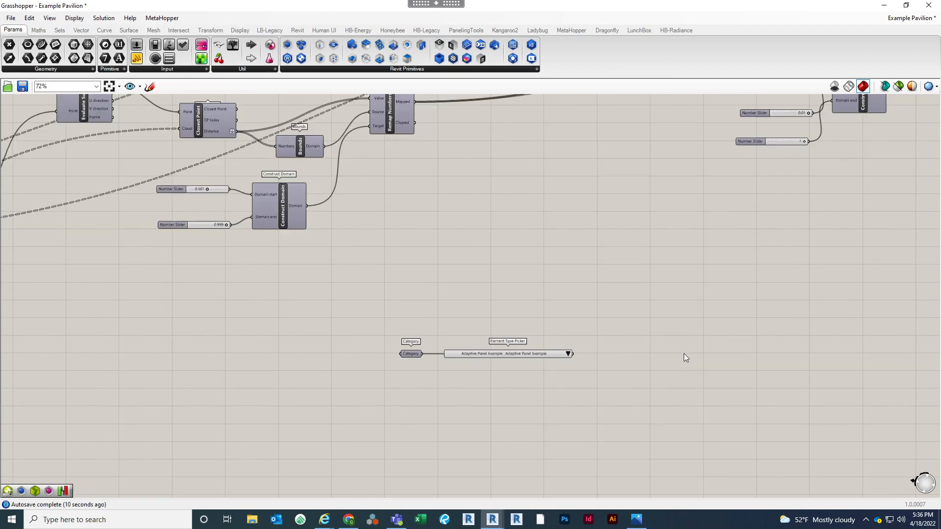
double_click(645, 368)
text(type)
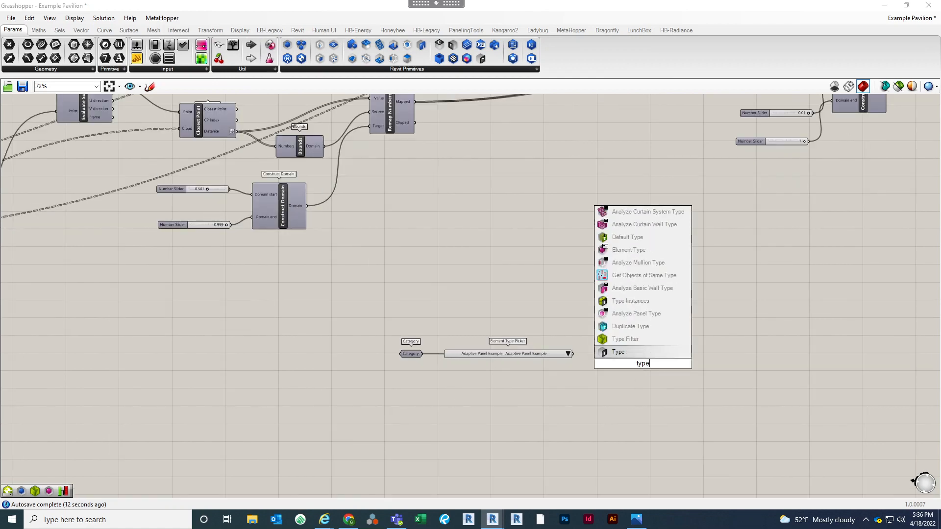
key(Up)
key(Return)
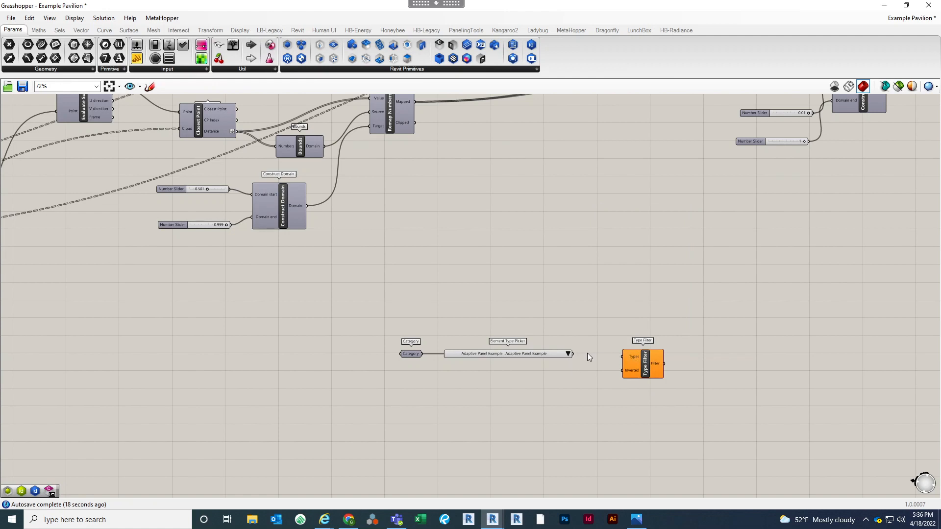
drag(572, 354, 640, 365)
Add a Query Elements component, connect the Type Filter output to its Filter input, and align it beside the Type Filter
double_click(712, 397)
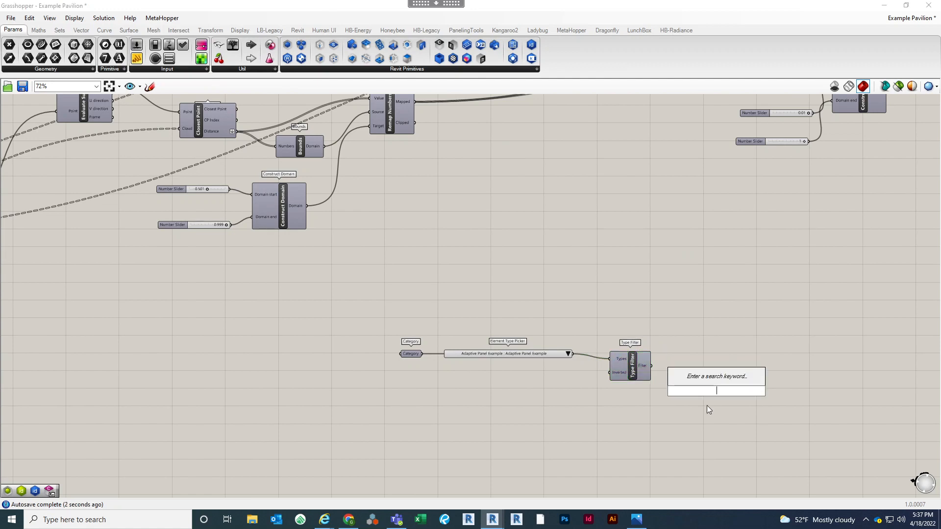
text(query elem)
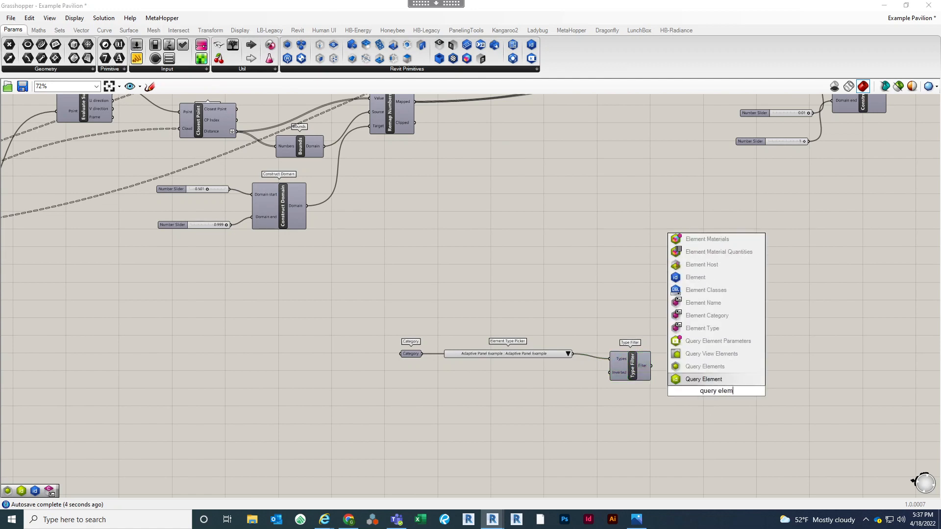
click(718, 365)
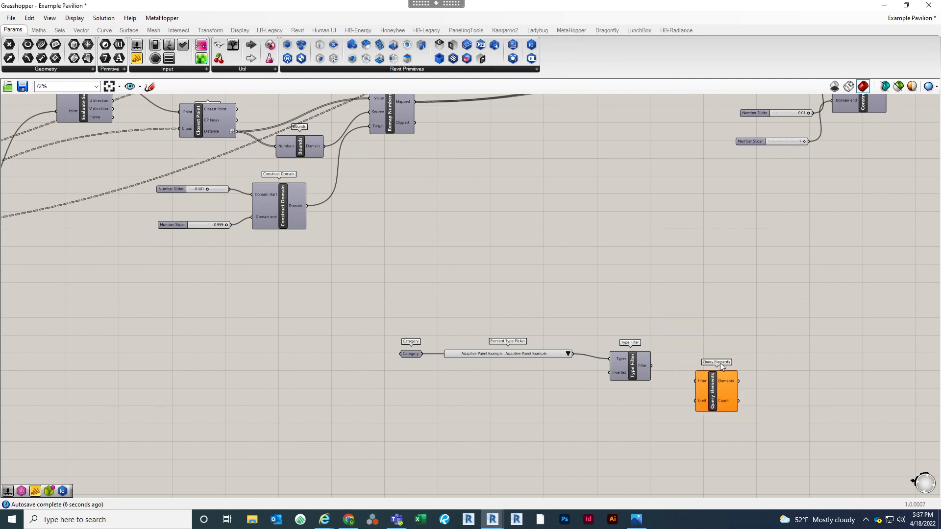
drag(651, 366, 696, 381)
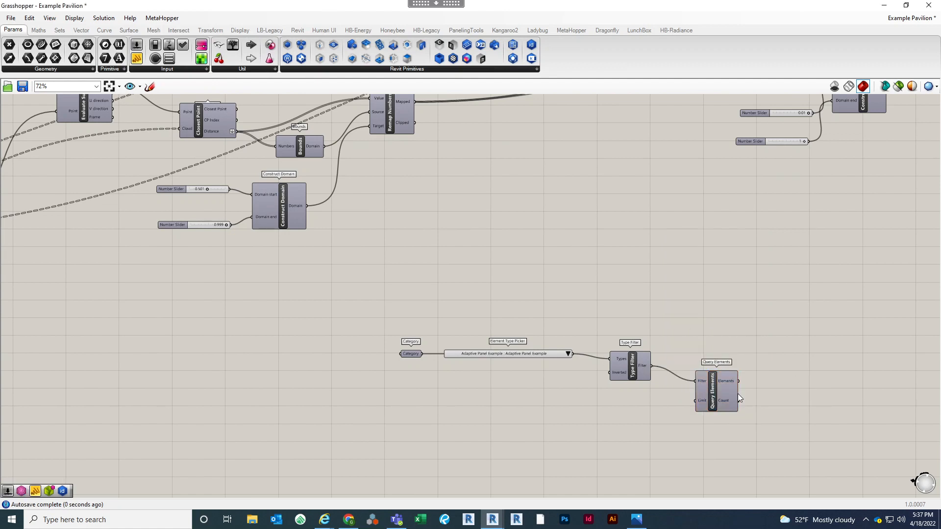
scroll(754, 387, up, 2)
right_drag(721, 367, 651, 368)
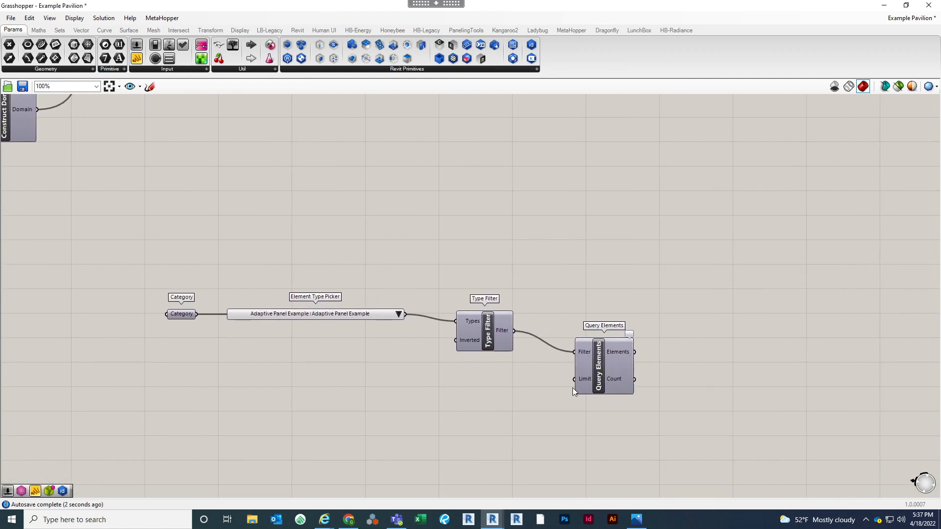
drag(611, 381, 594, 354)
click(694, 355)
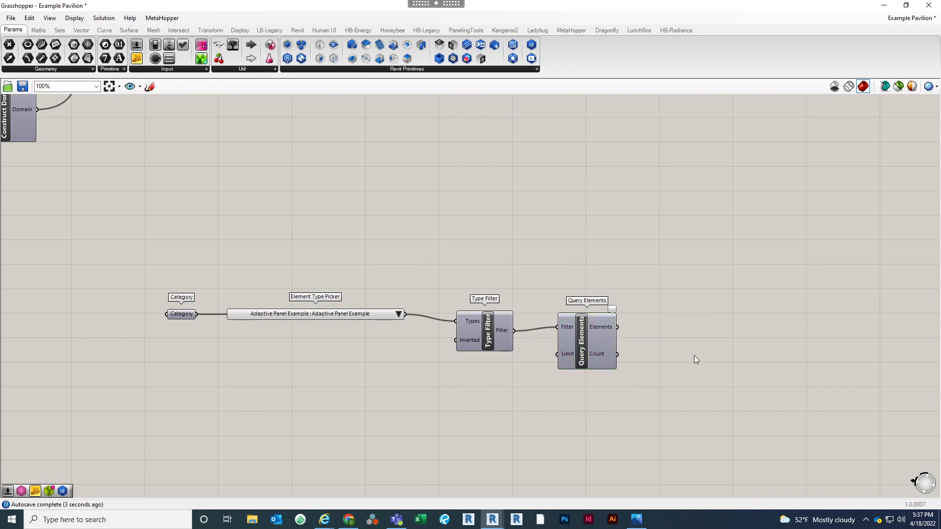
Add an Element Parameter component and feed its Element input from the Elements output of Query Elements
double_click(739, 363)
text(element param)
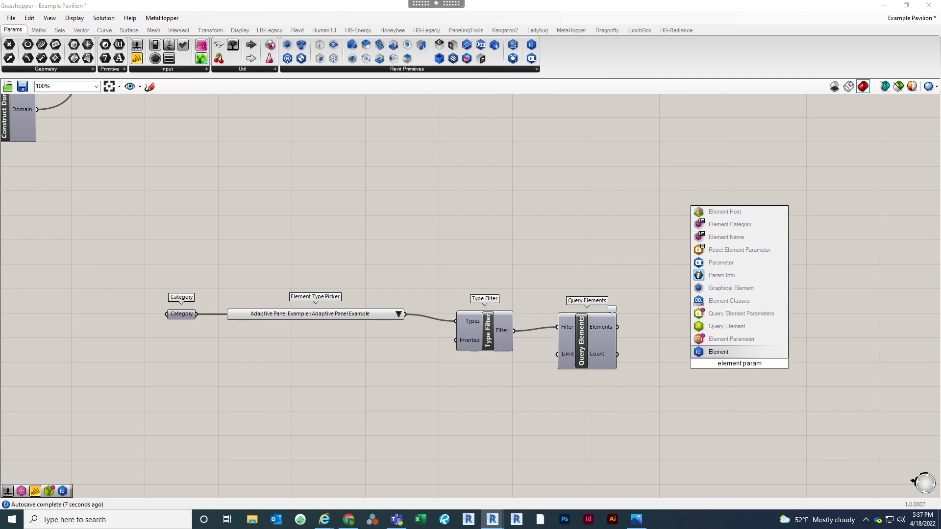
click(737, 340)
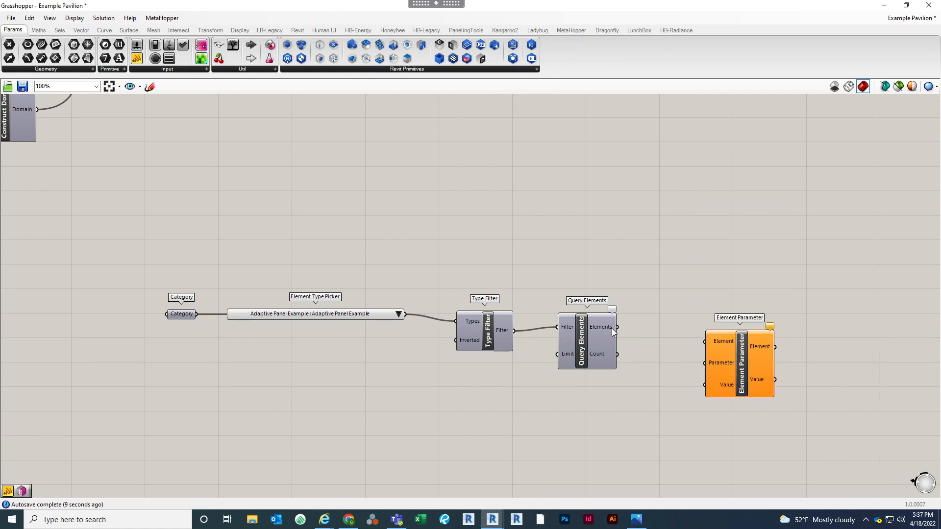
drag(616, 327, 707, 363)
click(707, 278)
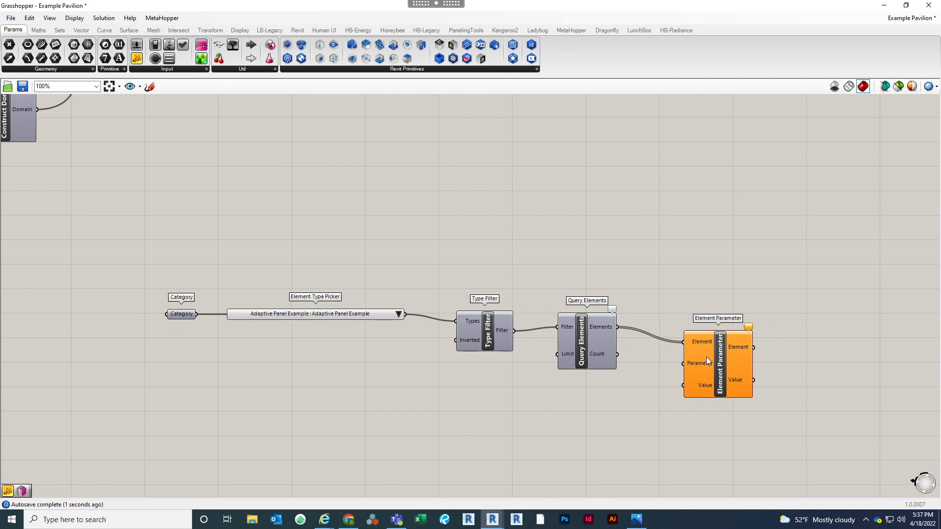
double_click(611, 411)
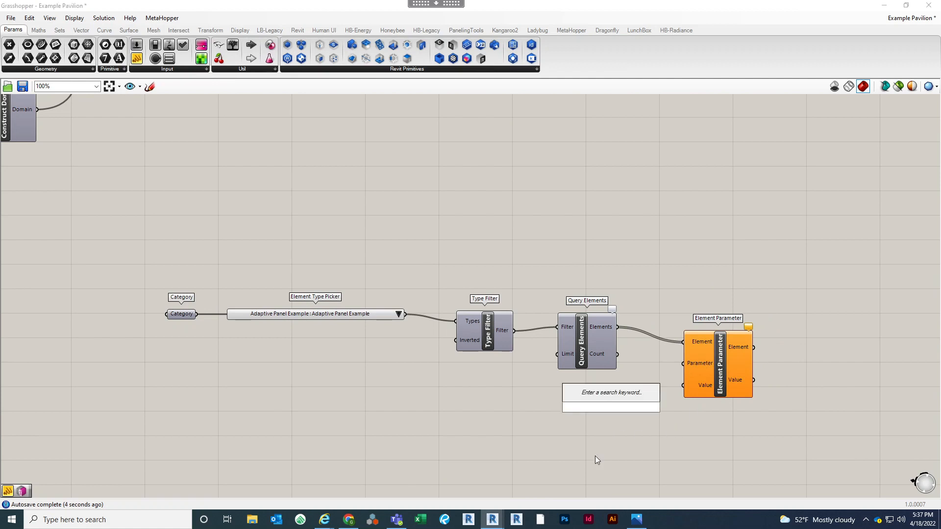
text(//)
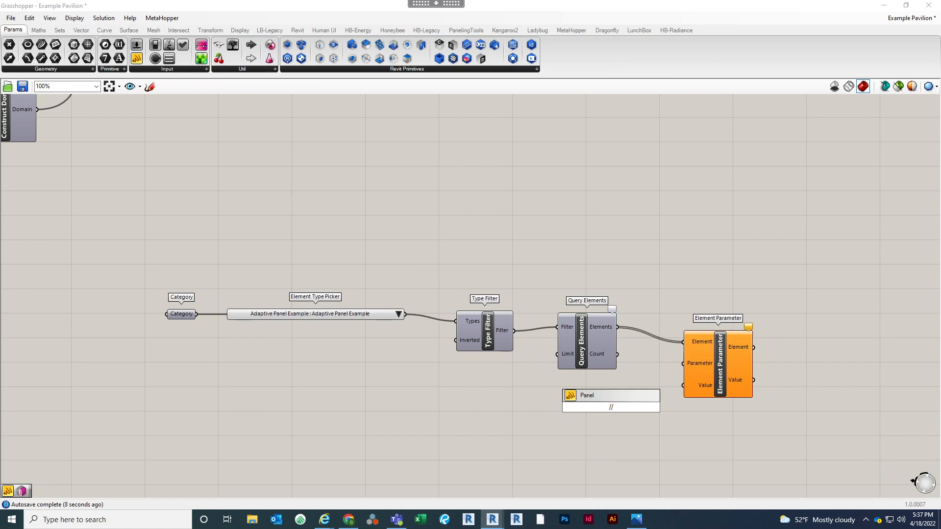
text(NCP Hight)
key(Escape)
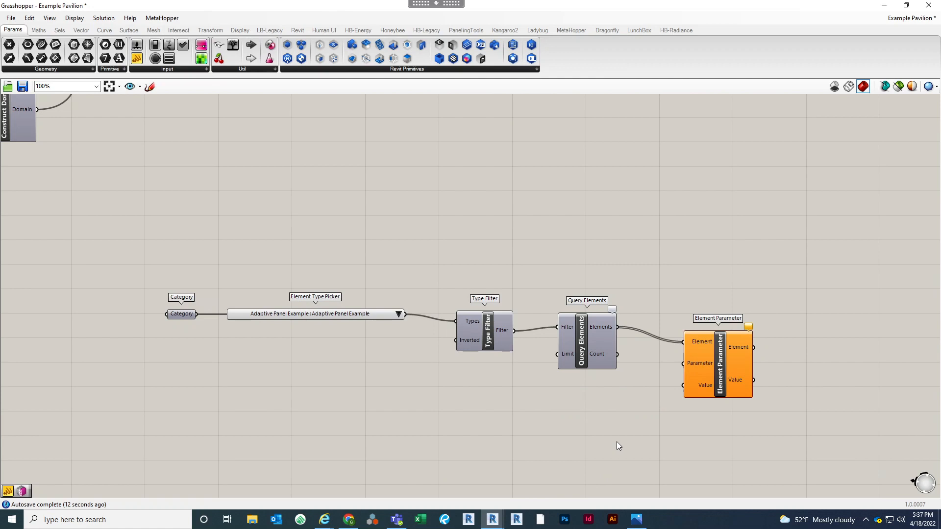
Add a panel reading "NCP High", connect it to the Parameter input of Element Parameter, and place it closer to that component
double_click(595, 423)
text(//NC)
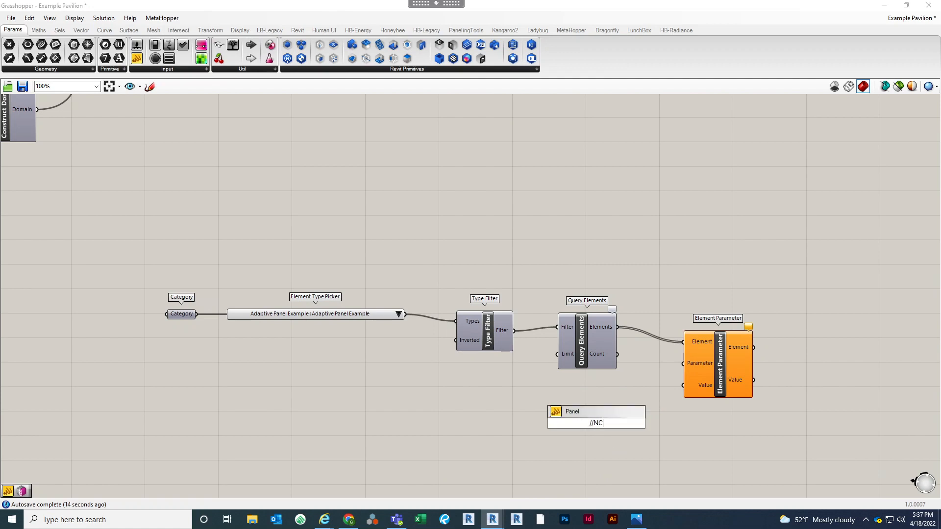
text(P Hight)
key(Return)
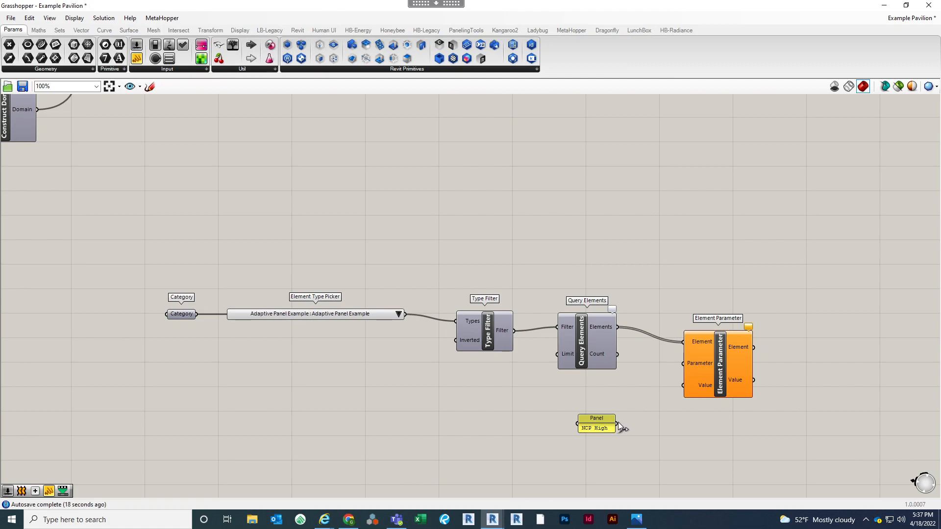
drag(616, 424, 683, 363)
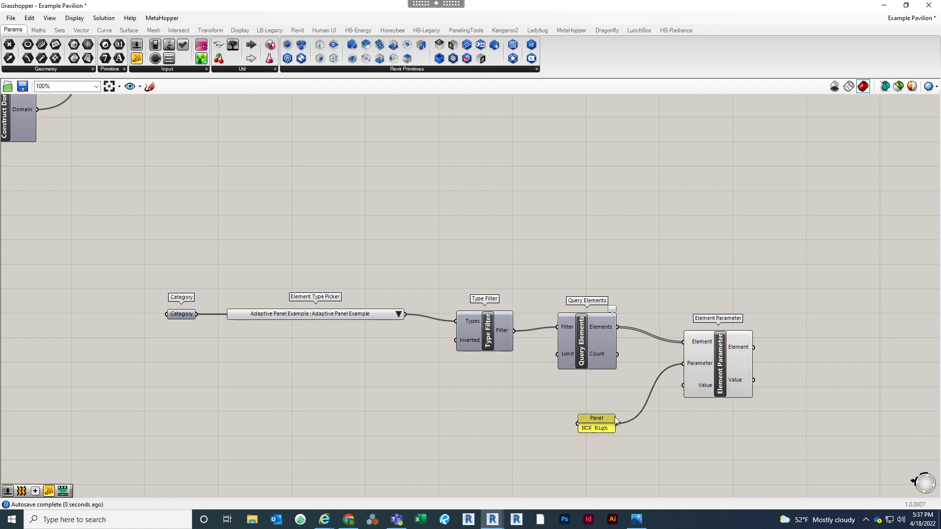
drag(604, 428, 639, 394)
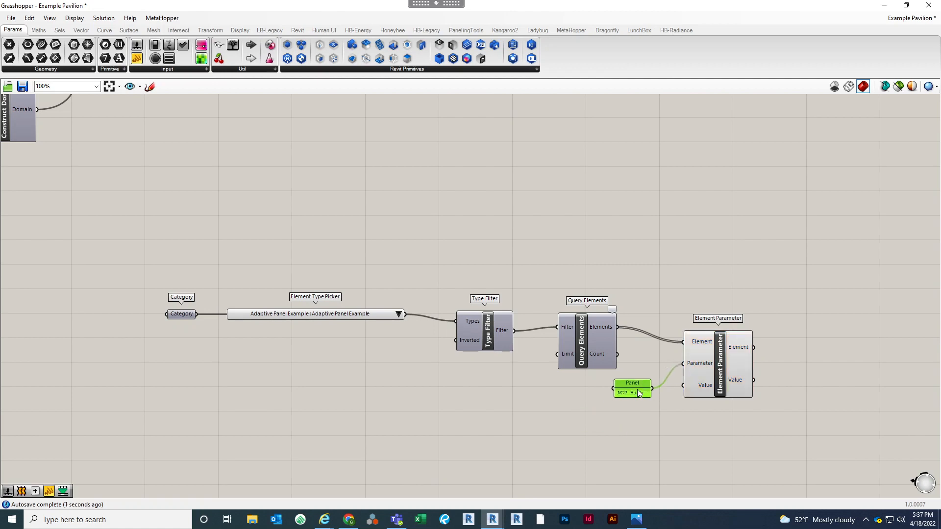
Shift the Element Parameter component slightly lower beside the panel
click(733, 373)
scroll(686, 418, down, 3)
click(684, 300)
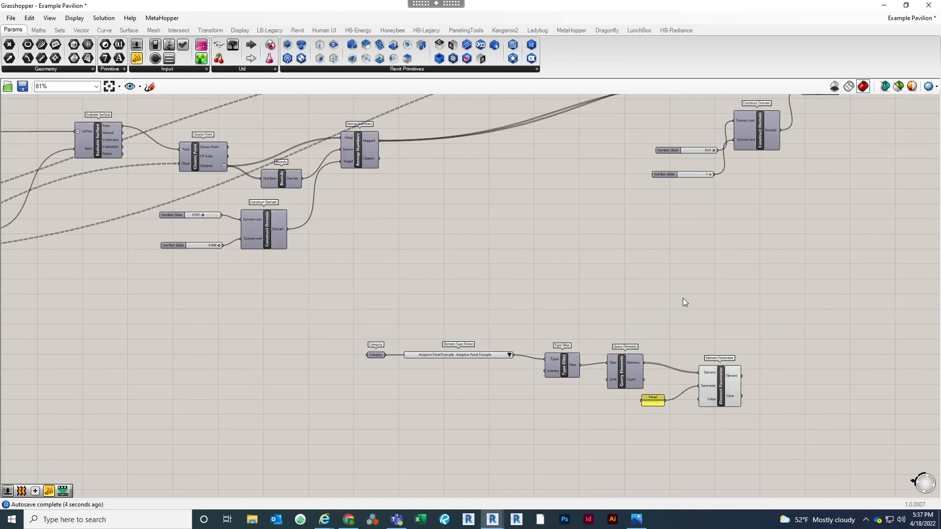
right_drag(684, 299, 666, 299)
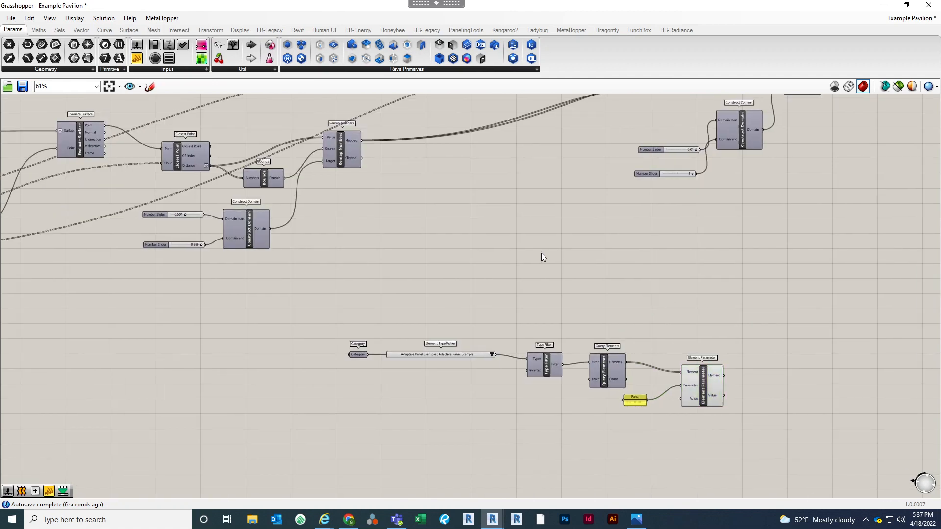
scroll(621, 290, up, 3)
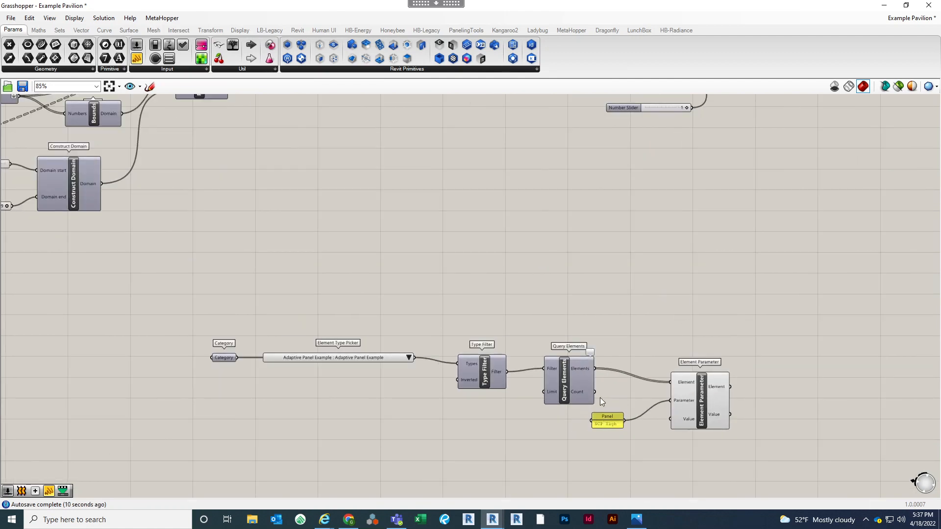
drag(718, 405, 721, 418)
click(688, 342)
Connect the Mapped output of the first Remap Numbers to the Value input of Element Parameter
scroll(680, 330, down, 3)
right_drag(680, 330, 653, 348)
scroll(650, 343, down, 2)
scroll(646, 346, up, 2)
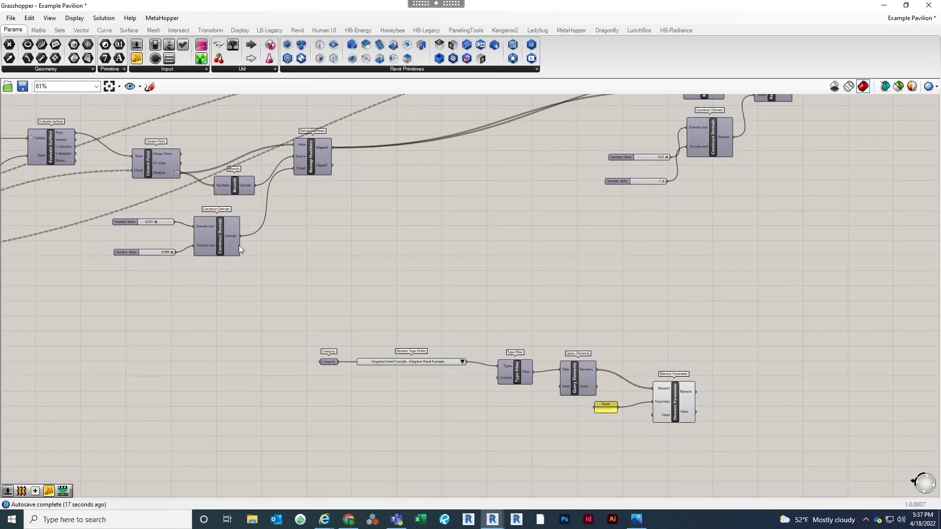
scroll(125, 213, up, 3)
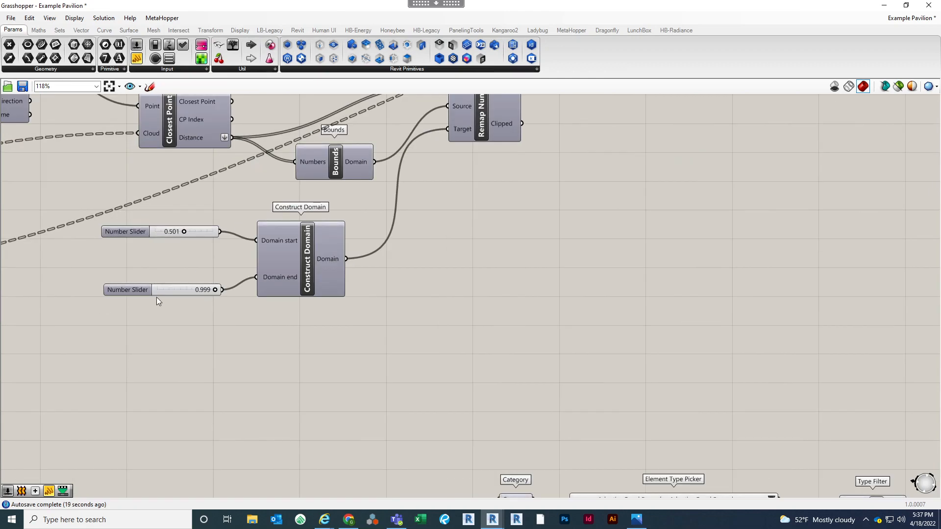
scroll(221, 314, down, 3)
right_drag(490, 290, 391, 257)
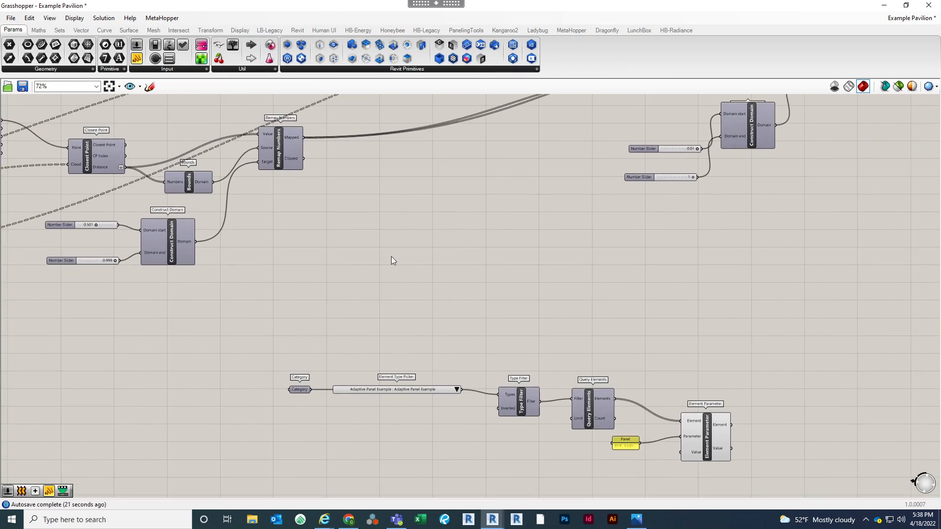
scroll(391, 257, down, 1)
drag(317, 156, 642, 425)
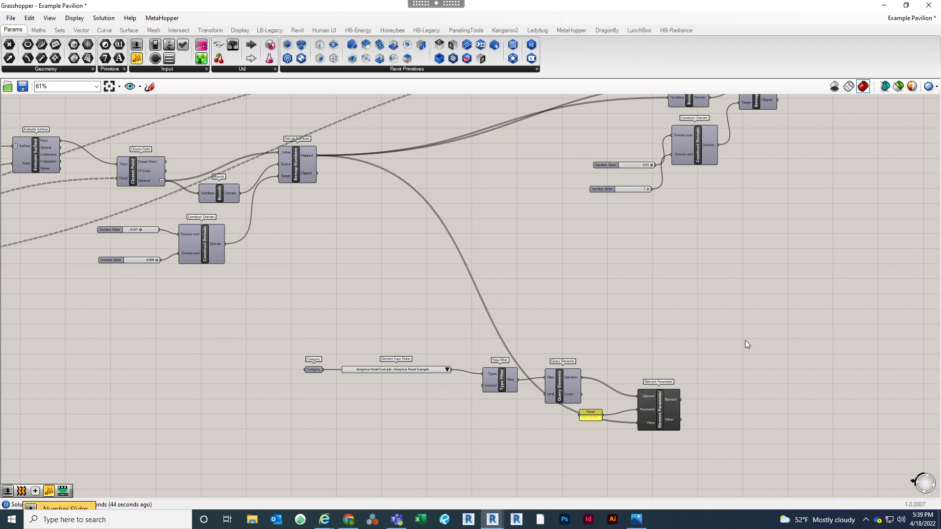
Switch to Revit and orbit the 3D view to inspect the adaptive panels along the pavilion roof
right_drag(732, 352, 724, 316)
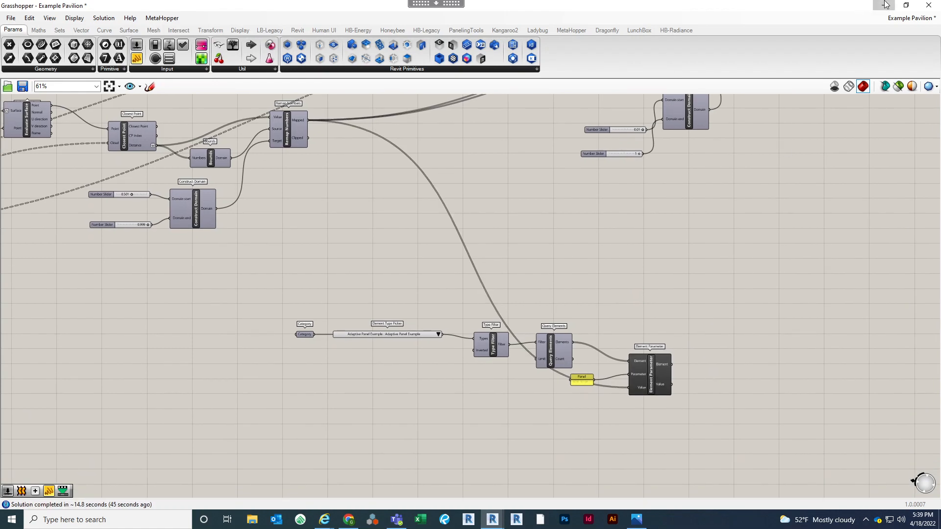
click(883, 4)
shift+middle_drag(410, 250, 701, 142)
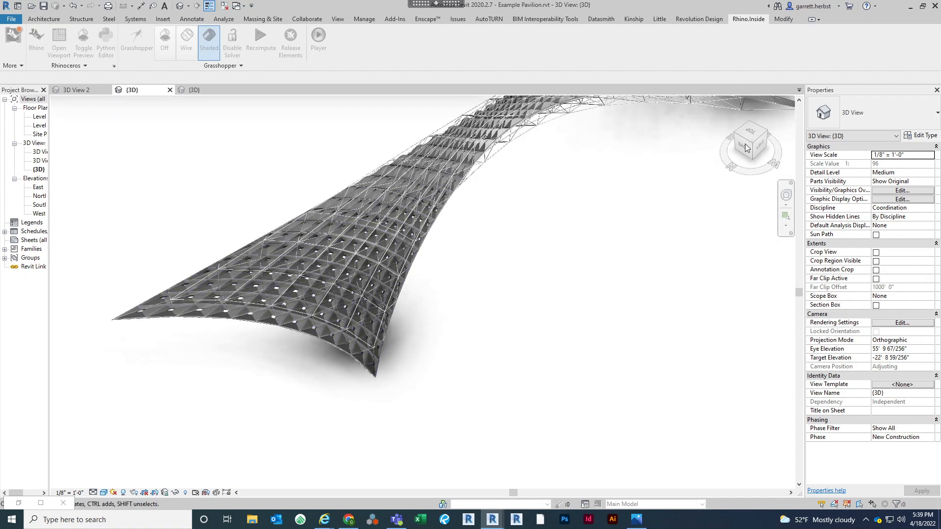
Examine the adaptive panel openings along the full length of the pavilion roof in plan view
click(749, 139)
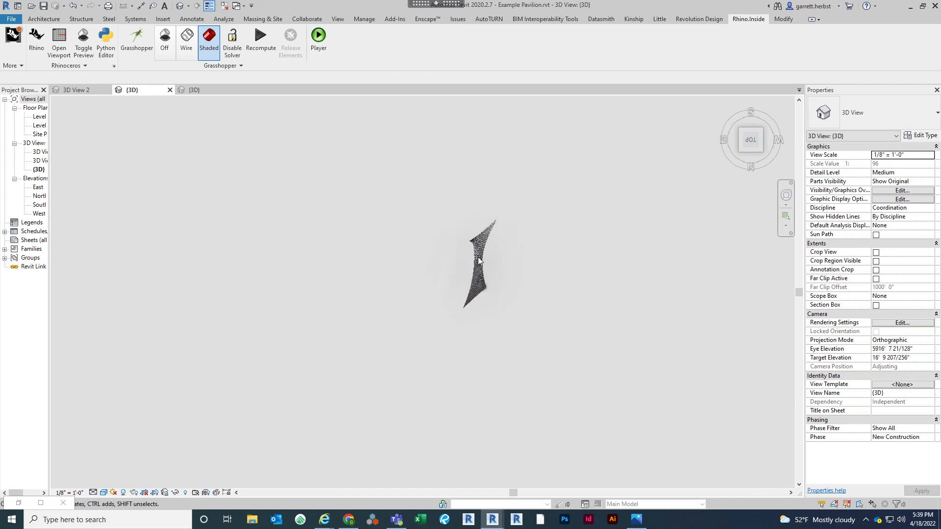
scroll(478, 256, up, 5)
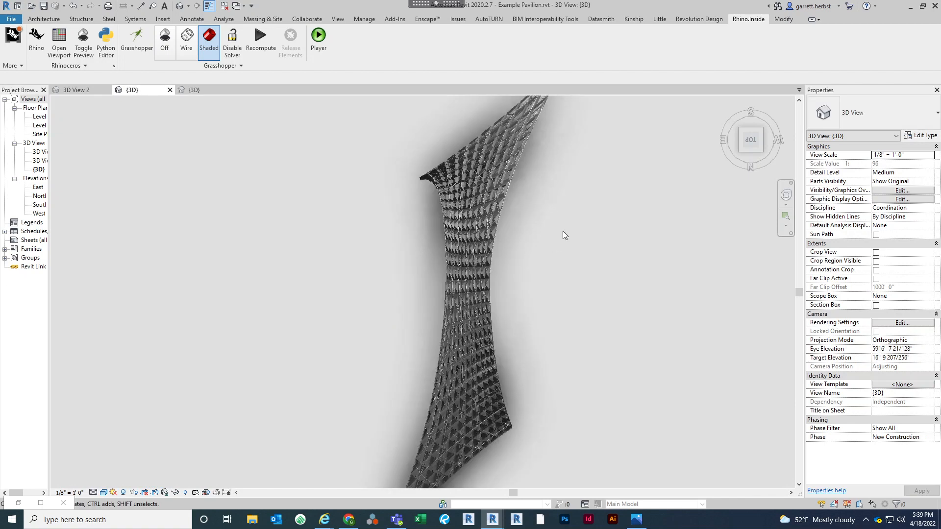
middle_drag(542, 309, 550, 364)
scroll(496, 131, up, 4)
shift+middle_drag(542, 263, 524, 339)
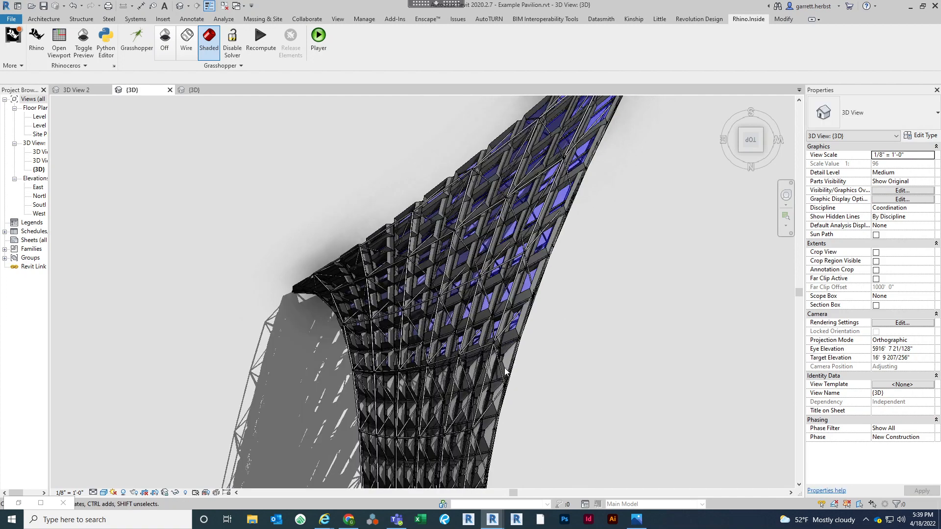
shift+middle_drag(510, 385, 523, 182)
scroll(511, 179, down, 1)
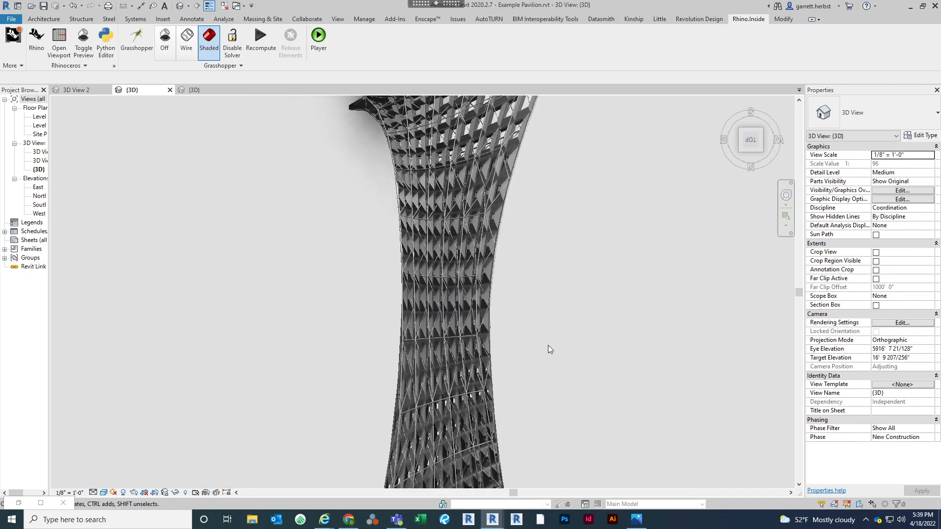
middle_drag(548, 361, 546, 263)
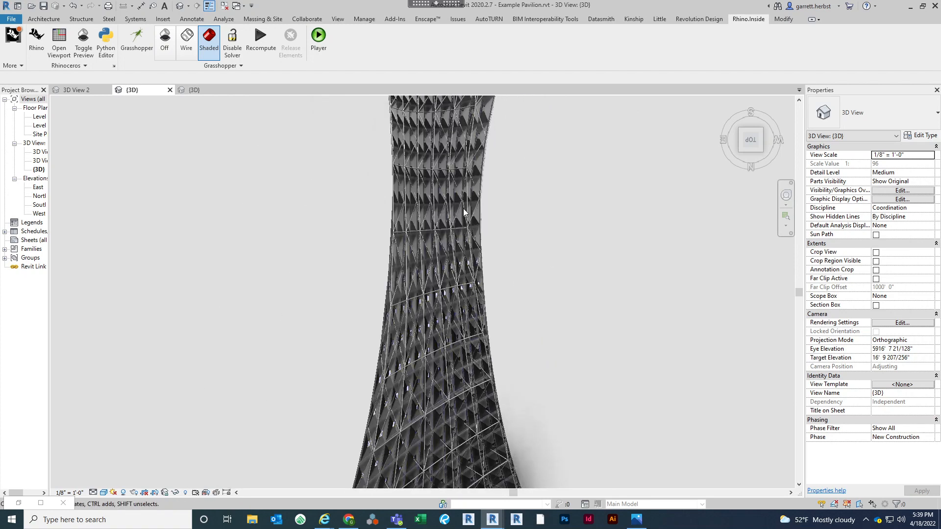
scroll(473, 199, up, 3)
scroll(473, 194, down, 5)
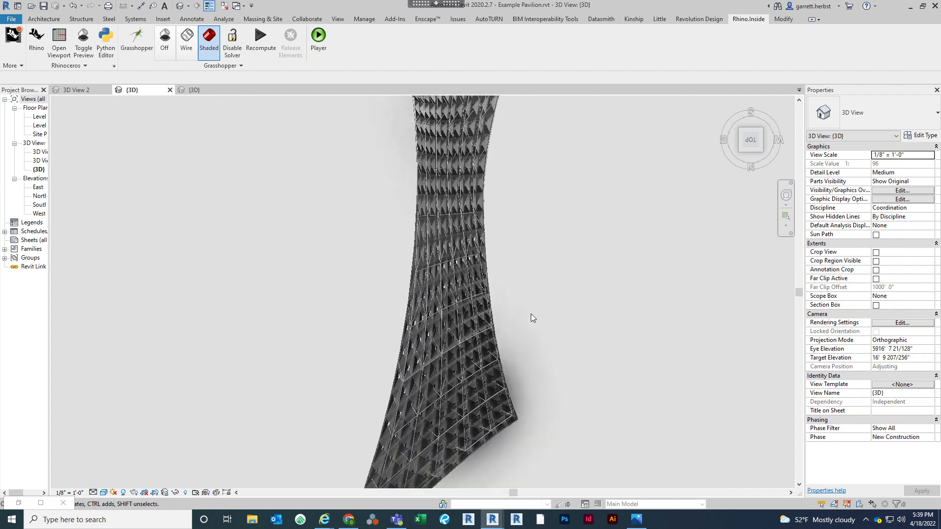
middle_drag(538, 254, 543, 200)
scroll(404, 424, up, 5)
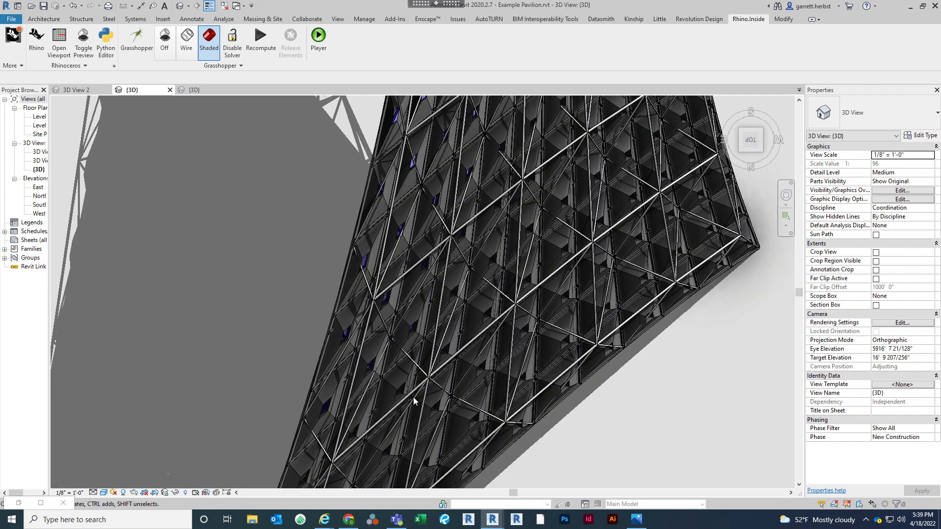
scroll(413, 397, down, 5)
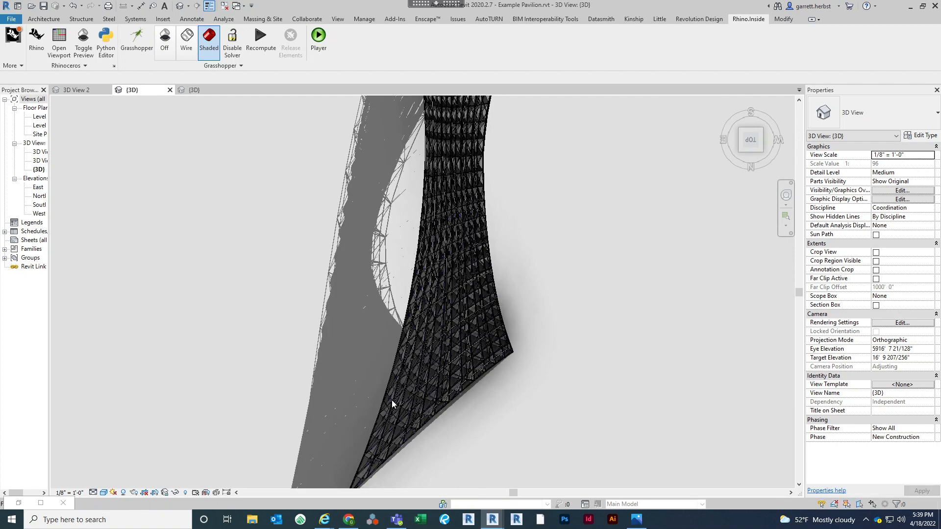
Select individual adaptive panels in the lower and middle parts of the roof and check their NCP High values
click(412, 392)
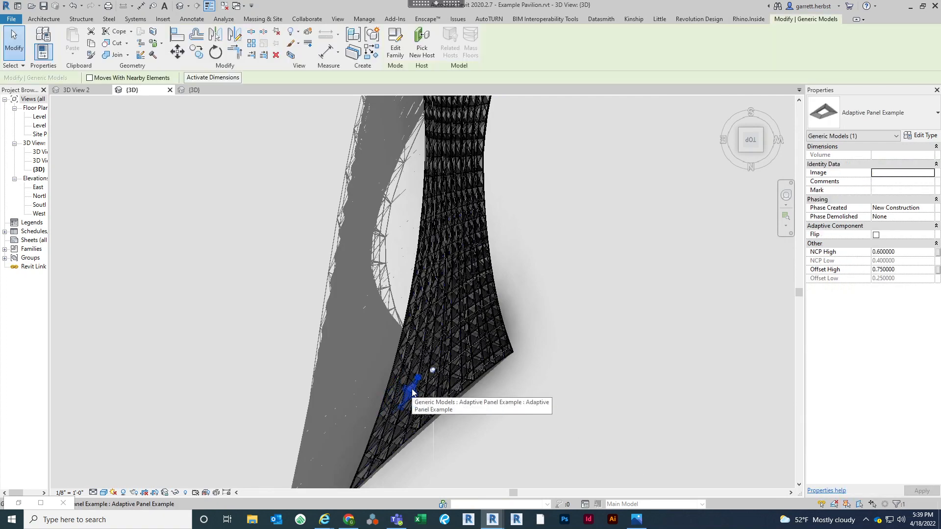
scroll(439, 315, down, 3)
scroll(462, 266, up, 3)
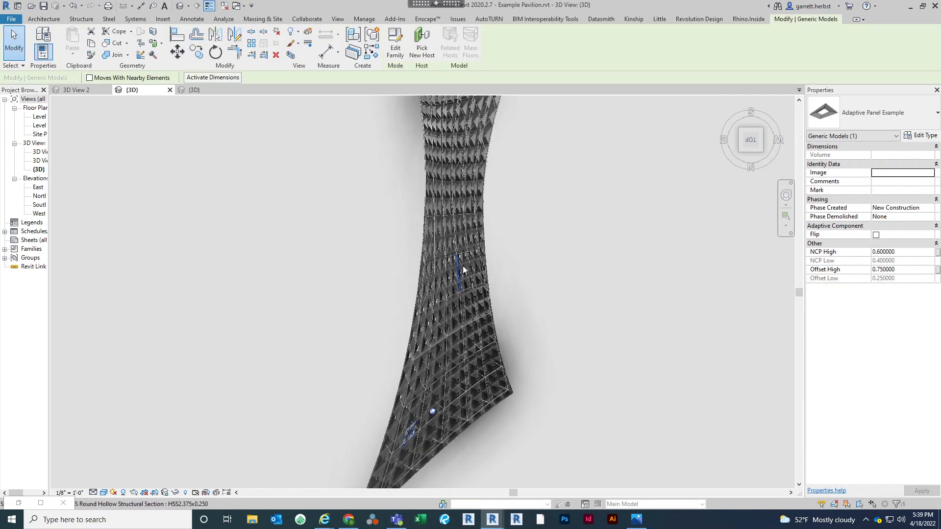
scroll(466, 260, up, 5)
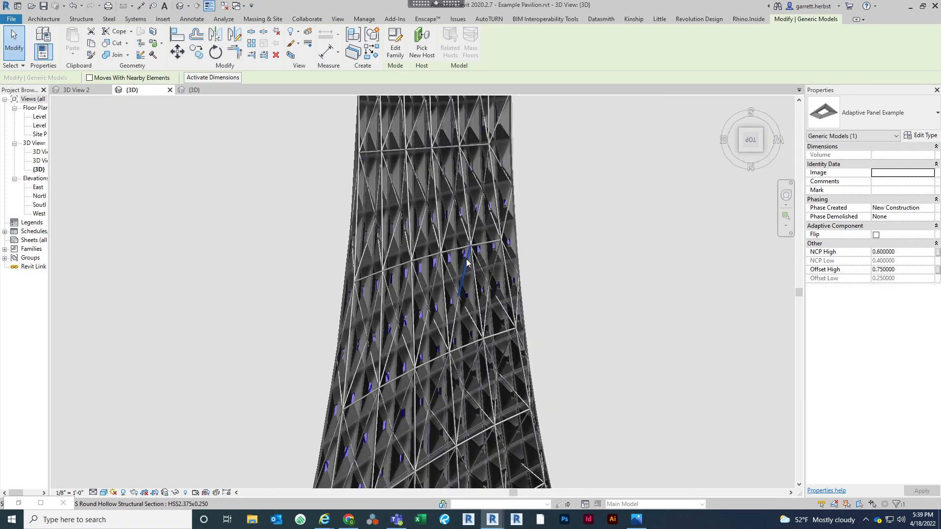
shift+middle_drag(463, 257, 450, 159)
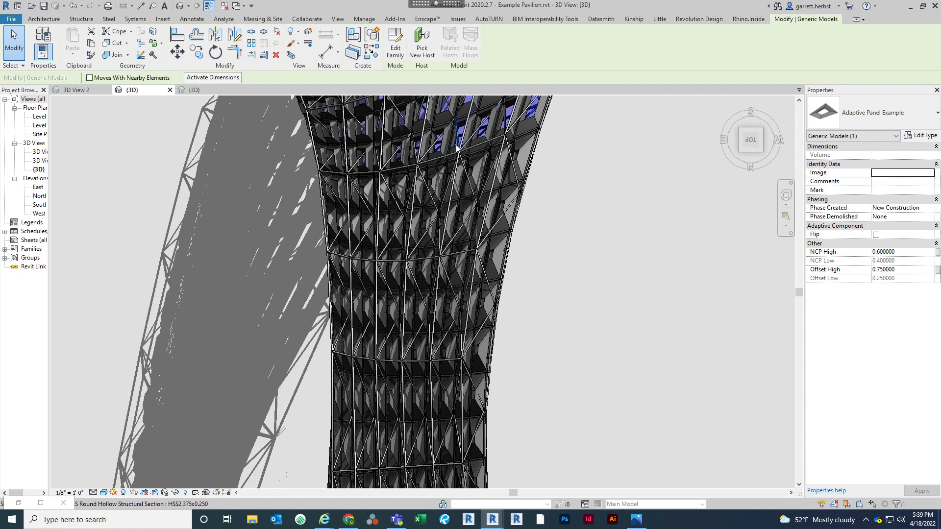
click(451, 151)
shift+middle_drag(451, 158, 404, 289)
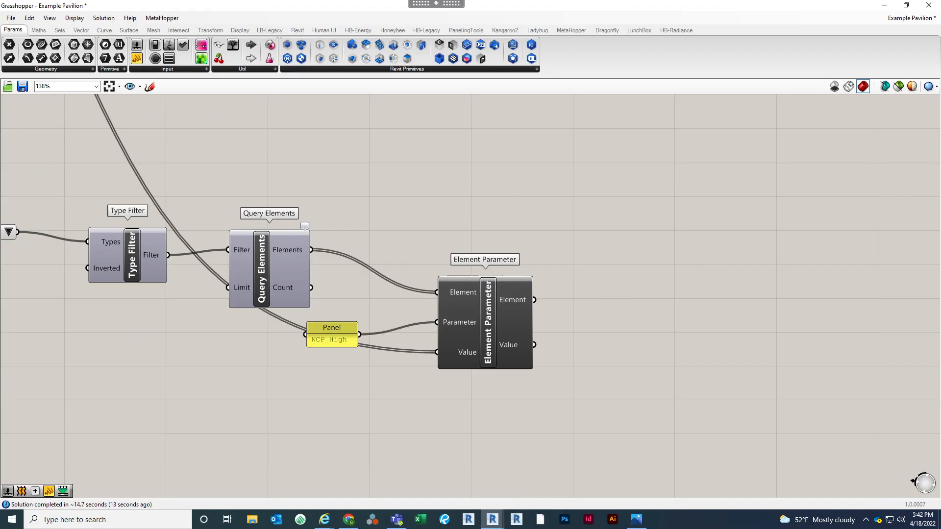
In Grasshopper, add a number slider set to 1000 and connect it to the Limit input of Query Elements
right_drag(316, 380, 448, 381)
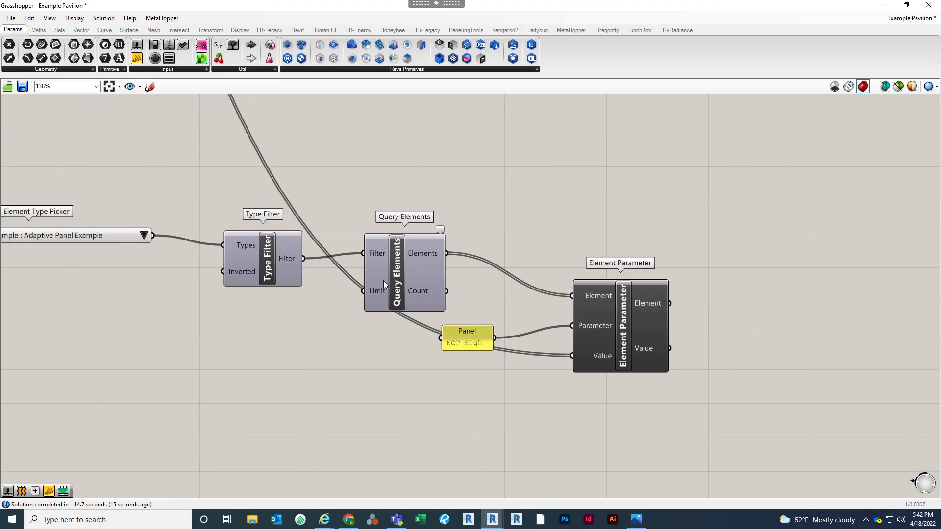
mouse_move(378, 292)
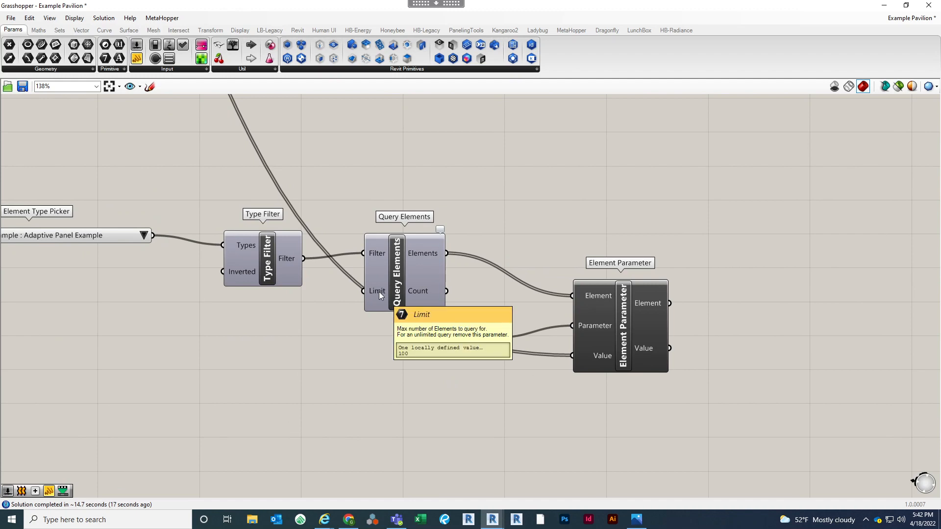
double_click(280, 357)
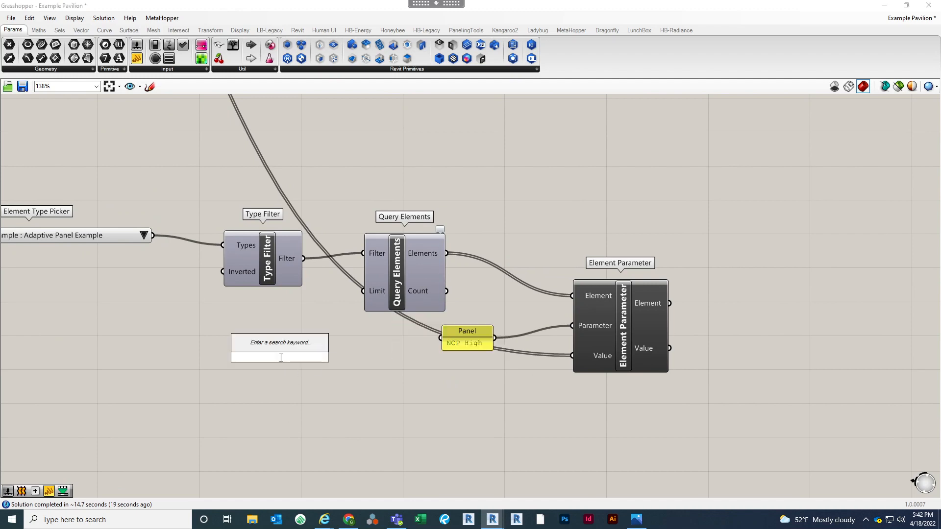
text(1000)
key(Return)
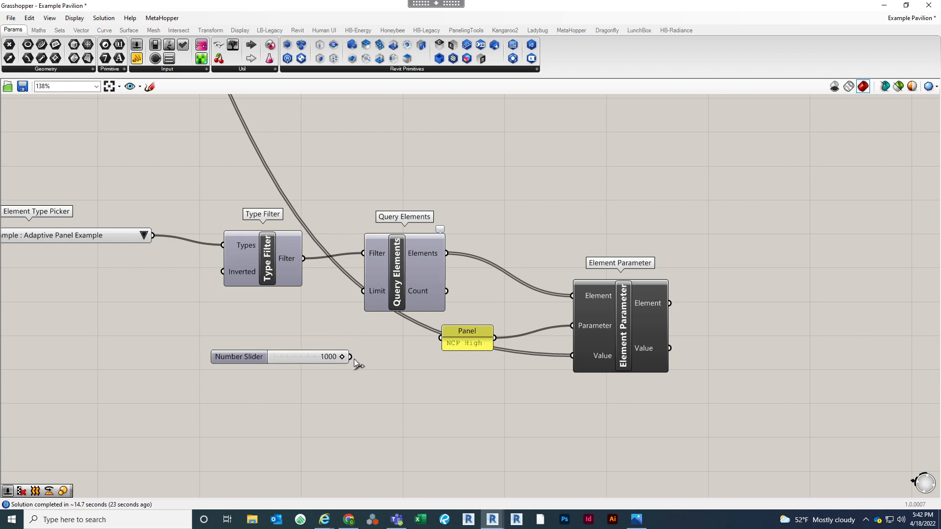
drag(353, 358, 364, 291)
right_drag(565, 223, 552, 232)
Inspect the Value input of Element Parameter, then switch to Revit and check NCP High on selected roof panels
mouse_move(584, 364)
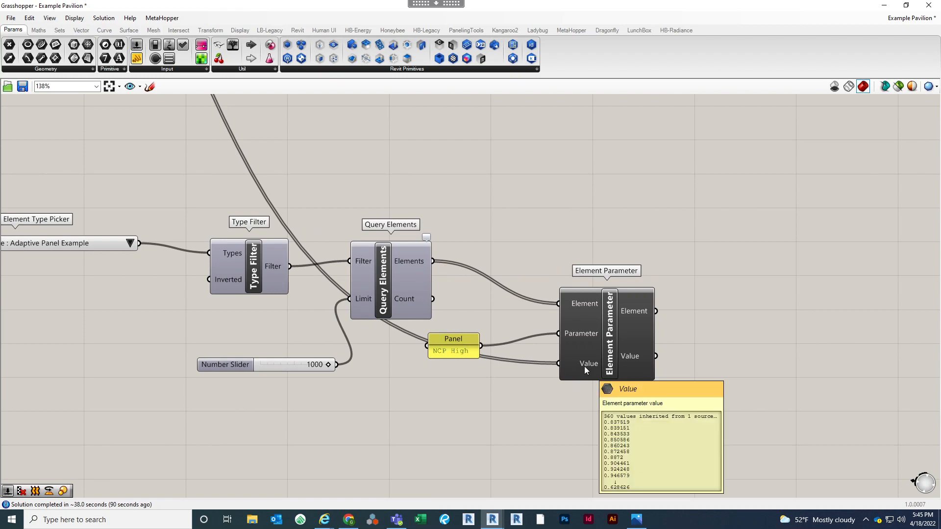
click(883, 5)
scroll(578, 204, down, 5)
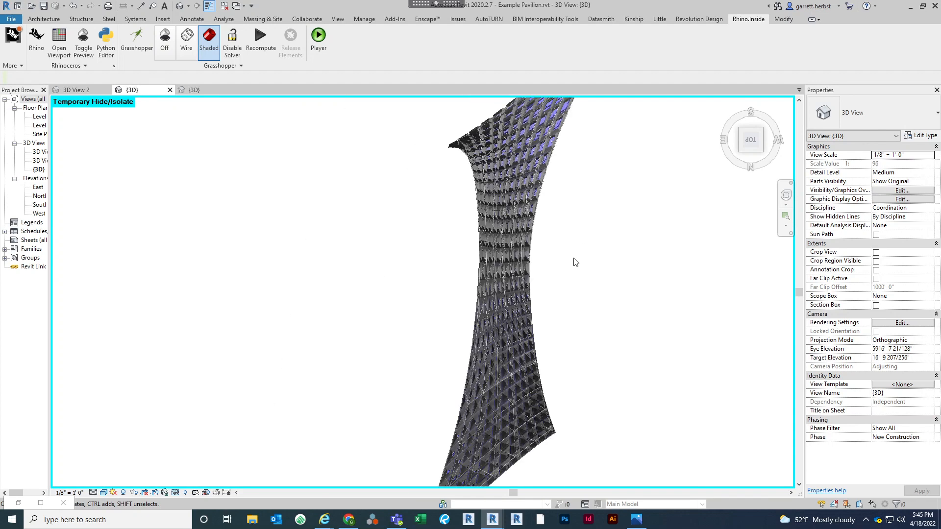
click(496, 439)
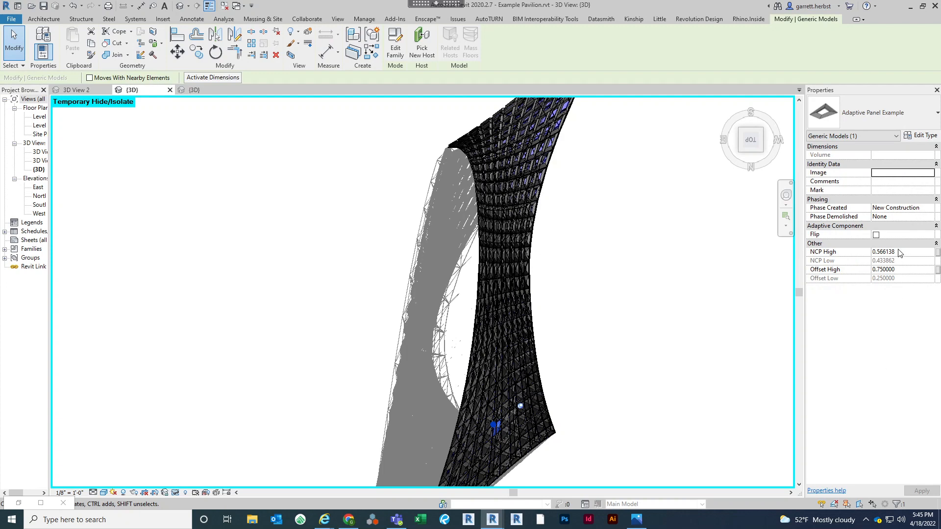
click(490, 307)
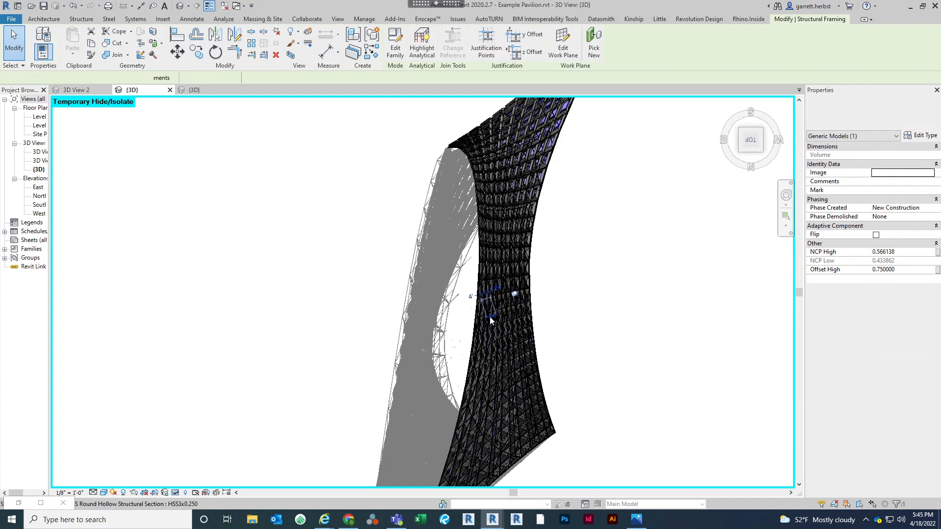
scroll(489, 307, up, 5)
scroll(494, 290, down, 2)
click(495, 292)
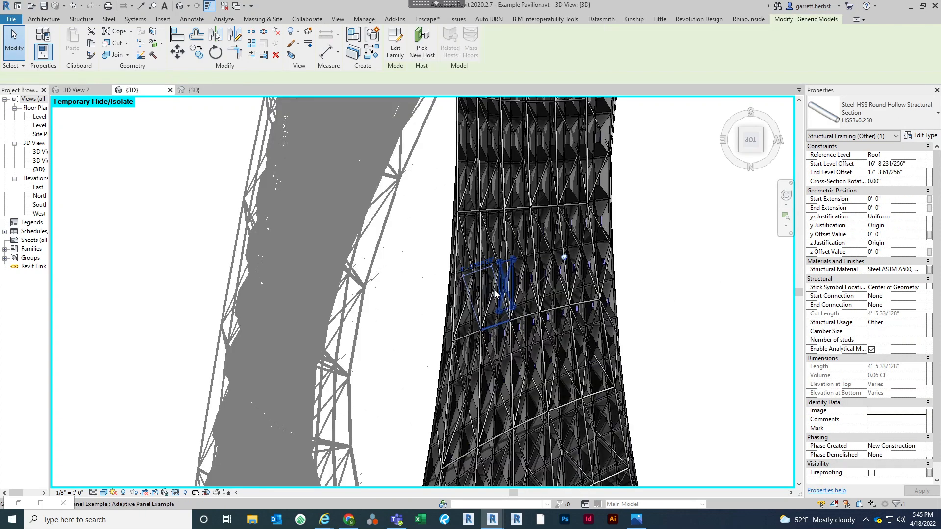
Orbit around the pavilion and examine how the panel openings vary from one end of the roof to the other
shift+middle_drag(495, 293, 558, 201)
click(553, 196)
shift+middle_drag(660, 210, 539, 274)
click(460, 199)
scroll(459, 198, down, 6)
click(534, 314)
click(537, 335)
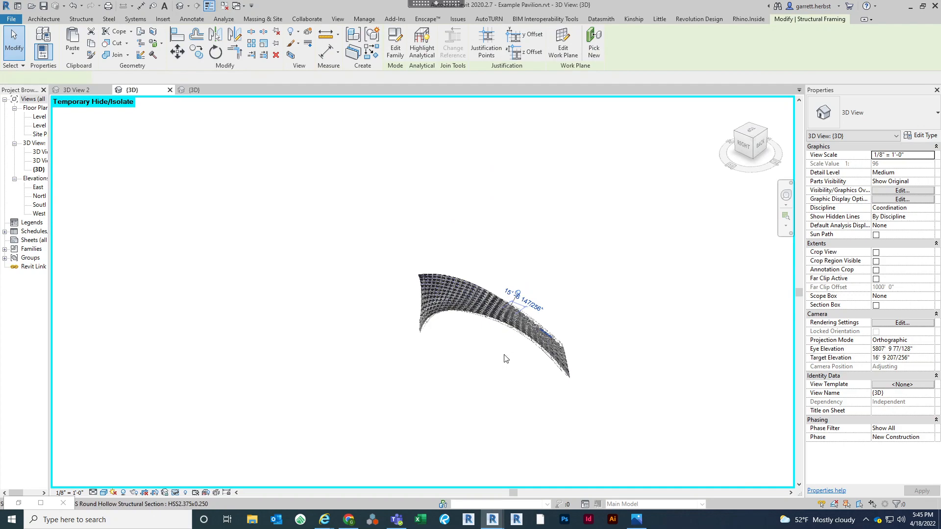
scroll(500, 346, up, 5)
shift+middle_drag(607, 305, 452, 386)
click(461, 342)
scroll(465, 329, up, 5)
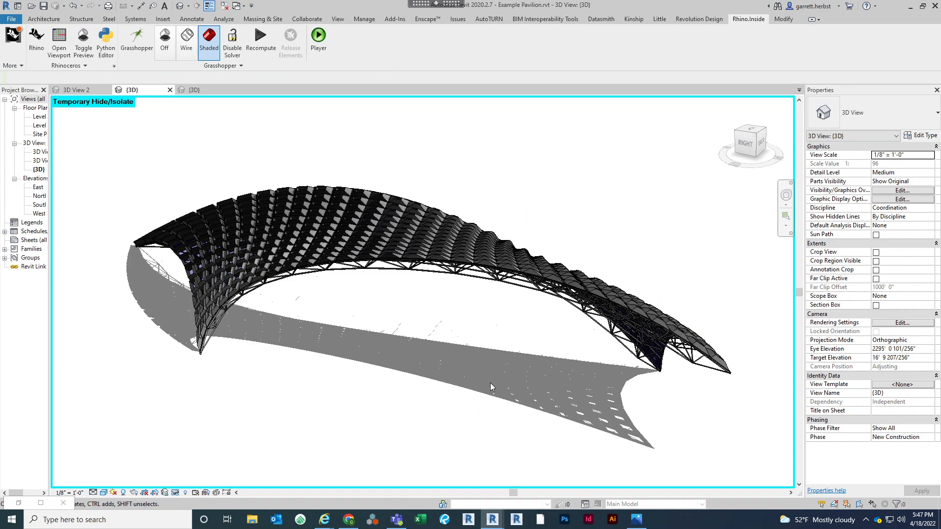
middle_drag(504, 401, 143, 367)
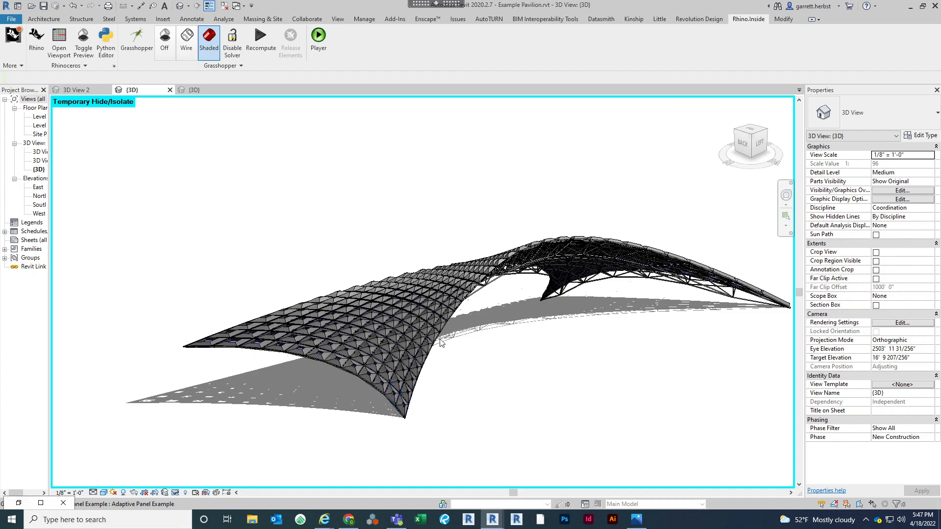
Back in Grasshopper, move the whole element query and Element Parameter group further right on the canvas and deselect it
click(18, 503)
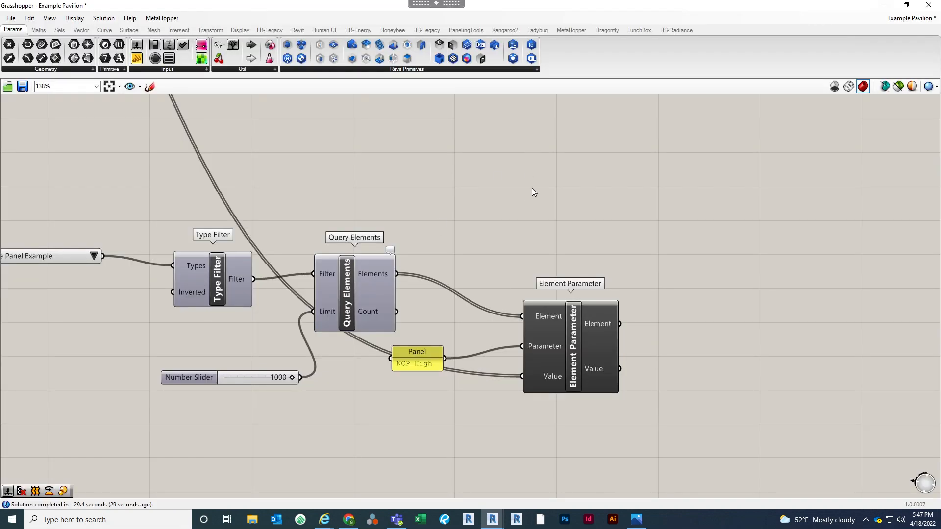
scroll(533, 191, down, 5)
right_drag(506, 272, 502, 331)
scroll(457, 401, up, 3)
right_drag(482, 379, 568, 361)
scroll(596, 339, down, 2)
drag(676, 390, 312, 250)
drag(648, 322, 797, 329)
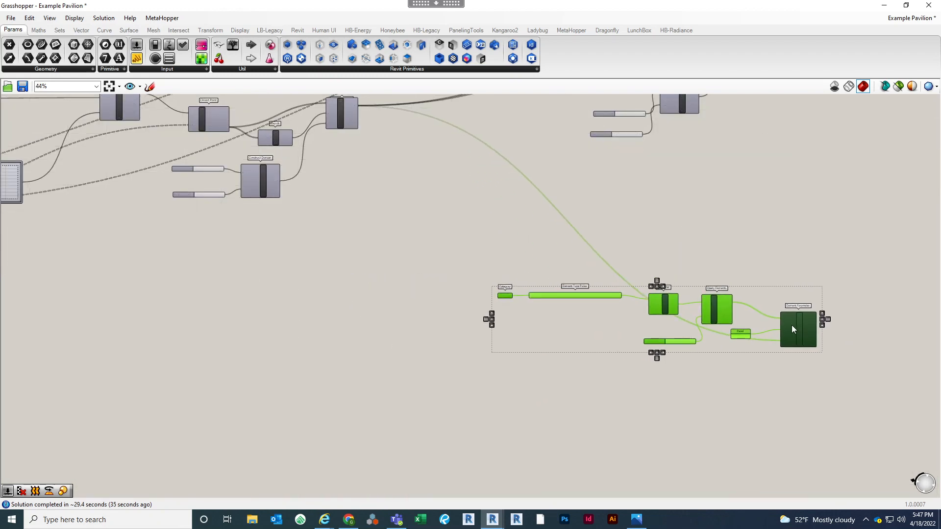
scroll(791, 325, down, 3)
click(410, 318)
scroll(316, 288, up, 2)
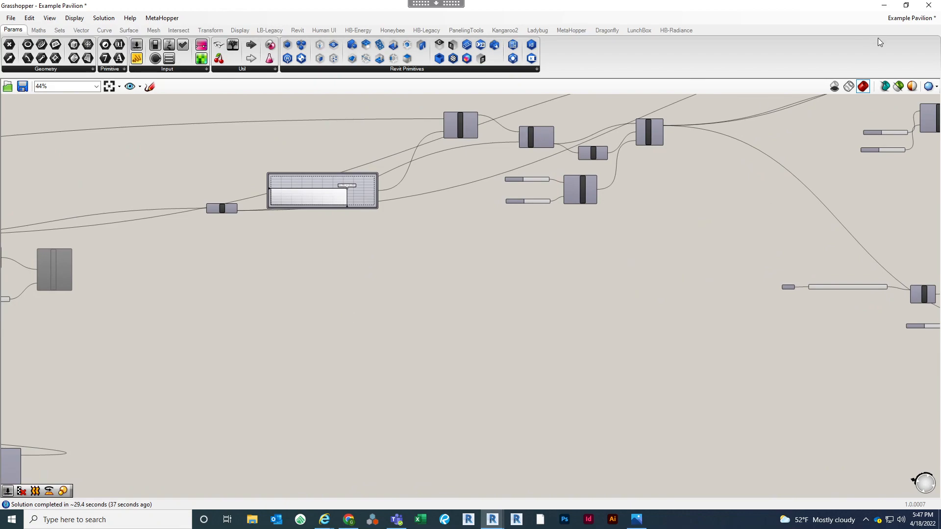
Switch to Rhino, frame the pavilion outline in the Top viewport and maximize that viewport
click(882, 5)
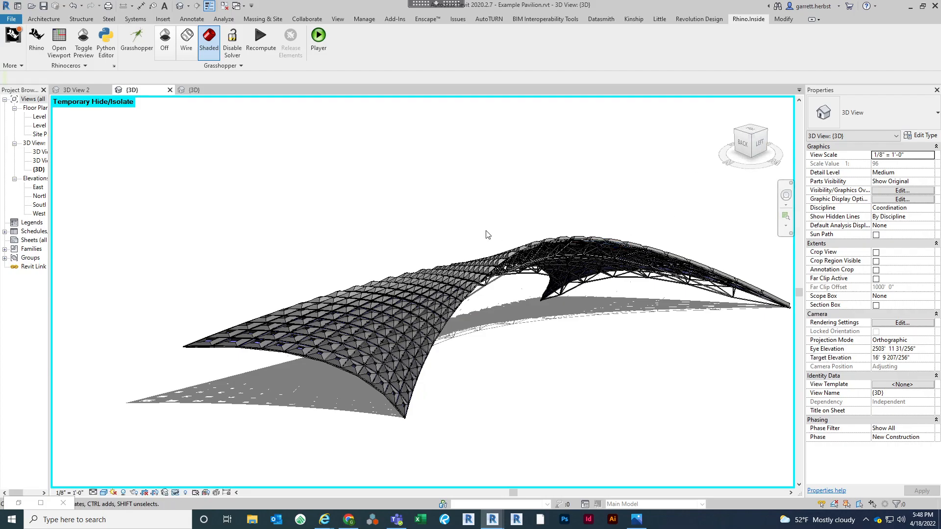
click(36, 39)
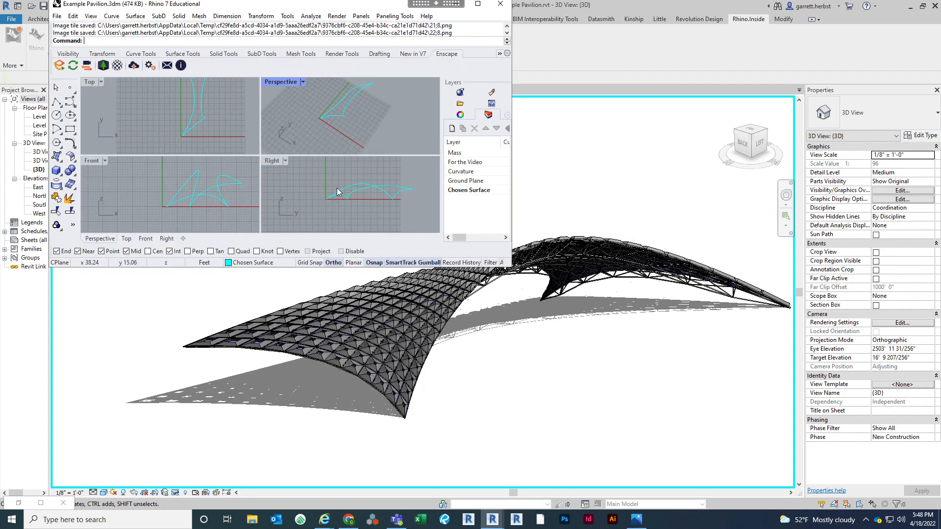
scroll(209, 114, down, 2)
right_drag(211, 114, 185, 130)
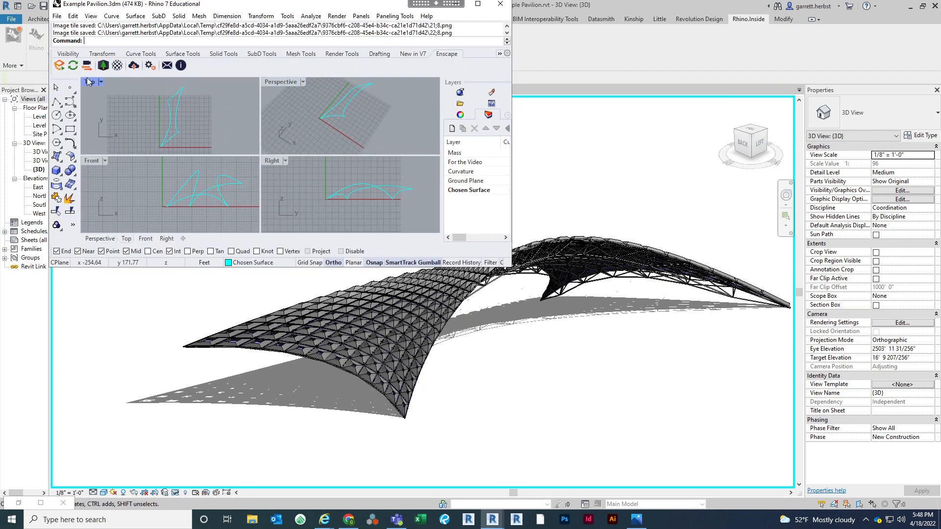
double_click(88, 79)
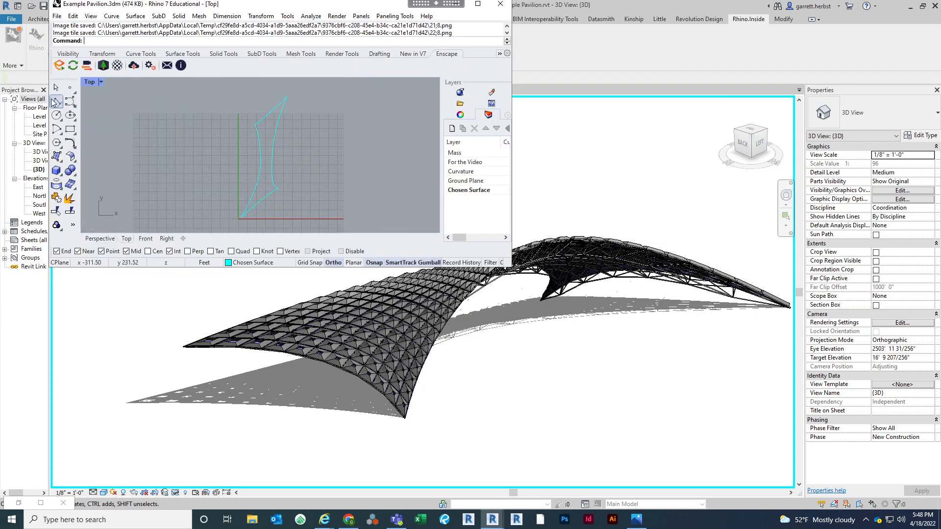
Draw a degree-3 control point curve through four picked points, running diagonally across the pavilion outline in the Top viewport
click(70, 101)
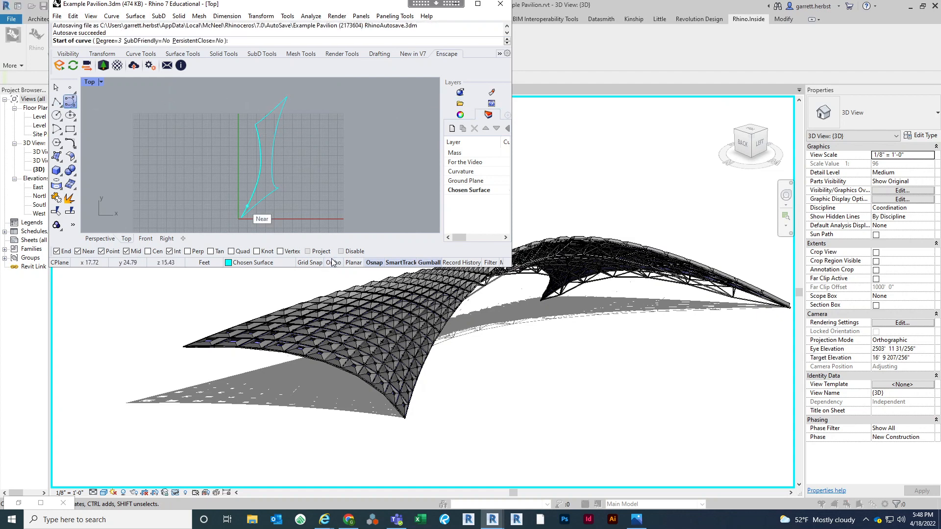
click(243, 85)
click(249, 140)
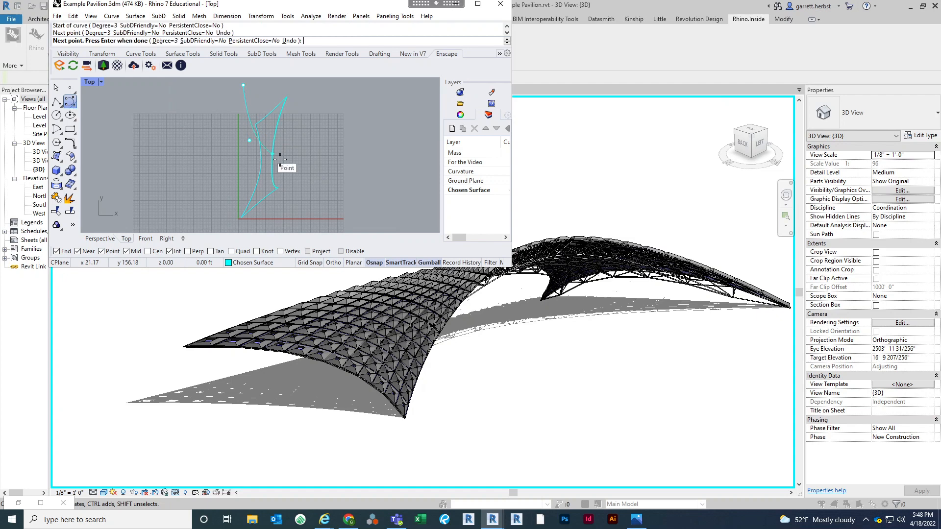
click(287, 154)
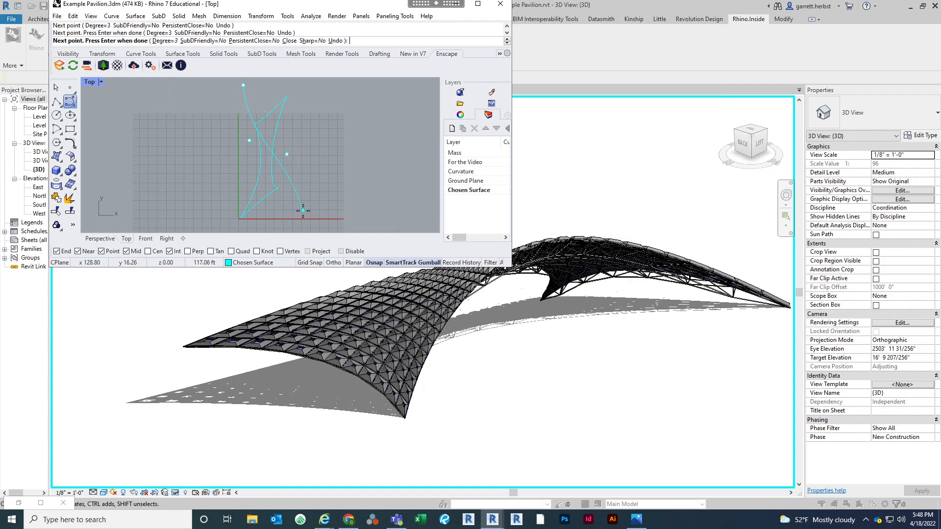
click(303, 211)
key(Return)
Reshape the new curve by moving its end and inner control points, and clear the selection
scroll(269, 146, up, 6)
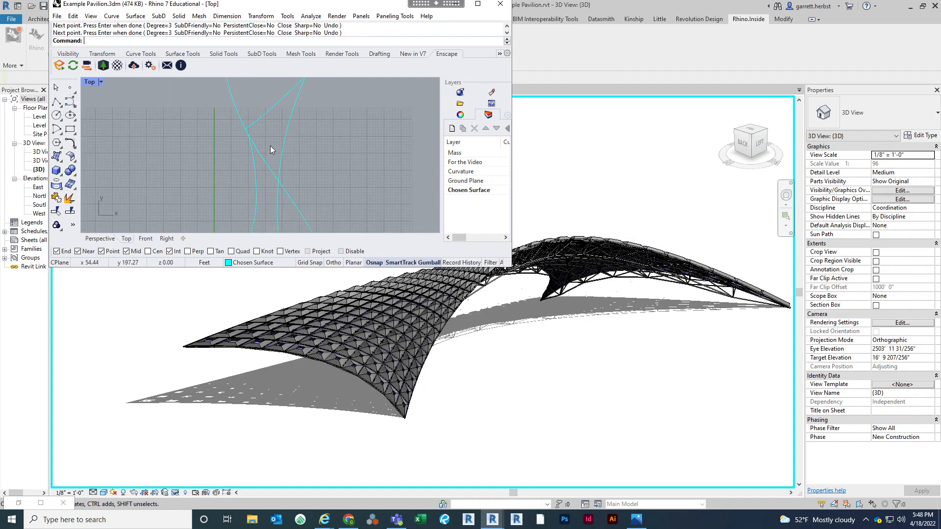
click(287, 199)
scroll(303, 169, down, 3)
scroll(303, 169, down, 6)
scroll(310, 225, up, 6)
drag(316, 225, 331, 167)
right_drag(324, 126, 345, 184)
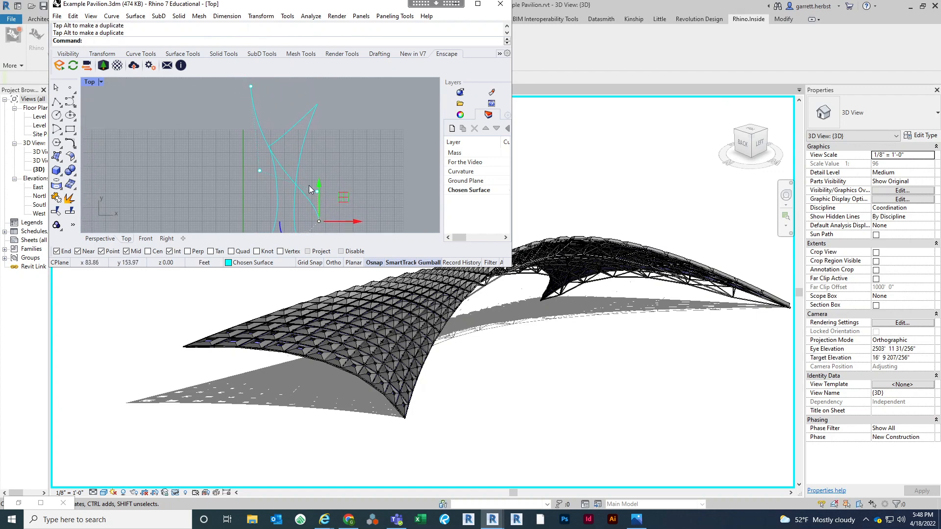
click(316, 191)
drag(257, 74, 253, 132)
click(251, 87)
scroll(323, 147, down, 6)
key(Escape)
key(Escape)
scroll(340, 184, up, 3)
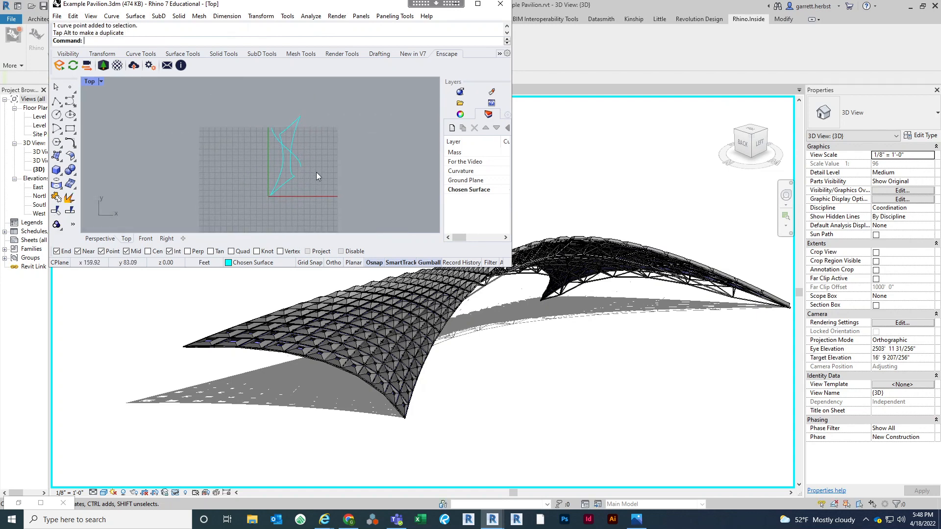
Select the curve again and move its two lower control points slightly down, away from the upper ones
click(291, 137)
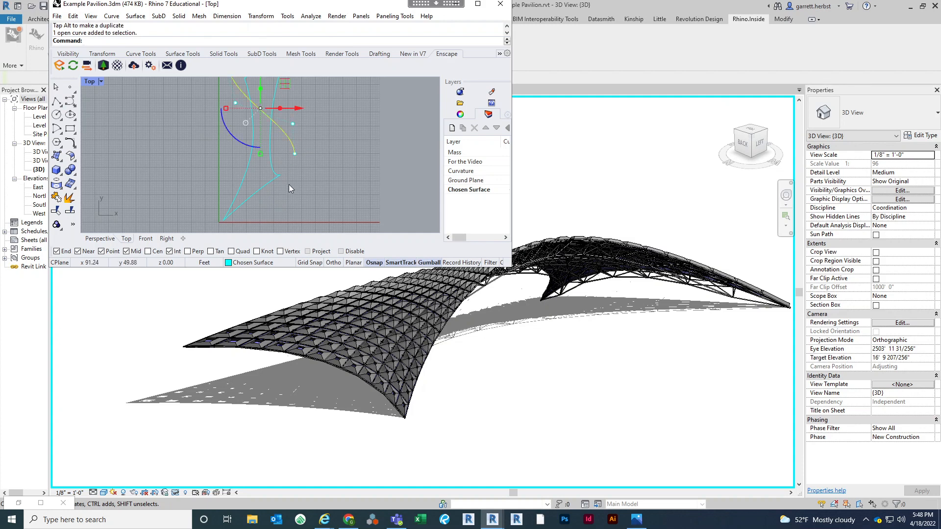
drag(289, 185, 294, 134)
click(345, 126)
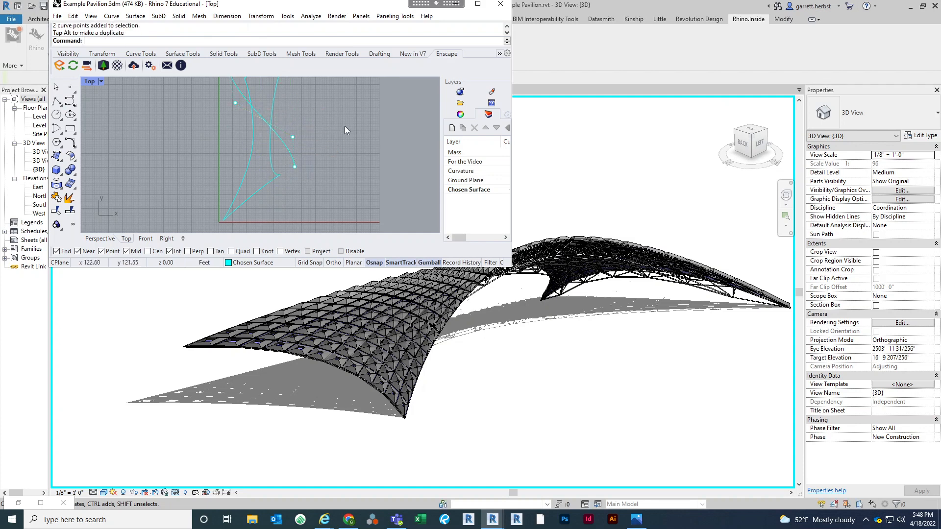
Arrange the Rhino and Grasshopper windows side by side so both can be used at once over Revit
drag(360, 7, 780, 84)
click(18, 504)
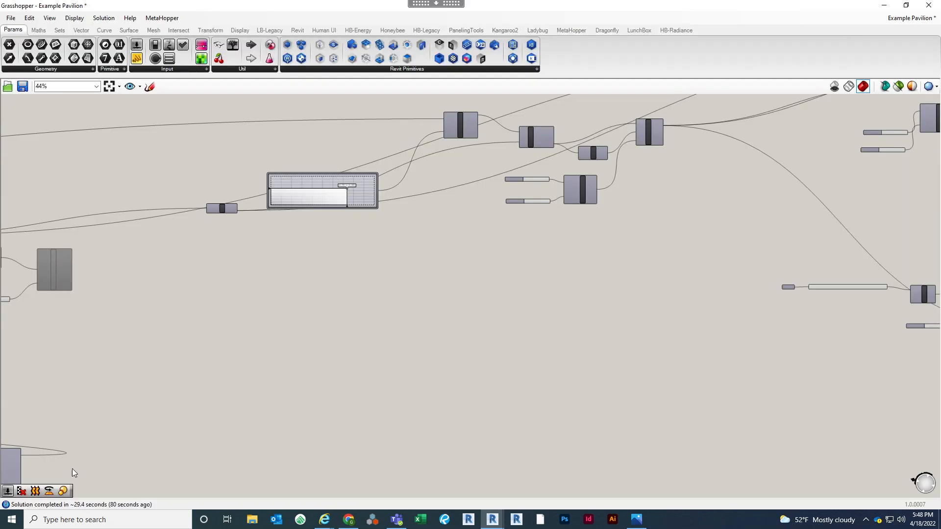
drag(557, 6, 227, 162)
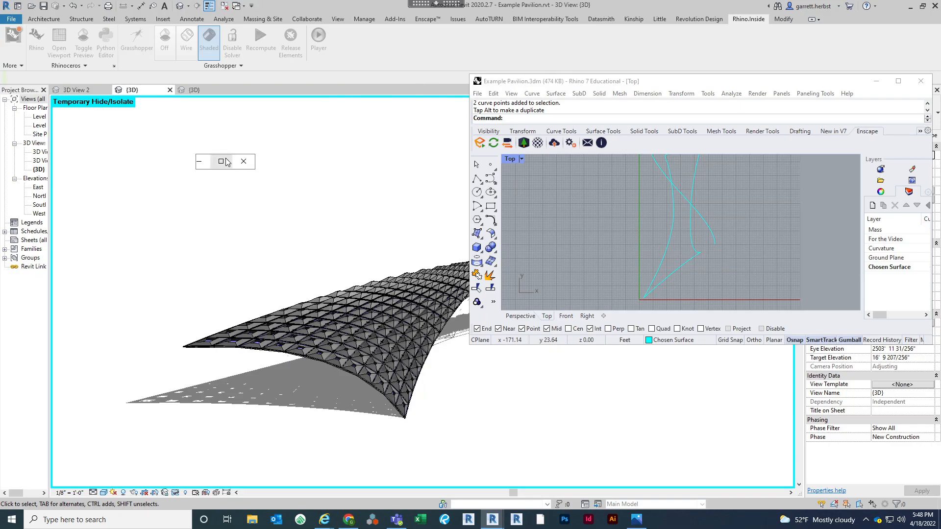
click(205, 165)
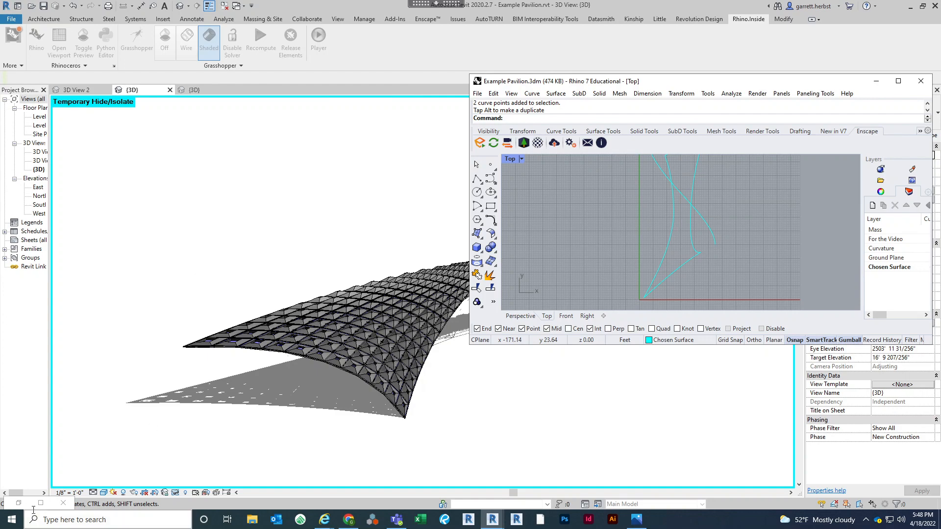
click(18, 504)
click(222, 162)
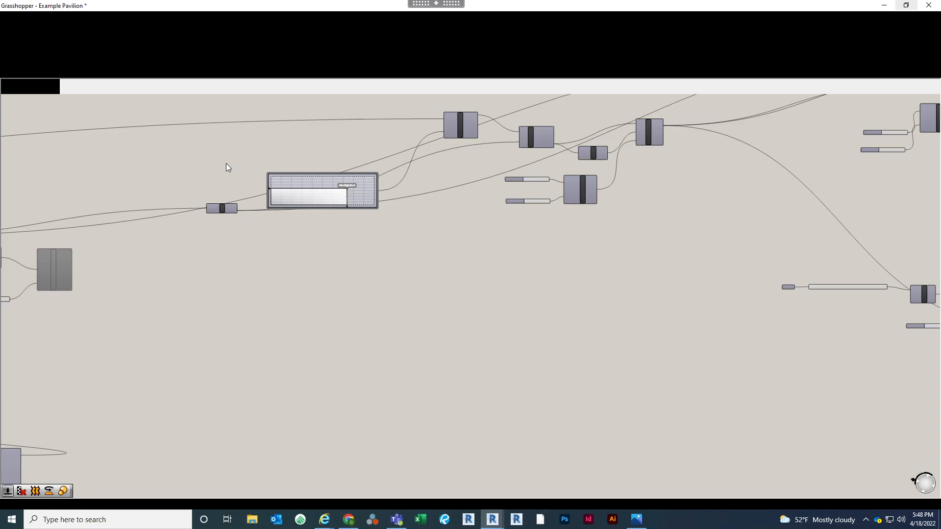
drag(602, 10, 783, 430)
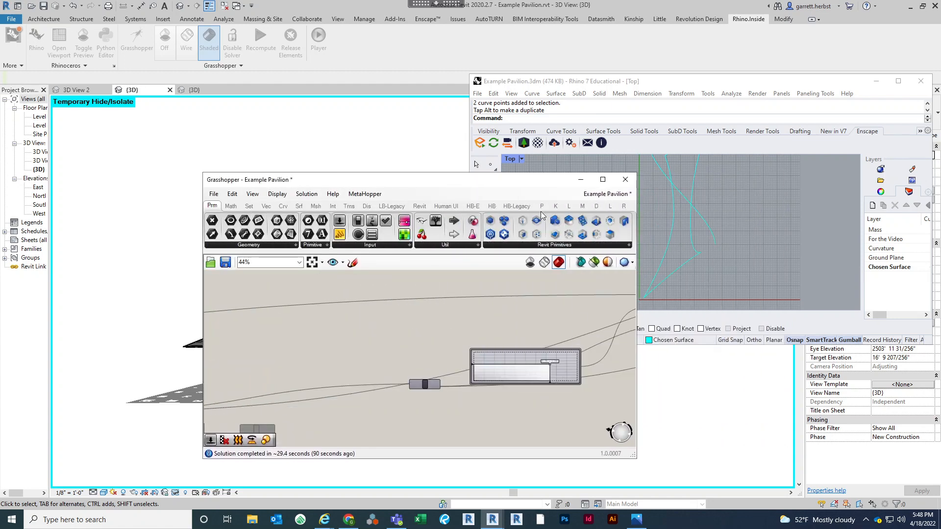
drag(538, 181, 339, 106)
Add a Curve parameter on an empty part of the Grasshopper canvas and reference the new Rhino curve in it
scroll(232, 230, down, 3)
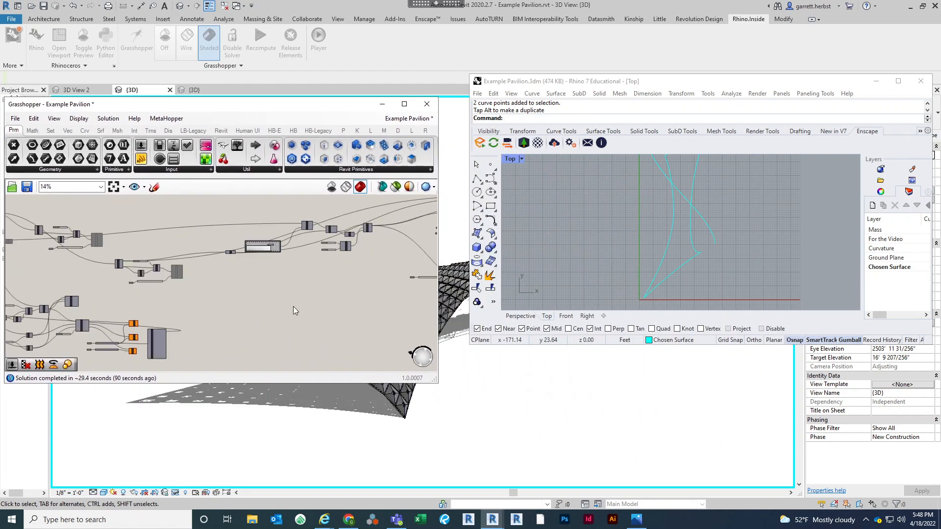
double_click(260, 329)
text(curve)
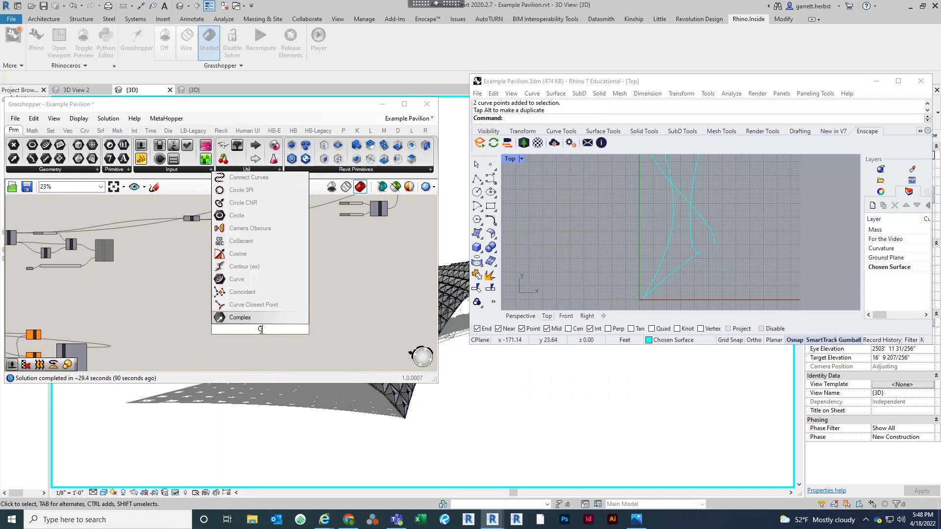
key(Return)
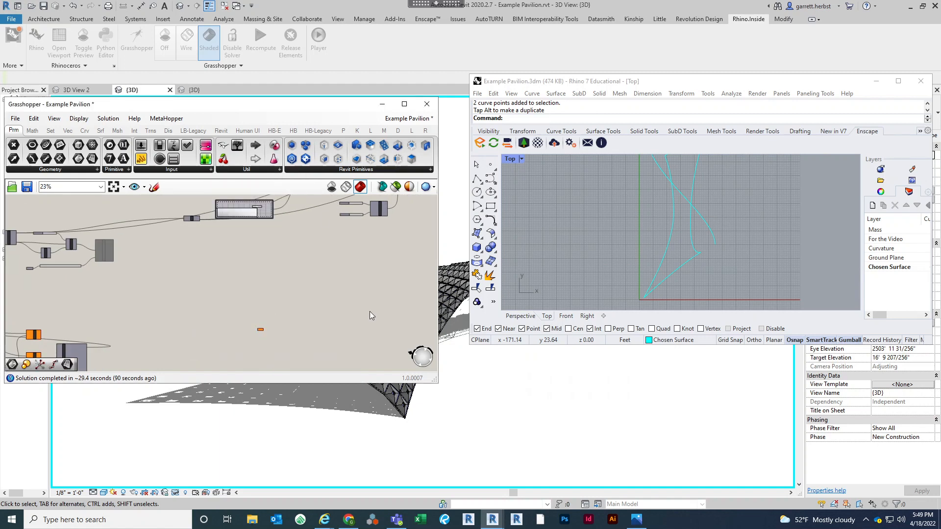
scroll(243, 344, up, 5)
right_click(324, 273)
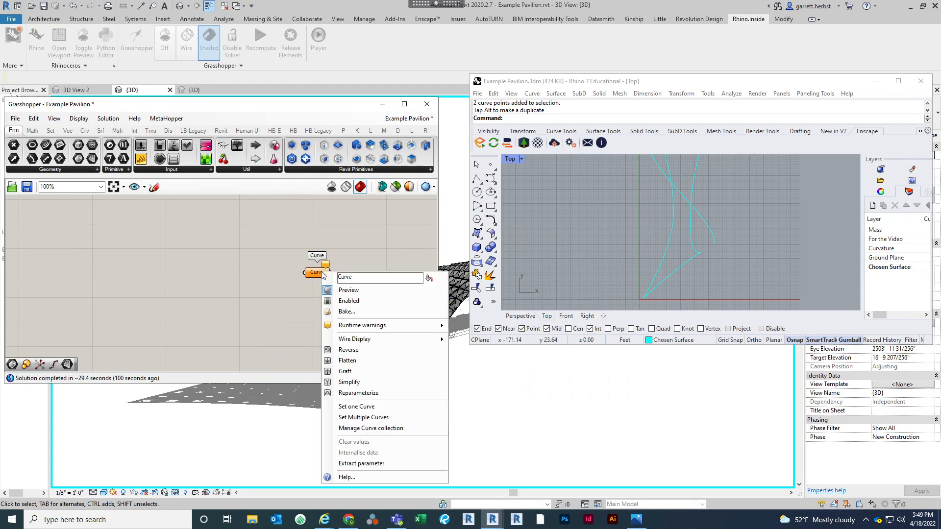
click(374, 405)
click(704, 223)
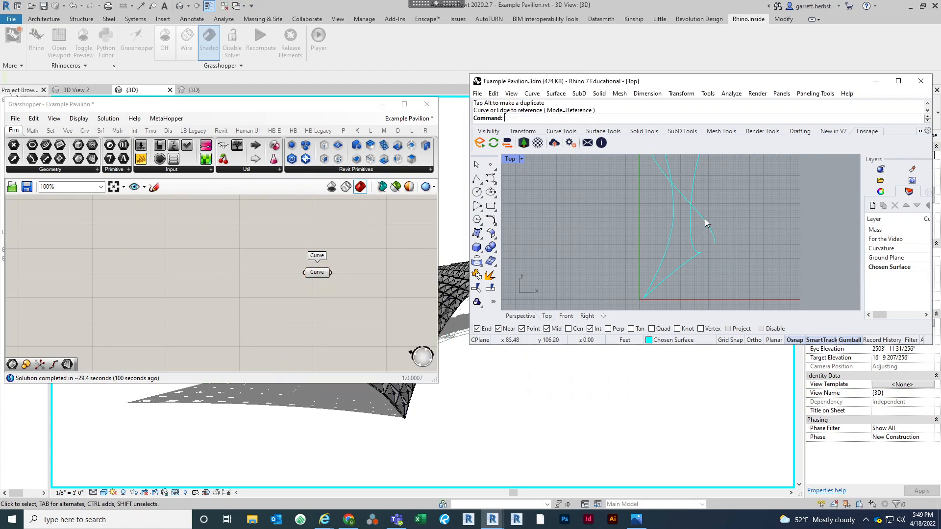
Minimize Rhino, bring Grasshopper back maximized, and reposition the Curve parameter on the canvas
click(876, 81)
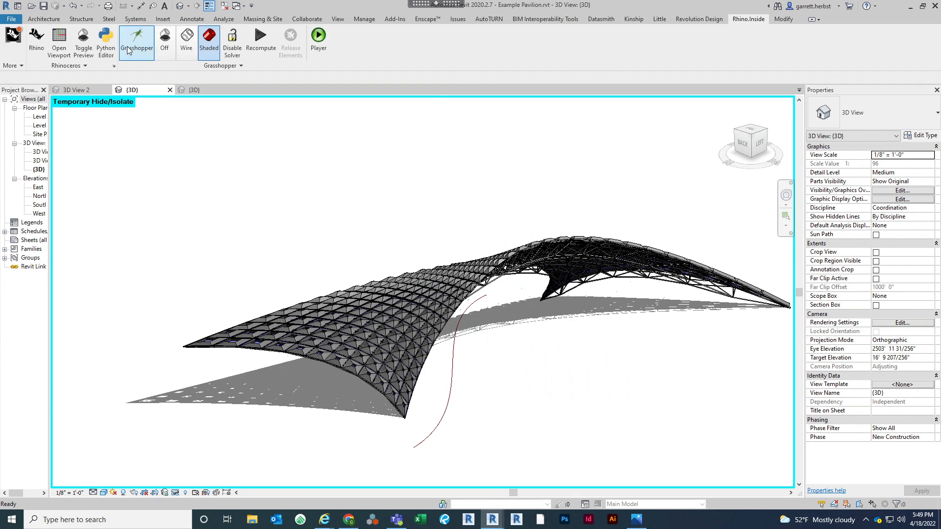
click(129, 49)
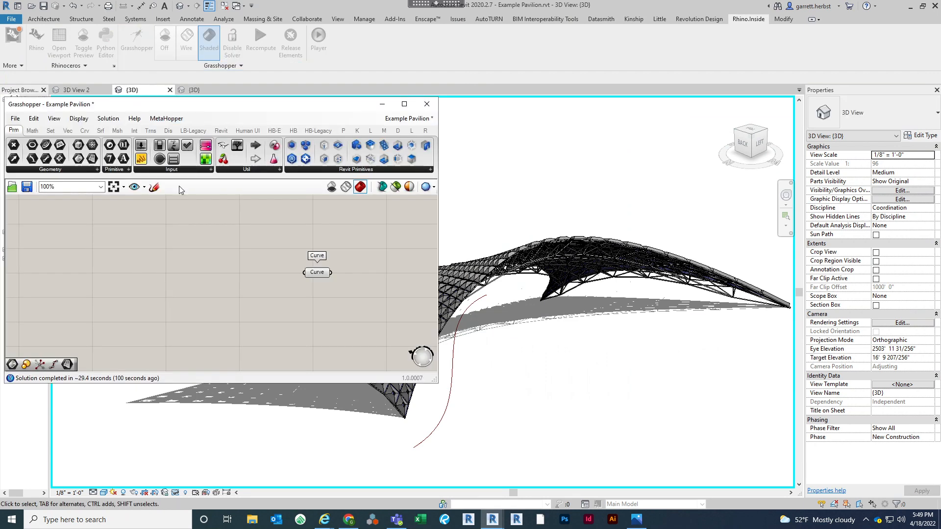
click(404, 104)
scroll(361, 324, down, 6)
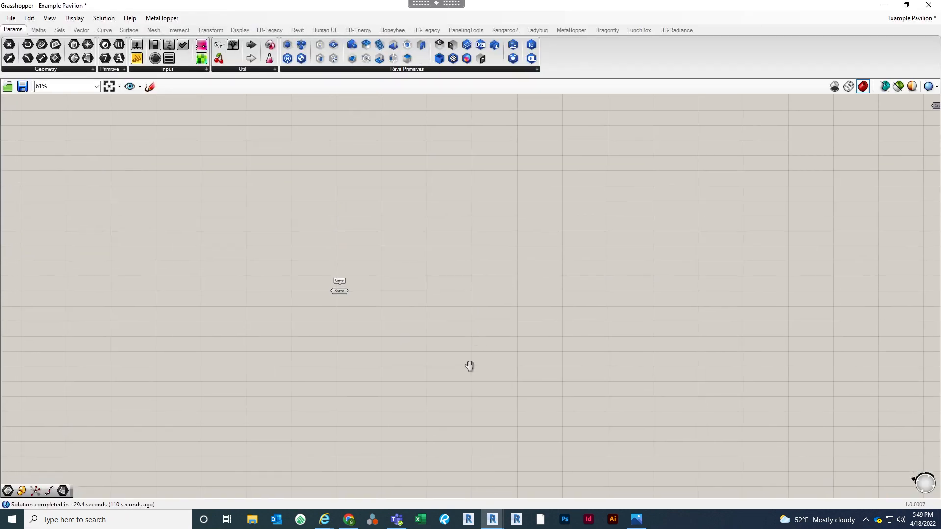
scroll(413, 411, up, 3)
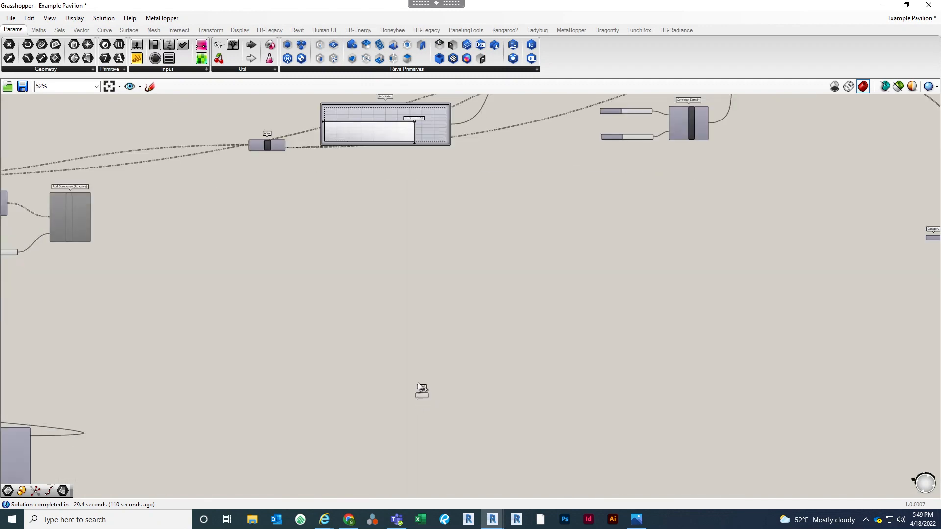
scroll(420, 359, up, 5)
drag(417, 385, 331, 304)
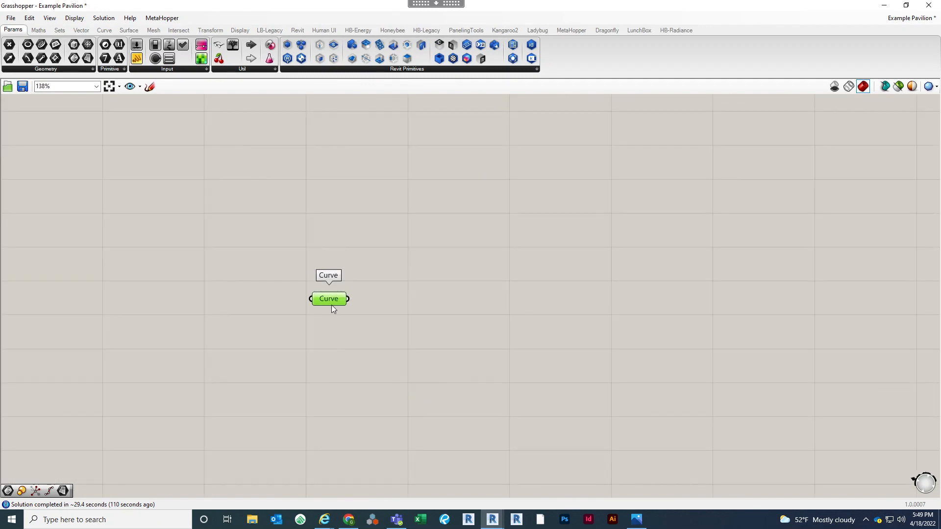
Add a Curve Closest Point component beside the Curve parameter and connect the parameter to its Curve input
click(611, 276)
double_click(556, 297)
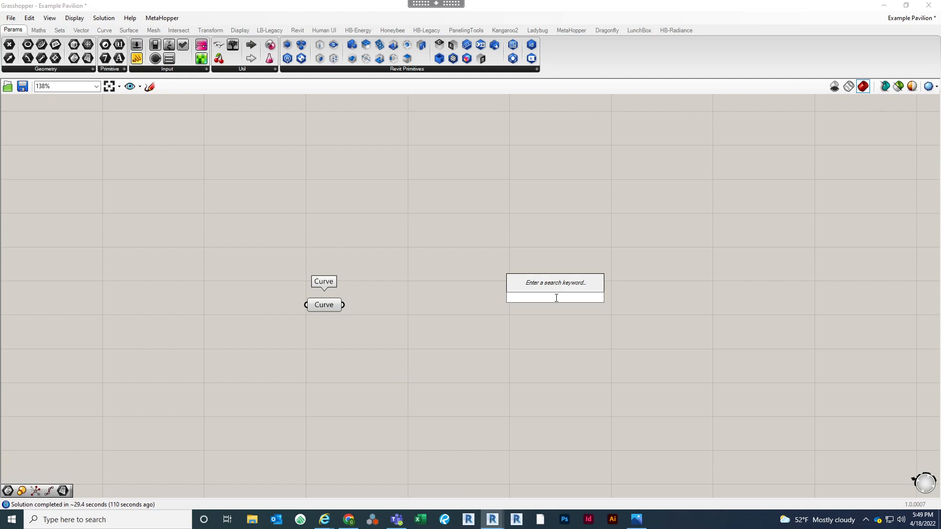
text(CURVE CLOS)
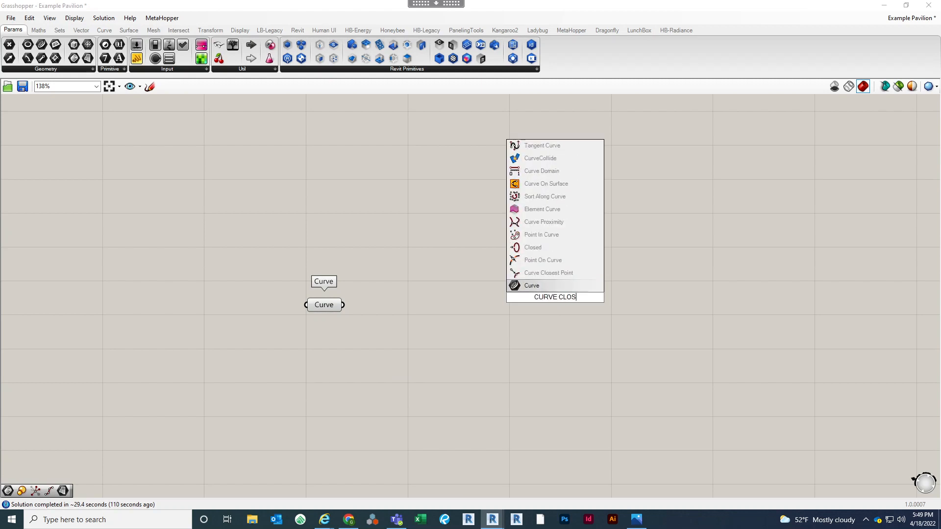
text(E)
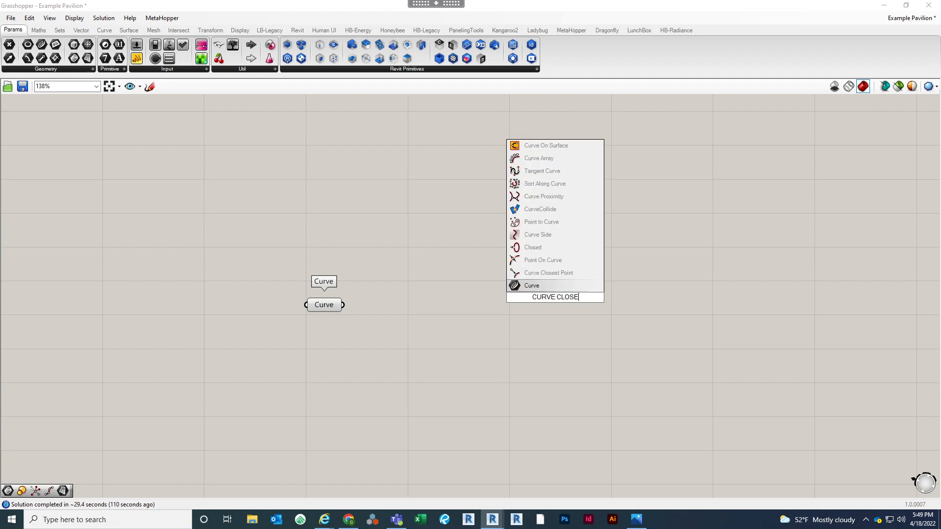
click(581, 272)
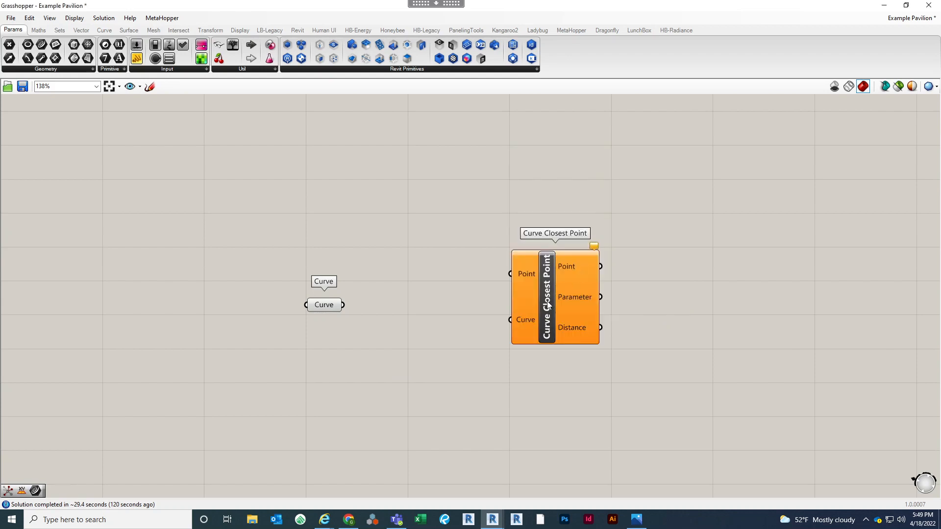
drag(343, 305, 528, 297)
Connect the Centroid output of the panels' Area component to the Point input of Curve Closest Point
scroll(510, 319, down, 6)
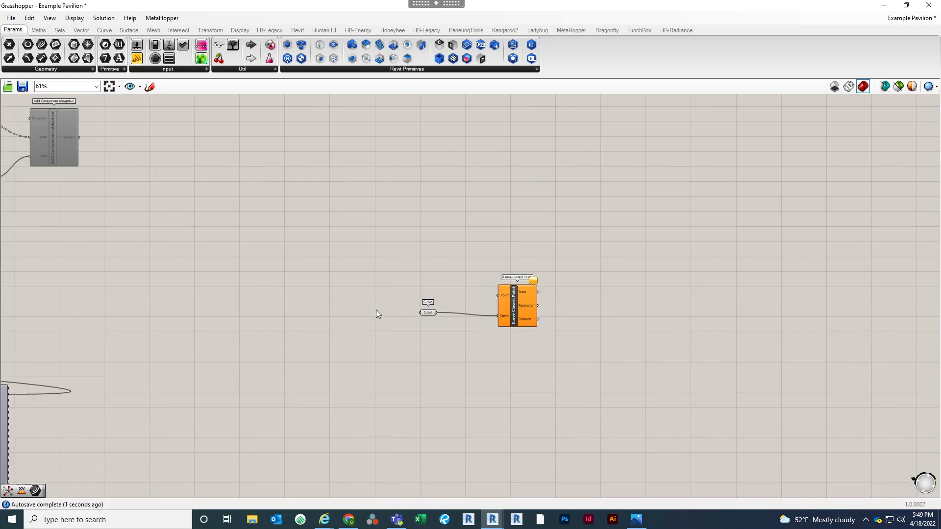
scroll(367, 318, up, 4)
right_drag(488, 225, 472, 243)
drag(634, 215, 599, 323)
right_drag(730, 393, 557, 269)
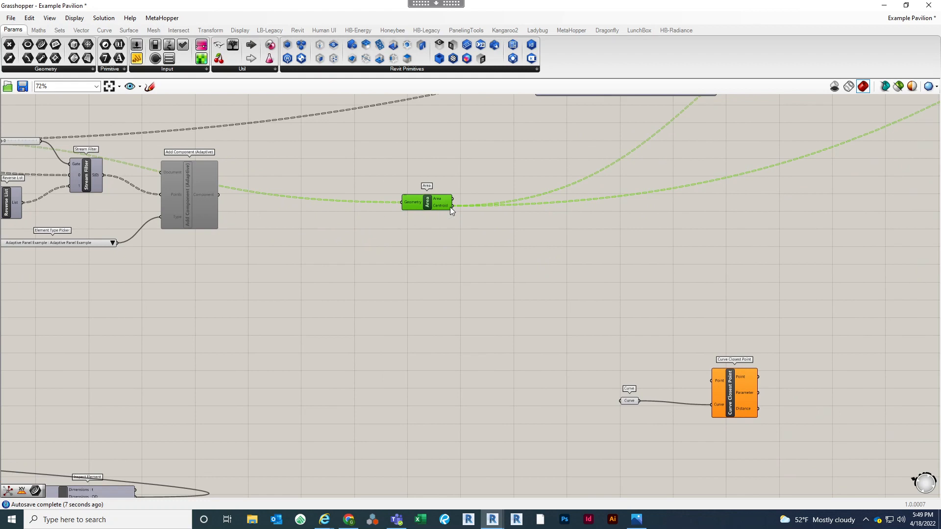
drag(453, 205, 712, 381)
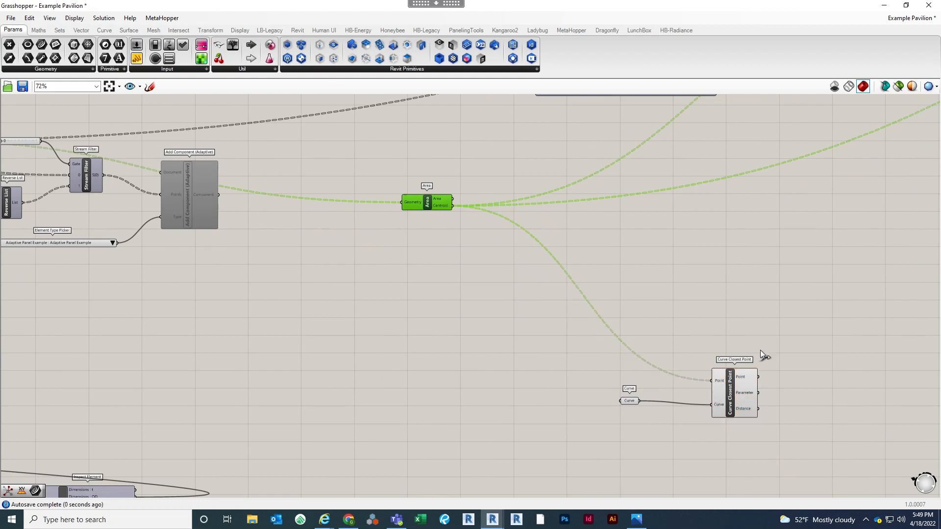
click(778, 323)
Open a Rhino viewport from Revit, orbit it to examine the closest points along the curve, and close it
right_drag(802, 326, 610, 314)
right_drag(749, 325, 652, 322)
scroll(583, 364, up, 2)
right_drag(558, 367, 529, 377)
scroll(438, 380, down, 1)
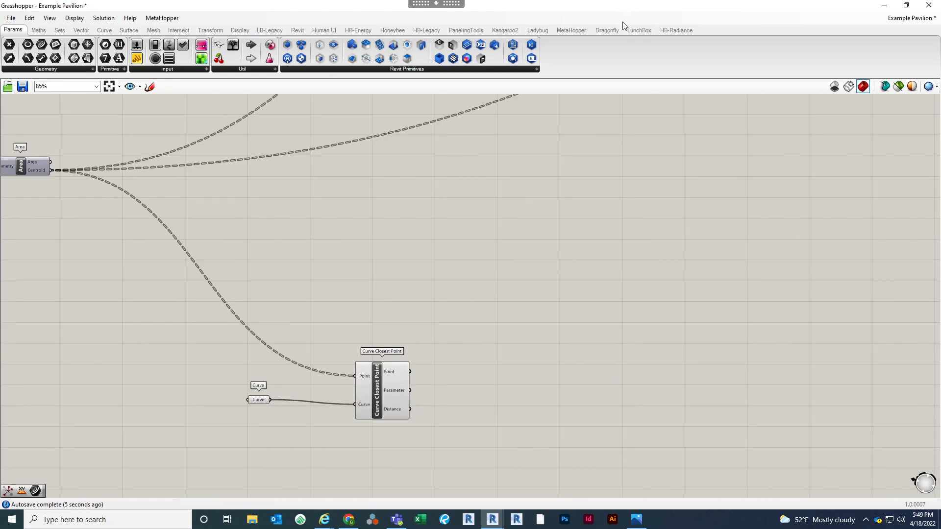
drag(624, 6, 581, 207)
click(178, 157)
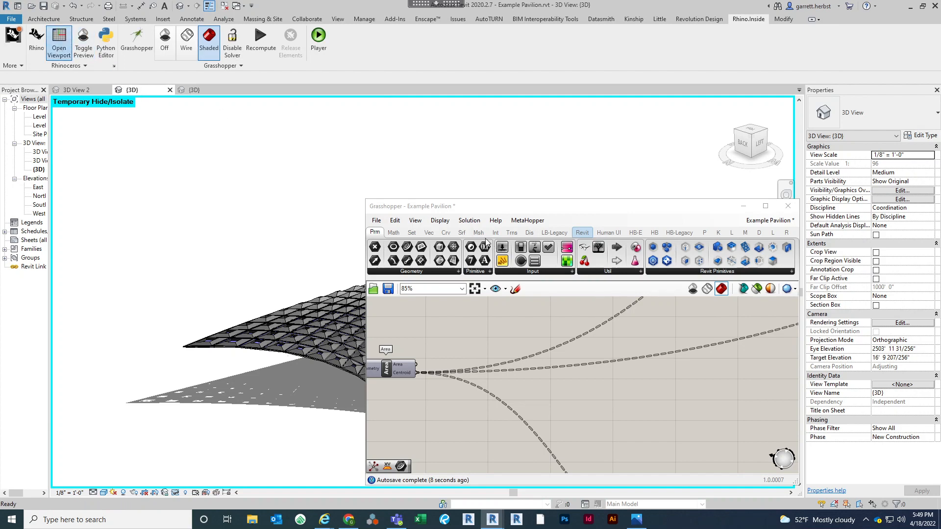
scroll(265, 223, up, 6)
right_drag(270, 227, 446, 234)
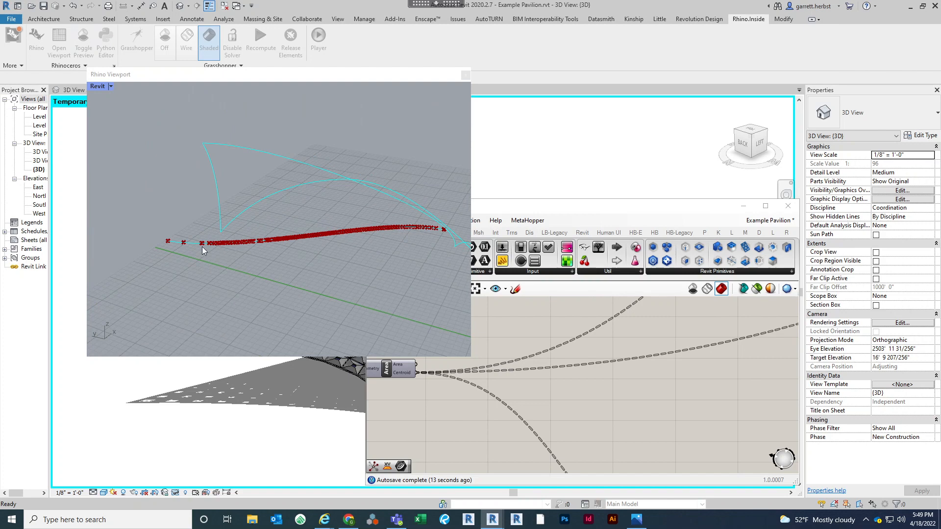
right_drag(379, 252, 271, 236)
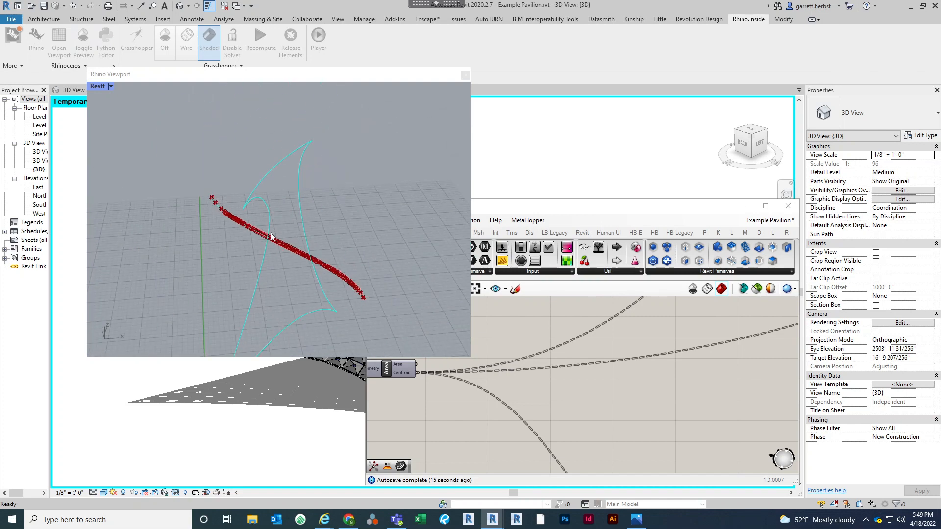
click(465, 75)
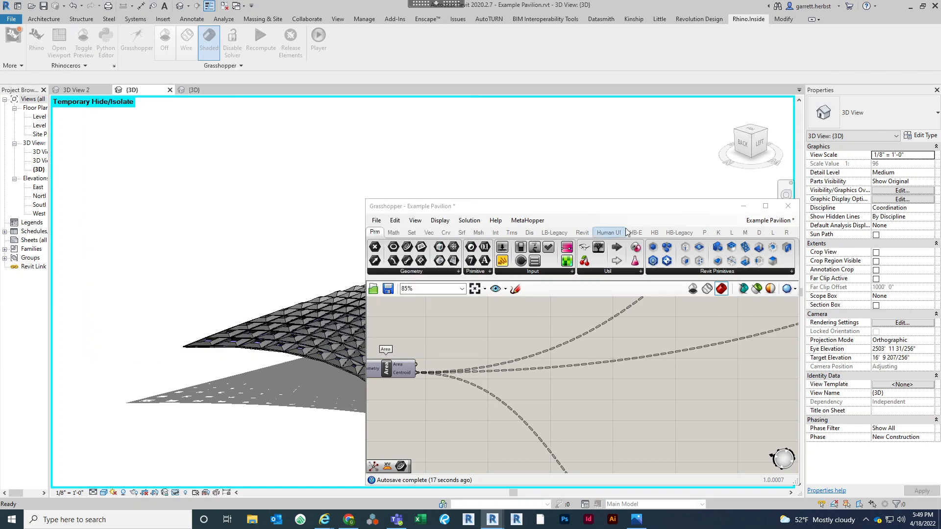
Return to the maximized Grasshopper canvas and add a Closest Point component beside Curve Closest Point
drag(625, 211, 519, 1)
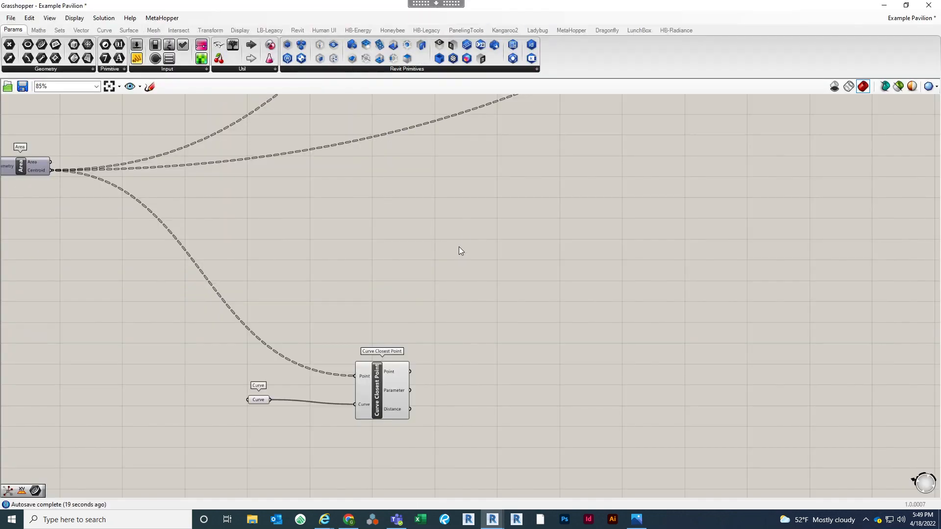
mouse_move(391, 390)
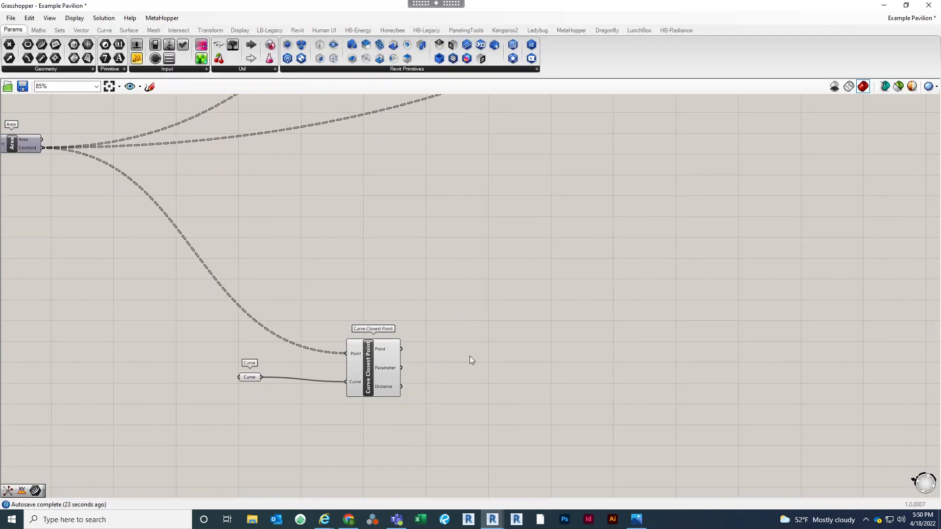
right_drag(471, 357, 444, 345)
double_click(445, 346)
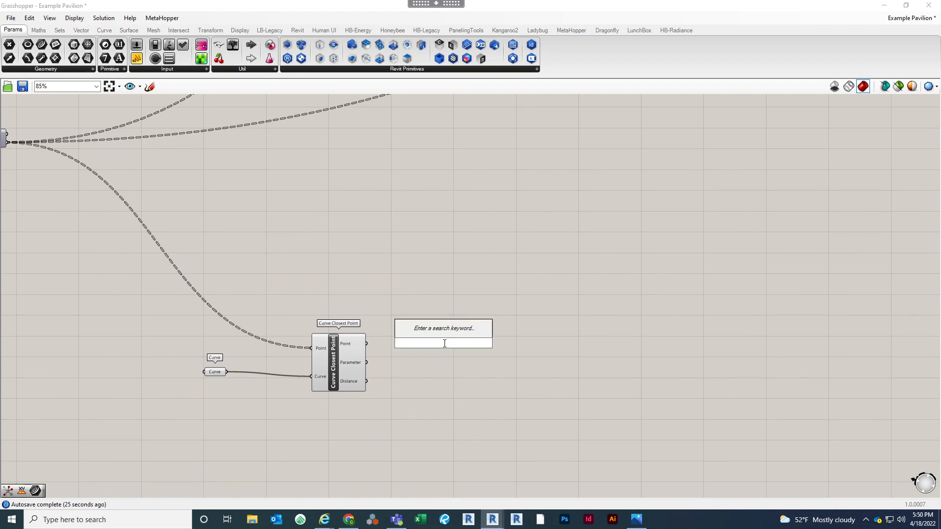
text(CLOSE)
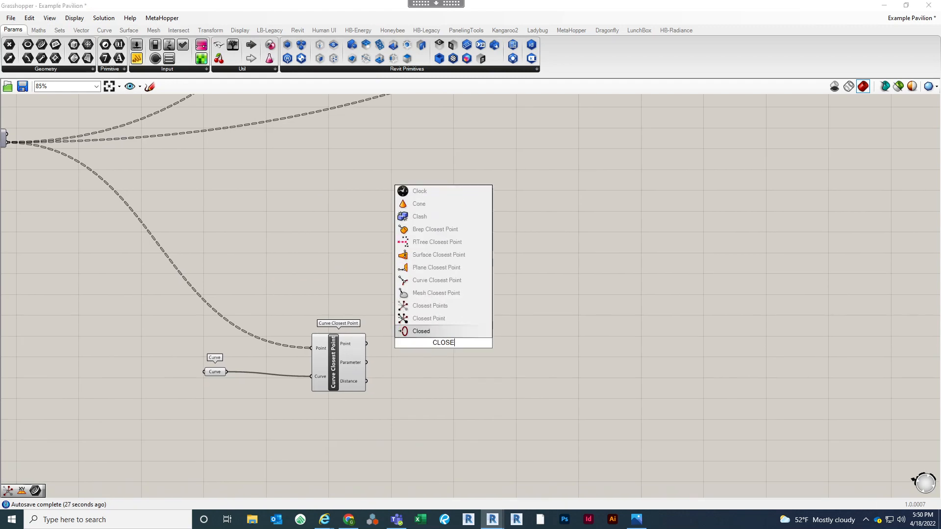
text(ST)
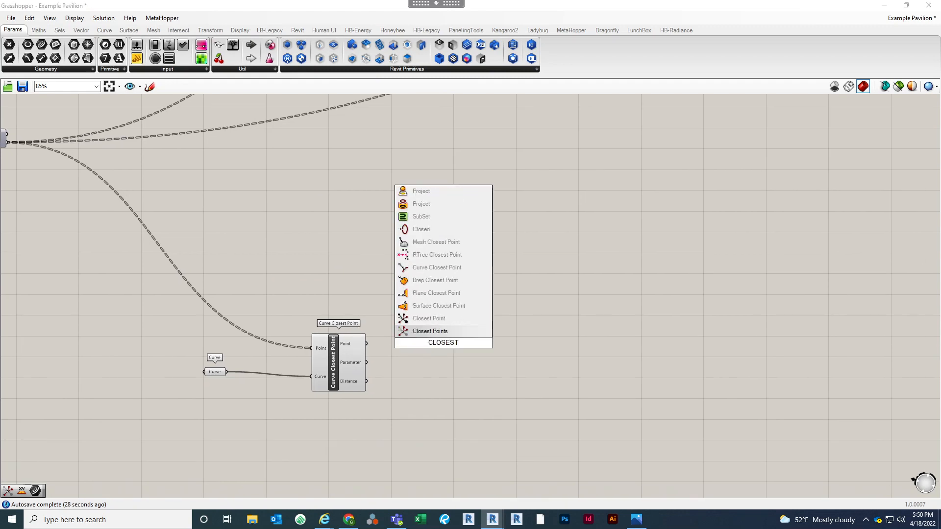
click(444, 319)
drag(451, 342, 496, 342)
scroll(447, 392, up, 3)
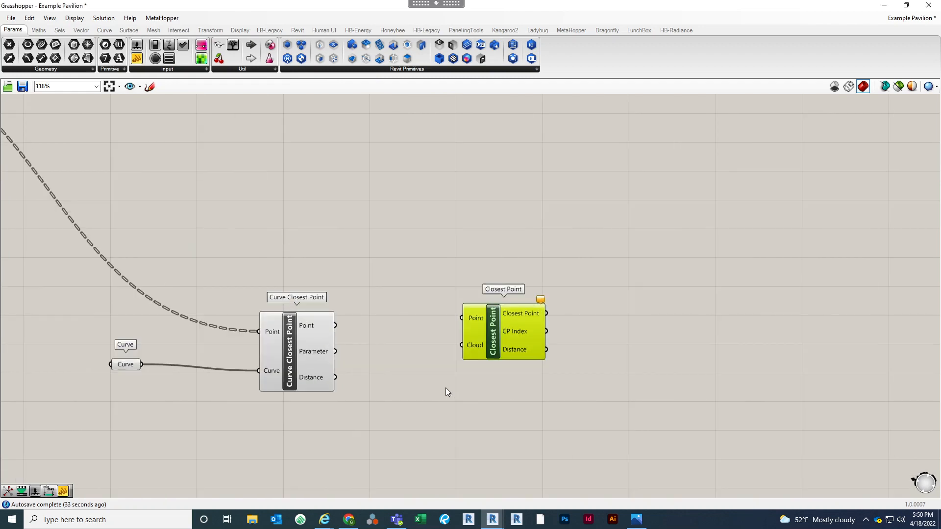
click(446, 387)
Connect Curve Closest Point's Point output to Closest Point's Point input and the Area Centroid to its Cloud input, then reposition the Closest Point component
drag(337, 326, 460, 319)
scroll(635, 376, down, 4)
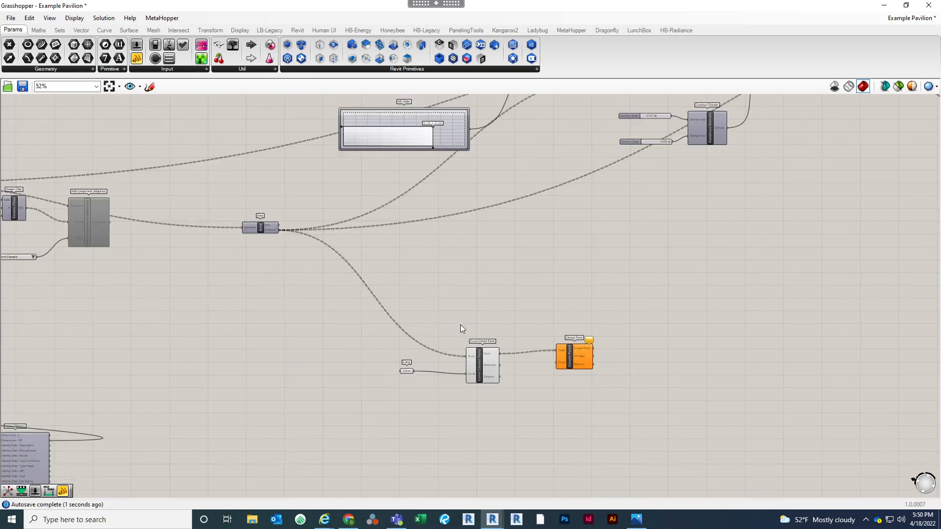
scroll(270, 235, up, 2)
drag(600, 335, 664, 410)
right_drag(660, 352, 546, 300)
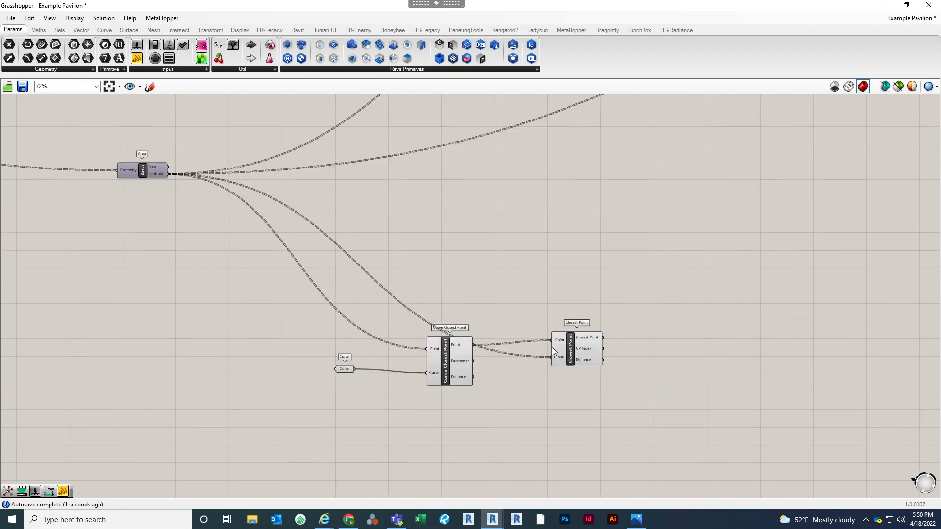
drag(578, 359, 555, 368)
click(604, 360)
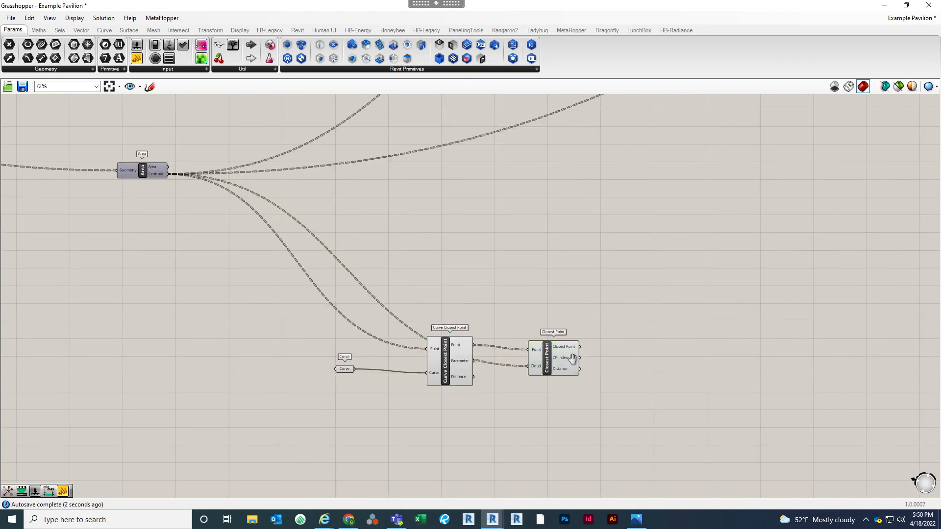
Duplicate the Bounds, Construct Domain, Remap Numbers and two Number Slider components, and place the copies beside the new Closest Point component
right_drag(647, 367, 583, 366)
scroll(581, 361, up, 2)
right_drag(519, 375, 427, 381)
scroll(487, 389, down, 4)
right_drag(509, 305, 393, 319)
scroll(548, 216, up, 5)
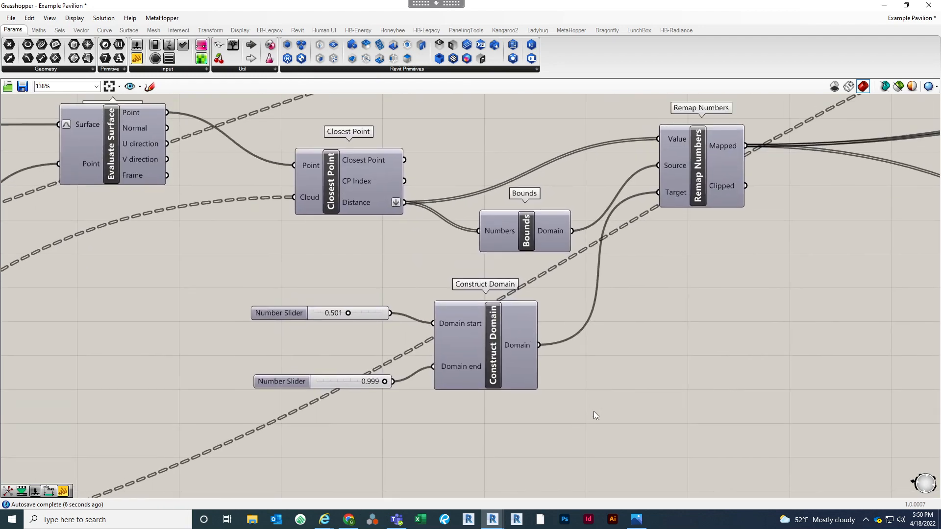
drag(766, 412, 442, 311)
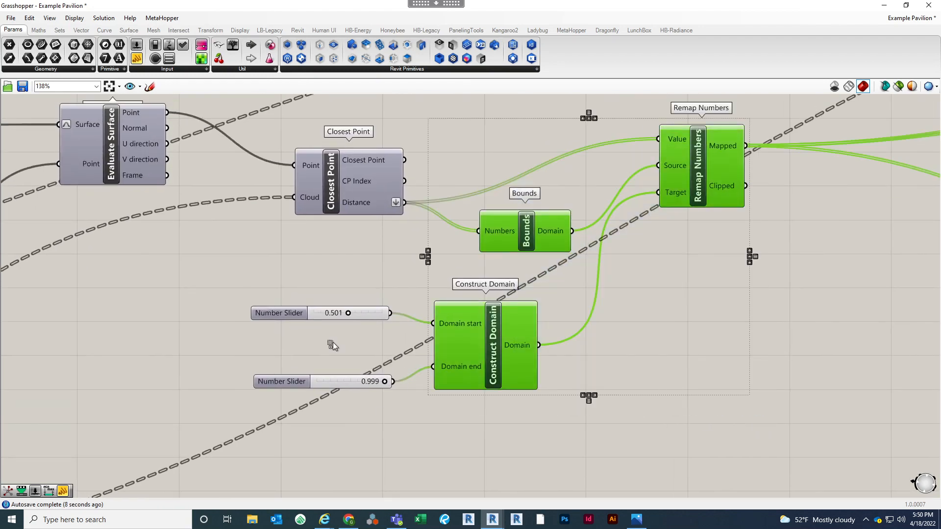
shift+drag(394, 428, 321, 294)
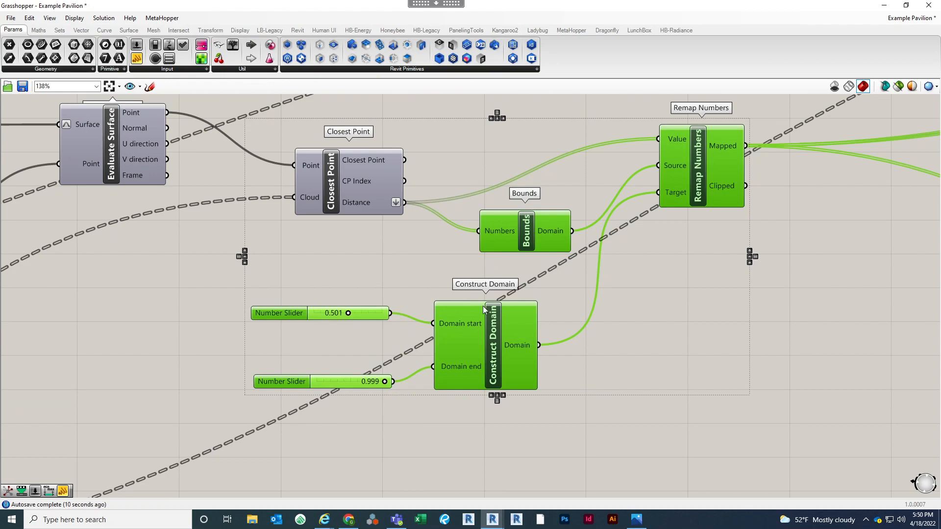
scroll(645, 175, down, 3)
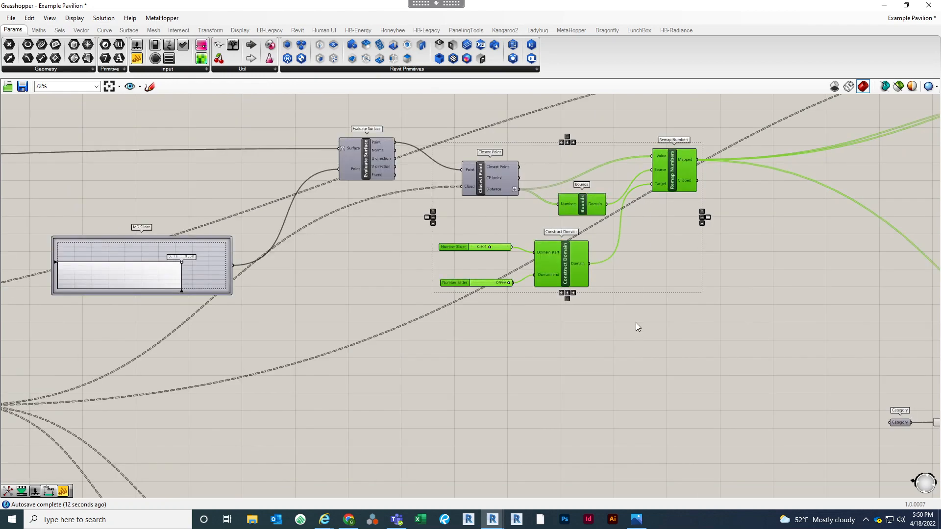
key(ctrl+v)
scroll(689, 164, down, 5)
drag(689, 165, 626, 312)
scroll(652, 297, up, 5)
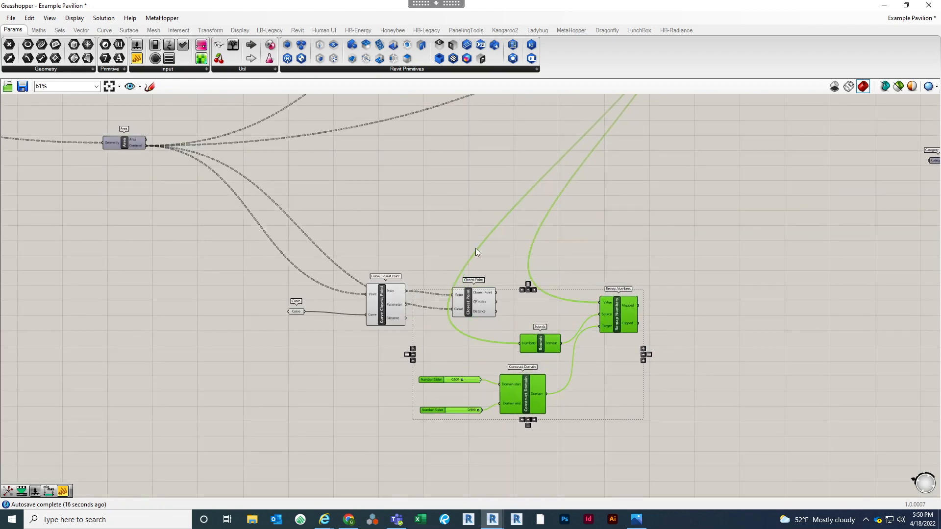
Flatten Closest Point's Distance output and wire it into the Value input of Remap Numbers and the Numbers input of Bounds
click(475, 247)
scroll(474, 247, up, 2)
drag(509, 351, 677, 337)
right_click(486, 354)
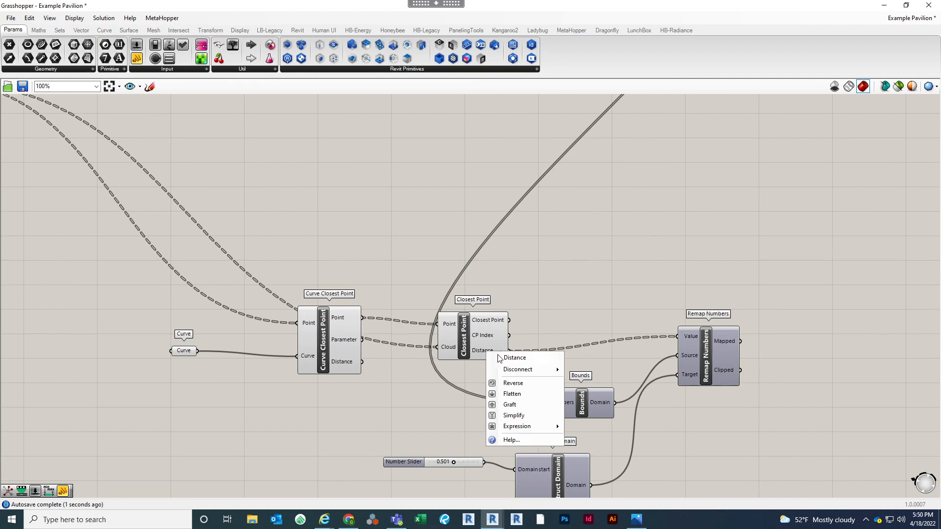
click(513, 393)
drag(516, 351, 548, 403)
right_drag(599, 412, 369, 349)
drag(369, 349, 379, 320)
click(599, 308)
scroll(539, 353, down, 2)
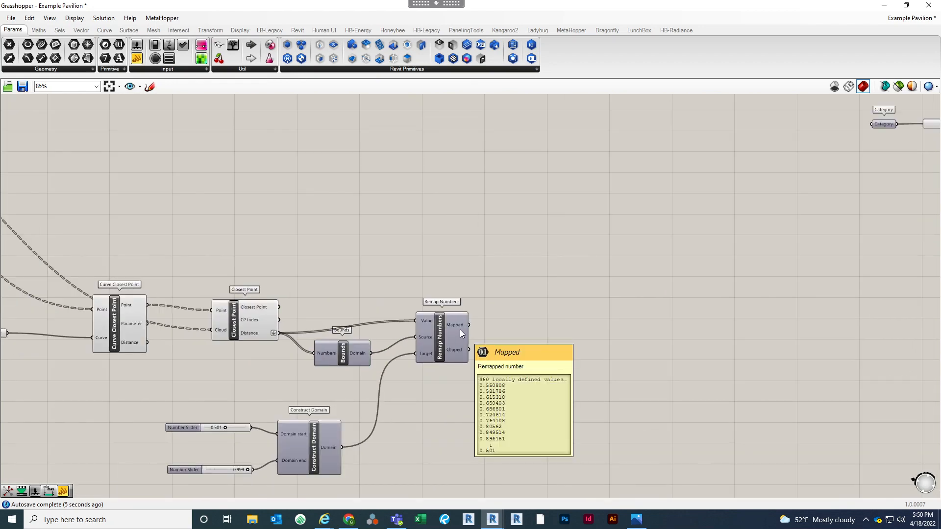
Move the Scale component with its Bounds, Construct Domain, Remap Numbers and sliders beside the curve-based Remap Numbers
right_drag(474, 349, 368, 415)
scroll(367, 415, down, 6)
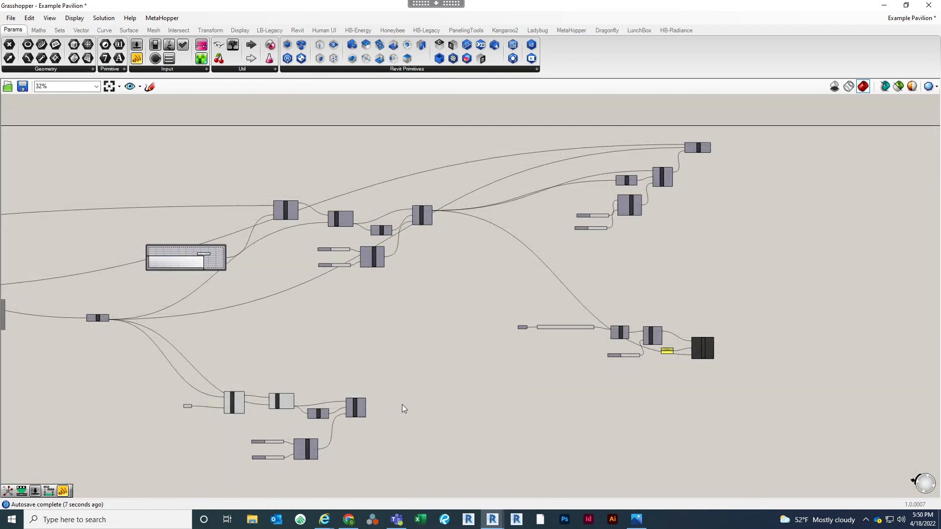
scroll(402, 404, up, 4)
drag(349, 395, 443, 210)
scroll(435, 382, down, 6)
scroll(637, 190, up, 5)
scroll(602, 213, up, 4)
scroll(614, 132, down, 3)
drag(726, 368, 476, 117)
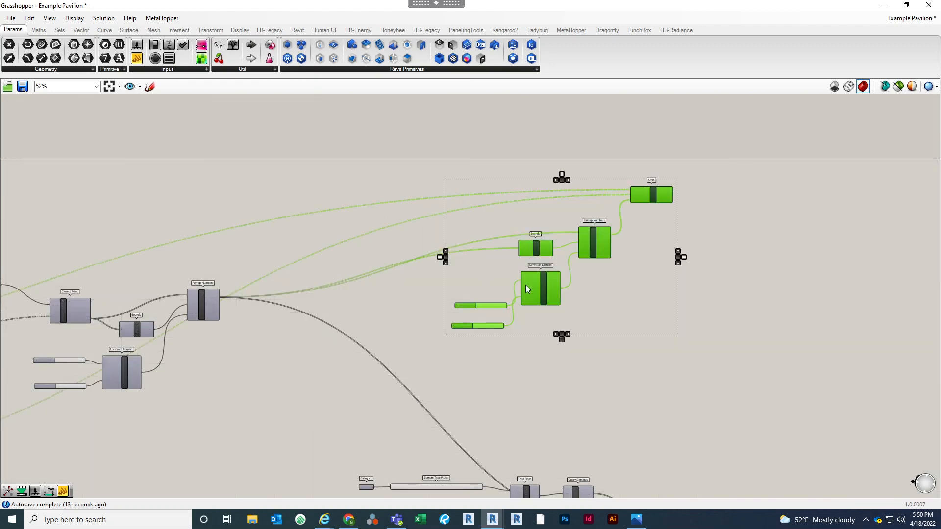
scroll(593, 183, down, 5)
drag(535, 295, 489, 375)
scroll(490, 346, up, 5)
scroll(368, 260, up, 3)
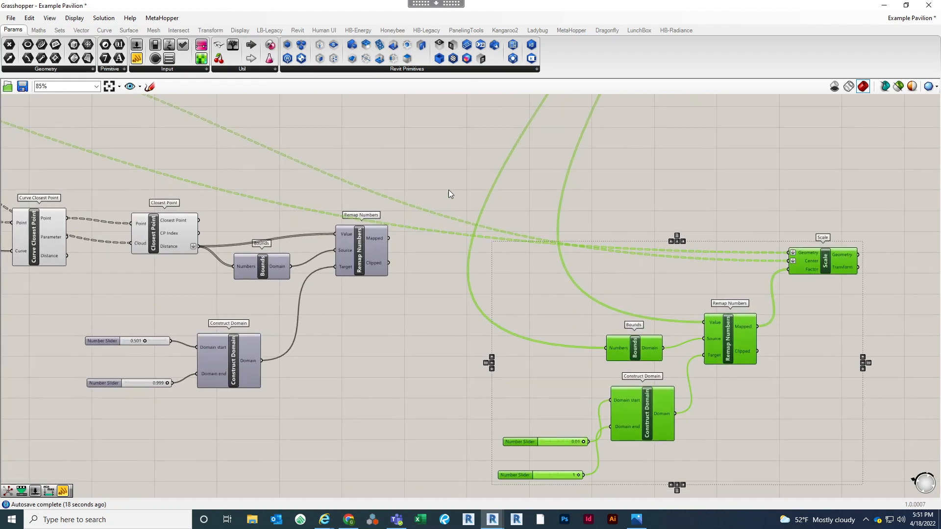
click(411, 325)
Wire the curve-based Remap Numbers' Mapped output into the moved group's Bounds Numbers and Remap Numbers Value inputs
right_drag(412, 324, 414, 313)
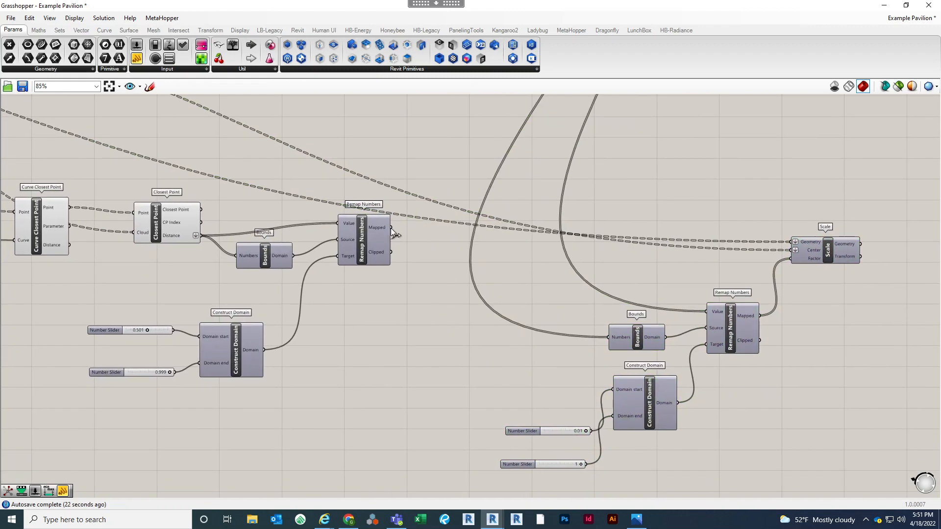
drag(390, 228, 584, 331)
drag(392, 227, 608, 337)
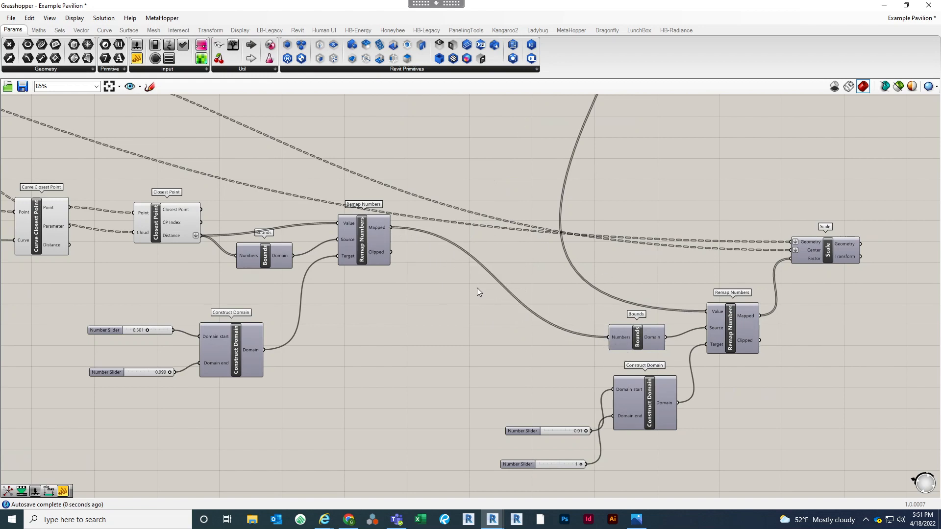
drag(398, 230, 707, 311)
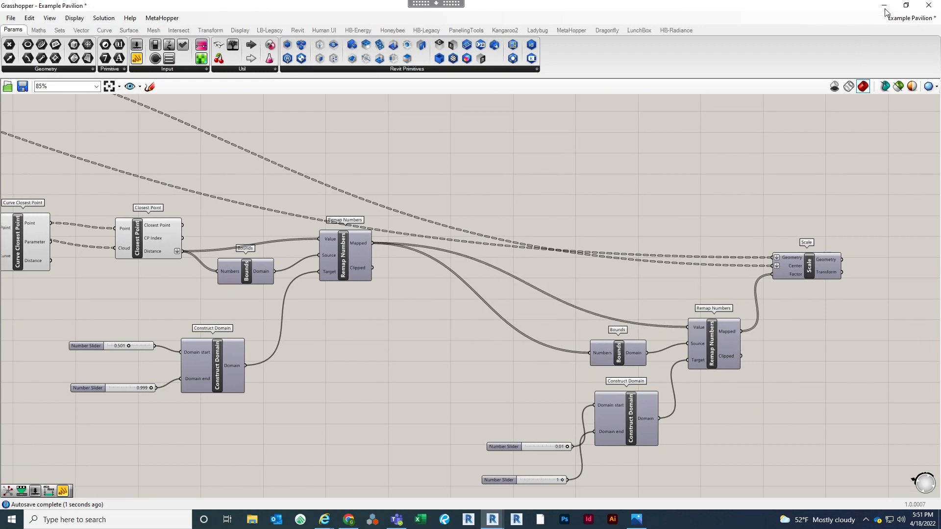
Open the Rhino viewport from Revit, angle its view on the points, and place a reduced Grasshopper window beside it
click(884, 5)
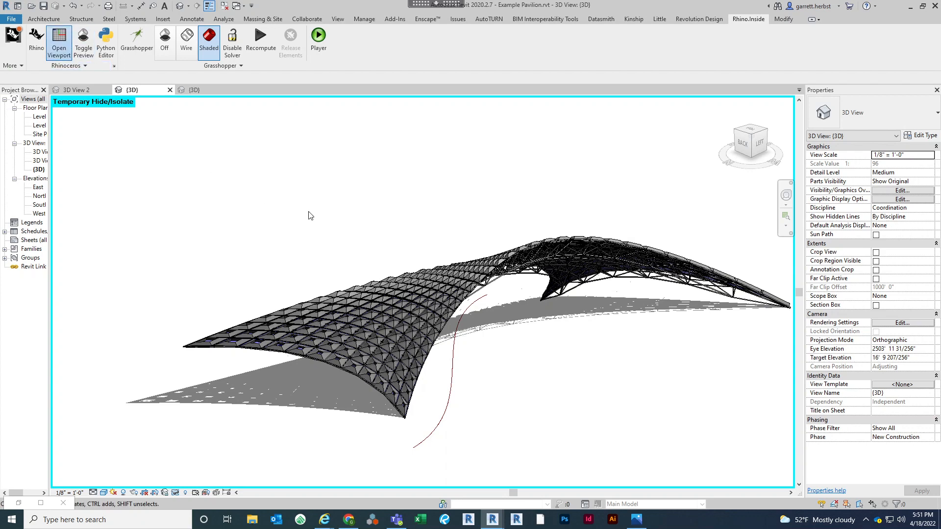
click(58, 43)
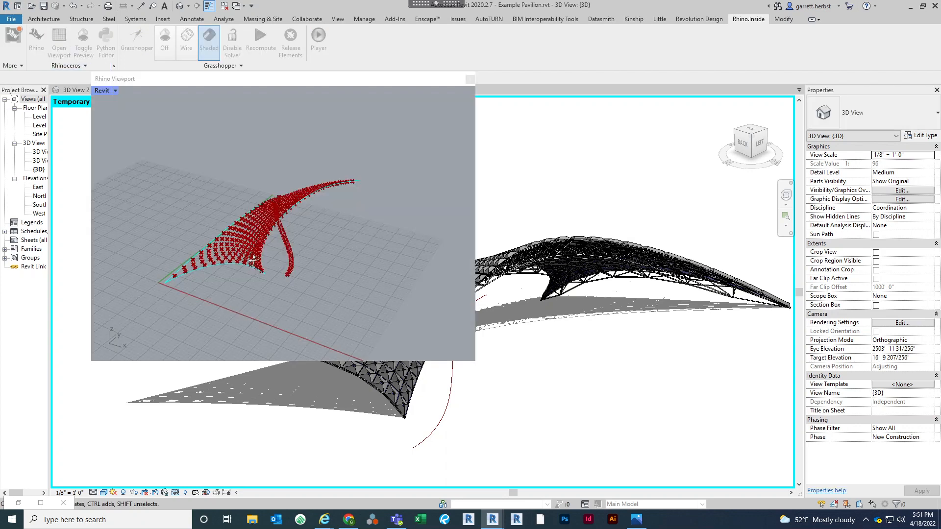
right_drag(252, 260, 294, 271)
scroll(295, 270, up, 5)
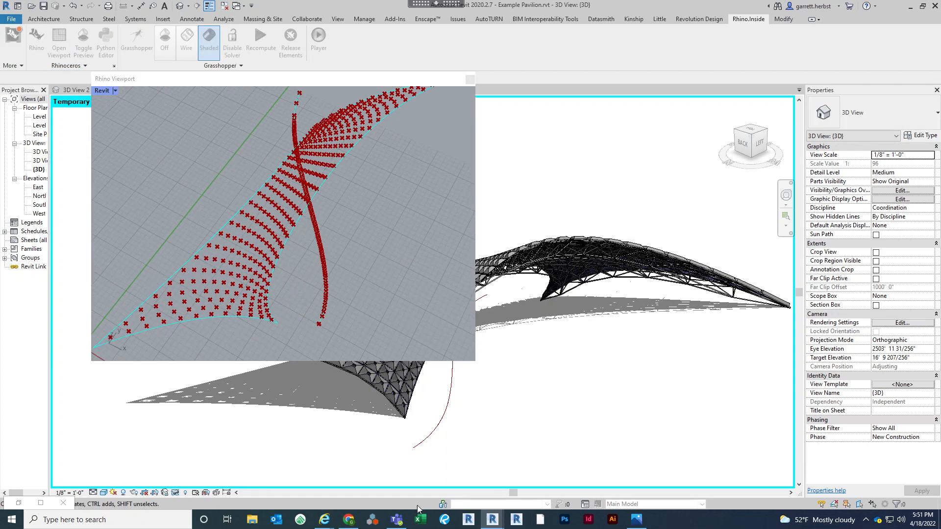
click(19, 503)
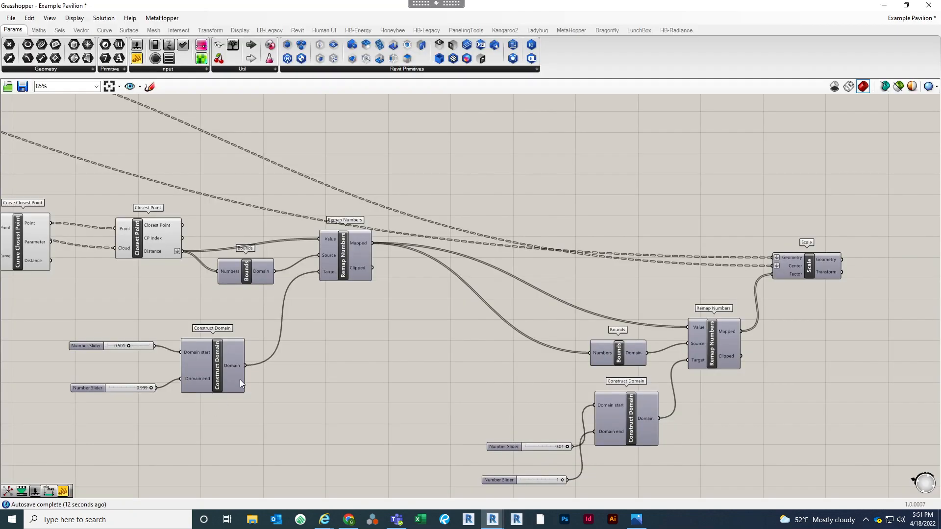
drag(480, 4, 648, 146)
scroll(633, 301, down, 5)
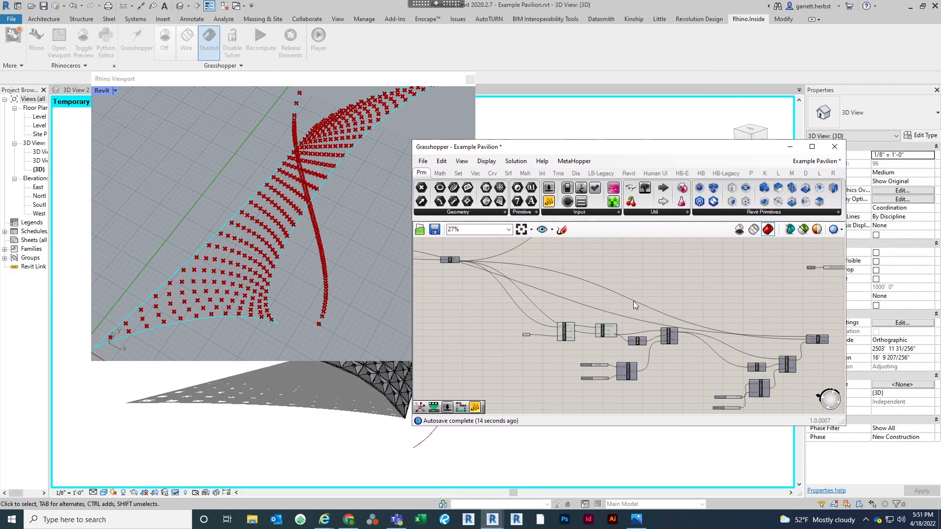
Turn on the preview of the Scale component
scroll(703, 318, up, 4)
click(724, 313)
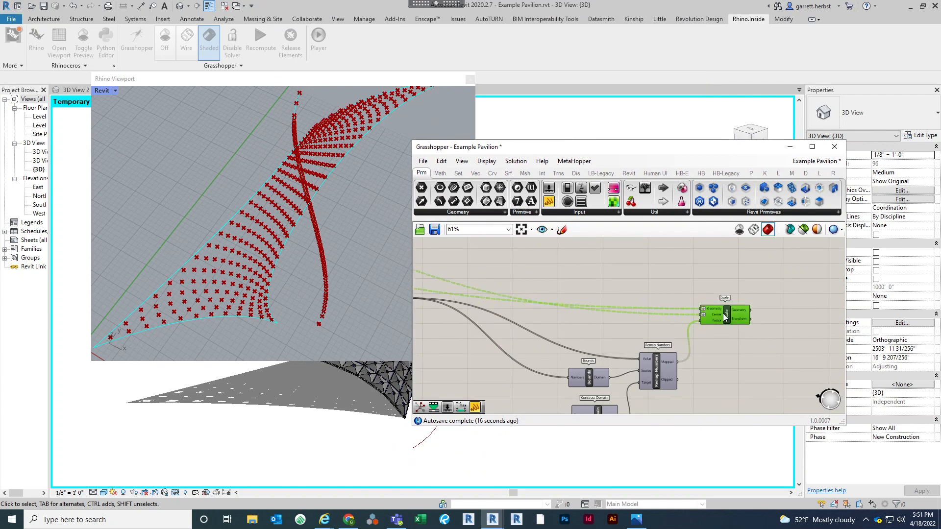
right_click(724, 314)
click(751, 332)
click(638, 287)
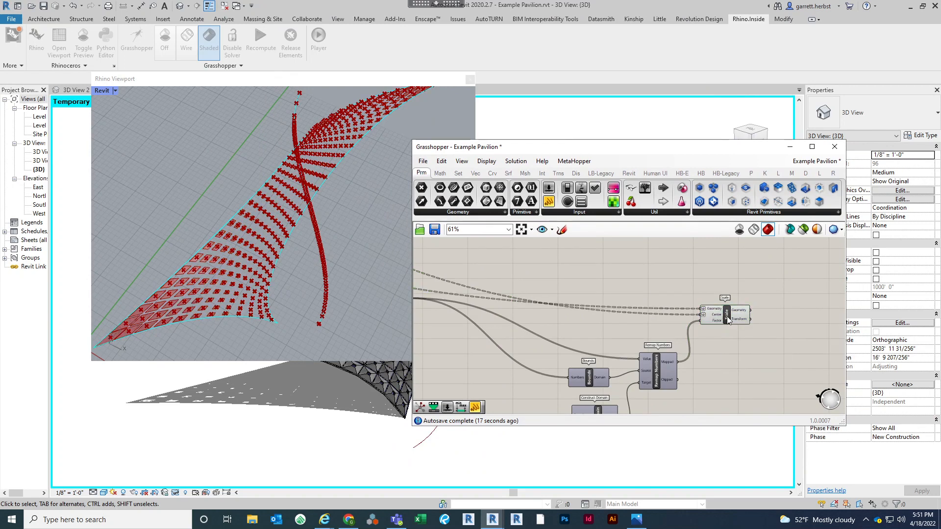
Turn off the preview of the Curve Closest Point and Closest Point components
scroll(727, 316, down, 2)
scroll(556, 333, up, 2)
right_drag(605, 331, 784, 305)
scroll(739, 310, down, 4)
scroll(608, 269, up, 3)
drag(585, 286, 530, 321)
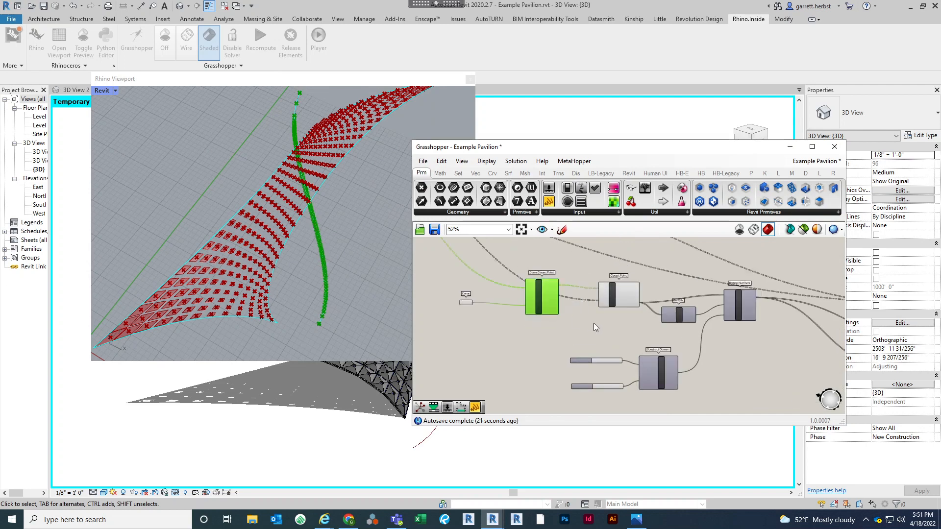
click(593, 322)
drag(521, 273, 637, 325)
middle_click(557, 275)
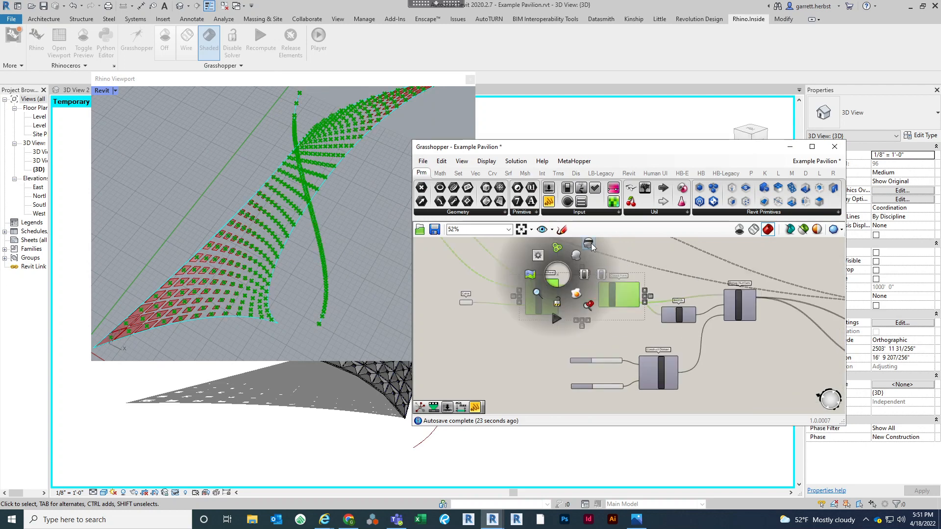
click(590, 245)
click(519, 249)
Show the reference curve's control points in the Rhino viewport and move them to reshape the curve
right_drag(368, 226, 327, 278)
scroll(330, 245, down, 8)
scroll(325, 258, up, 5)
scroll(327, 278, down, 6)
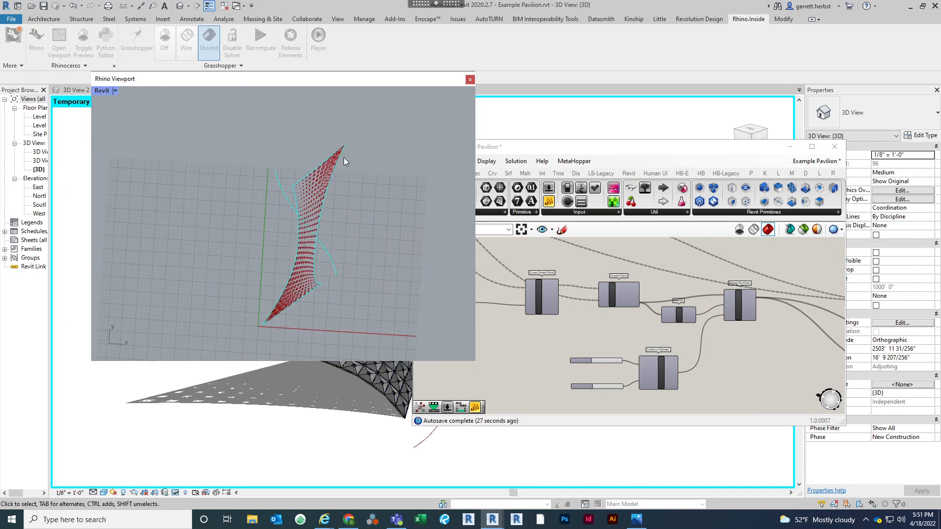
click(331, 255)
key(F10)
mouse_move(330, 293)
mouse_down()
mouse_move(379, 212)
mouse_move(331, 278)
mouse_up()
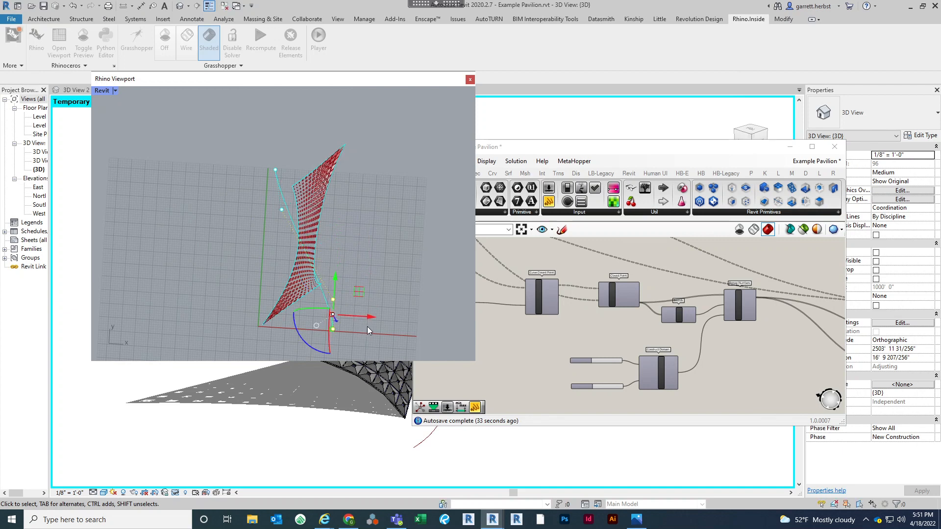
drag(367, 319, 326, 323)
drag(297, 283, 364, 272)
Maximize Grasshopper and move the Scale group, including its domain and remap components, farther from the Element Parameter group
right_drag(576, 368, 585, 305)
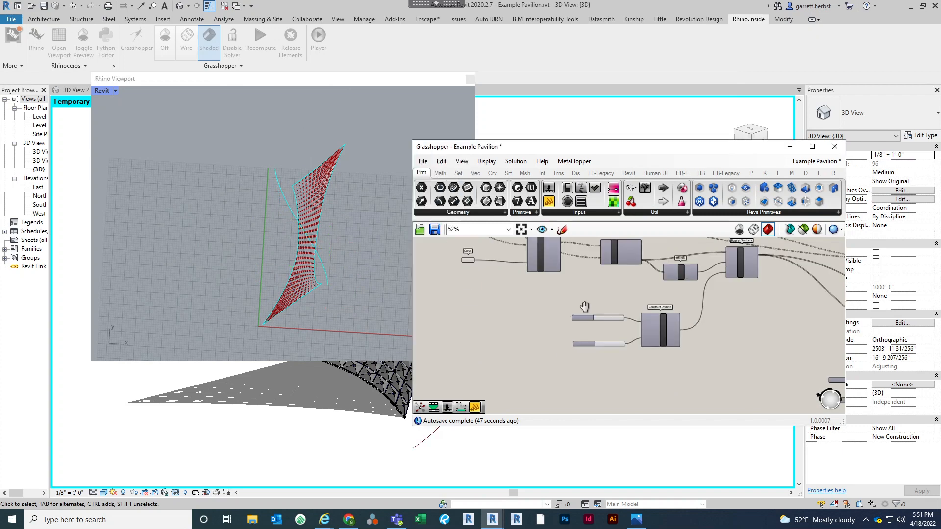
click(811, 146)
scroll(557, 269, down, 4)
right_drag(590, 333, 557, 422)
scroll(642, 249, up, 3)
scroll(644, 252, up, 2)
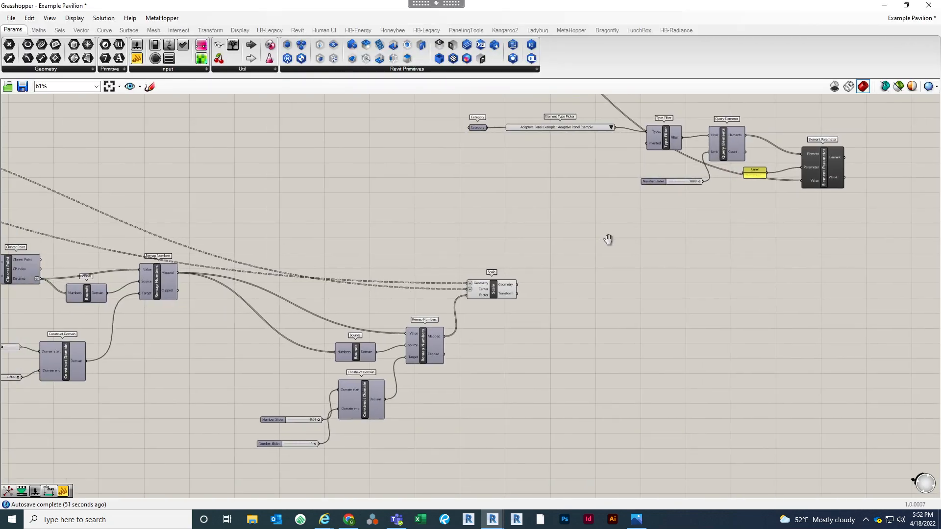
drag(603, 445, 290, 173)
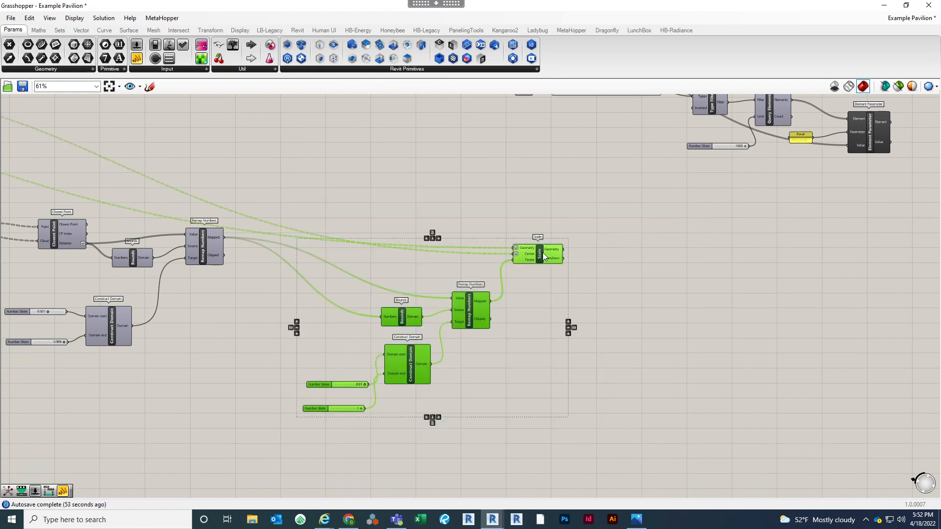
drag(543, 252, 605, 355)
click(590, 240)
Wire the curve-based Remap Numbers' Mapped output into the Value input of Element Parameter for NCP High
scroll(586, 249, down, 6)
scroll(541, 237, up, 4)
right_drag(524, 246, 483, 300)
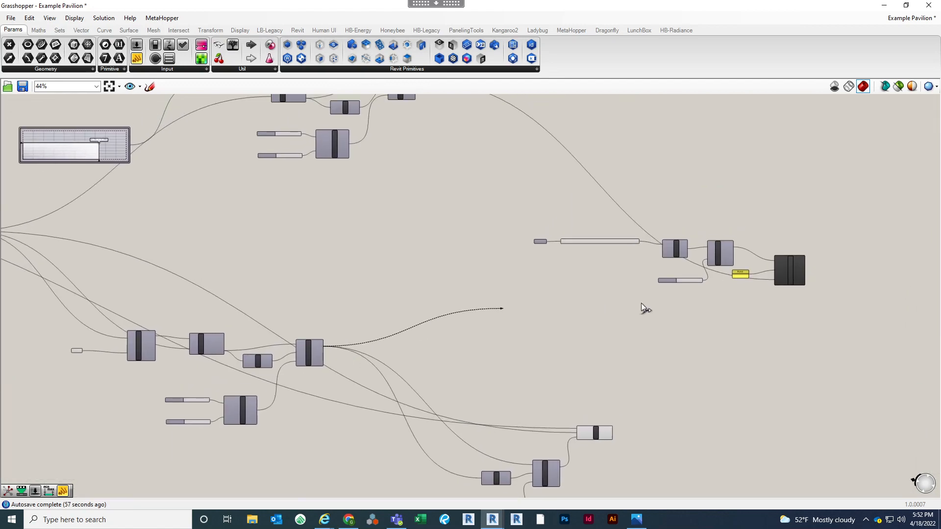
scroll(804, 304, up, 4)
drag(617, 240, 738, 252)
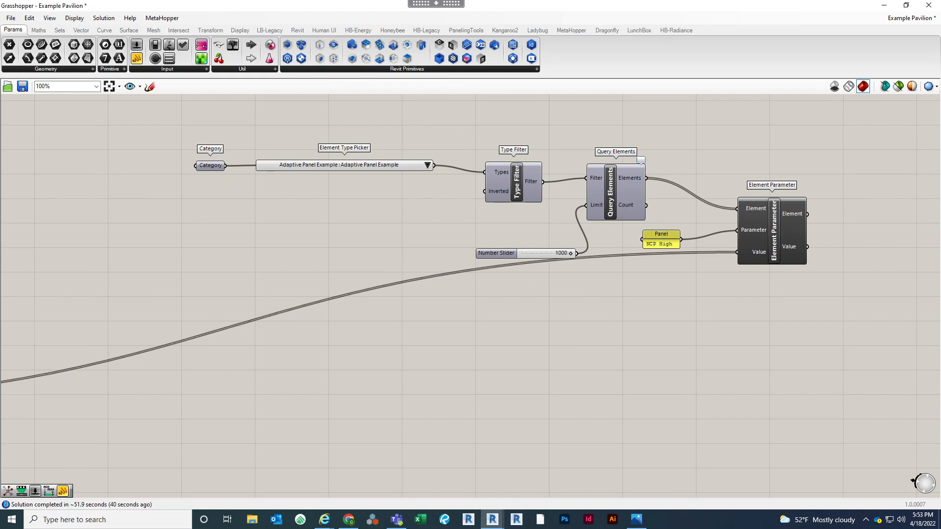
Switch to Revit and examine the adaptive panel openings relative to the reshaped curve from above
click(886, 7)
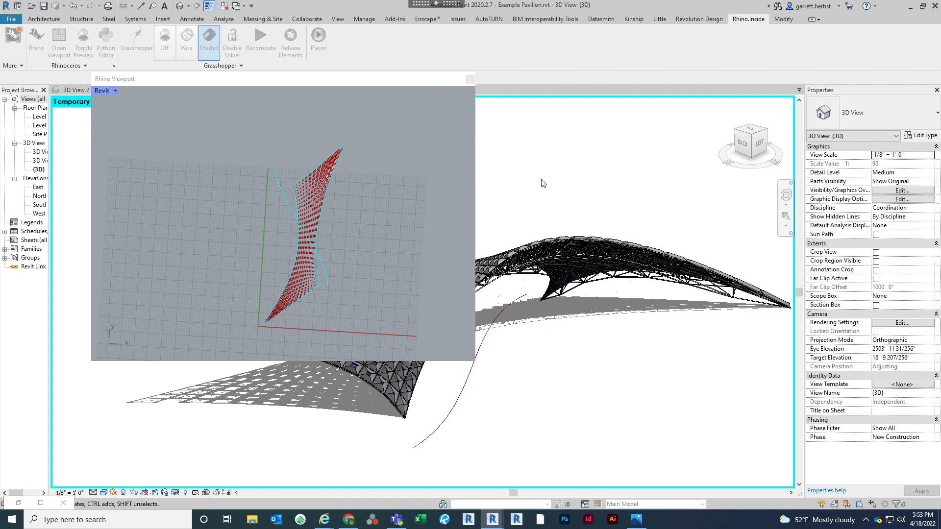
click(513, 252)
shift+middle_drag(513, 252, 649, 327)
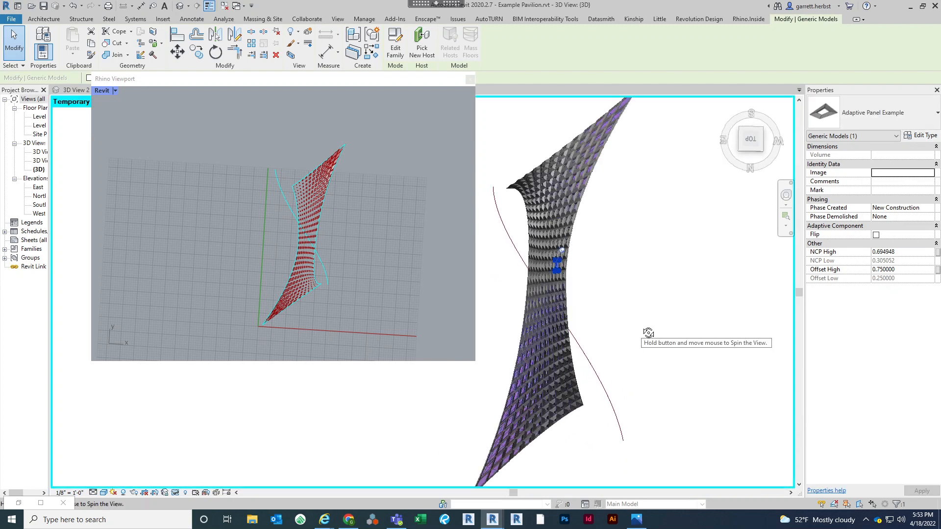
scroll(641, 323, down, 2)
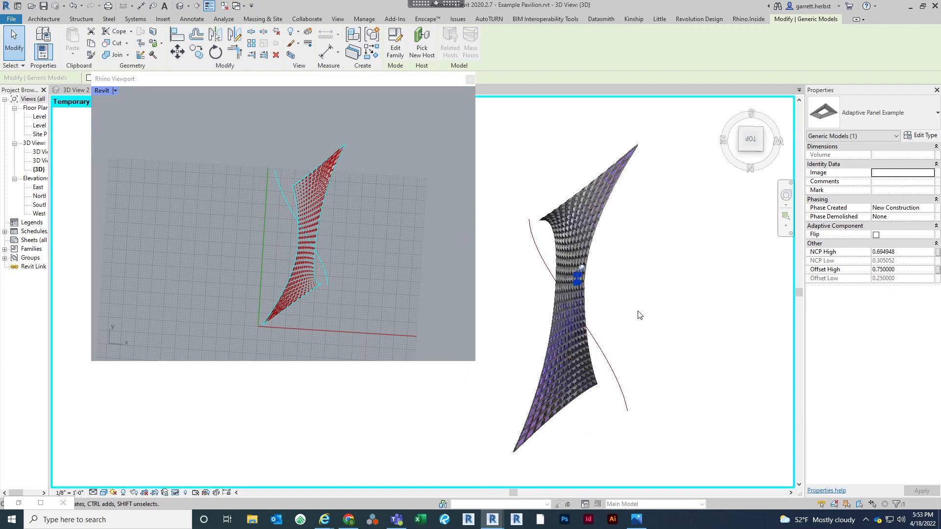
scroll(637, 312, up, 2)
click(628, 297)
middle_drag(633, 303, 647, 295)
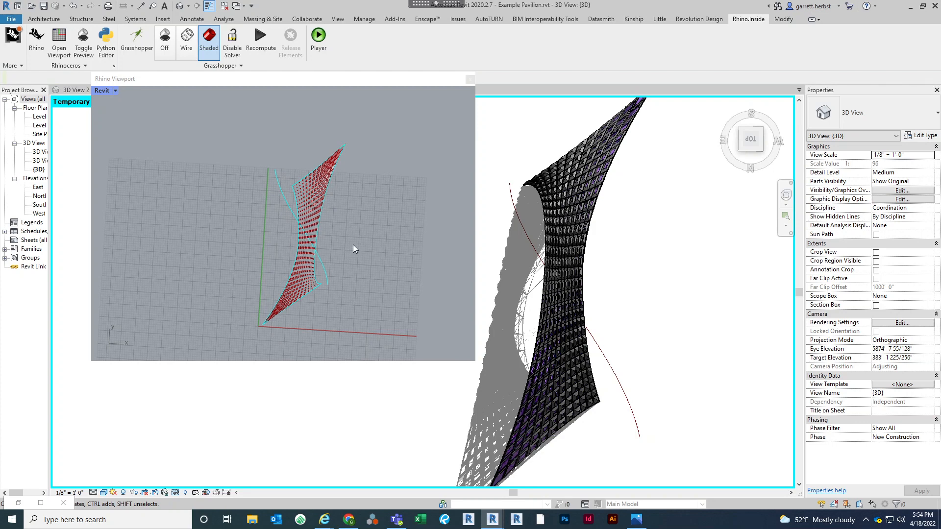
click(469, 78)
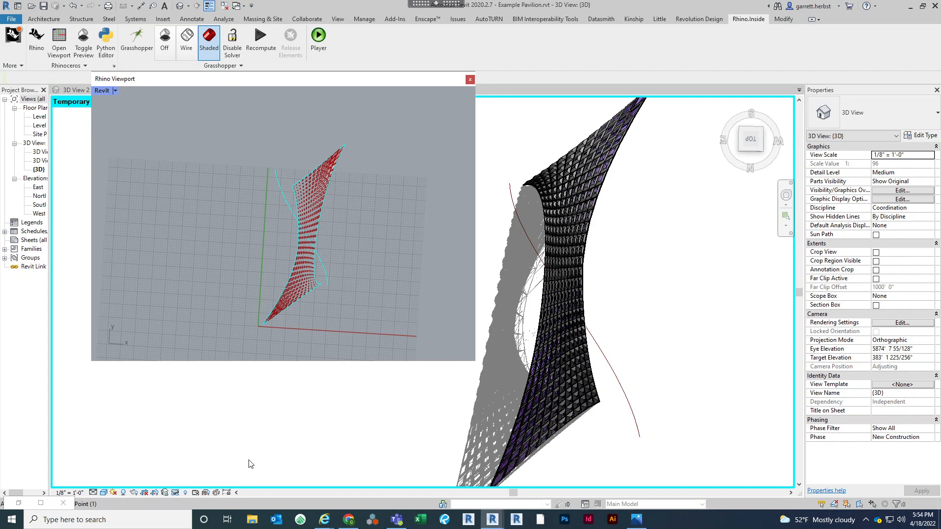
Return to Grasshopper and swap the positions of the 0.501 and 0.999 sliders feeding the curve-distance remap's Construct Domain
click(21, 504)
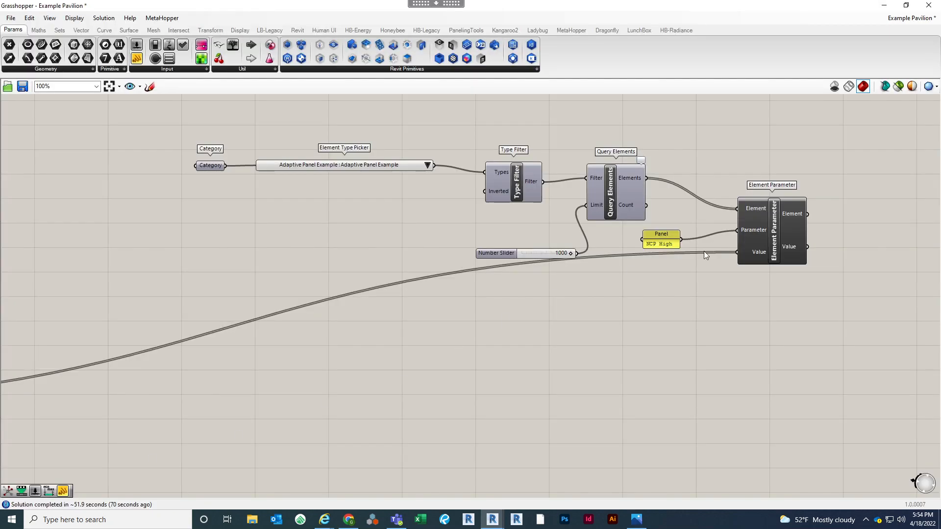
scroll(665, 137, down, 3)
right_drag(479, 352, 713, 260)
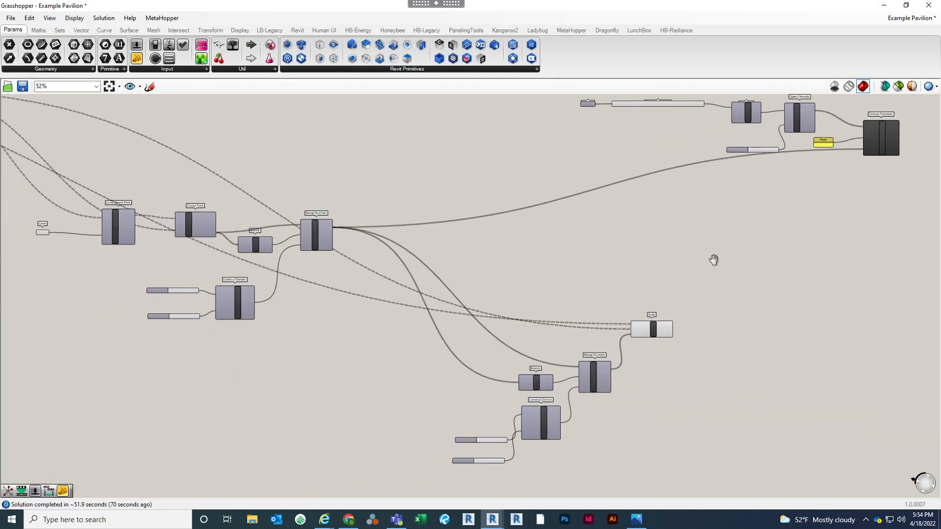
scroll(530, 441, up, 5)
click(404, 365)
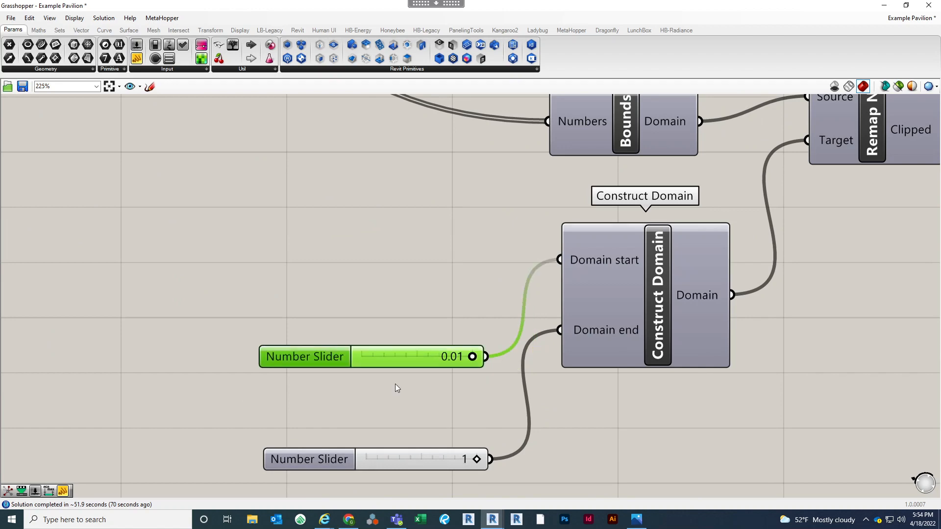
scroll(397, 388, down, 6)
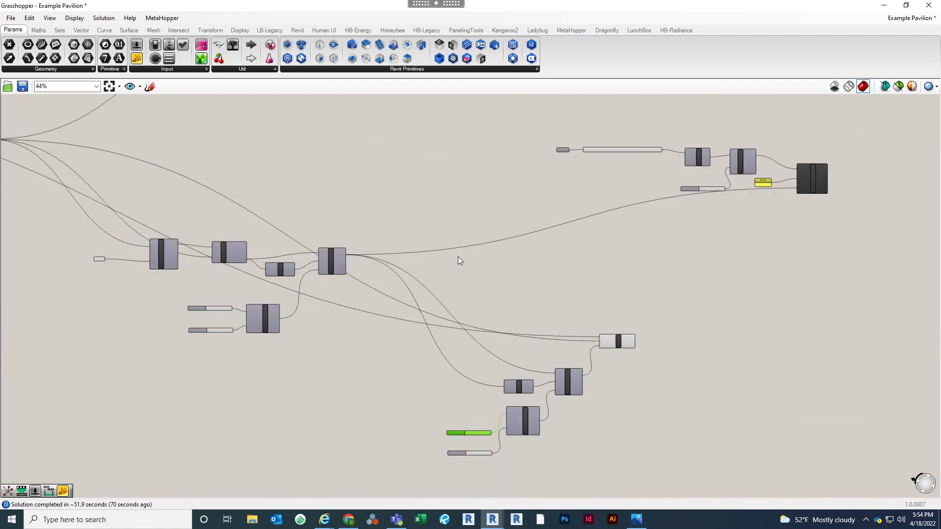
right_drag(459, 260, 550, 269)
scroll(290, 331, up, 5)
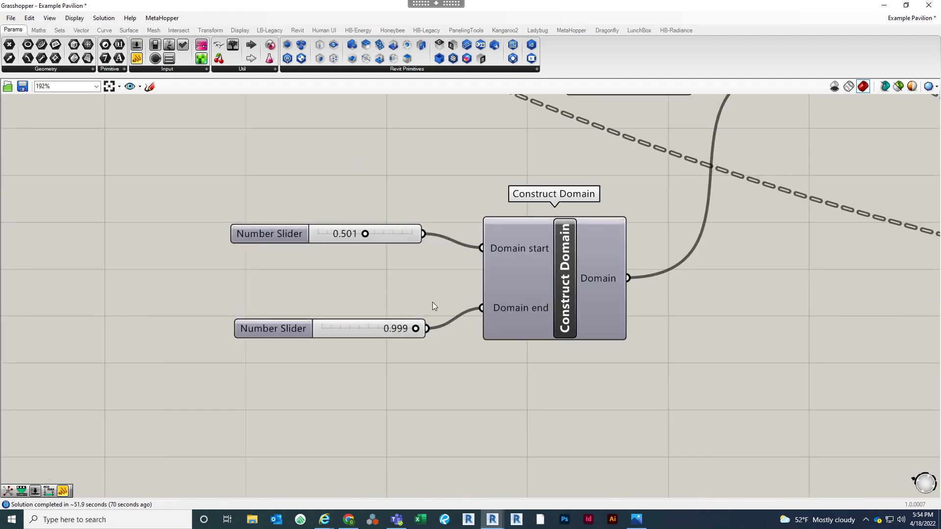
drag(392, 234, 370, 371)
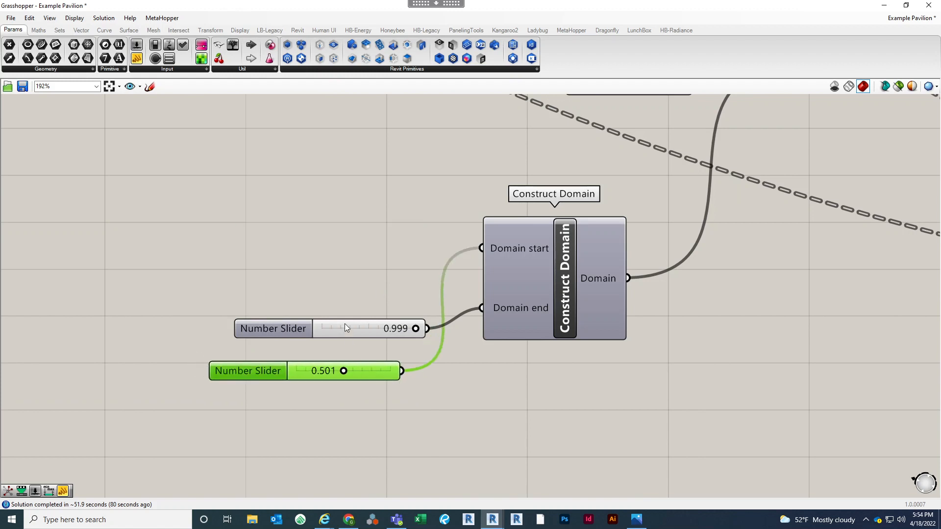
click(345, 327)
drag(335, 321, 334, 221)
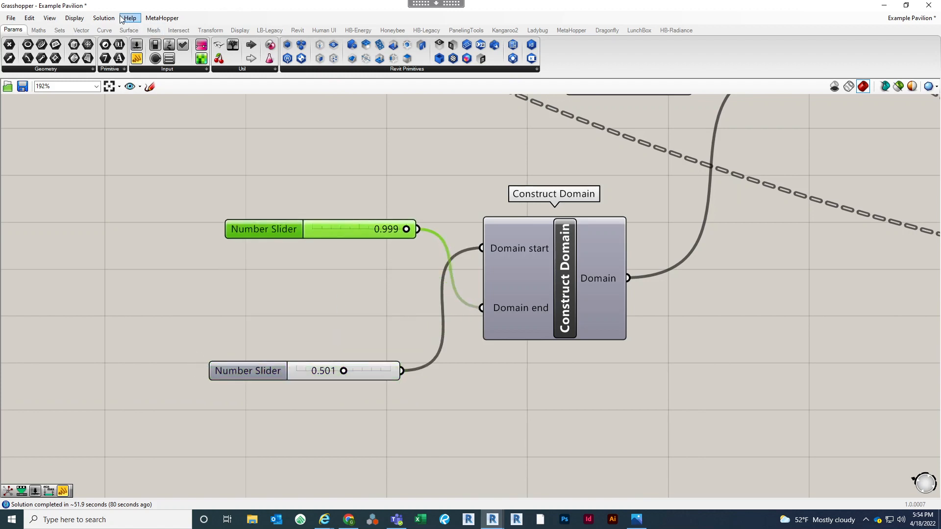
With the solver temporarily disabled, wire the 0.999 slider into Domain start and the 0.501 slider into Domain end
click(103, 18)
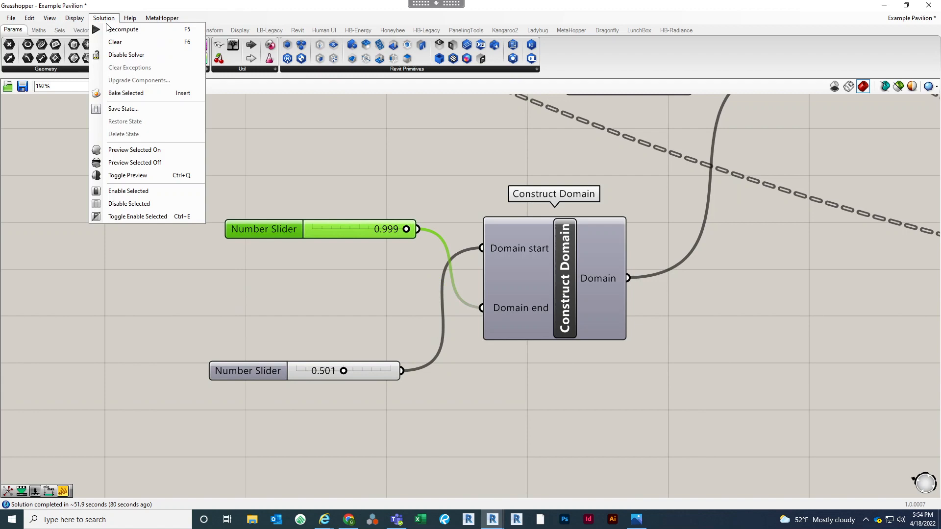
click(126, 54)
shift+drag(417, 229, 481, 248)
drag(401, 371, 482, 308)
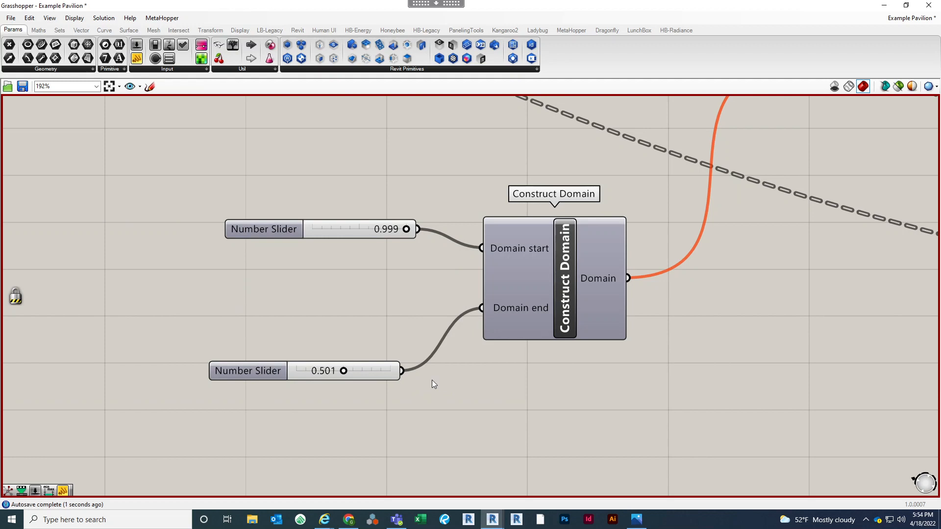
click(104, 20)
click(126, 54)
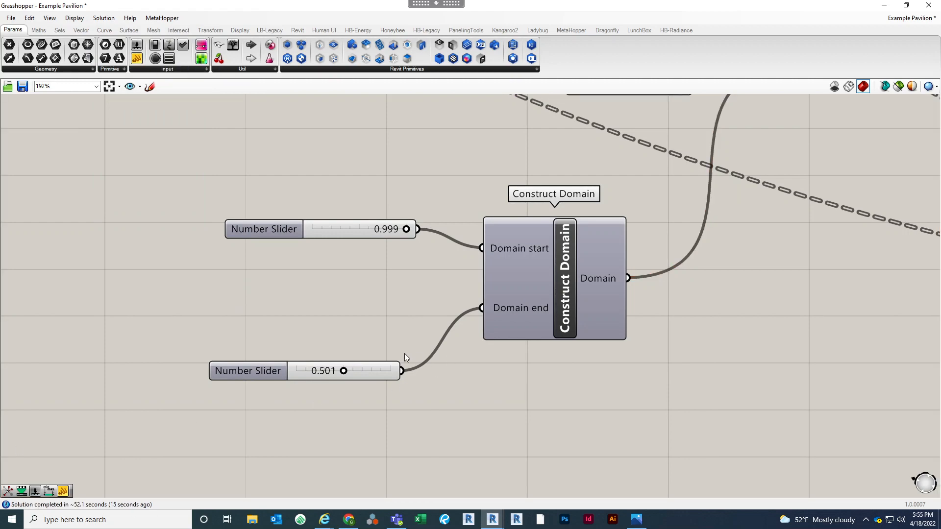
Minimize Grasshopper, close the Rhino viewport and examine the pavilion's panel openings in Revit from above and in perspective
scroll(404, 354, down, 8)
scroll(366, 226, up, 3)
right_drag(300, 242, 413, 278)
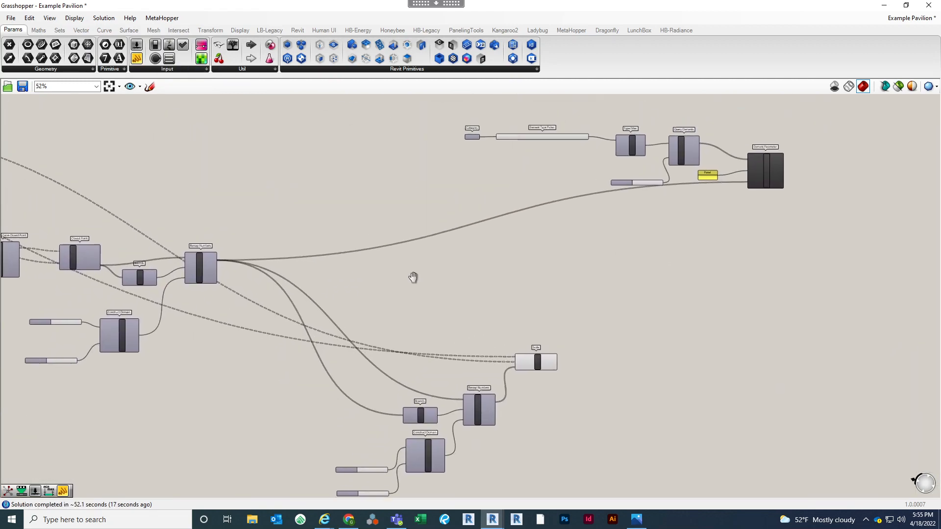
click(884, 5)
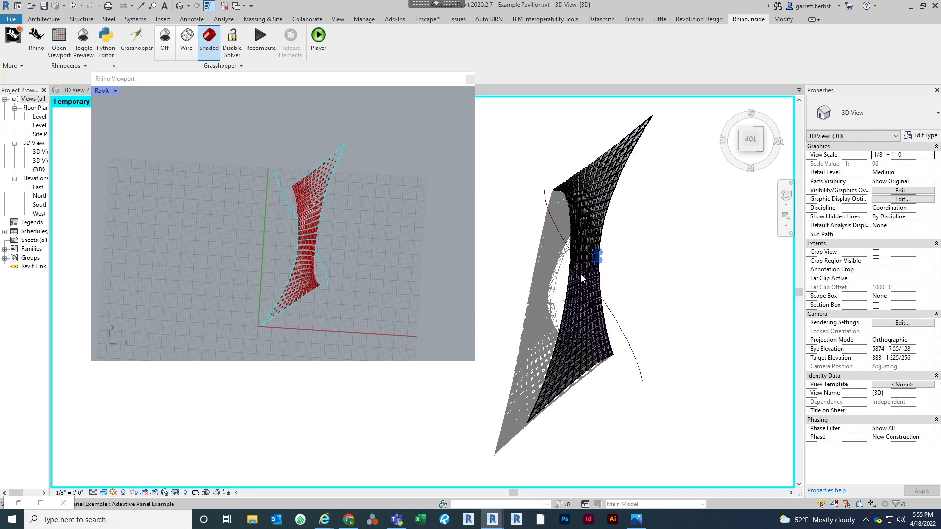
scroll(581, 278, up, 4)
scroll(581, 279, down, 4)
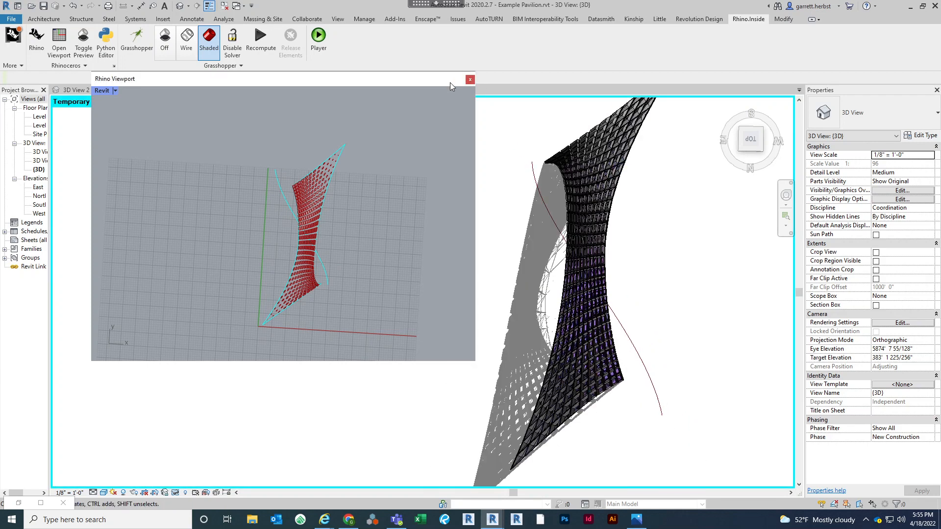
click(469, 80)
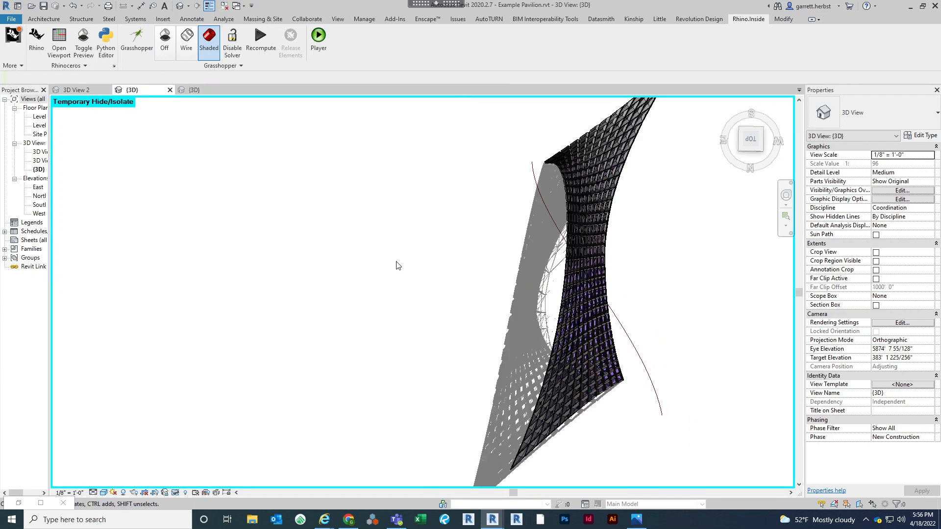
shift+middle_drag(378, 164, 556, 323)
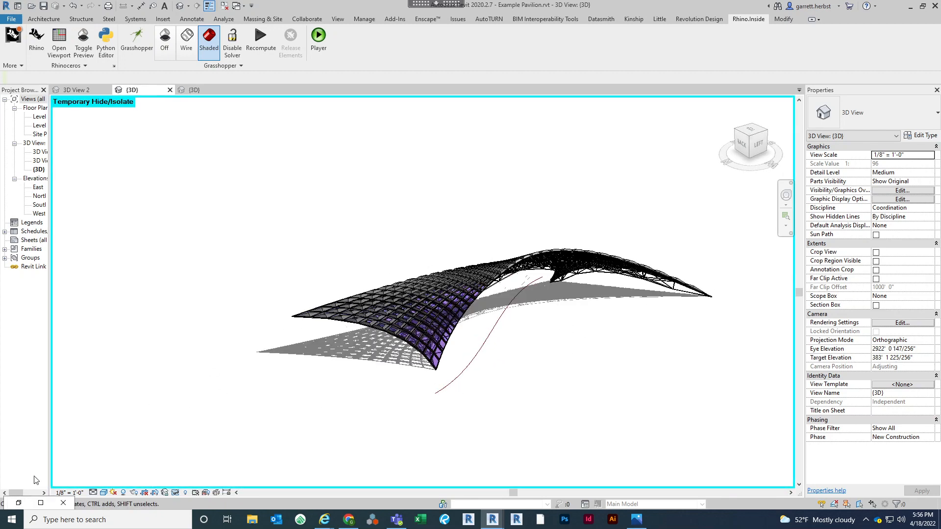
Restore Grasshopper and turn off the preview of the Scale component
click(19, 504)
scroll(405, 271, down, 3)
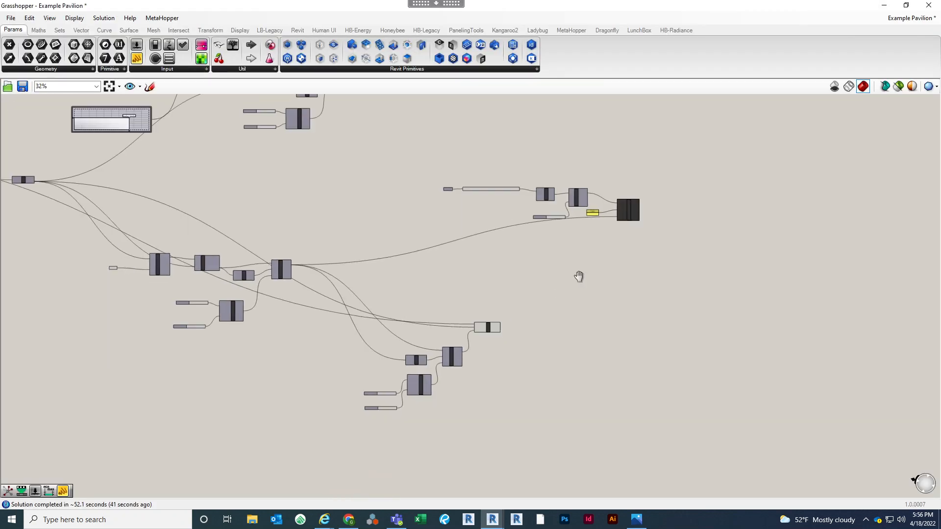
right_drag(579, 277, 667, 211)
scroll(576, 259, up, 2)
scroll(576, 259, up, 1)
right_drag(576, 258, 637, 231)
drag(641, 238, 652, 242)
click(735, 307)
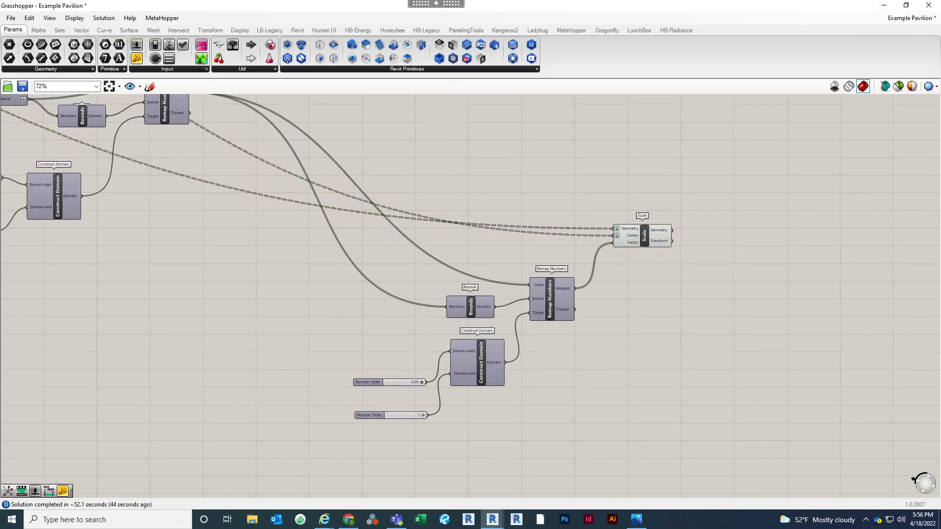
right_click(645, 236)
scroll(583, 366, down, 5)
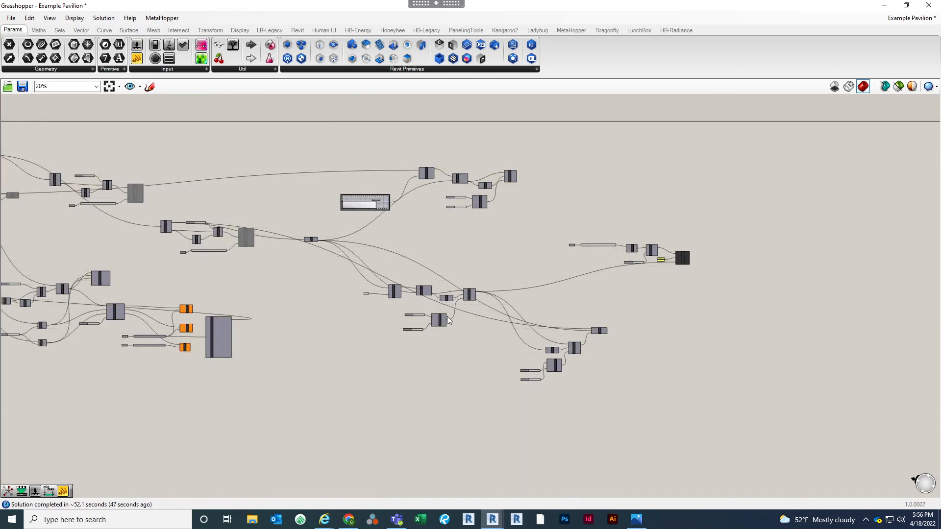
scroll(444, 318, up, 2)
right_drag(534, 295, 635, 169)
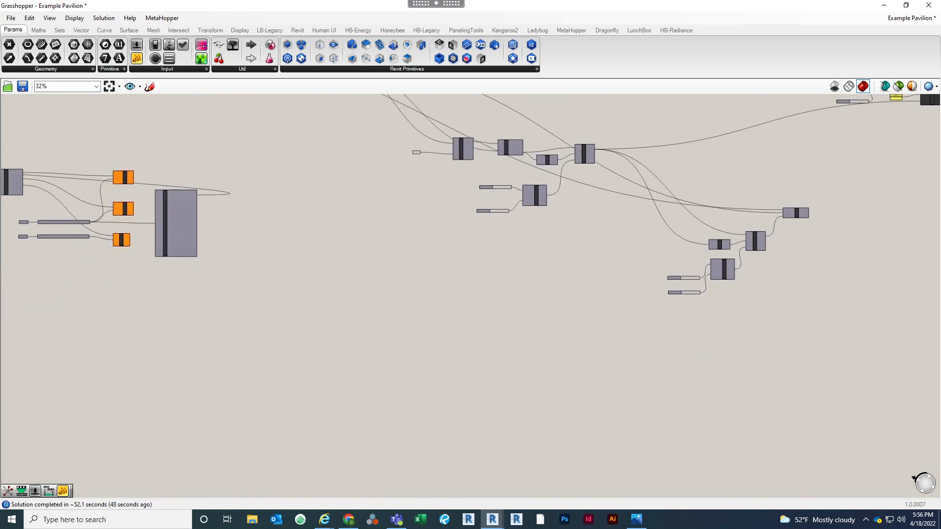
key(alt+Tab)
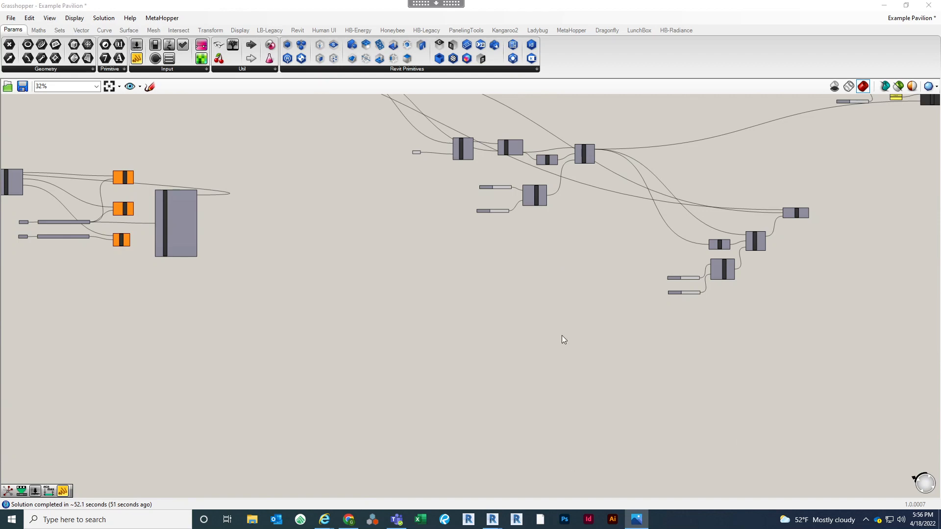
click(440, 311)
right_drag(427, 340, 468, 345)
scroll(466, 336, down, 2)
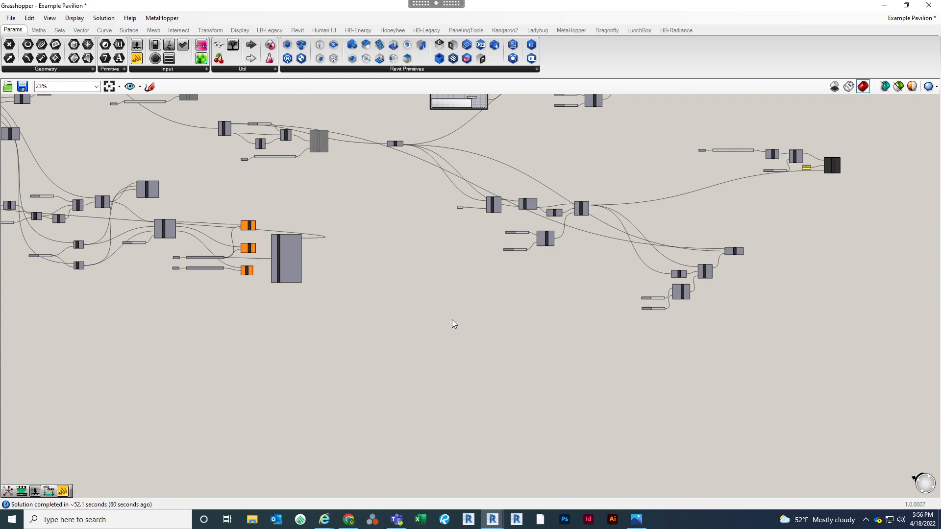
key(alt+Tab)
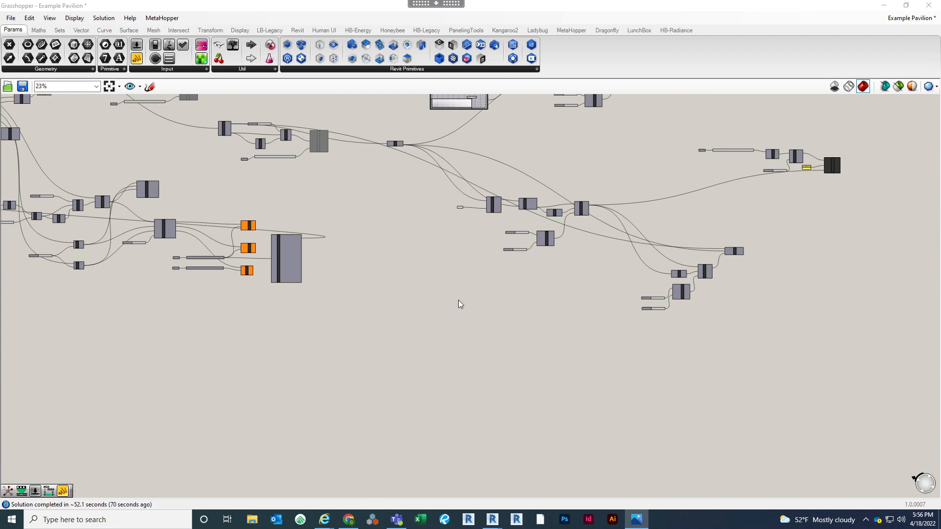
Add a Ladybug_Ladybug component on the empty canvas below the existing definition
scroll(460, 304, up, 5)
double_click(442, 348)
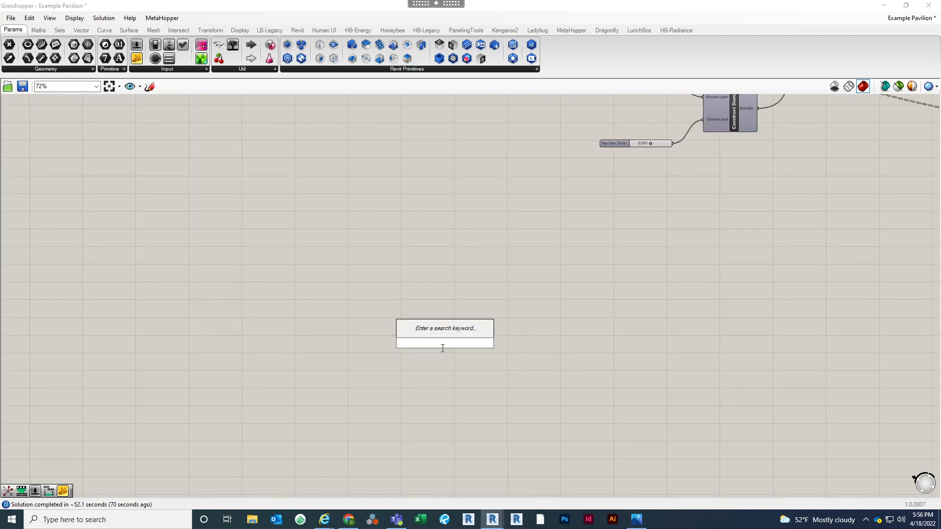
text(LADYBUG)
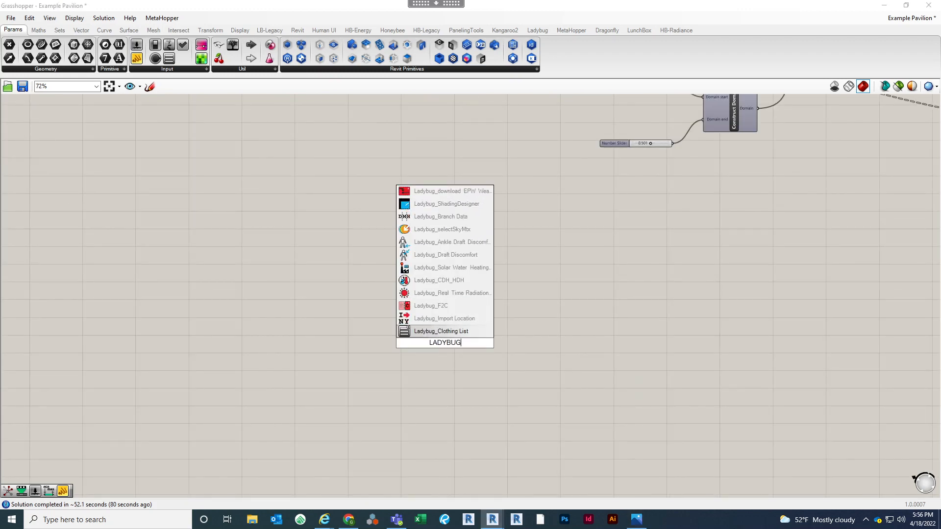
text( LADYBU)
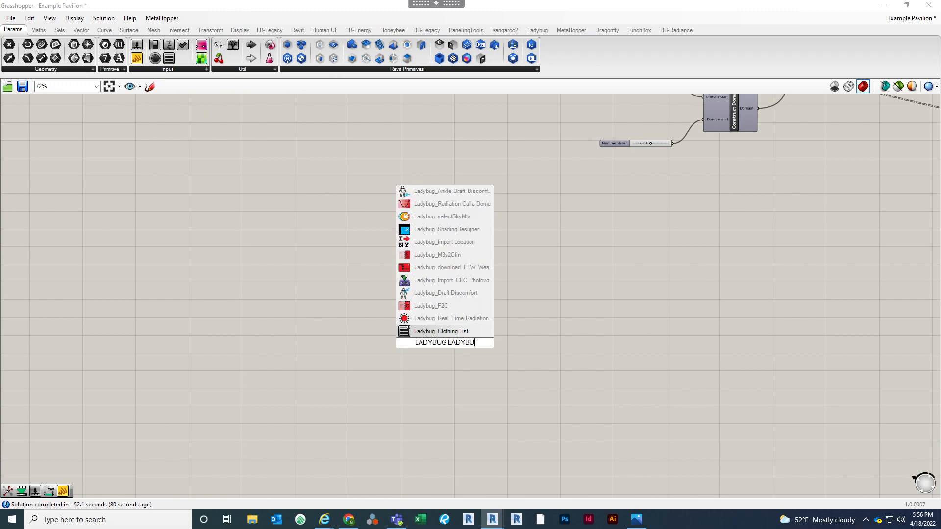
key(BackSpace)
key(BackSpace)
key(BackSpace)
key(BackSpace)
key(BackSpace)
key(BackSpace)
key(BackSpace)
text(_)
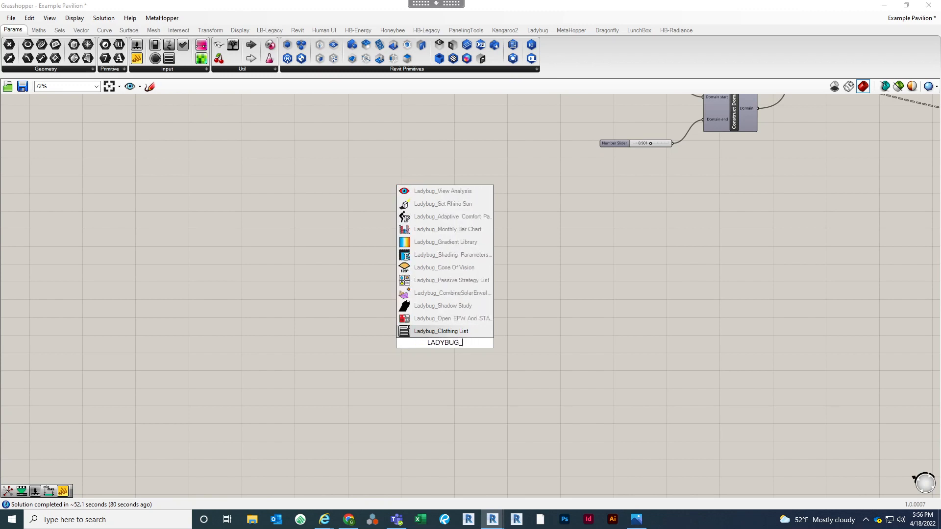
text(LADY)
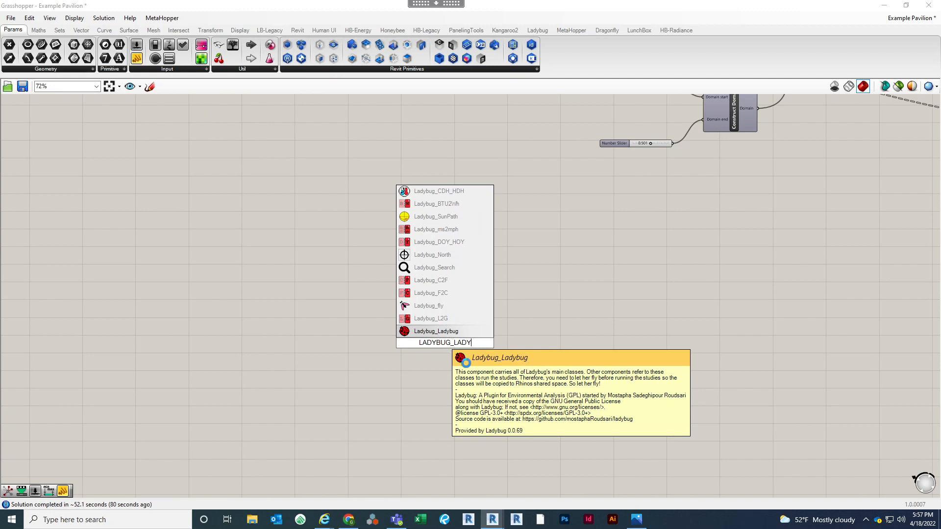
key(Return)
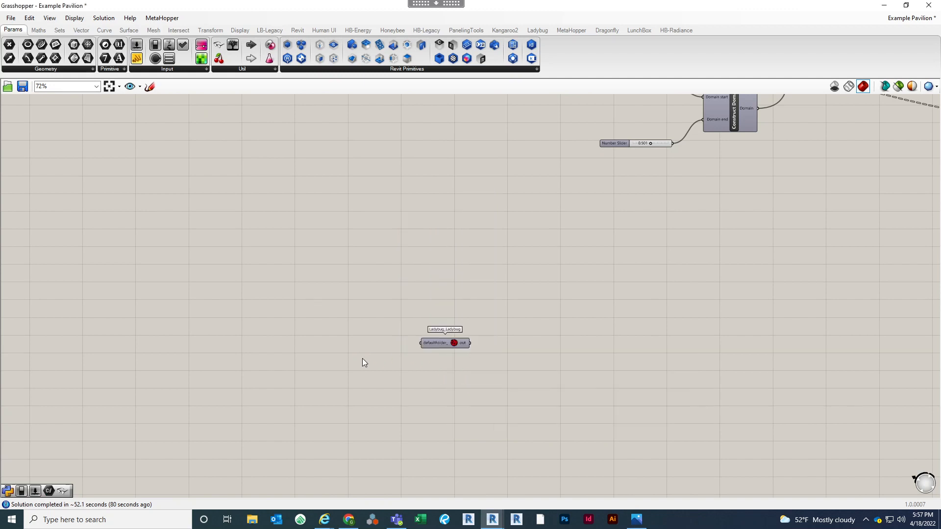
Add a Ladybug_Import epw component below the Ladybug_Ladybug component
right_drag(438, 383, 465, 279)
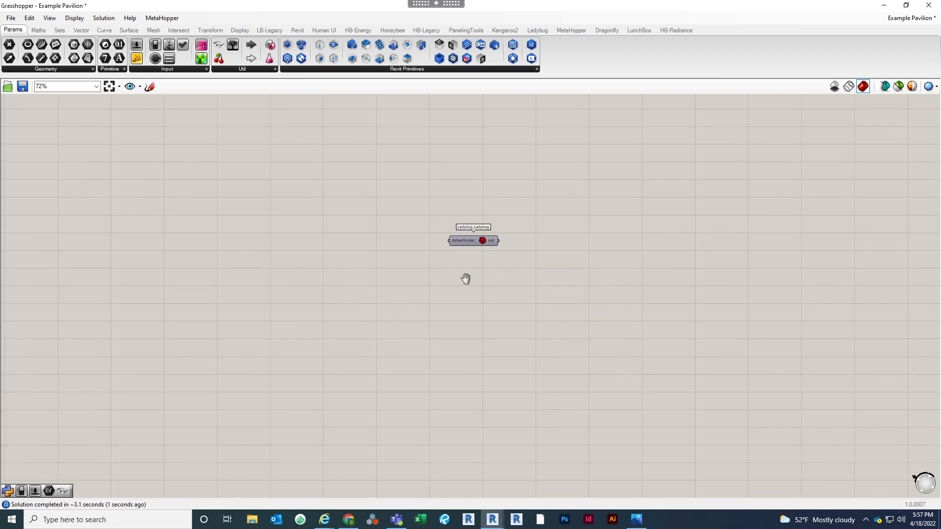
double_click(449, 366)
text(EPW)
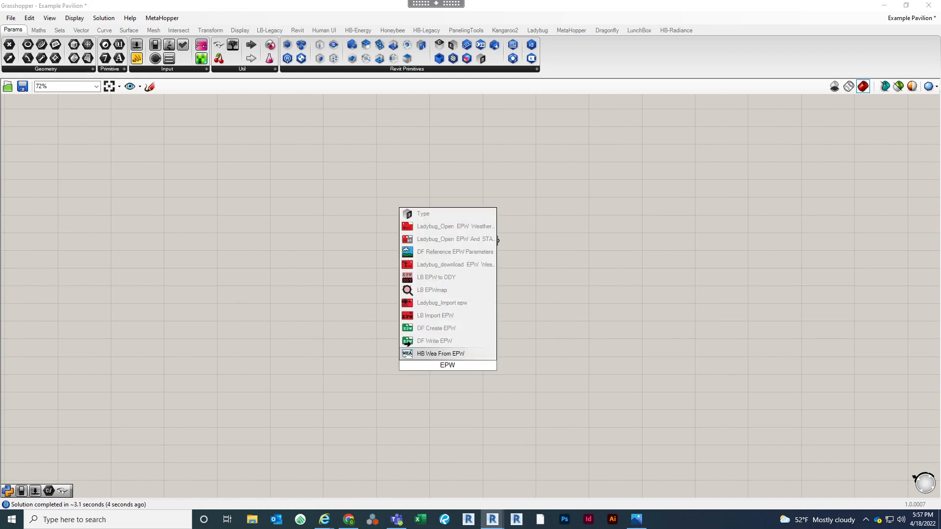
click(472, 304)
drag(474, 358, 502, 351)
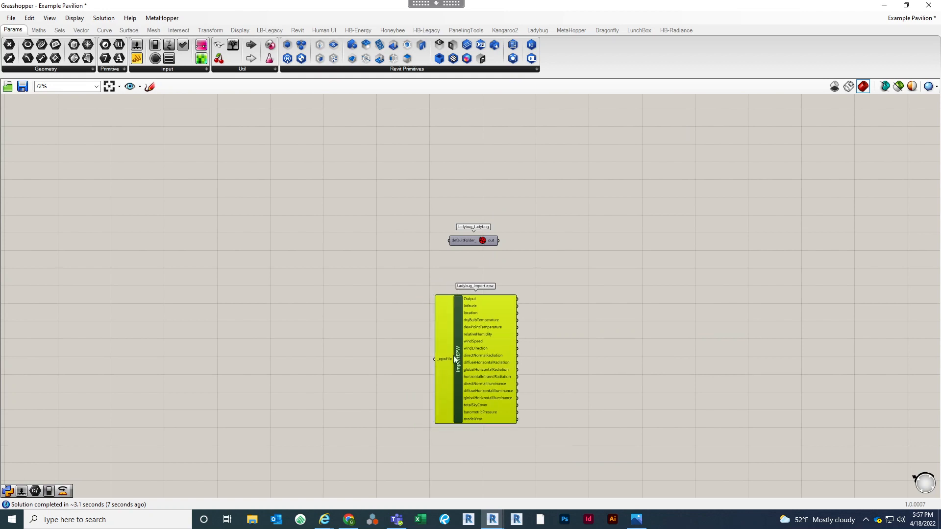
Add a File Path parameter on the canvas beside the epwFile input side of the Ladybug_Import epw component
click(365, 364)
double_click(364, 363)
text(FI)
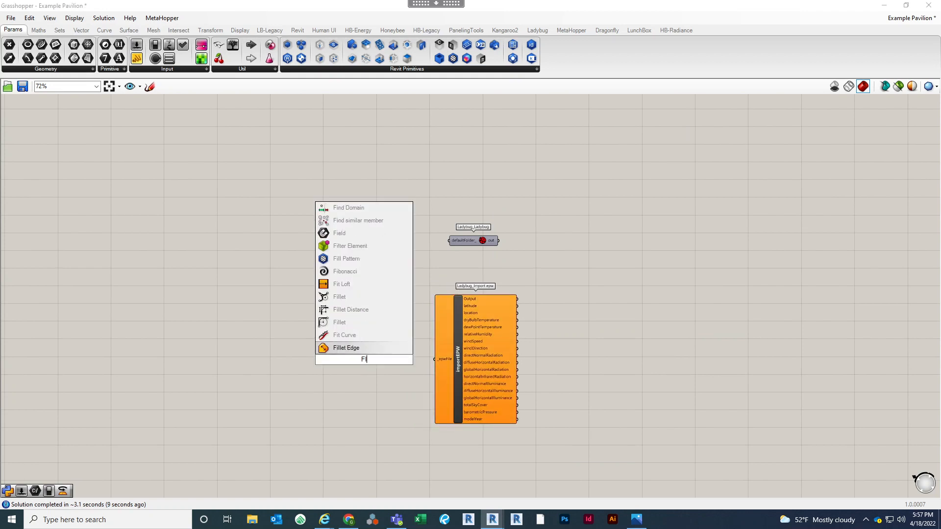
text(LE PAT)
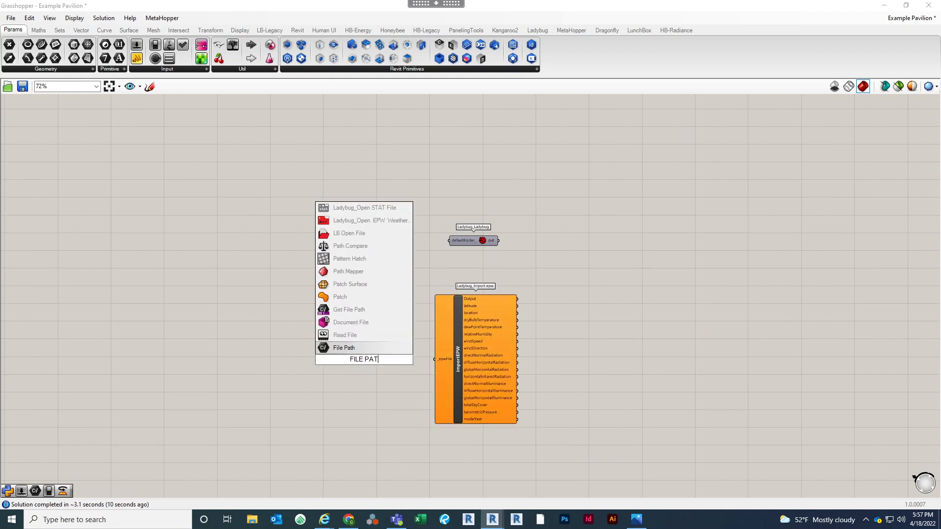
click(366, 348)
Set the File Path to USA_NC_Charlotte-Douglas.Intl.AP.723140_TMY.epw from the Rhino.Inside folder and connect it to the Import epw component's _epwFile input
scroll(366, 356, up, 2)
right_click(366, 357)
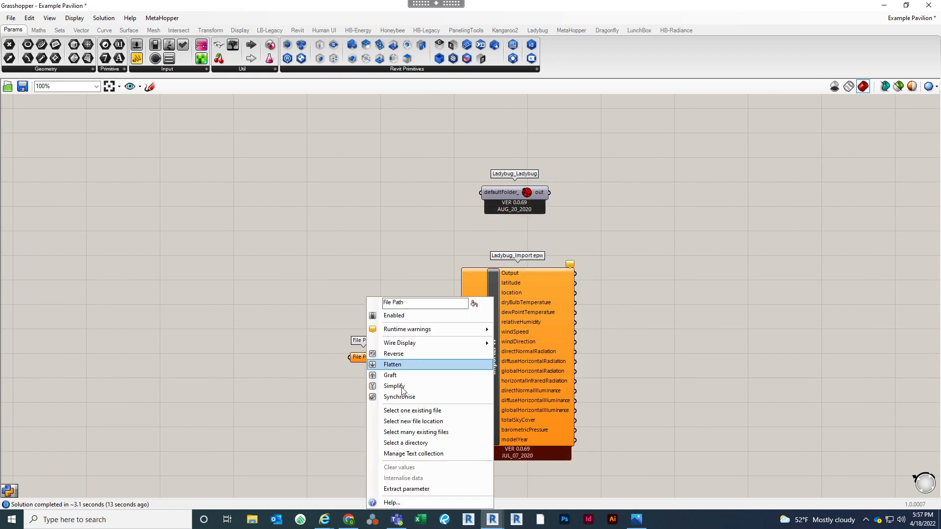
click(412, 410)
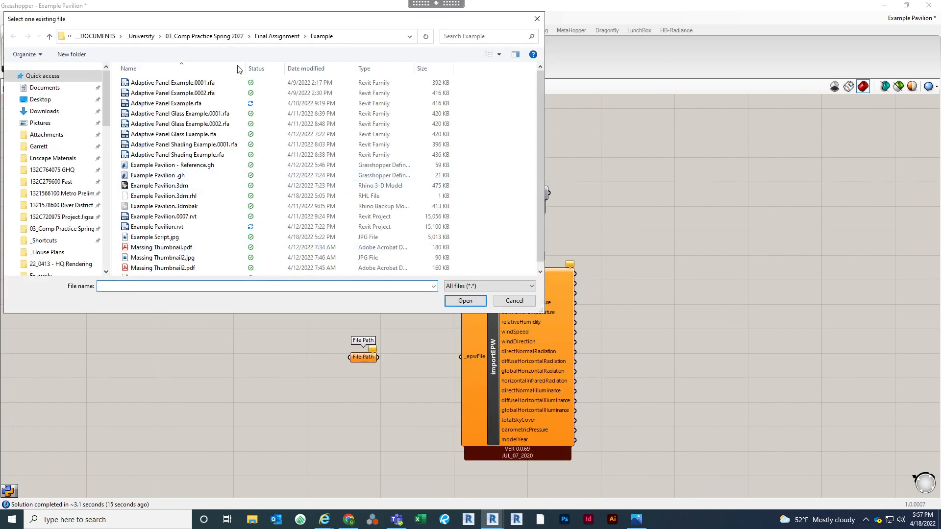
click(277, 37)
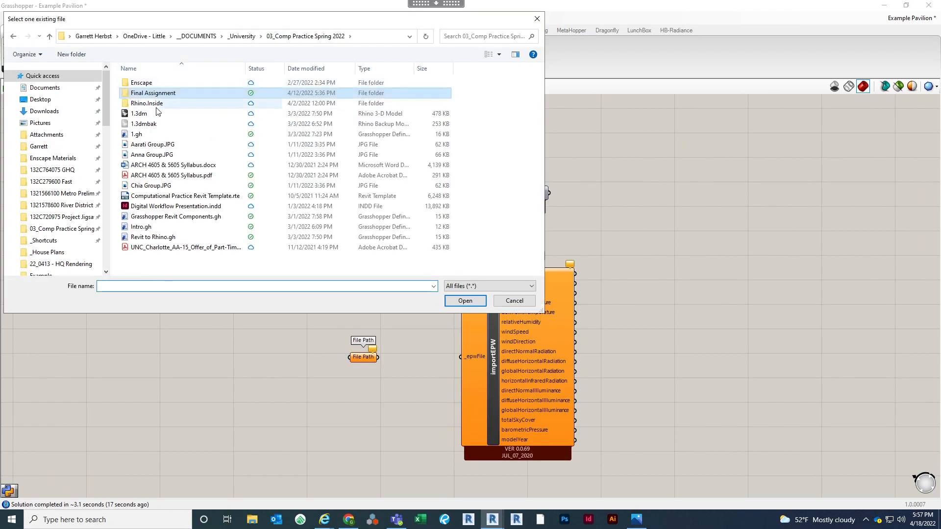
click(156, 107)
double_click(156, 104)
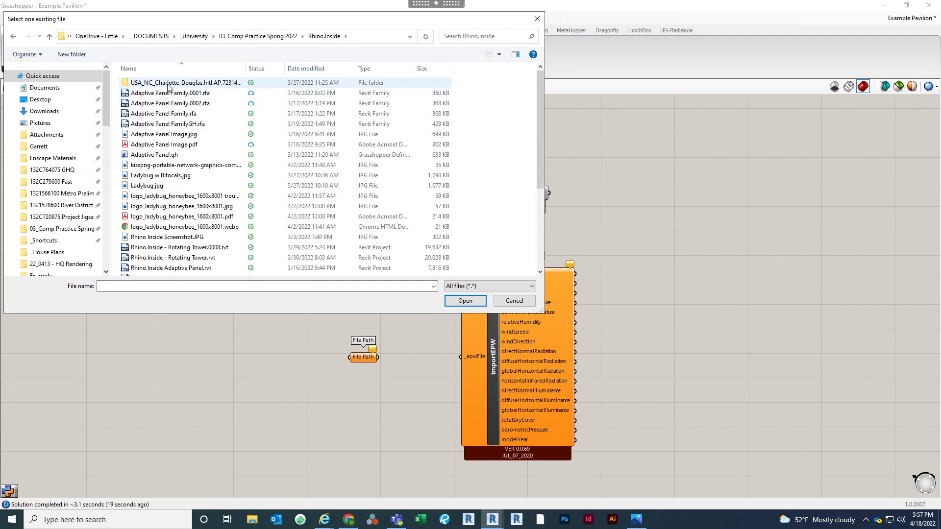
double_click(162, 82)
double_click(201, 93)
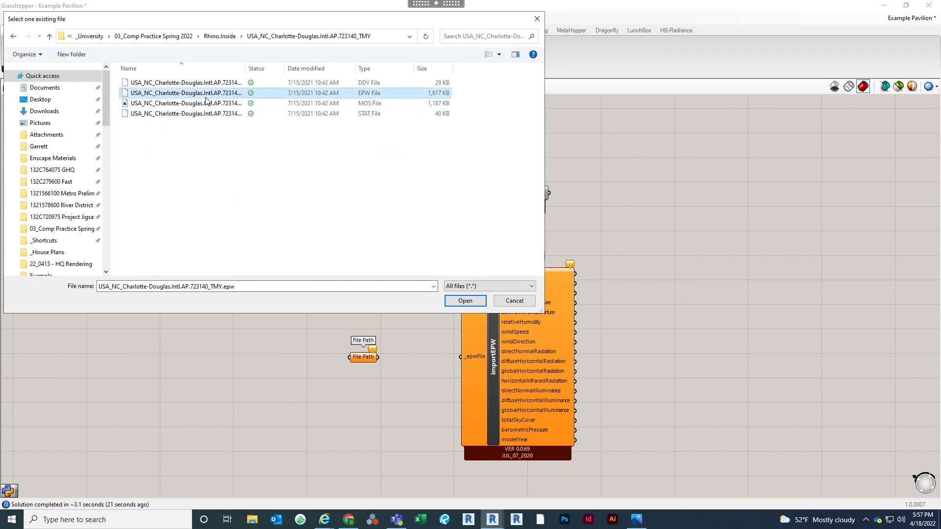
drag(378, 357, 461, 357)
Add a Ladybug_SunPath component on the empty canvas beyond the outputs of the Import epw component
right_drag(715, 380, 651, 341)
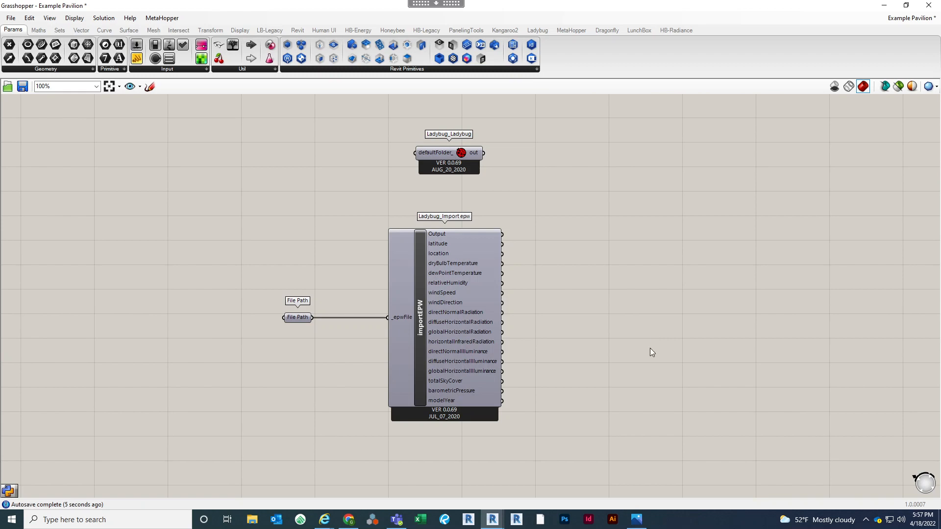
right_drag(650, 348, 586, 330)
double_click(668, 347)
text(SUNPATH)
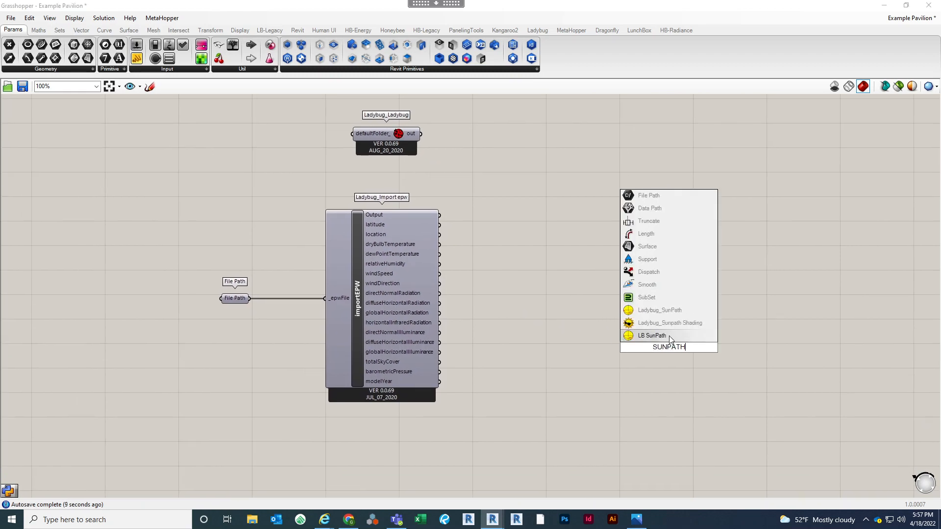
click(668, 312)
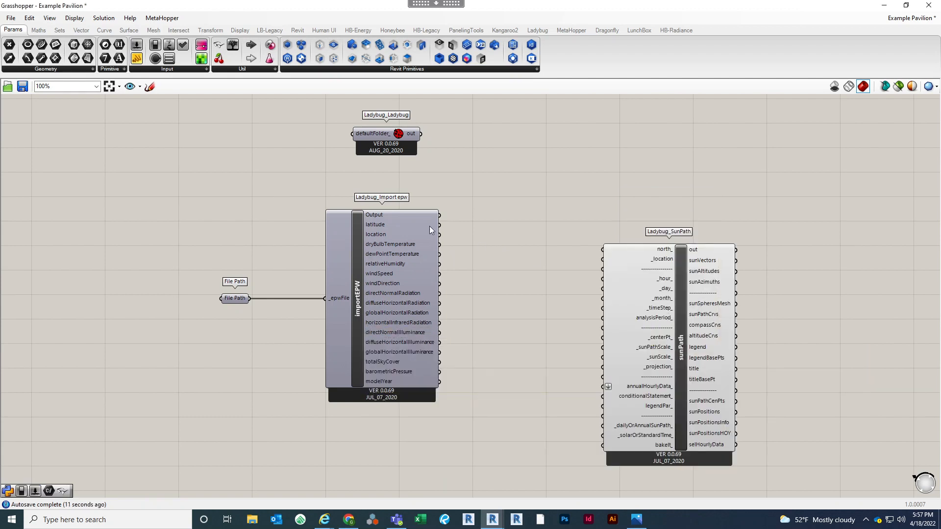
Connect the Import epw location output to SunPath's _location input and move SunPath farther away to make room for sliders
right_drag(561, 249, 544, 232)
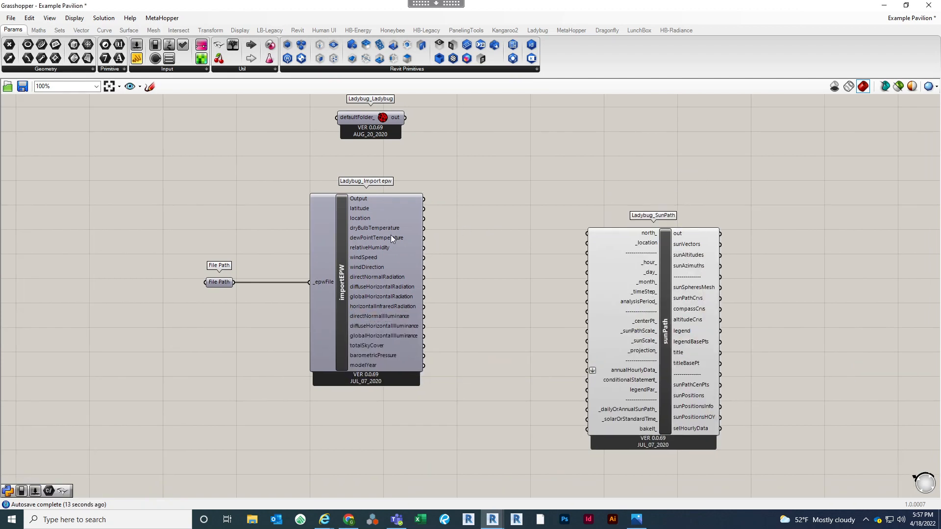
drag(424, 219, 601, 250)
drag(676, 298, 709, 292)
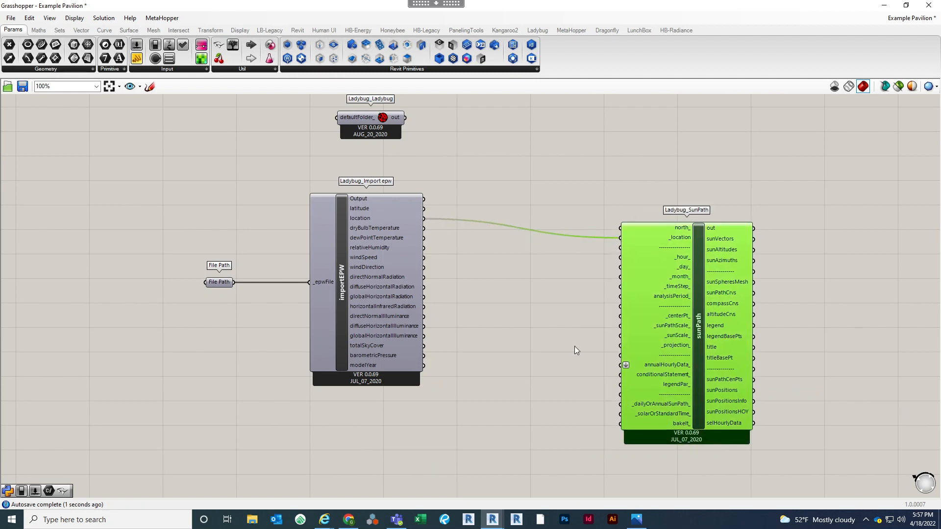
right_drag(561, 293, 549, 236)
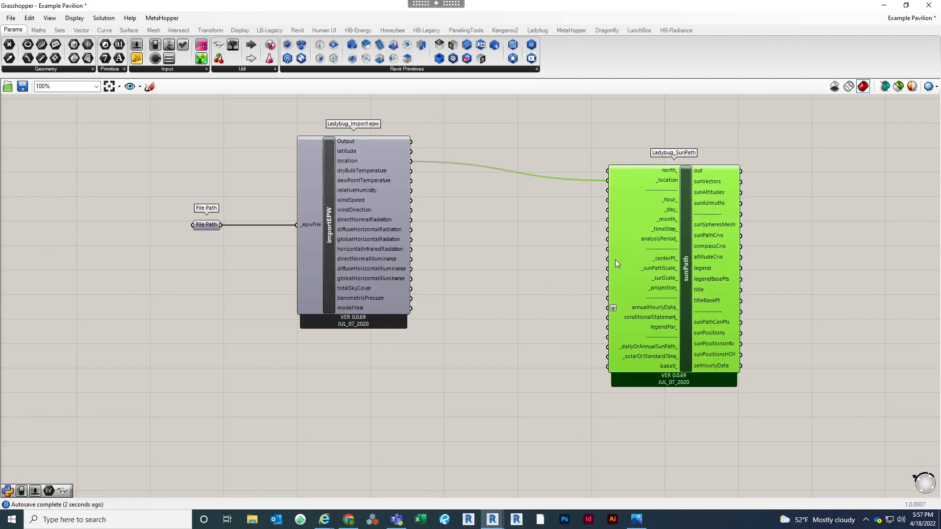
drag(678, 204, 712, 211)
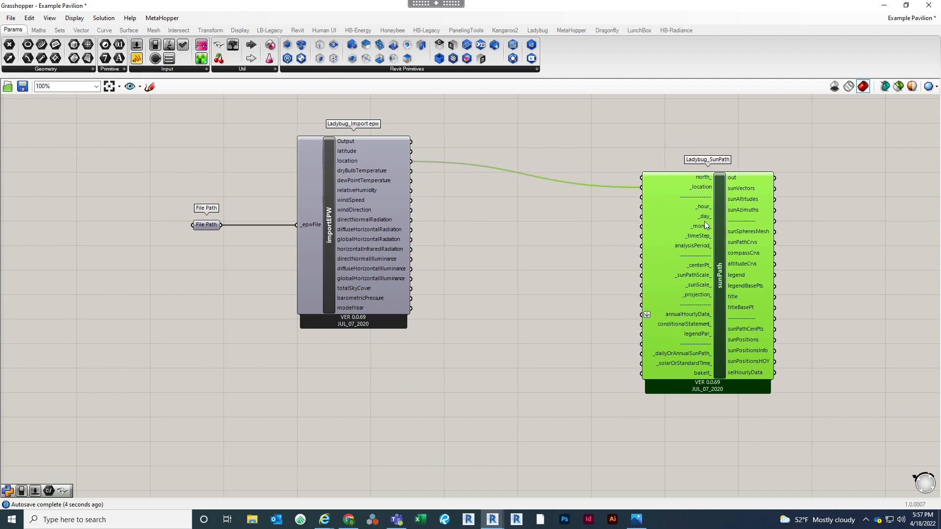
Add a number slider ranging from 1 to 24, connect it to SunPath's _hour_ input and align it with that input
mouse_move(702, 207)
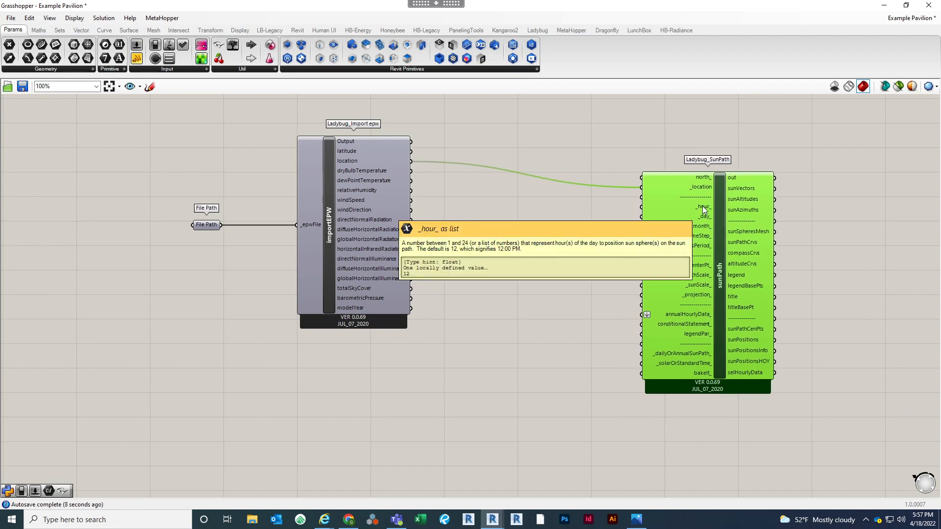
double_click(543, 226)
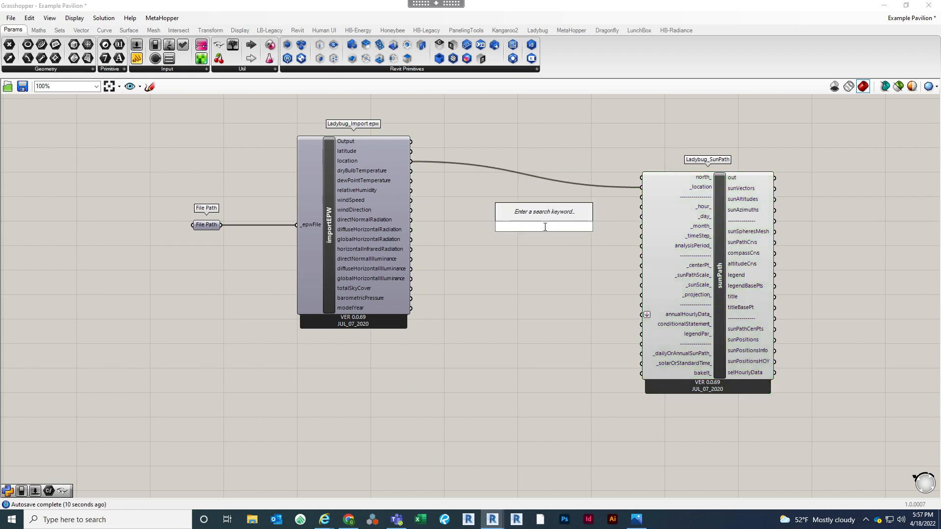
text(1.)
text(.24)
key(Return)
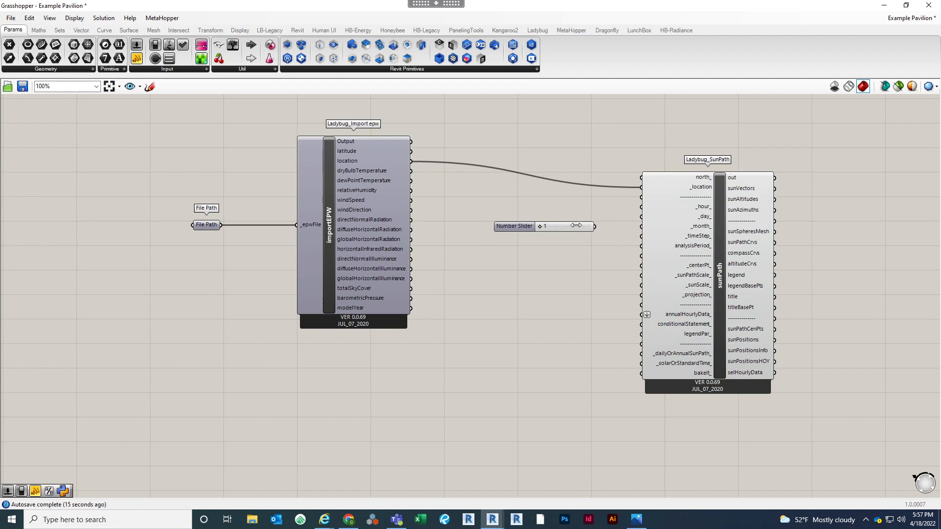
drag(595, 227, 639, 208)
drag(576, 225, 583, 211)
click(560, 248)
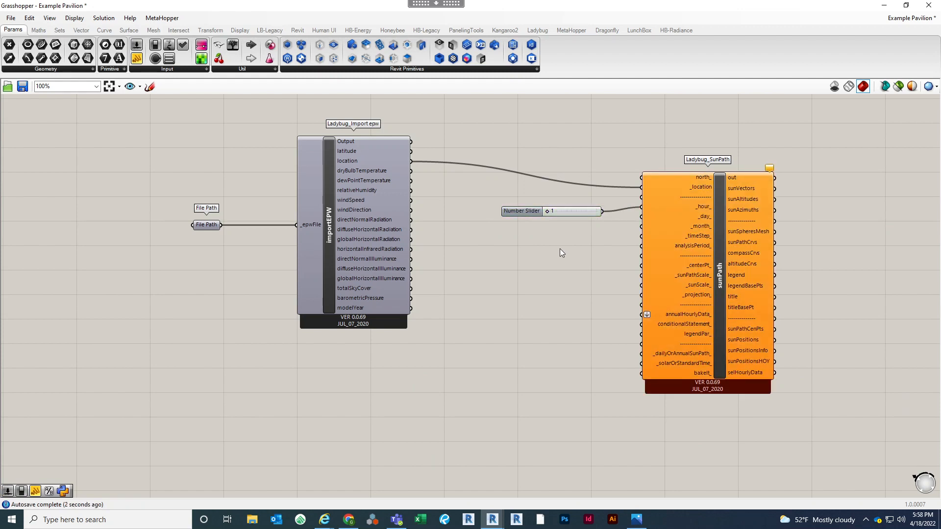
Add a second number slider starting at 1, connect it to SunPath's _day_ input and place it beneath the hour slider
double_click(560, 249)
text(1.)
key(Return)
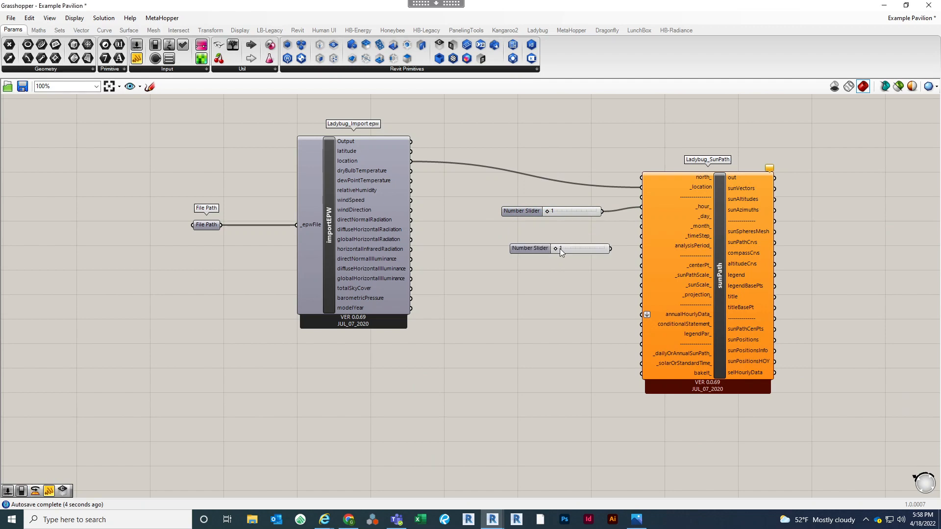
drag(610, 249, 642, 217)
drag(588, 248, 588, 233)
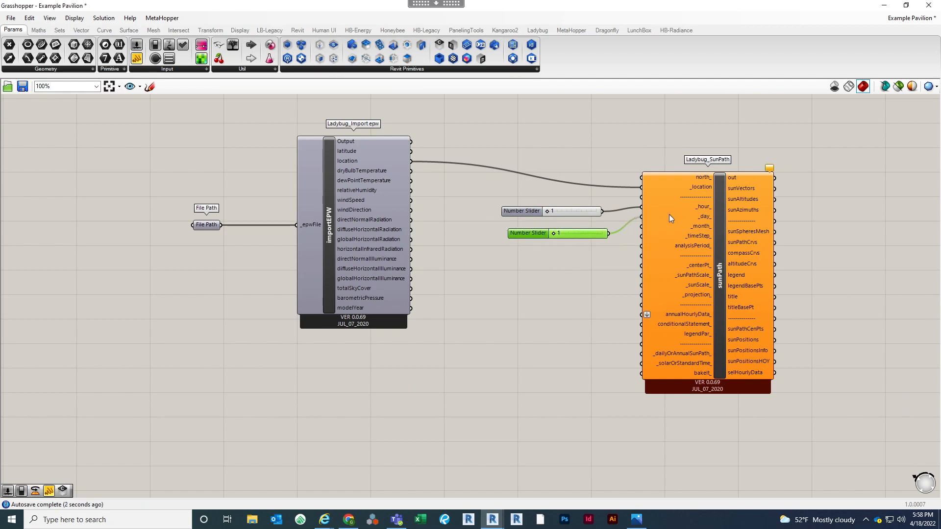
Add a third number slider starting at 1 below the day slider and connect it to SunPath's _month_ input
scroll(601, 184, up, 3)
scroll(619, 226, down, 2)
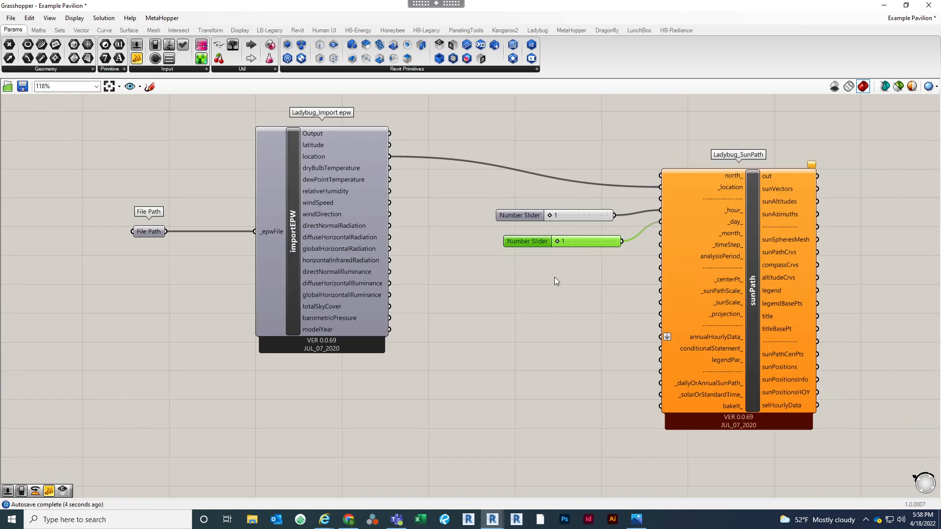
double_click(554, 277)
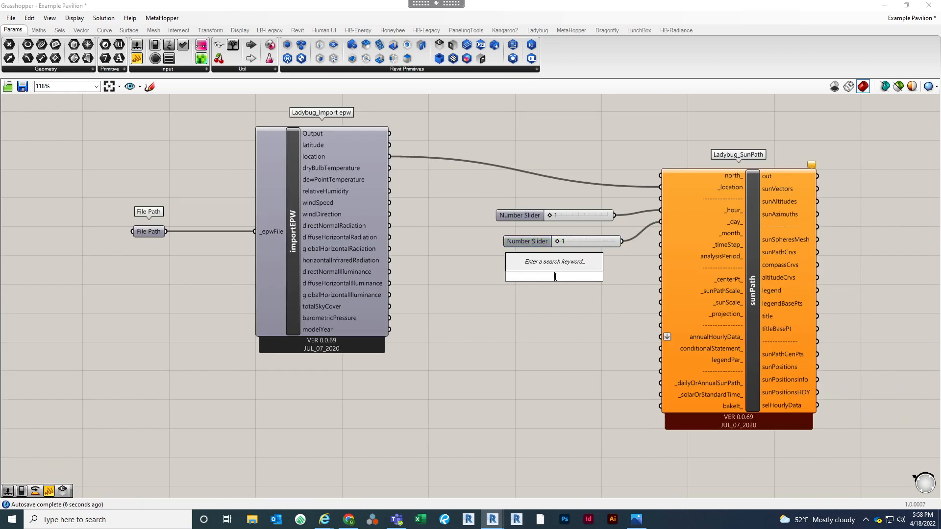
text(1..)
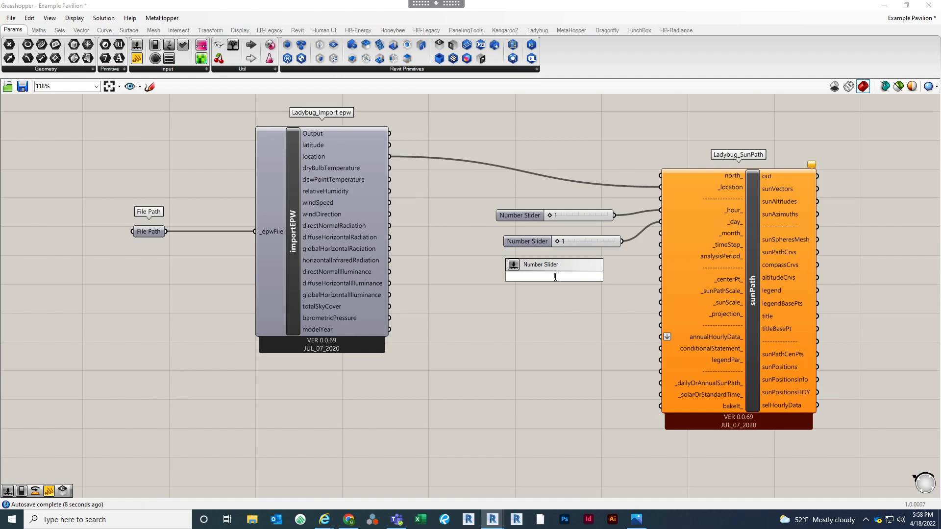
key(Return)
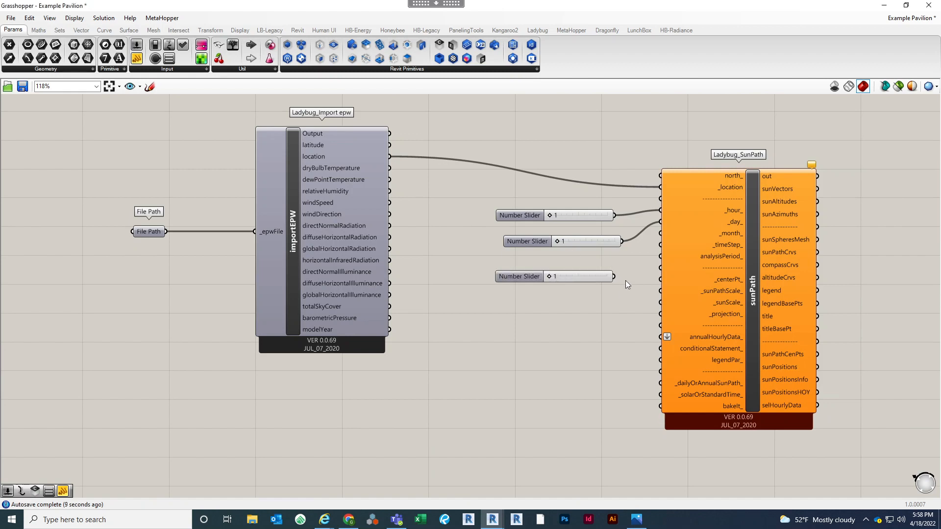
drag(613, 276, 661, 233)
Replace the hour slider with a new 6-to-9 slider set to 9, connected to _hour_ and aligned with that input
click(577, 216)
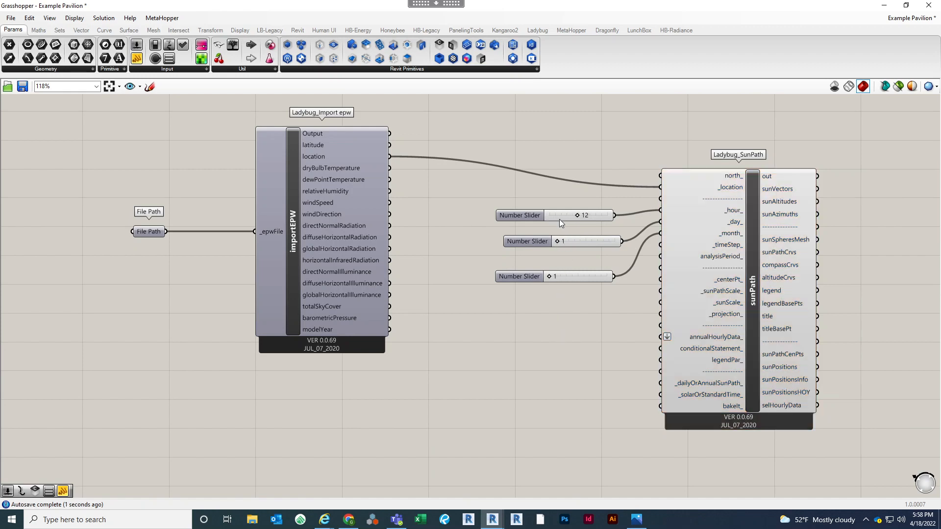
double_click(560, 201)
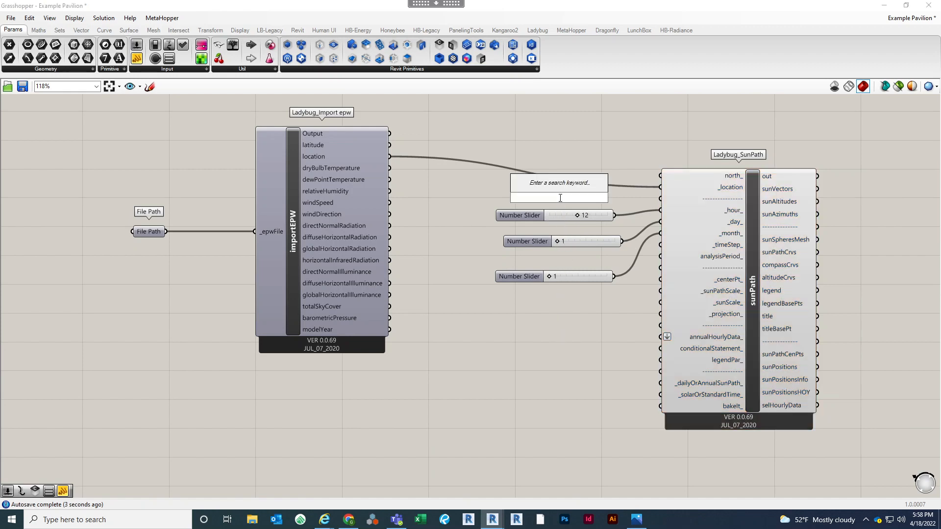
text(9.)
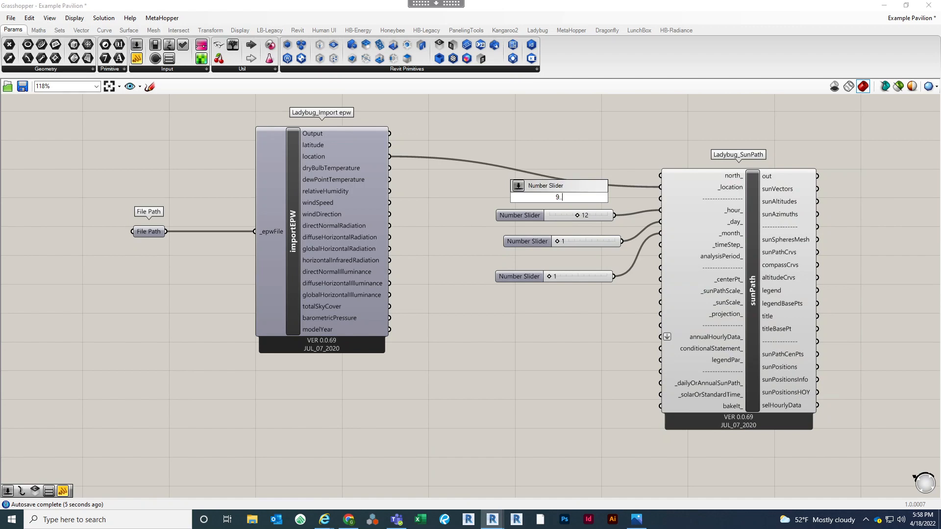
text(.)
key(Return)
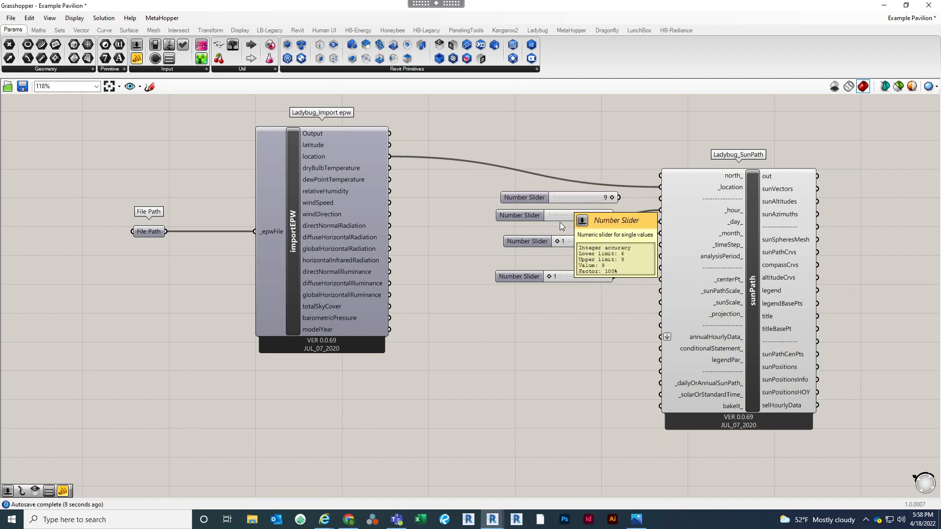
click(559, 216)
shift+drag(619, 197, 660, 211)
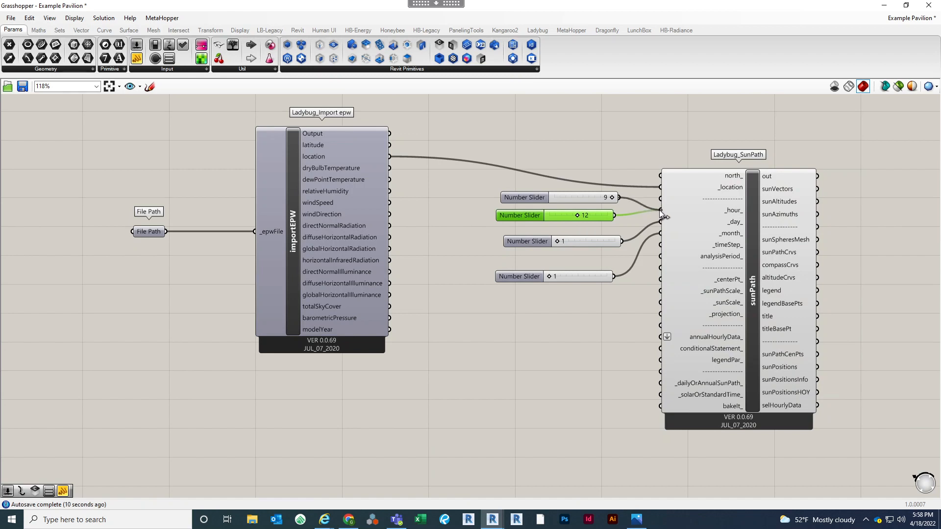
key(Delete)
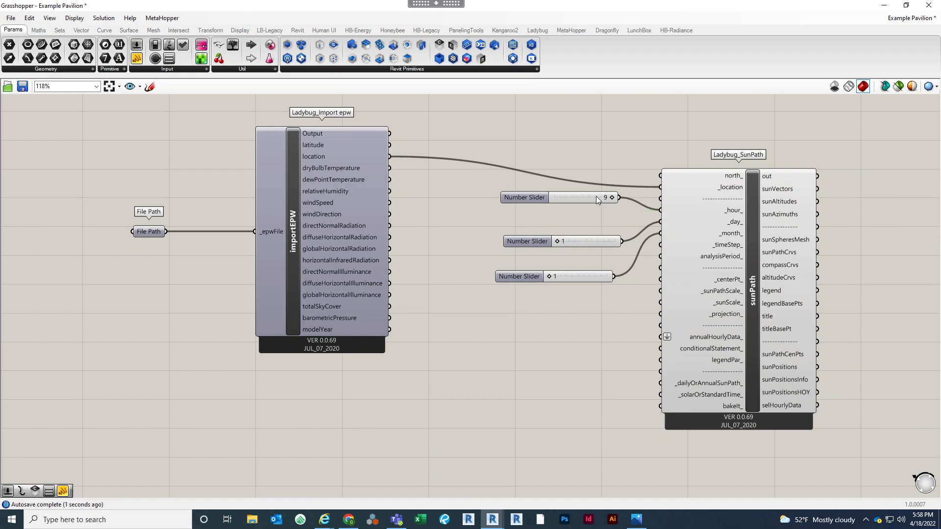
drag(596, 196, 593, 209)
Move the day slider closer to the hour slider and set both the day and month sliders to 6
drag(583, 242, 565, 242)
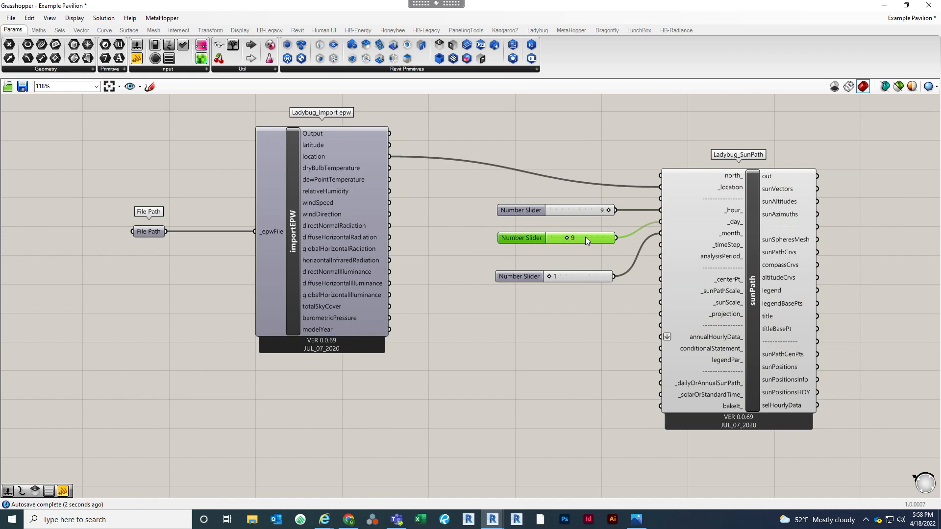
double_click(585, 237)
text(6)
key(Return)
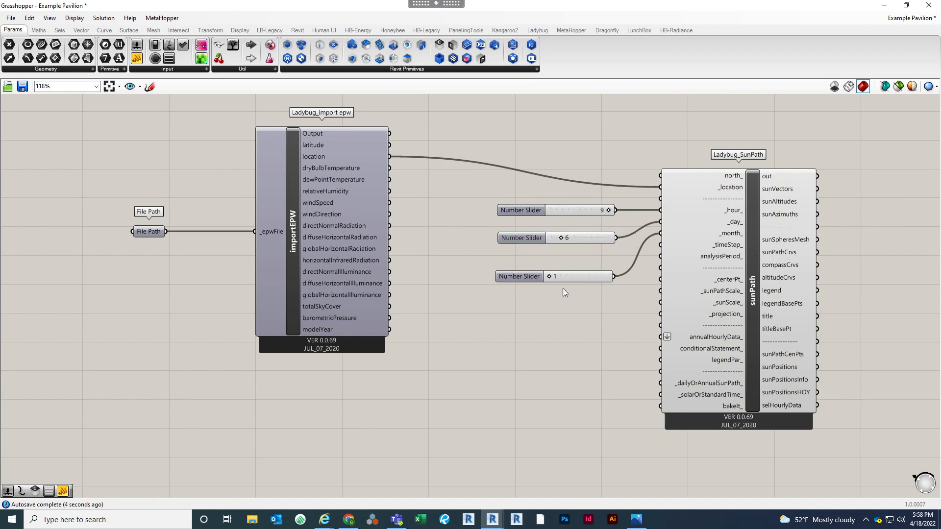
double_click(572, 276)
text(6)
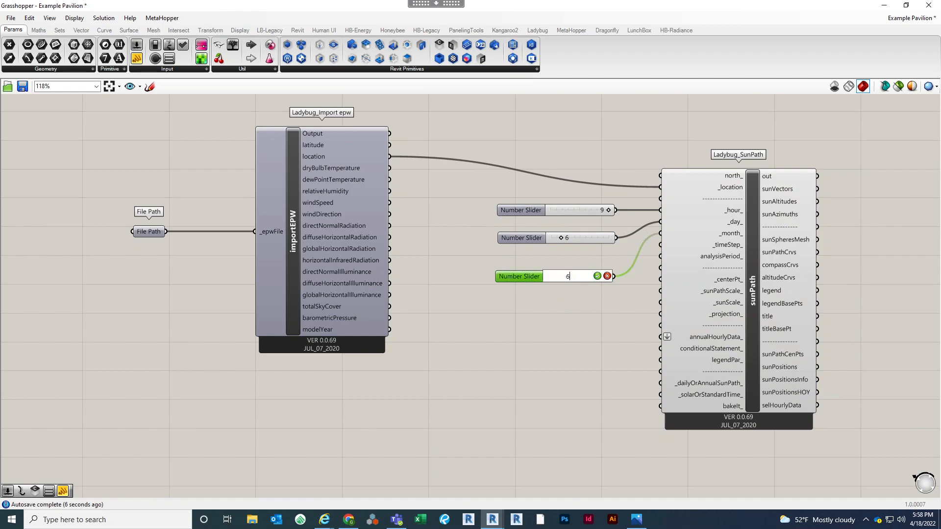
key(Return)
double_click(583, 305)
right_drag(560, 337, 524, 360)
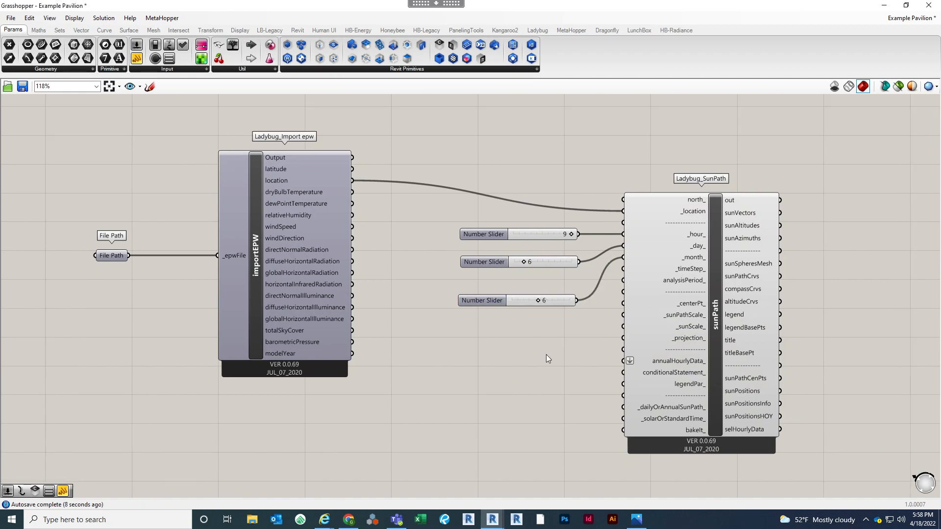
right_drag(585, 184, 602, 169)
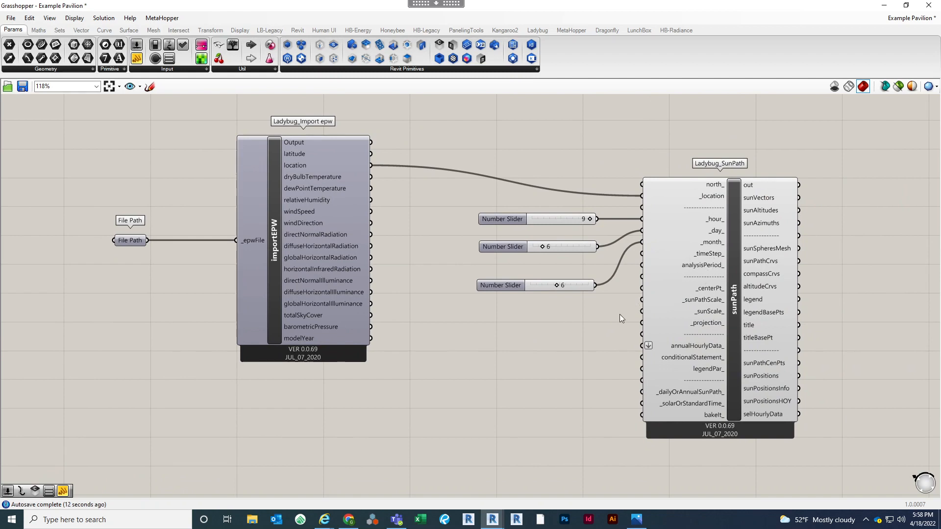
Add an Area component to the canvas below the Ladybug Import epw component
scroll(620, 315, down, 3)
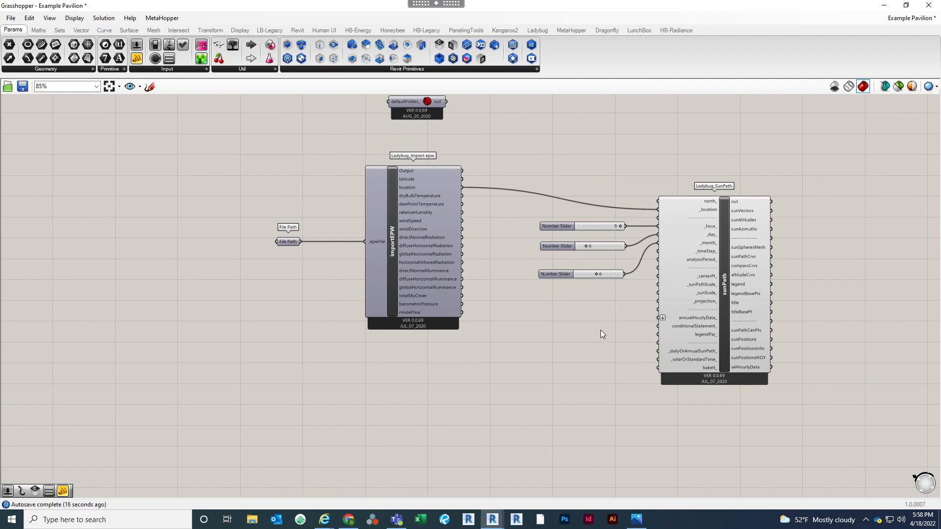
right_drag(596, 331, 582, 309)
scroll(581, 309, down, 2)
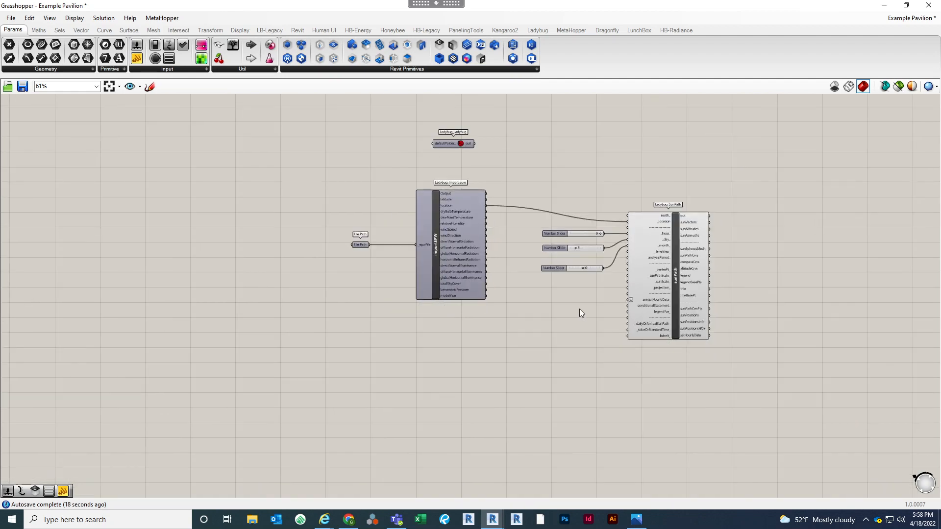
double_click(480, 367)
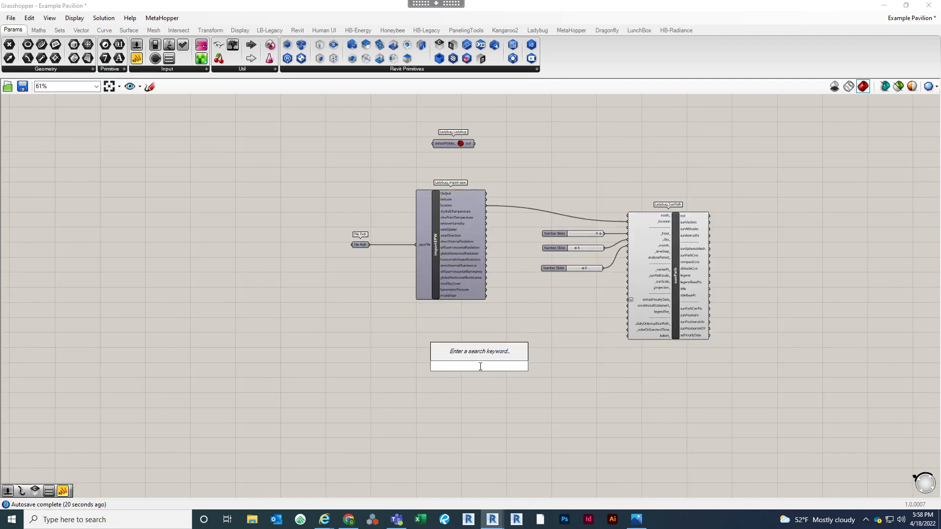
text(AREA)
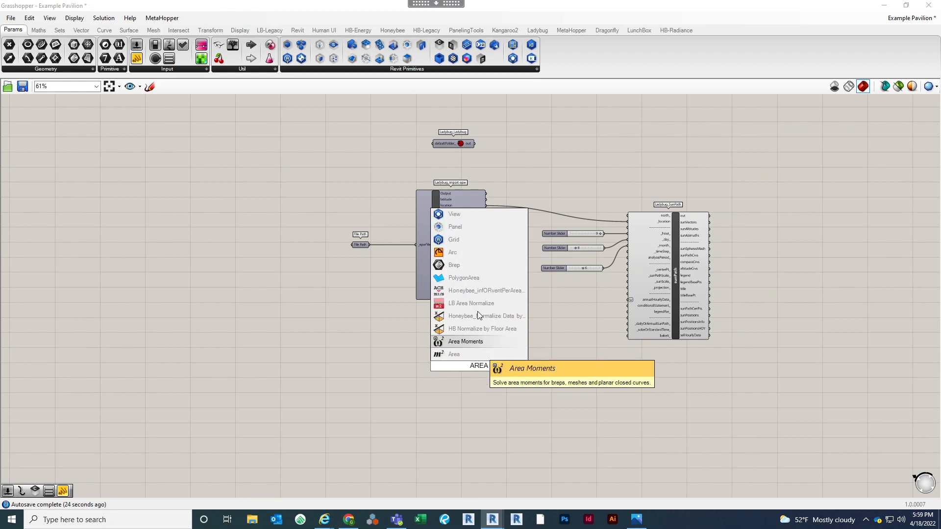
click(469, 355)
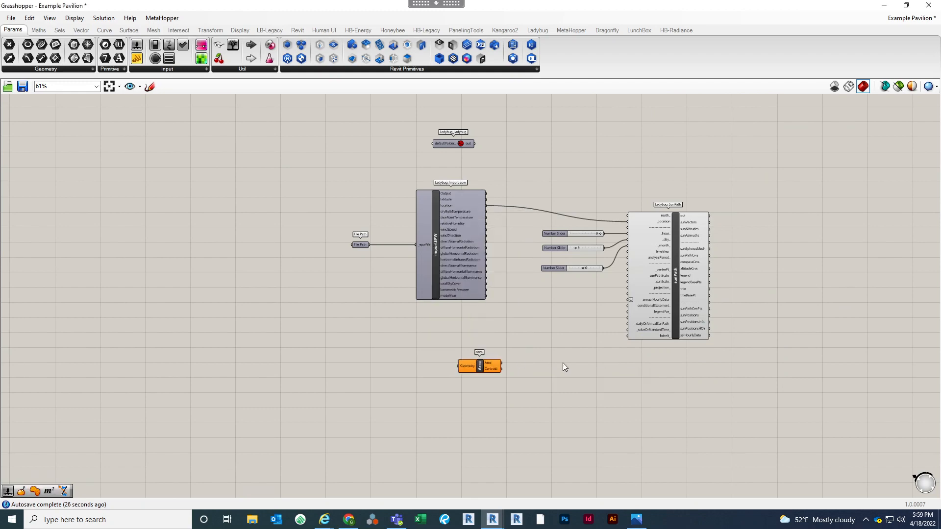
Connect the pavilion's Surface parameter to the Area component's Geometry input and shift Area slightly away from the SunPath component
scroll(564, 363, down, 5)
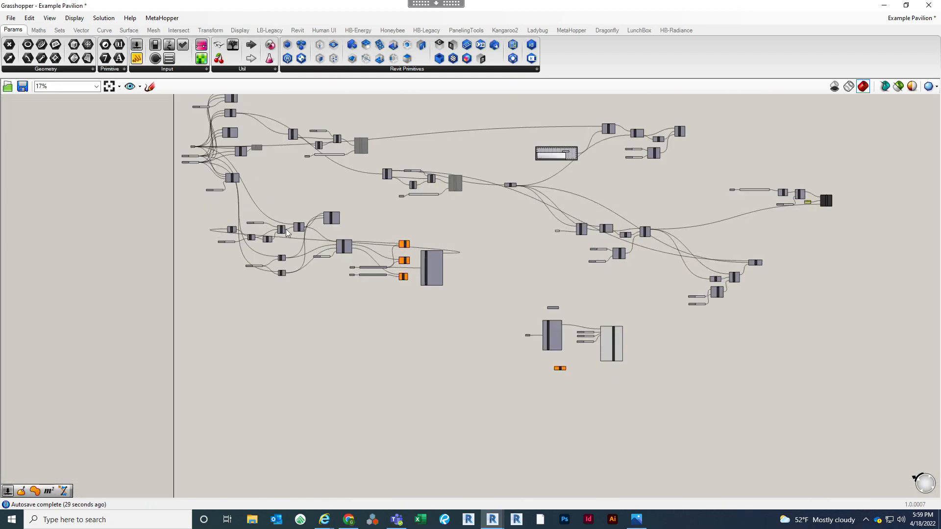
scroll(204, 146, up, 7)
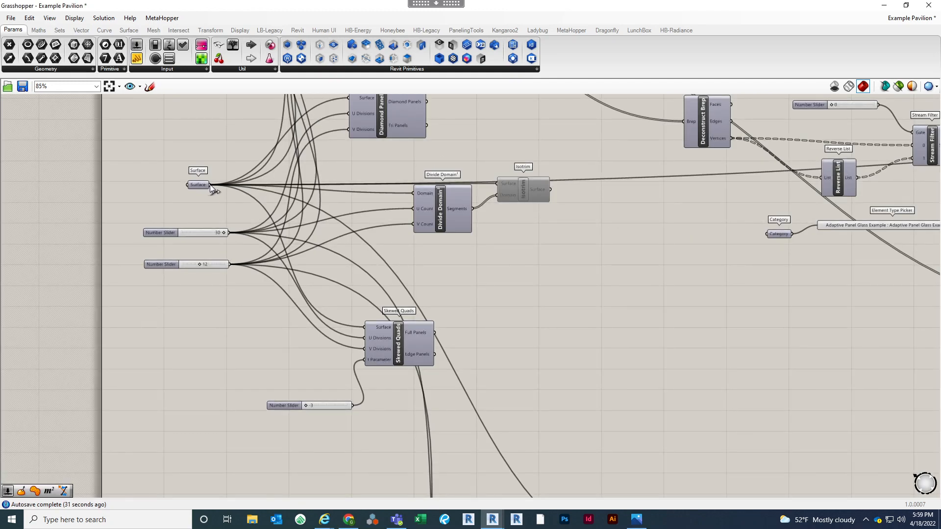
scroll(213, 140, down, 8)
scroll(535, 351, up, 7)
mouse_move(443, 275)
mouse_down()
mouse_move(492, 335)
mouse_move(467, 313)
mouse_move(457, 266)
mouse_move(450, 285)
mouse_up()
click(510, 283)
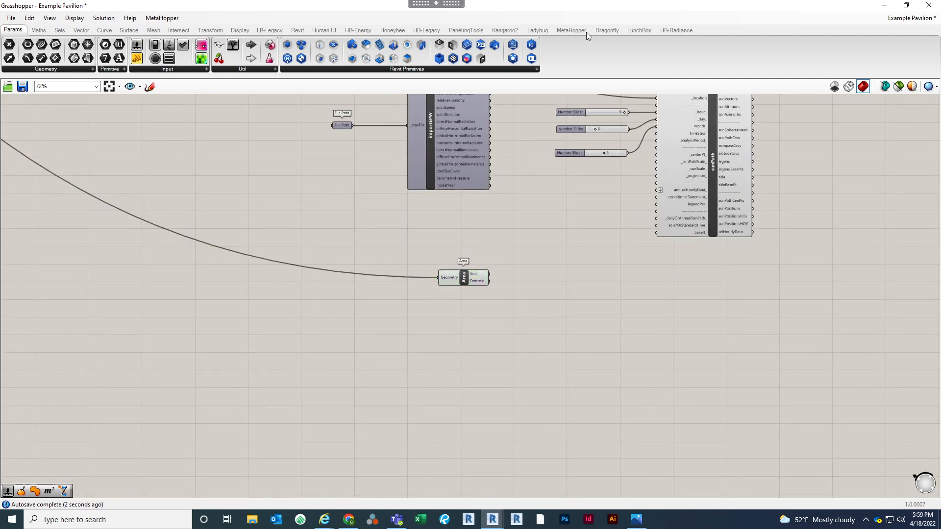
drag(584, 6, 432, 1)
scroll(484, 283, up, 3)
drag(432, 267, 351, 321)
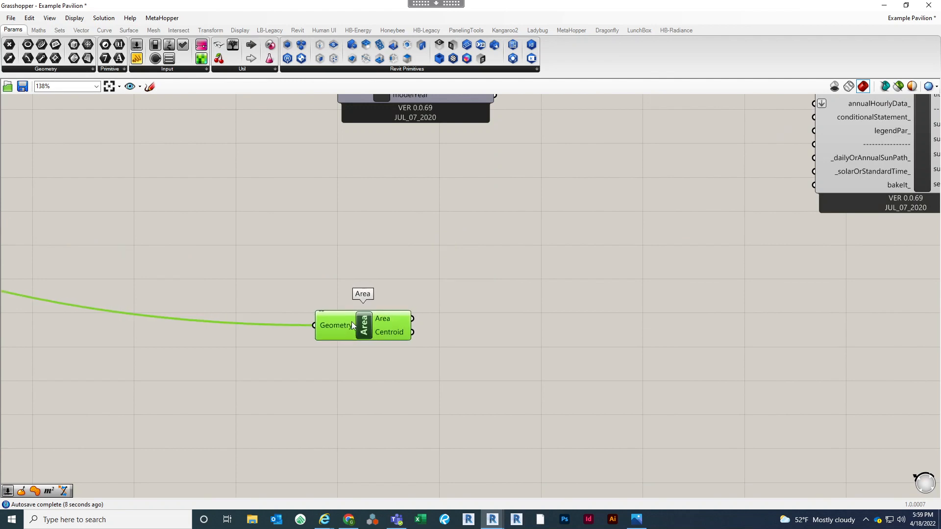
scroll(351, 321, down, 3)
double_click(428, 349)
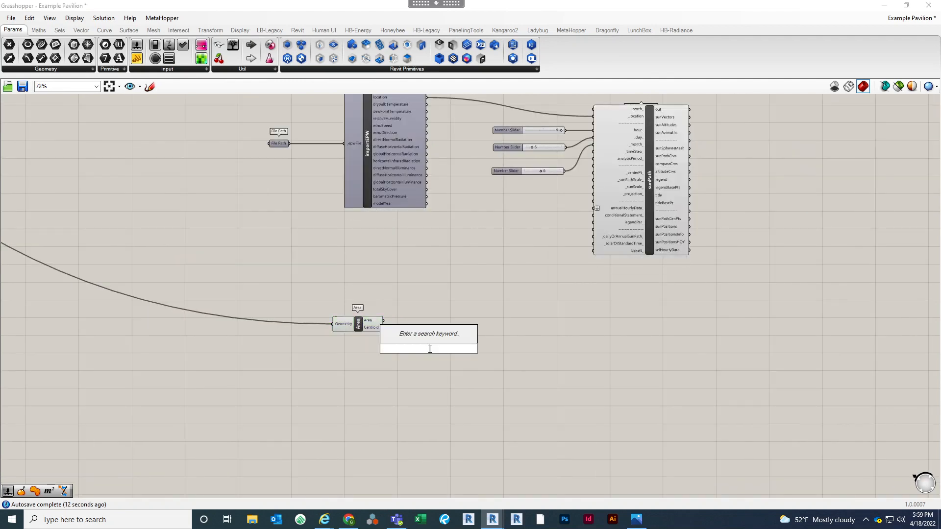
text(POINT)
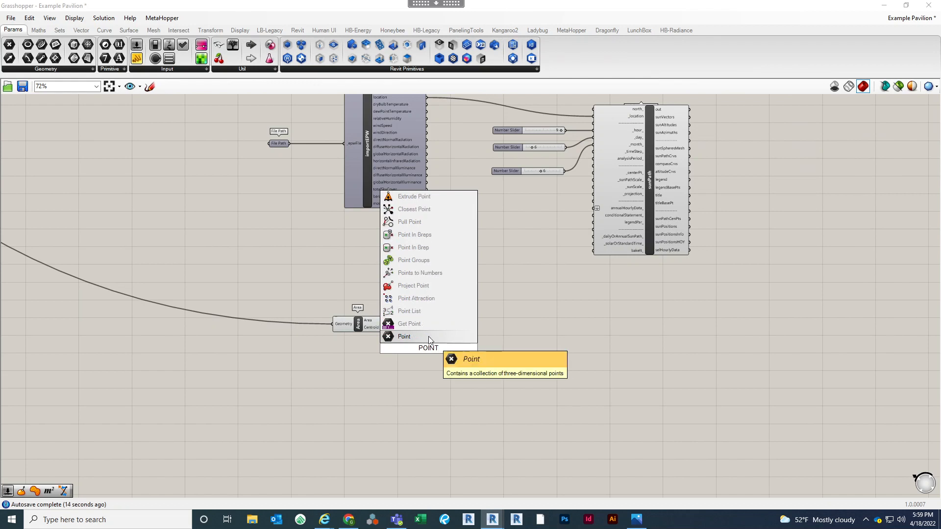
key(Return)
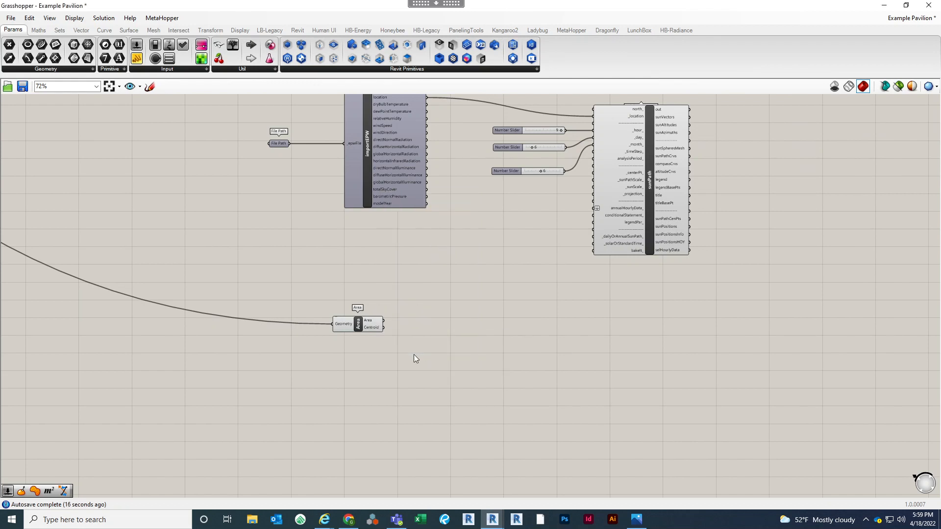
Add a Deconstruct point component beside Area and connect Area's Centroid output to its Point input
double_click(434, 349)
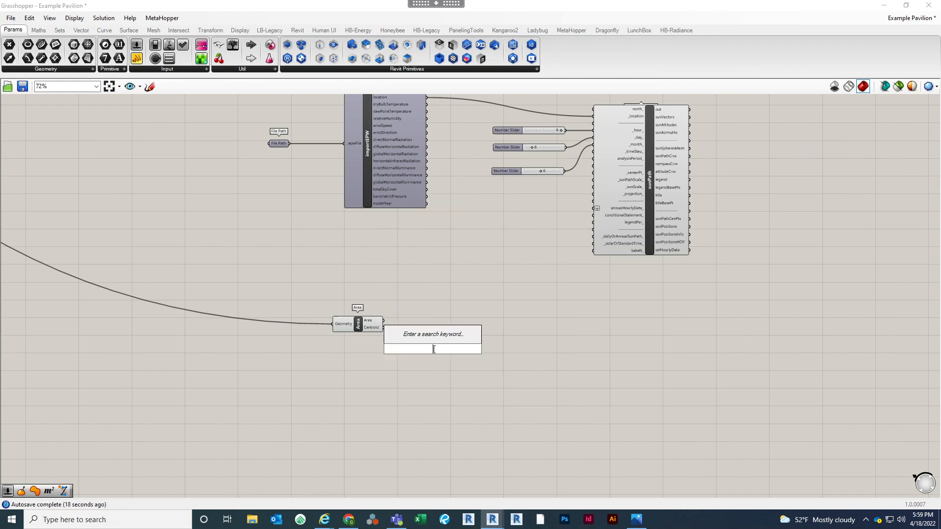
text(DECONS)
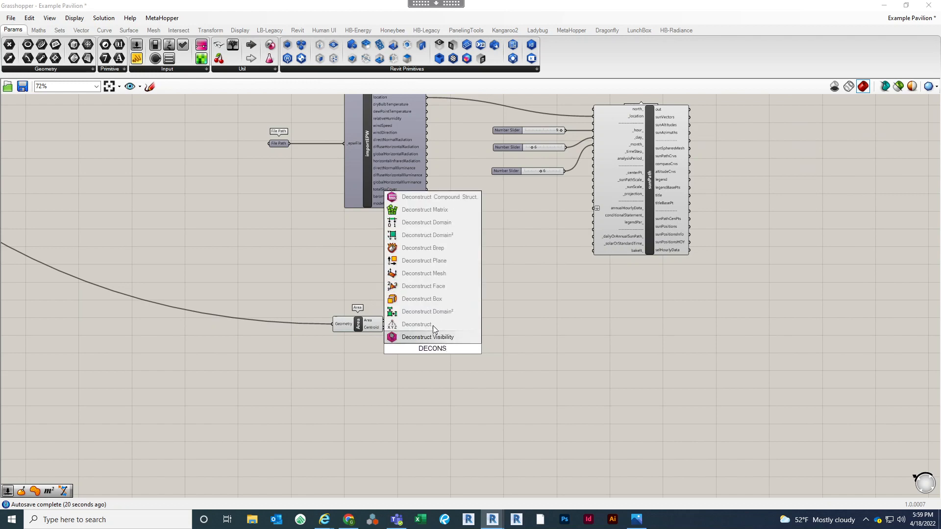
click(433, 324)
scroll(423, 355, up, 2)
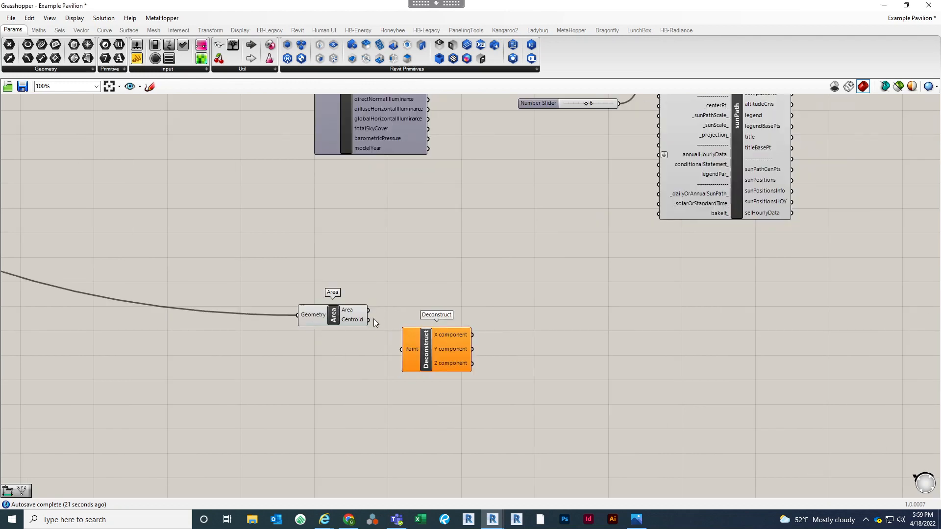
scroll(373, 322, up, 1)
drag(360, 316, 397, 350)
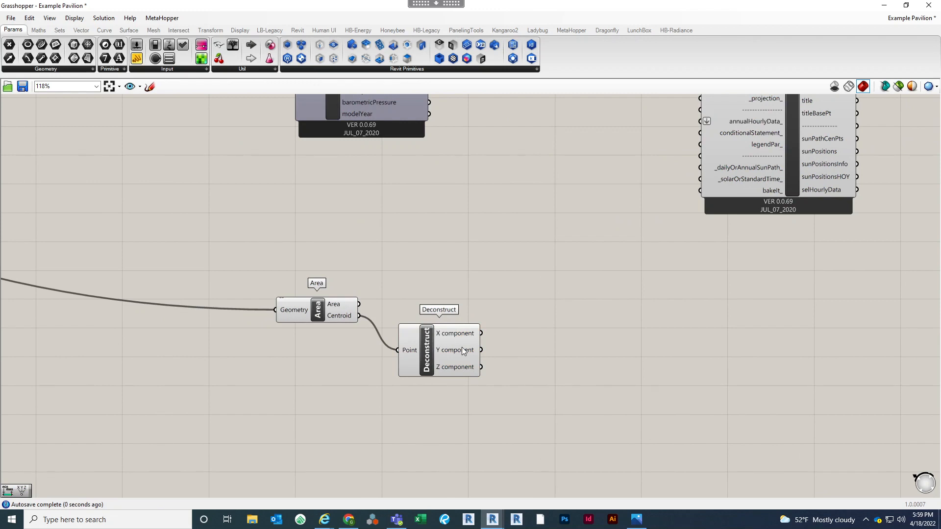
Reposition the Deconstruct component lower and farther from Area, leaving free canvas space beyond its outputs
drag(463, 350, 502, 341)
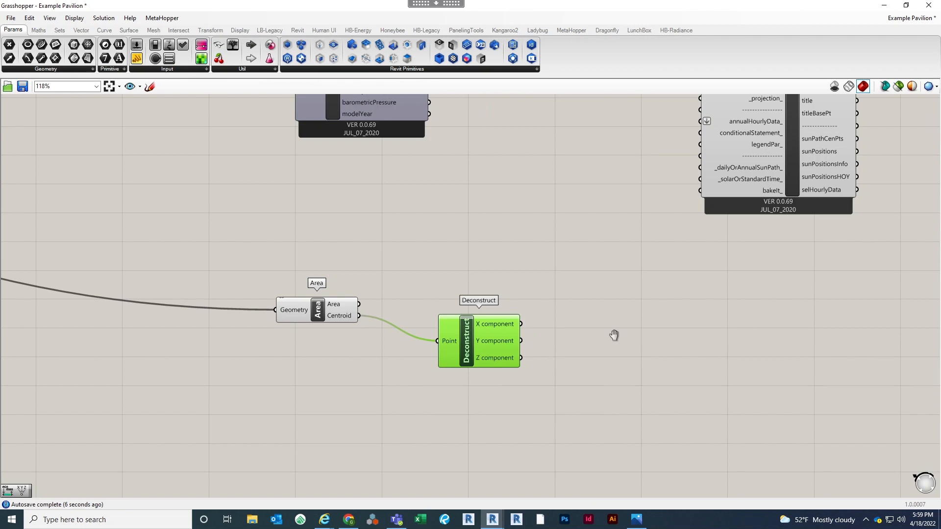
right_drag(614, 335, 603, 345)
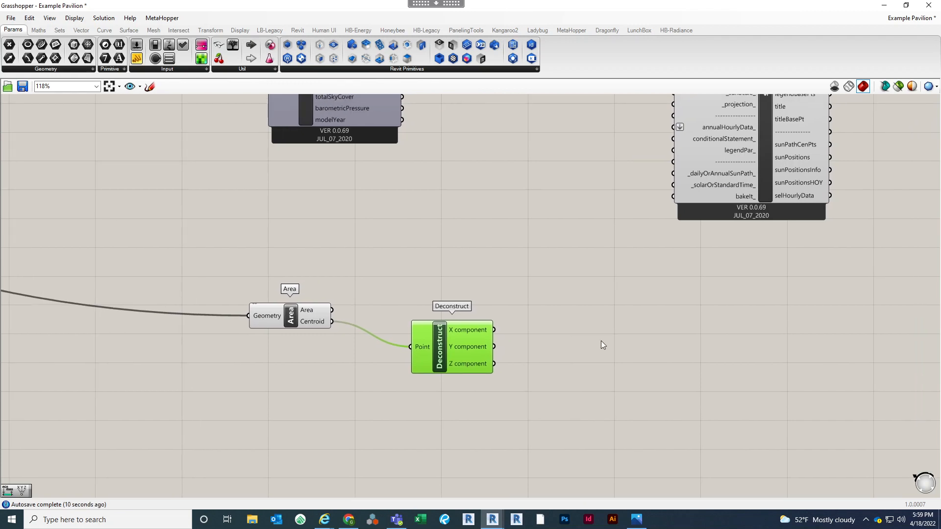
right_drag(599, 343, 558, 351)
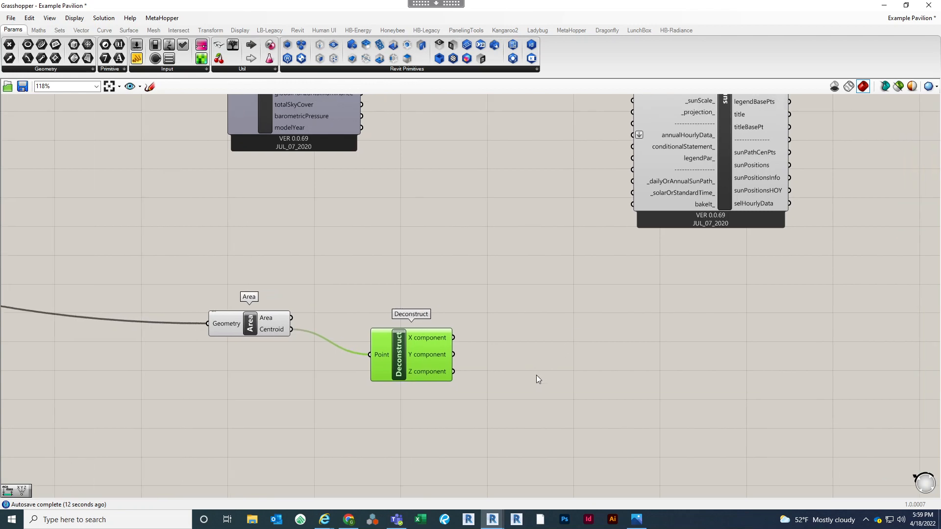
drag(422, 351, 410, 371)
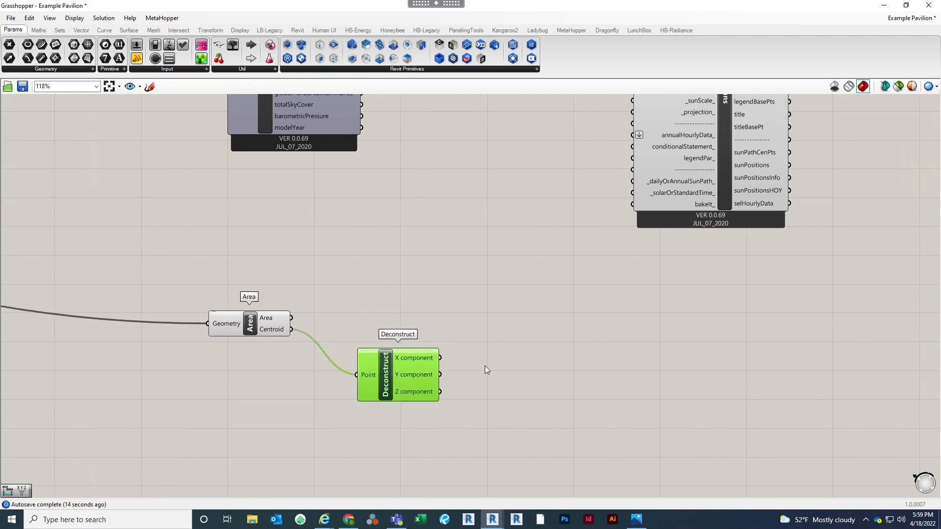
Add a Construct Point component beyond Deconstruct and connect the X and Y components to its X and Y coordinate inputs
double_click(548, 373)
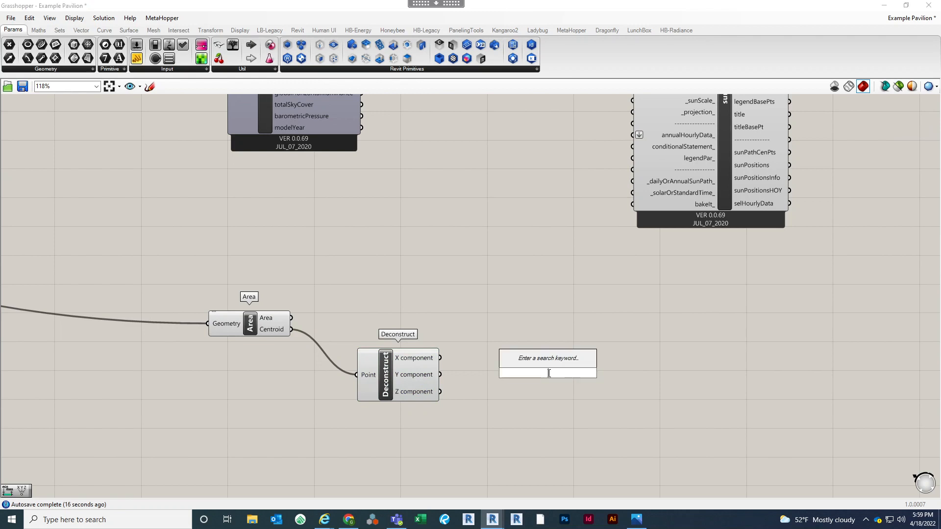
text(CONSTR)
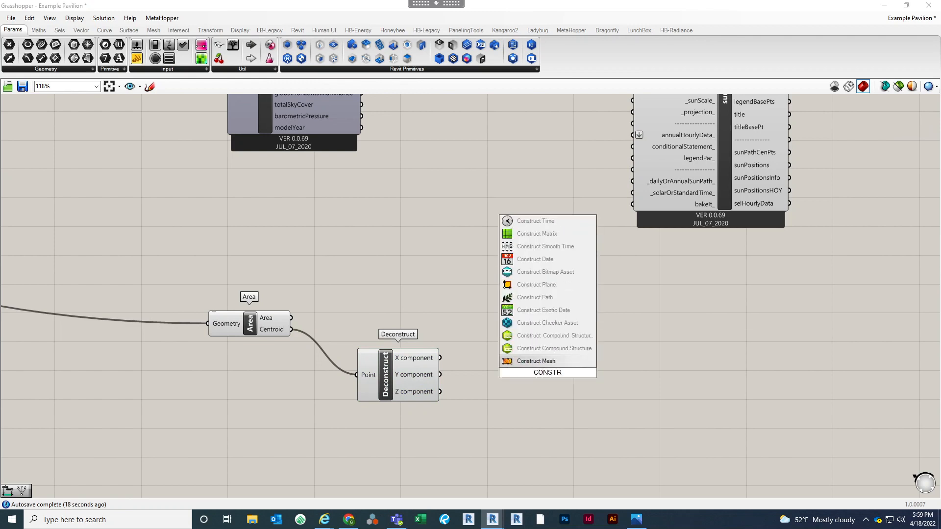
text(UCT POIT)
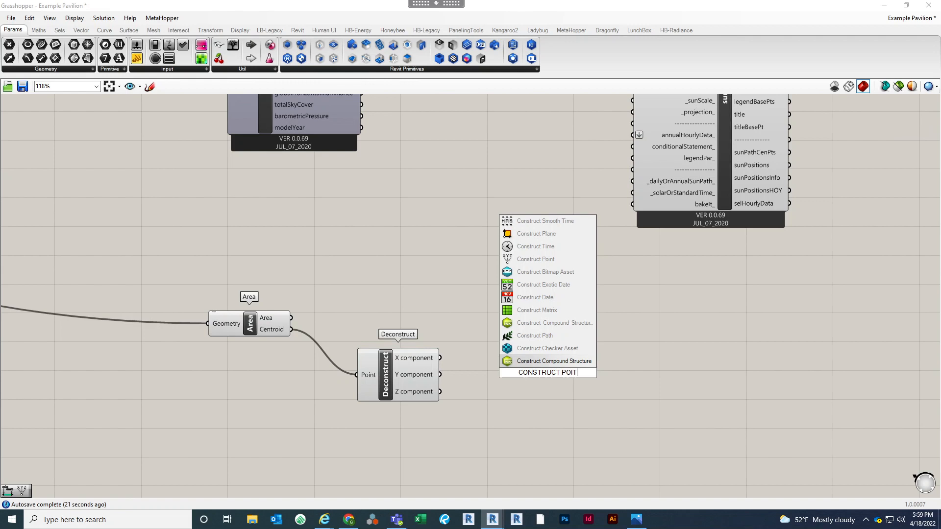
key(BackSpace)
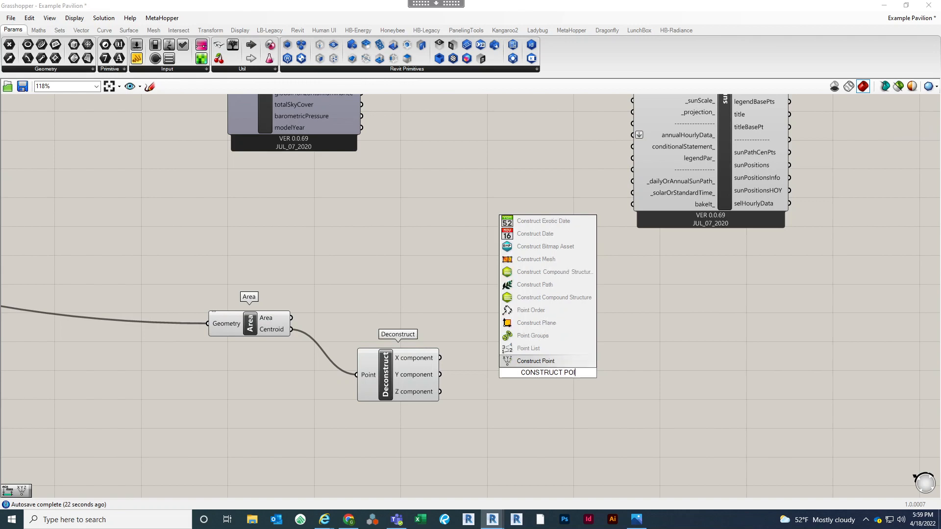
click(537, 360)
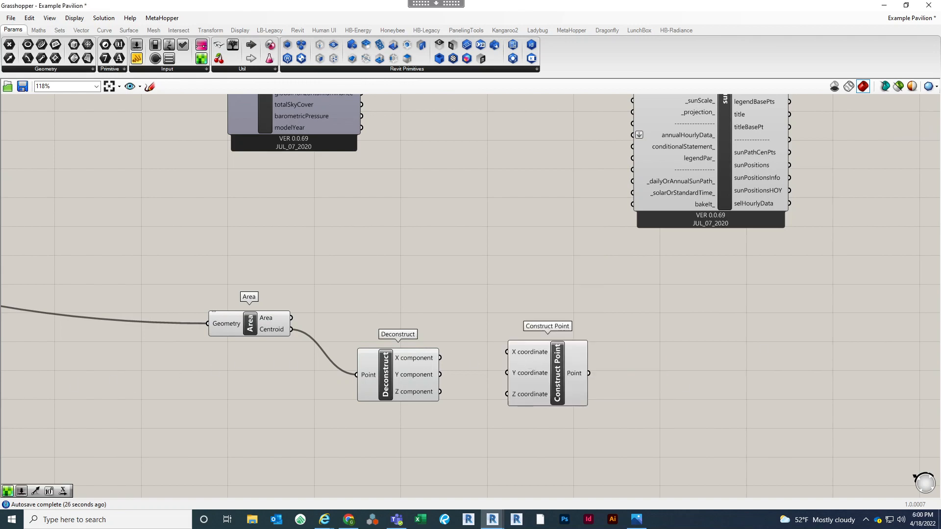
drag(439, 357, 507, 352)
drag(441, 374, 512, 375)
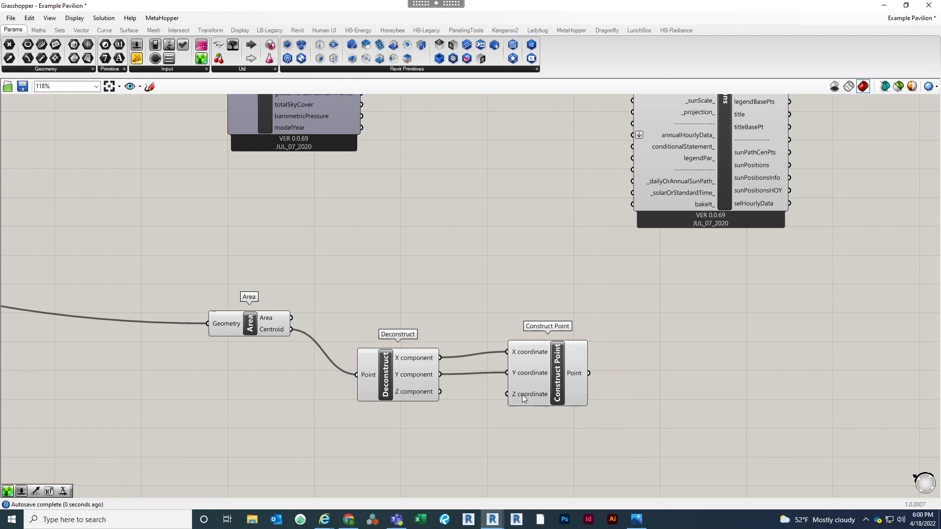
click(521, 397)
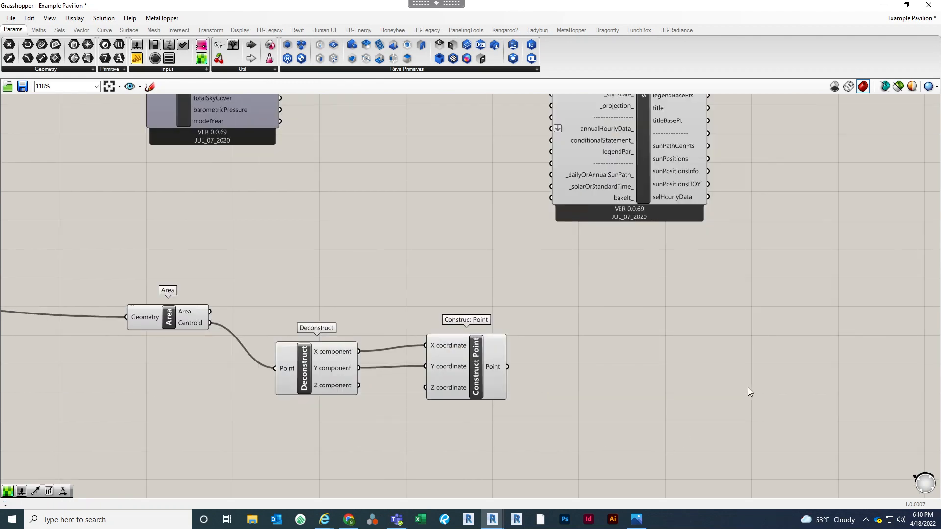
Move SunPath farther from the sliders and connect Construct Point's Point output to its _centerPt_ input
right_drag(580, 339, 477, 340)
scroll(583, 341, down, 2)
right_click(582, 343)
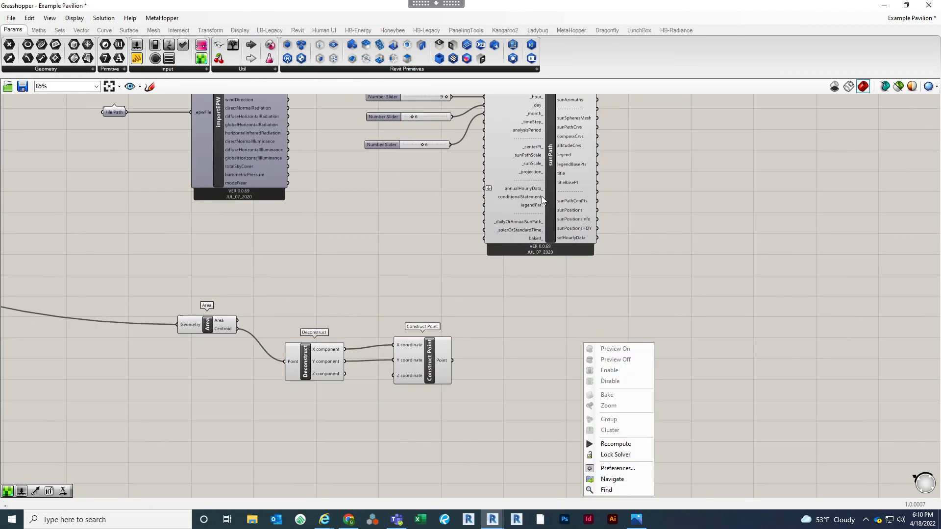
drag(536, 204, 598, 218)
drag(451, 360, 545, 163)
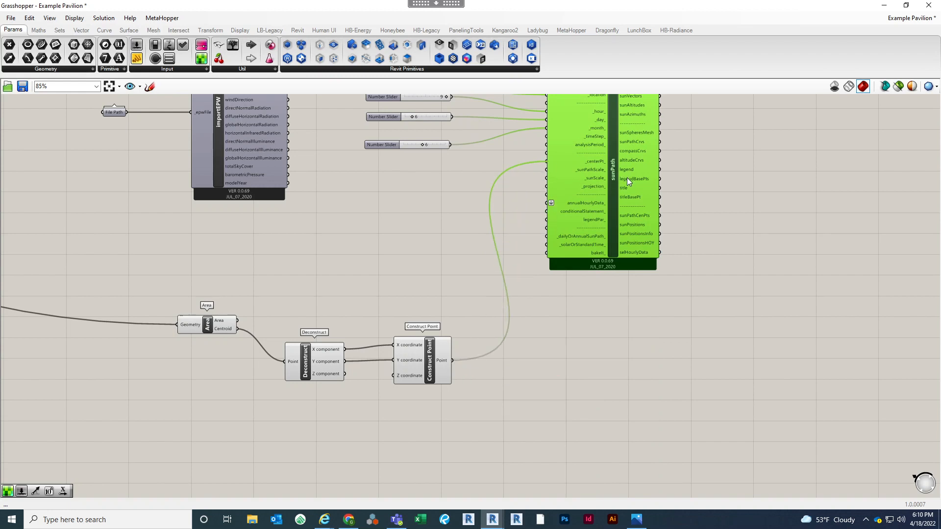
click(755, 202)
Switch to Revit and examine the sun path dome around the pavilion in the 3D view
click(883, 4)
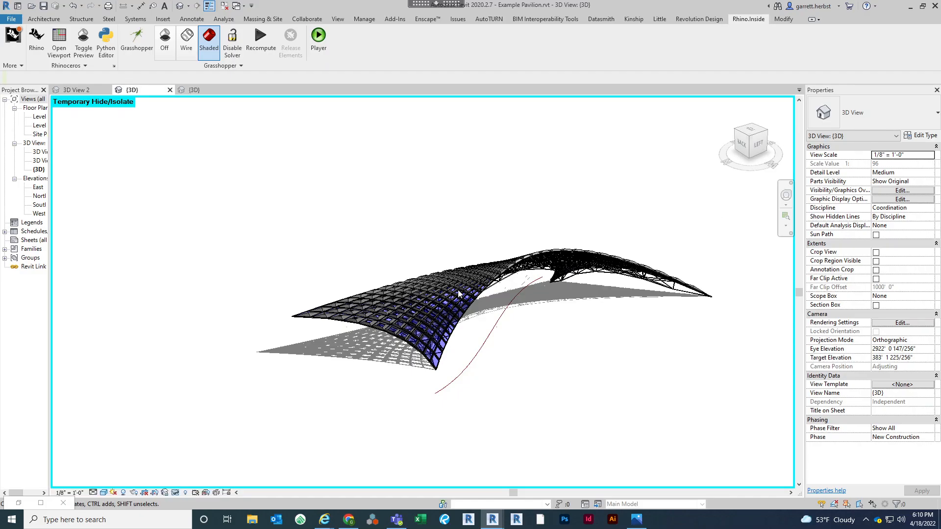
scroll(312, 292, down, 5)
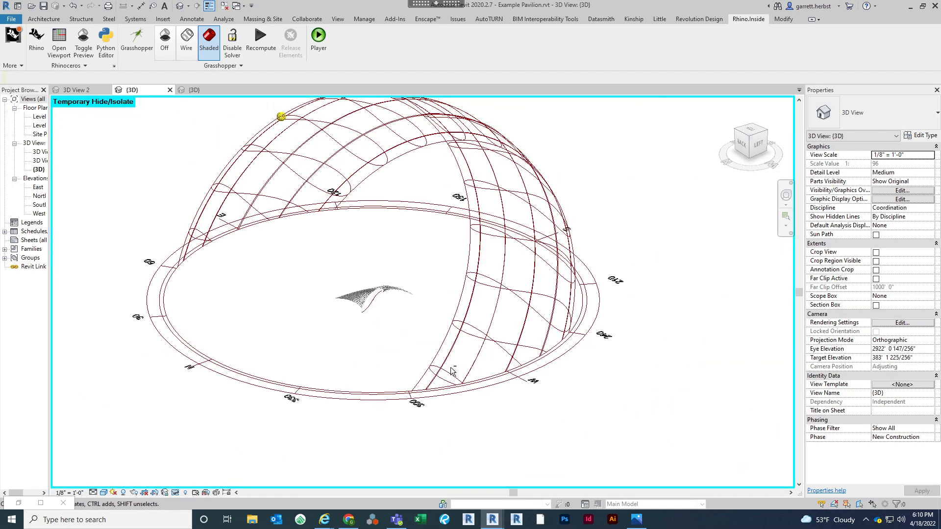
shift+middle_drag(451, 371, 478, 306)
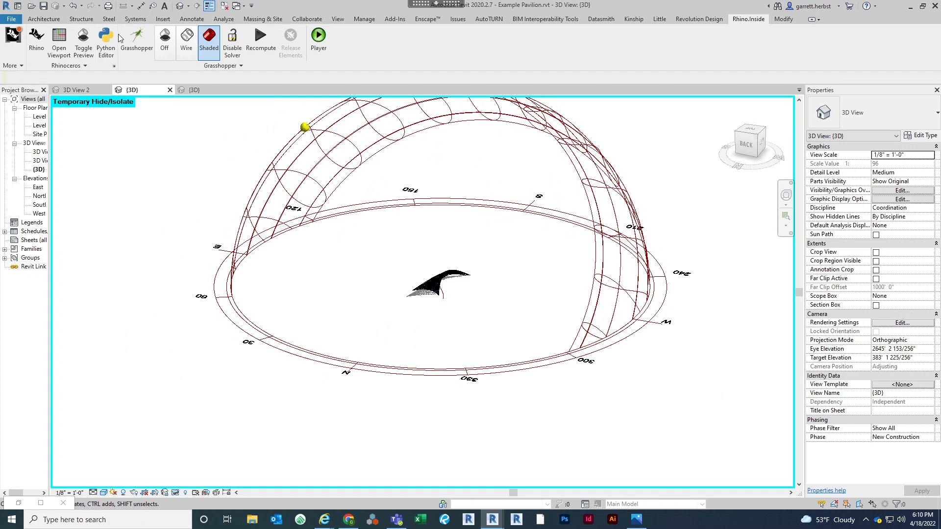
Open a Rhino viewport, inspect the sun path dome around the pavilion from several angles, and return to Grasshopper
click(59, 41)
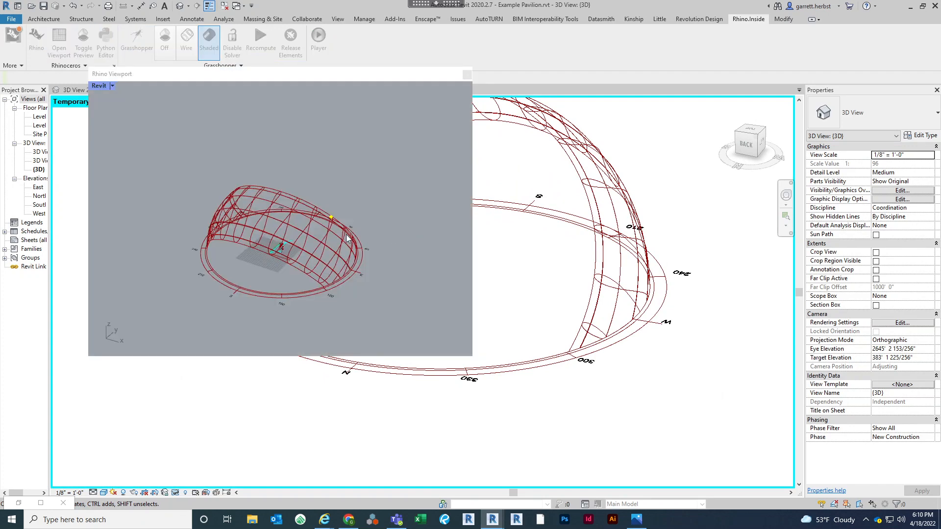
scroll(287, 245, up, 8)
right_drag(287, 246, 213, 169)
scroll(205, 184, down, 4)
right_drag(236, 201, 400, 265)
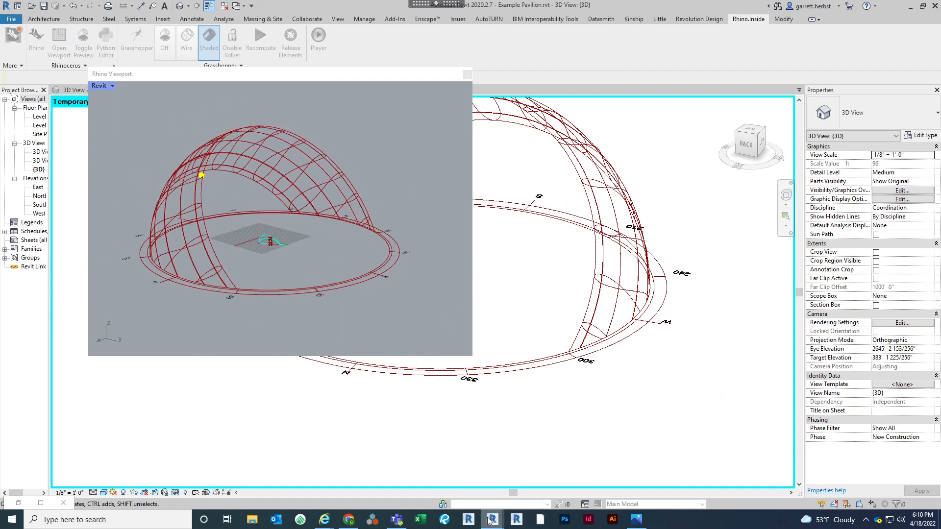
click(18, 506)
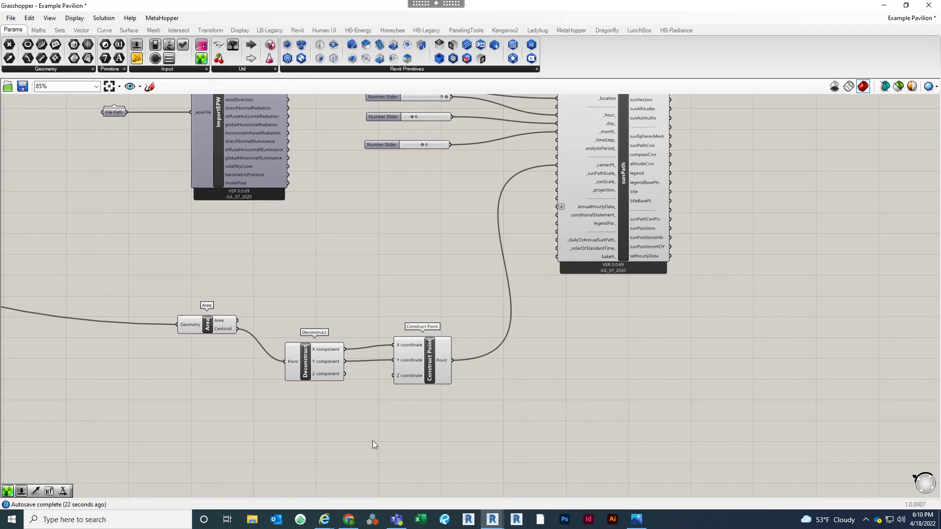
Arrange the Rhino viewport and Grasshopper side by side, each filling half of the screen
drag(542, 6, 617, 125)
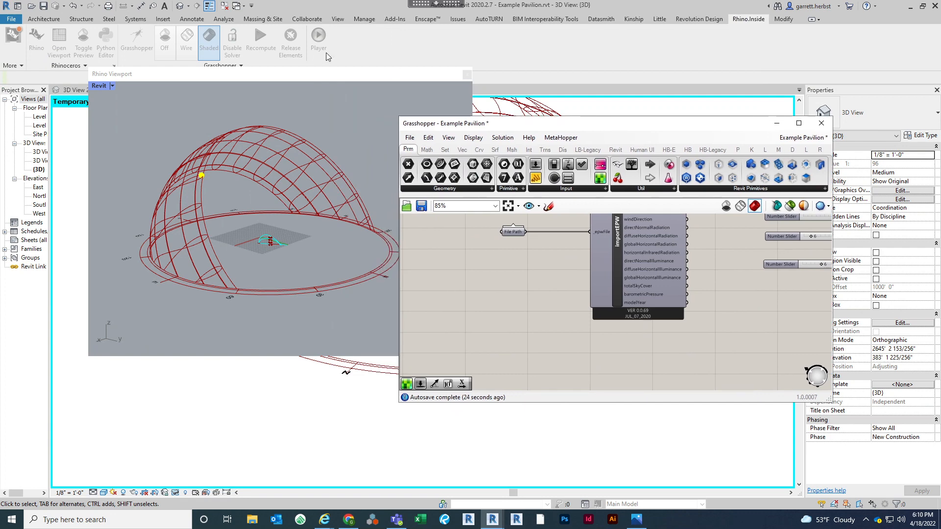
drag(341, 74, 1, 149)
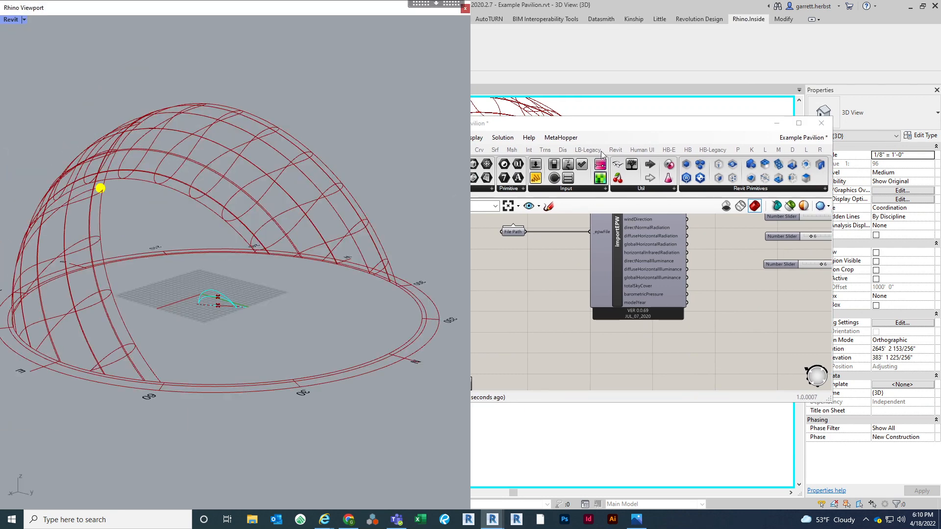
drag(585, 127, 940, 103)
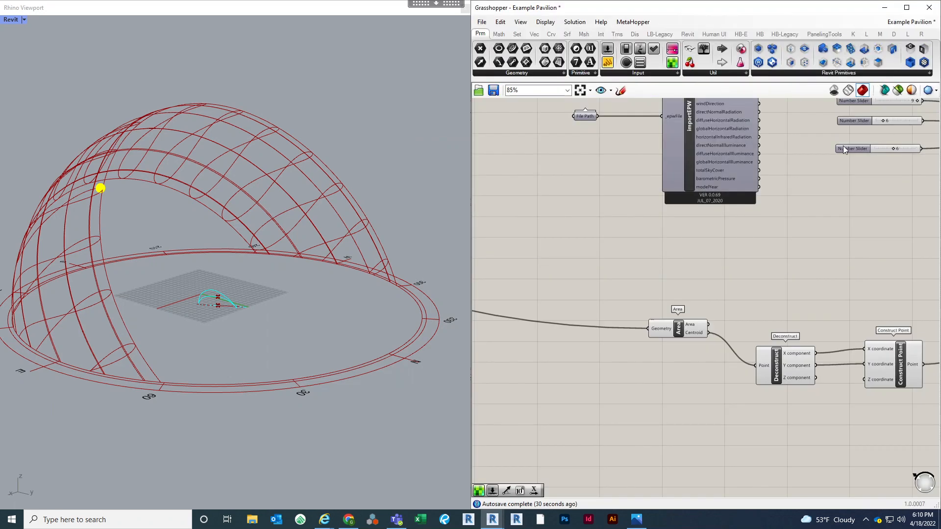
Delete the number slider that feeds SunPath's _hour_ input
right_drag(646, 226, 528, 318)
right_drag(835, 157, 663, 170)
scroll(781, 167, up, 2)
scroll(645, 201, up, 1)
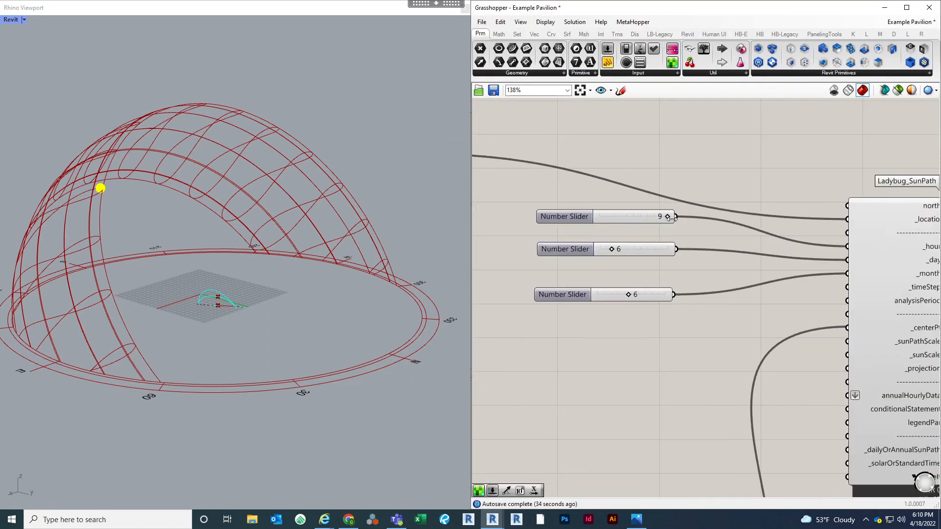
right_drag(695, 209, 650, 210)
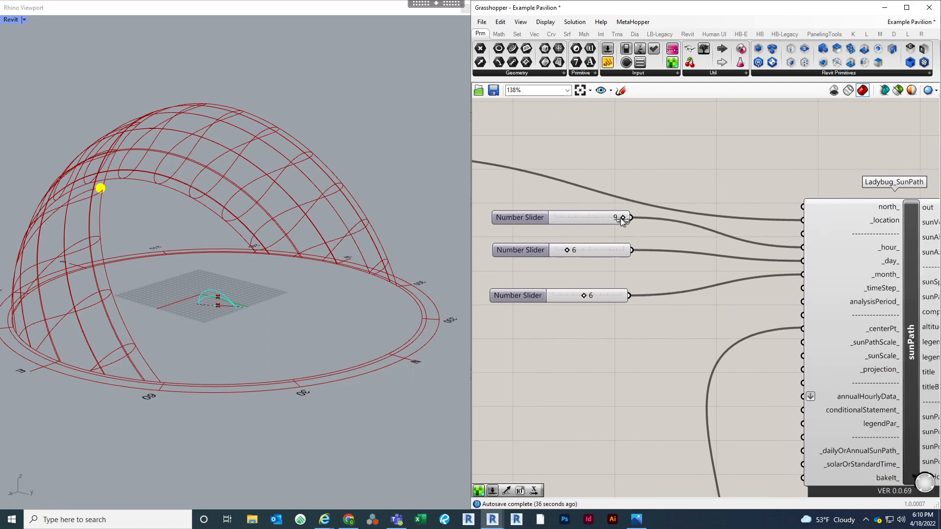
click(593, 217)
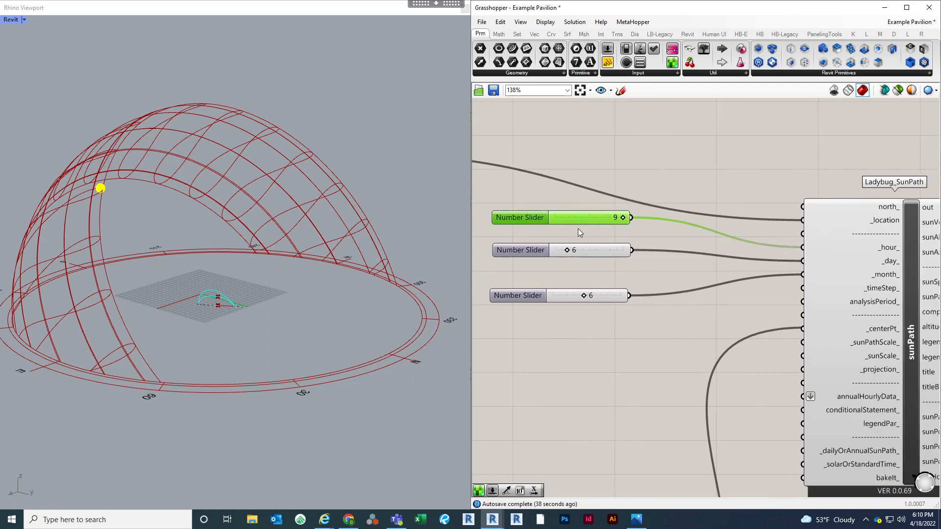
key(Delete)
Add a replacement number slider with a range starting at 9 and connect it to SunPath's _hour_ input
double_click(578, 228)
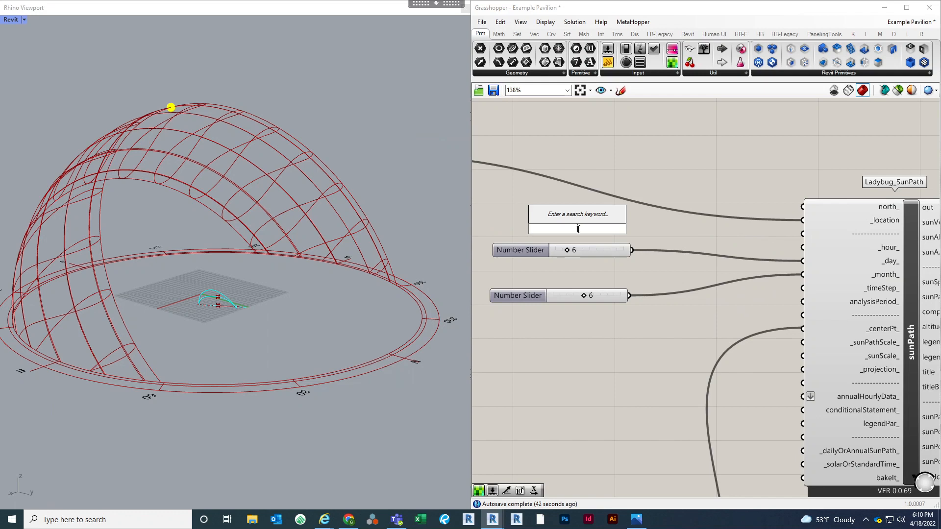
text(9..1)
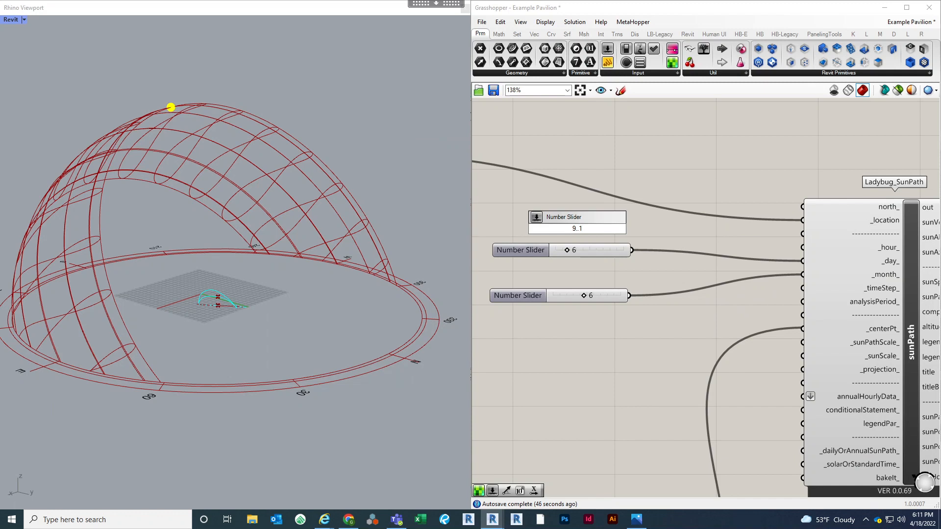
text(0)
key(Return)
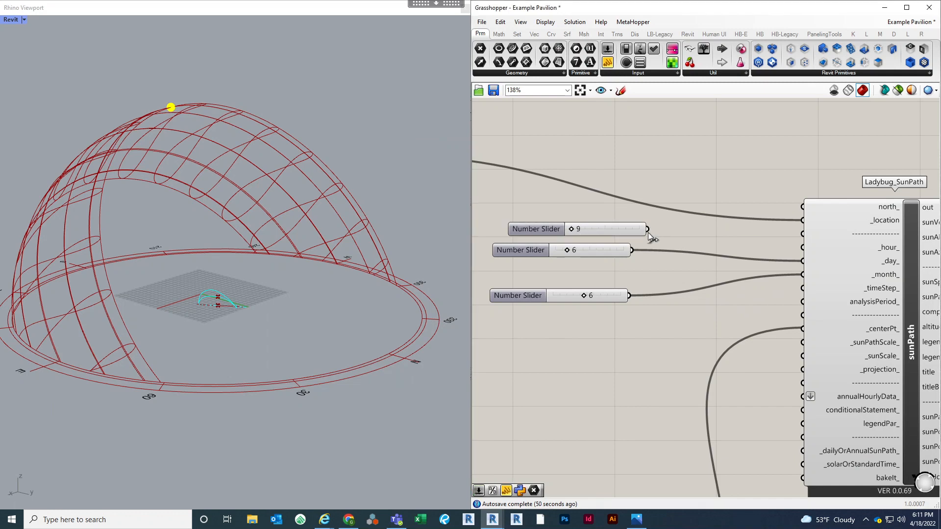
drag(647, 230, 799, 249)
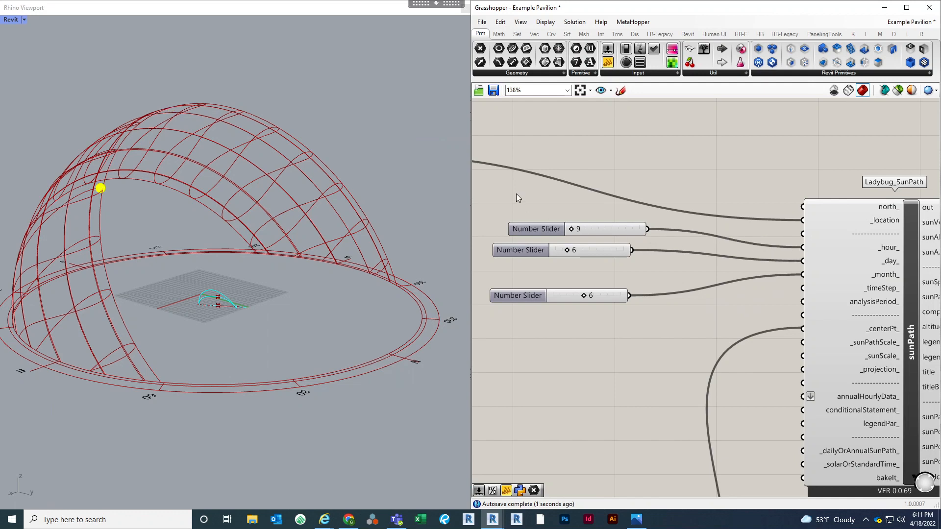
Vary the hour slider to move the sun and set it to 11, leaving the month slider at 6
scroll(517, 193, up, 2)
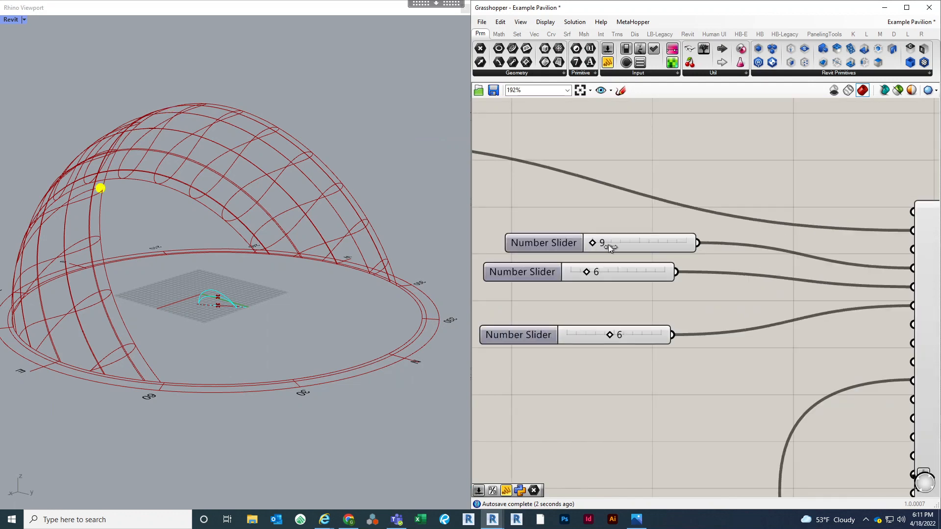
drag(608, 245, 654, 246)
drag(655, 243, 612, 242)
drag(595, 340, 616, 335)
double_click(606, 337)
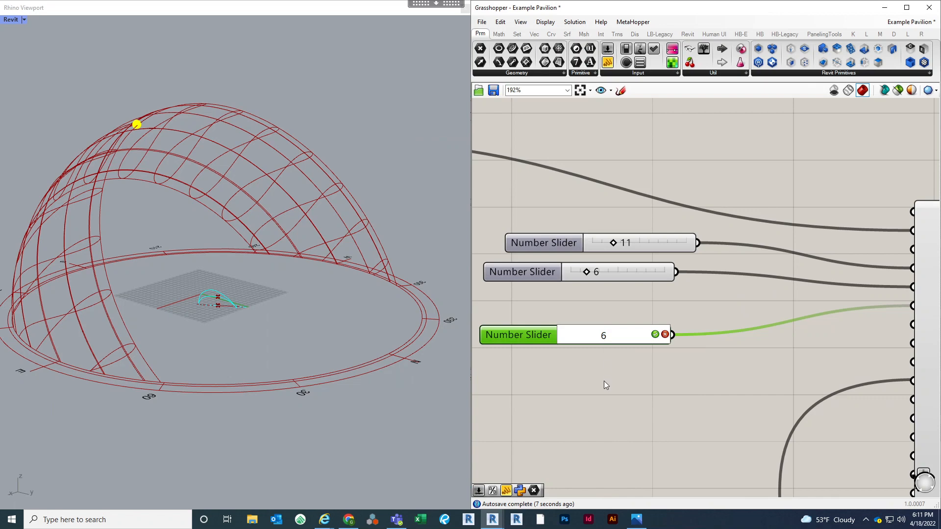
click(611, 419)
Add a number slider with value 0.5 and connect it to SunPath's _sunPathScale_ input
scroll(364, 342, down, 2)
right_drag(260, 328, 233, 309)
scroll(604, 248, down, 4)
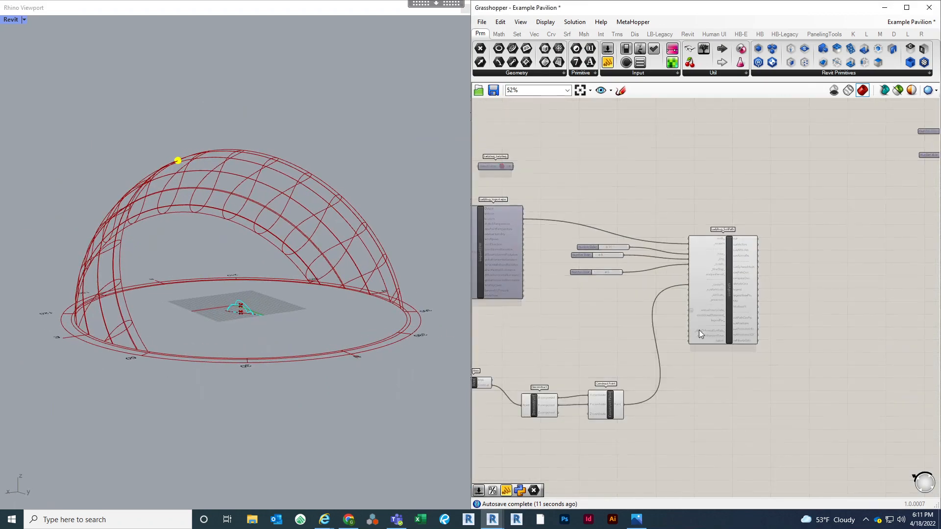
click(739, 287)
scroll(743, 283, up, 3)
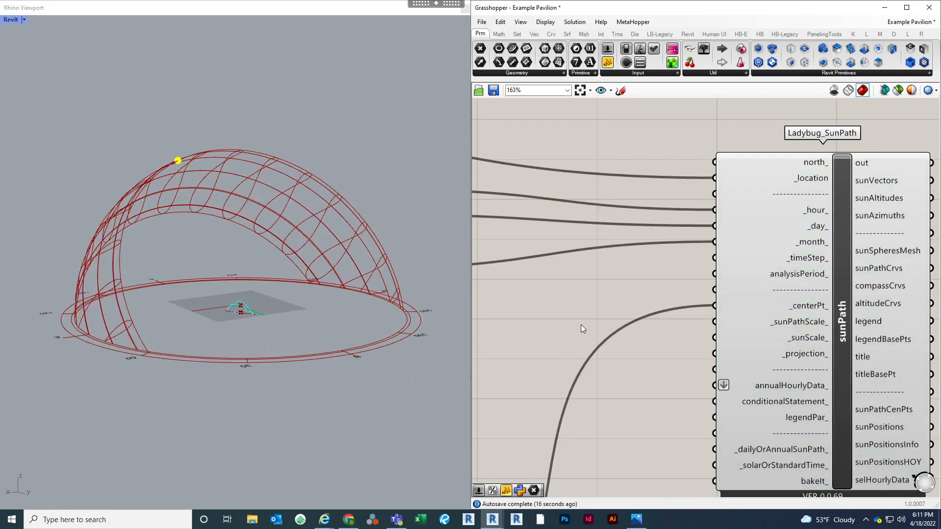
double_click(580, 324)
text(0.5)
key(Return)
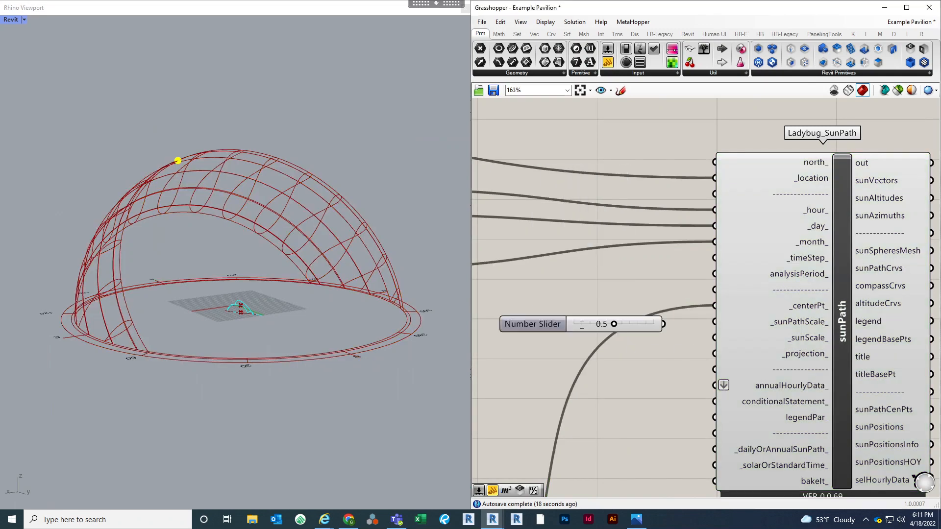
drag(663, 325, 713, 322)
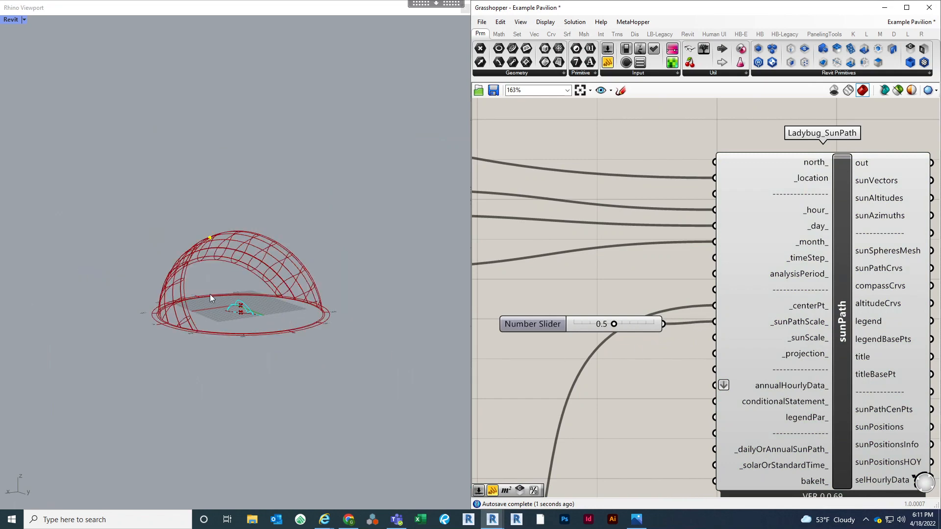
Set the sun path scale slider to 0.4 and check the dome's size around the pavilion in the Rhino viewport
scroll(252, 290, up, 5)
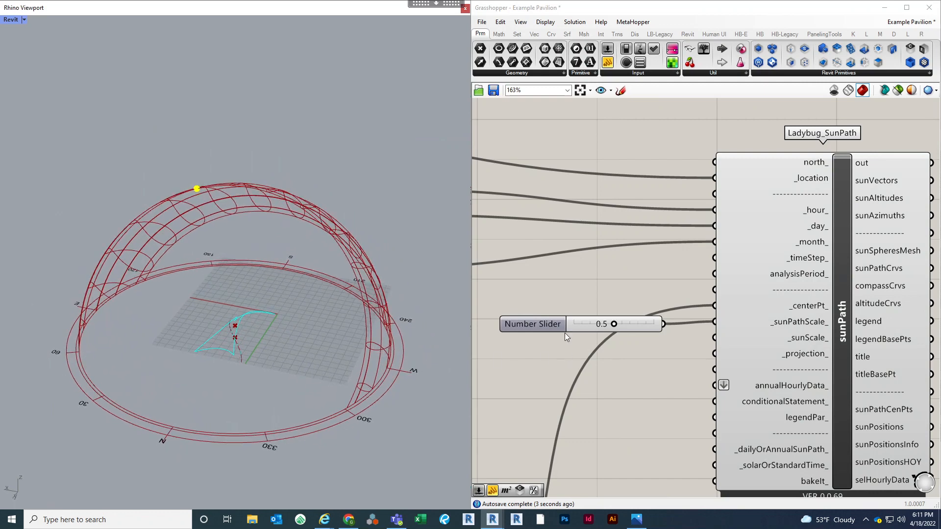
drag(612, 326, 606, 326)
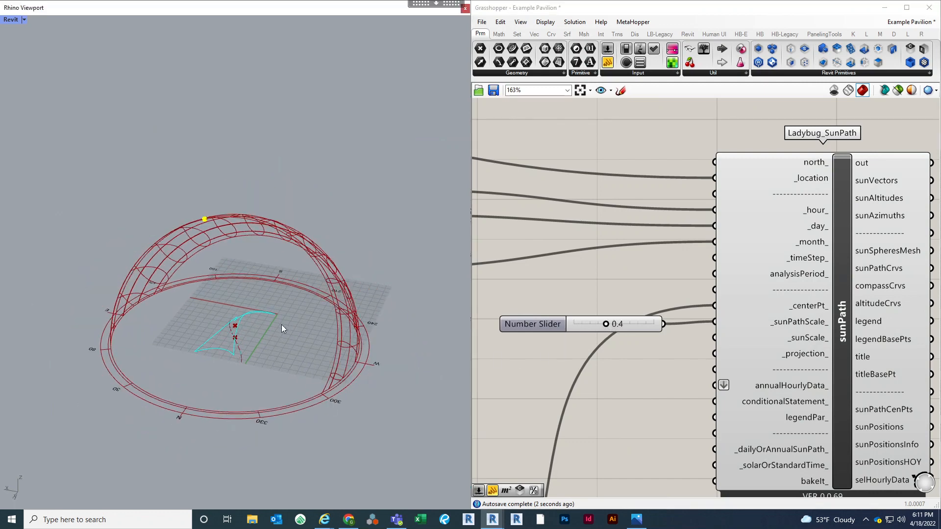
scroll(300, 376, up, 5)
right_drag(300, 376, 315, 382)
scroll(315, 381, down, 5)
right_drag(321, 337, 331, 299)
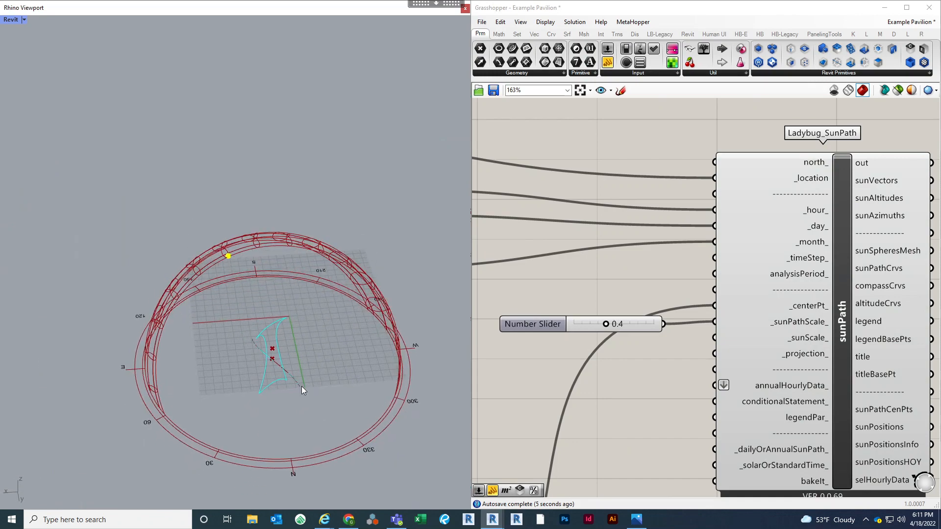
scroll(301, 386, up, 5)
right_drag(304, 384, 448, 249)
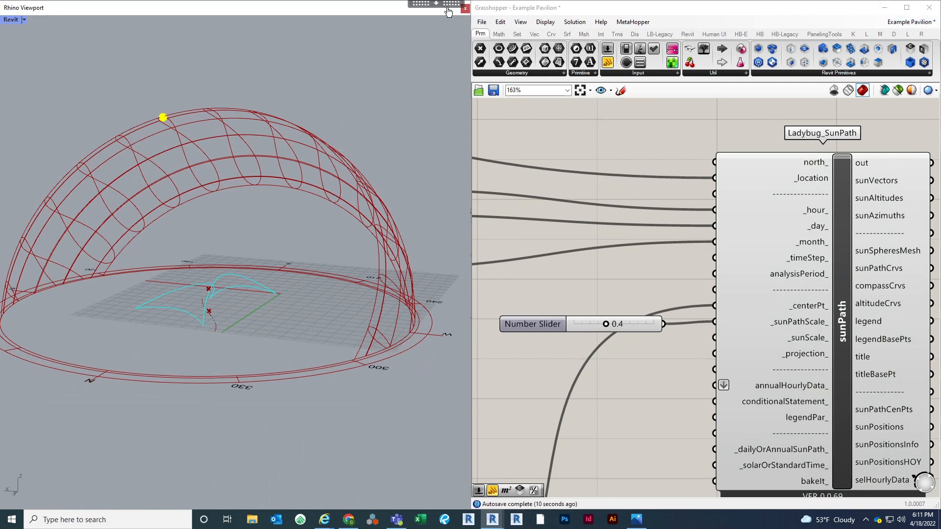
Close the Rhino viewport and maximize the Grasshopper window
click(465, 8)
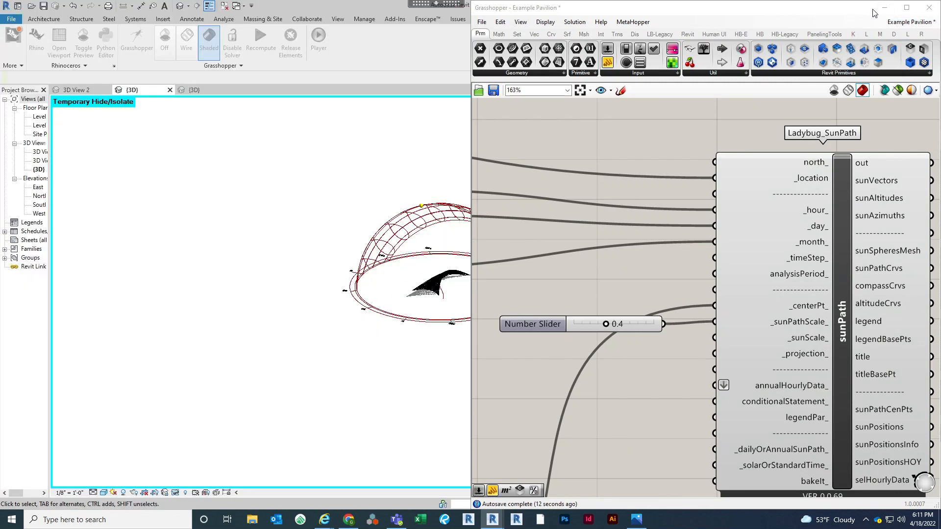
drag(874, 13, 436, 271)
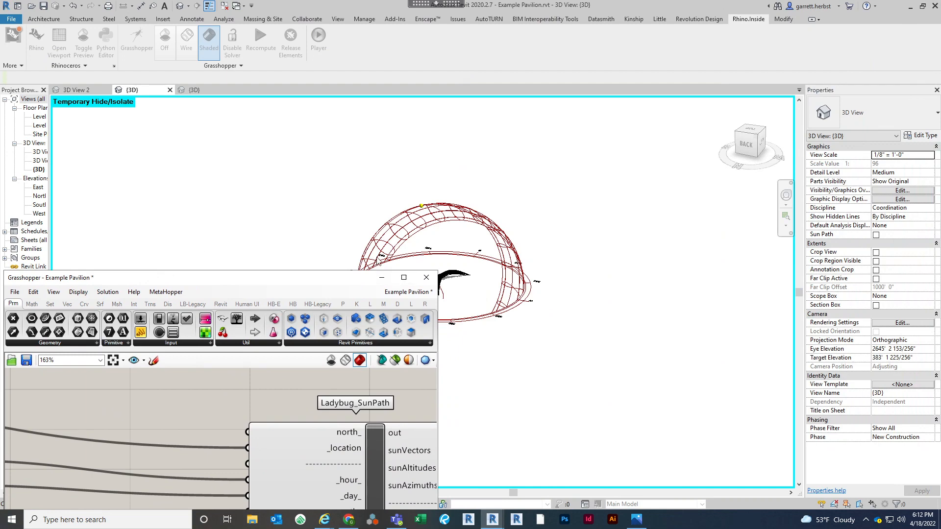
click(404, 277)
Add a Mesh Closest Point component beyond SunPath's outputs
scroll(474, 285, down, 5)
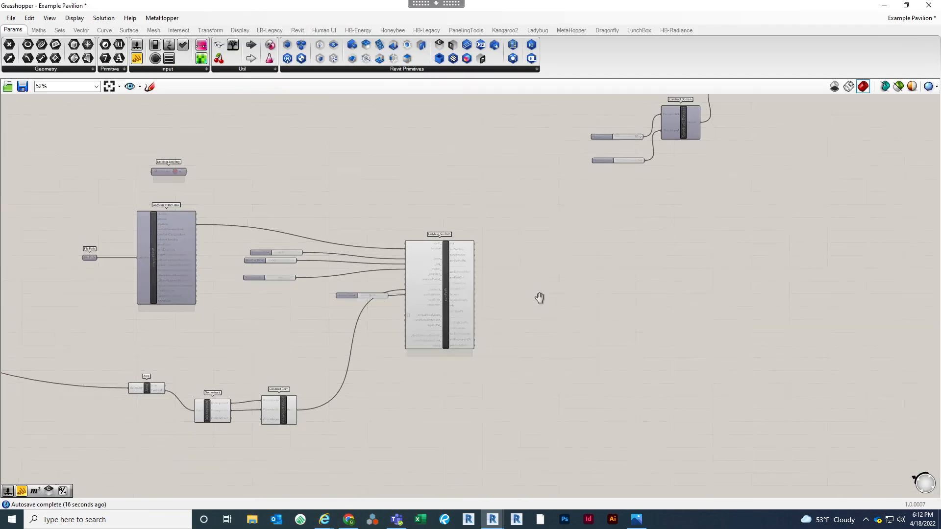
scroll(539, 298, up, 5)
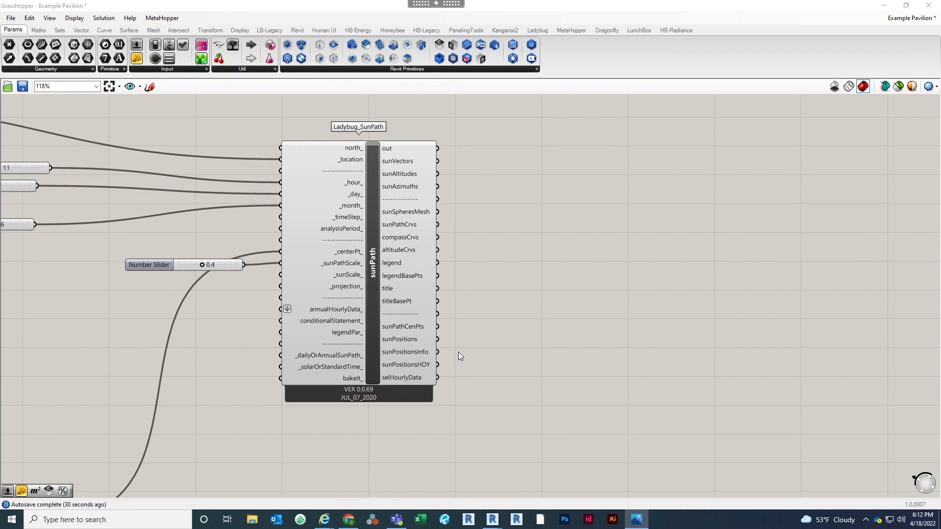
double_click(572, 288)
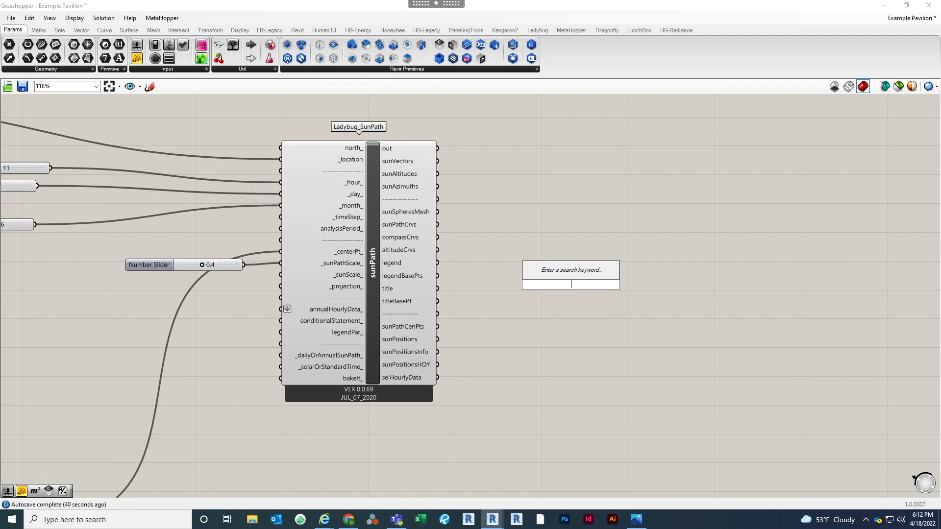
key(alt+Tab)
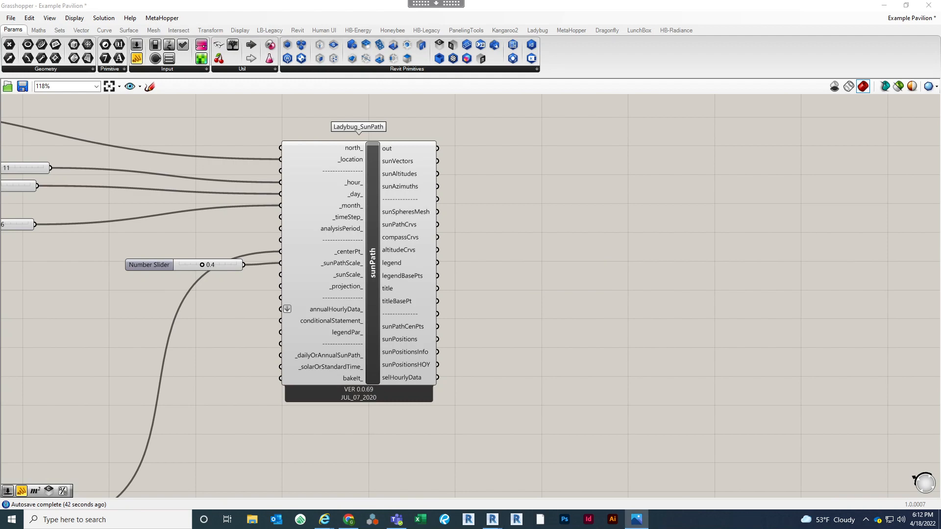
double_click(578, 289)
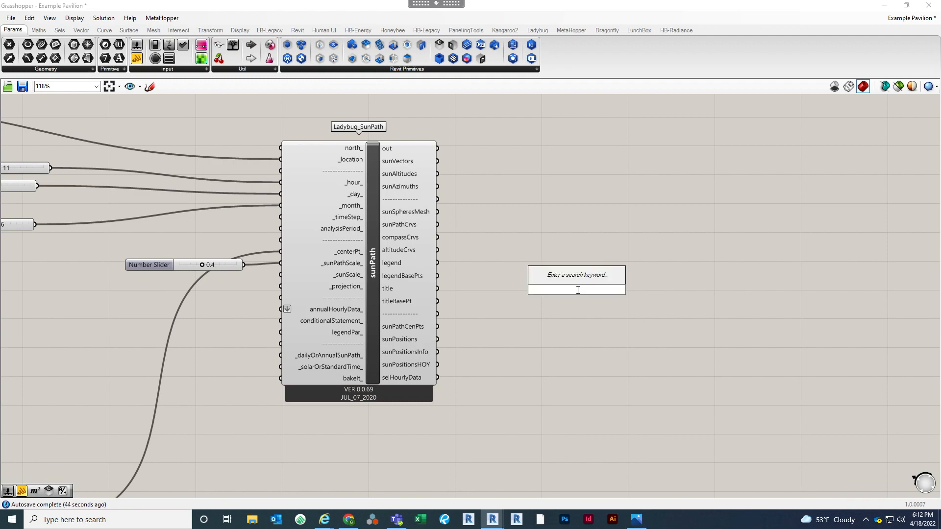
text(MESH CLOSE)
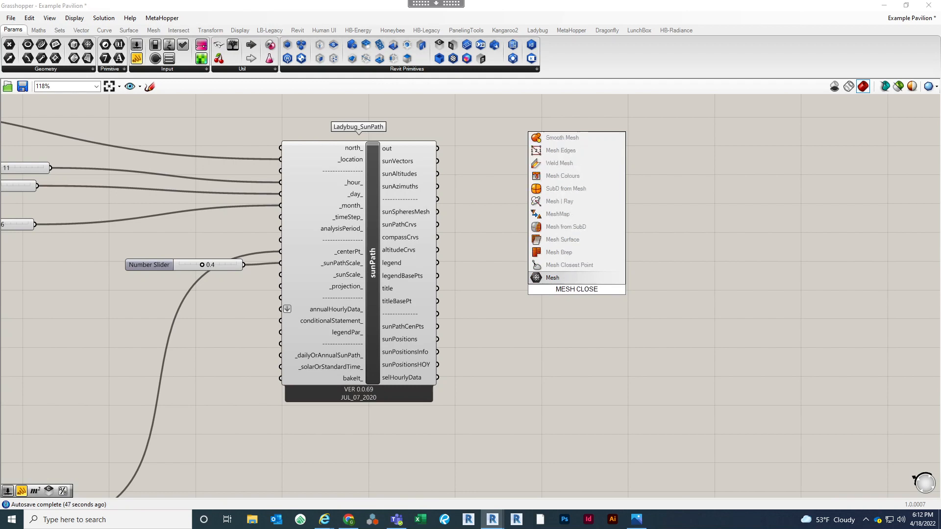
click(588, 269)
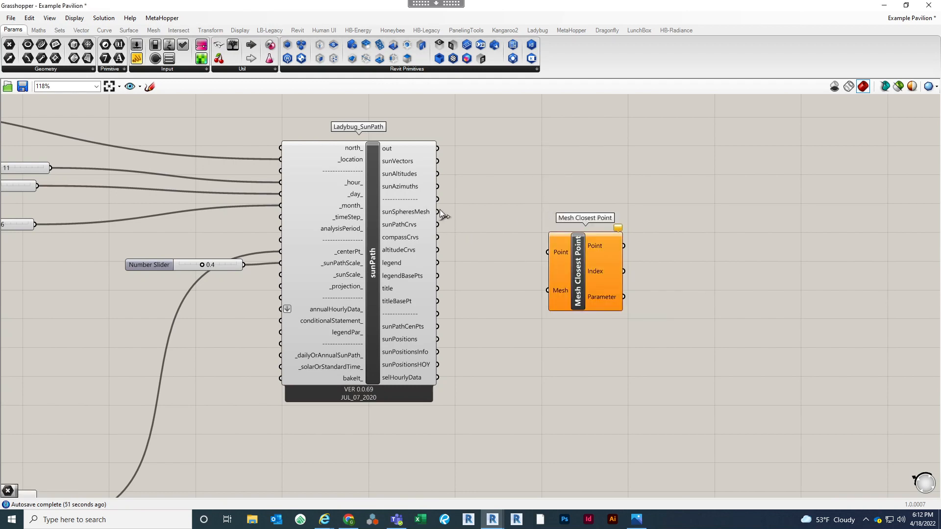
Connect sunSpheresMesh to Mesh Closest Point's Mesh input and sunPathCenPts to its Point input, and shift the component slightly
drag(438, 212, 559, 290)
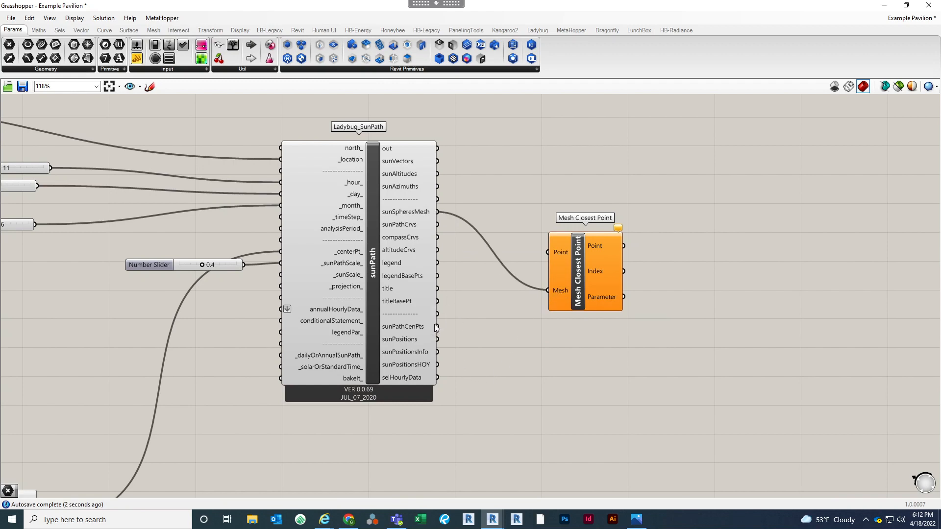
drag(437, 327, 546, 247)
drag(437, 326, 542, 252)
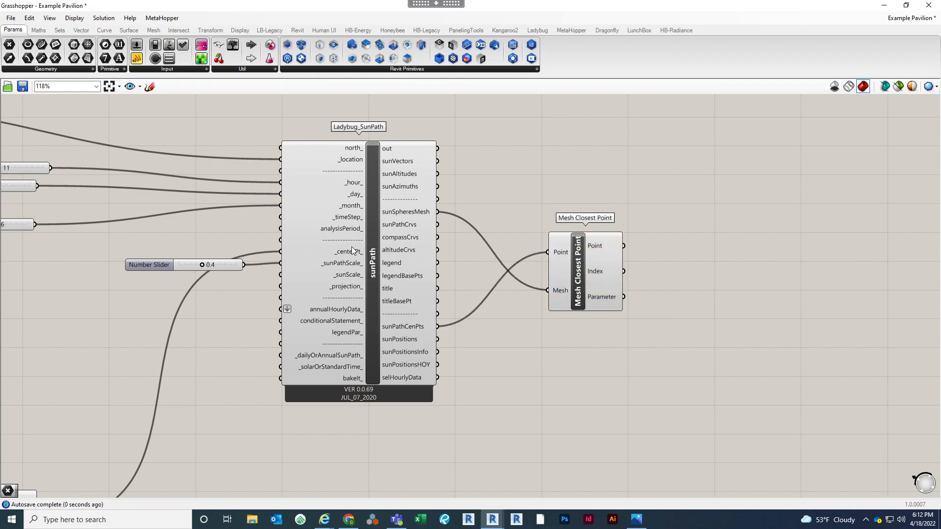
right_drag(615, 383, 553, 412)
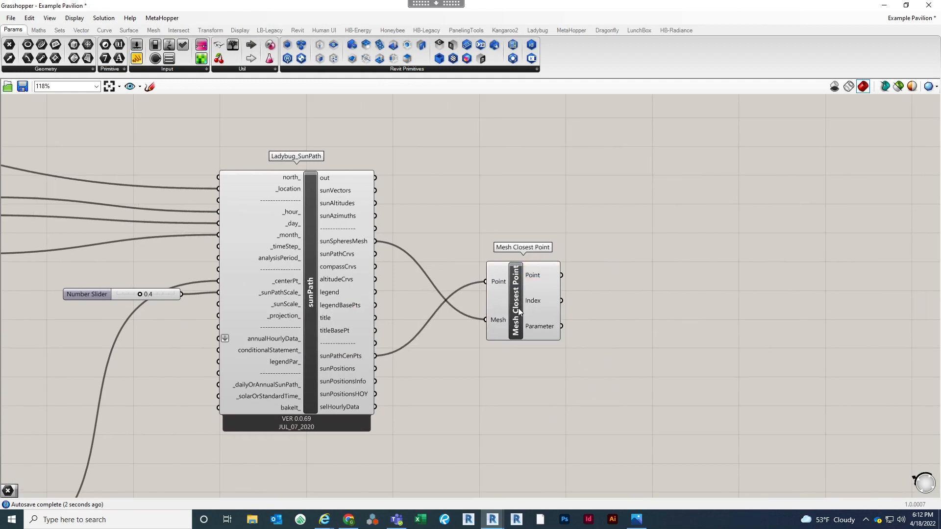
drag(531, 296, 536, 280)
click(584, 298)
right_drag(584, 298, 536, 328)
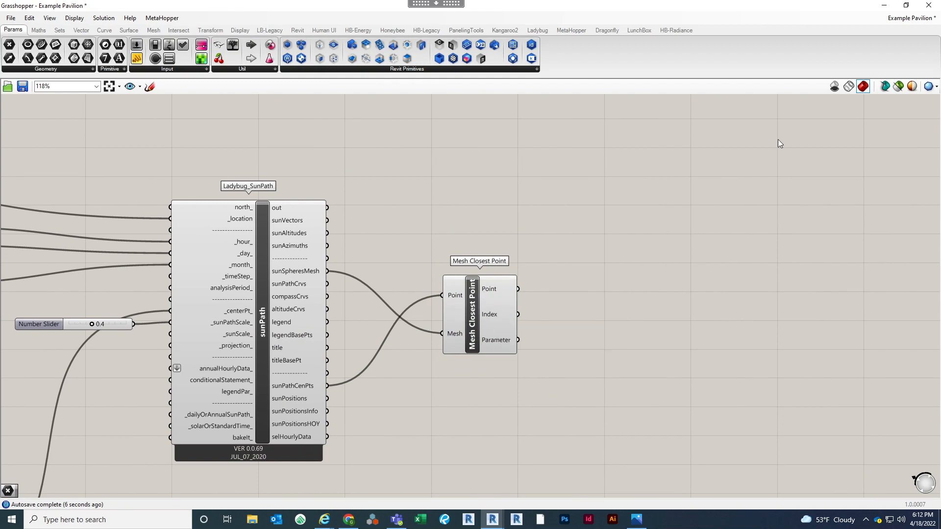
Switch to Revit to examine the sun sphere's place on the sun path dome, and return to Grasshopper
click(884, 5)
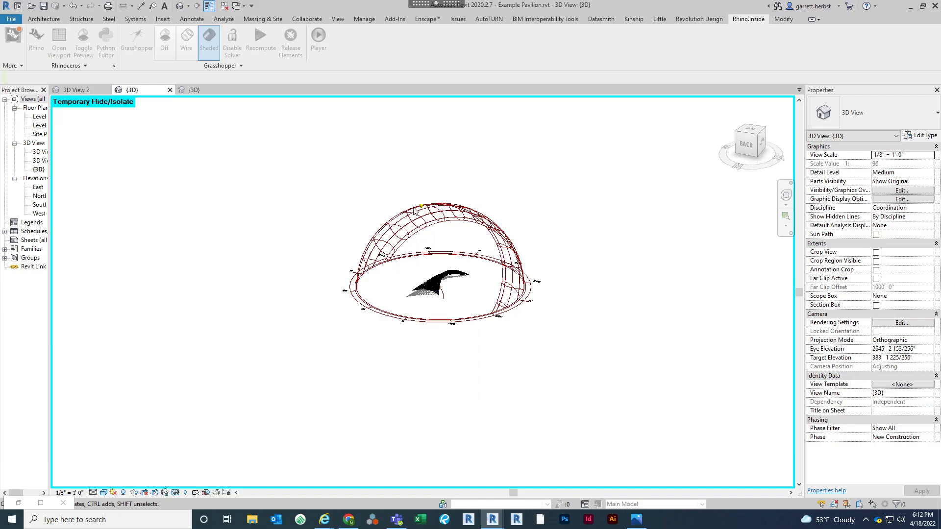
scroll(415, 208, up, 5)
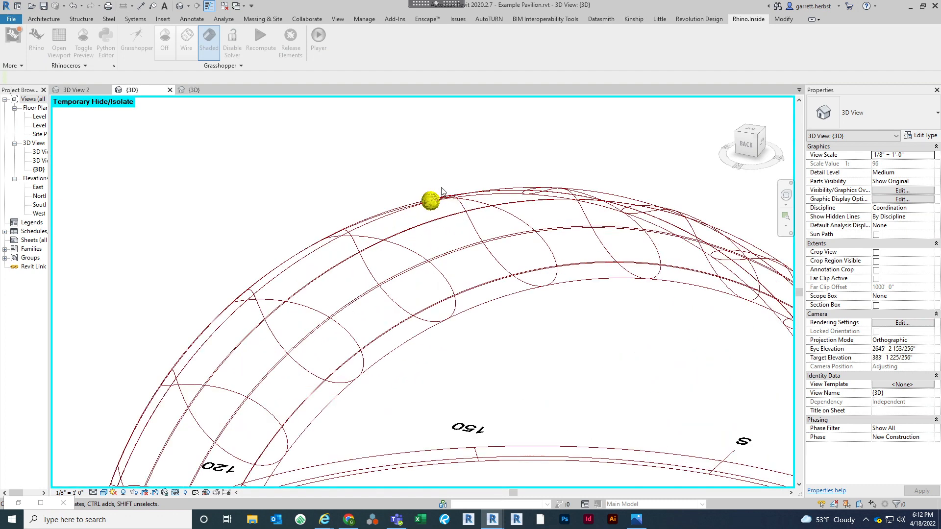
scroll(434, 195, down, 5)
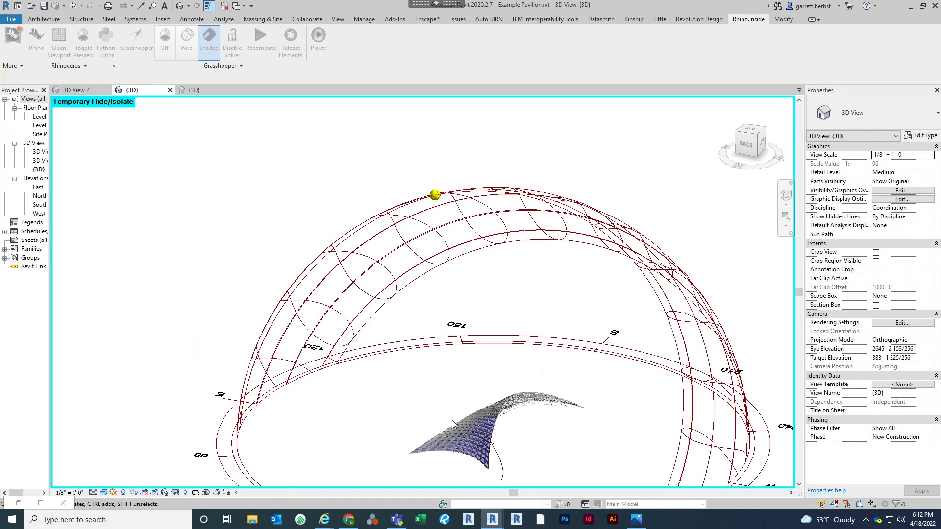
click(20, 502)
right_drag(527, 298, 401, 338)
scroll(466, 304, down, 3)
scroll(454, 310, up, 1)
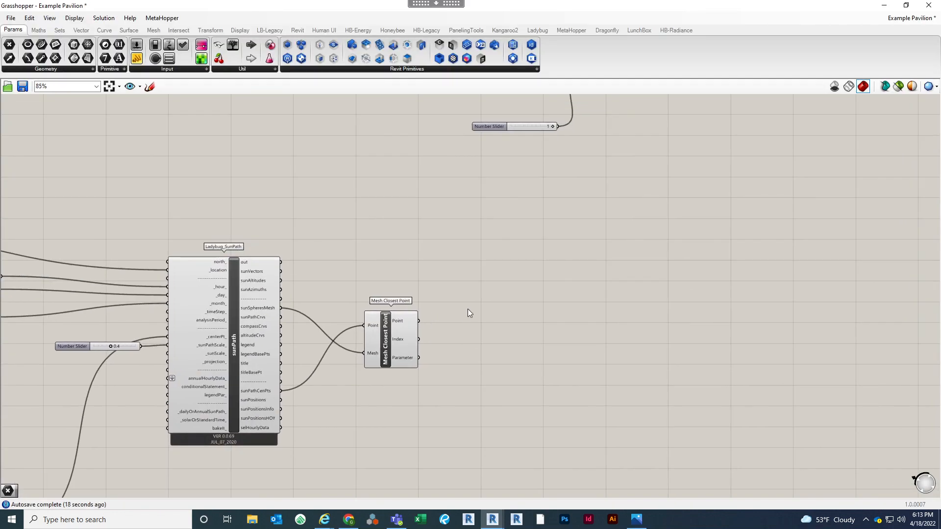
right_drag(468, 307, 465, 329)
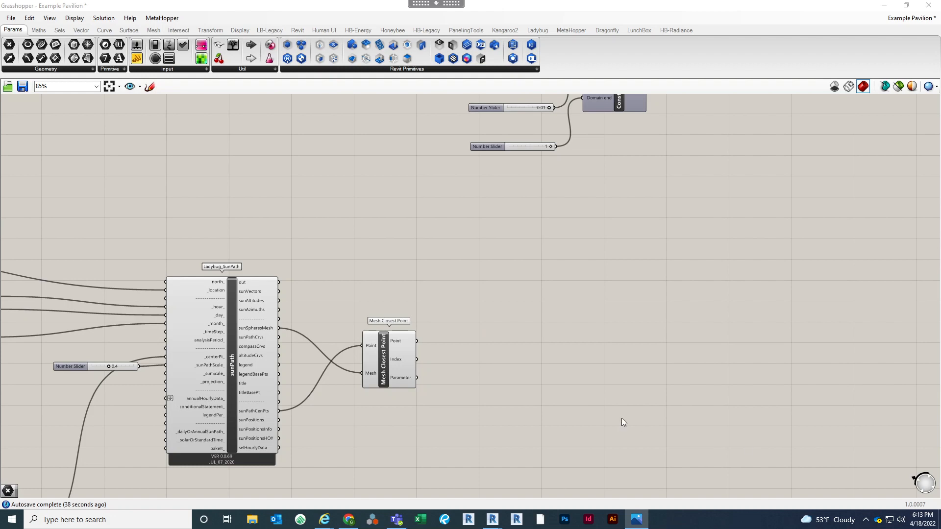
click(518, 363)
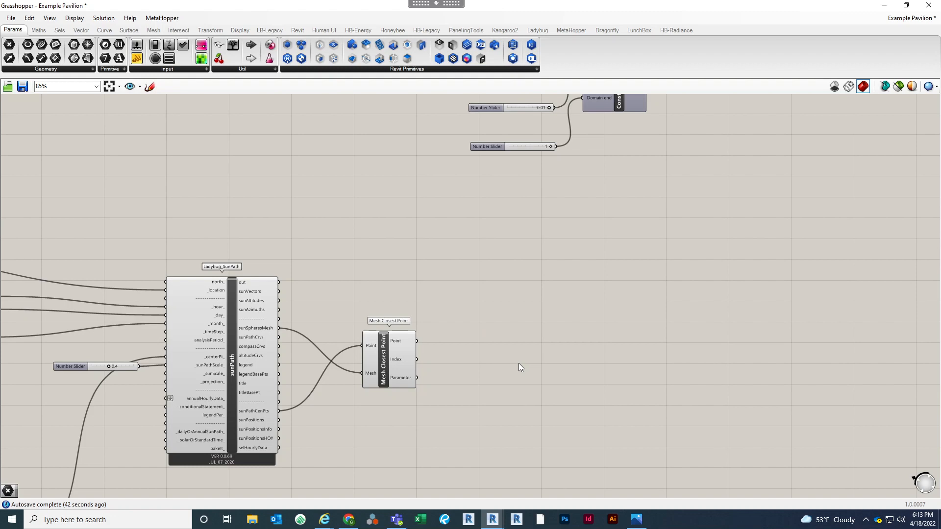
right_drag(468, 412, 531, 368)
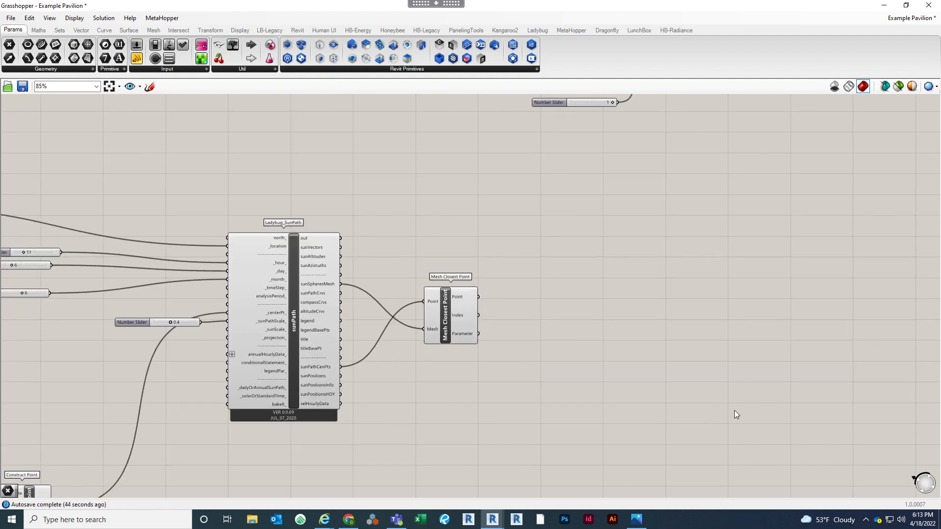
Add a Line component beyond Mesh Closest Point and connect the Point output to its Start Point input
right_drag(574, 307, 553, 335)
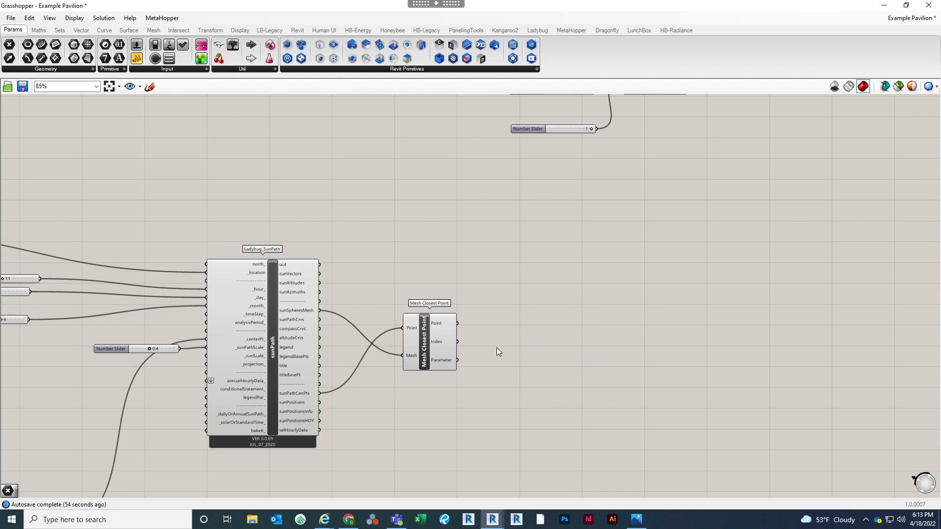
double_click(564, 350)
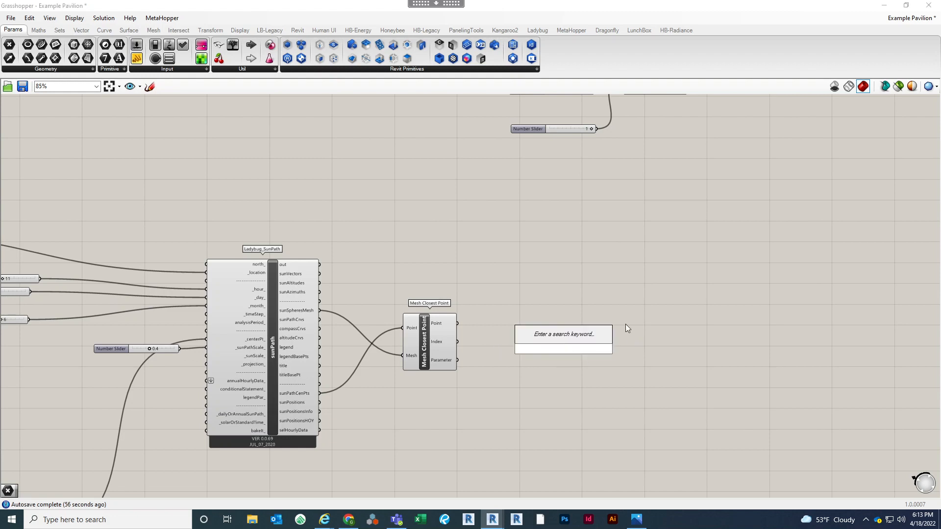
text(LINE)
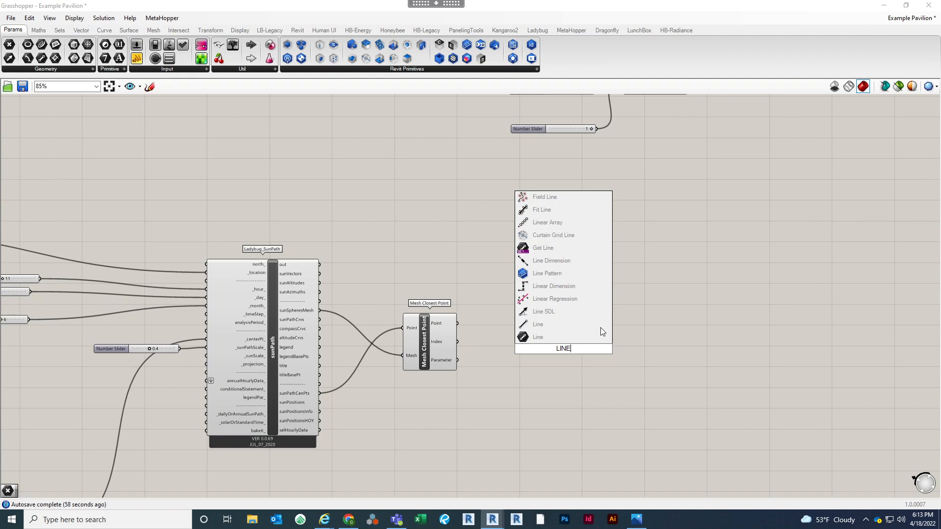
click(601, 324)
scroll(569, 311, up, 1)
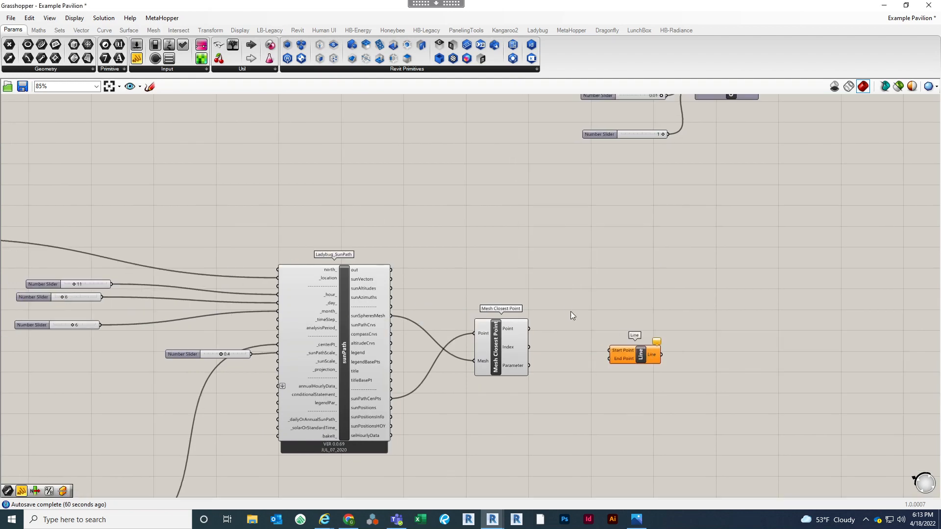
scroll(565, 310, up, 1)
drag(543, 332, 618, 357)
Connect the centroid output of the panels' Area component to the Line component's End Point input
right_drag(603, 321, 500, 381)
scroll(550, 346, down, 2)
scroll(519, 431, down, 3)
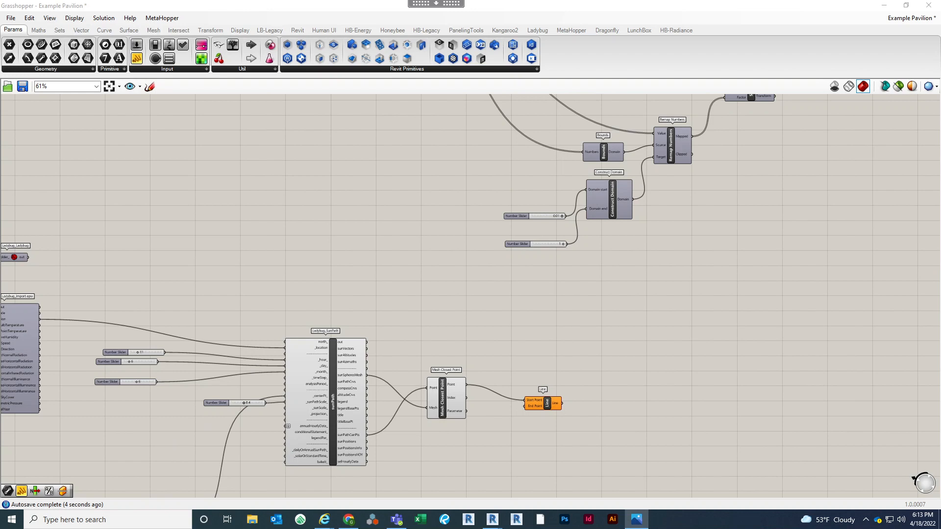
scroll(502, 346, down, 2)
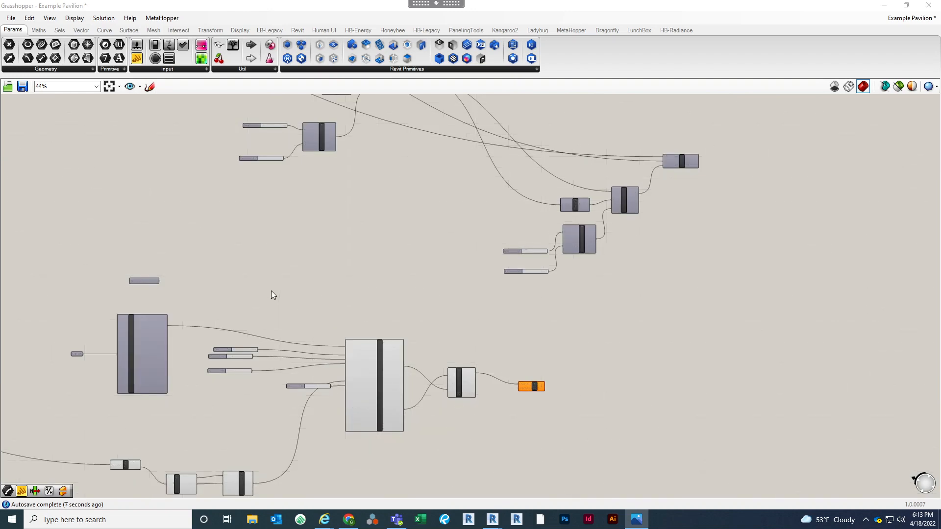
scroll(520, 279, down, 2)
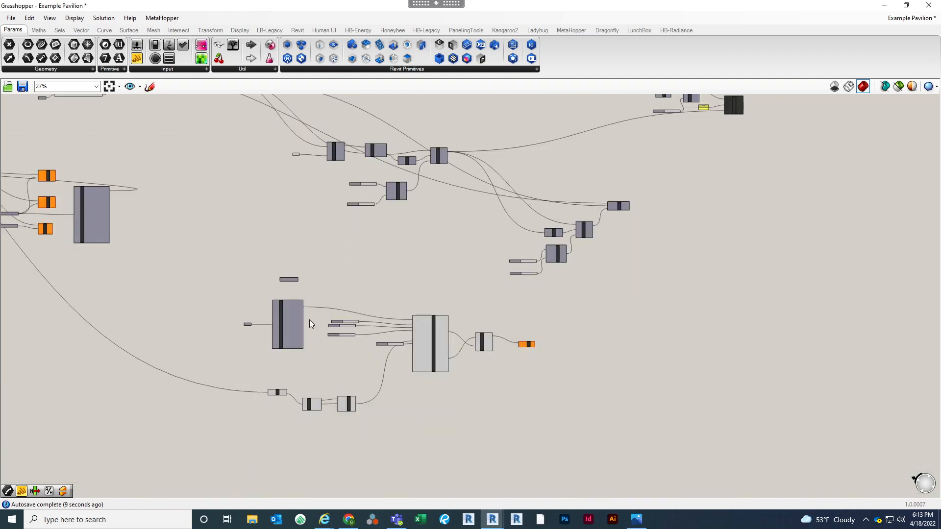
scroll(372, 297, up, 8)
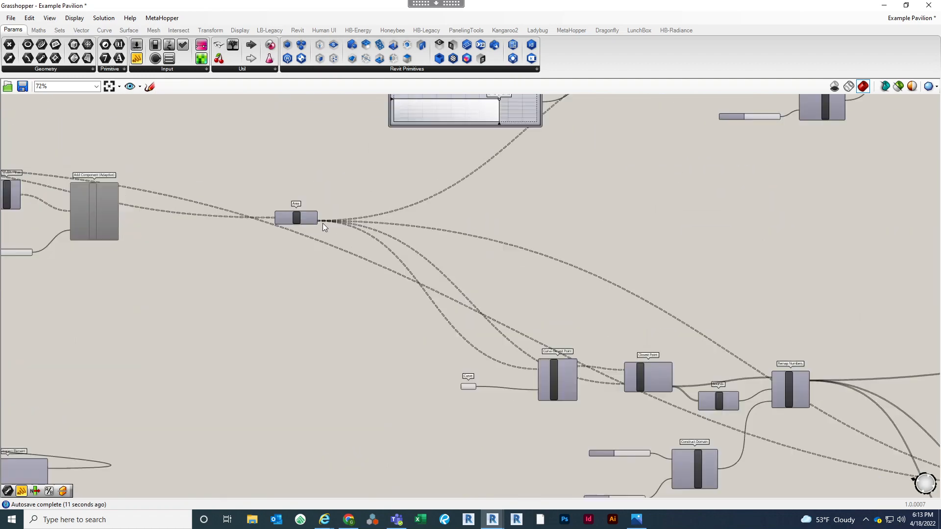
drag(316, 222, 507, 431)
scroll(362, 220, down, 6)
scroll(598, 354, down, 2)
scroll(588, 419, up, 10)
drag(571, 411, 583, 382)
Switch to Revit and examine the lines running from the sun sphere to the pavilion's panels
click(883, 5)
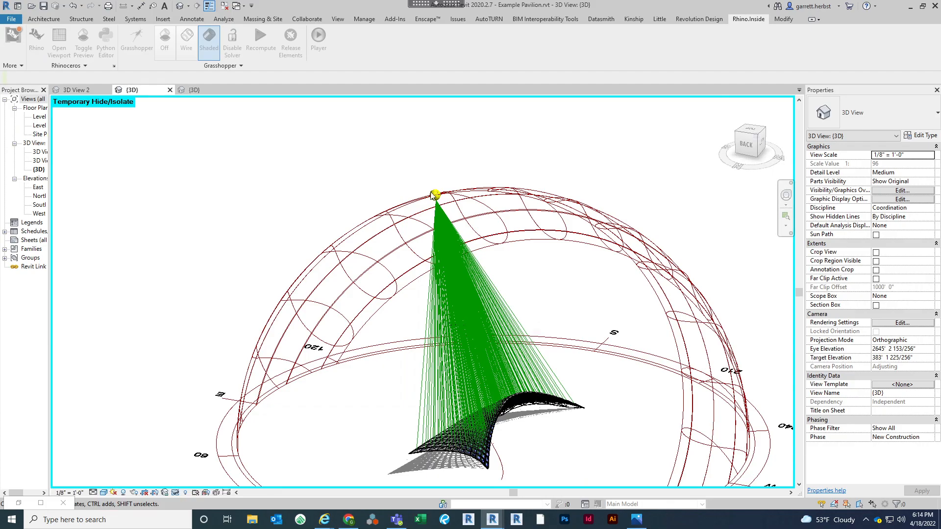
shift+middle_drag(494, 266, 481, 392)
shift+middle_drag(498, 428, 489, 410)
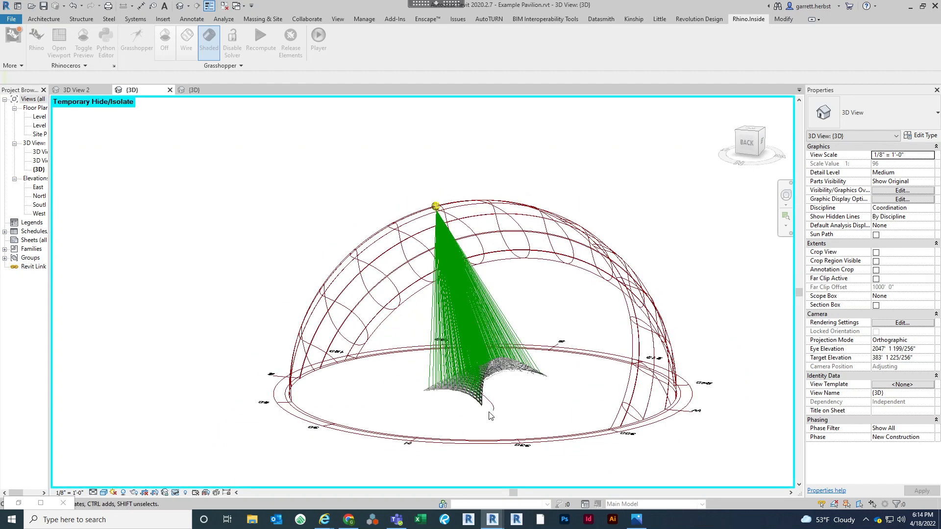
scroll(484, 406, up, 3)
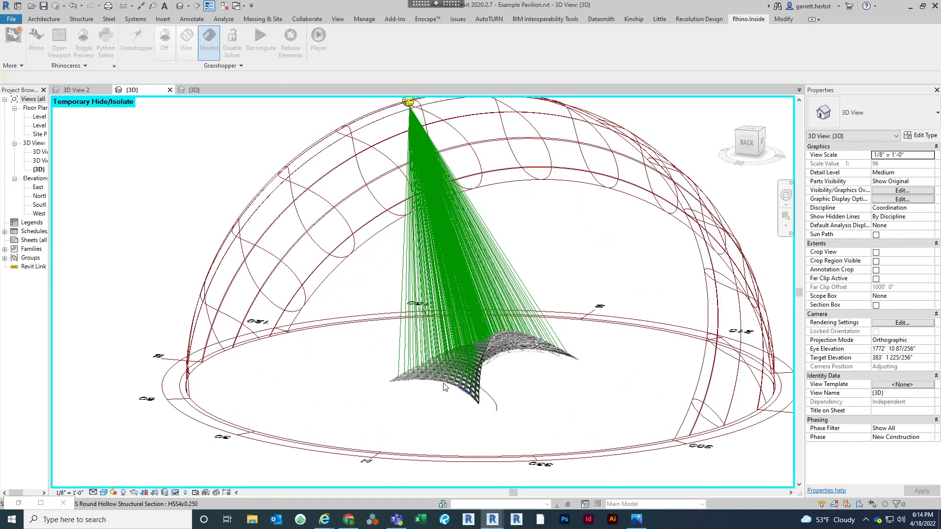
scroll(443, 383, down, 2)
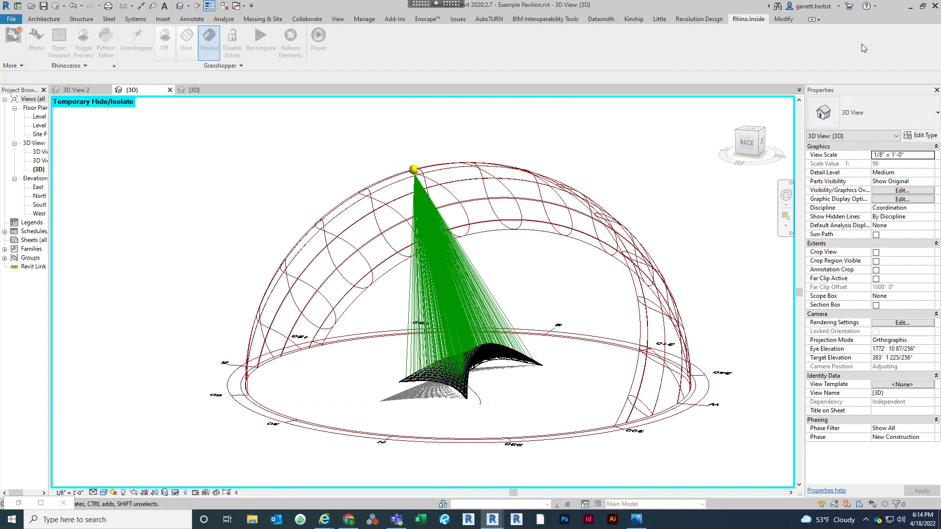
scroll(437, 395, up, 5)
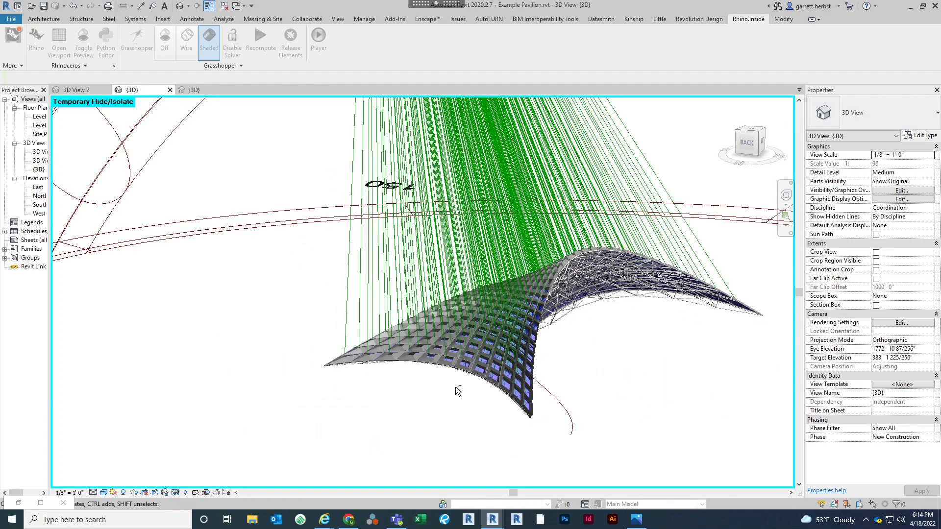
Select the adaptive panel at the pavilion's outer corner, examine how the sun lines meet the panels from below and around, and clear the selection
shift+middle_drag(457, 390, 469, 250)
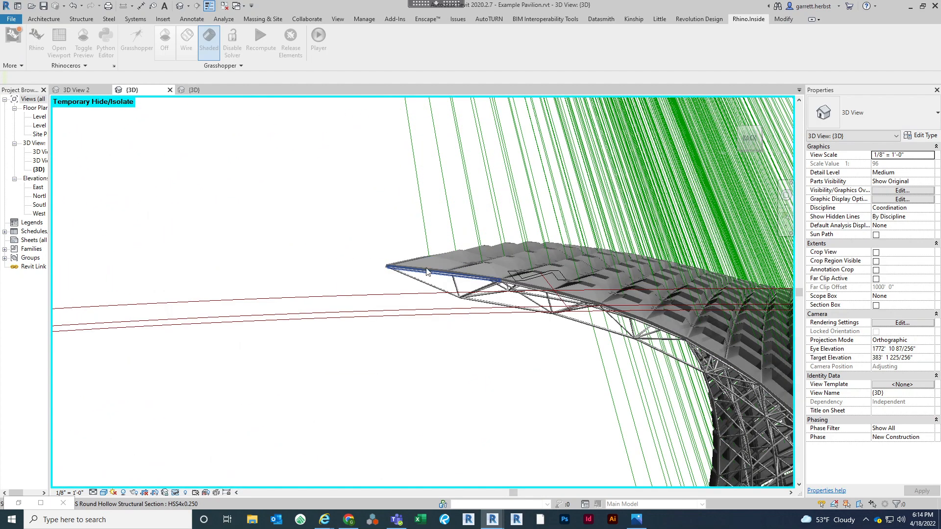
click(427, 242)
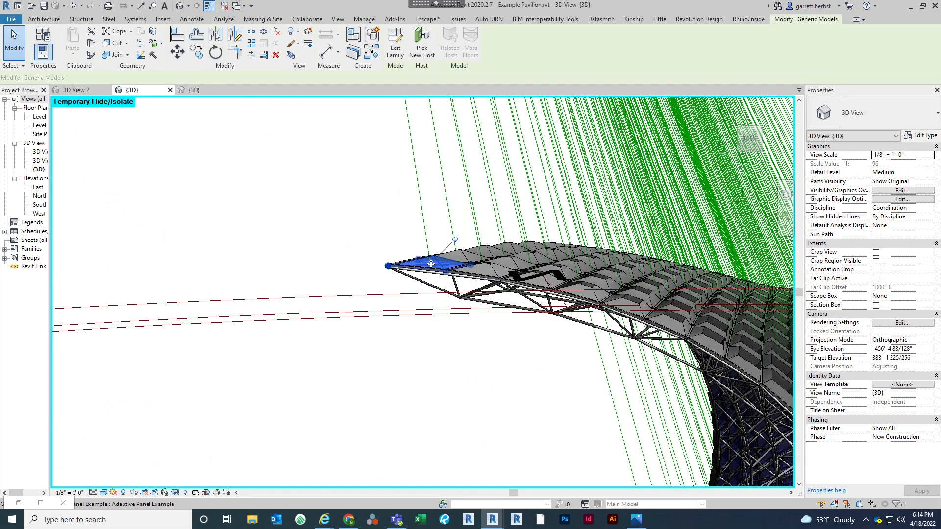
click(429, 264)
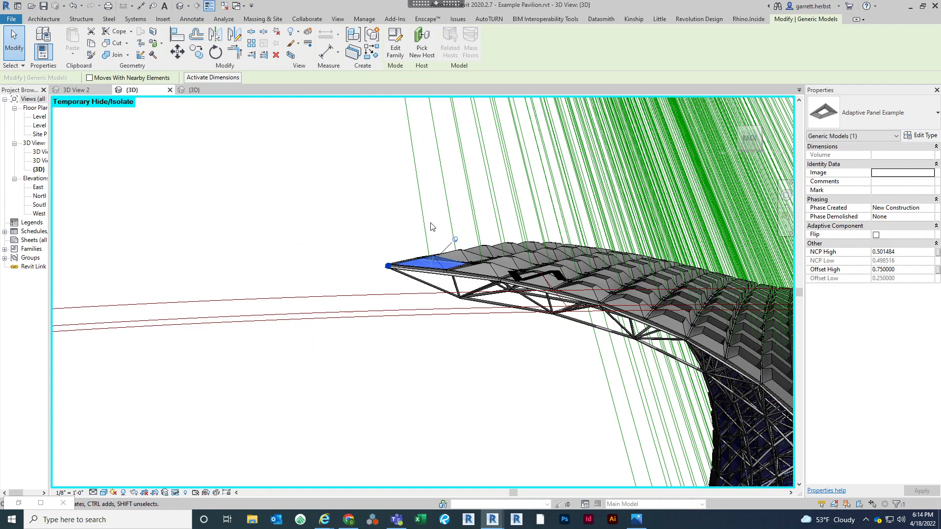
scroll(308, 251, down, 4)
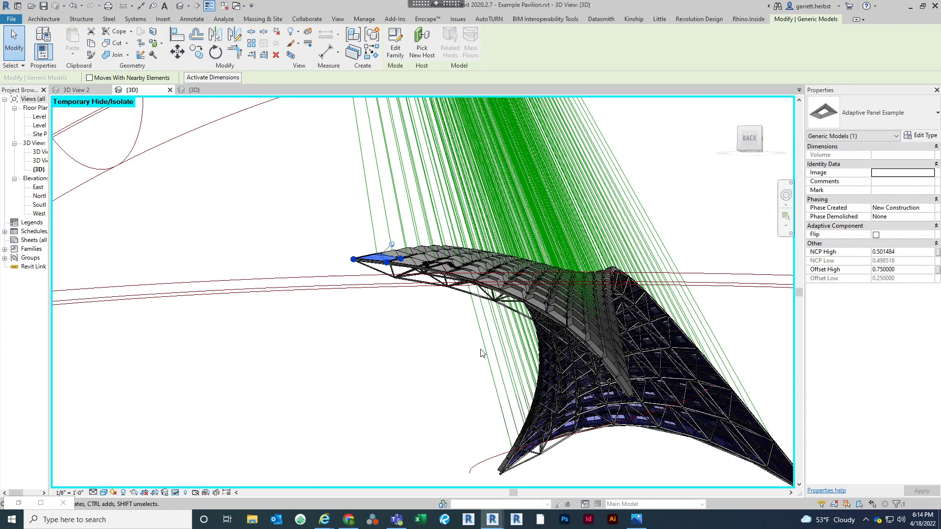
scroll(504, 342, up, 2)
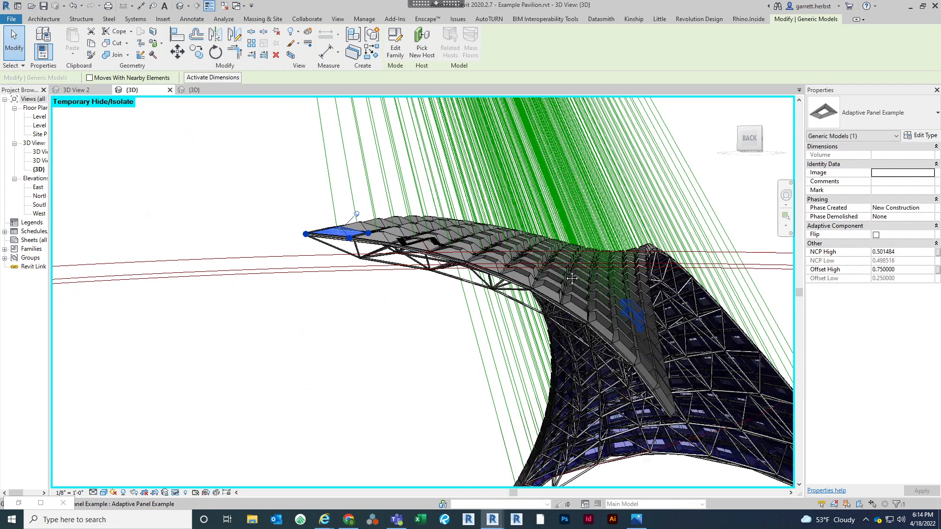
scroll(572, 278, down, 3)
scroll(549, 304, up, 1)
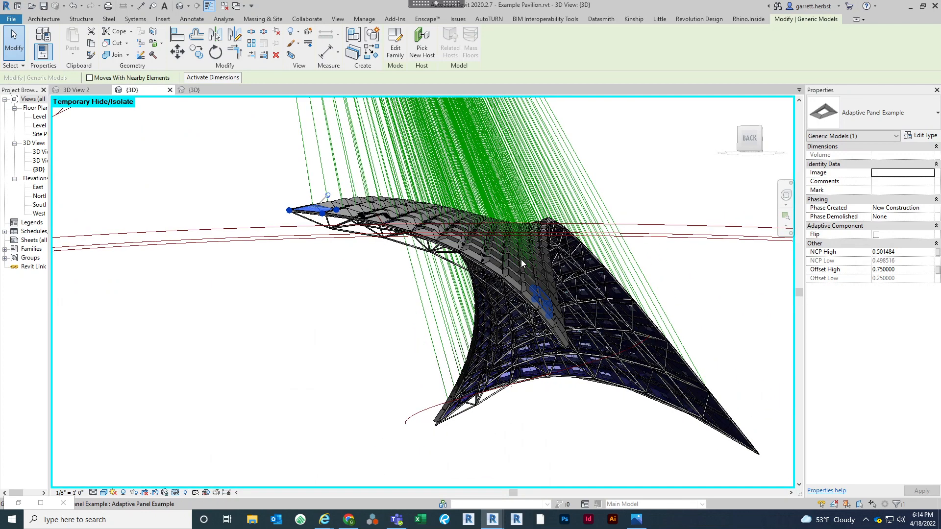
scroll(531, 286, up, 2)
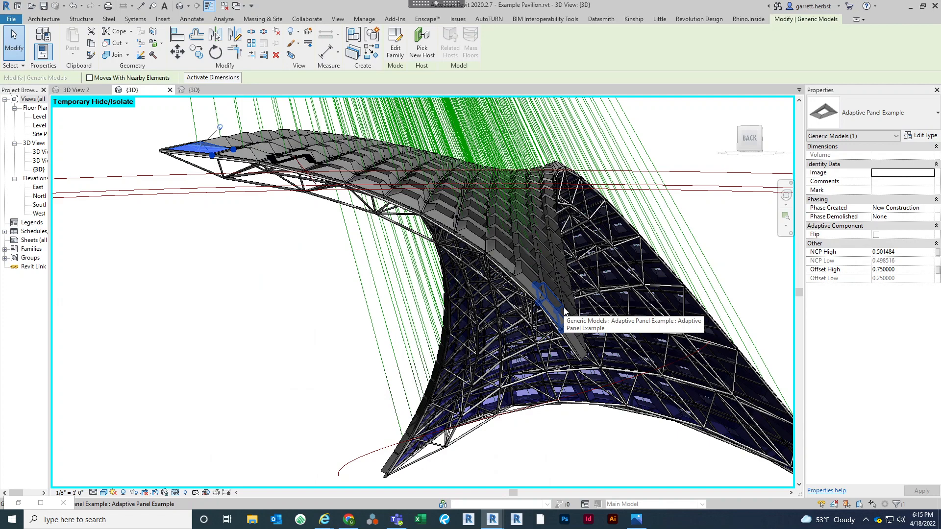
middle_drag(530, 300, 498, 330)
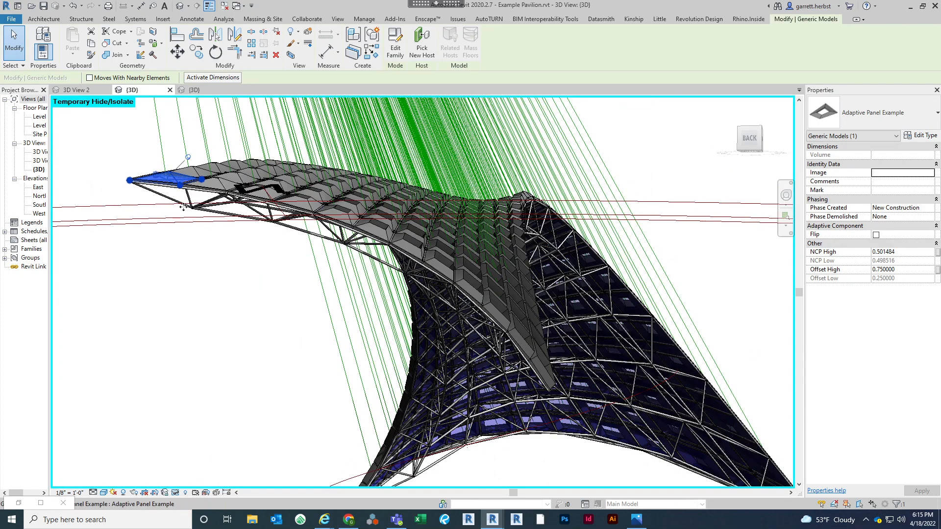
middle_drag(183, 208, 299, 374)
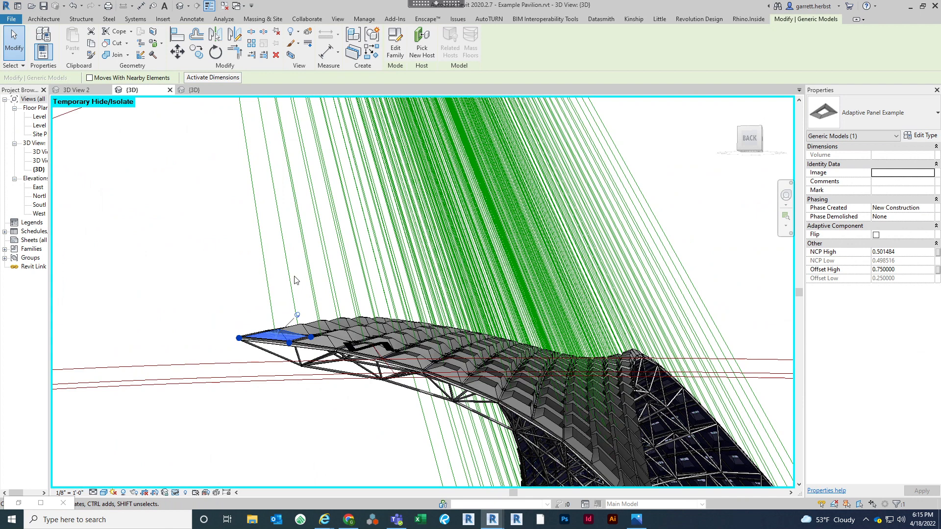
scroll(345, 246, down, 2)
click(221, 283)
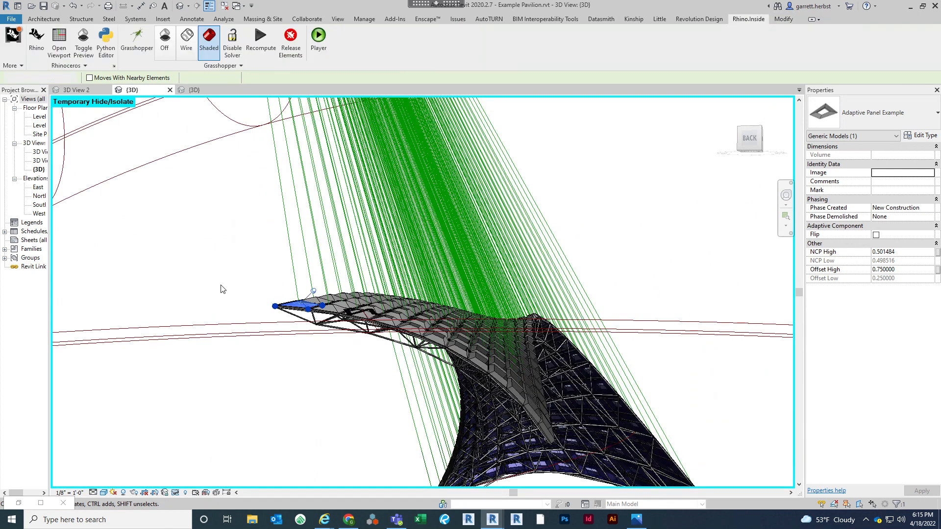
middle_drag(253, 308, 252, 306)
scroll(353, 303, down, 2)
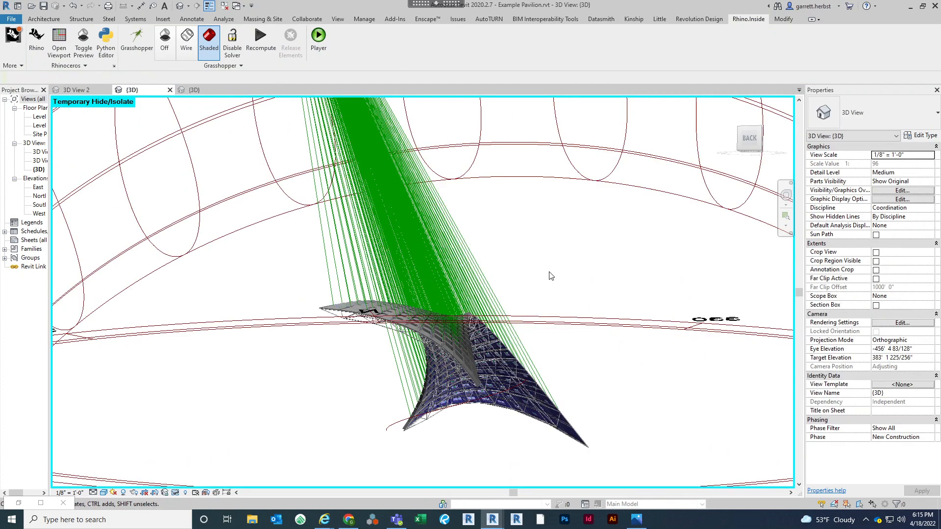
mouse_move(552, 273)
shift+middle_down()
mouse_move(509, 339)
mouse_move(453, 382)
shift+middle_up()
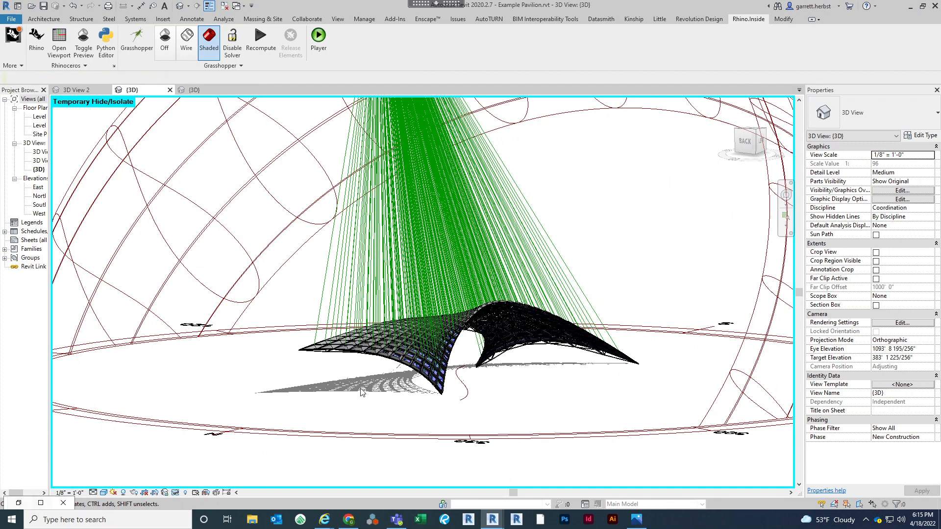
Switch back to Grasshopper, add an Angle component beyond Line, and connect the Line output to its Vector A input
click(41, 503)
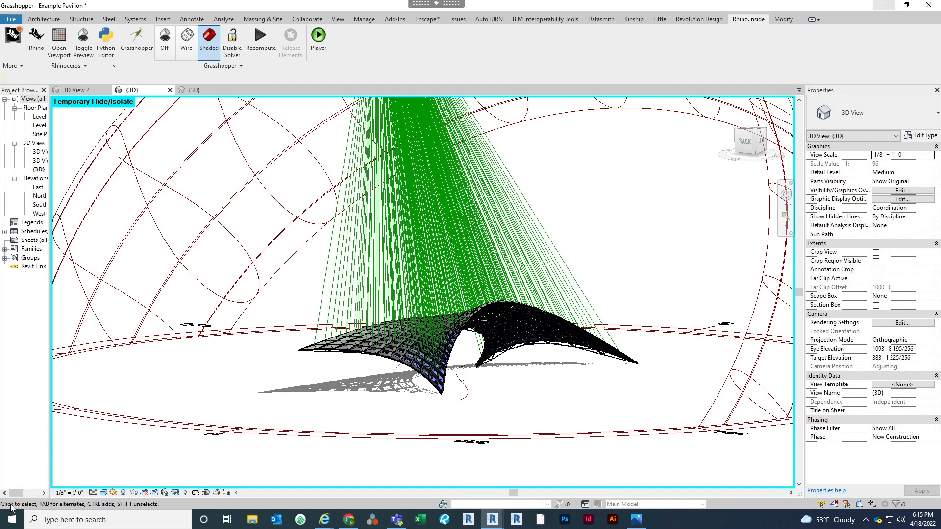
scroll(478, 336, down, 5)
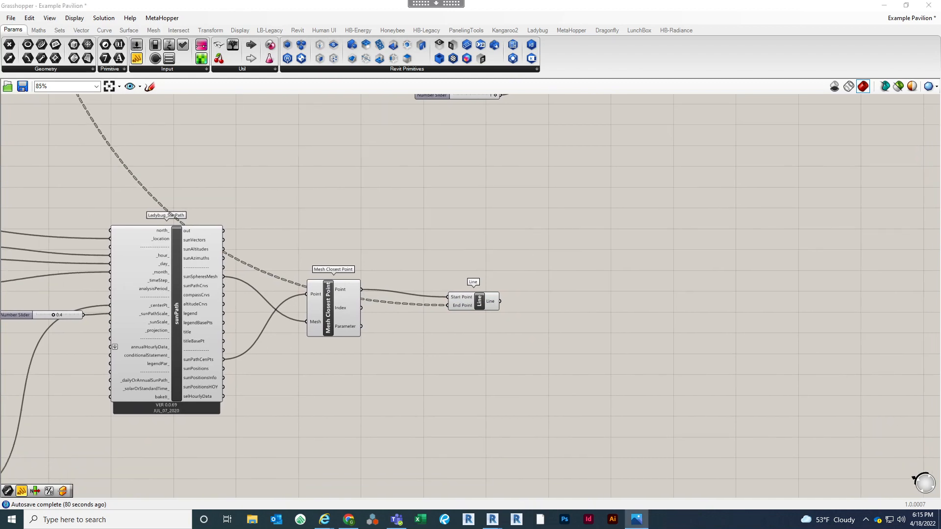
double_click(614, 296)
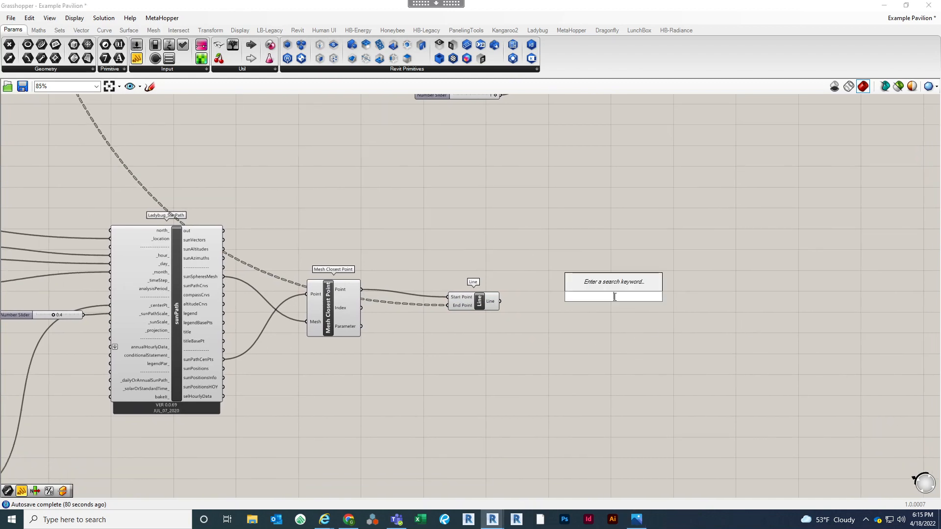
text(ANGLE)
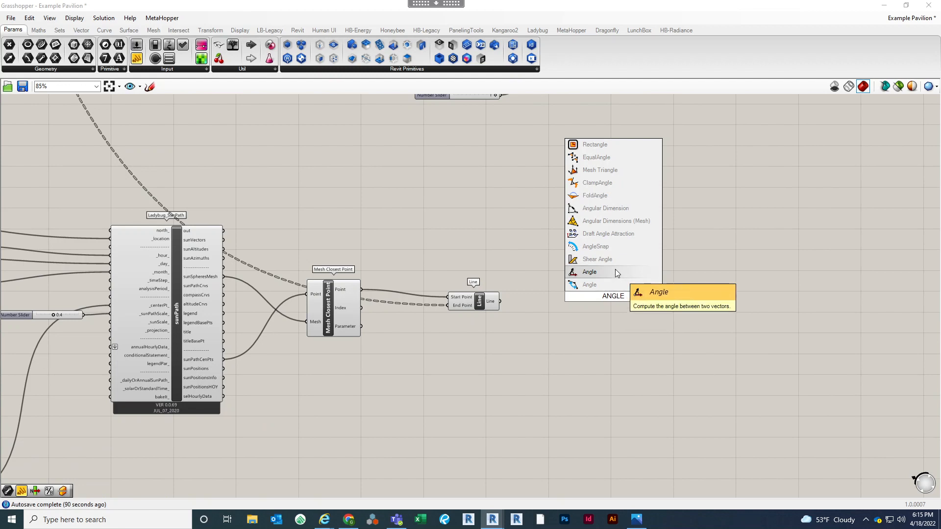
click(616, 272)
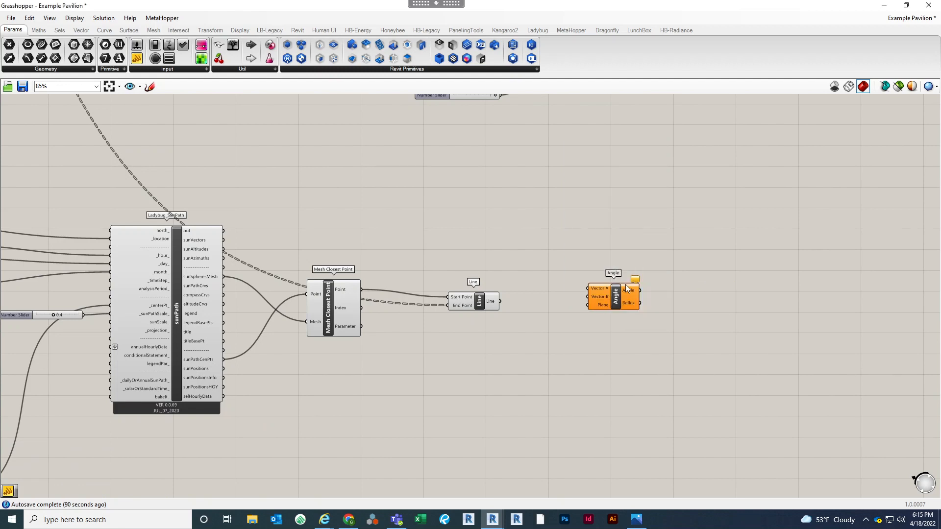
scroll(621, 301, up, 1)
drag(624, 317, 615, 329)
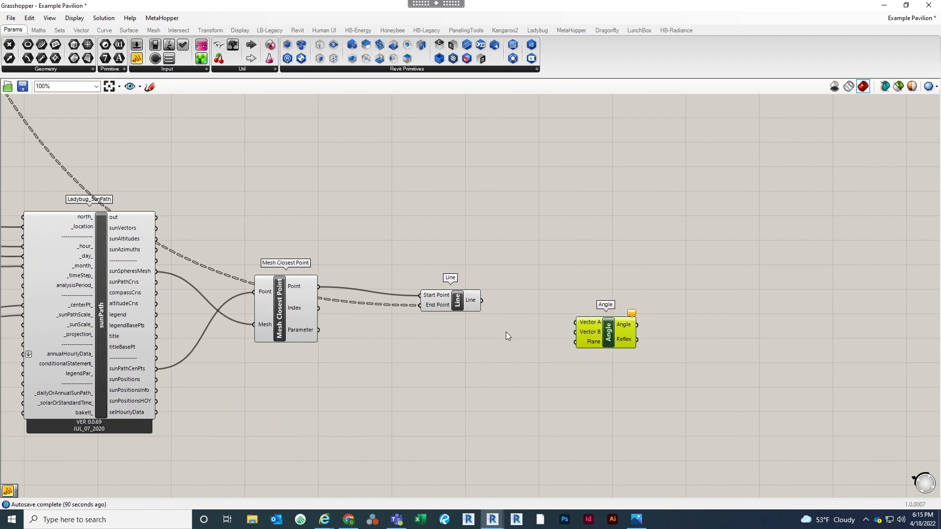
drag(483, 300, 576, 322)
scroll(538, 347, down, 1)
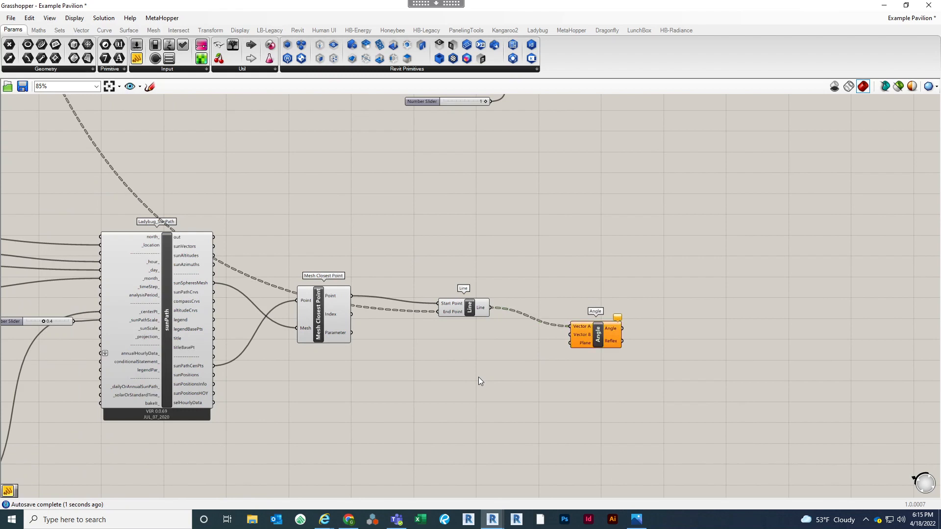
Add an Evaluate Surface component below the Line component
double_click(478, 377)
text(SURFACE)
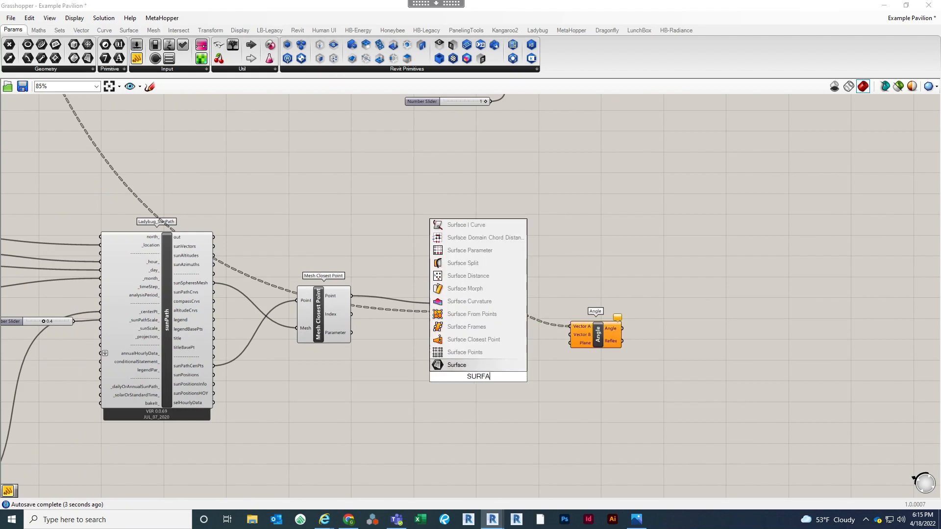
key(BackSpace)
key(BackSpace)
key(BackSpace)
key(BackSpace)
key(BackSpace)
key(BackSpace)
key(BackSpace)
text(EVAL)
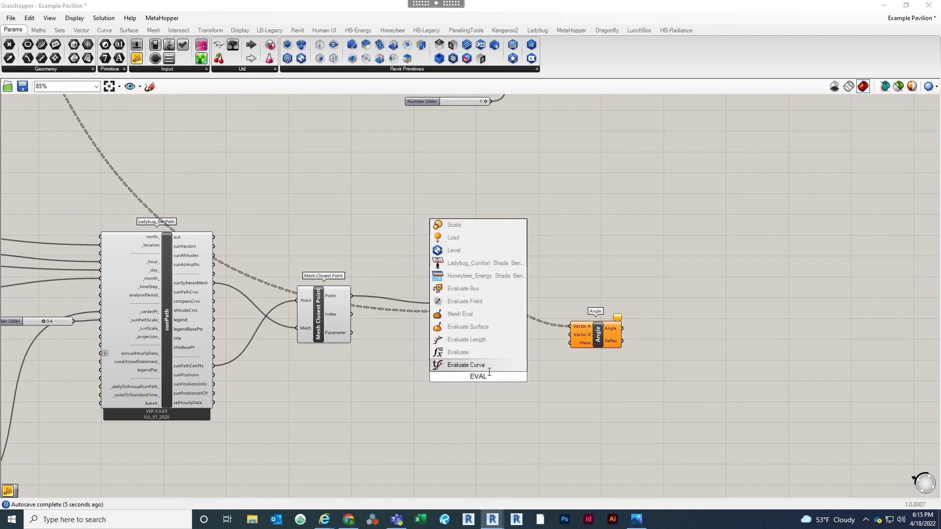
click(485, 331)
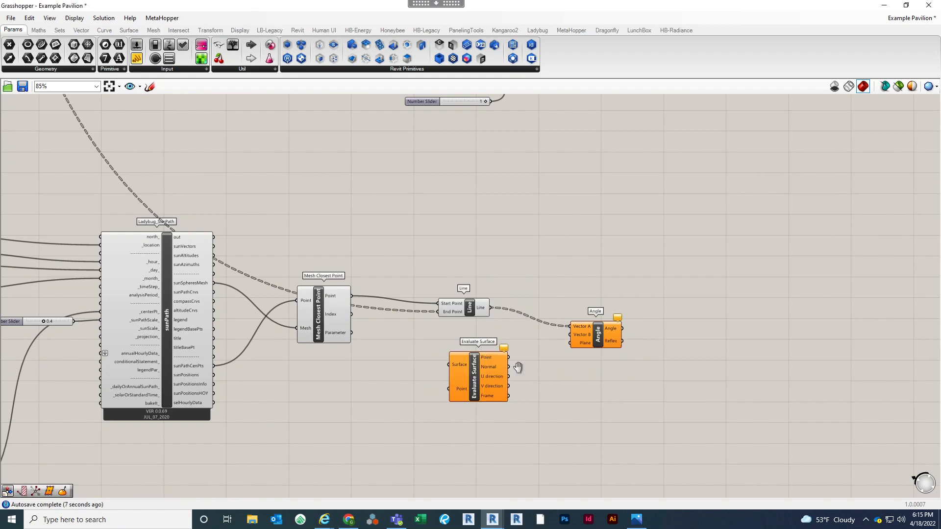
Connect the Faces output of the adaptive panels' Deconstruct Brep to the Surface input of Evaluate Surface, and shift Evaluate Surface slightly
scroll(608, 407, down, 3)
scroll(596, 278, down, 3)
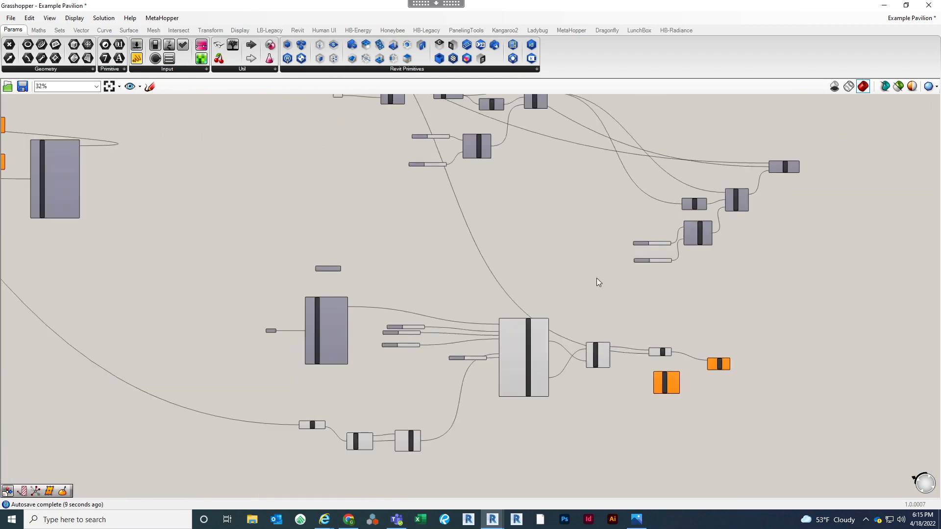
right_drag(516, 337, 667, 473)
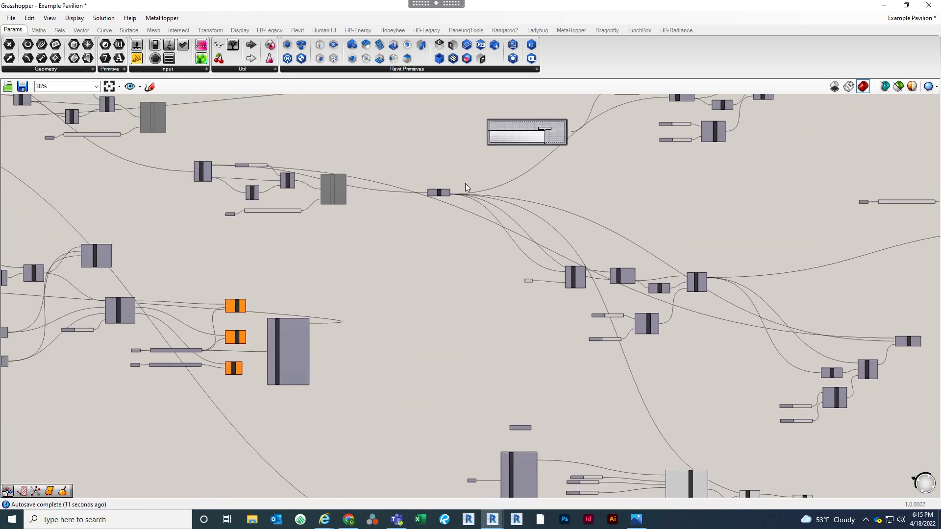
scroll(465, 184, up, 6)
right_drag(297, 184, 623, 270)
scroll(624, 272, down, 2)
scroll(232, 234, up, 2)
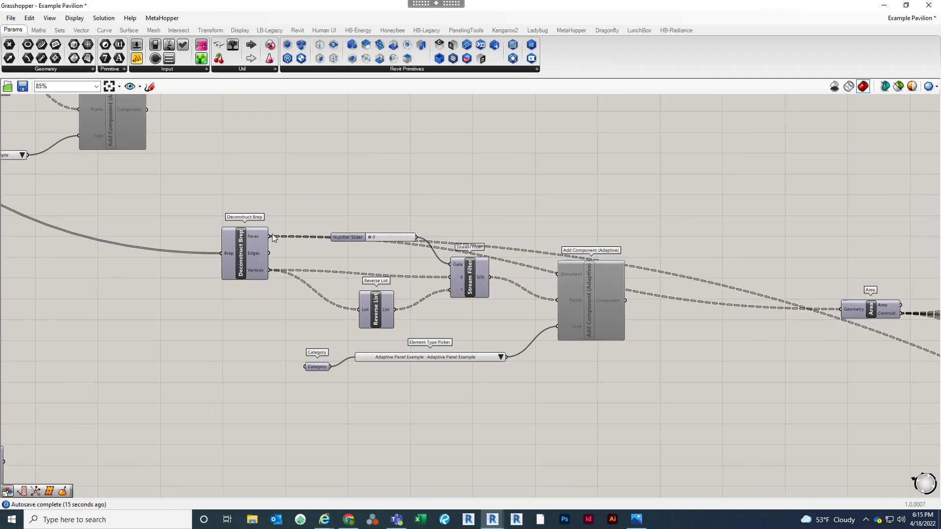
scroll(285, 180, down, 8)
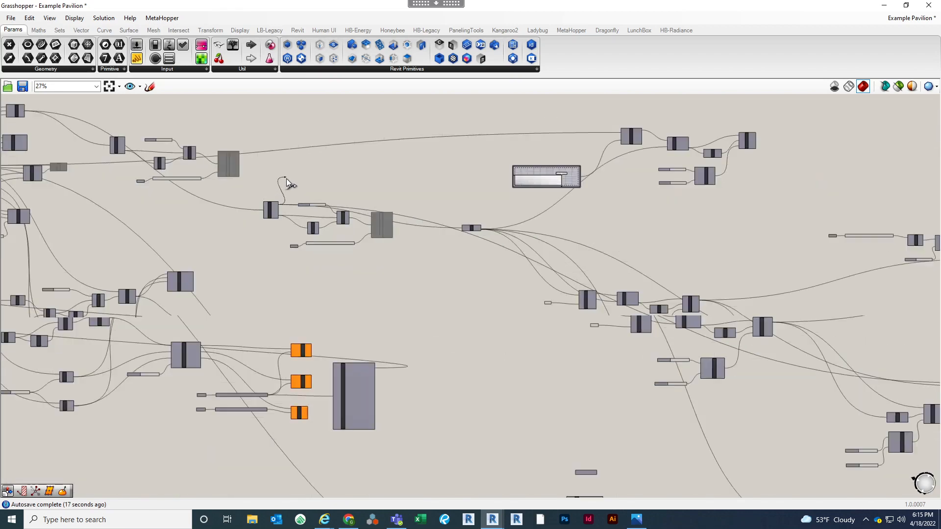
scroll(701, 429, up, 8)
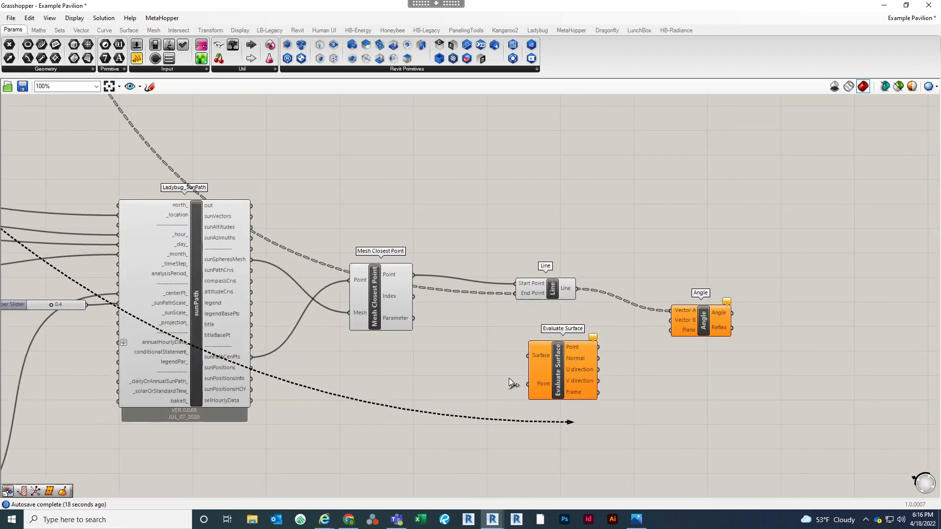
drag(527, 356, 527, 356)
right_drag(604, 389, 487, 380)
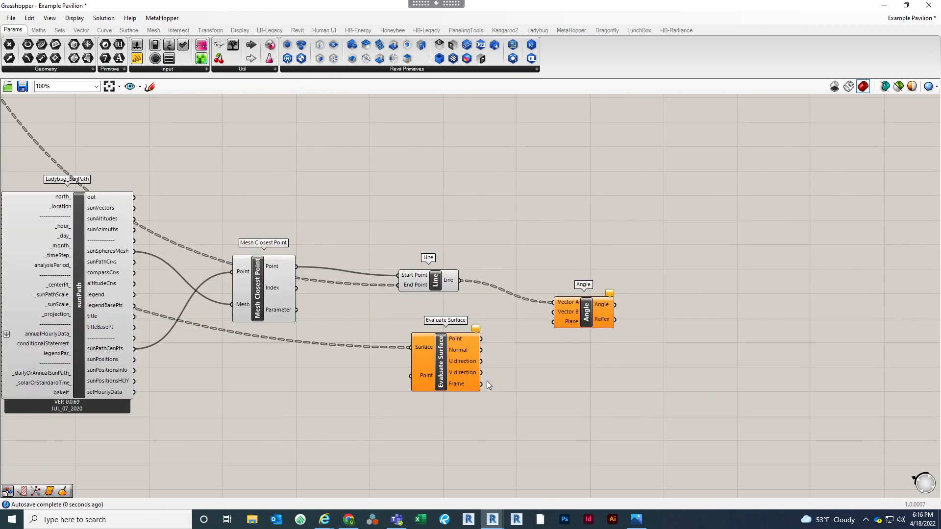
drag(433, 372, 425, 375)
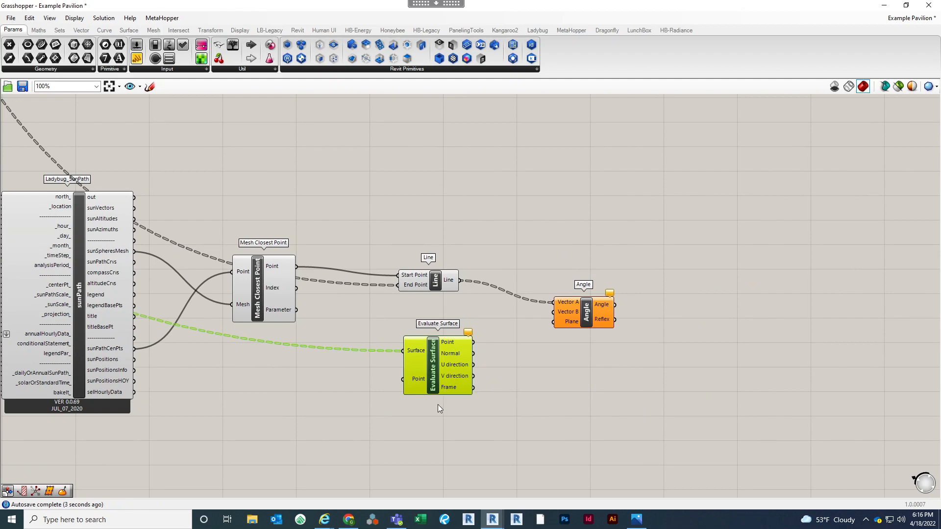
Add a Panel containing the point { 0.5, 0.5, 0} below and before the Evaluate Surface component
scroll(439, 409, up, 3)
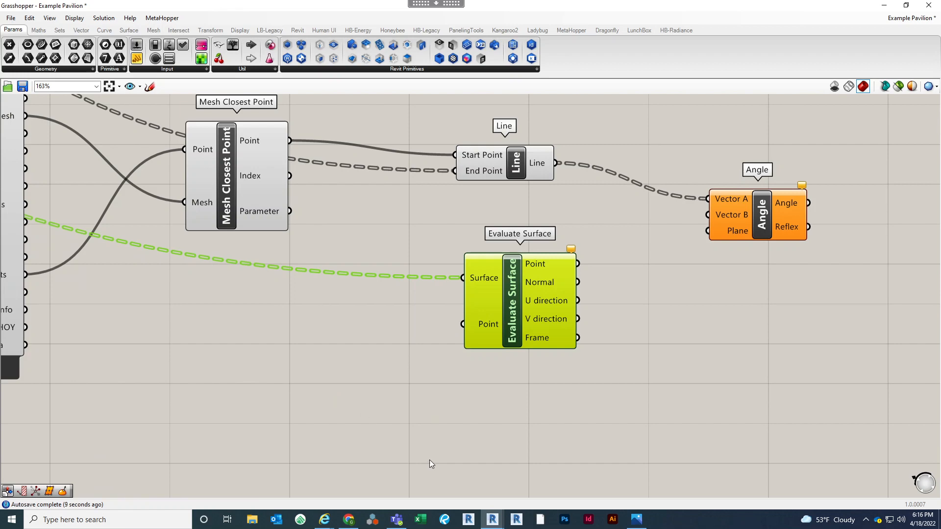
scroll(412, 377, down, 3)
right_drag(417, 372, 451, 377)
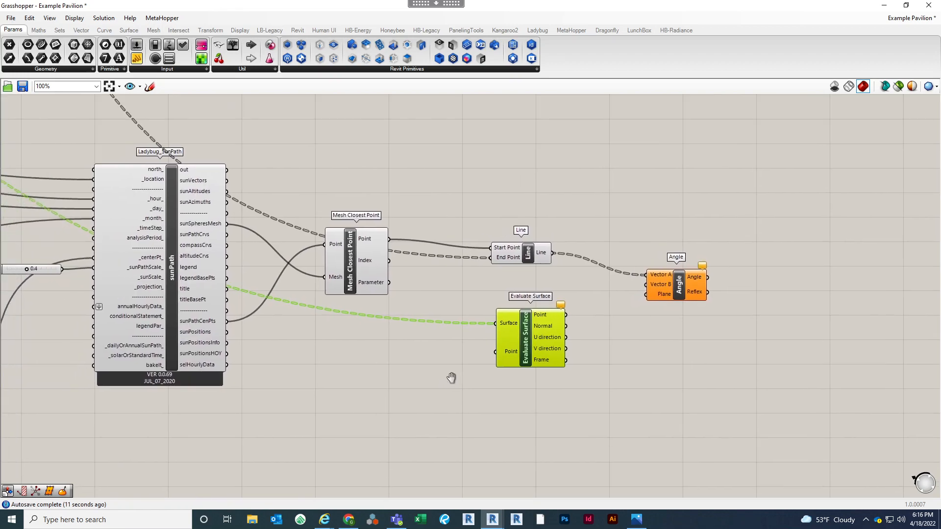
double_click(410, 390)
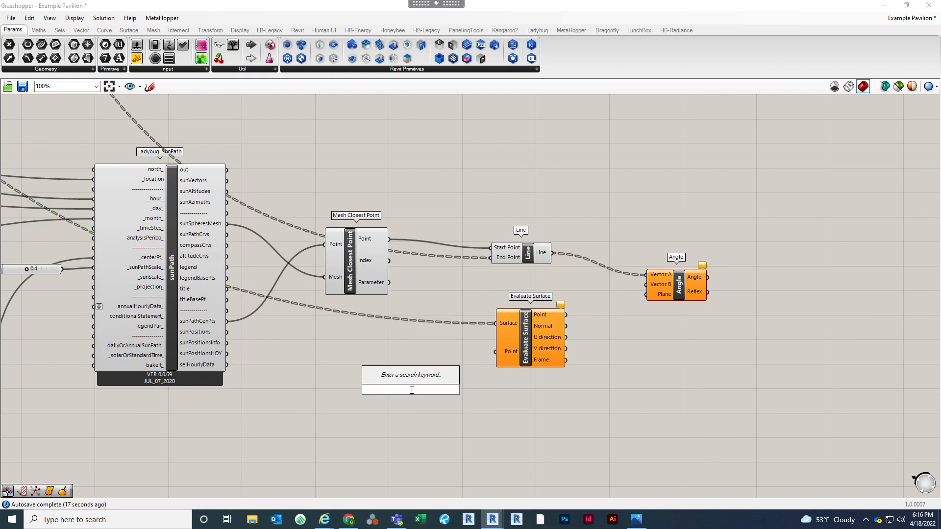
text(//)
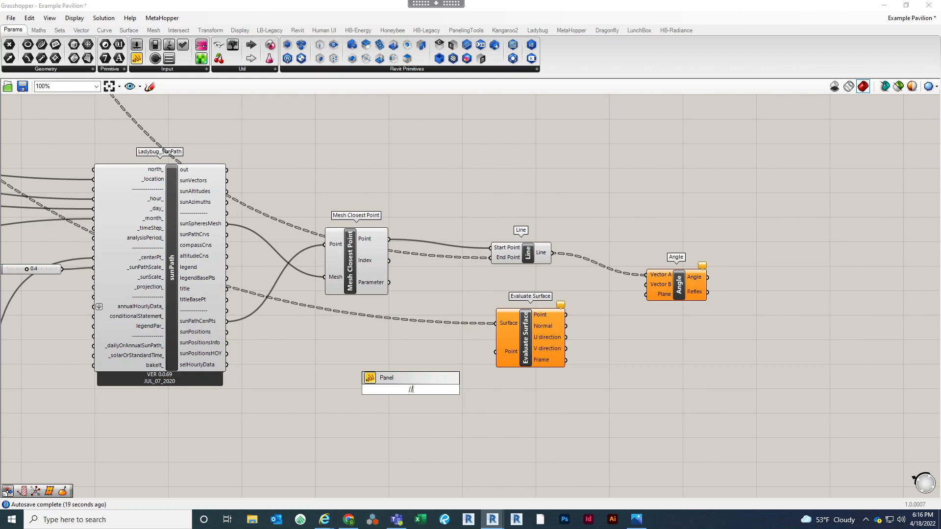
text(()
text( 0)
text(.5)
text(,)
text( 0.5, 0)
text(})
click(428, 348)
scroll(369, 390, up, 6)
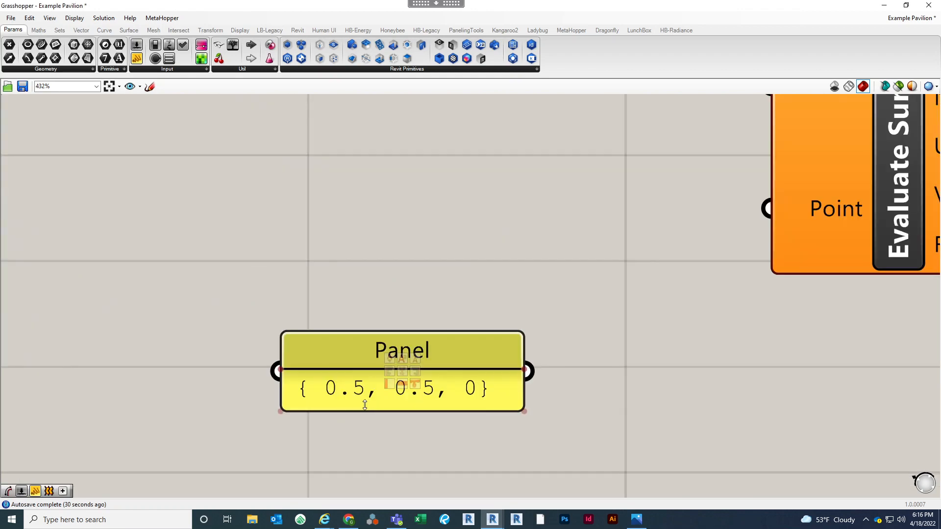
scroll(363, 433, up, 1)
scroll(505, 219, down, 2)
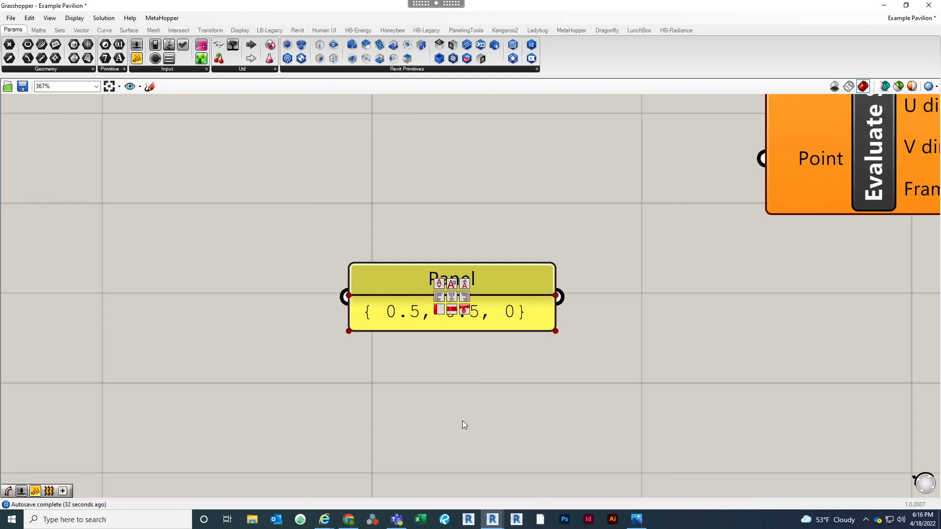
Edit the Panel's text to {0.5, 0.5, 0}, without a space after the opening brace
click(482, 320)
scroll(487, 366, down, 3)
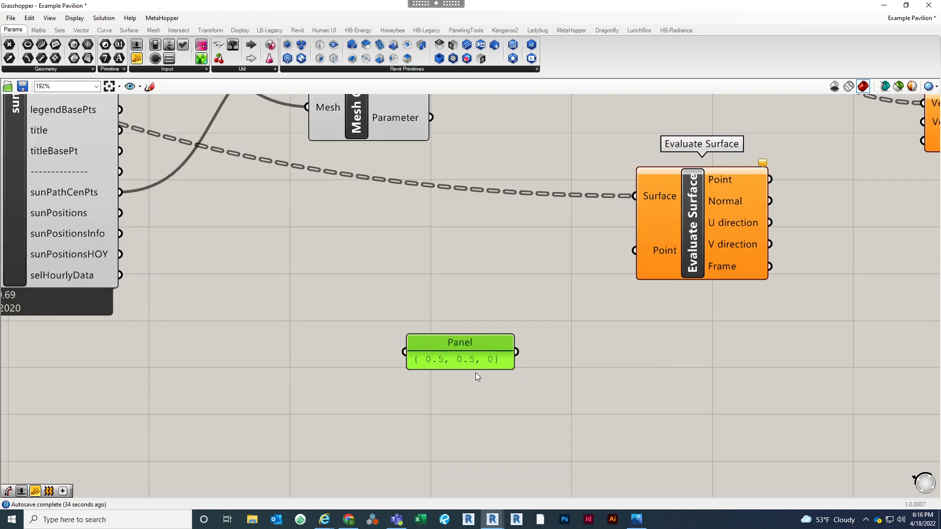
scroll(469, 391, up, 1)
click(469, 390)
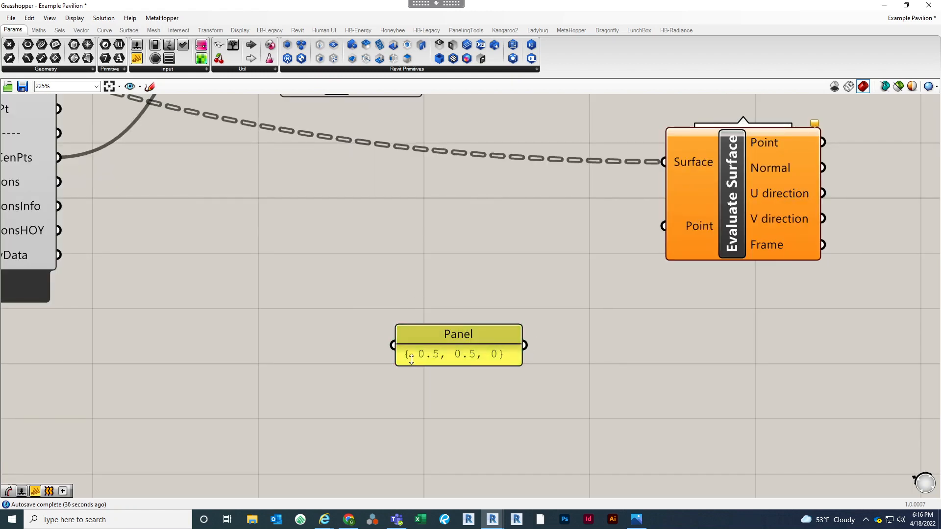
double_click(441, 354)
click(379, 303)
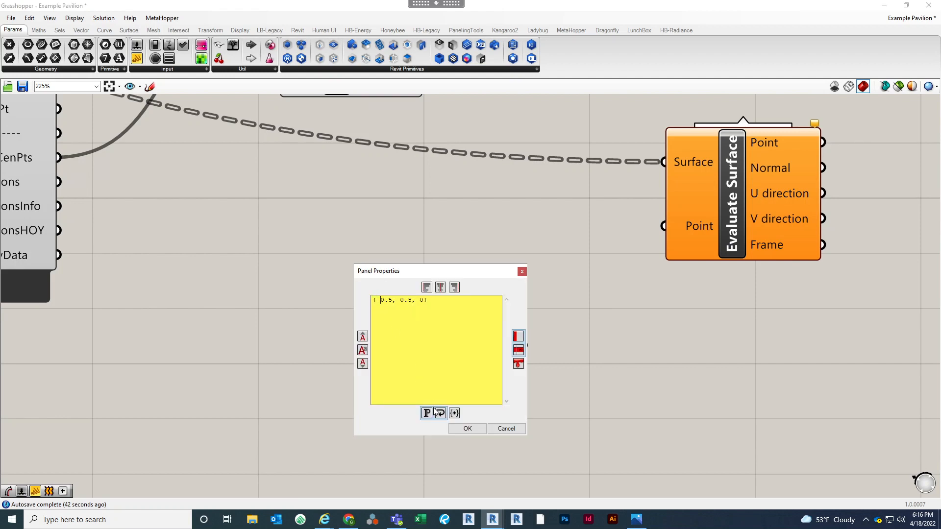
click(463, 429)
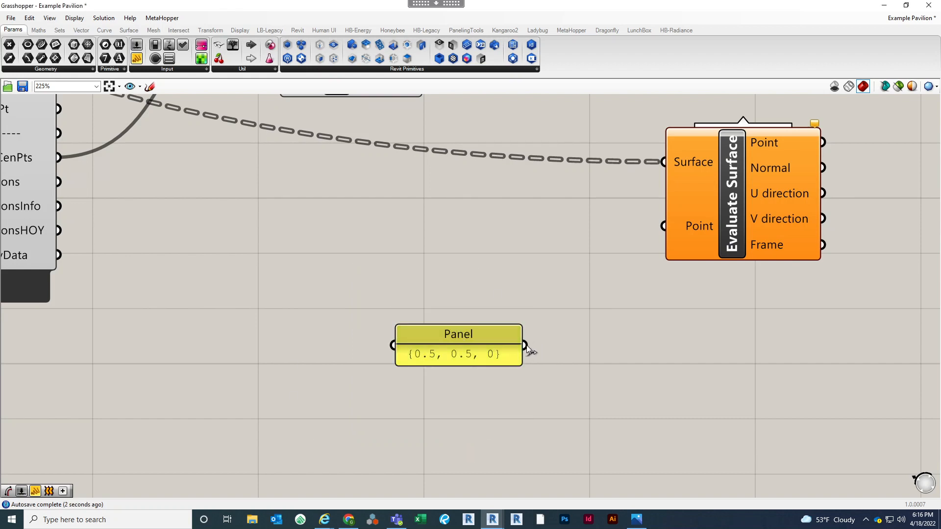
Connect the {0.5, 0.5, 0} Panel to the Point input of Evaluate Surface and move the Panel closer to that component
drag(527, 345, 671, 253)
click(563, 354)
scroll(563, 354, down, 3)
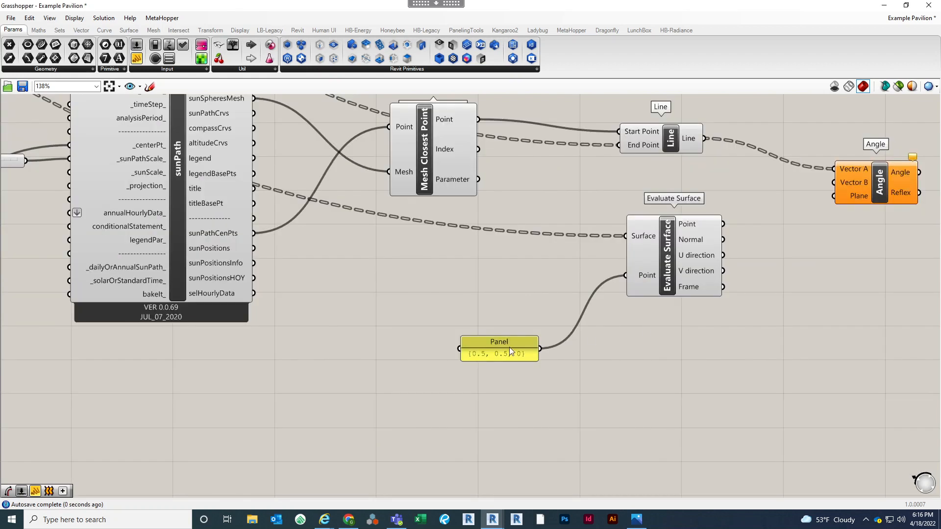
right_drag(784, 357, 586, 389)
scroll(524, 249, up, 3)
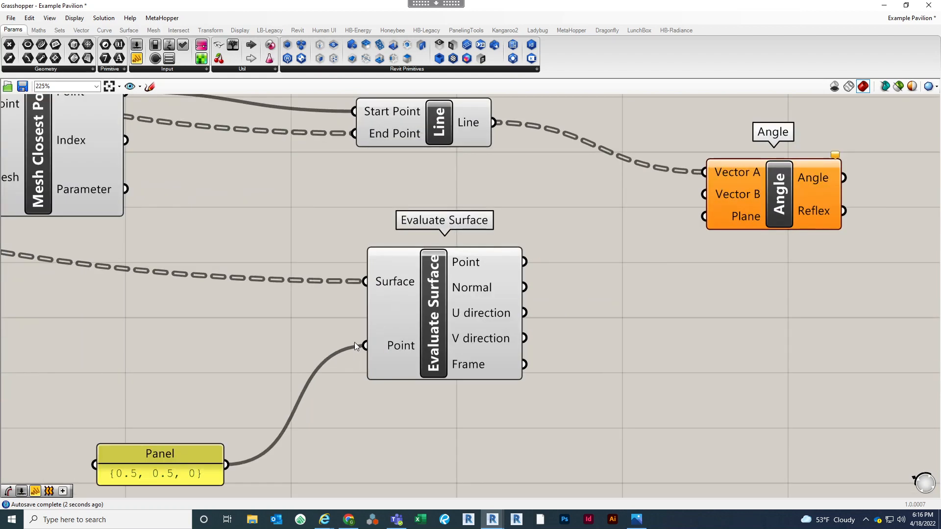
drag(179, 453, 256, 368)
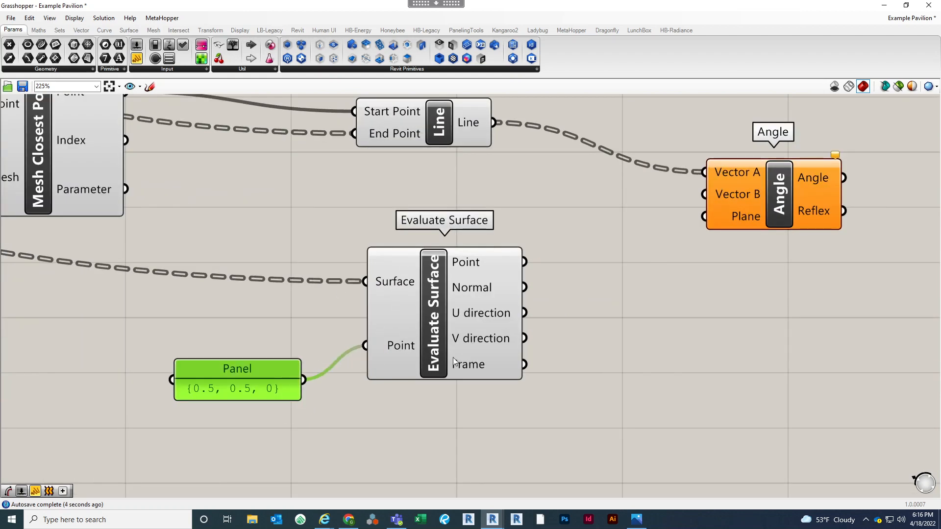
Inspect the Normal output of Evaluate Surface and nudge the Angle component slightly up and away from it
right_drag(583, 260, 571, 284)
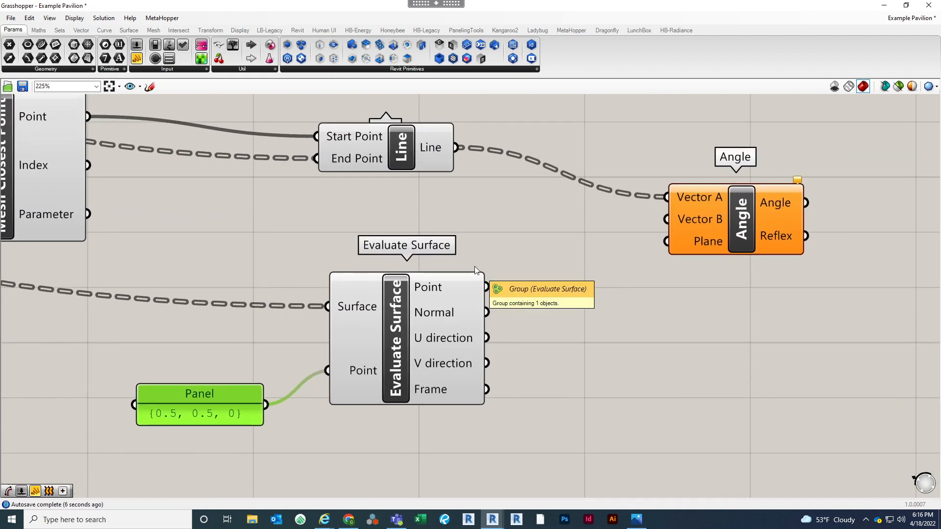
right_drag(427, 327, 394, 339)
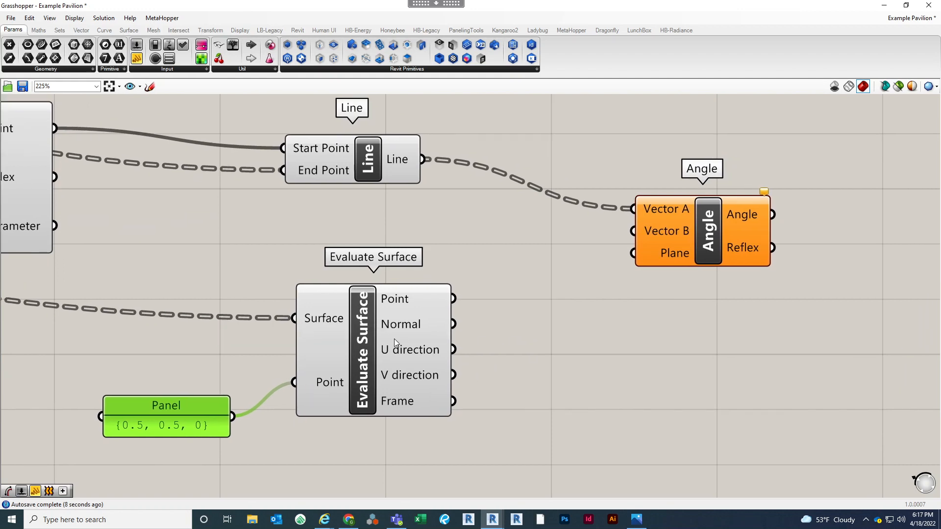
mouse_move(401, 328)
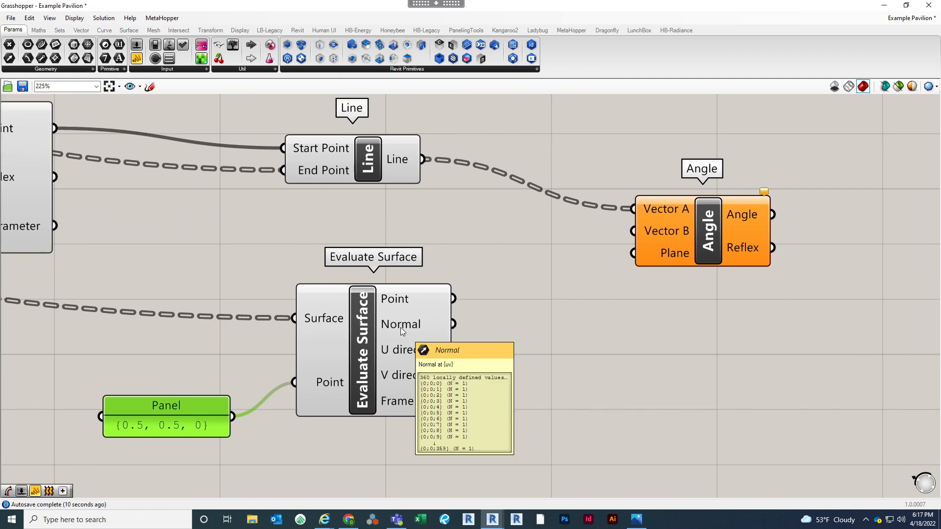
right_drag(486, 313, 465, 310)
drag(688, 238, 702, 230)
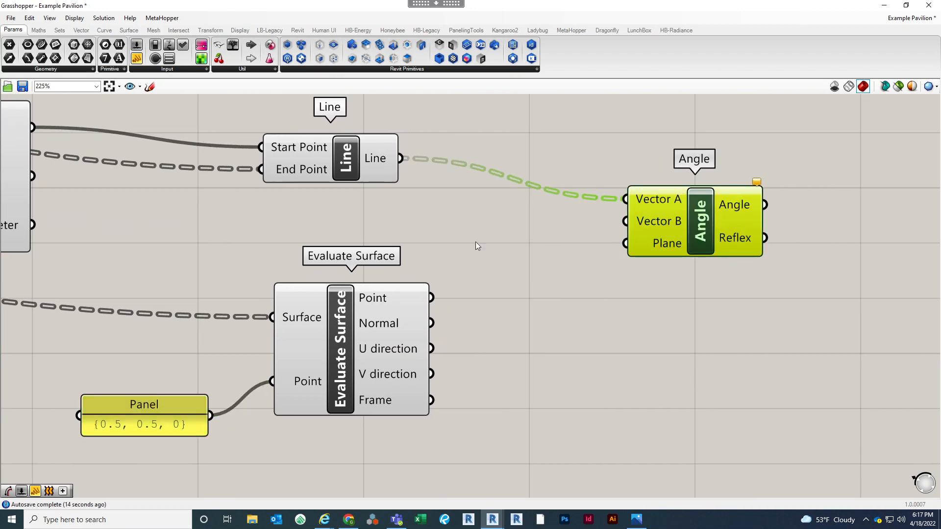
right_drag(534, 309, 493, 322)
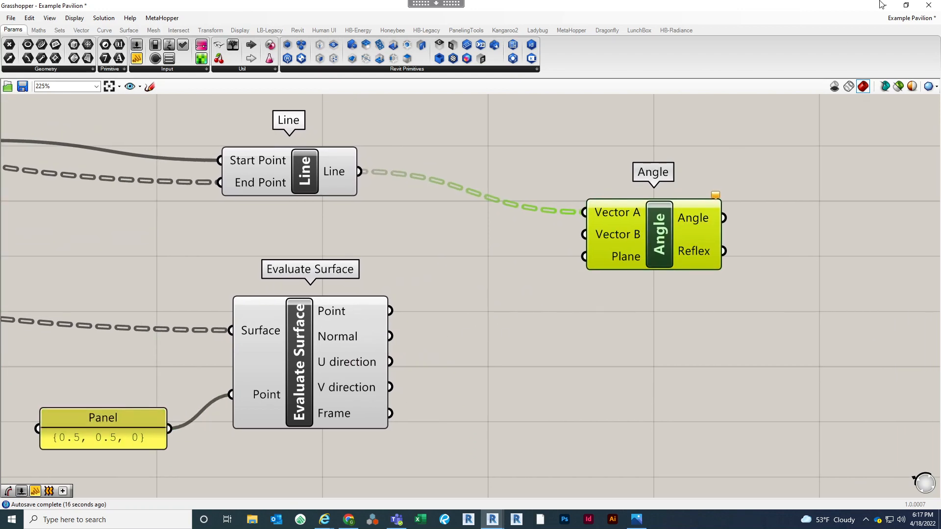
Connect the Normal output of Evaluate Surface to Vector B of the Angle component and inspect the Angle output
drag(481, 321, 586, 235)
click(669, 320)
scroll(669, 321, down, 3)
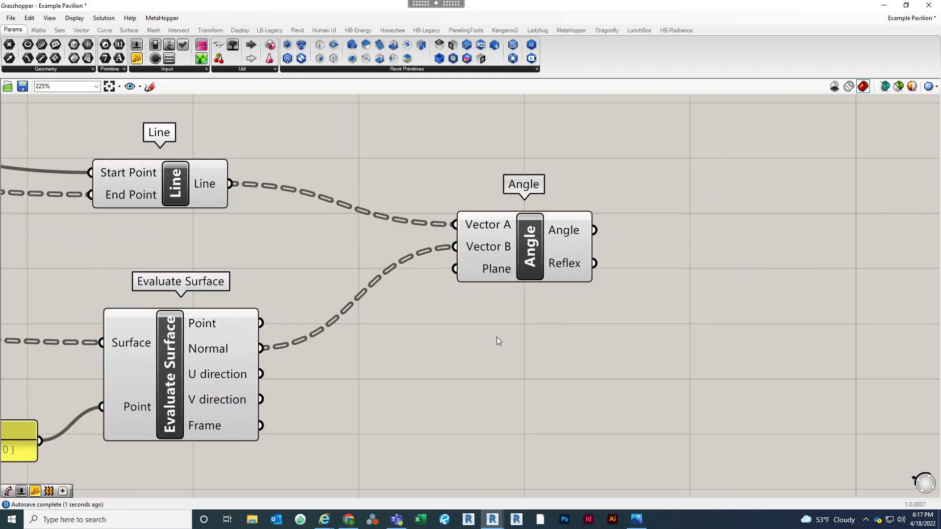
mouse_move(549, 273)
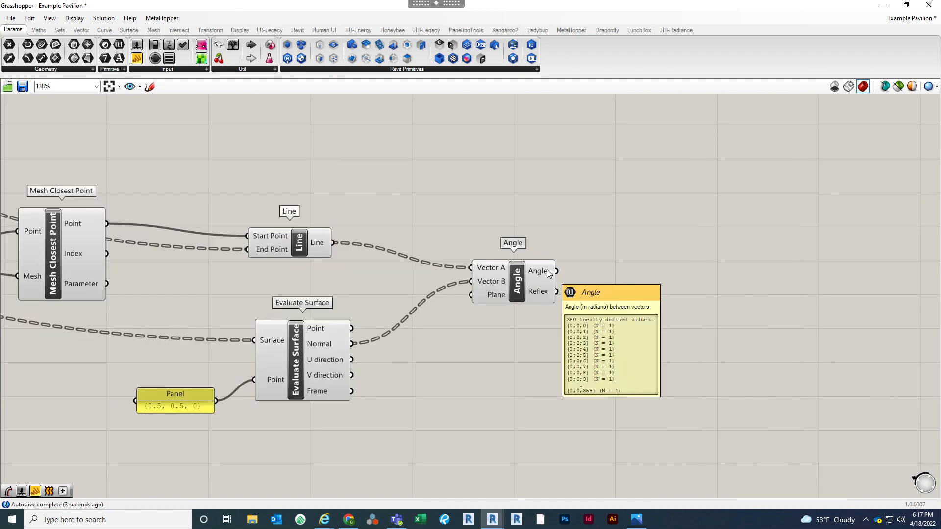
right_drag(608, 269, 518, 282)
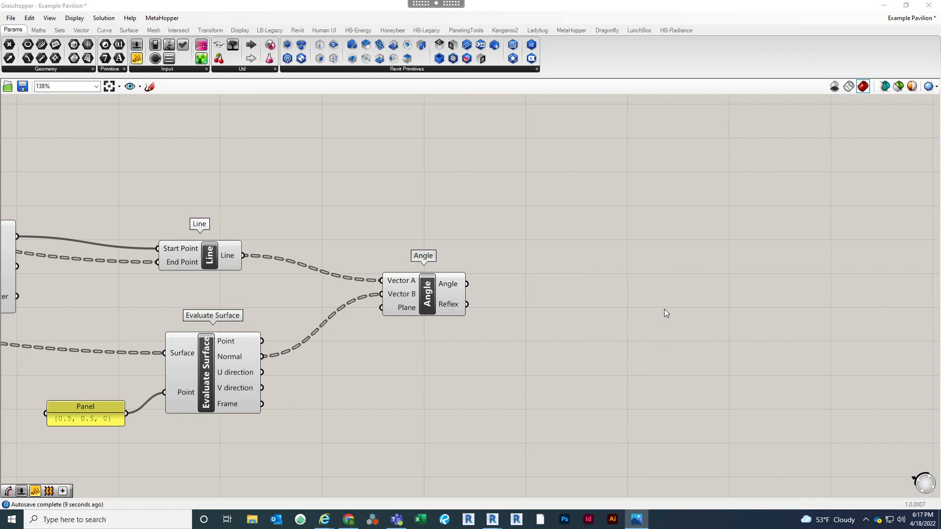
double_click(541, 295)
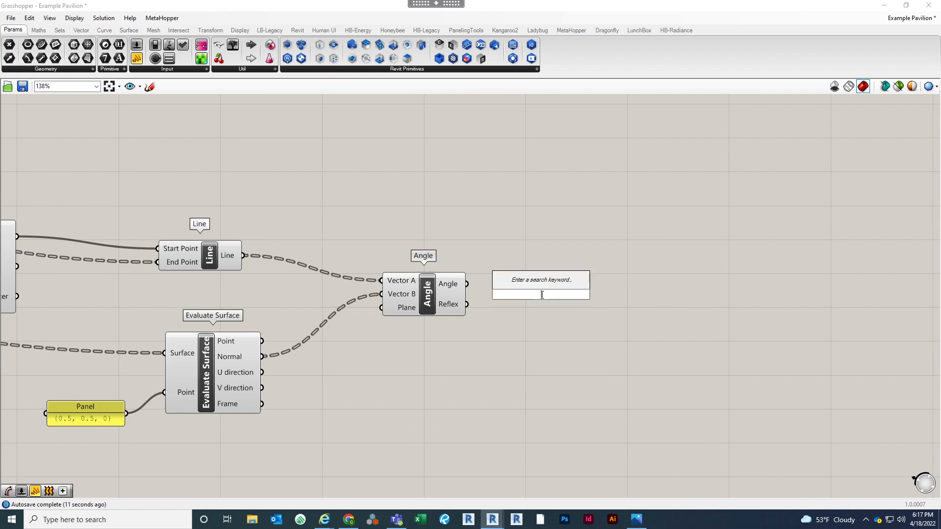
text(RADIA)
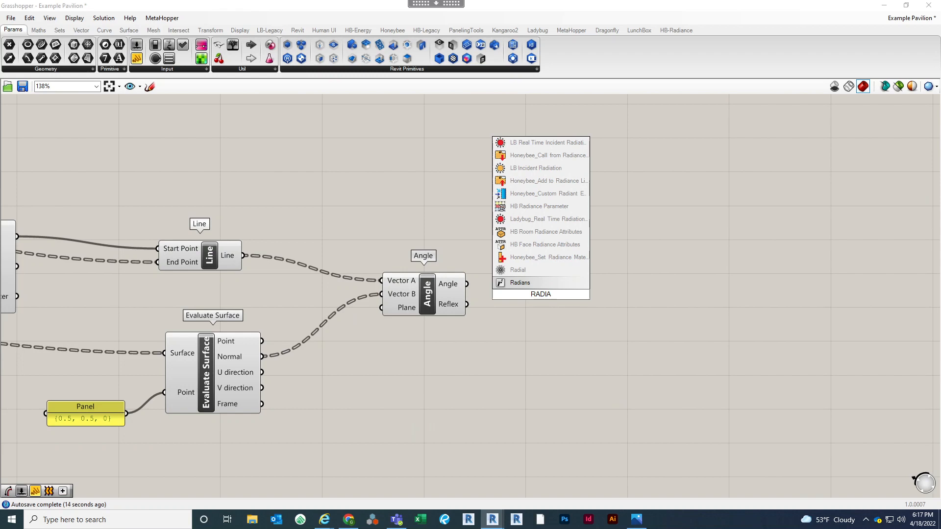
click(533, 281)
scroll(509, 313, up, 2)
drag(524, 277, 559, 283)
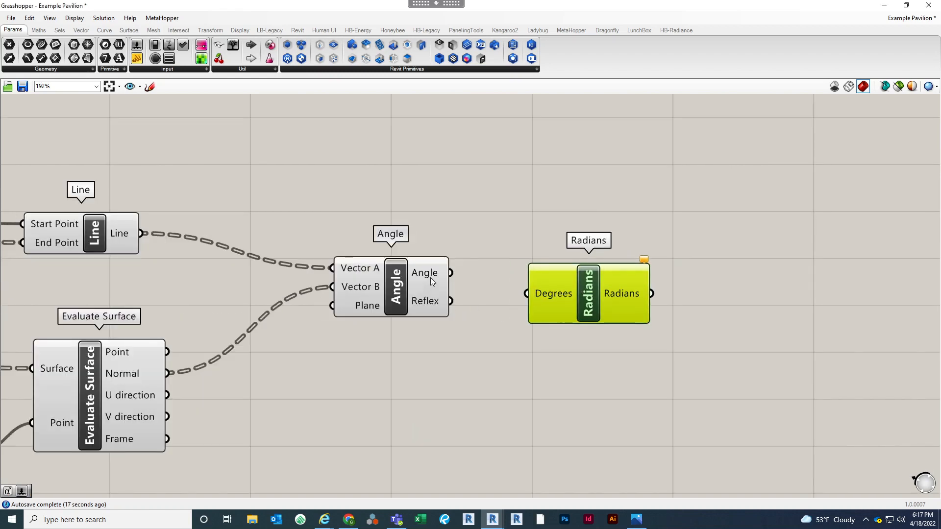
right_click(430, 278)
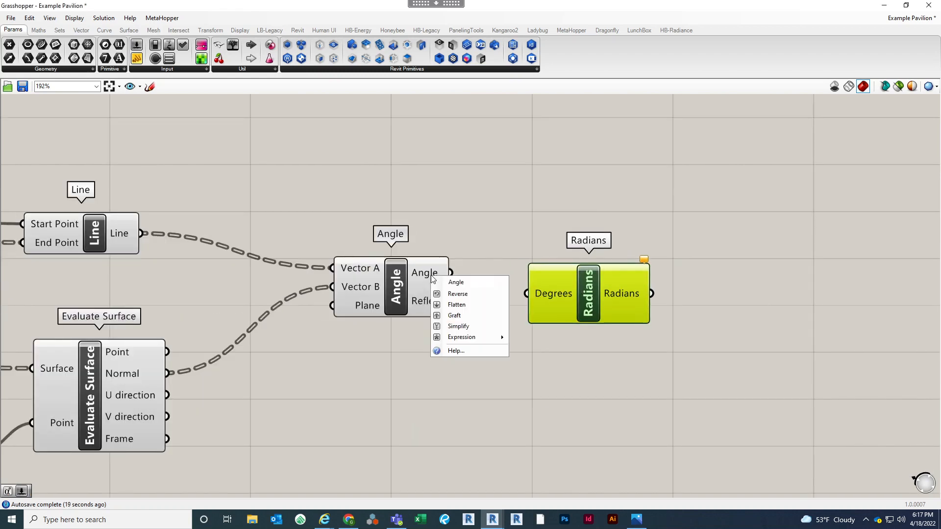
right_click(420, 273)
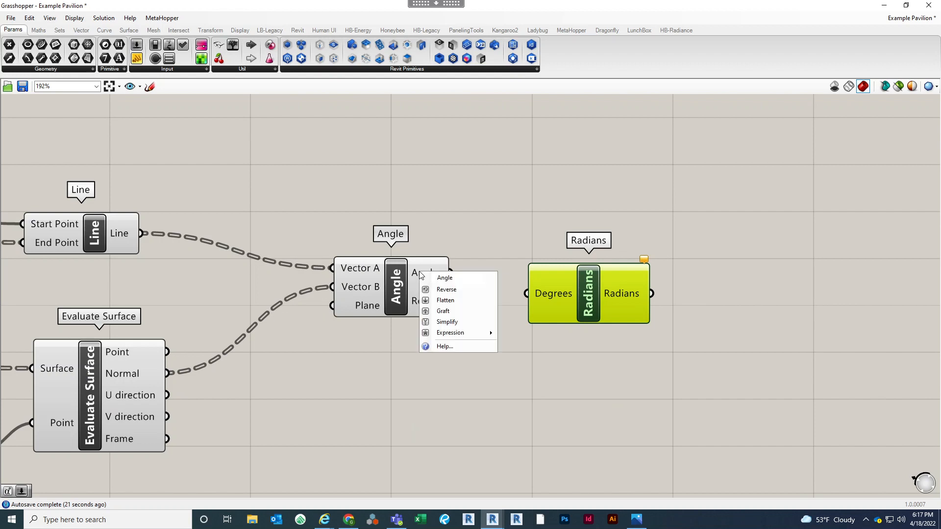
click(474, 243)
drag(450, 273, 634, 293)
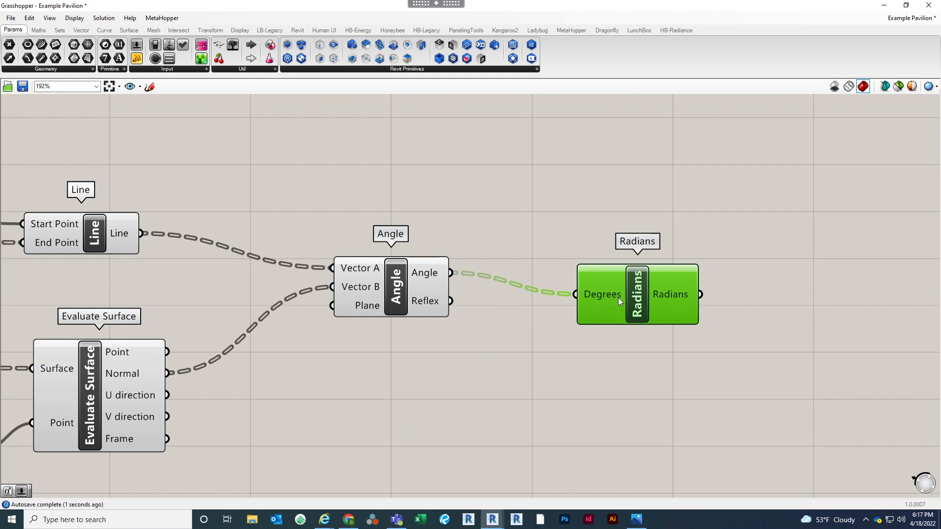
key(Delete)
Add a Degrees component, connect the Angle output to its Radians input, and line it up beside the Angle component
double_click(588, 298)
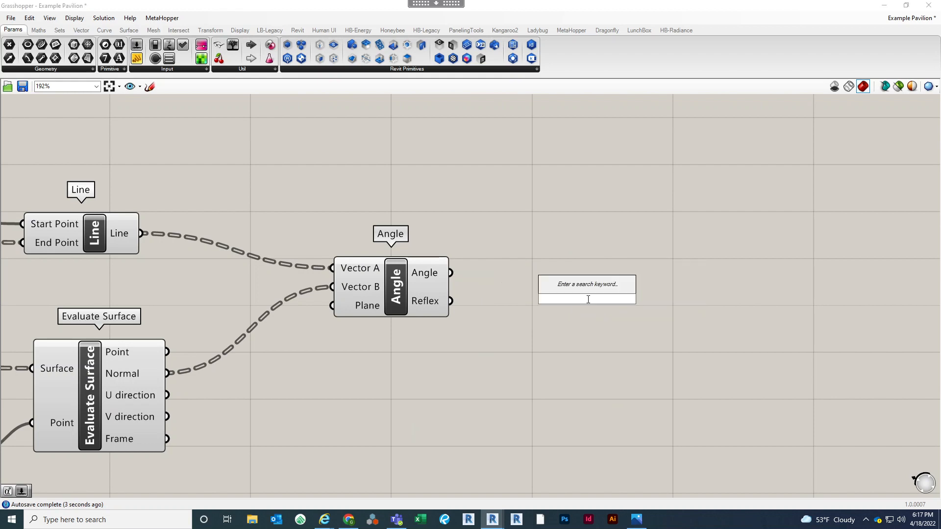
text(DEGREE)
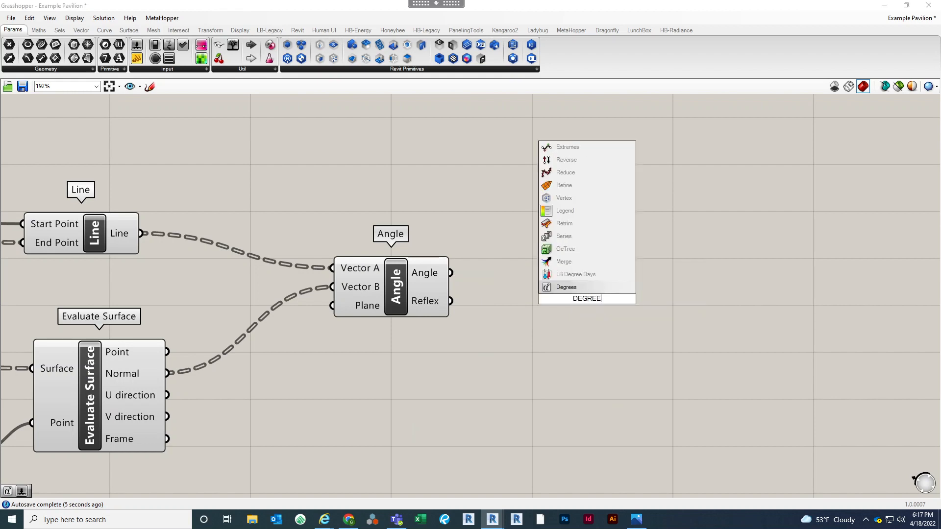
click(588, 289)
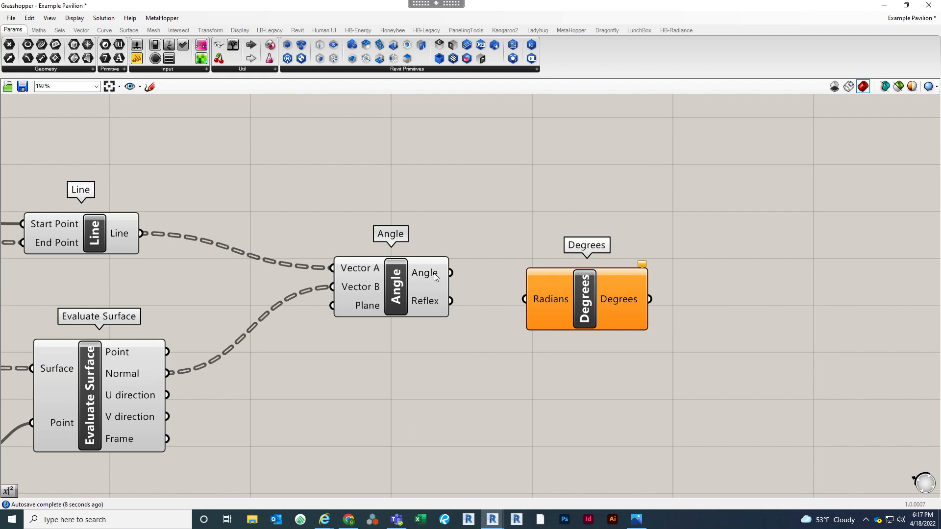
drag(450, 272, 548, 297)
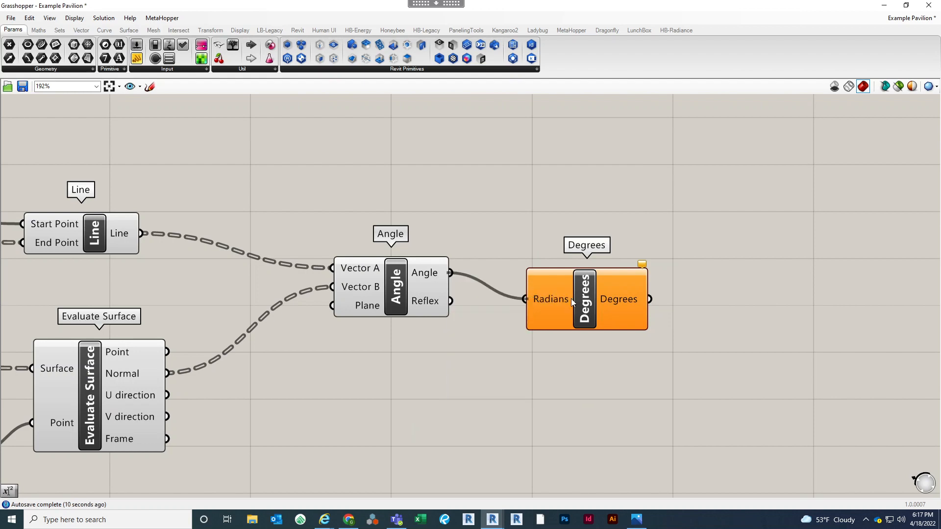
click(564, 287)
click(665, 342)
right_drag(666, 342, 573, 349)
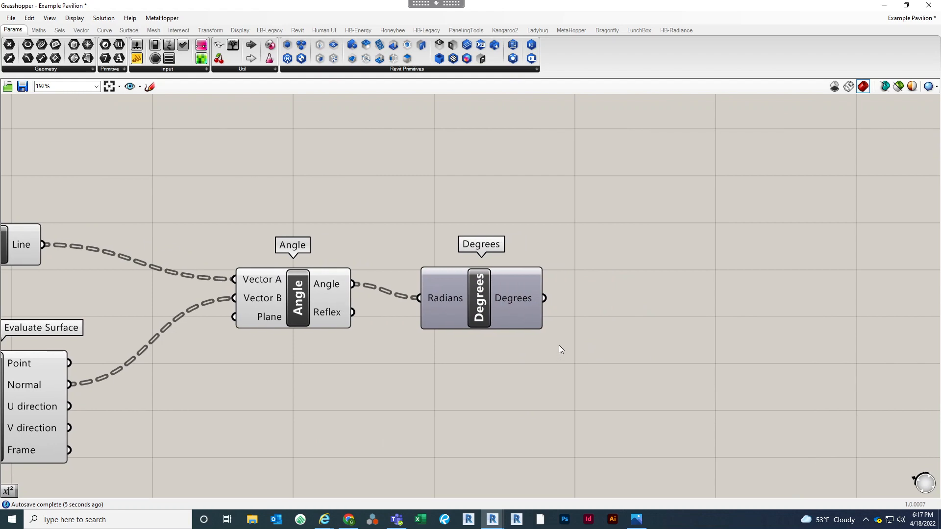
scroll(588, 321, down, 2)
click(507, 291)
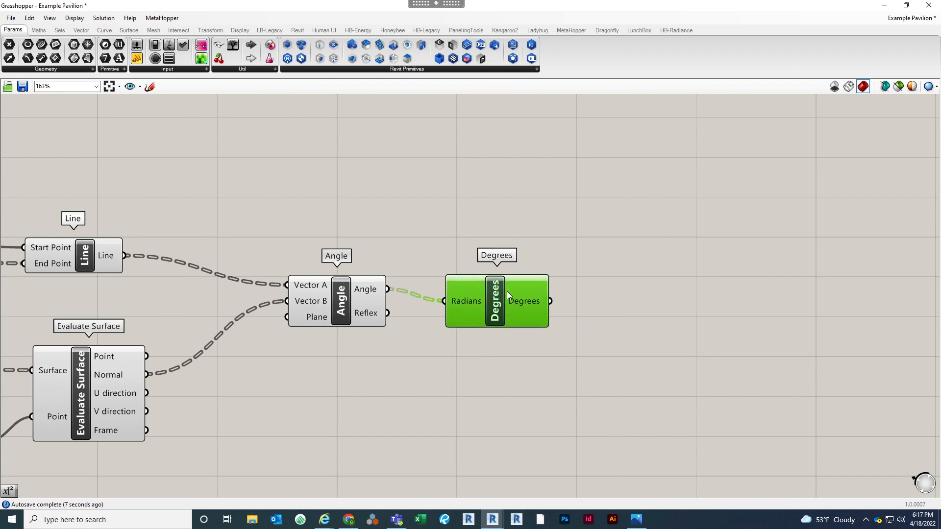
click(664, 328)
Add an Expression component after the Degrees component and remove its x and y variable inputs
right_drag(665, 332, 533, 334)
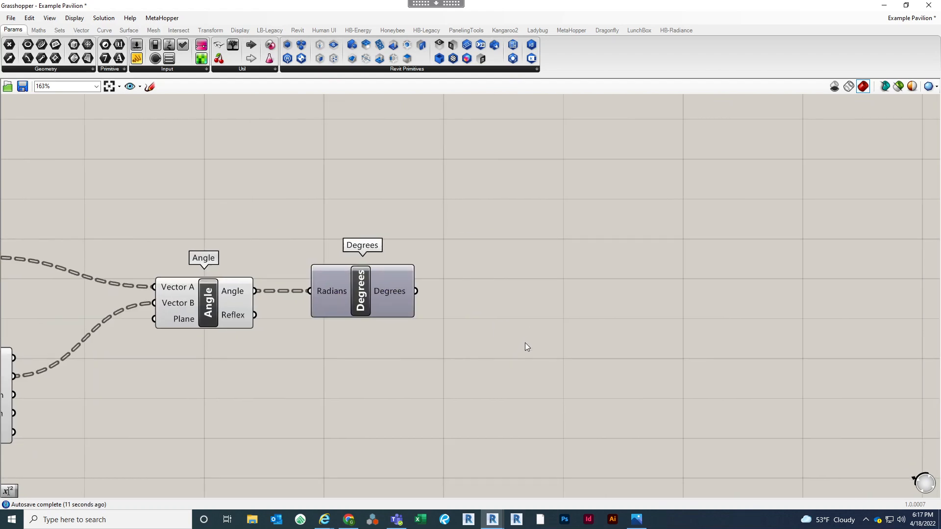
double_click(524, 327)
text(EXPRE)
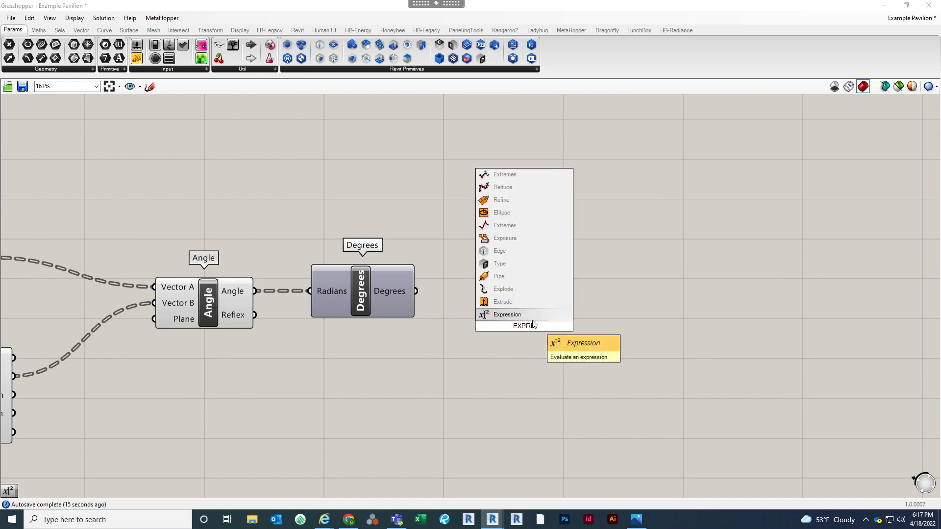
key(Return)
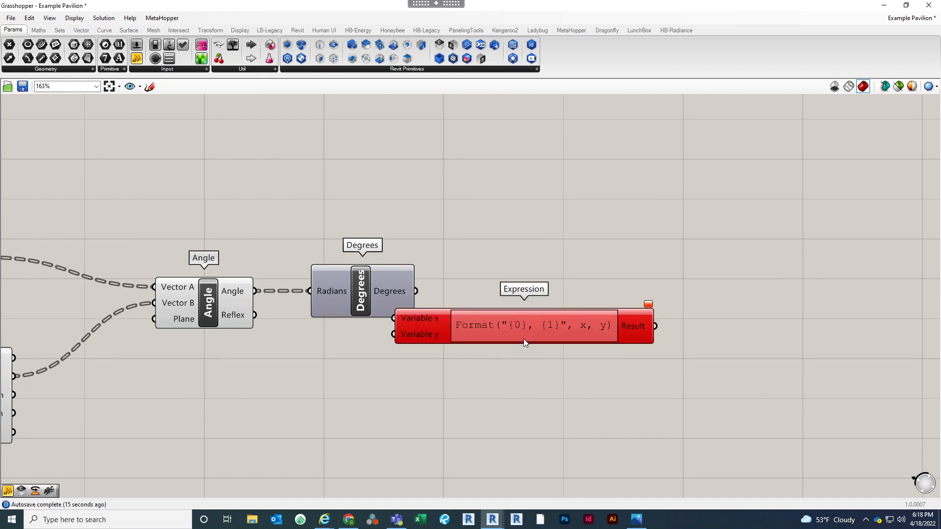
scroll(527, 338, up, 2)
drag(502, 332, 590, 329)
scroll(505, 308, up, 6)
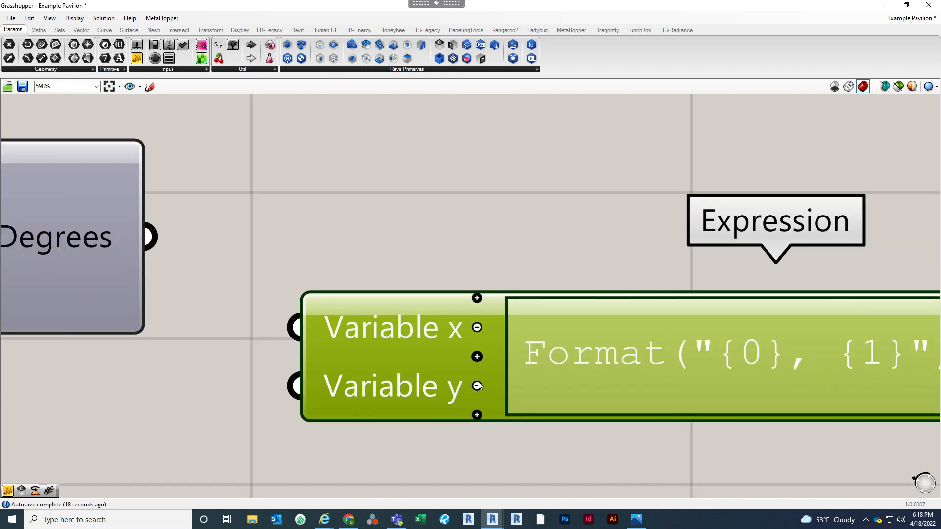
click(476, 356)
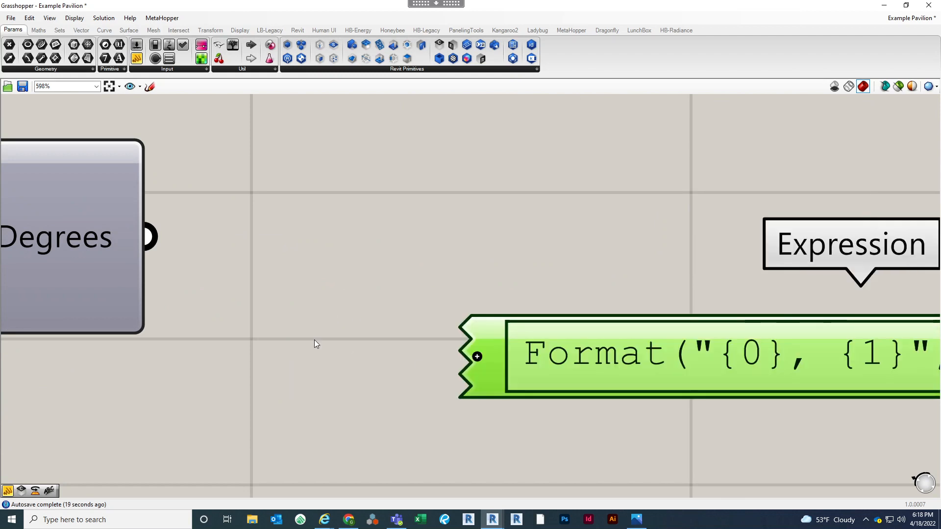
Set the Expression component's formula to iF (List≥90, 90, List)
scroll(315, 342, down, 4)
double_click(563, 351)
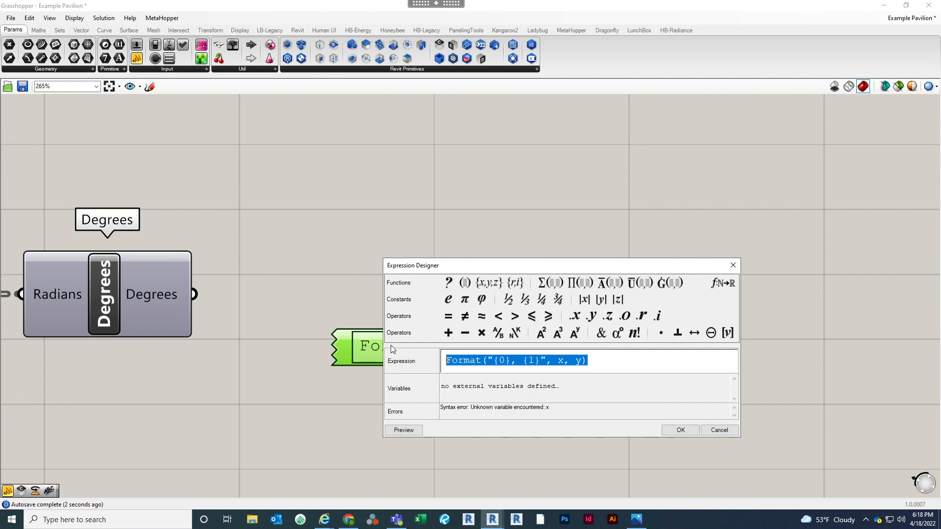
text(iF (List≥90, 90, List)
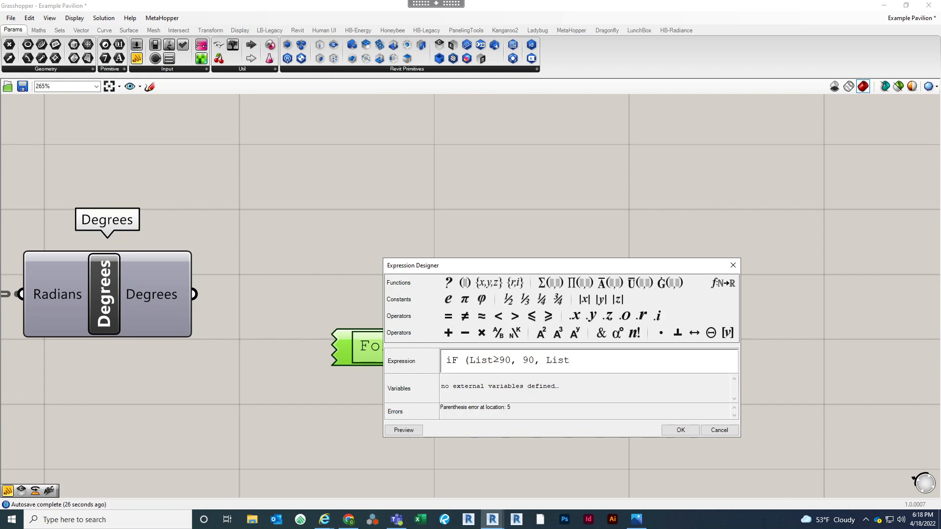
text())
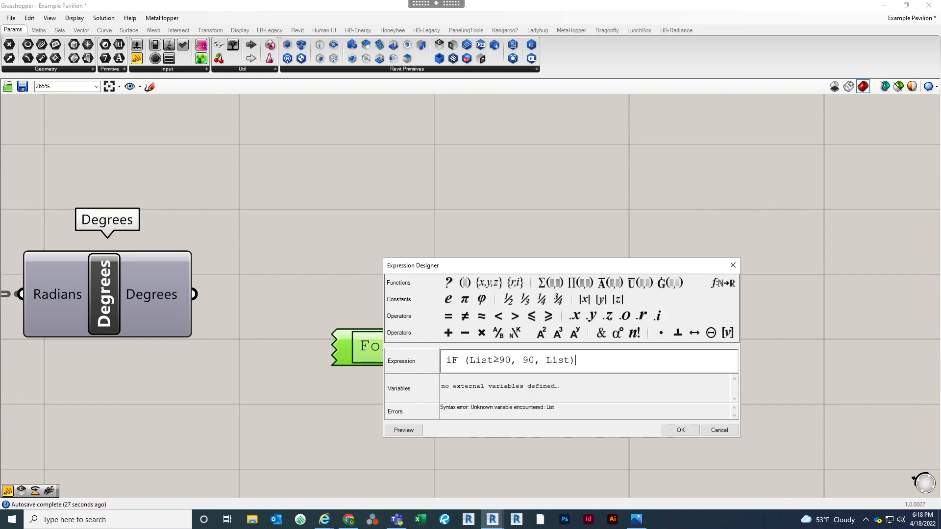
click(687, 433)
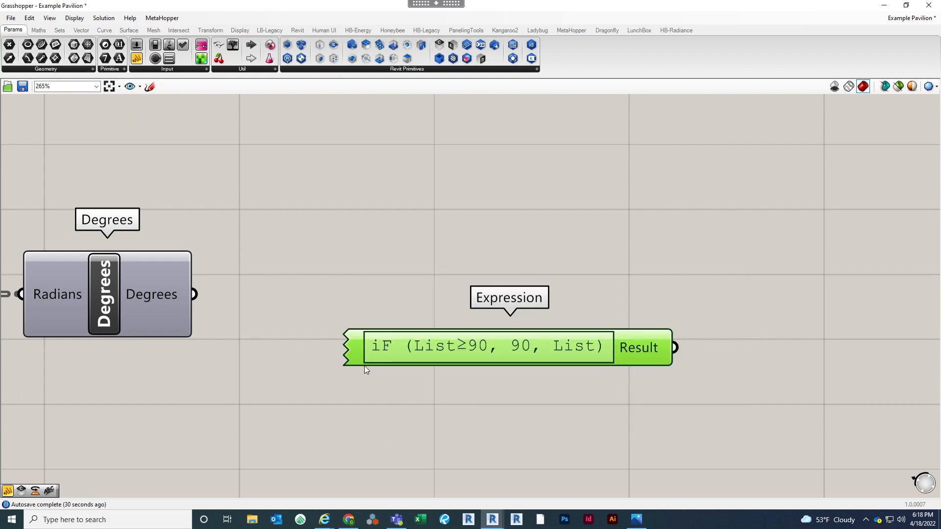
Add one input to the Expression component and name it List
scroll(340, 322, up, 4)
click(327, 316)
scroll(400, 343, down, 1)
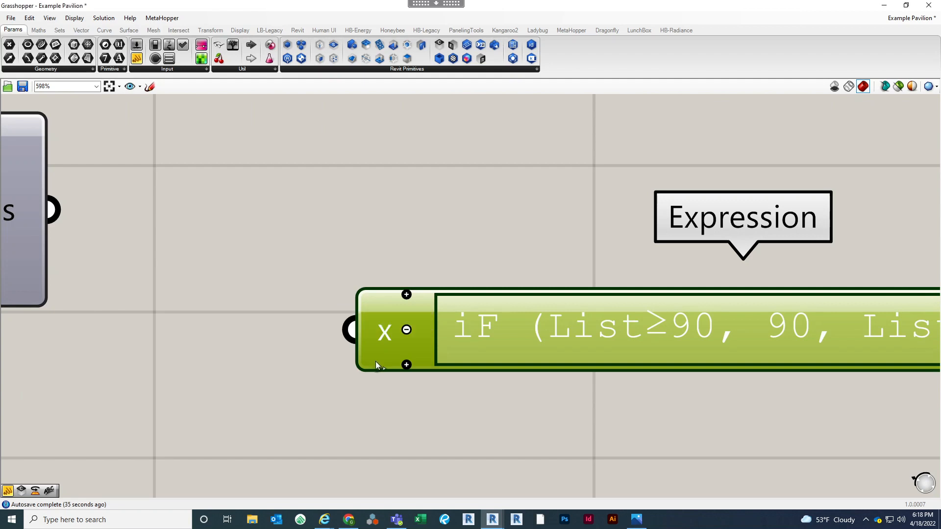
right_click(378, 331)
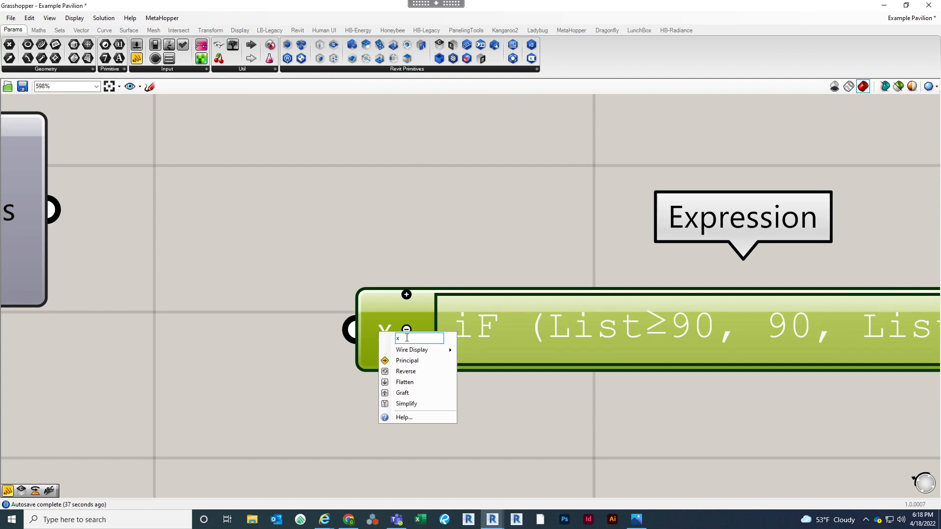
text(List)
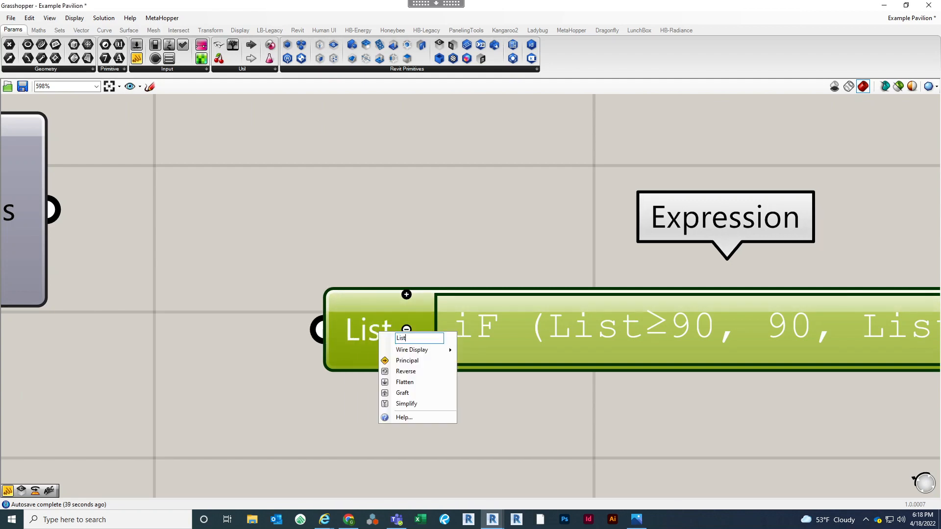
key(Return)
Connect the Degrees output to the List input of the Expression component
scroll(413, 213, down, 3)
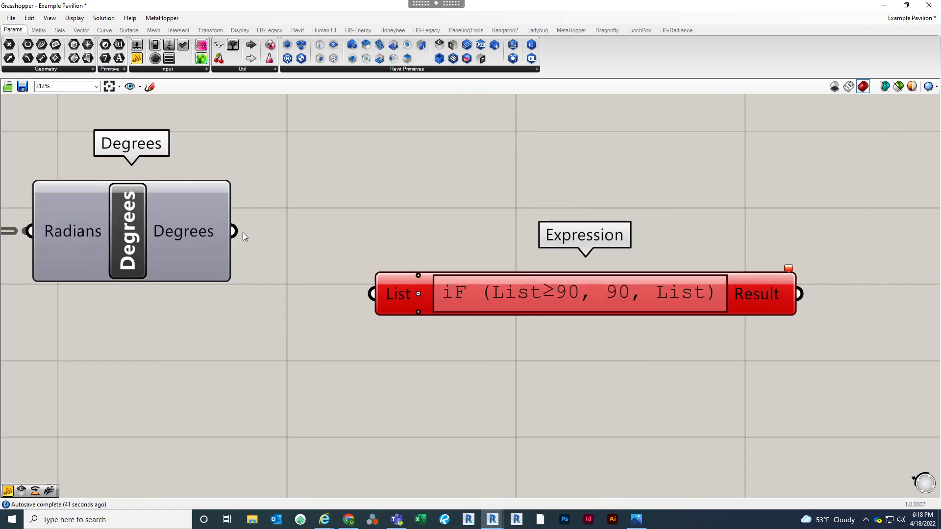
drag(367, 285, 374, 293)
scroll(457, 359, down, 1)
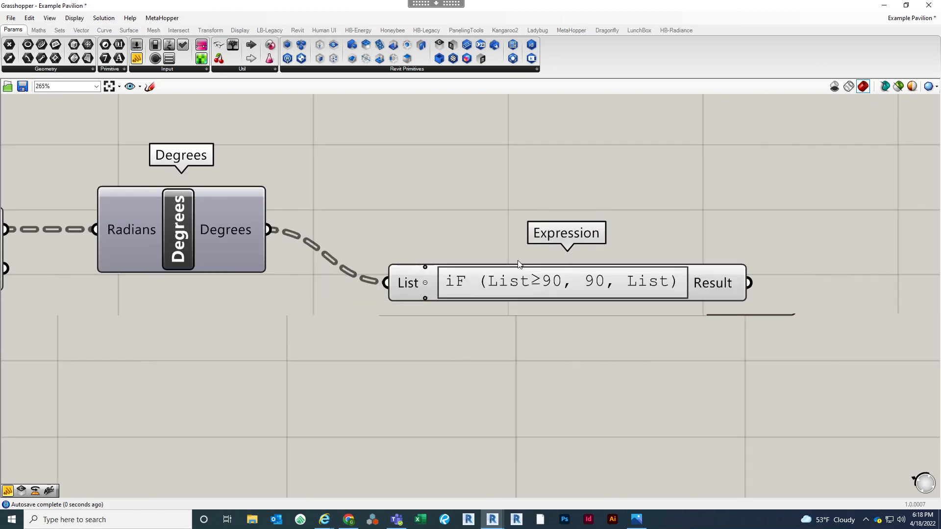
Add a Panel below the Expression component and connect the Result output to it
scroll(604, 330, down, 1)
double_click(590, 326)
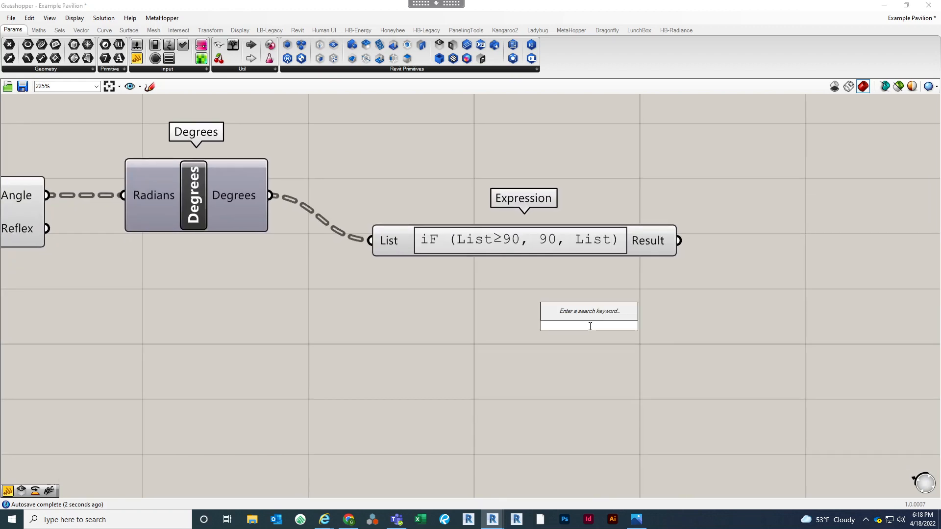
text(pane)
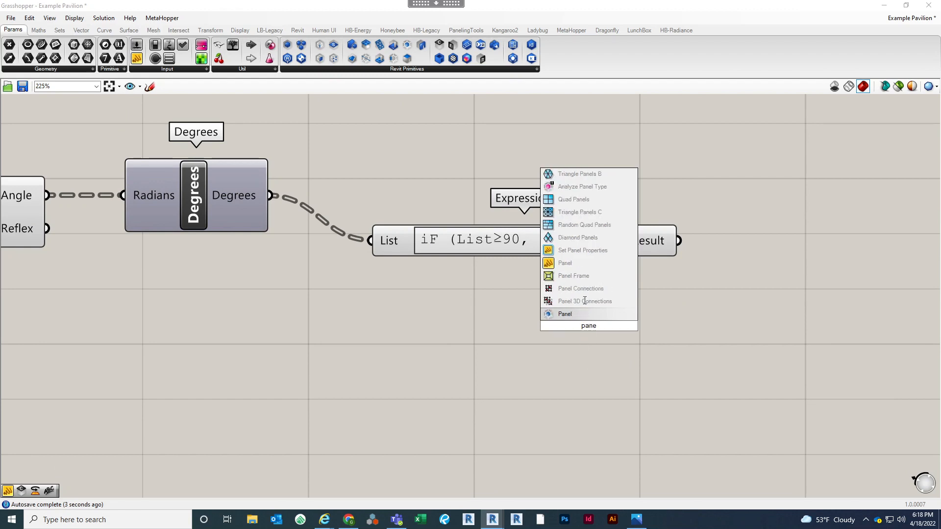
click(584, 263)
drag(584, 322, 542, 365)
scroll(555, 332, down, 4)
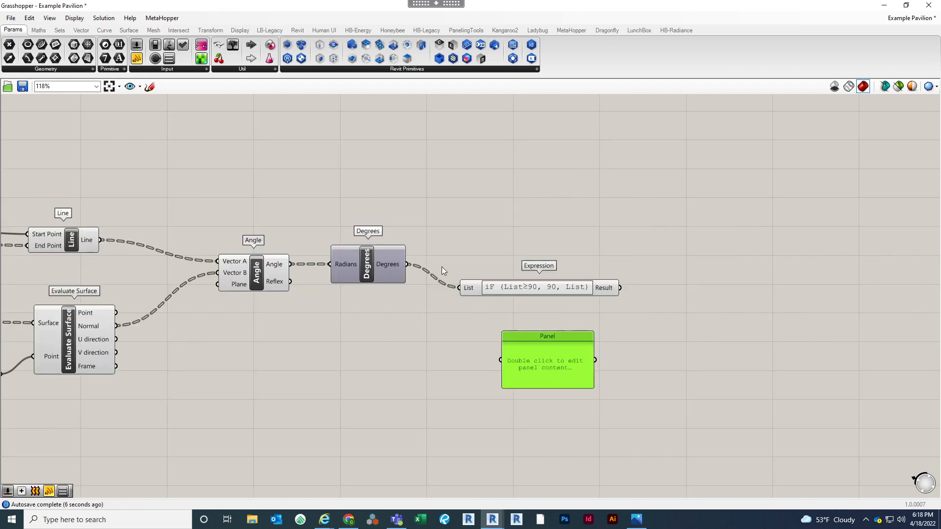
scroll(437, 265, up, 1)
drag(652, 292, 505, 381)
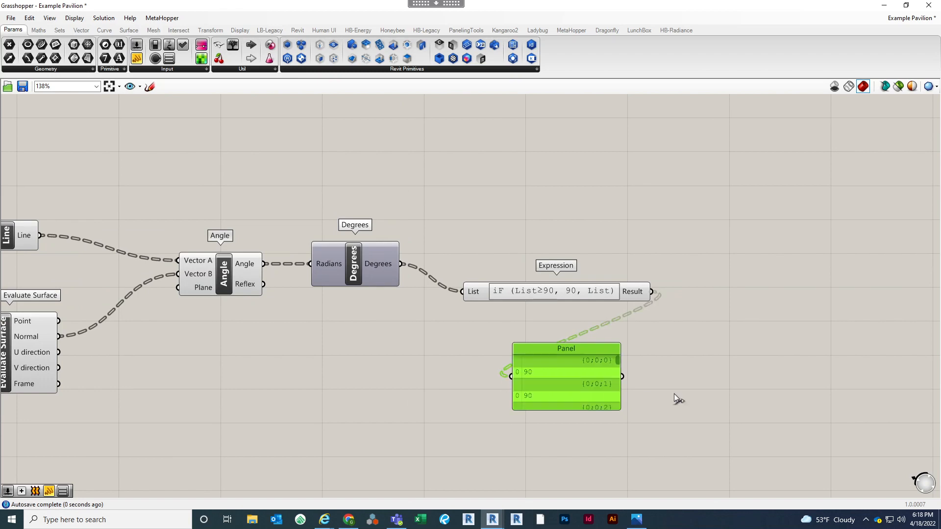
Add a second Panel below the Degrees component, connect the Degrees output to it, and enlarge it to show more values
right_drag(650, 364, 623, 317)
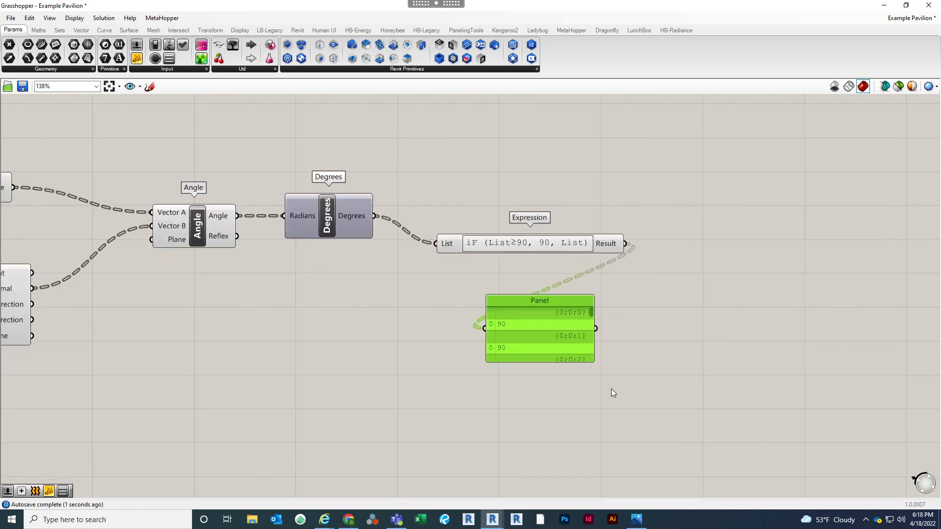
double_click(421, 420)
text(pane)
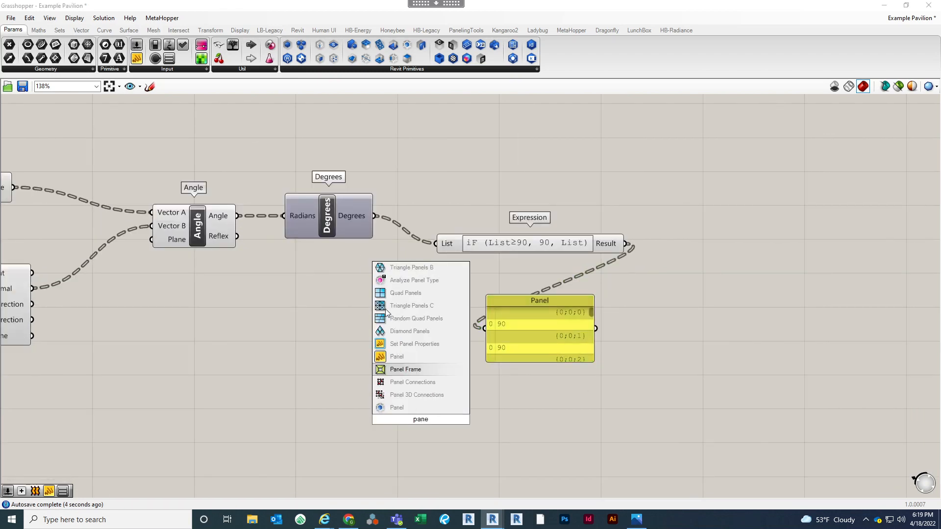
click(414, 357)
drag(420, 392, 430, 333)
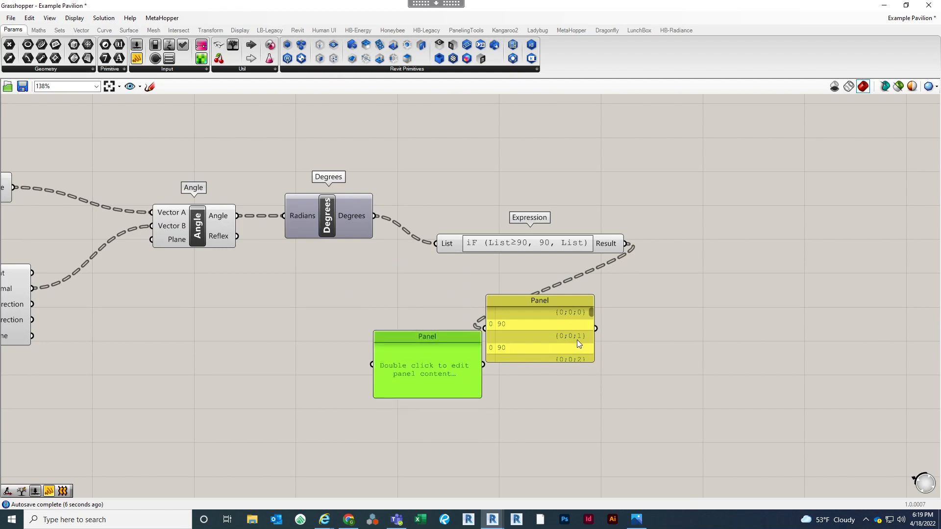
drag(577, 340, 716, 340)
click(433, 329)
drag(433, 324, 463, 302)
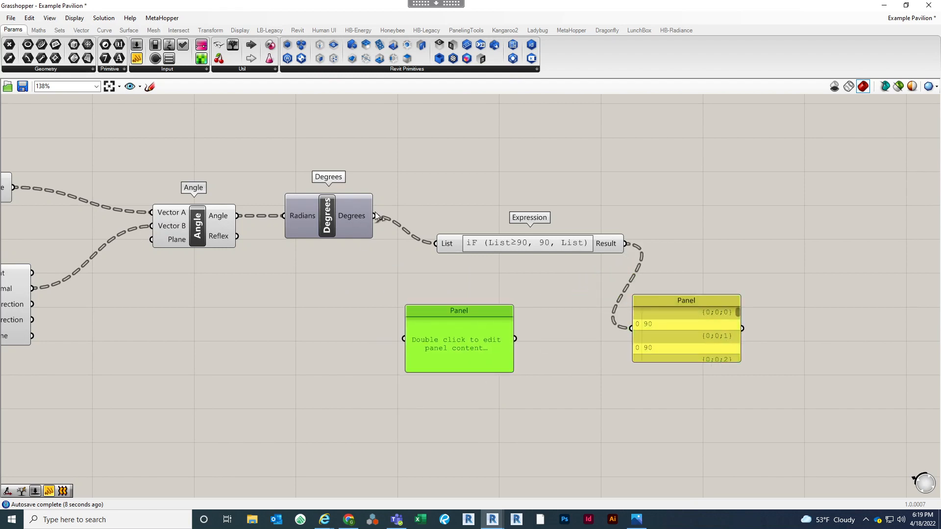
drag(374, 215, 404, 338)
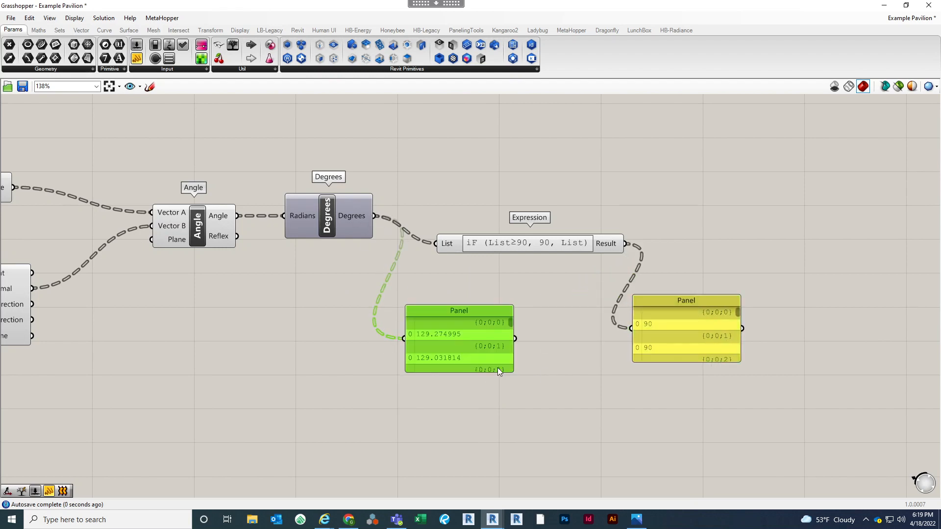
drag(512, 371, 553, 429)
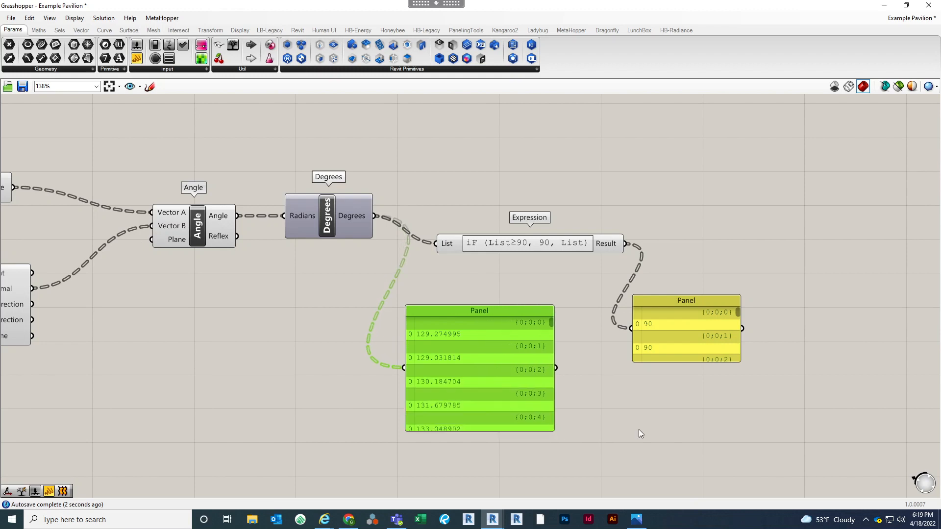
Enlarge the Panel on the Expression's Result and compare the last entries of both Panels
right_drag(638, 429, 503, 411)
drag(353, 384, 333, 365)
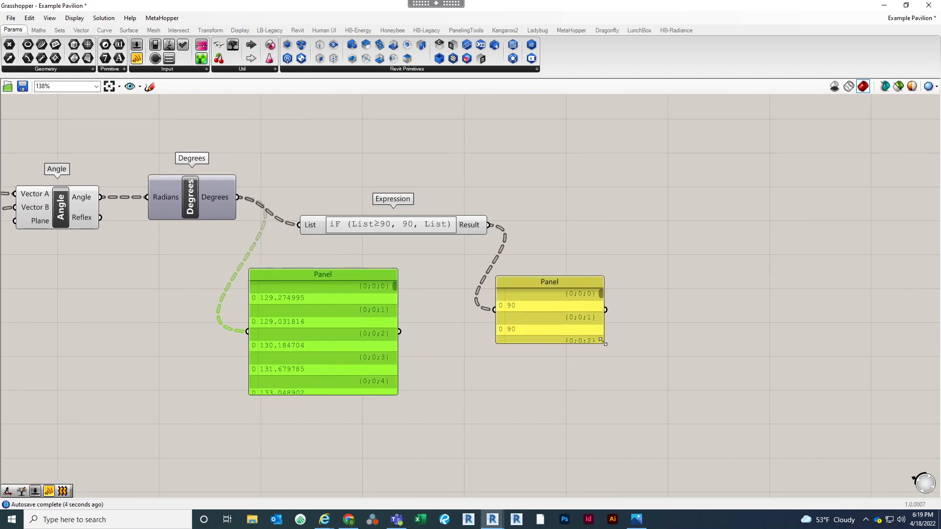
drag(604, 343, 635, 395)
drag(396, 287, 382, 402)
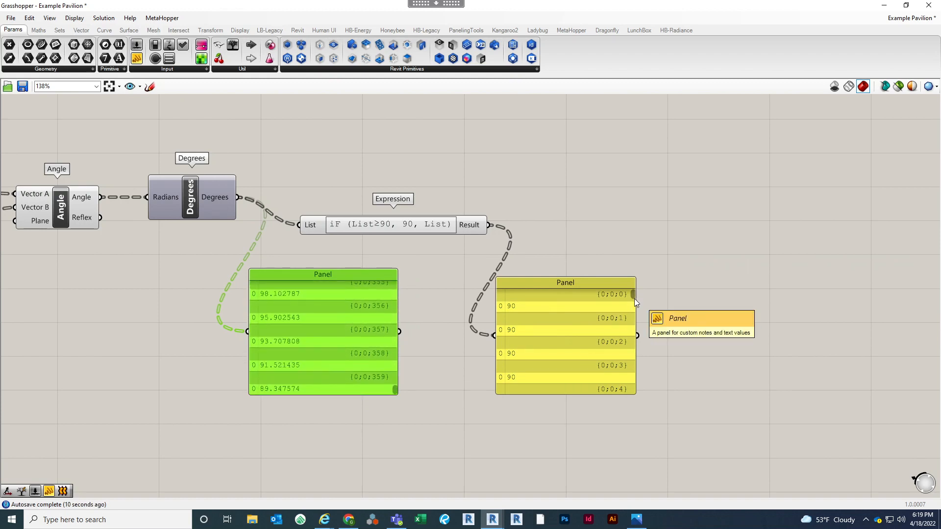
drag(634, 299, 620, 407)
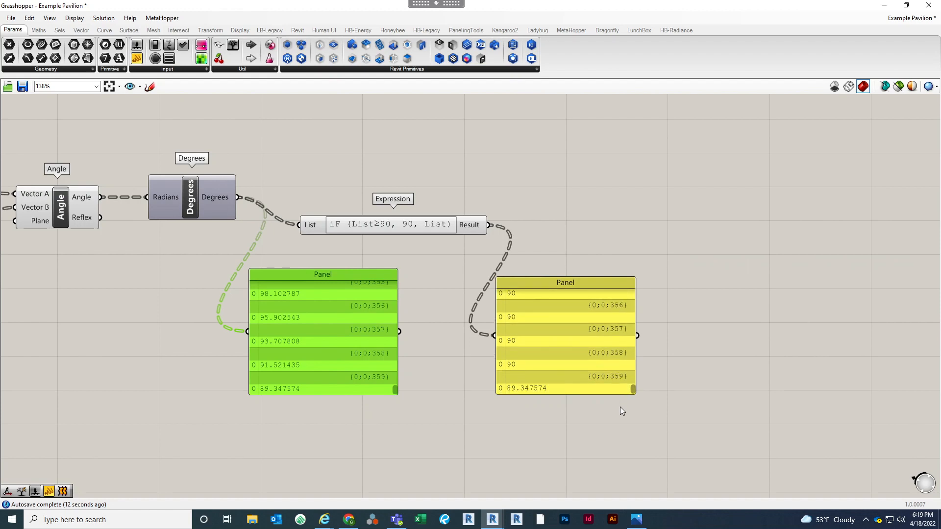
click(470, 426)
Reparameterize the Surface input of the Evaluate Surface component
right_drag(457, 430, 604, 420)
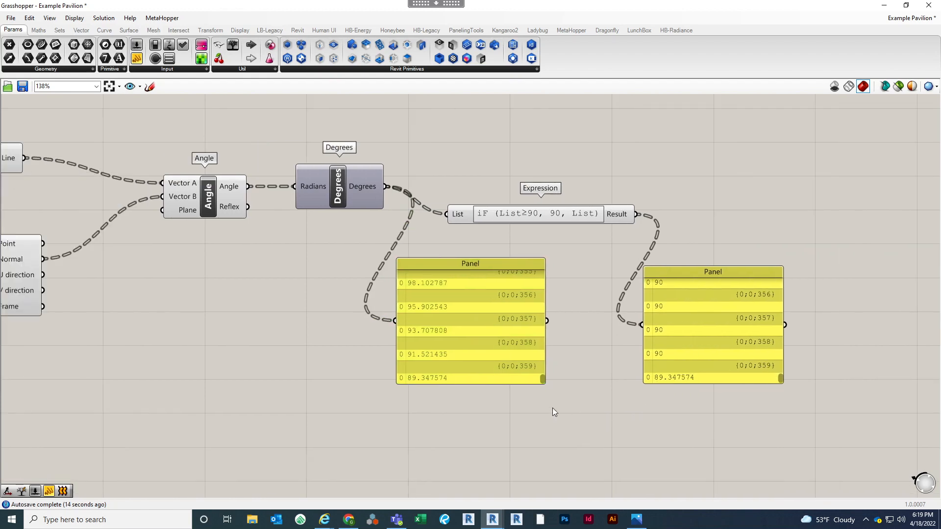
right_drag(478, 355, 635, 343)
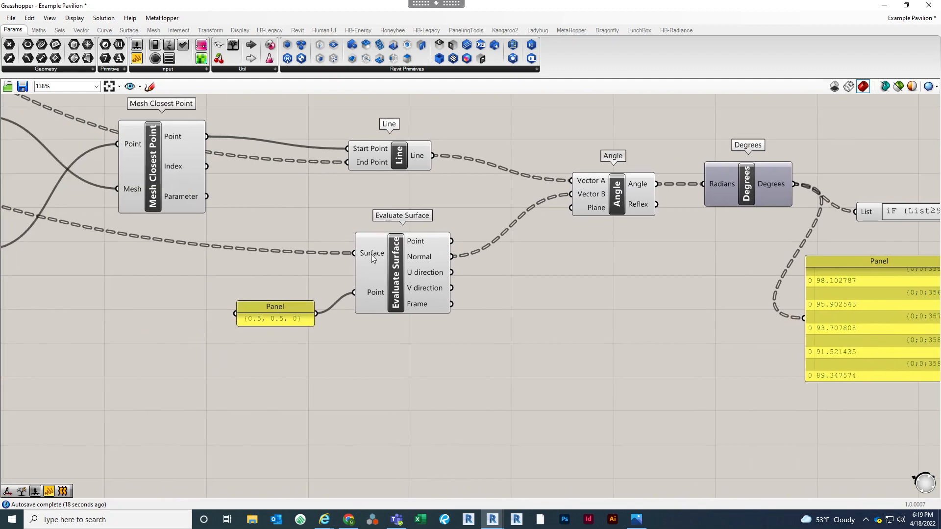
scroll(371, 255, up, 3)
right_click(372, 254)
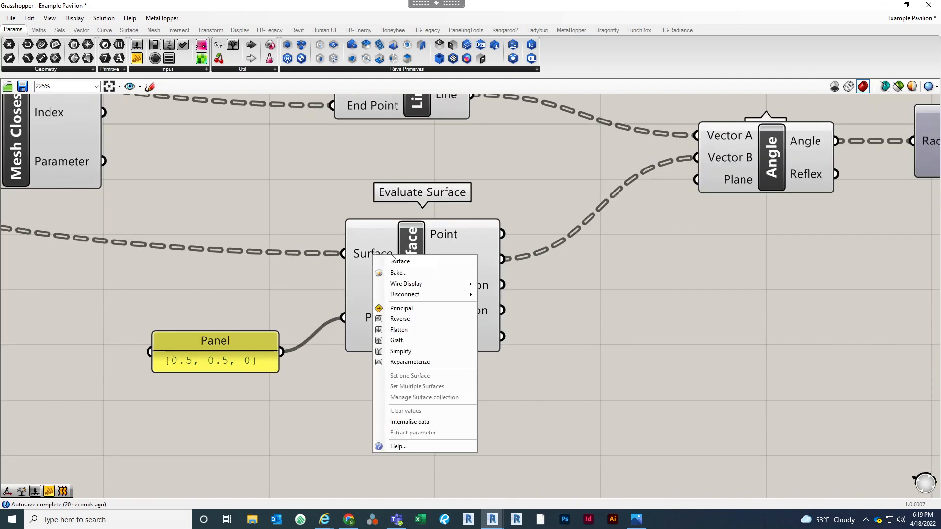
click(437, 363)
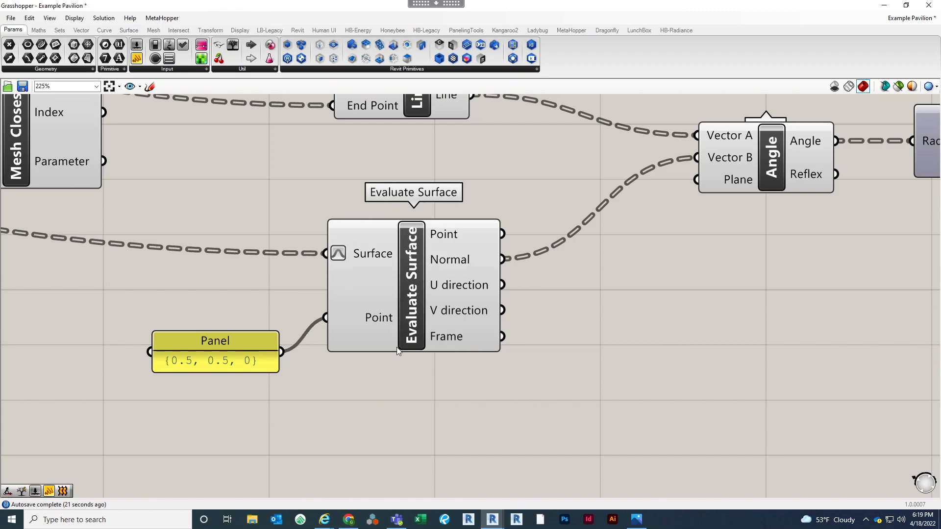
scroll(296, 295, down, 2)
Examine the updated angle values in both Panels and review the Evaluate Surface component's Frame and Normal outputs
right_drag(640, 294, 359, 273)
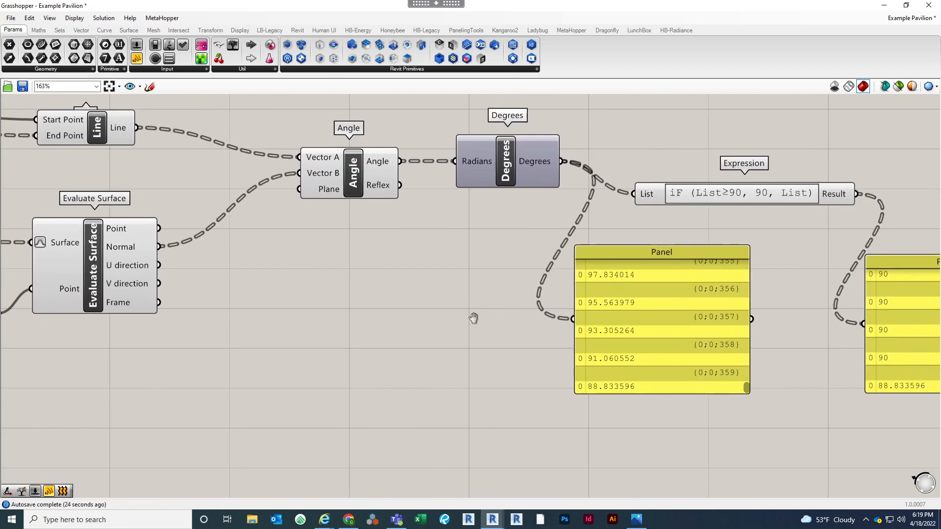
right_drag(474, 317, 244, 287)
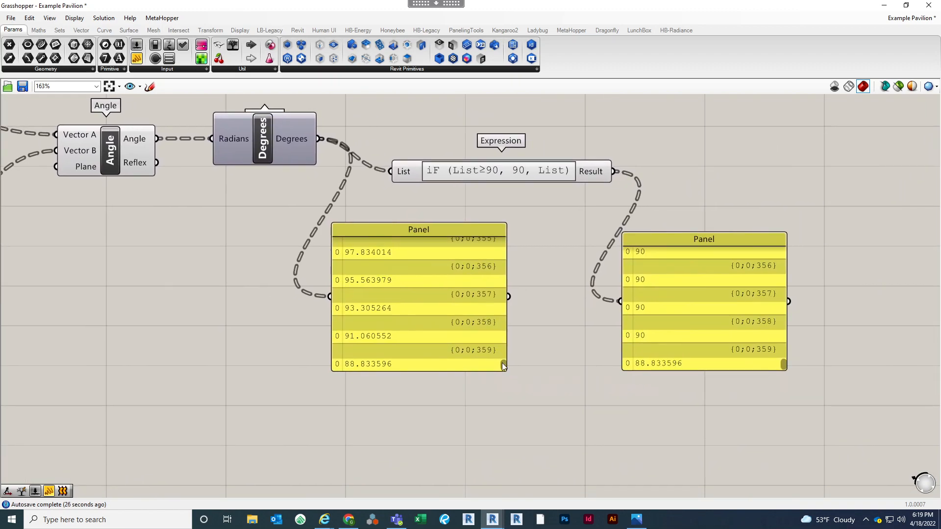
drag(503, 365, 505, 244)
scroll(381, 280, down, 4)
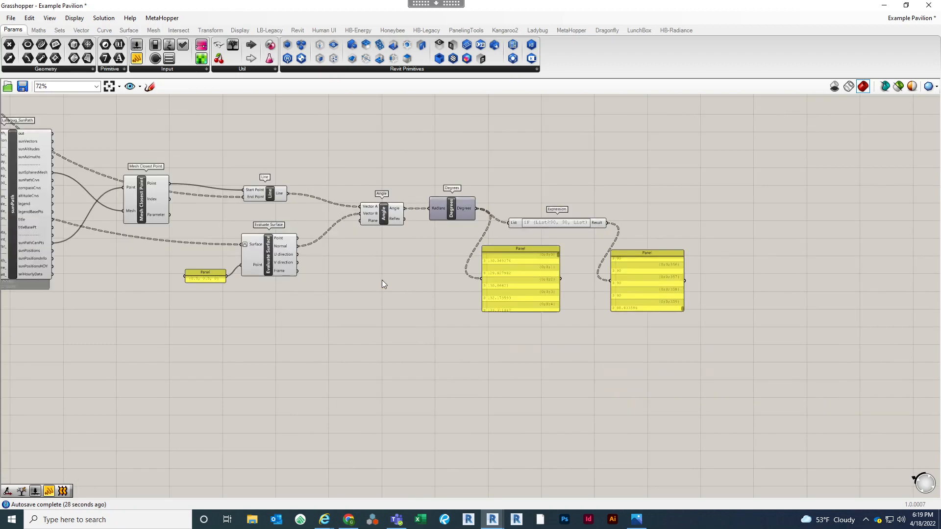
right_drag(382, 281, 488, 294)
scroll(539, 157, up, 3)
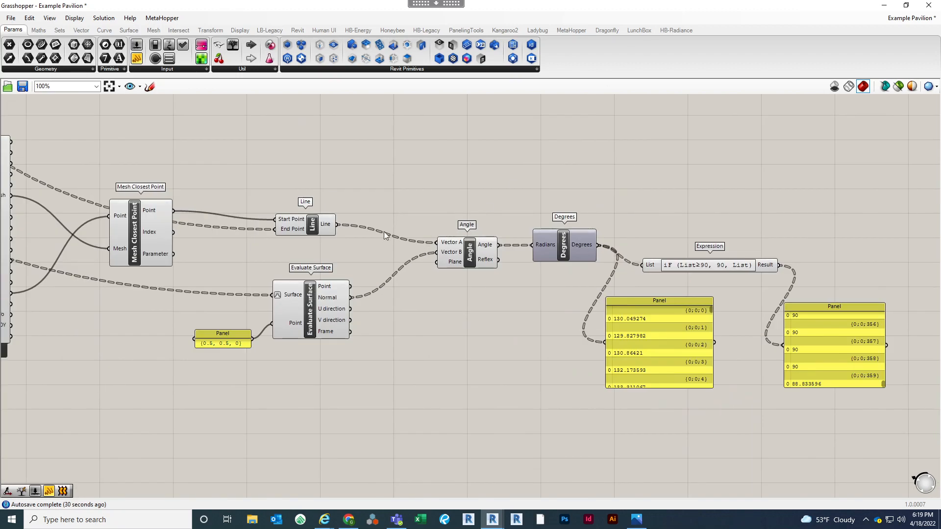
right_drag(392, 187, 405, 187)
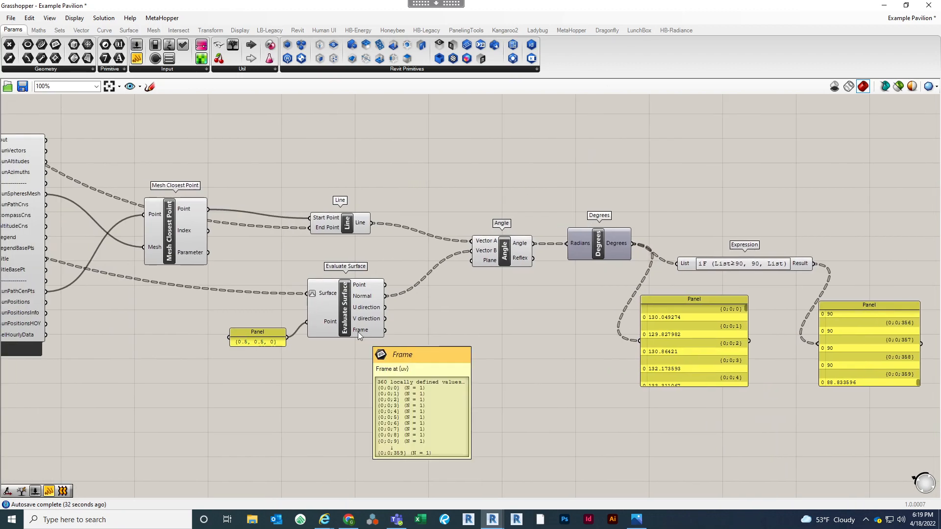
mouse_move(374, 297)
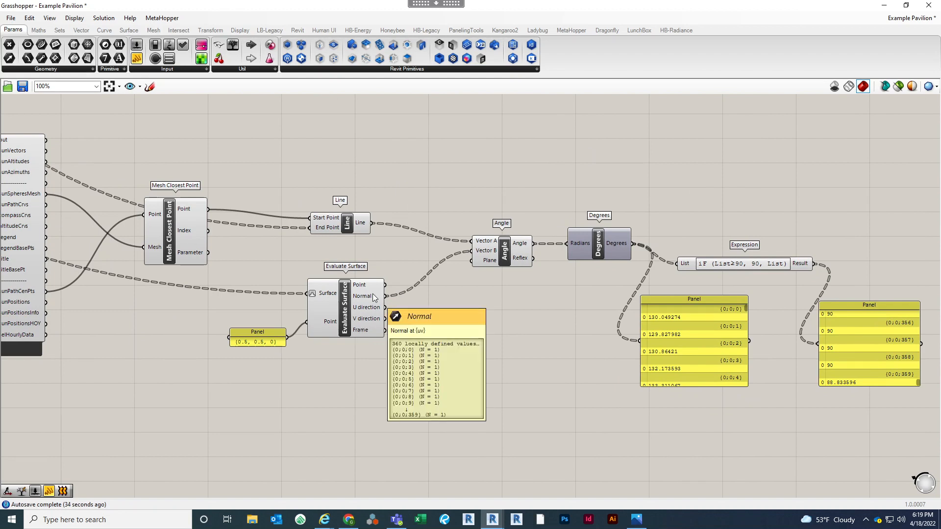
Switch to the Revit 3D view and inspect the pavilion's panels and sun lines from several angles
key(alt+Tab)
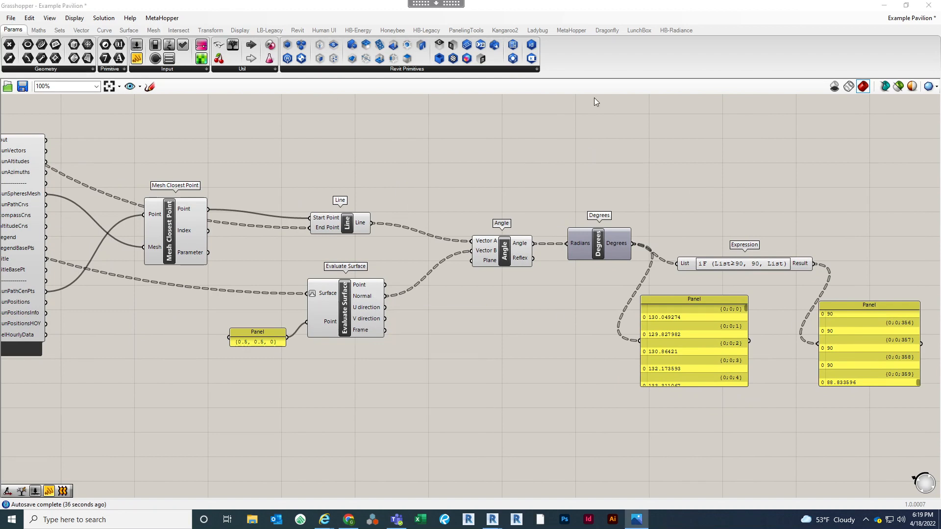
click(883, 5)
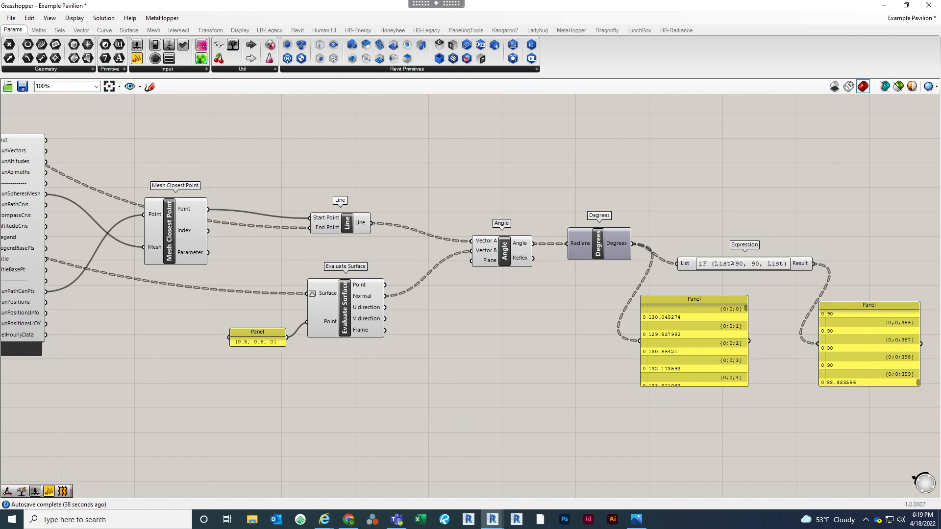
click(885, 6)
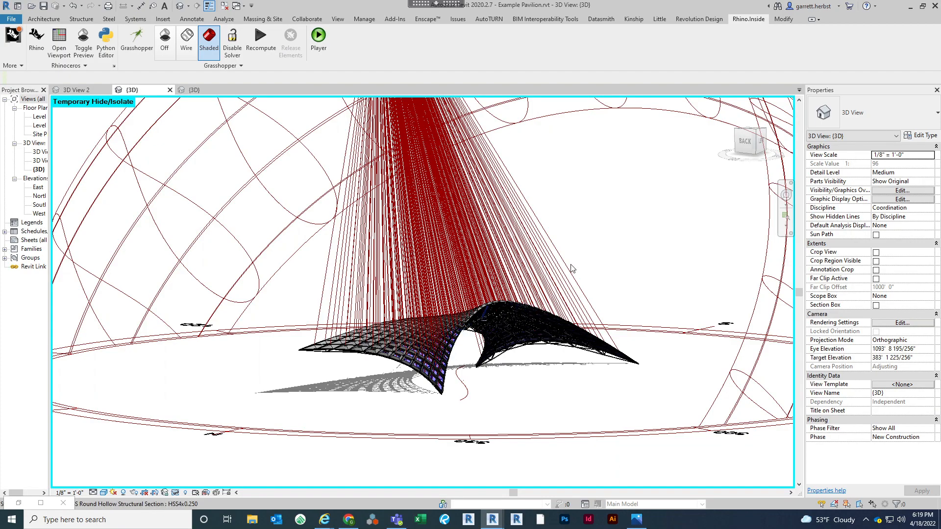
shift+middle_drag(357, 399, 428, 336)
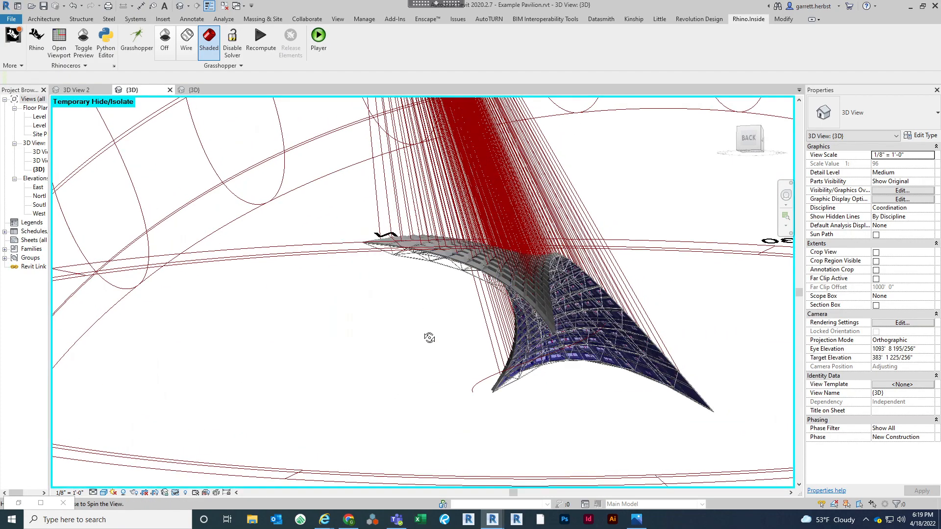
shift+middle_drag(438, 230, 441, 270)
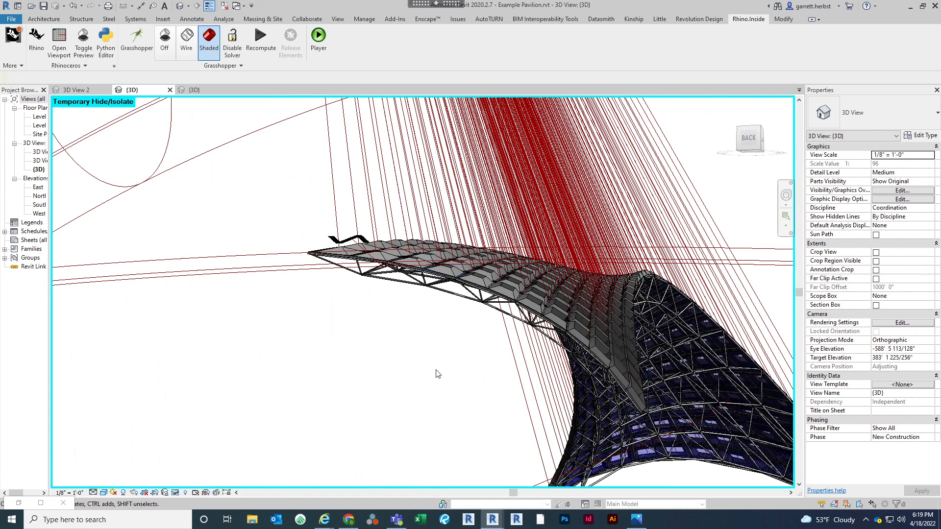
shift+middle_drag(446, 412, 442, 414)
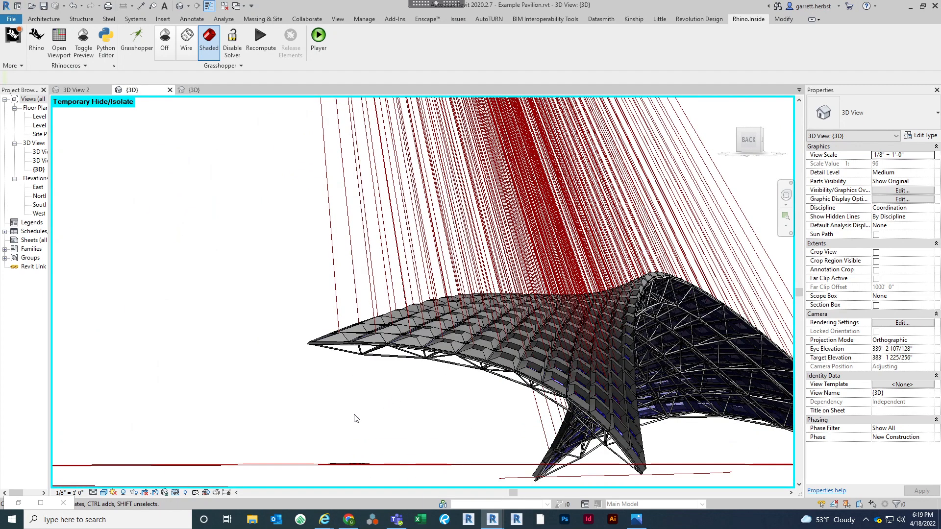
scroll(374, 406, up, 1)
mouse_move(501, 508)
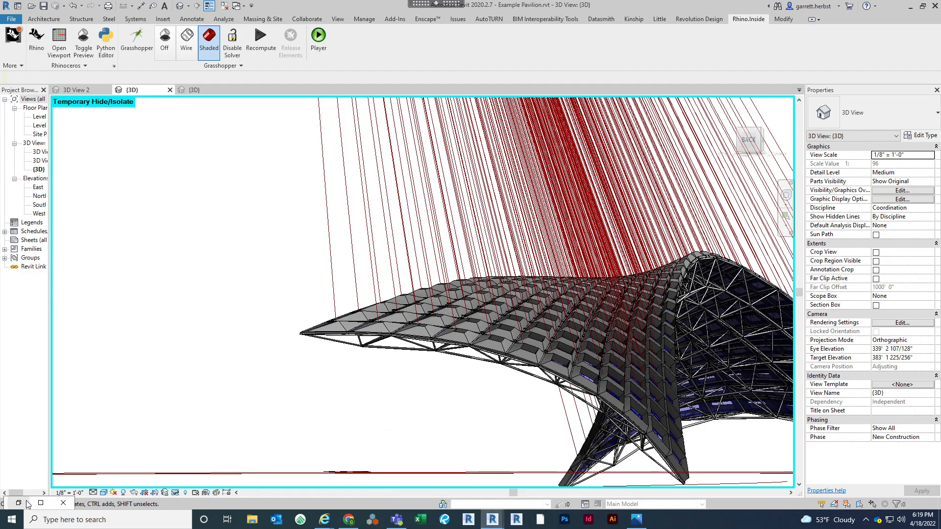
Return to Grasshopper, add a Line SDL component, and connect Evaluate Surface's Point to Start and Normal to Direction
click(16, 502)
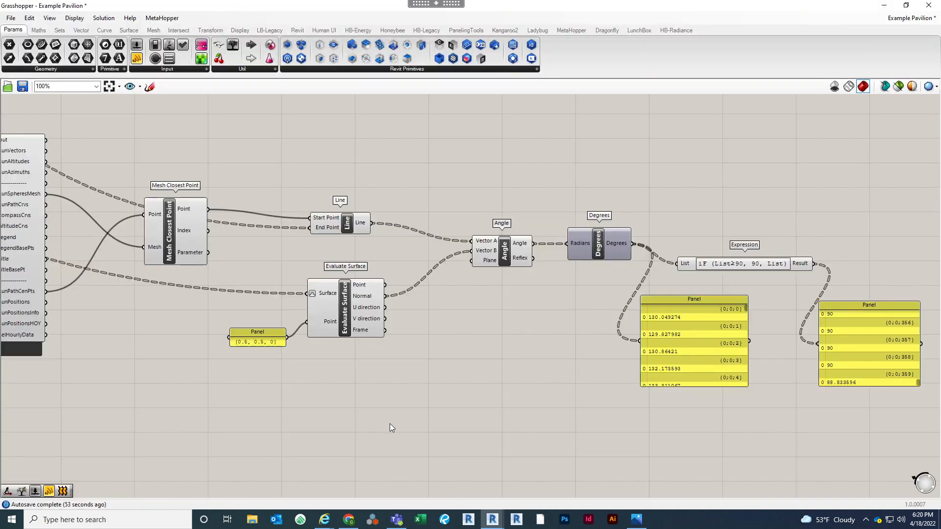
double_click(459, 387)
text(line)
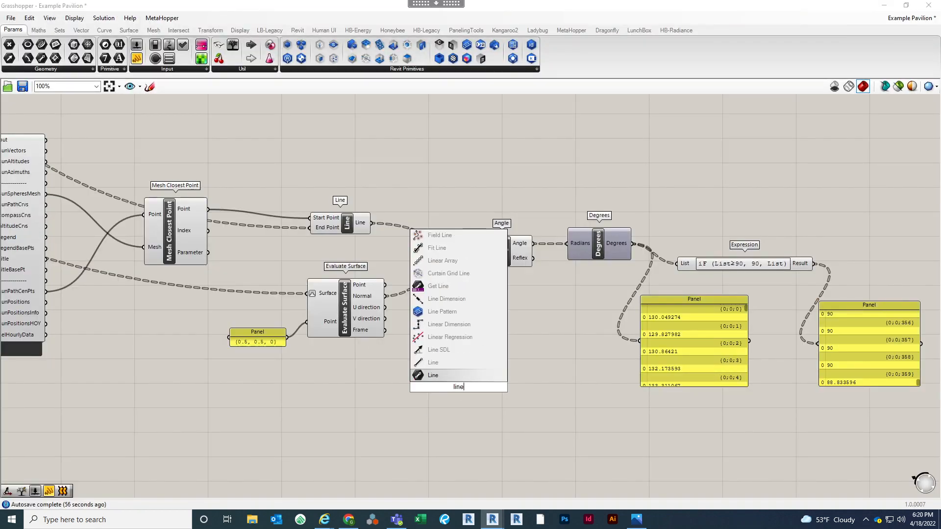
click(452, 351)
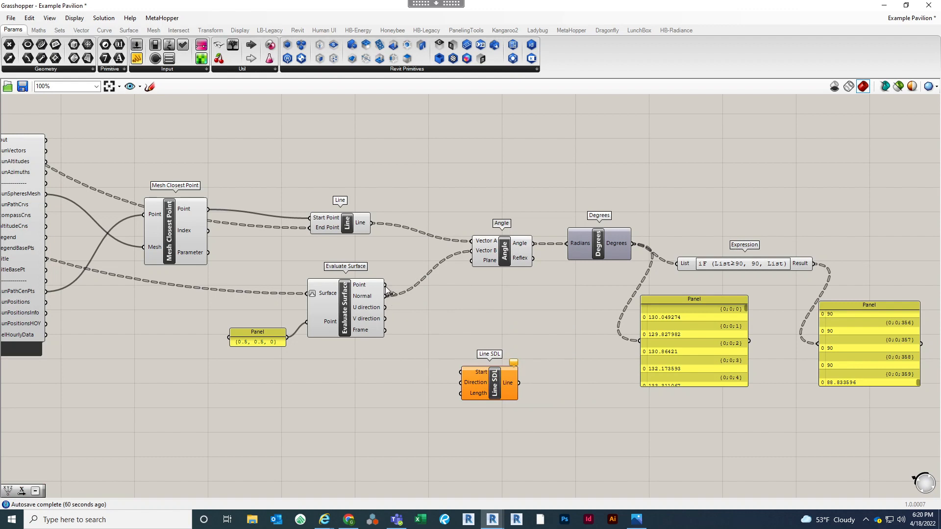
drag(385, 285, 461, 372)
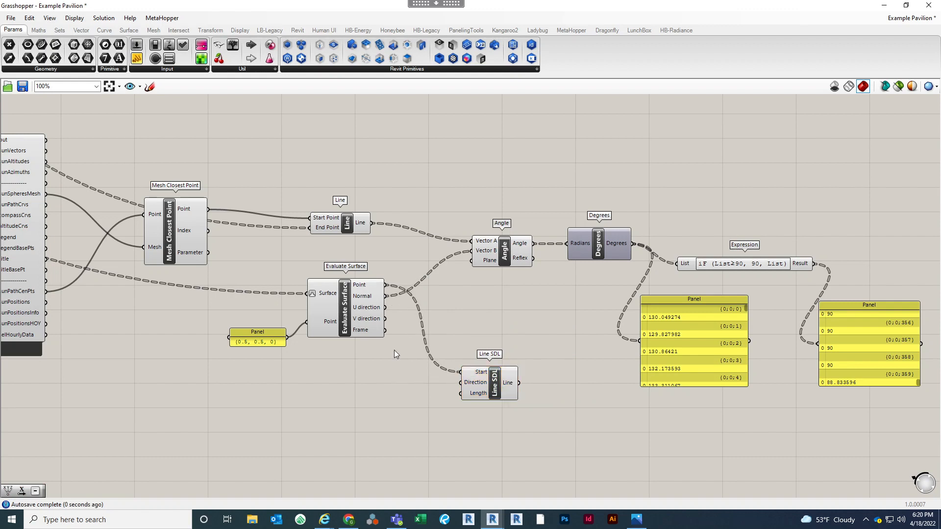
drag(385, 296, 460, 383)
Float the Grasshopper window over the Revit view and connect a new Number Slider with value 15 to Line SDL's Length input
drag(520, 6, 508, 161)
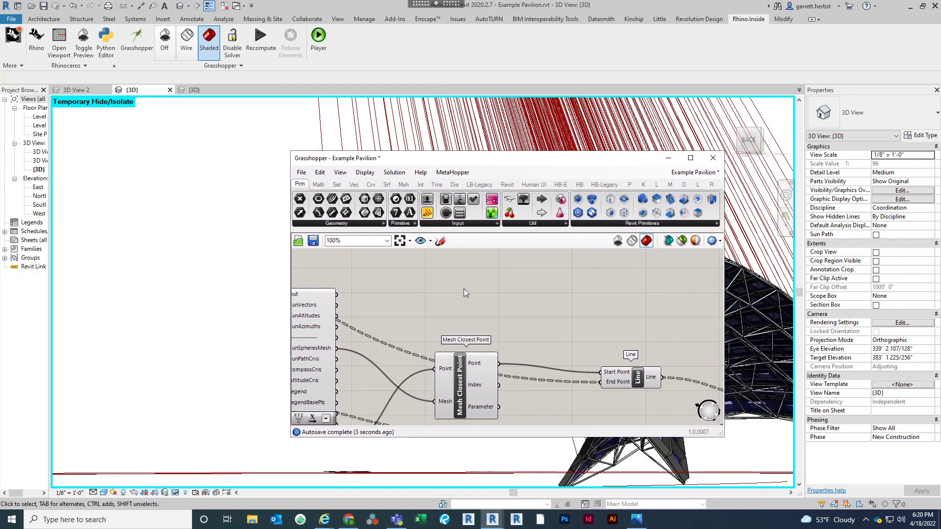
scroll(506, 308, down, 4)
scroll(518, 400, up, 6)
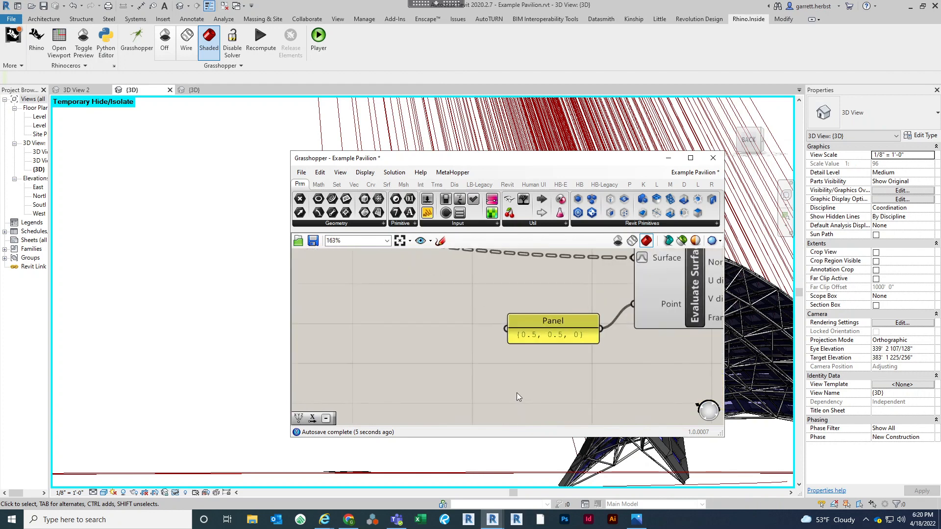
right_drag(517, 393, 410, 344)
scroll(410, 343, down, 4)
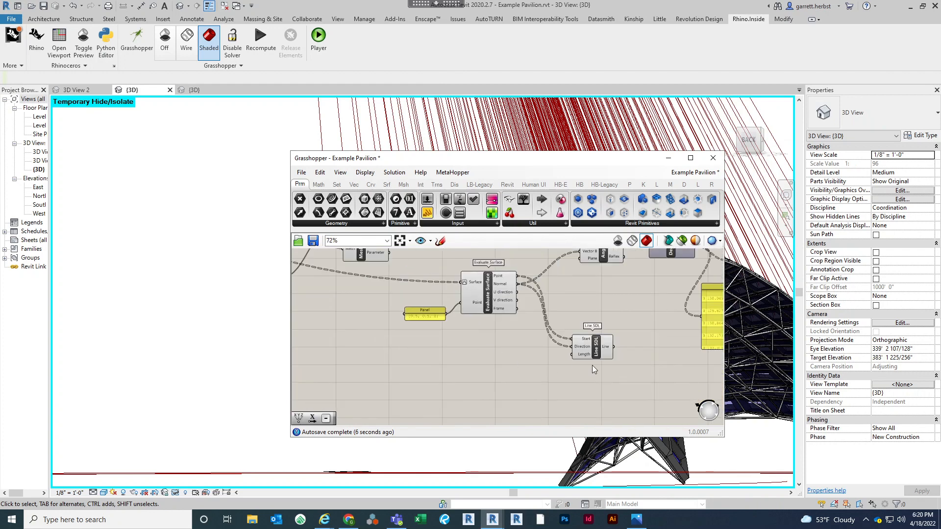
double_click(499, 376)
text(number slider)
key(Return)
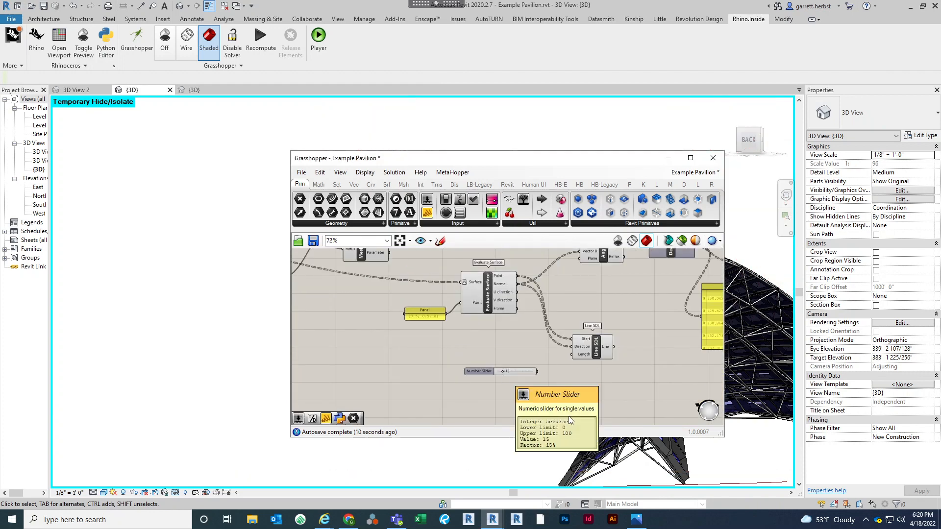
scroll(547, 377, up, 4)
drag(526, 365, 600, 328)
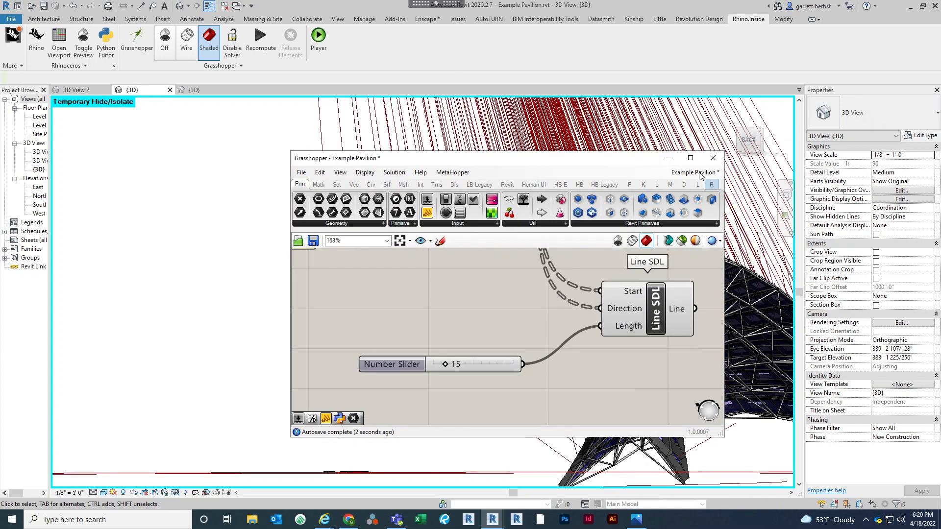
Hide the Grasshopper window and inspect the normal lines against the sun lines on the pavilion's panels in Revit
click(667, 158)
shift+middle_drag(448, 295, 546, 470)
scroll(278, 404, up, 3)
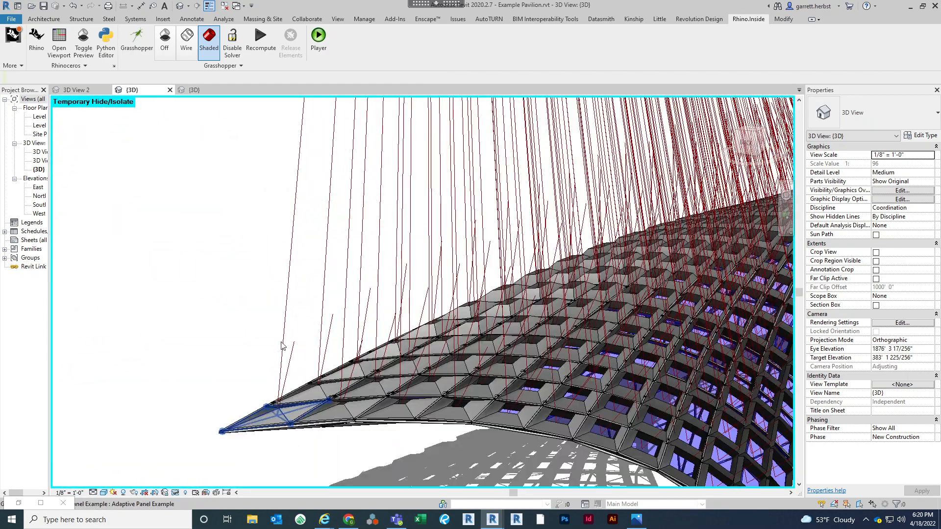
scroll(261, 328, down, 3)
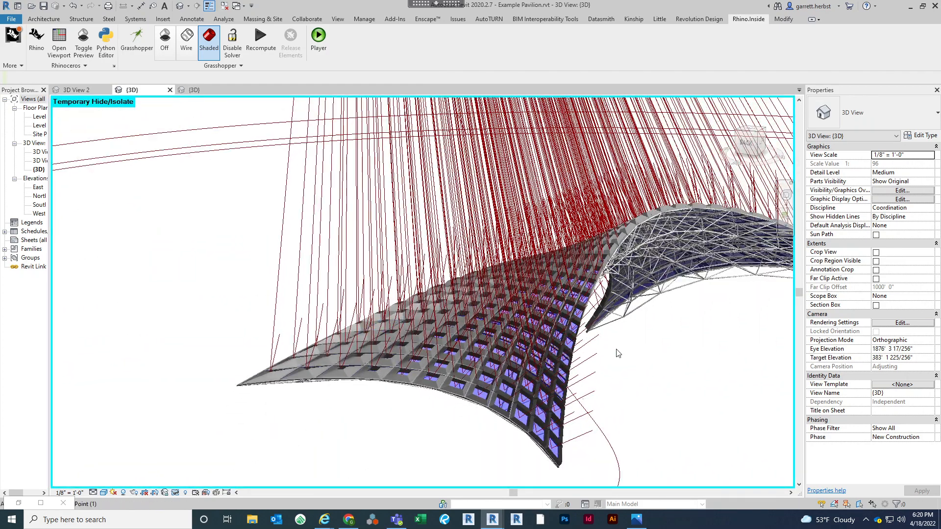
shift+middle_drag(630, 375, 382, 338)
scroll(388, 353, up, 5)
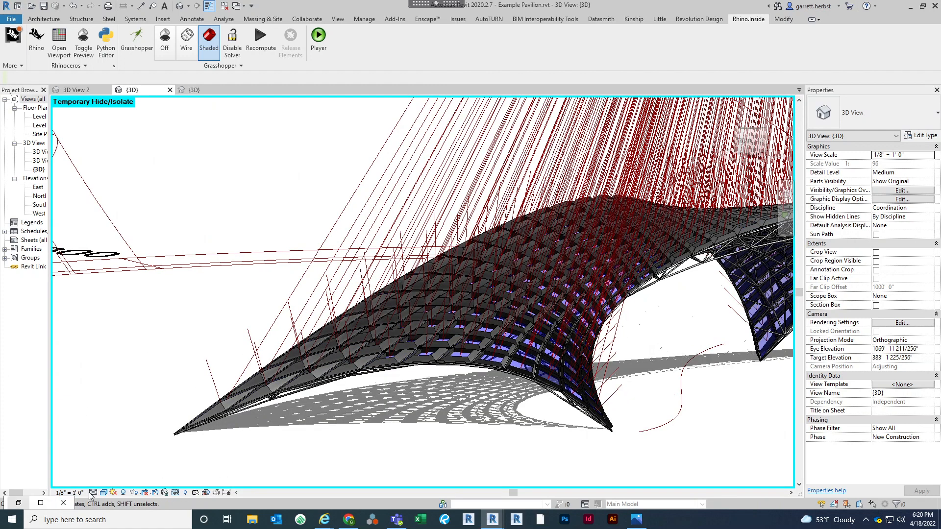
Restore Grasshopper and swap the Angle inputs, connecting Evaluate Surface's Normal to Vector A and Line to Vector B
click(19, 502)
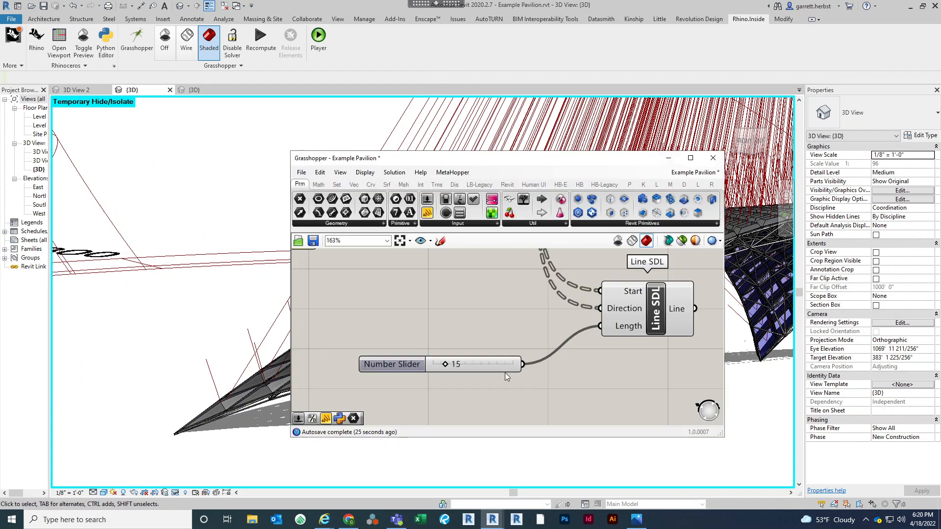
scroll(495, 340, down, 4)
right_drag(483, 340, 441, 384)
scroll(497, 294, up, 5)
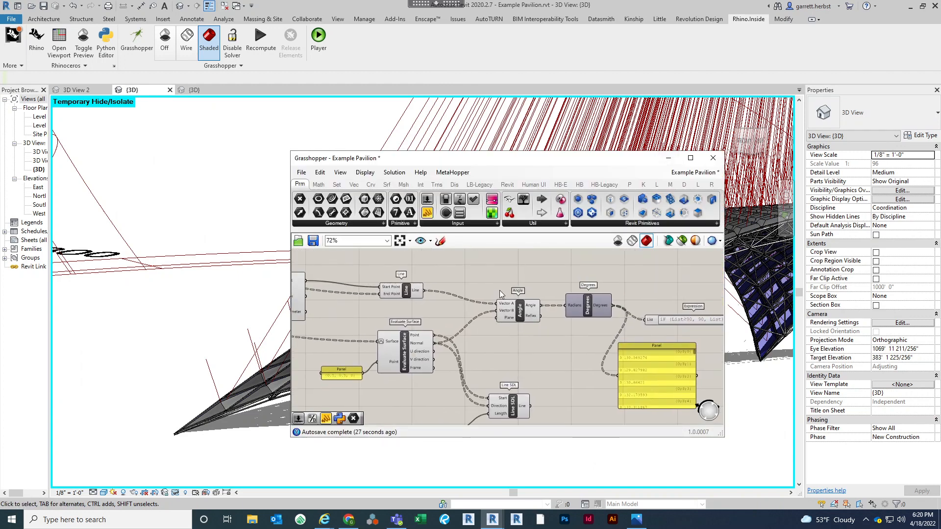
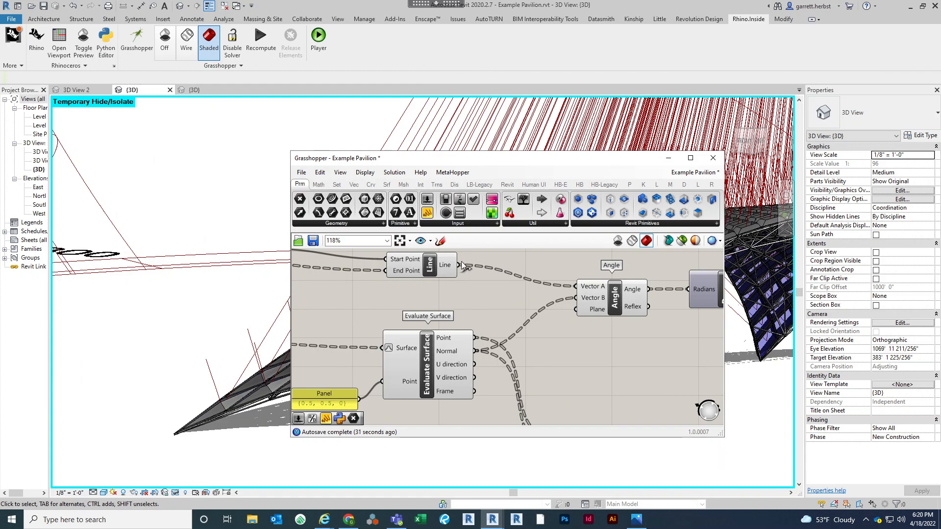
drag(460, 265, 577, 298)
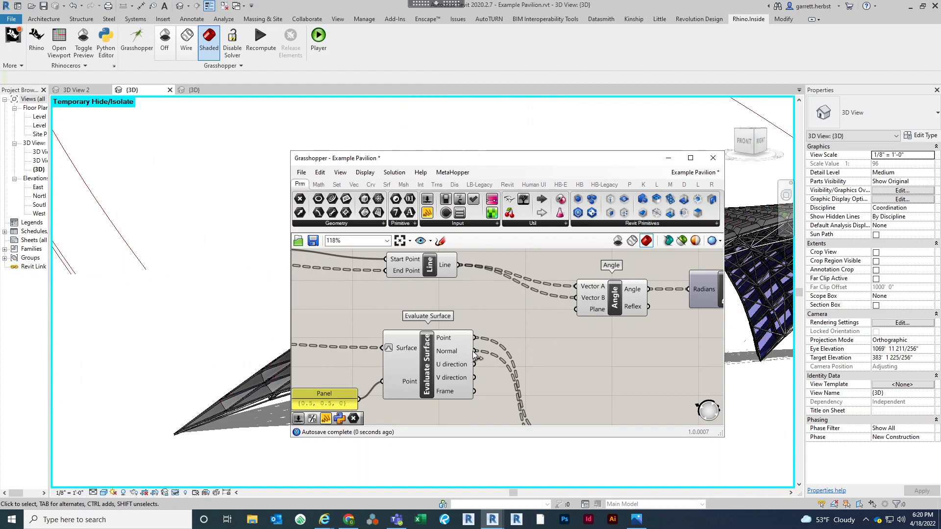
drag(474, 351, 579, 286)
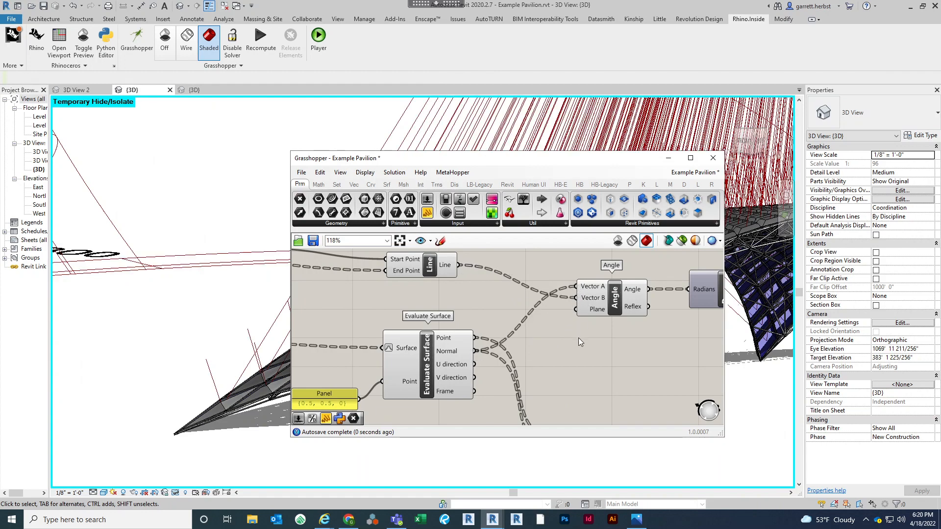
Examine the angle values in the Degrees and Expression Panels from the beginning to the end of the lists
right_drag(683, 329, 448, 345)
scroll(426, 332, down, 1)
scroll(425, 331, down, 2)
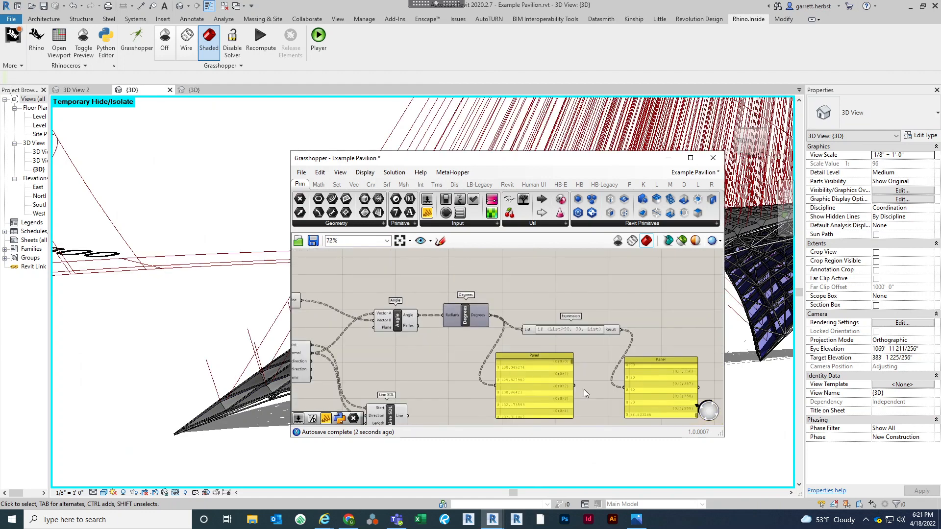
scroll(586, 389, up, 3)
right_drag(591, 386, 524, 322)
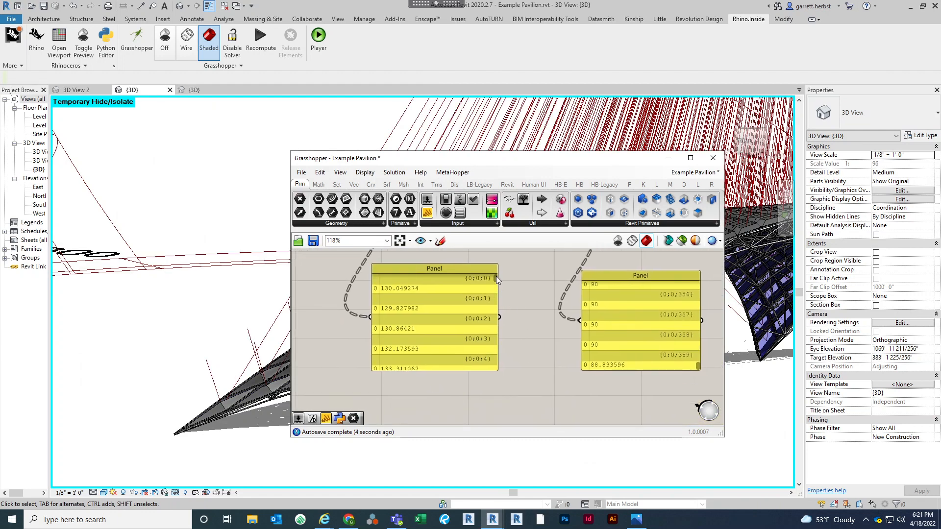
drag(496, 275, 494, 369)
right_drag(559, 364, 618, 369)
scroll(613, 367, down, 4)
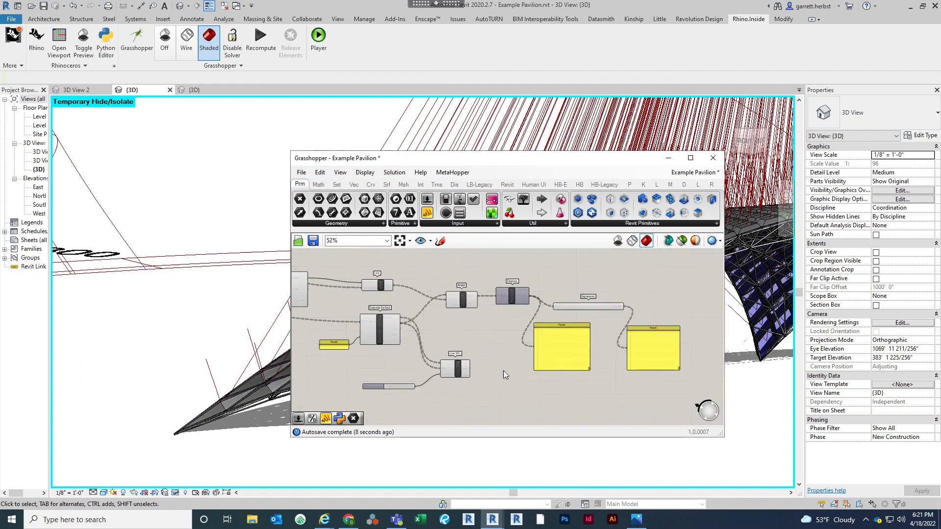
right_drag(504, 371, 562, 372)
scroll(454, 277, up, 5)
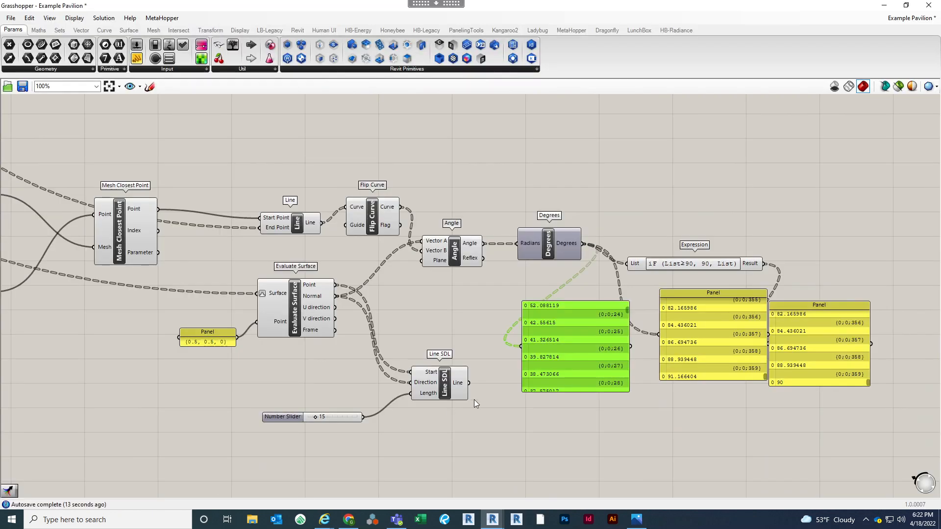
Review the chain from Line through Flip Curve to Angle, shifting the Angle component slightly for clearance
drag(471, 256, 488, 256)
click(446, 198)
scroll(434, 161, up, 3)
right_drag(487, 156, 591, 147)
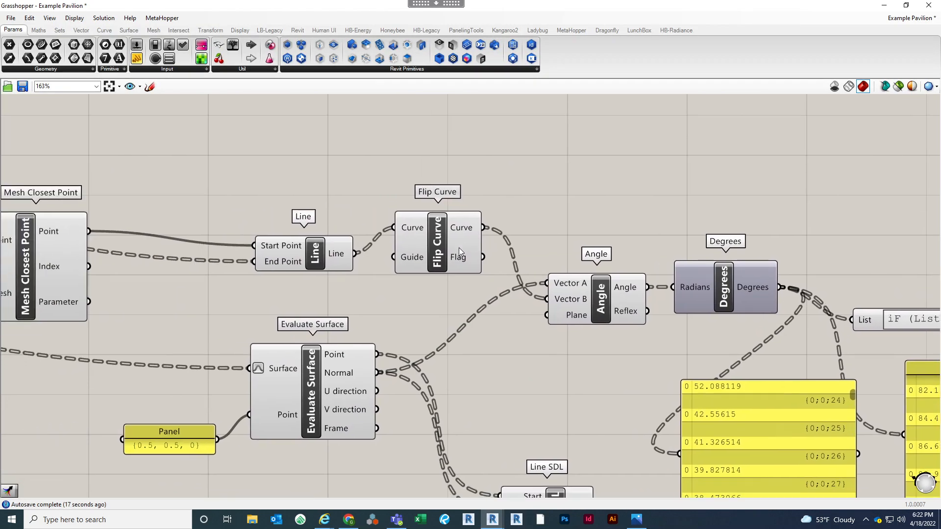
click(464, 262)
right_drag(483, 185, 589, 177)
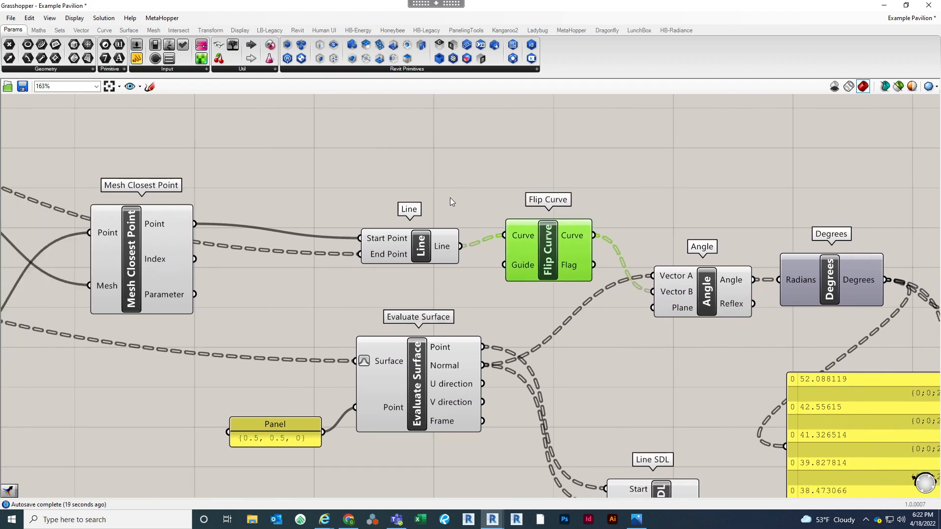
right_drag(626, 236, 571, 192)
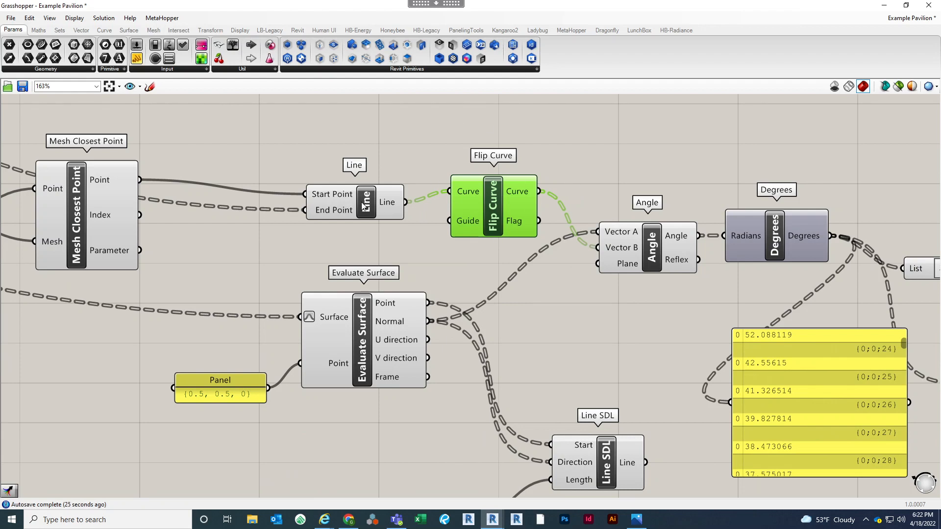
drag(379, 192, 370, 188)
right_drag(370, 216, 313, 206)
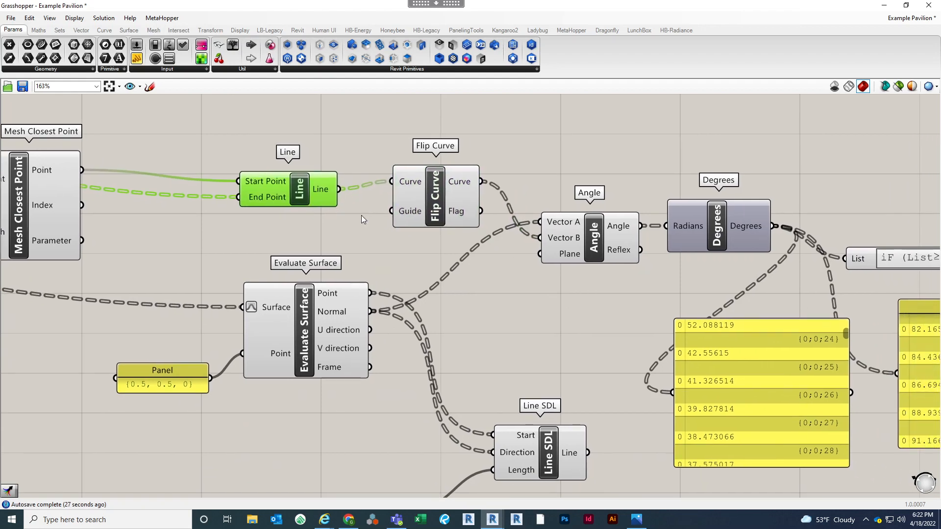
right_drag(469, 263, 448, 260)
drag(565, 230, 552, 237)
right_drag(595, 273, 450, 257)
right_drag(765, 346, 681, 336)
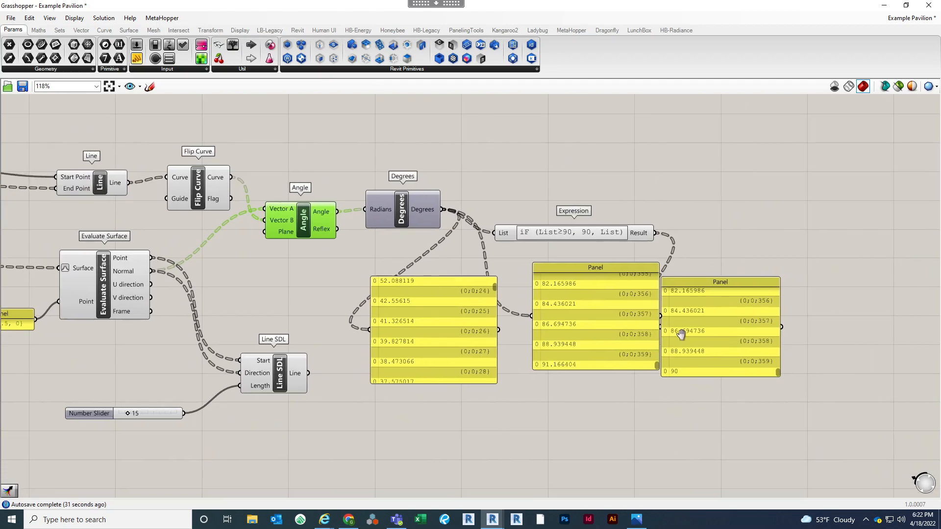
Delete the extra Degrees Panel and space the remaining two Panels apart beneath the Expression component
click(454, 336)
key(Delete)
drag(719, 325, 751, 322)
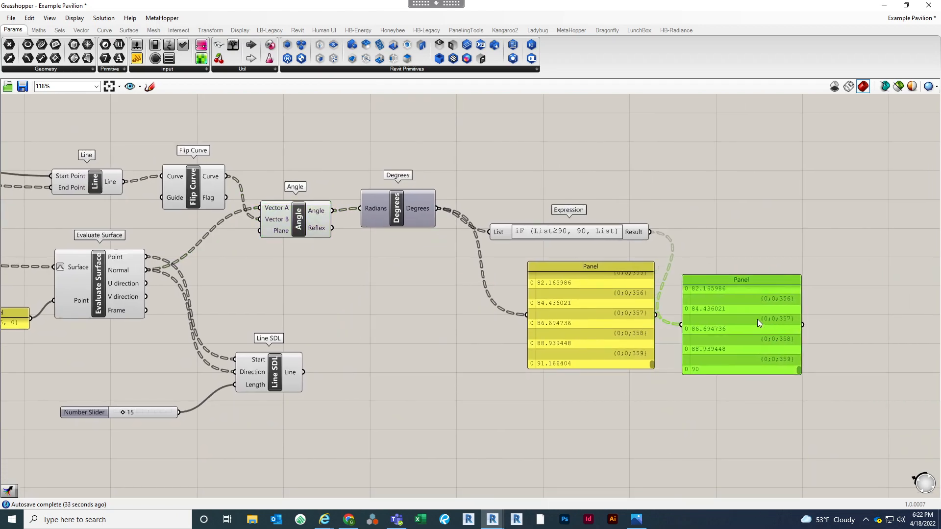
drag(548, 304, 512, 307)
Compare the uncapped Degrees values with the capped Expression values at the end and start of both Panels
scroll(621, 368, up, 3)
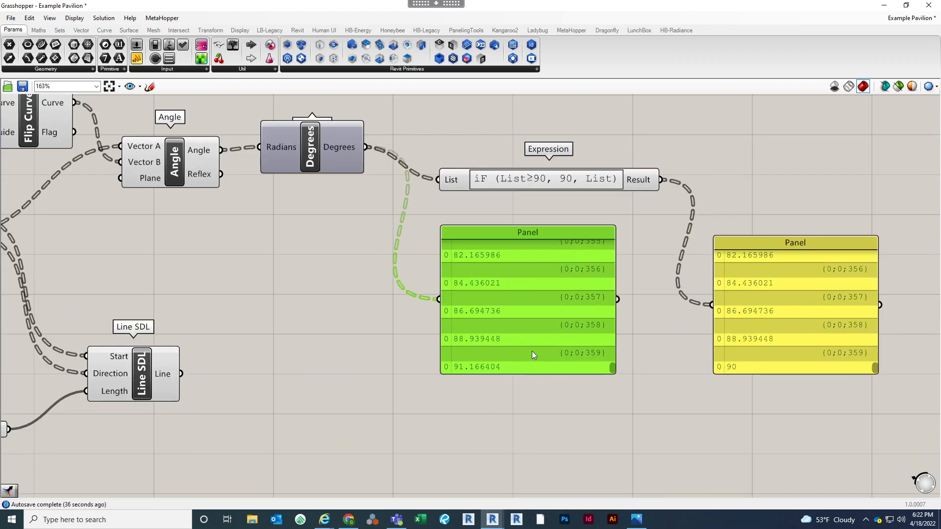
drag(611, 366, 621, 227)
drag(875, 366, 887, 214)
right_drag(723, 228, 551, 296)
scroll(519, 331, down, 5)
right_drag(587, 264, 544, 278)
click(637, 519)
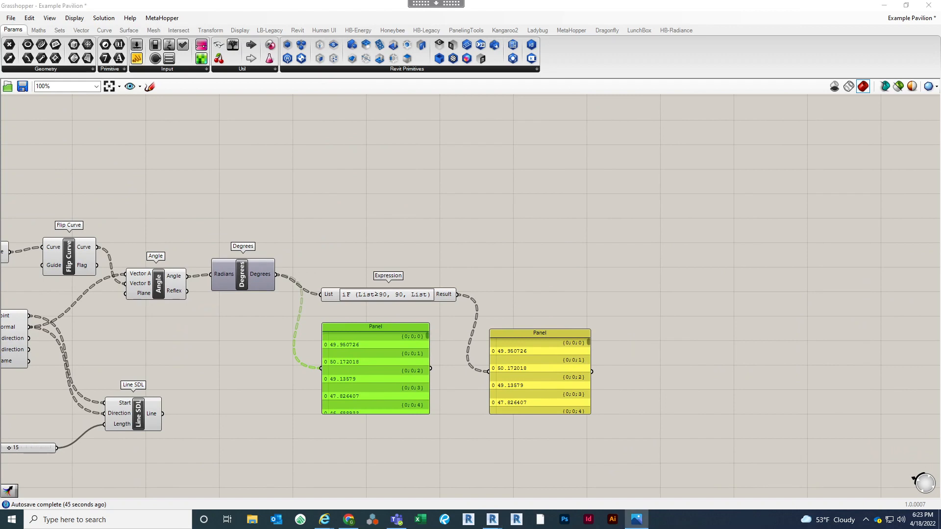
double_click(659, 274)
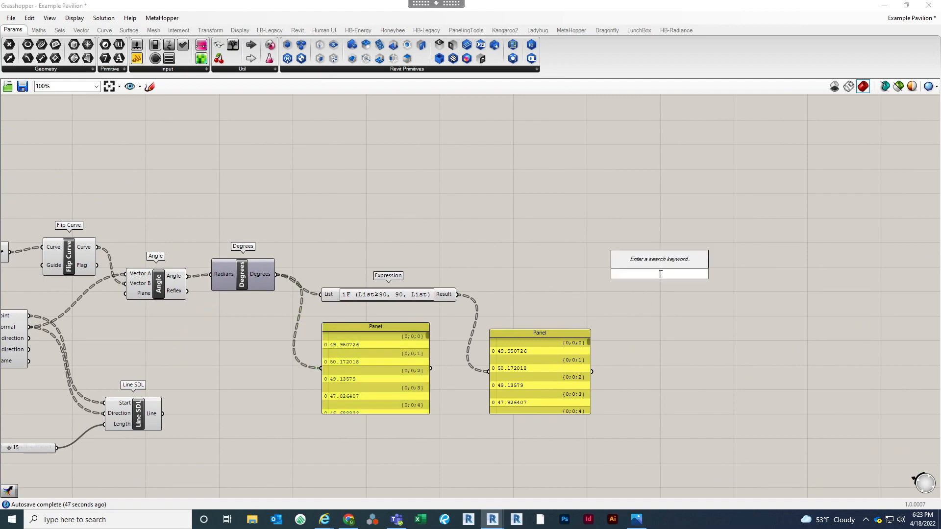
text(bounds)
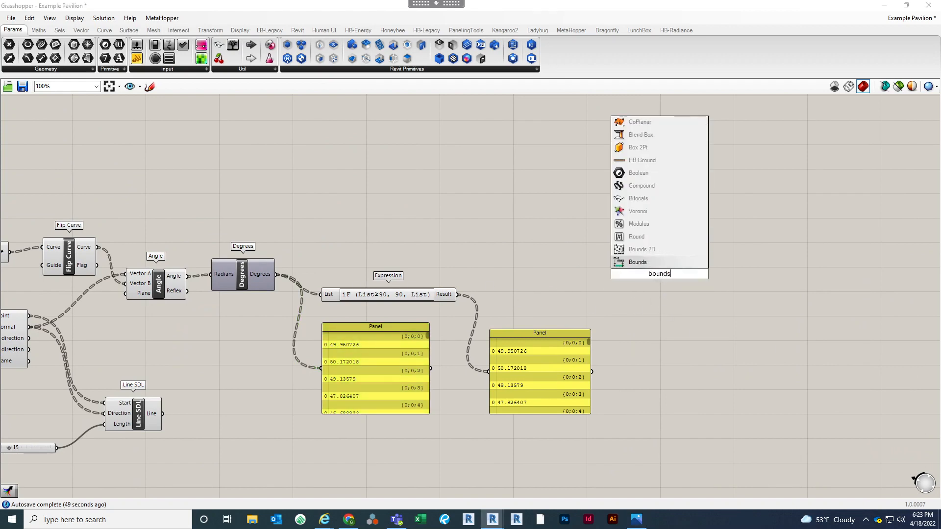
click(654, 250)
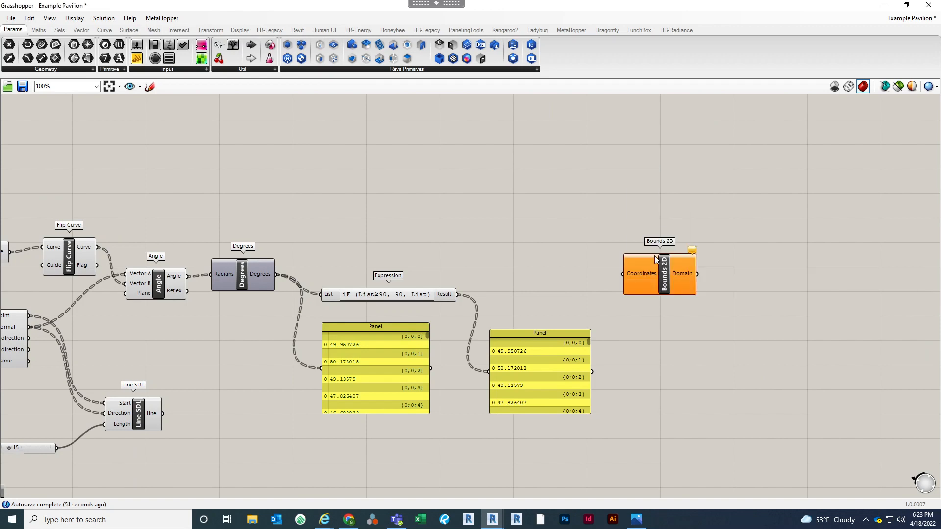
click(662, 277)
key(Delete)
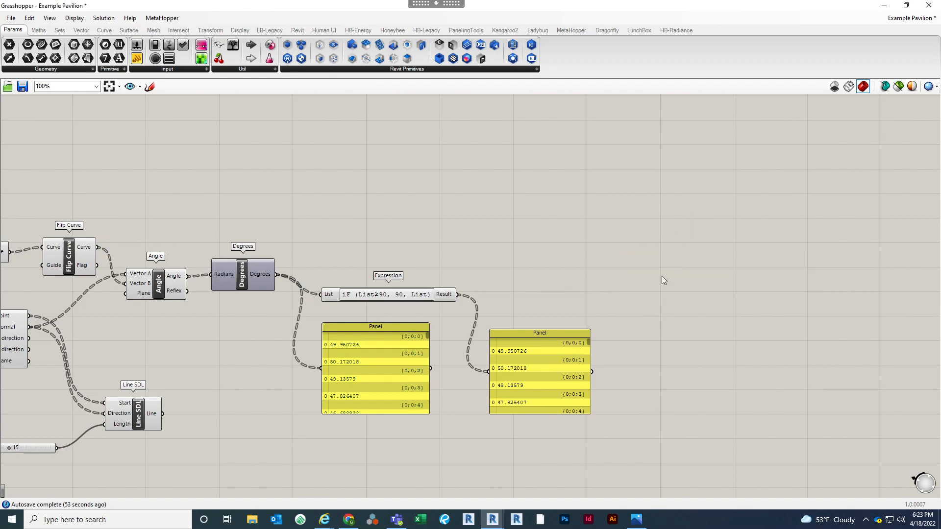
double_click(661, 275)
Duplicate the existing Bounds, Construct Domain and Remap Numbers group together with its 0.999 and 0.501 sliders
scroll(662, 319, down, 8)
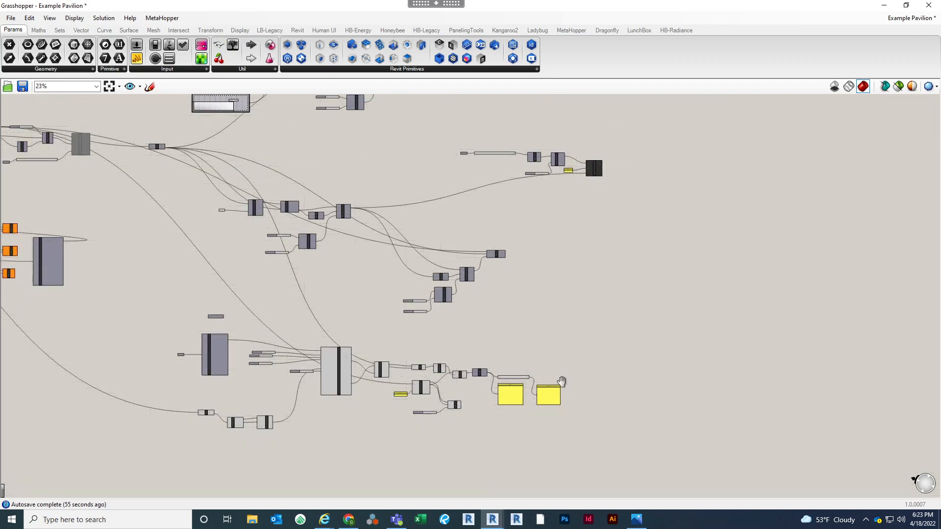
scroll(422, 386, up, 8)
drag(591, 426, 745, 324)
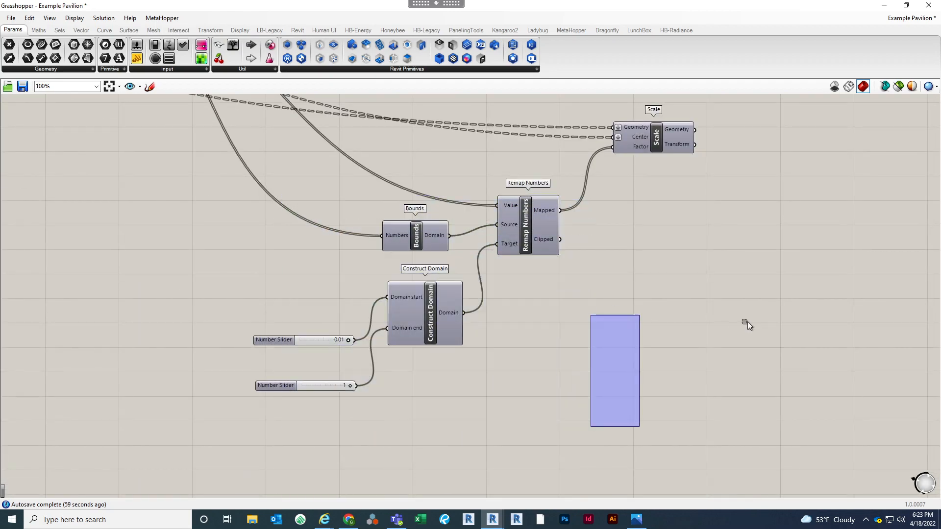
scroll(449, 278, down, 5)
right_drag(449, 278, 494, 310)
scroll(495, 274, up, 6)
drag(606, 352, 254, 204)
shift+drag(610, 186, 589, 173)
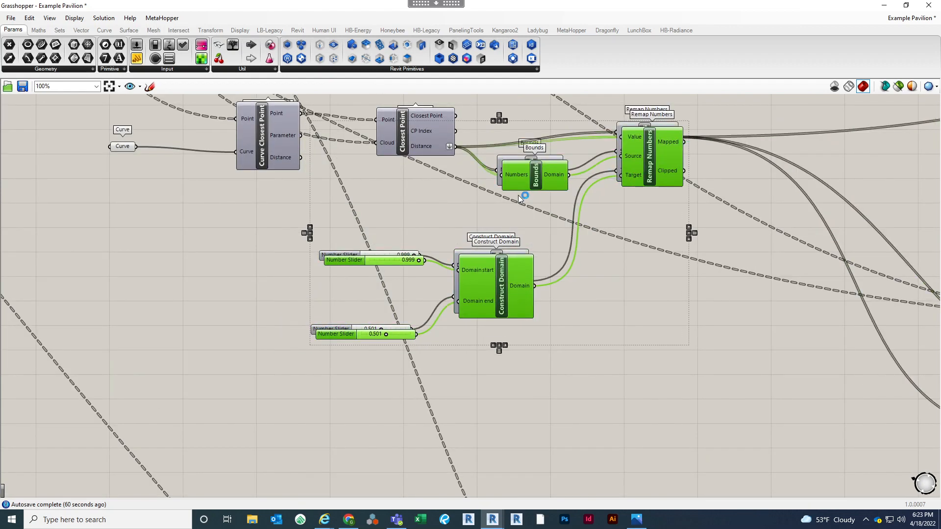
Move the duplicated remapping group down beside the Panel that shows the Expression's Result
scroll(518, 195, down, 8)
drag(518, 195, 902, 372)
scroll(917, 377, up, 4)
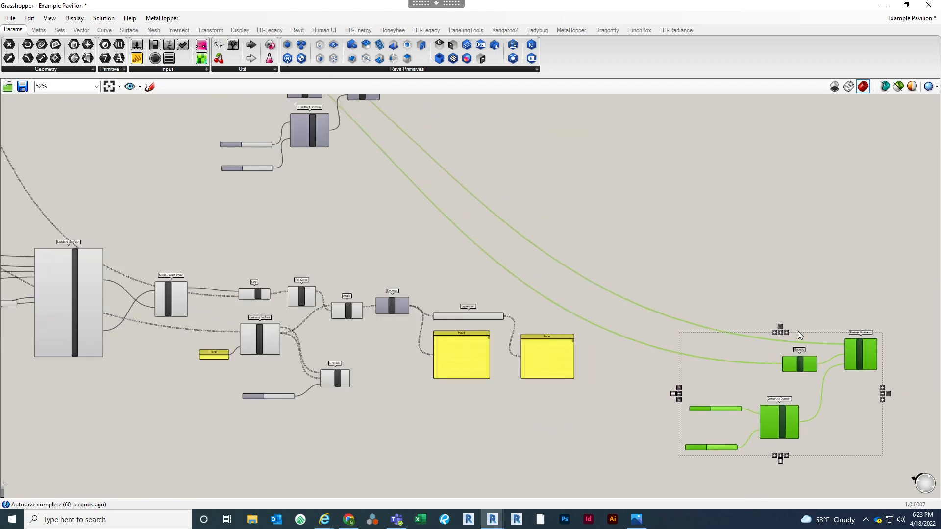
drag(853, 354, 779, 299)
scroll(727, 363, up, 4)
right_drag(751, 368, 730, 368)
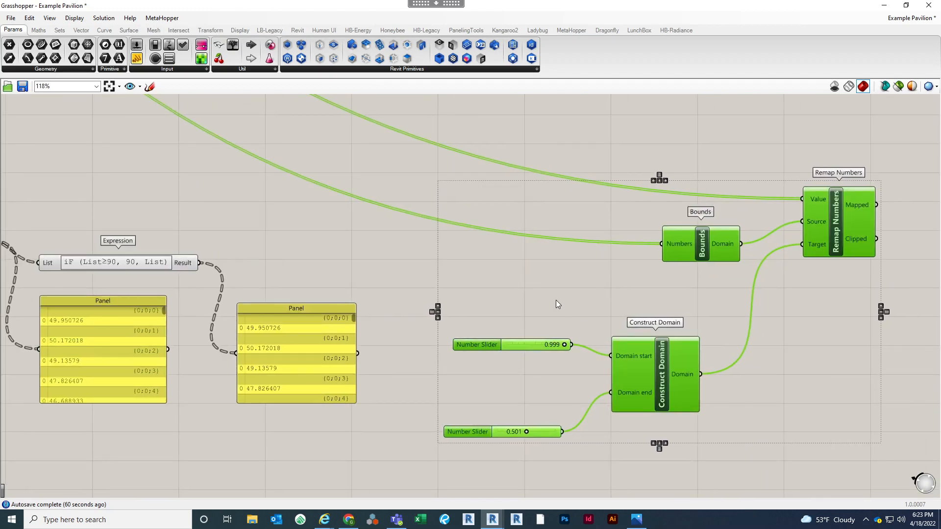
click(644, 291)
Connect the Expression's Result to Bounds' Numbers and Remap Numbers' Value, and flatten the Result output
right_drag(646, 294, 803, 294)
right_drag(602, 295, 535, 301)
scroll(534, 302, down, 1)
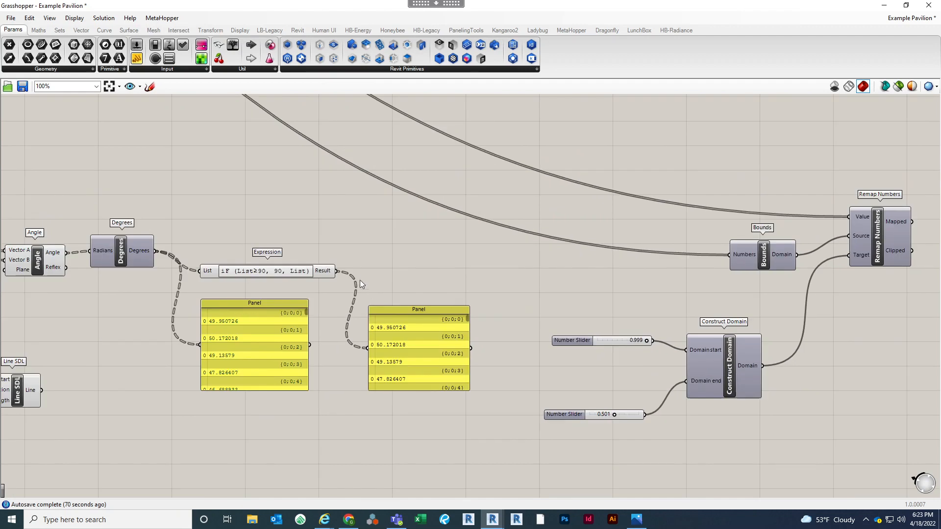
drag(341, 273, 735, 254)
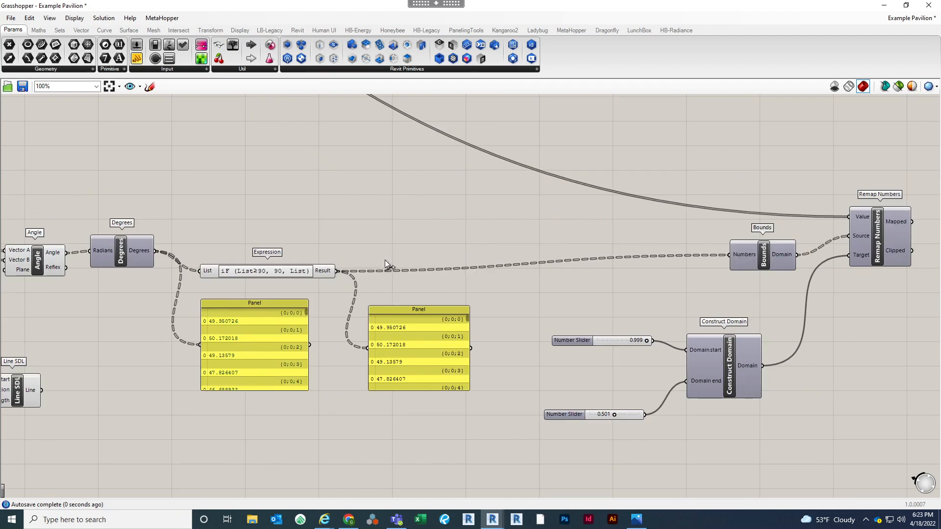
drag(338, 271, 849, 216)
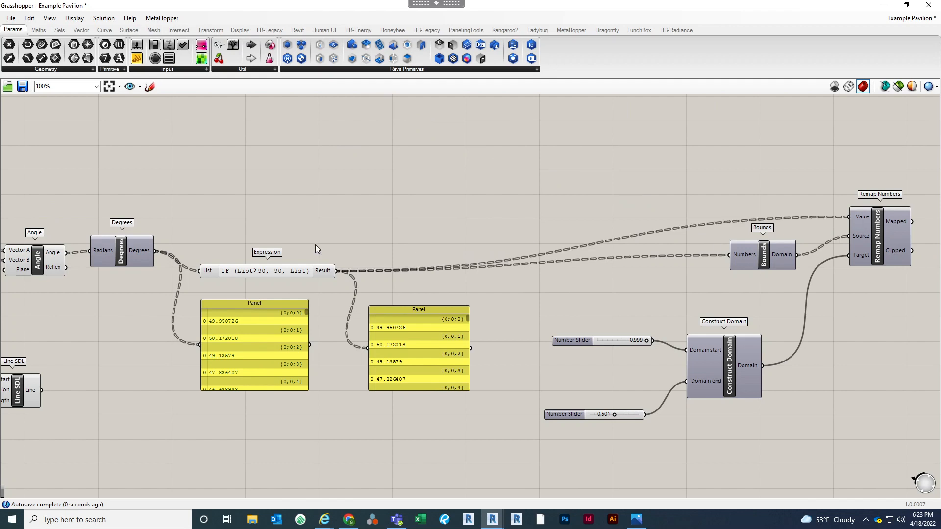
right_click(324, 273)
click(353, 325)
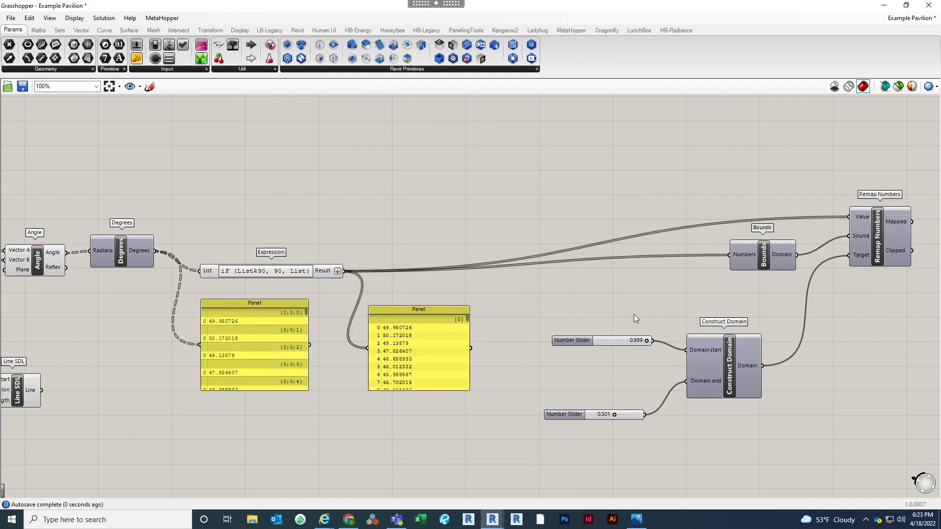
Move the Scale component with its Bounds, Construct Domain, Remap Numbers and 0.01 and 1 sliders beside the new angle remapping components
right_drag(633, 319, 531, 330)
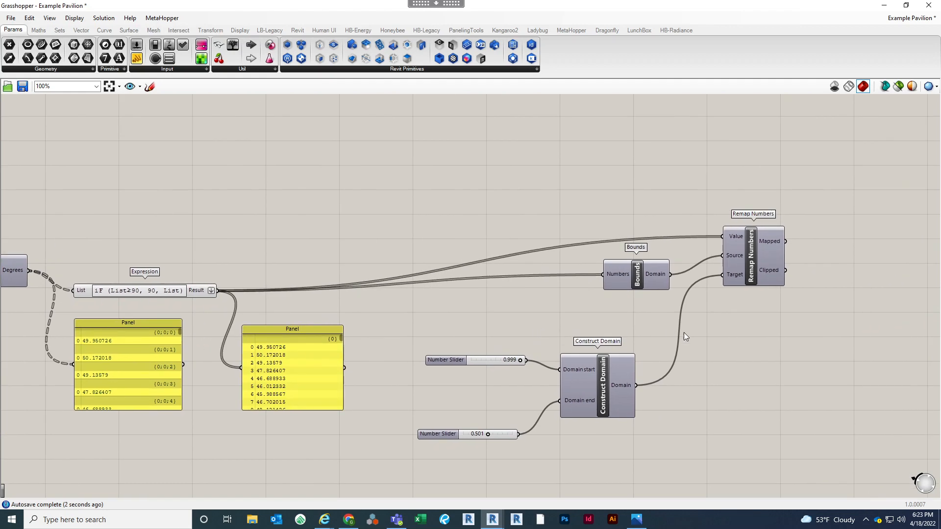
scroll(680, 346, down, 5)
scroll(640, 335, down, 2)
scroll(412, 225, up, 4)
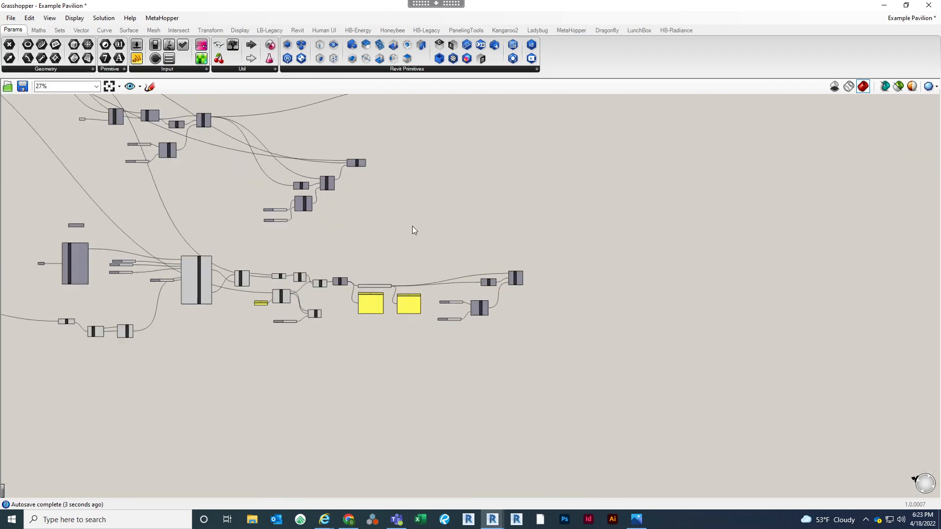
scroll(396, 289, down, 1)
drag(397, 273, 161, 110)
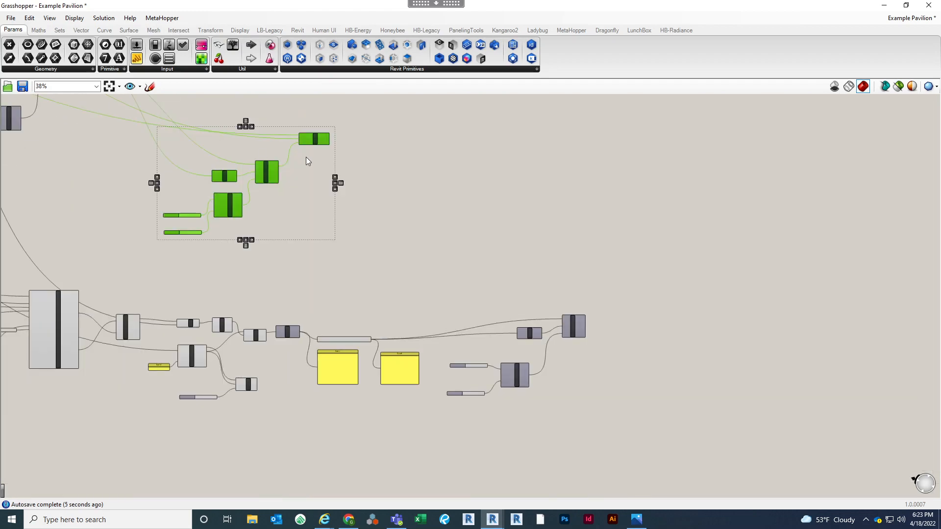
drag(316, 138, 805, 239)
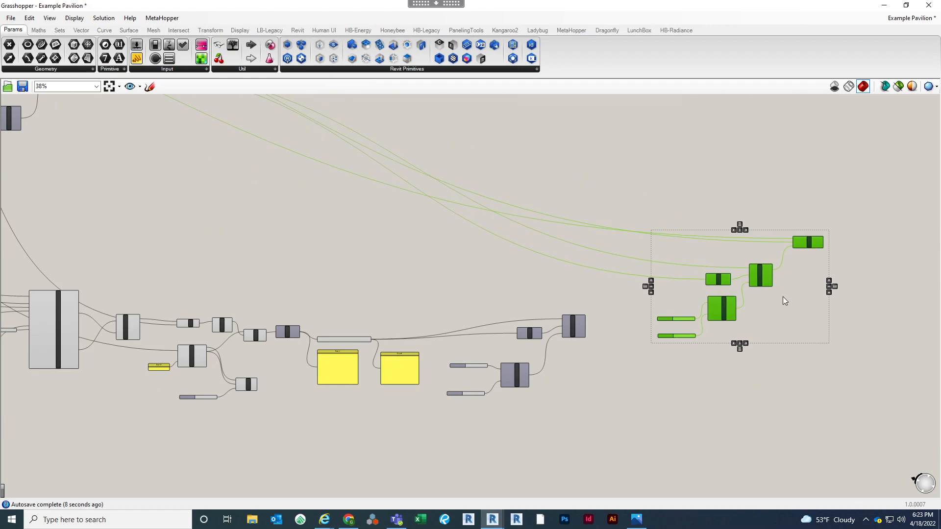
scroll(783, 296, up, 3)
right_drag(759, 272, 737, 253)
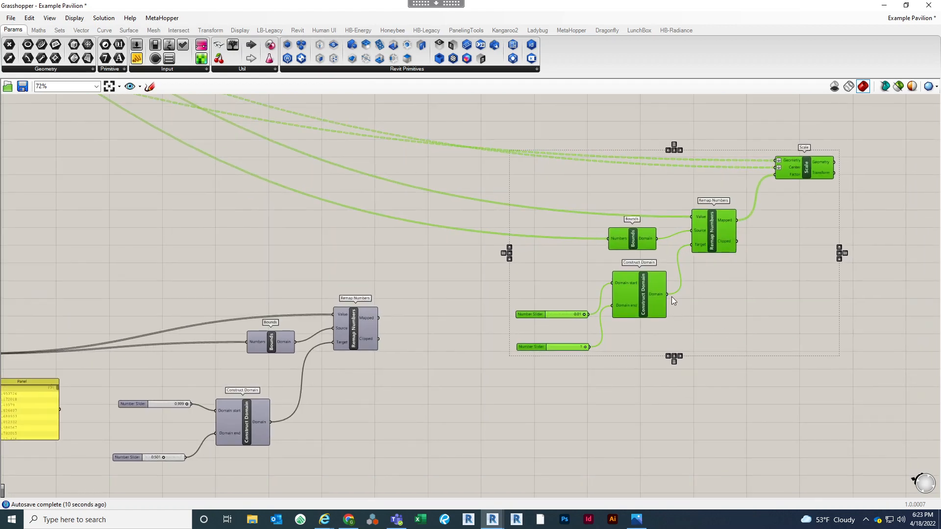
Group the moved Scale and remapping components, with a blob outline and a red group colour
middle_click(671, 297)
click(672, 270)
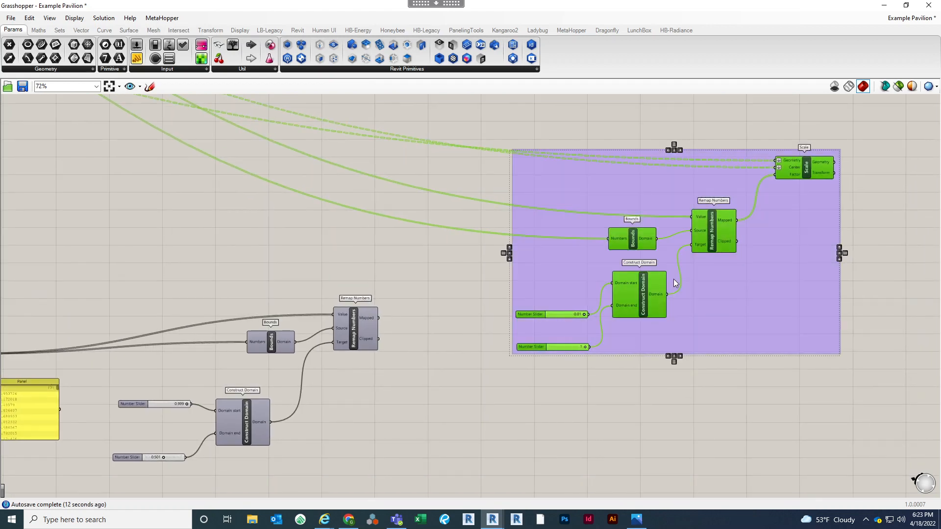
right_click(739, 280)
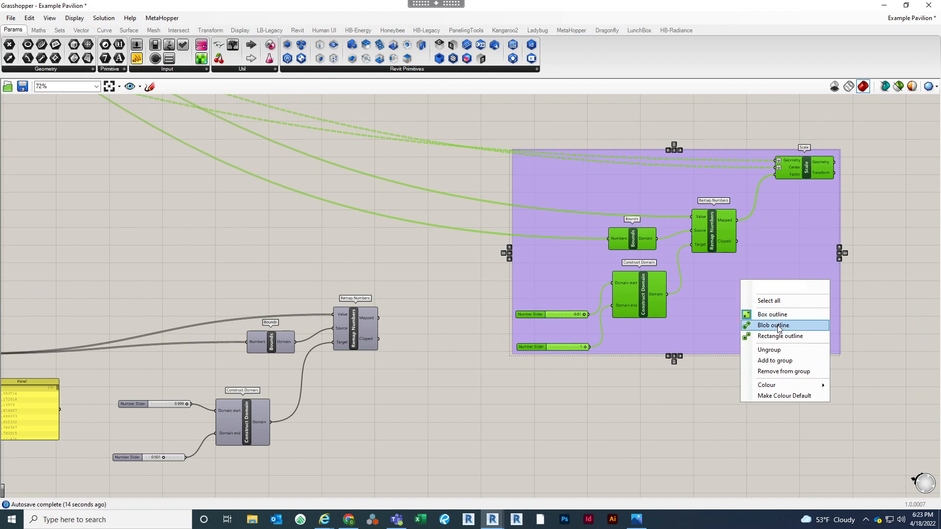
click(778, 325)
right_click(718, 273)
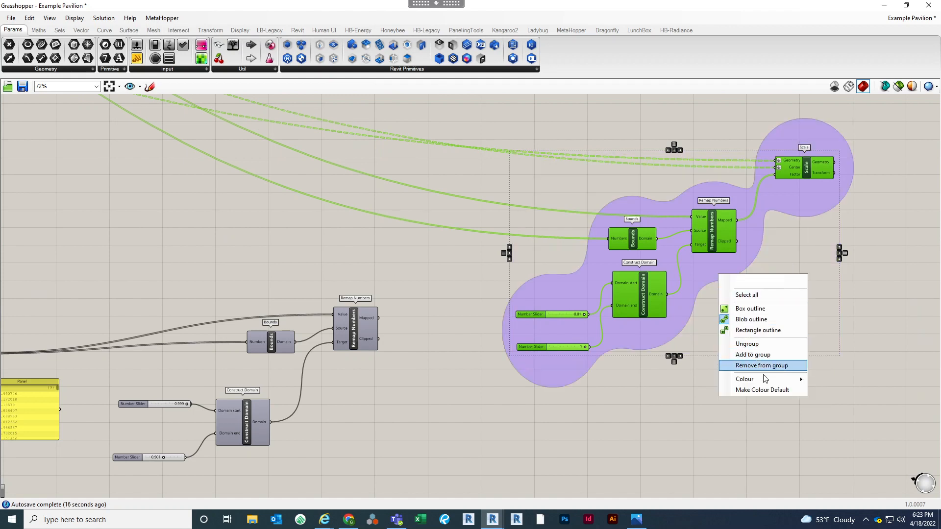
mouse_move(762, 380)
drag(884, 458, 807, 469)
click(601, 433)
right_drag(600, 433, 705, 399)
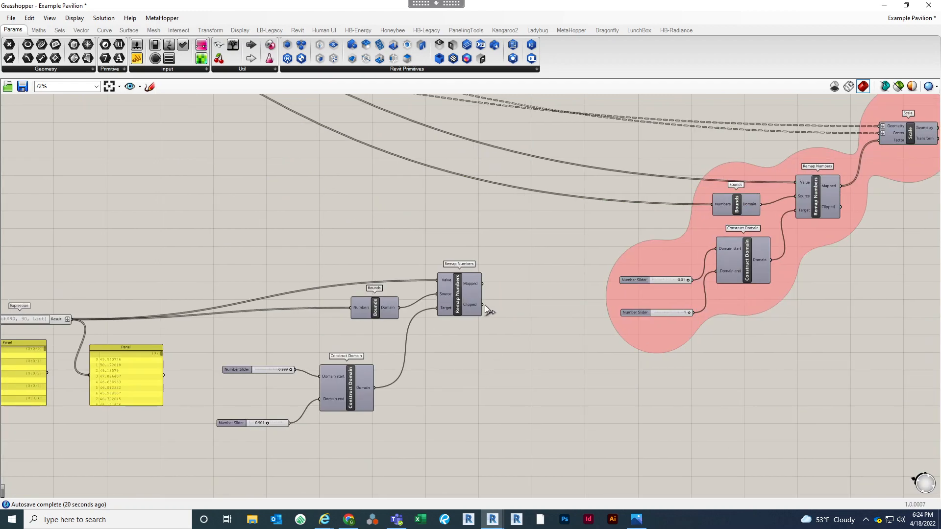
Connect the angle Remap Numbers' Mapped output to Bounds' Numbers and Remap Numbers' Value inside the red group
right_drag(485, 307, 463, 364)
drag(449, 326, 678, 248)
drag(447, 329, 767, 223)
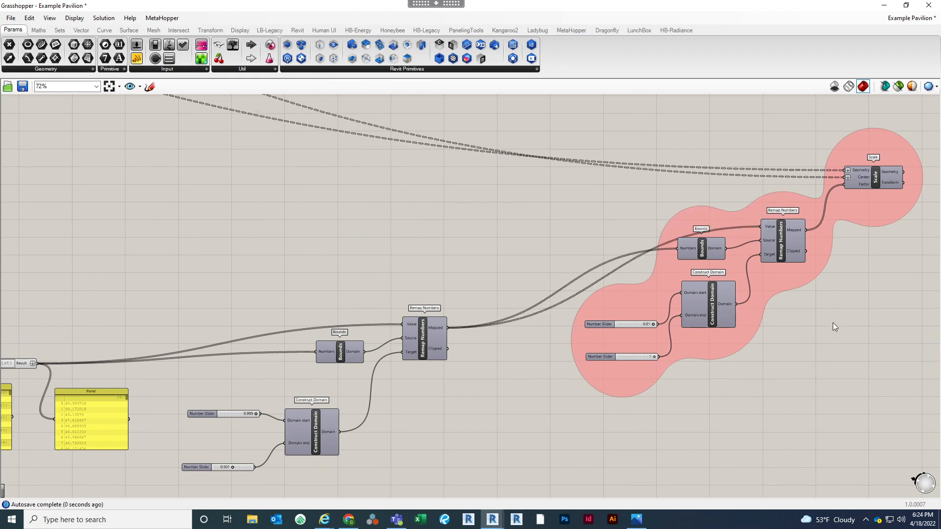
Enable the preview of the Scale component in the red group
right_drag(817, 344, 767, 381)
right_click(825, 217)
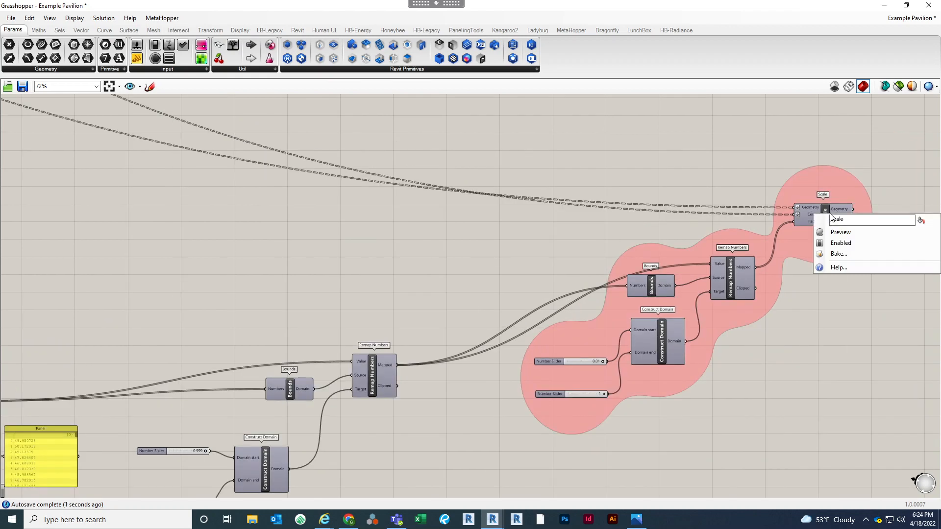
click(840, 231)
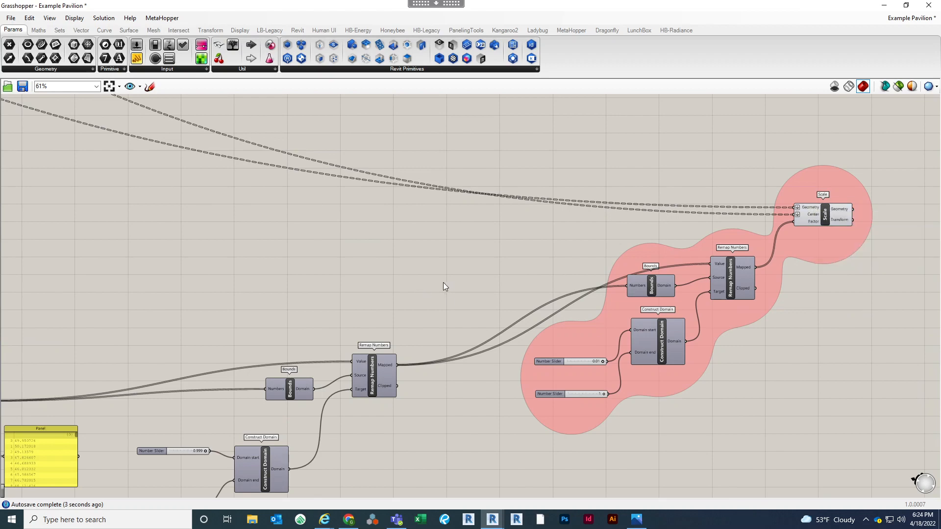
Disable the preview of the sun path, line, surface evaluation and angle components before the Expression
scroll(537, 312, down, 5)
right_drag(538, 312, 665, 342)
drag(501, 412, 208, 279)
middle_click(280, 274)
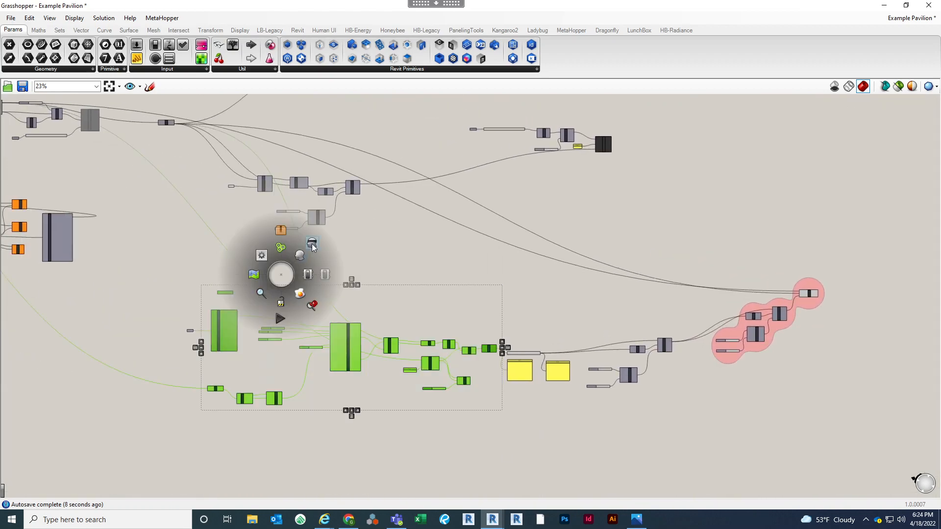
click(312, 245)
click(474, 236)
Switch to Revit to view the pavilion, open a Rhino viewport and orbit around the scaled panel geometry in it
click(883, 7)
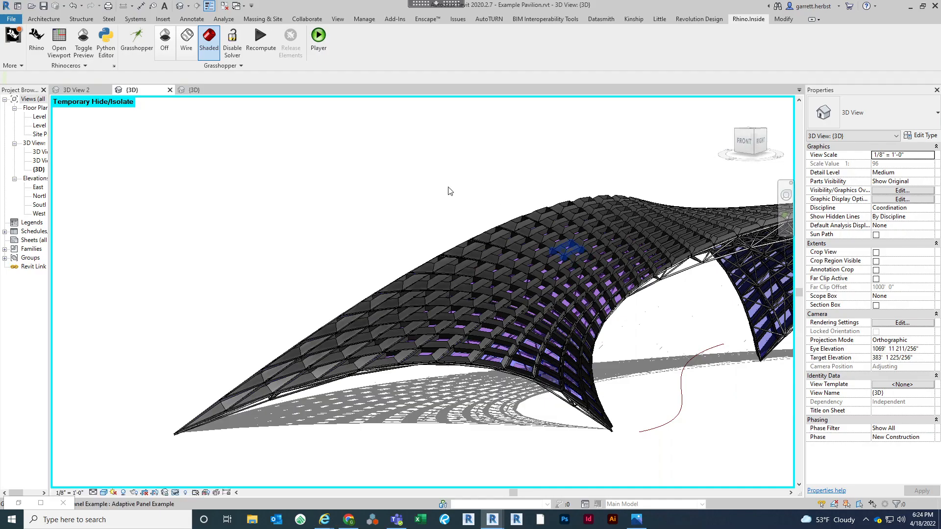
shift+middle_drag(389, 190, 446, 198)
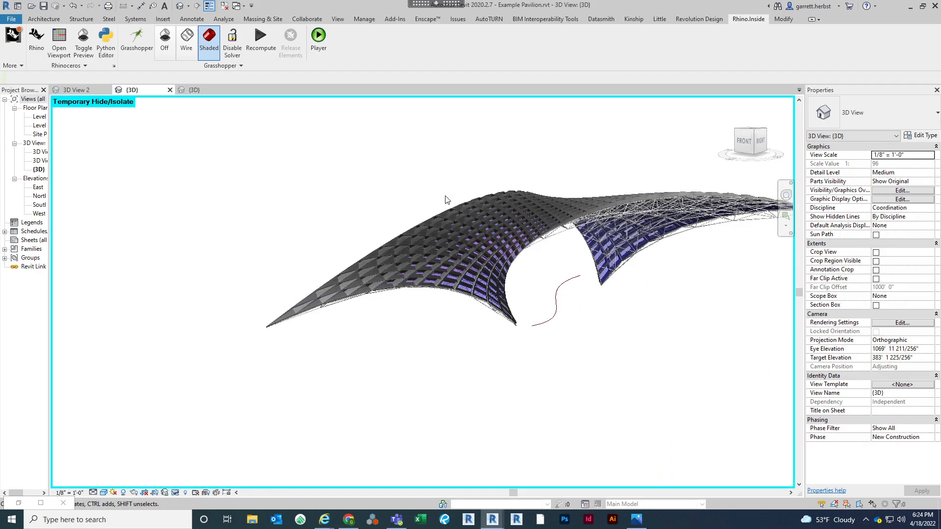
click(53, 50)
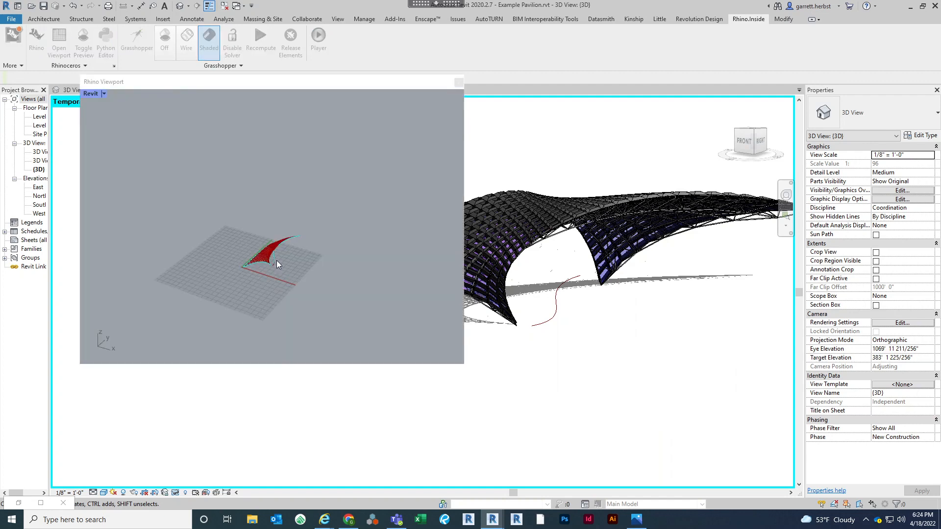
scroll(265, 257, up, 5)
right_drag(267, 256, 320, 257)
scroll(289, 287, down, 3)
Restore Grasshopper and arrange it side by side with the Rhino viewport, each filling half the screen
click(492, 520)
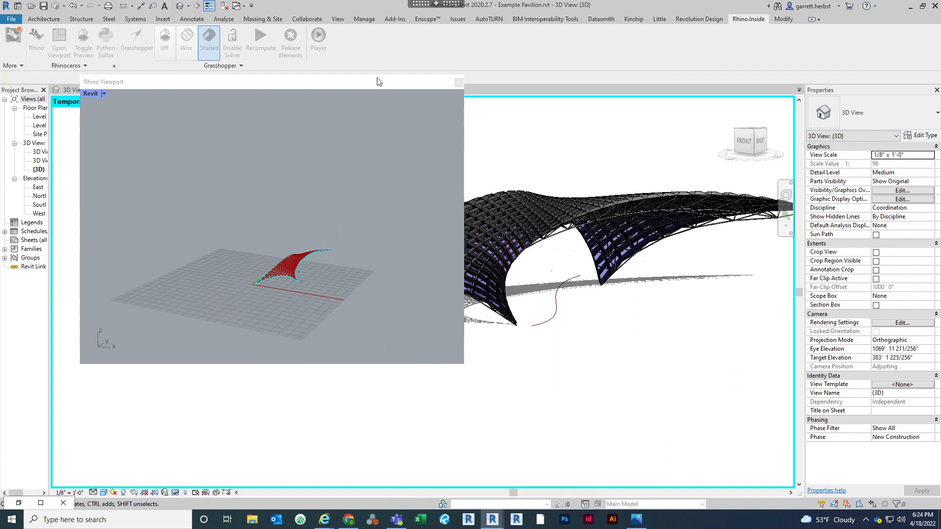
drag(377, 79, 0, 255)
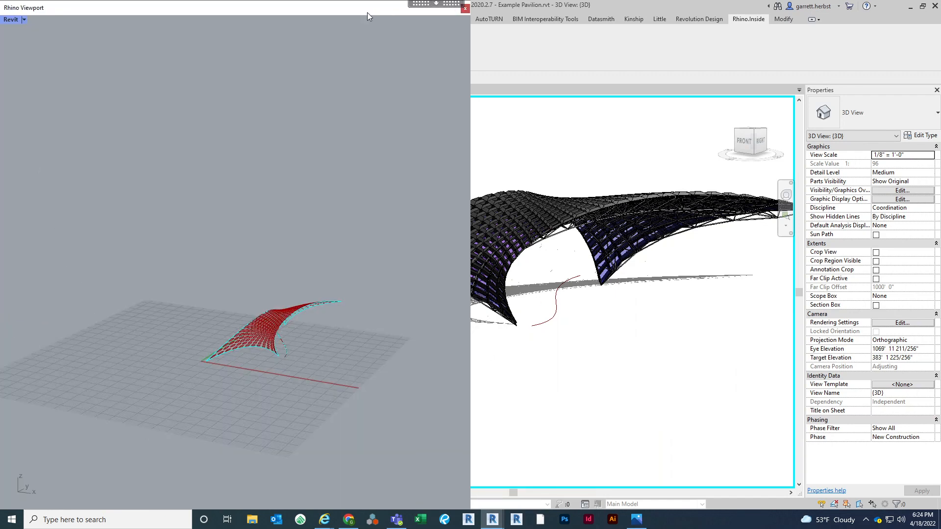
drag(362, 12, 345, 57)
click(20, 503)
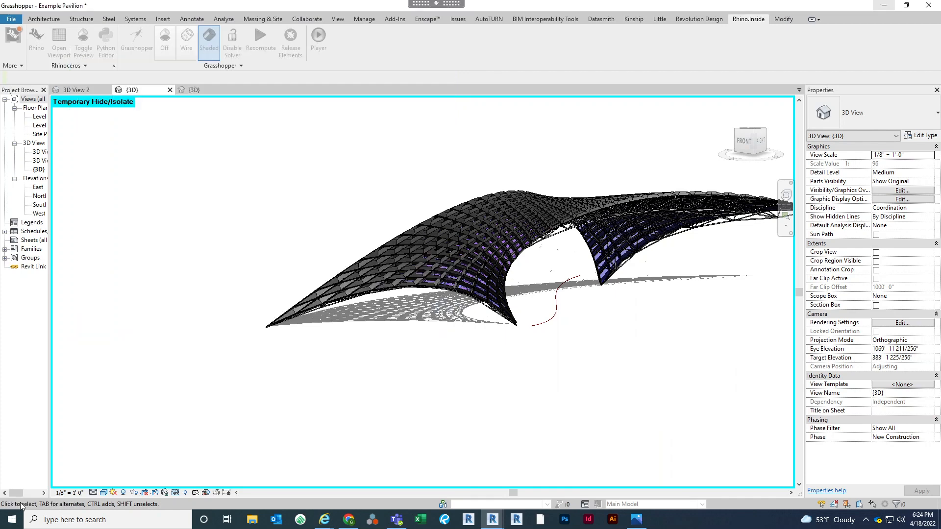
drag(493, 14, 938, 167)
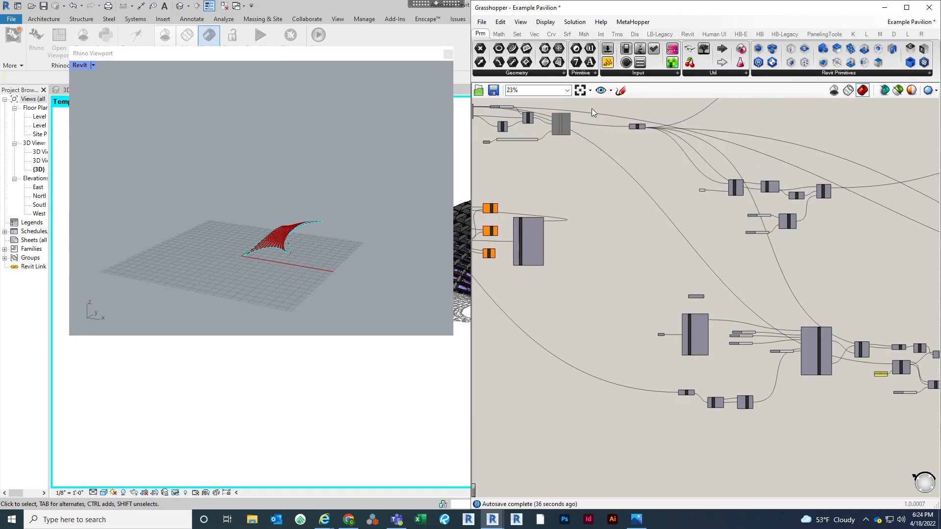
drag(386, 55, 1, 102)
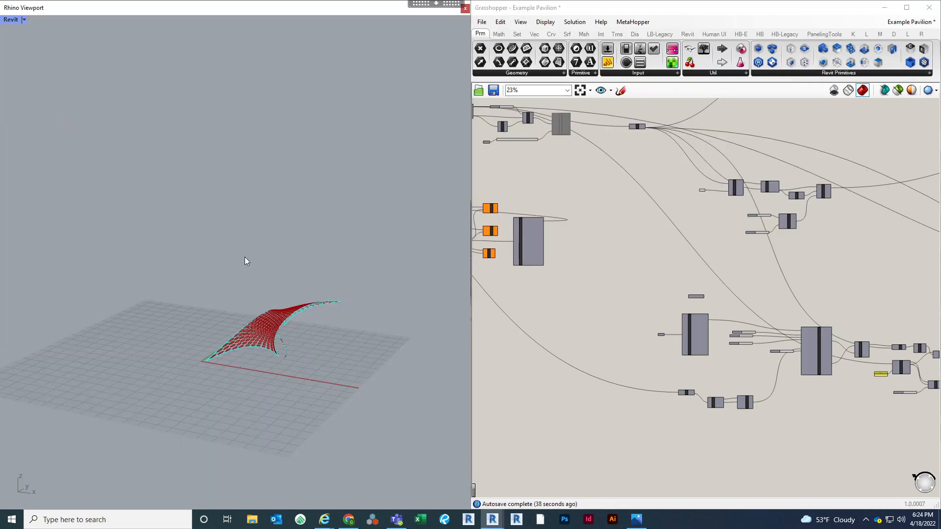
Enable the Ladybug SunPath component's preview and view the sun path around the pavilion from above
scroll(718, 370, up, 6)
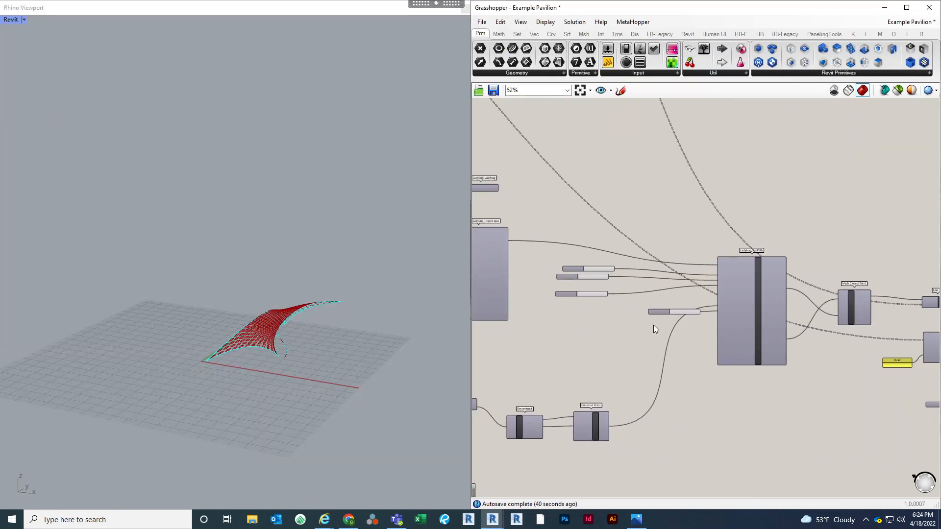
click(567, 269)
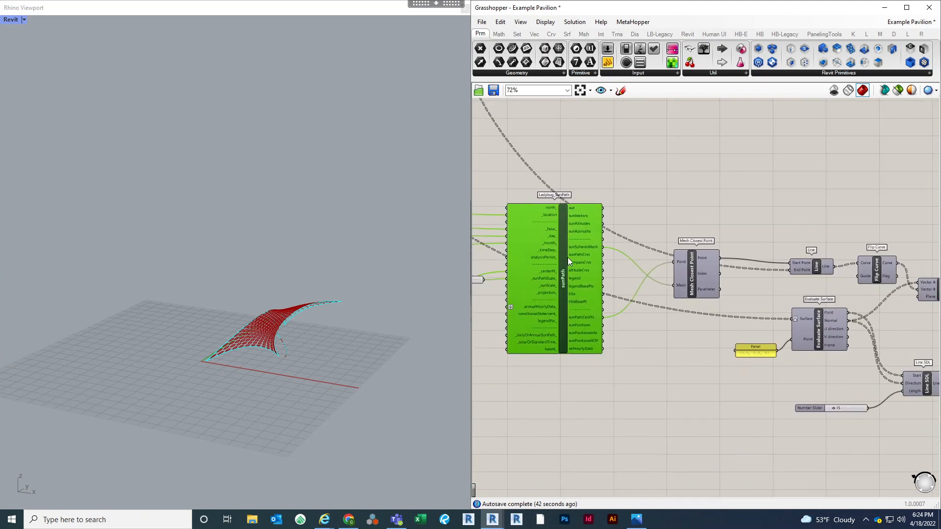
middle_click(589, 254)
click(611, 239)
click(608, 357)
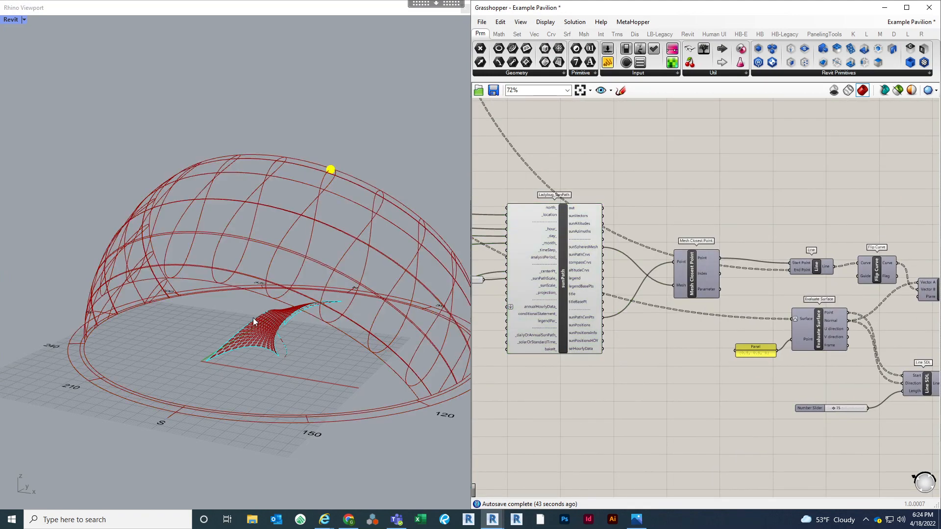
right_drag(253, 321, 359, 352)
Vary the SunPath's hour slider up to 18 to preview the panel scaling, and set it to 12
right_drag(613, 413, 760, 422)
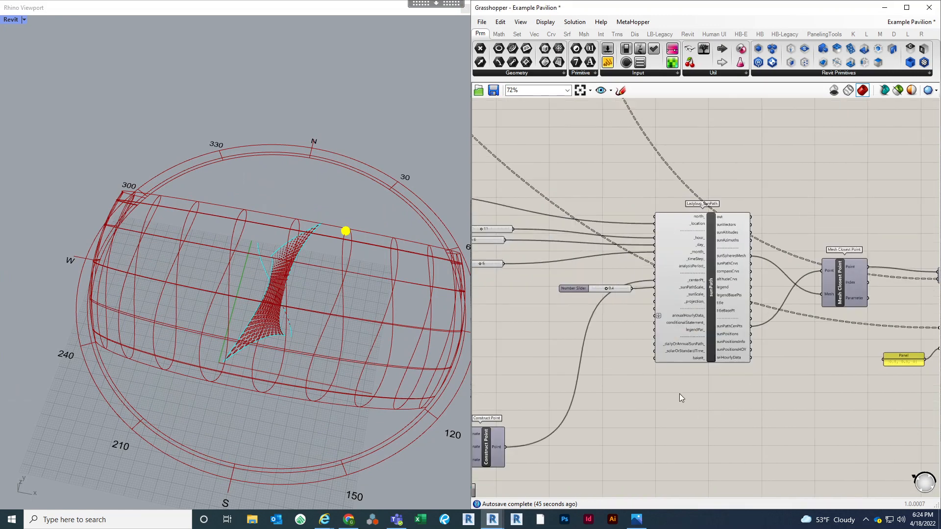
scroll(581, 277, up, 5)
right_drag(646, 282, 782, 314)
scroll(783, 314, down, 5)
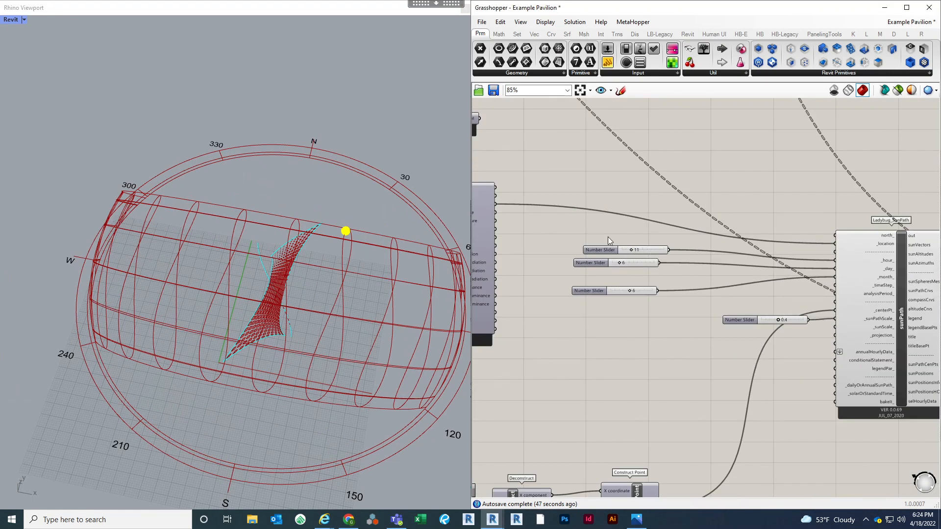
scroll(663, 269, up, 7)
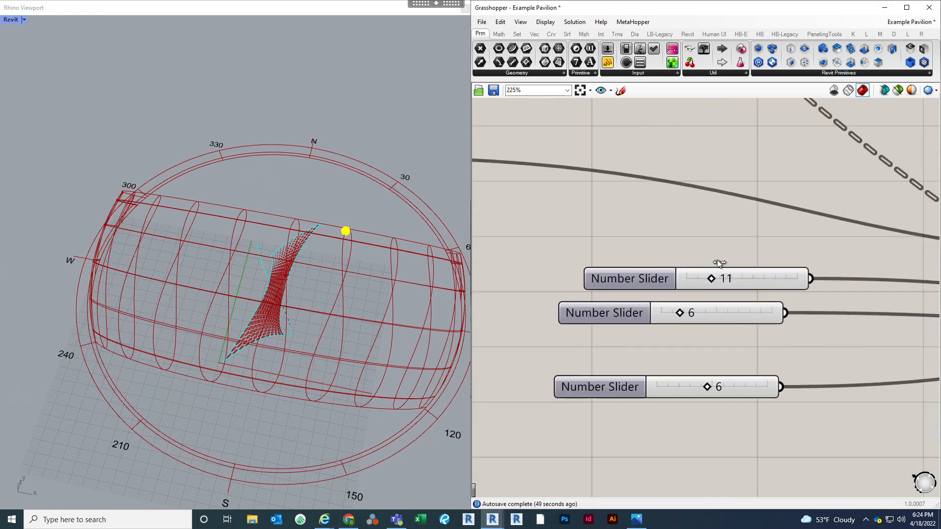
right_drag(718, 264, 590, 243)
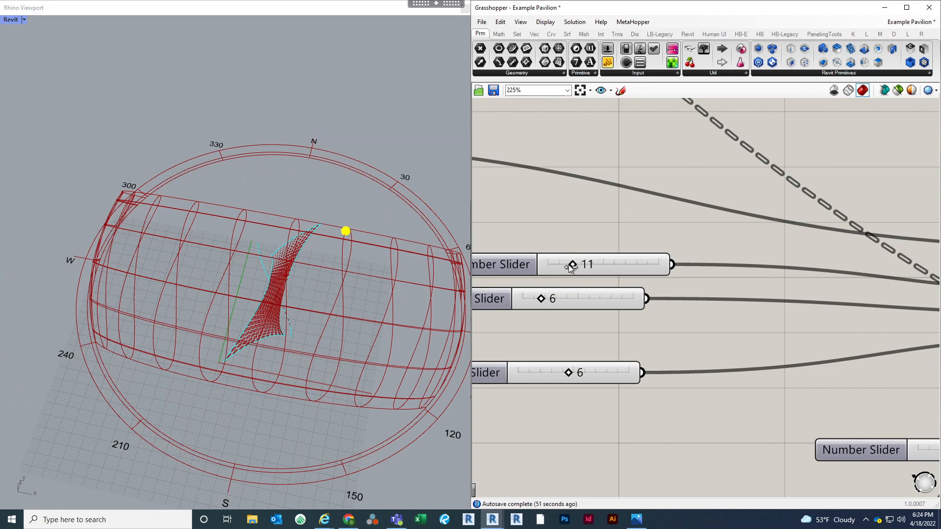
drag(548, 266, 665, 258)
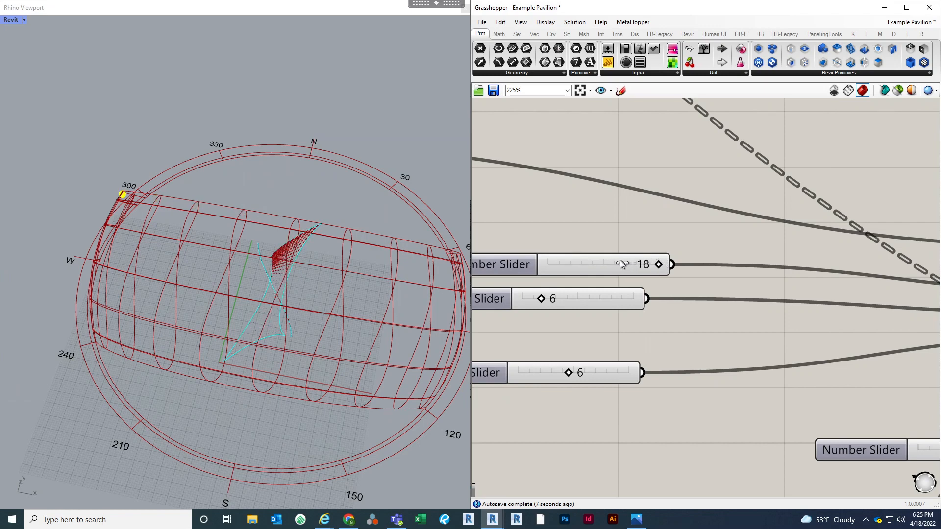
mouse_move(593, 263)
mouse_down()
mouse_move(504, 269)
mouse_move(584, 264)
mouse_up()
Turn off the preview of the Scale component in the red group
scroll(584, 265, down, 4)
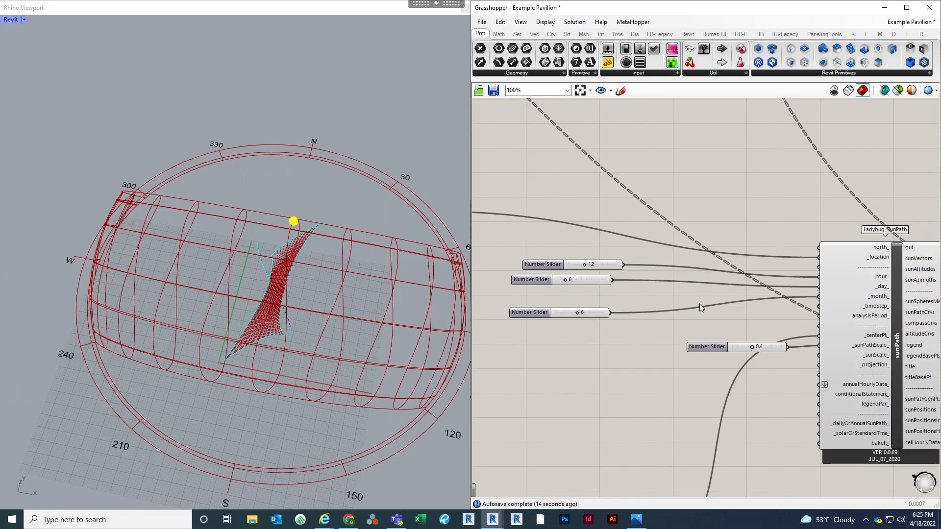
right_drag(720, 292, 617, 284)
scroll(617, 284, down, 5)
right_drag(820, 271, 599, 270)
scroll(701, 262, down, 3)
scroll(843, 260, up, 4)
right_drag(882, 261, 709, 265)
scroll(769, 236, up, 4)
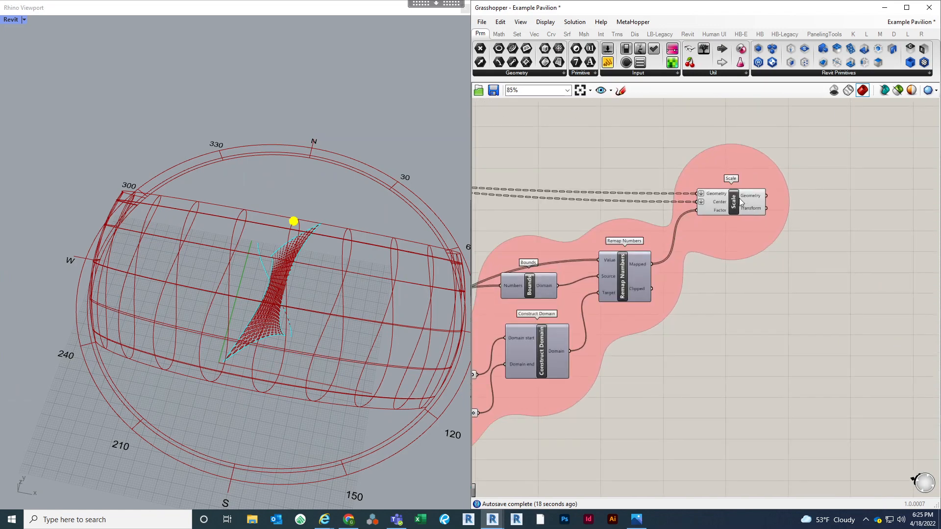
right_click(733, 205)
click(757, 219)
Connect the angle Remap Numbers' Mapped output to the Element Parameter's Value input to update the Revit panels
scroll(747, 387, down, 4)
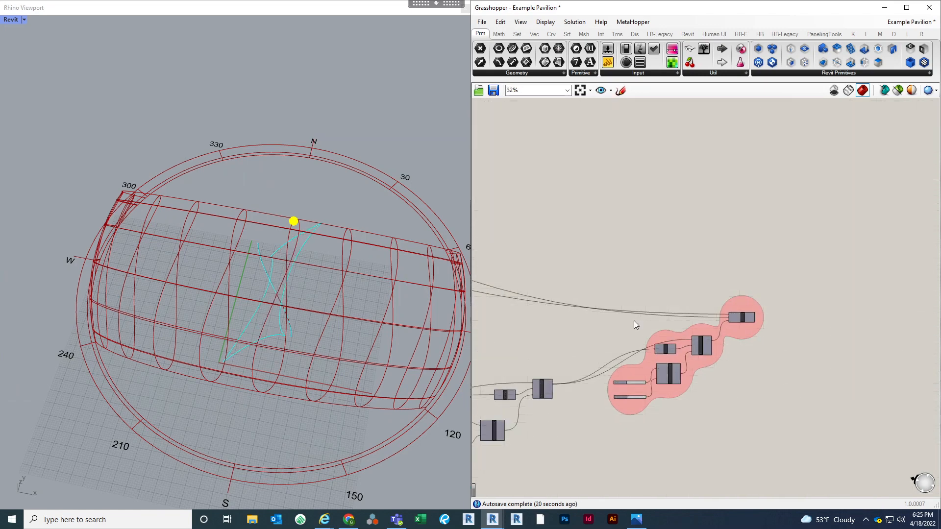
right_drag(633, 320, 702, 346)
scroll(713, 333, up, 4)
scroll(713, 345, down, 4)
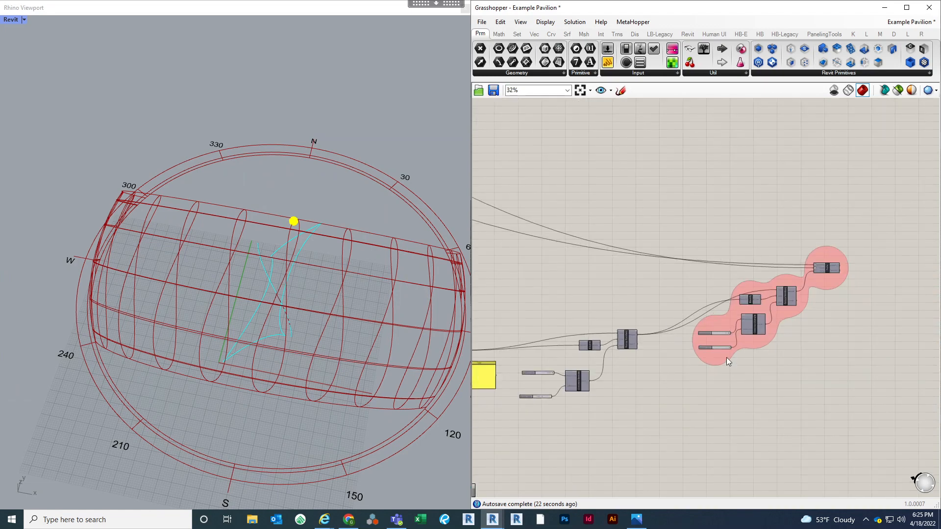
click(727, 360)
scroll(683, 348, up, 6)
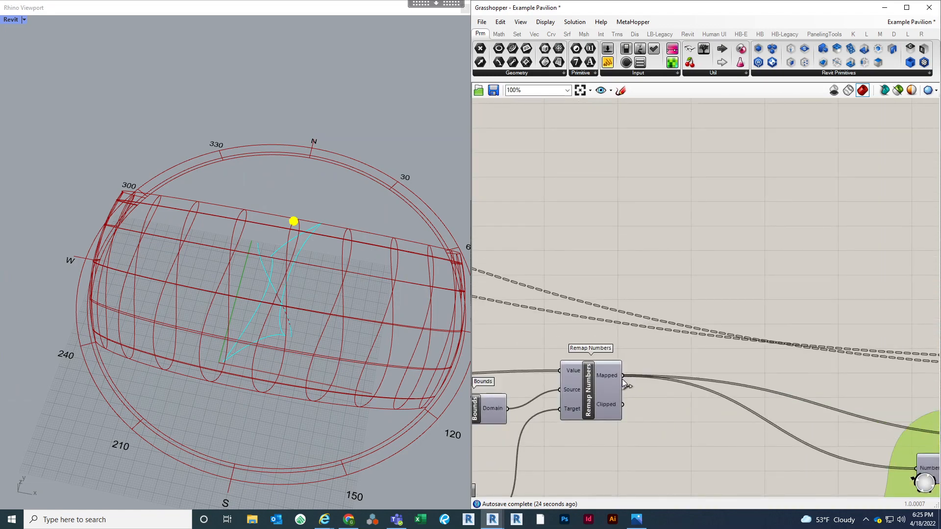
scroll(660, 360, down, 8)
drag(640, 380, 536, 214)
scroll(553, 169, up, 5)
scroll(625, 247, up, 5)
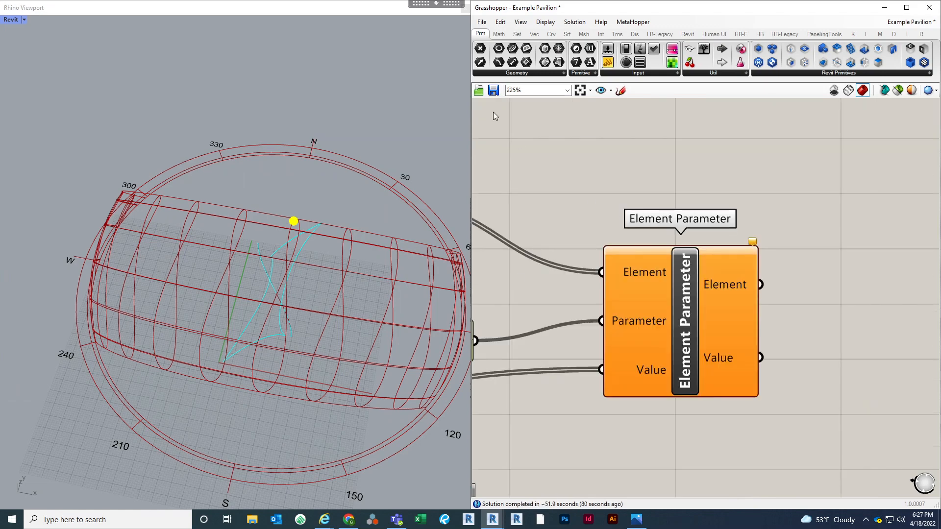
Switch to the full Revit 3D view and examine the updated pavilion panels and the sun position from above
click(462, 11)
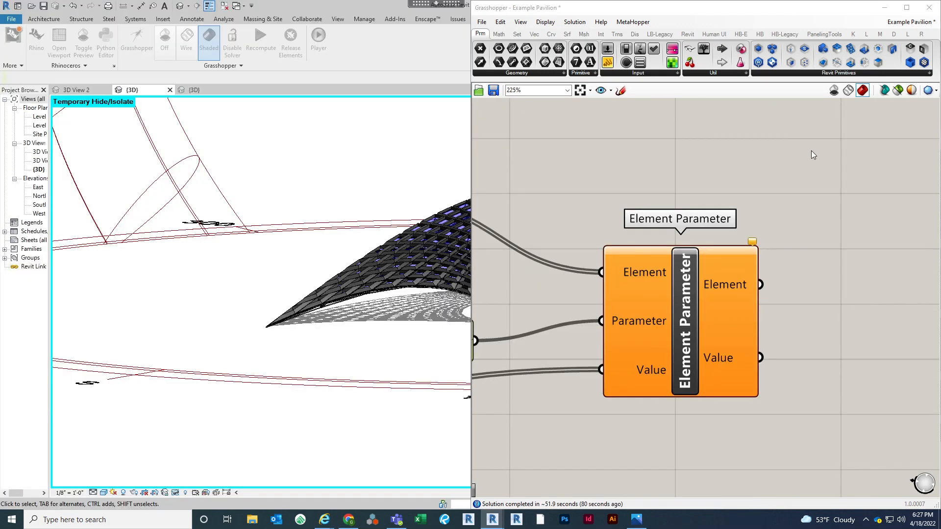
click(887, 9)
scroll(588, 319, down, 3)
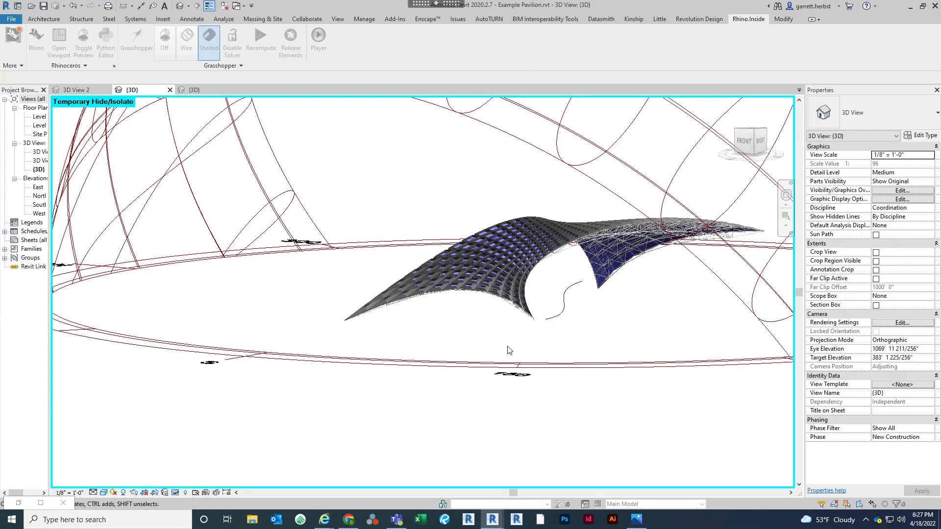
scroll(505, 303, down, 2)
shift+middle_drag(504, 303, 590, 365)
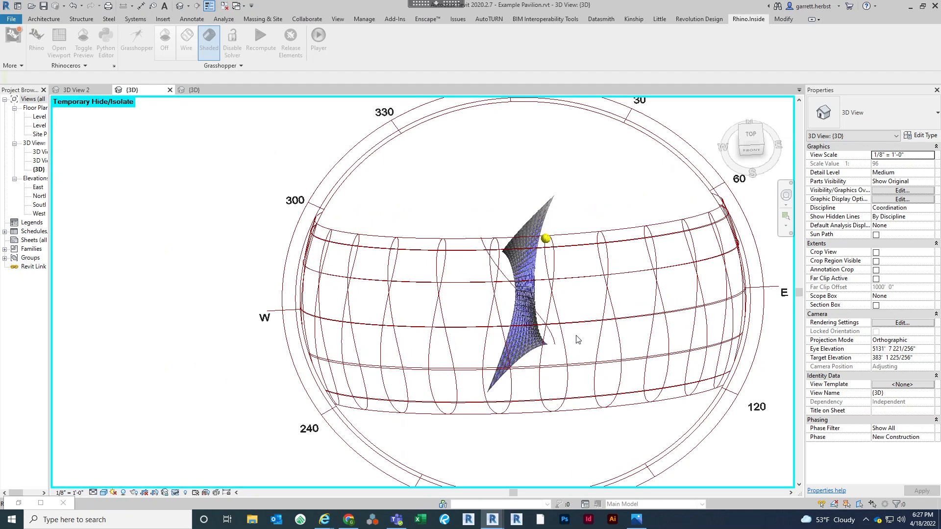
scroll(575, 339, up, 2)
scroll(569, 343, up, 1)
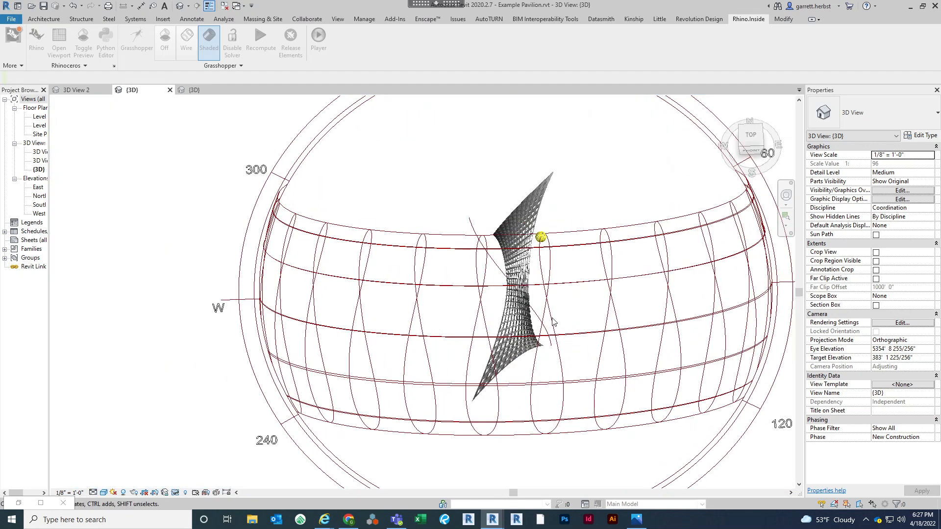
scroll(573, 357, up, 1)
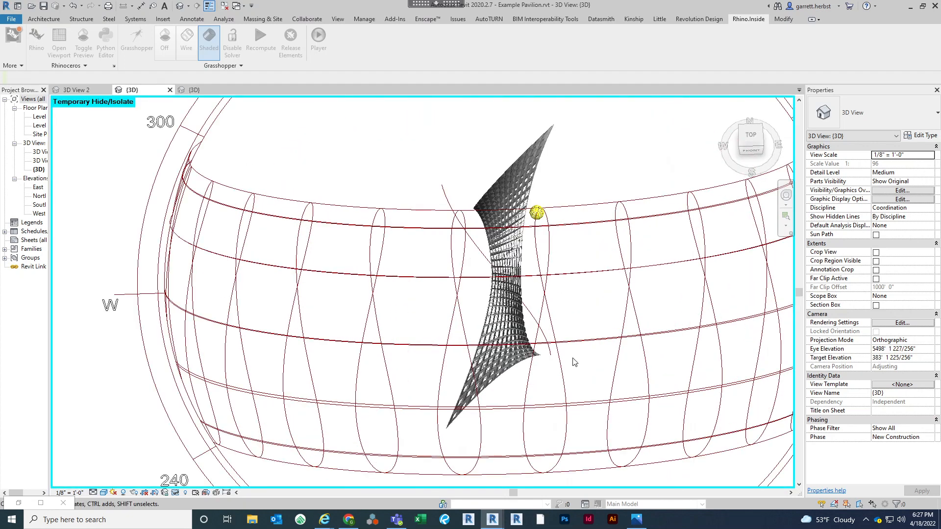
Back in Grasshopper, add a Parameter output to the Element Parameter component
click(18, 503)
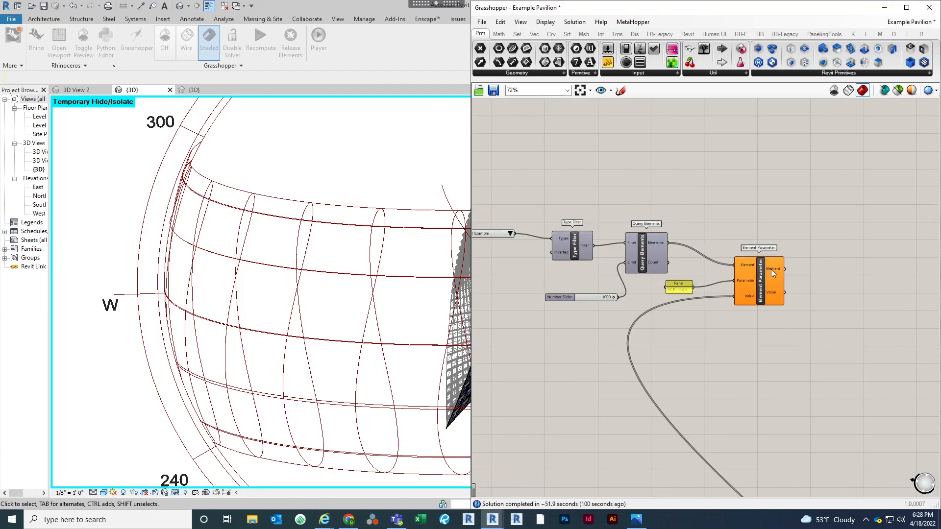
scroll(764, 271, up, 8)
scroll(731, 314, down, 3)
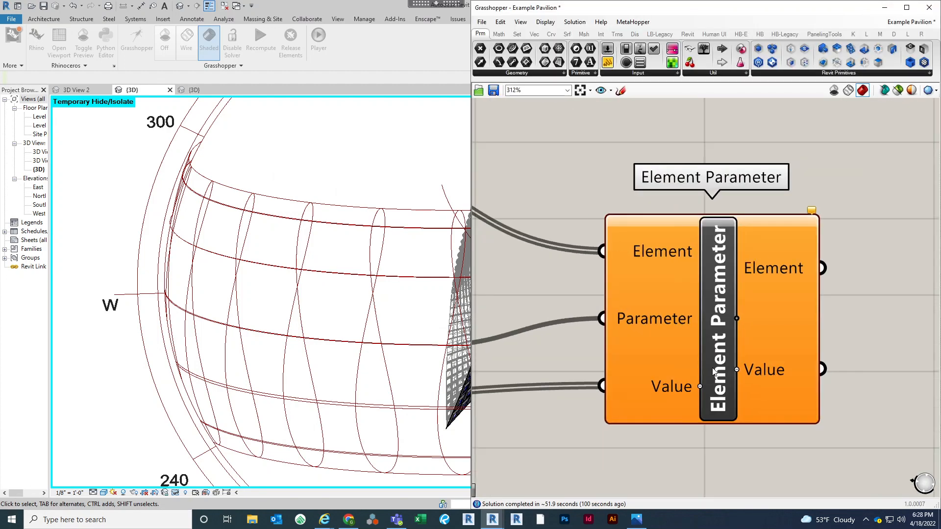
scroll(704, 199, up, 6)
scroll(659, 334, down, 4)
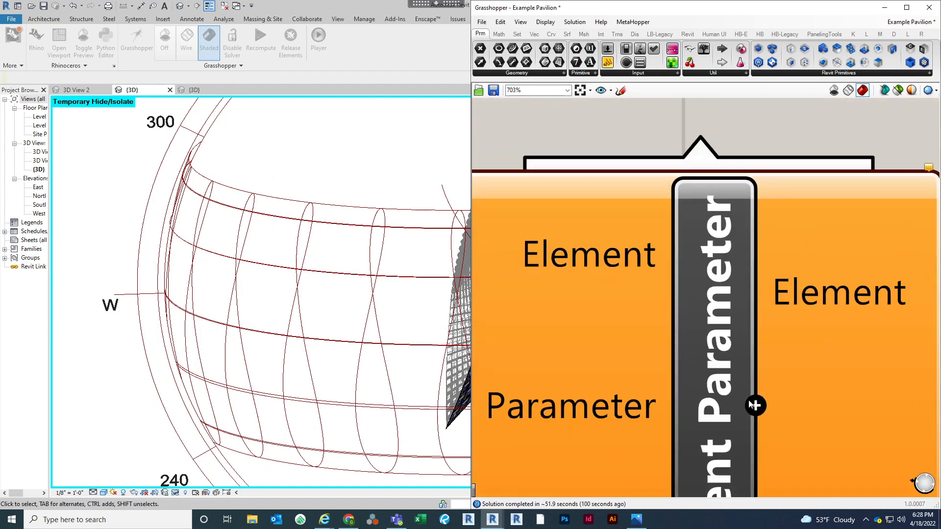
scroll(751, 253, down, 12)
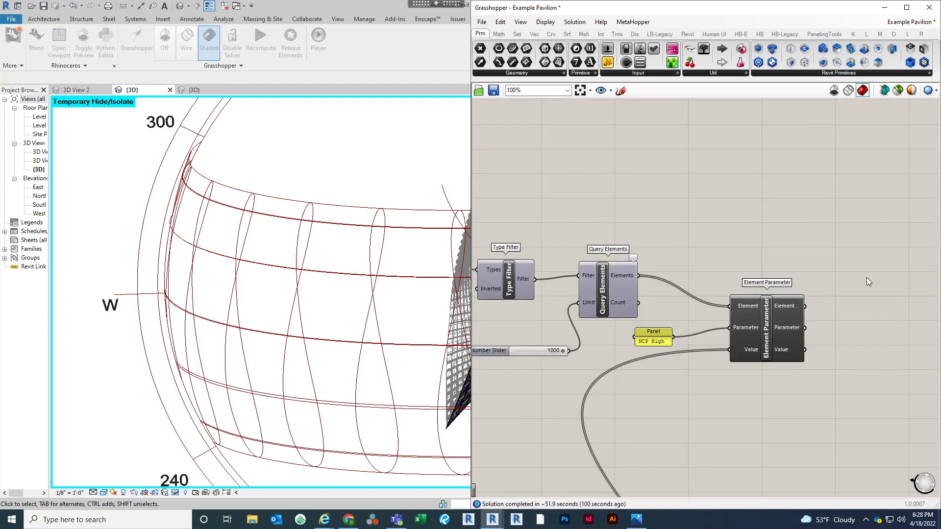
Disable the Grasshopper solver for editing the Construct Domain that feeds the angle remap
right_drag(734, 258, 839, 238)
scroll(810, 257, down, 4)
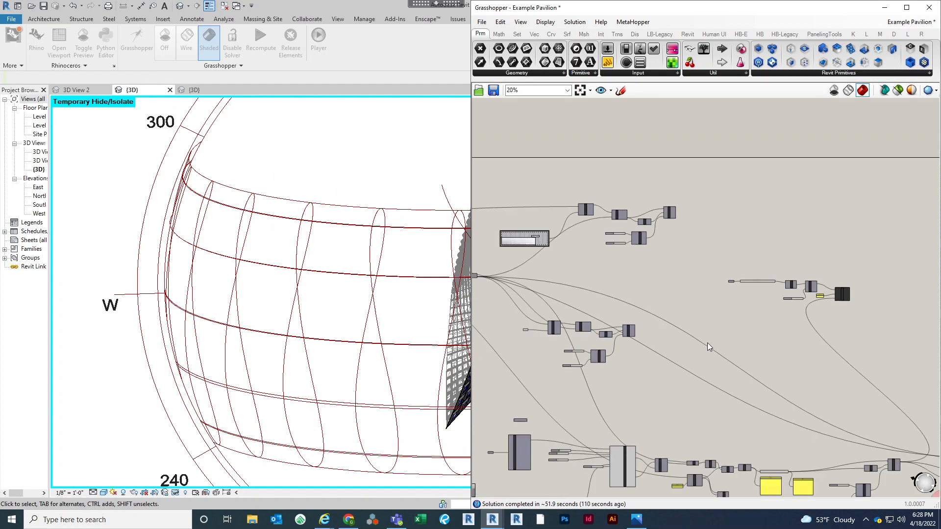
right_drag(661, 322, 566, 174)
scroll(816, 296, up, 5)
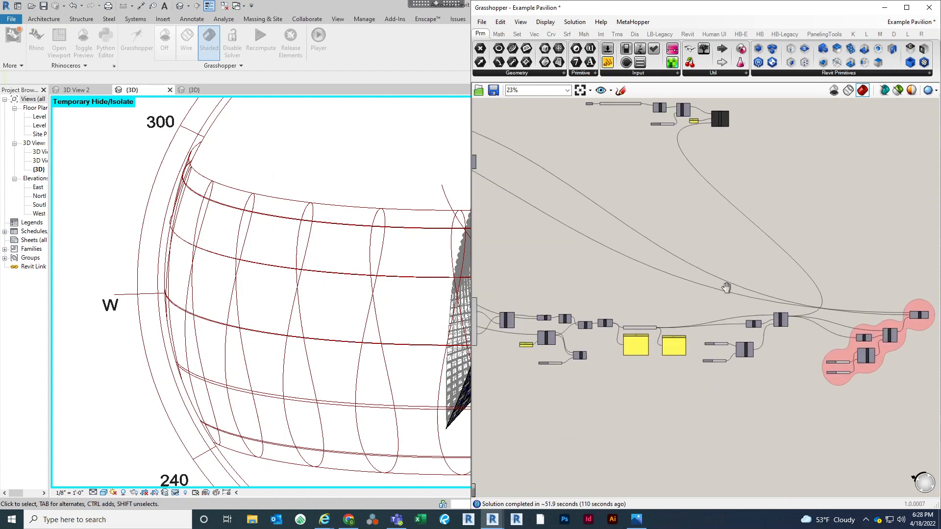
scroll(663, 353, up, 4)
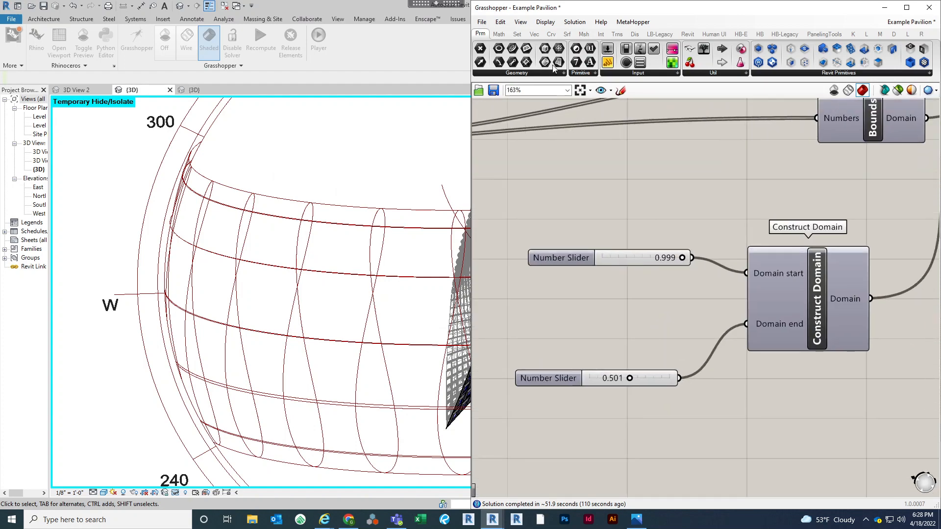
click(574, 21)
click(596, 59)
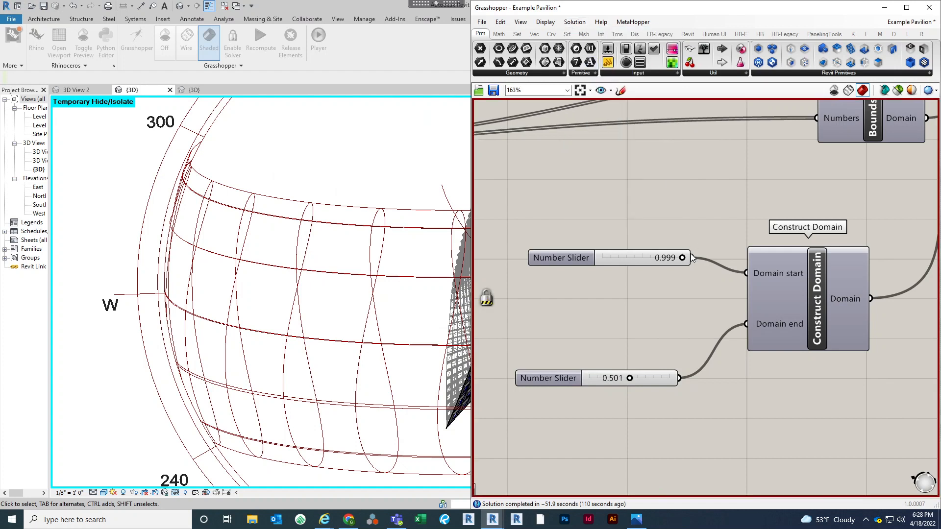
Swap the Construct Domain sliders so 0.501 feeds Domain start and 0.999 feeds Domain end, and re-enable the solver
shift+drag(692, 258, 743, 325)
drag(680, 377, 751, 273)
click(580, 22)
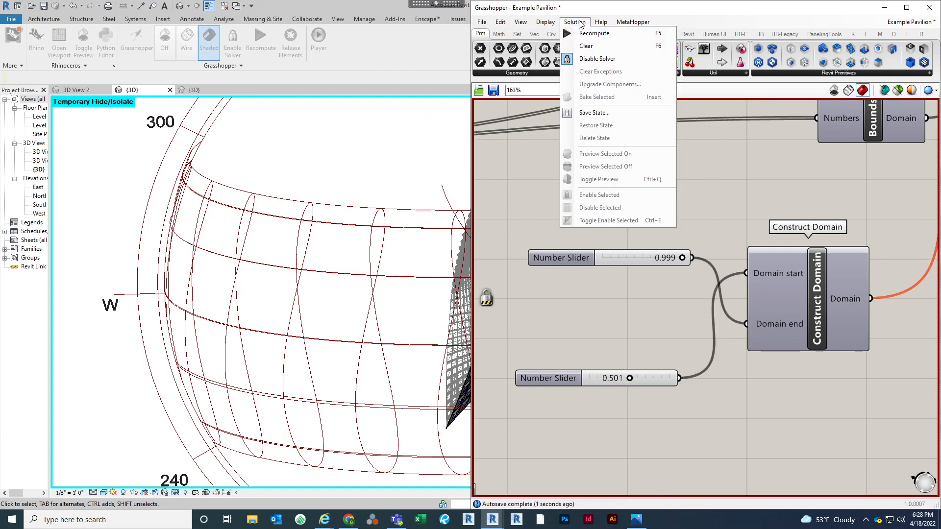
click(591, 58)
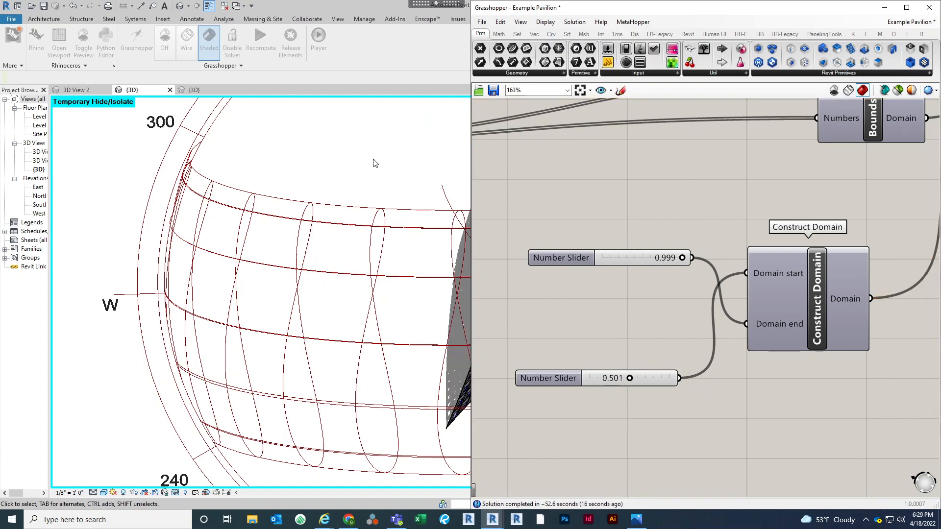
Examine the inverted panel openings against the sun position in Revit from above and from the side
middle_drag(375, 161, 242, 170)
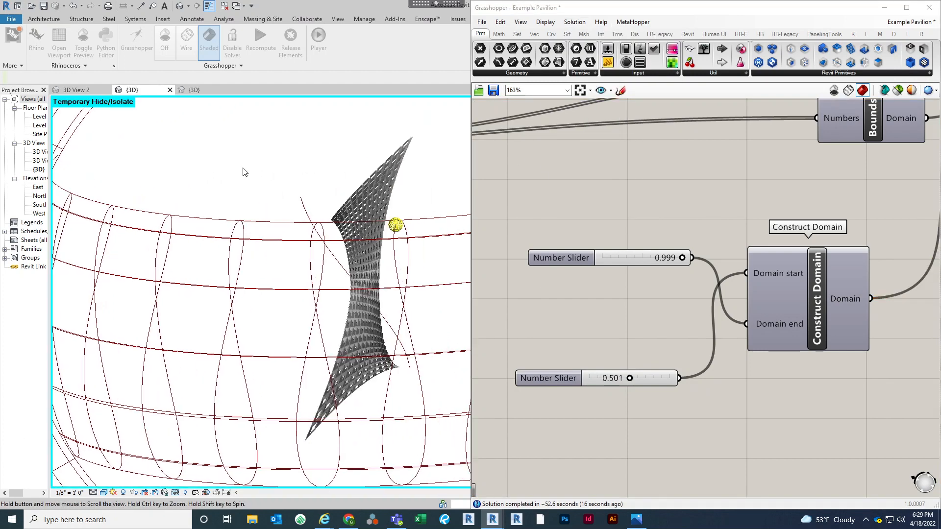
scroll(400, 266, up, 3)
mouse_move(324, 333)
shift+middle_down()
mouse_move(272, 281)
mouse_move(325, 269)
mouse_move(336, 332)
mouse_move(248, 310)
mouse_move(330, 350)
shift+middle_up()
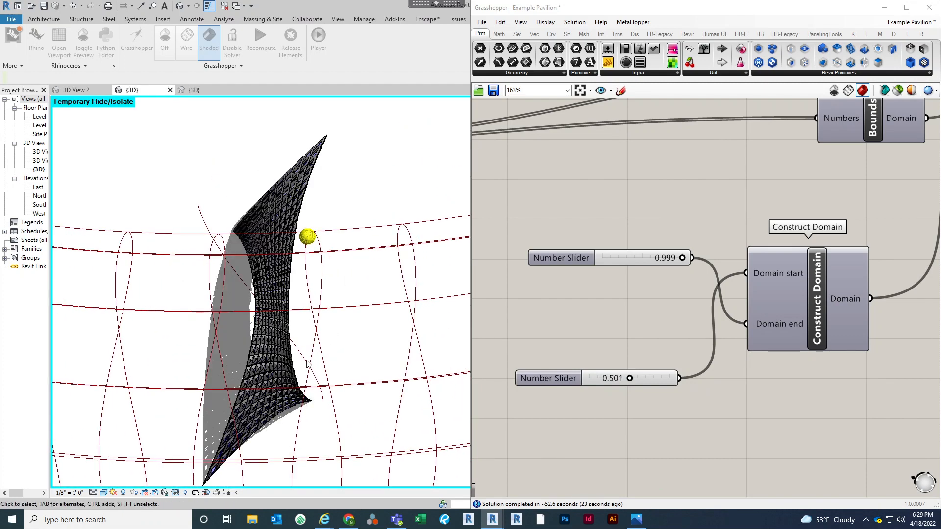
shift+middle_drag(340, 281, 323, 235)
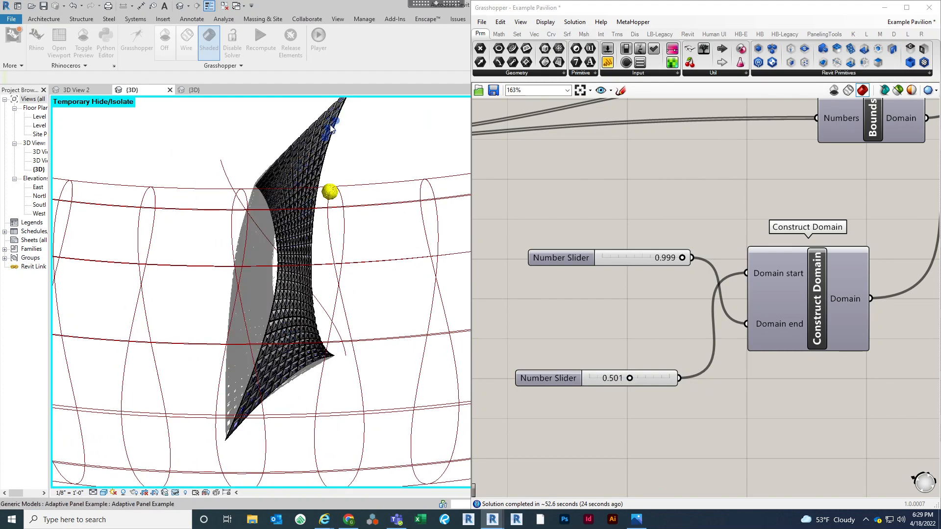
scroll(334, 129, up, 3)
scroll(323, 215, down, 4)
click(306, 198)
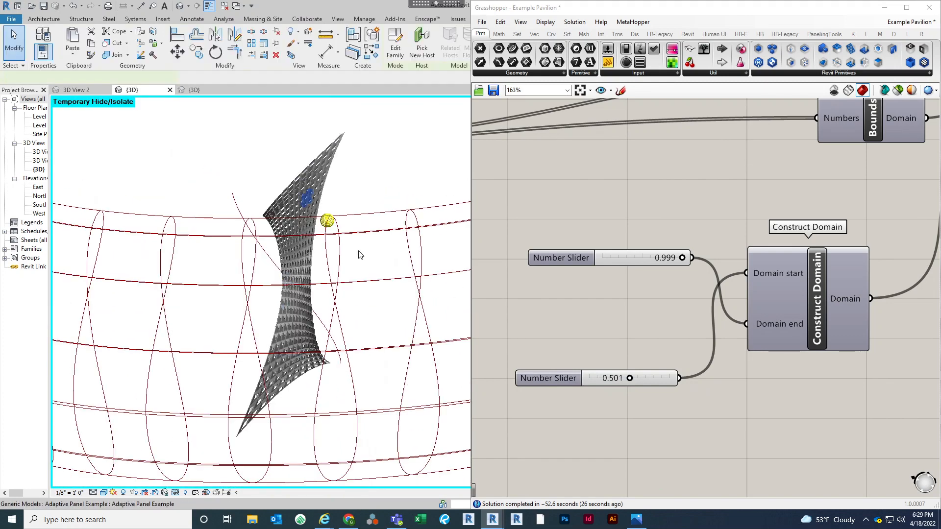
shift+middle_drag(360, 254, 343, 345)
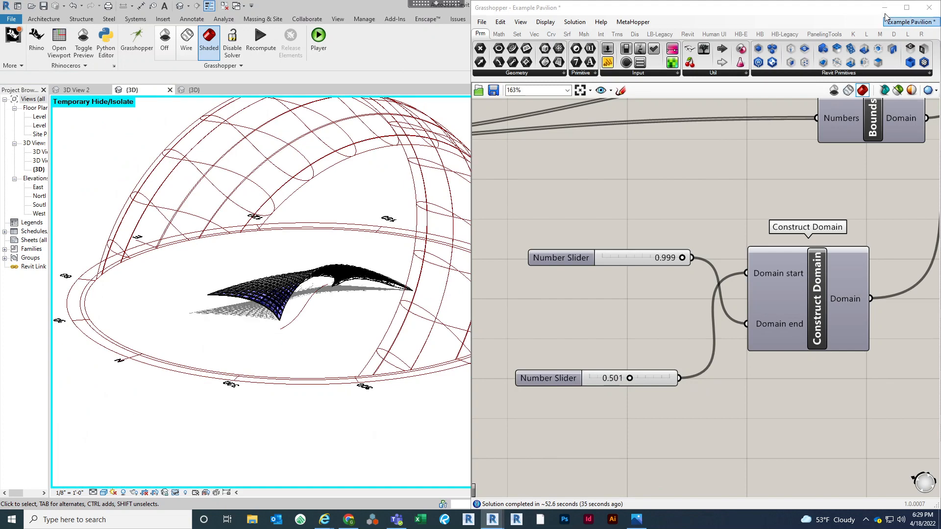
Hide the Grasshopper window and view the pavilion with its entire sun path dome in the Revit 3D view
scroll(366, 323, down, 1)
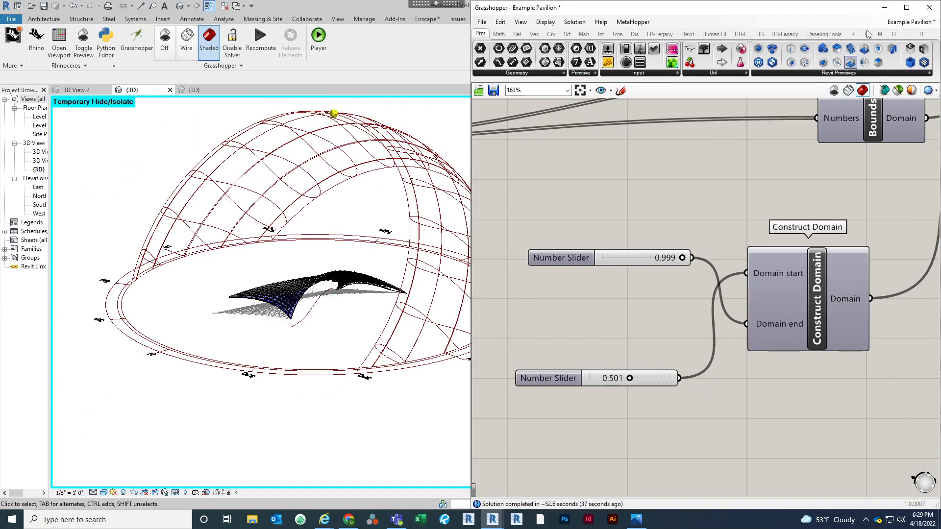
click(884, 9)
middle_drag(403, 310, 441, 333)
scroll(424, 245, up, 1)
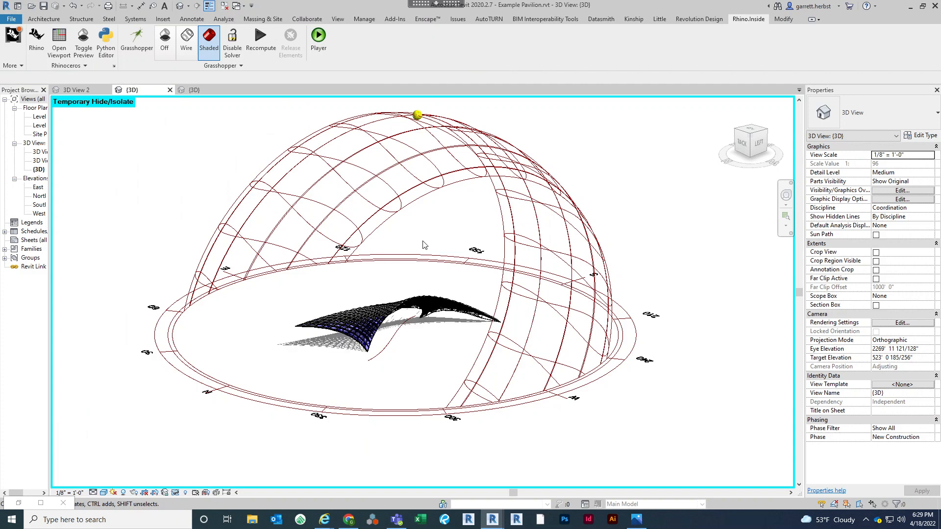
middle_drag(424, 243, 425, 256)
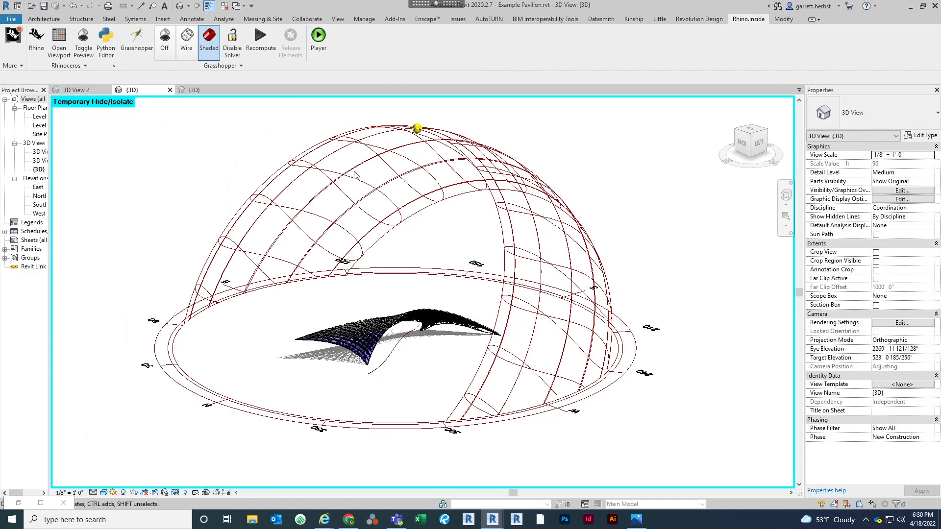